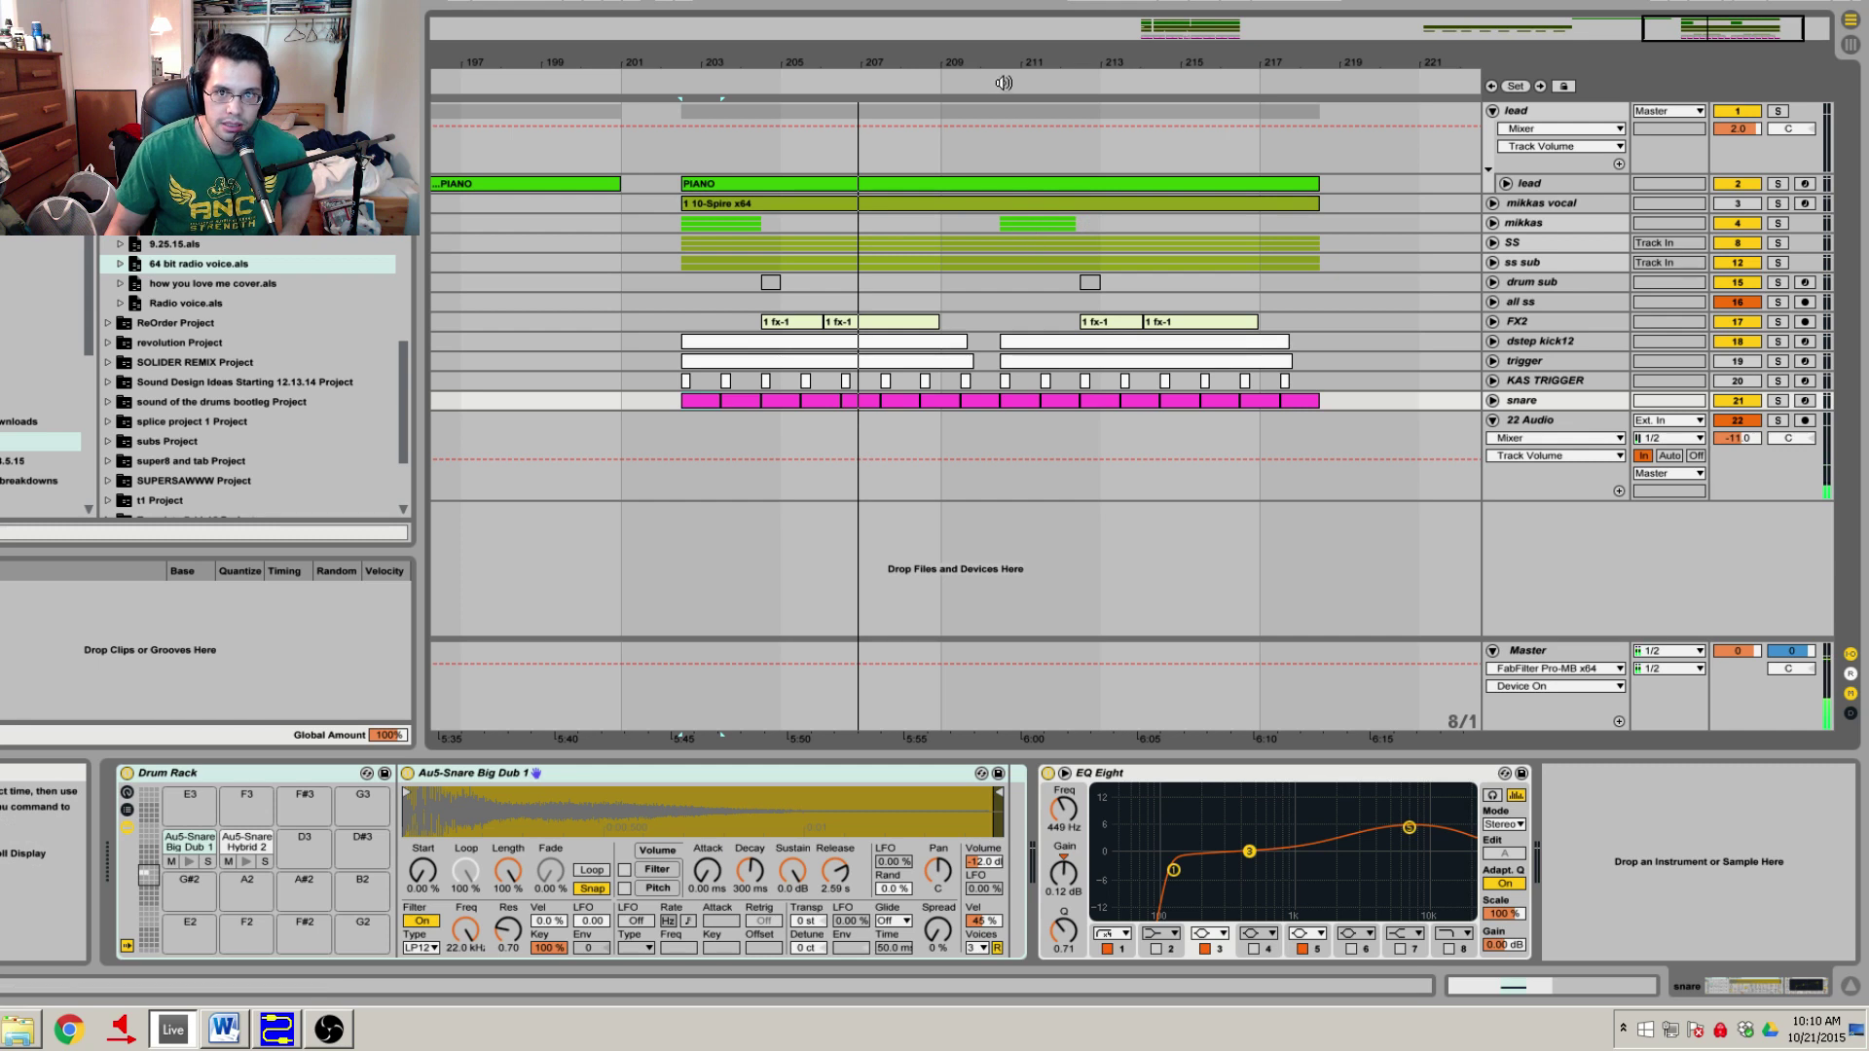
Insert a MIDI track with Serum_x64 below the 22 Audio track and move the Serum window higher over the arrangement.
scroll(983, 229, "down", 2)
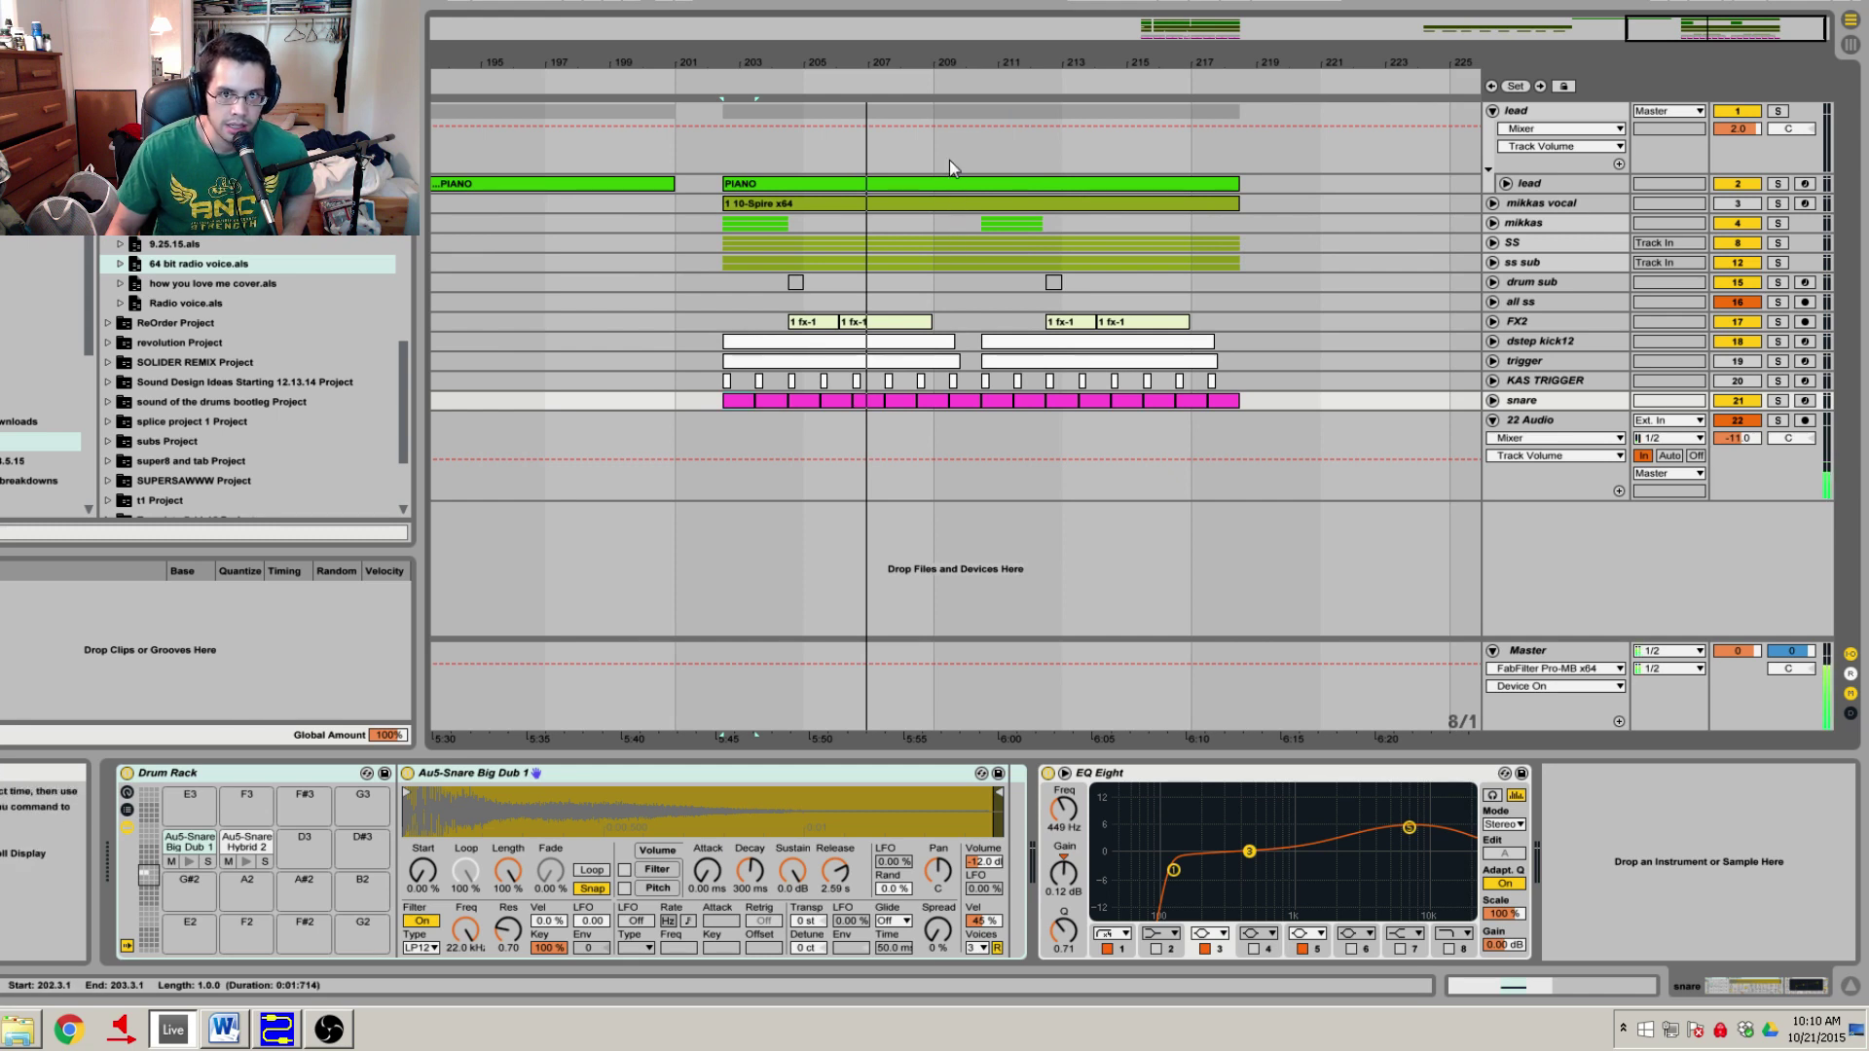
scroll(1032, 136, "down", 1)
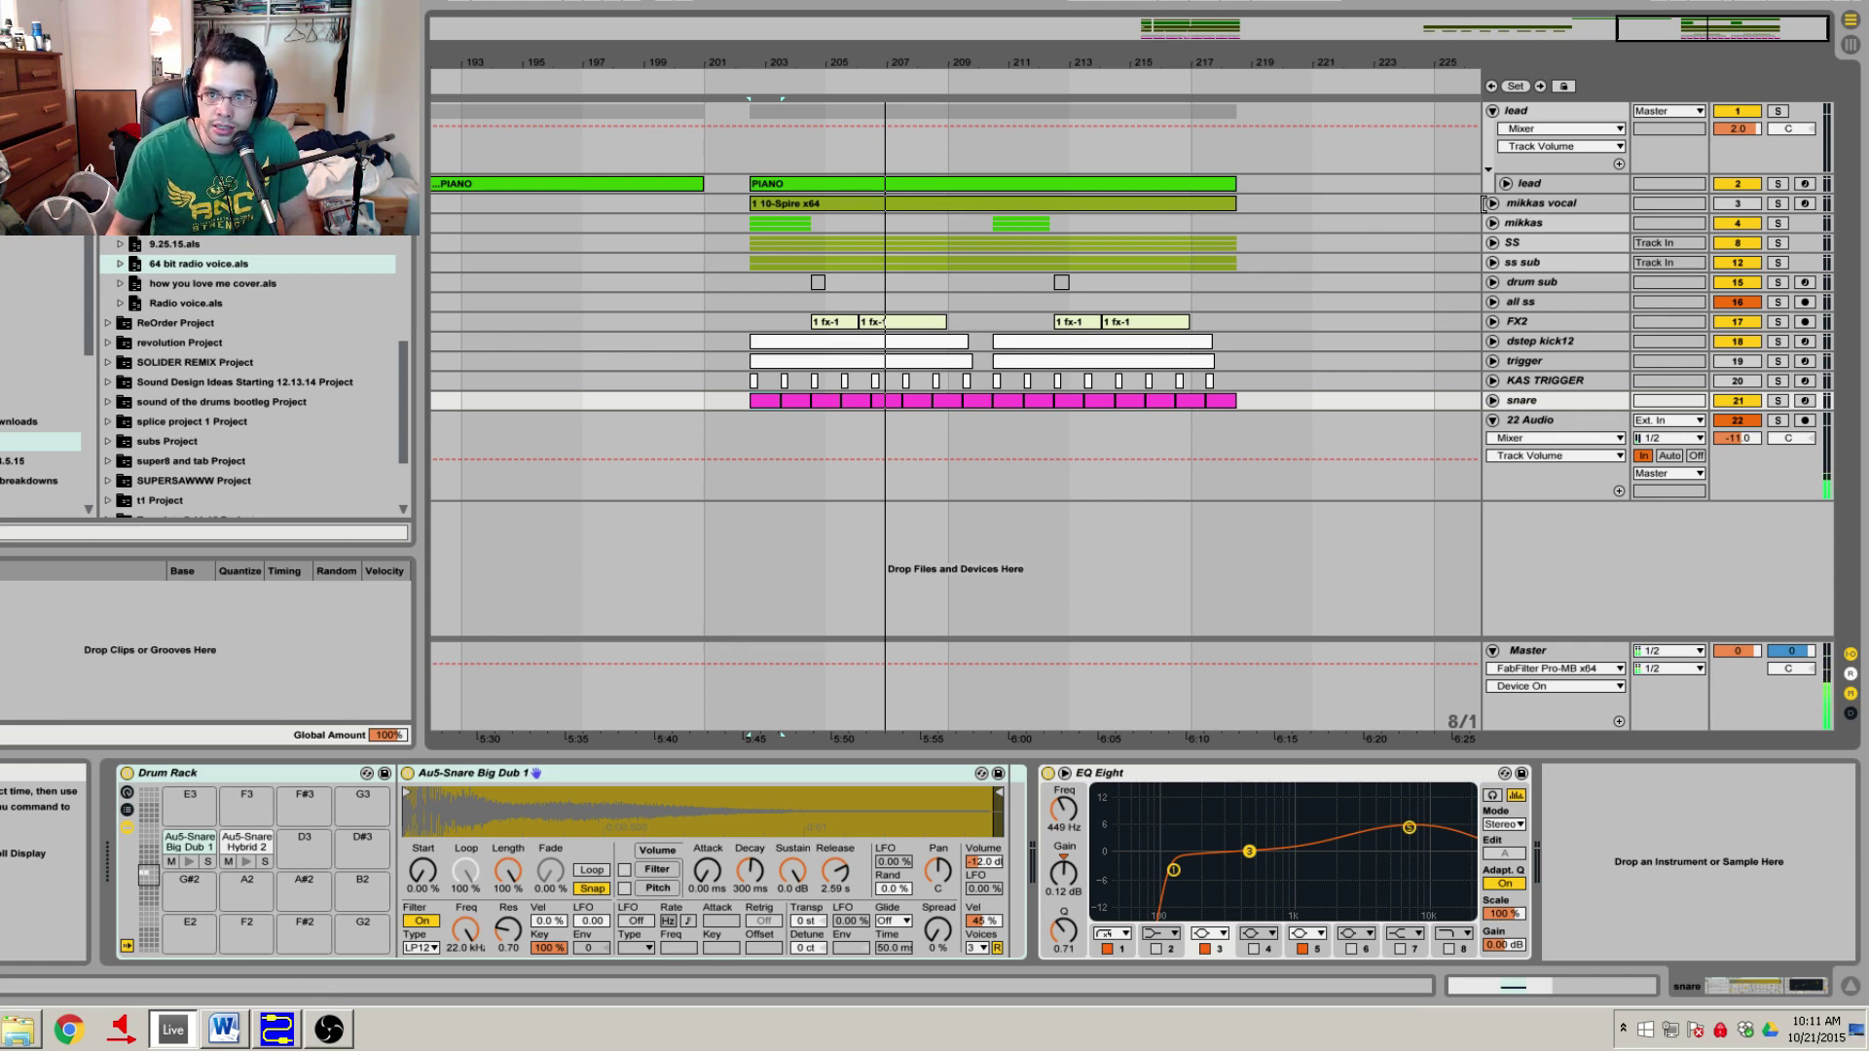
right_click(1586, 585)
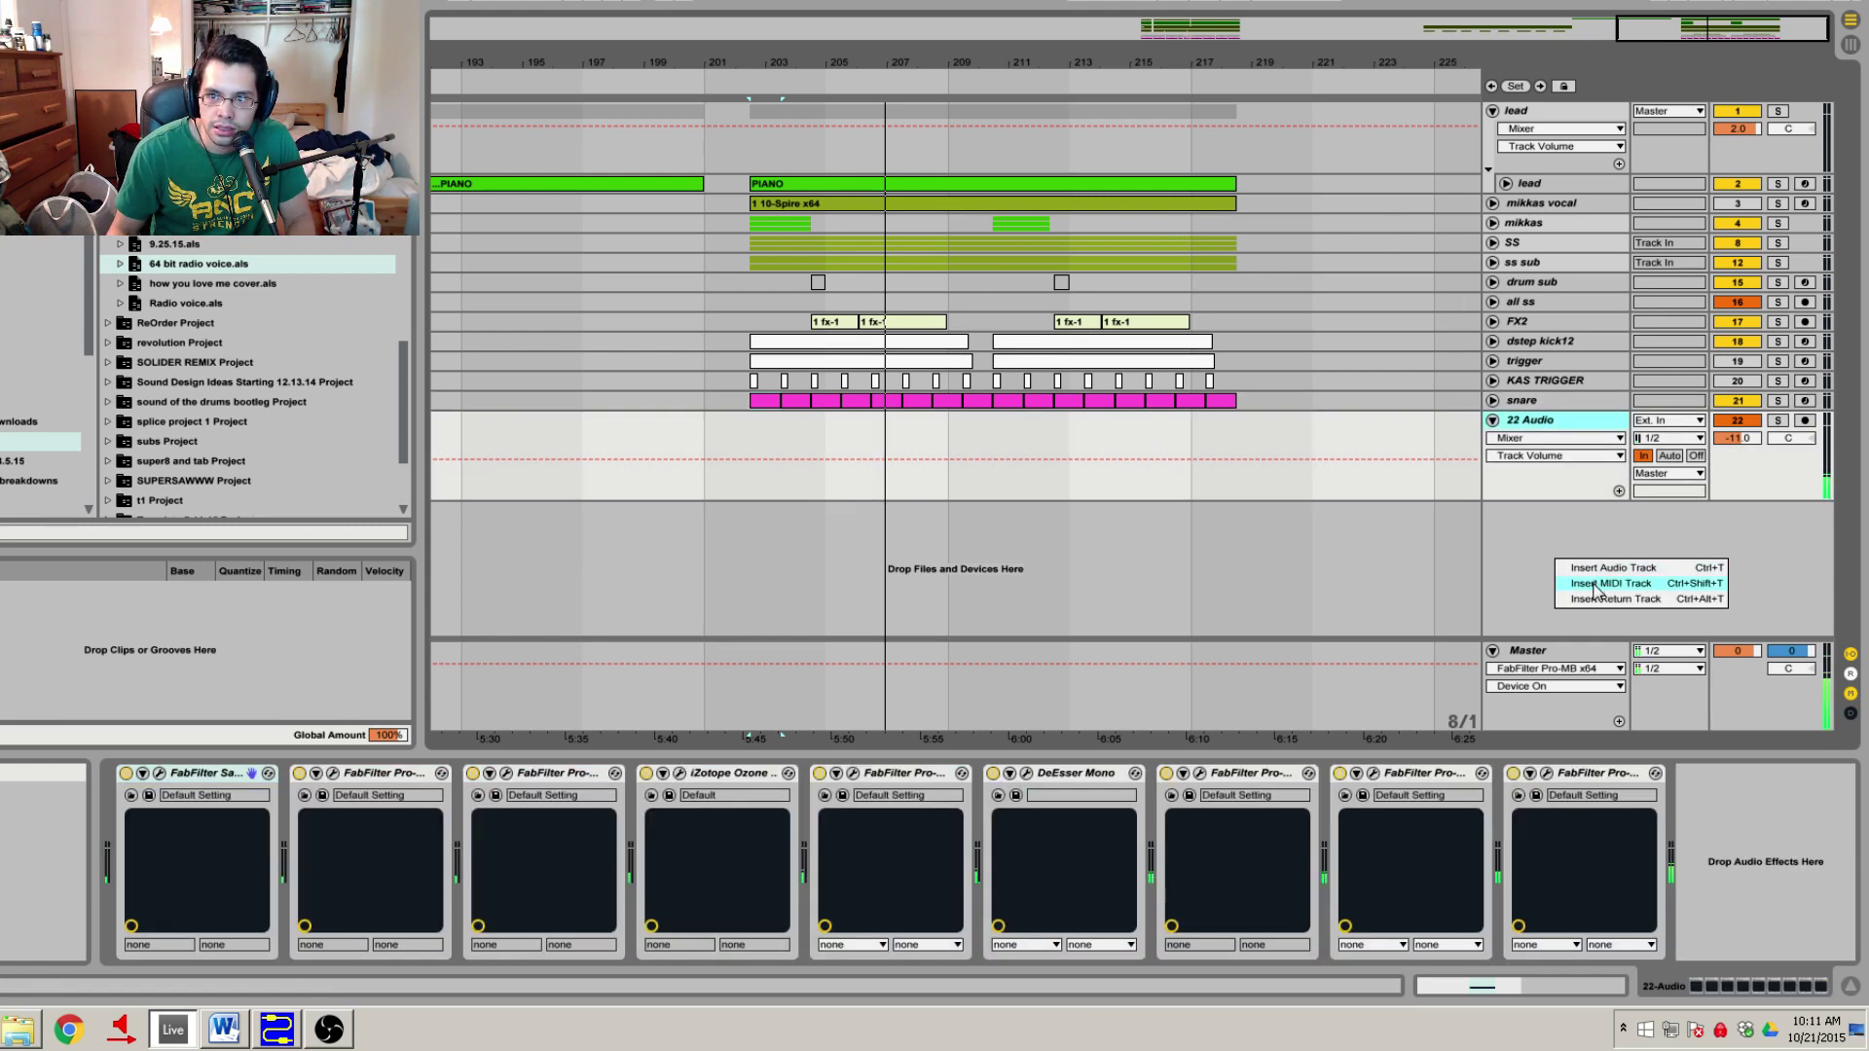
left_click(1593, 583)
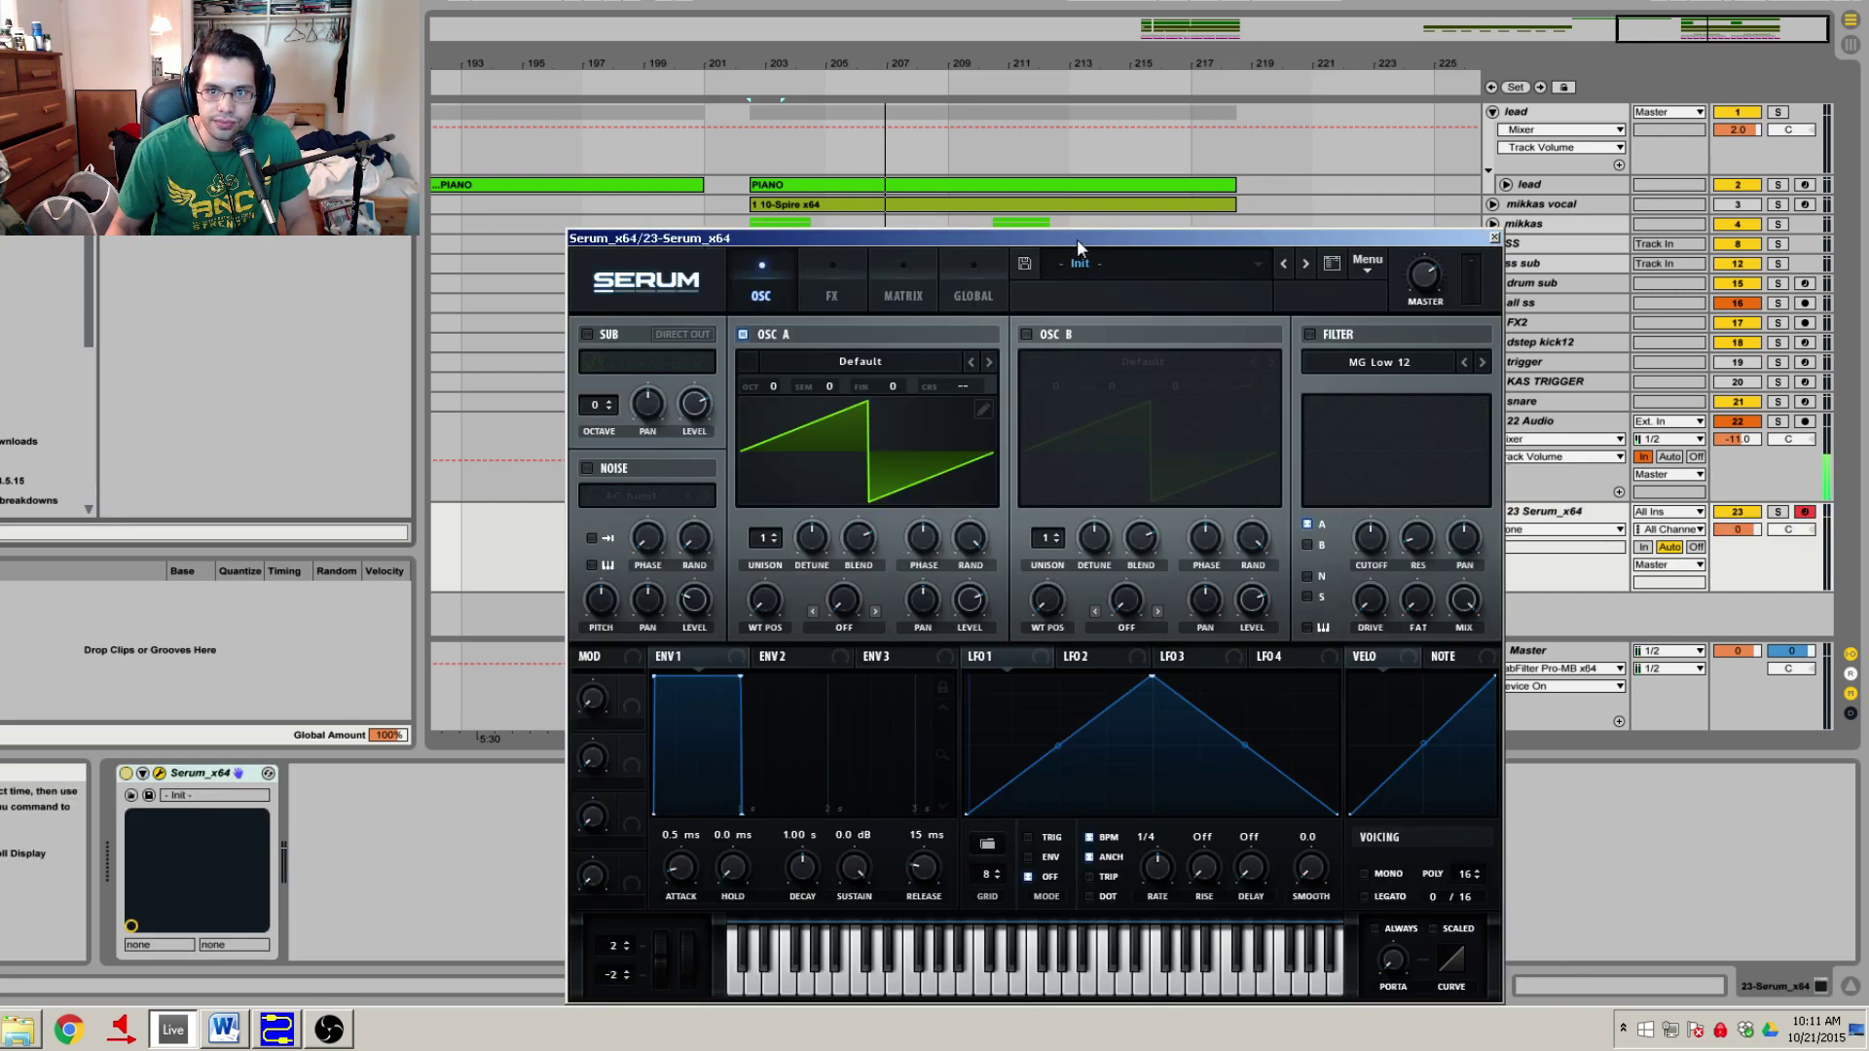
left_click_drag(1077, 237, 1045, 171)
left_click_drag(1031, 65, 1123, 45)
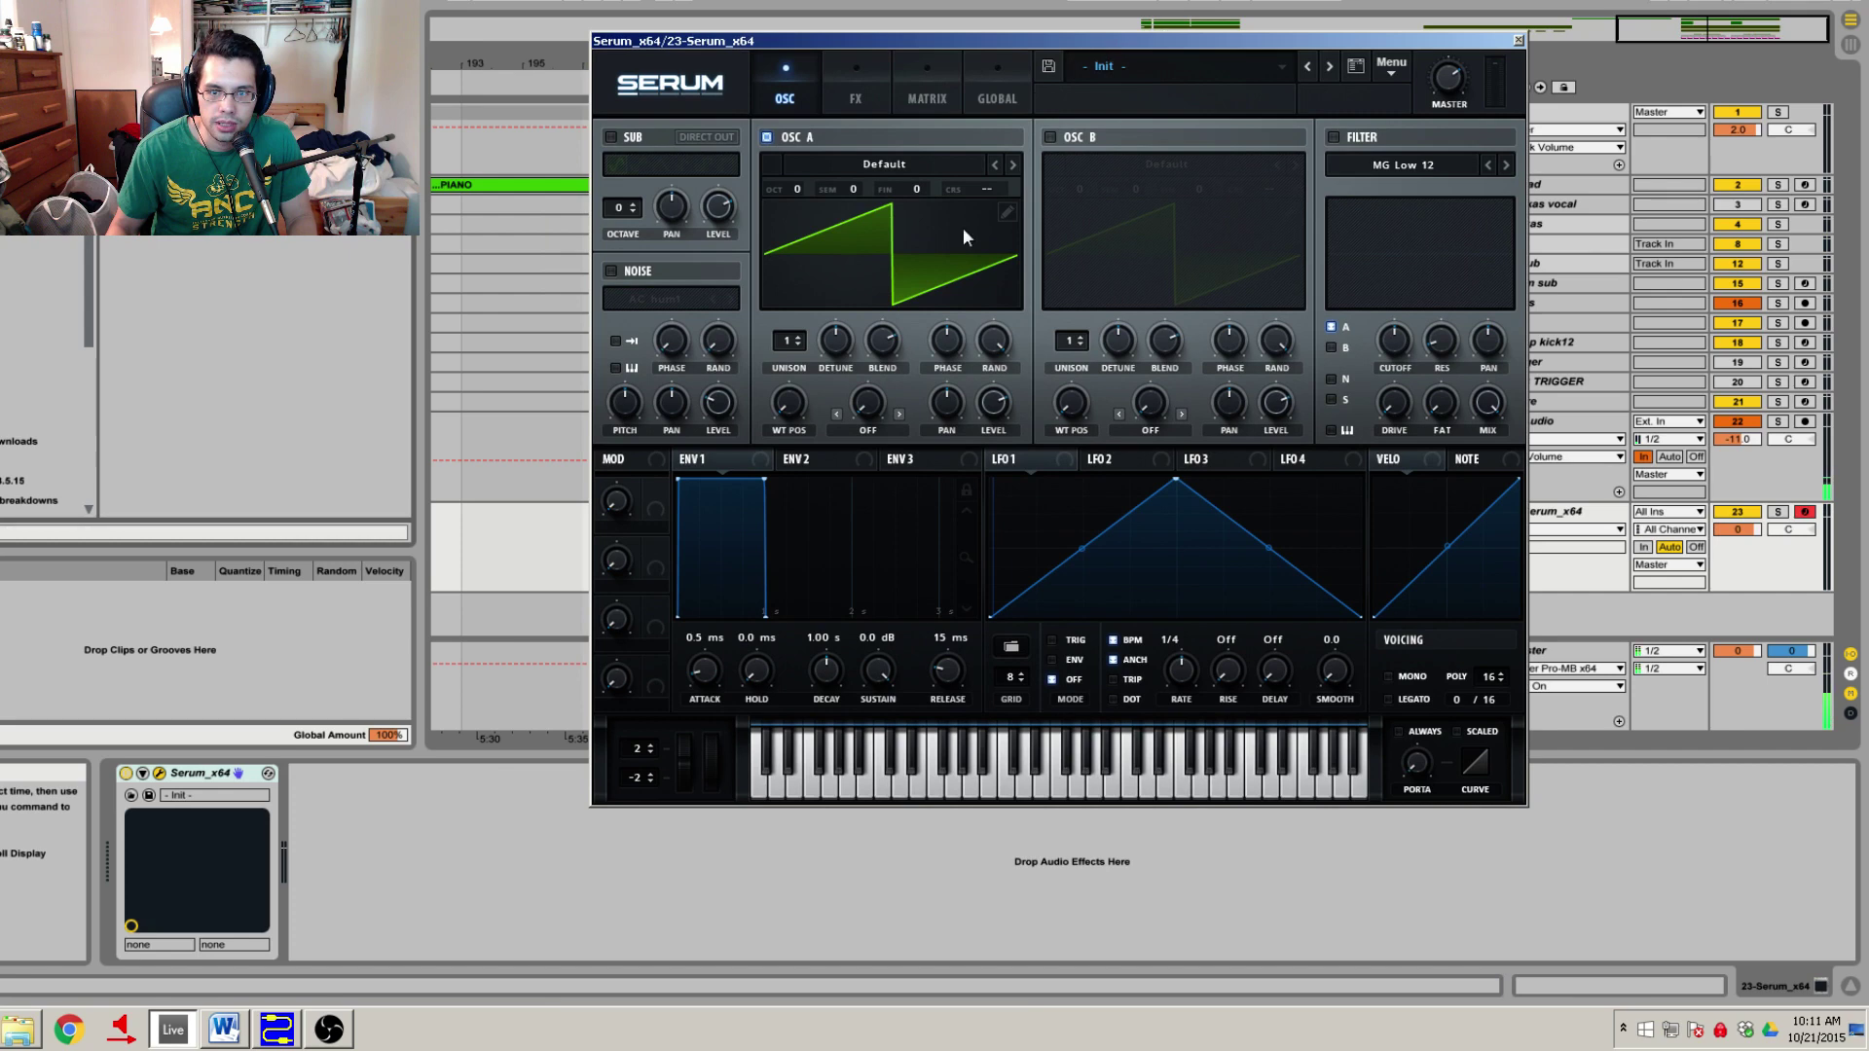
left_click(329, 1034)
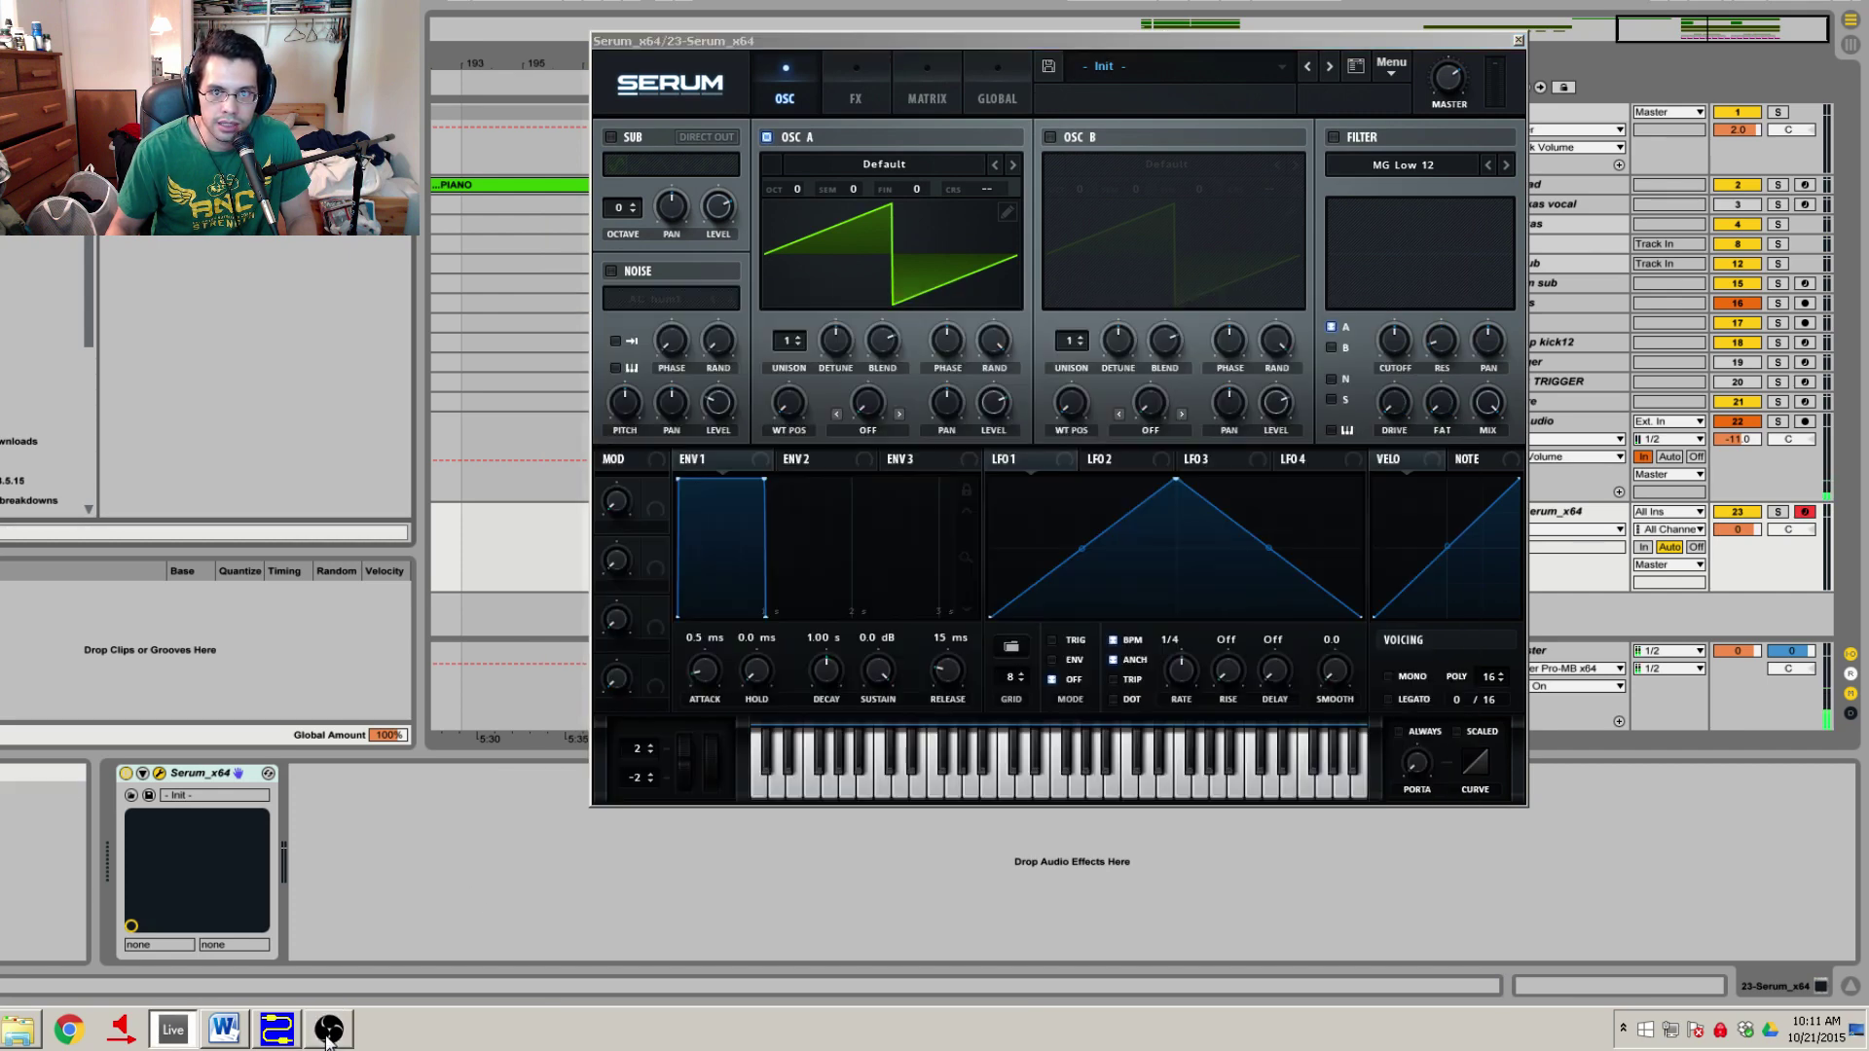
left_click(329, 1034)
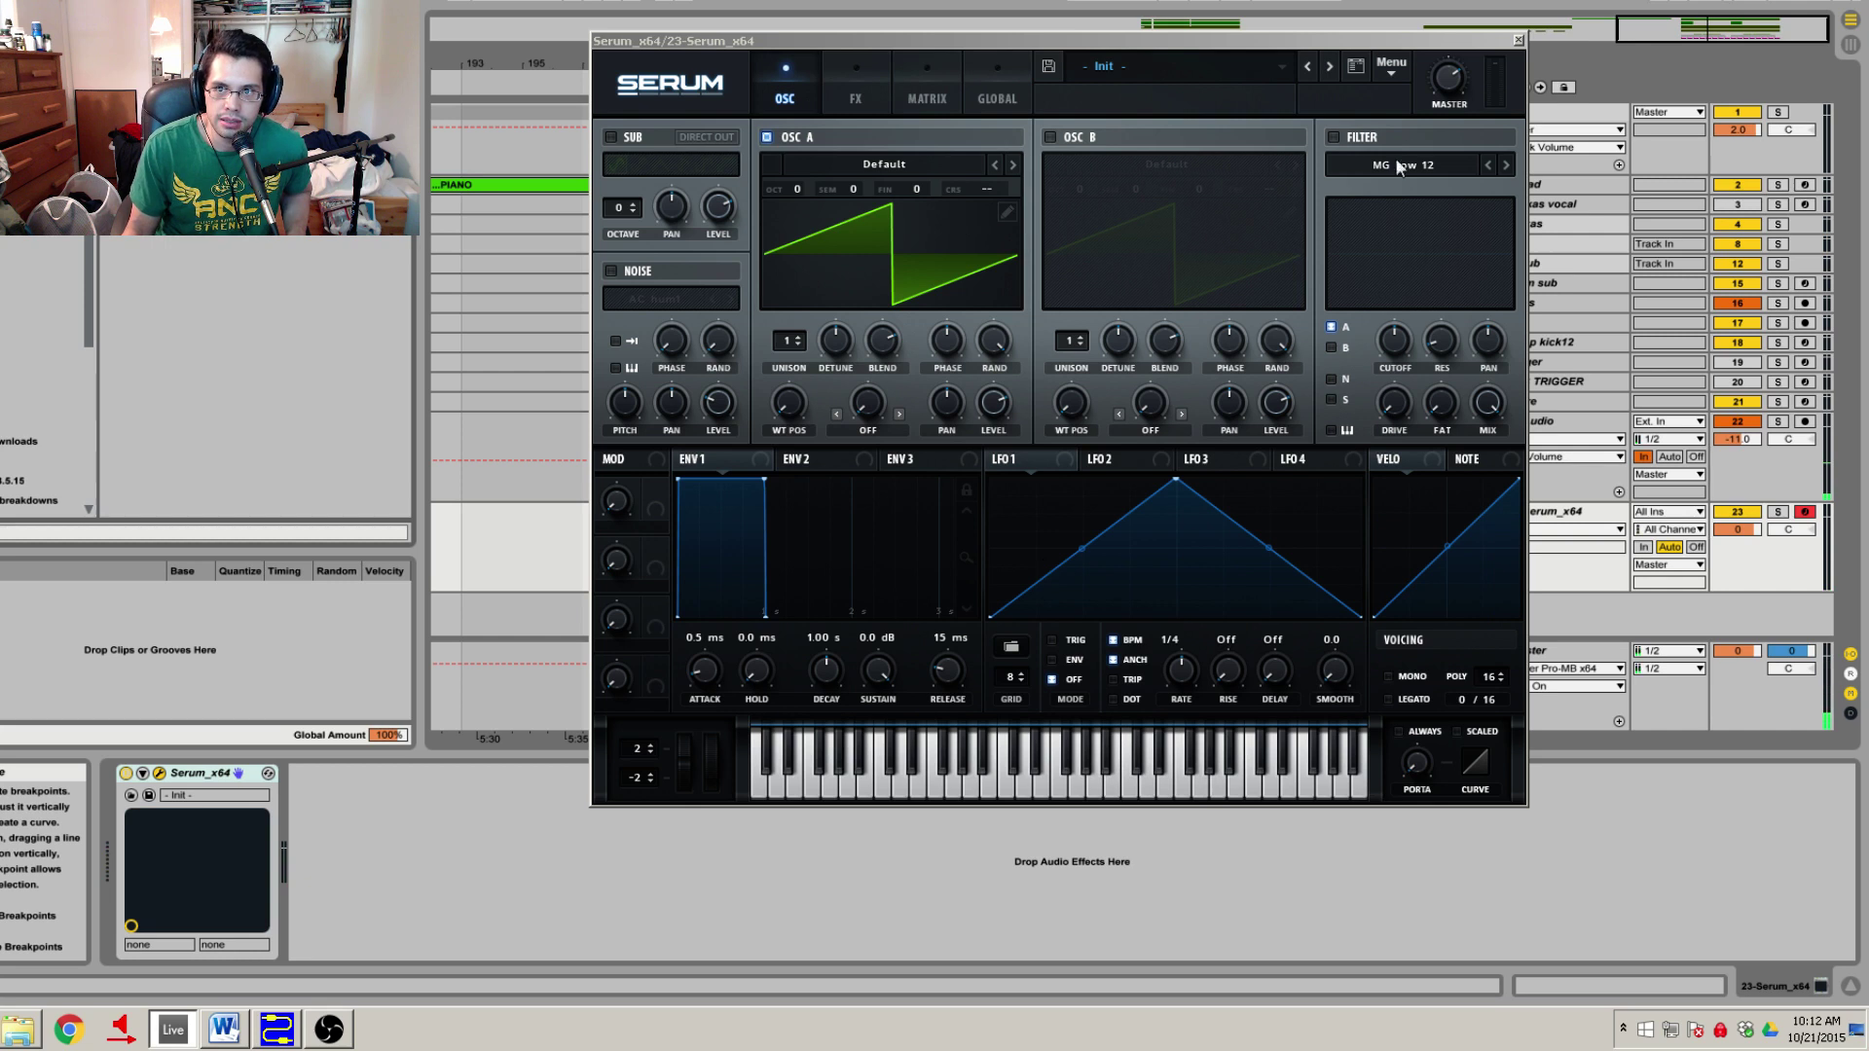
Close the Serum window and add the Pitch MIDI effect in front of Serum on the 23 Serum_x64 track.
left_click(1519, 41)
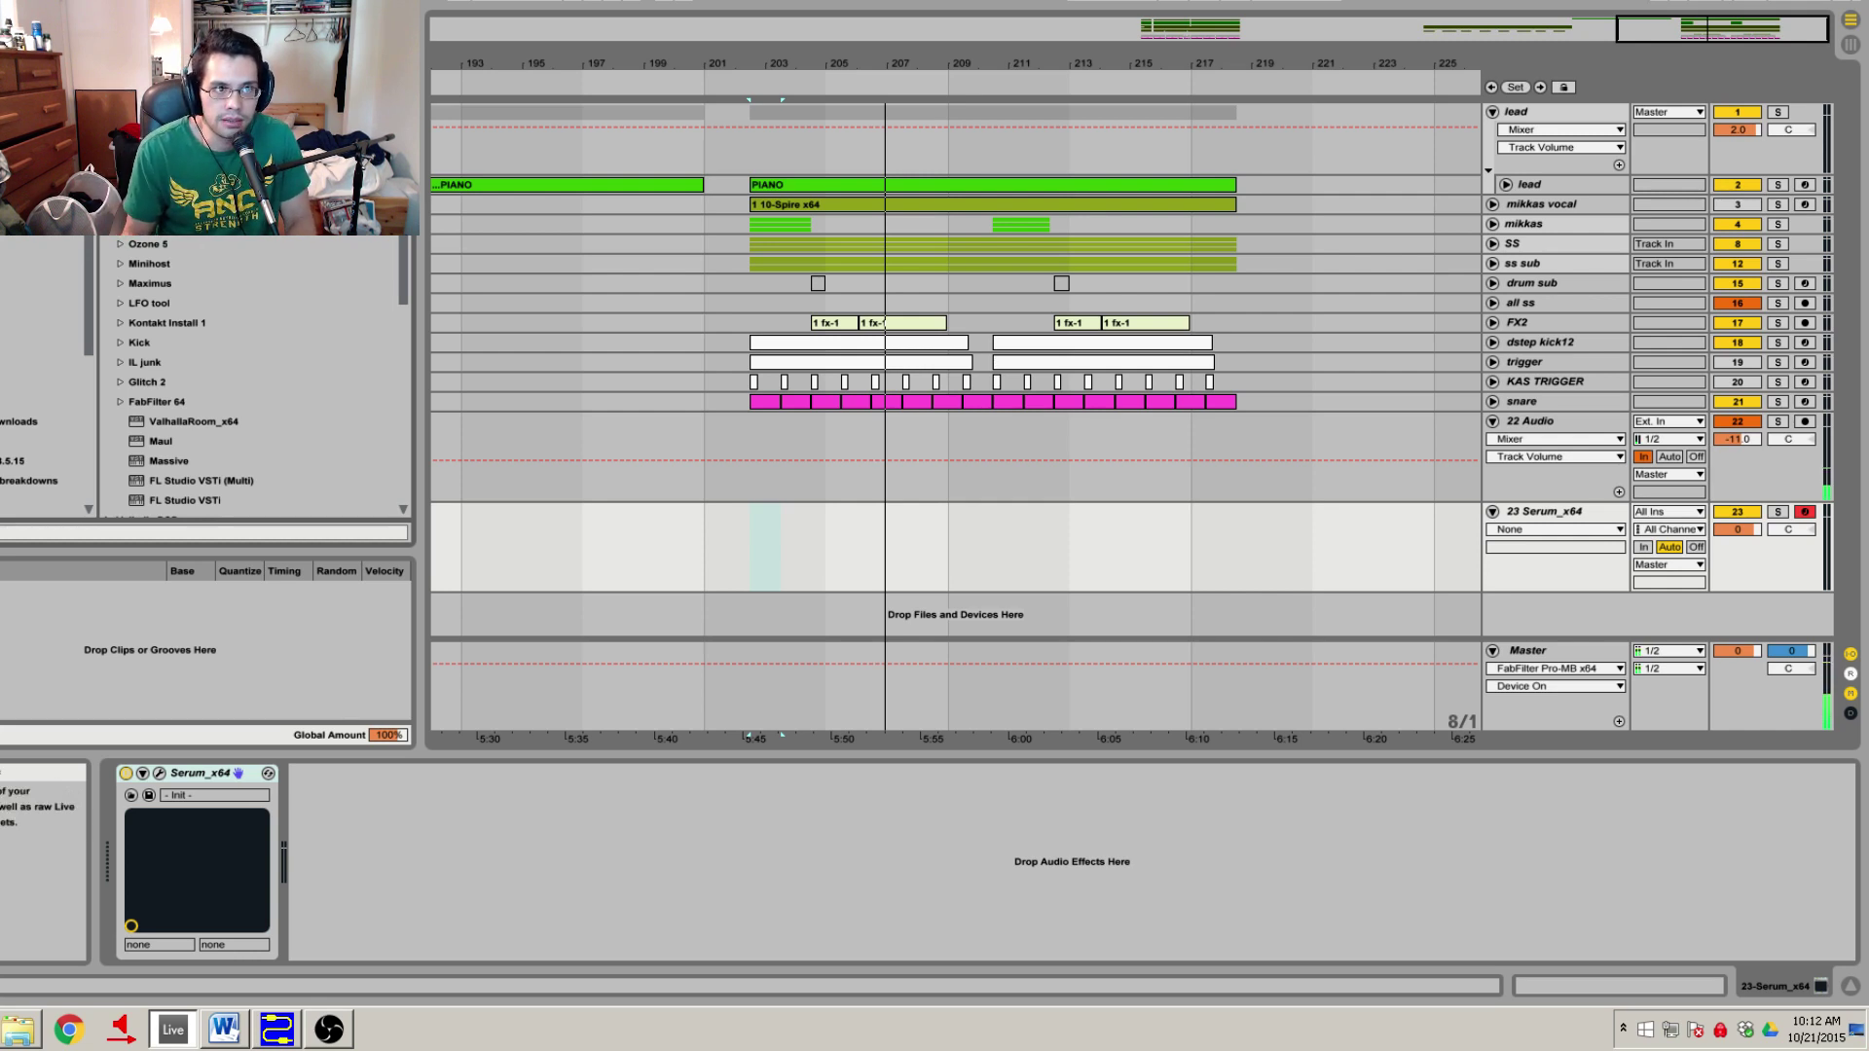
left_click(20, 145)
scroll(254, 375, "down", 3)
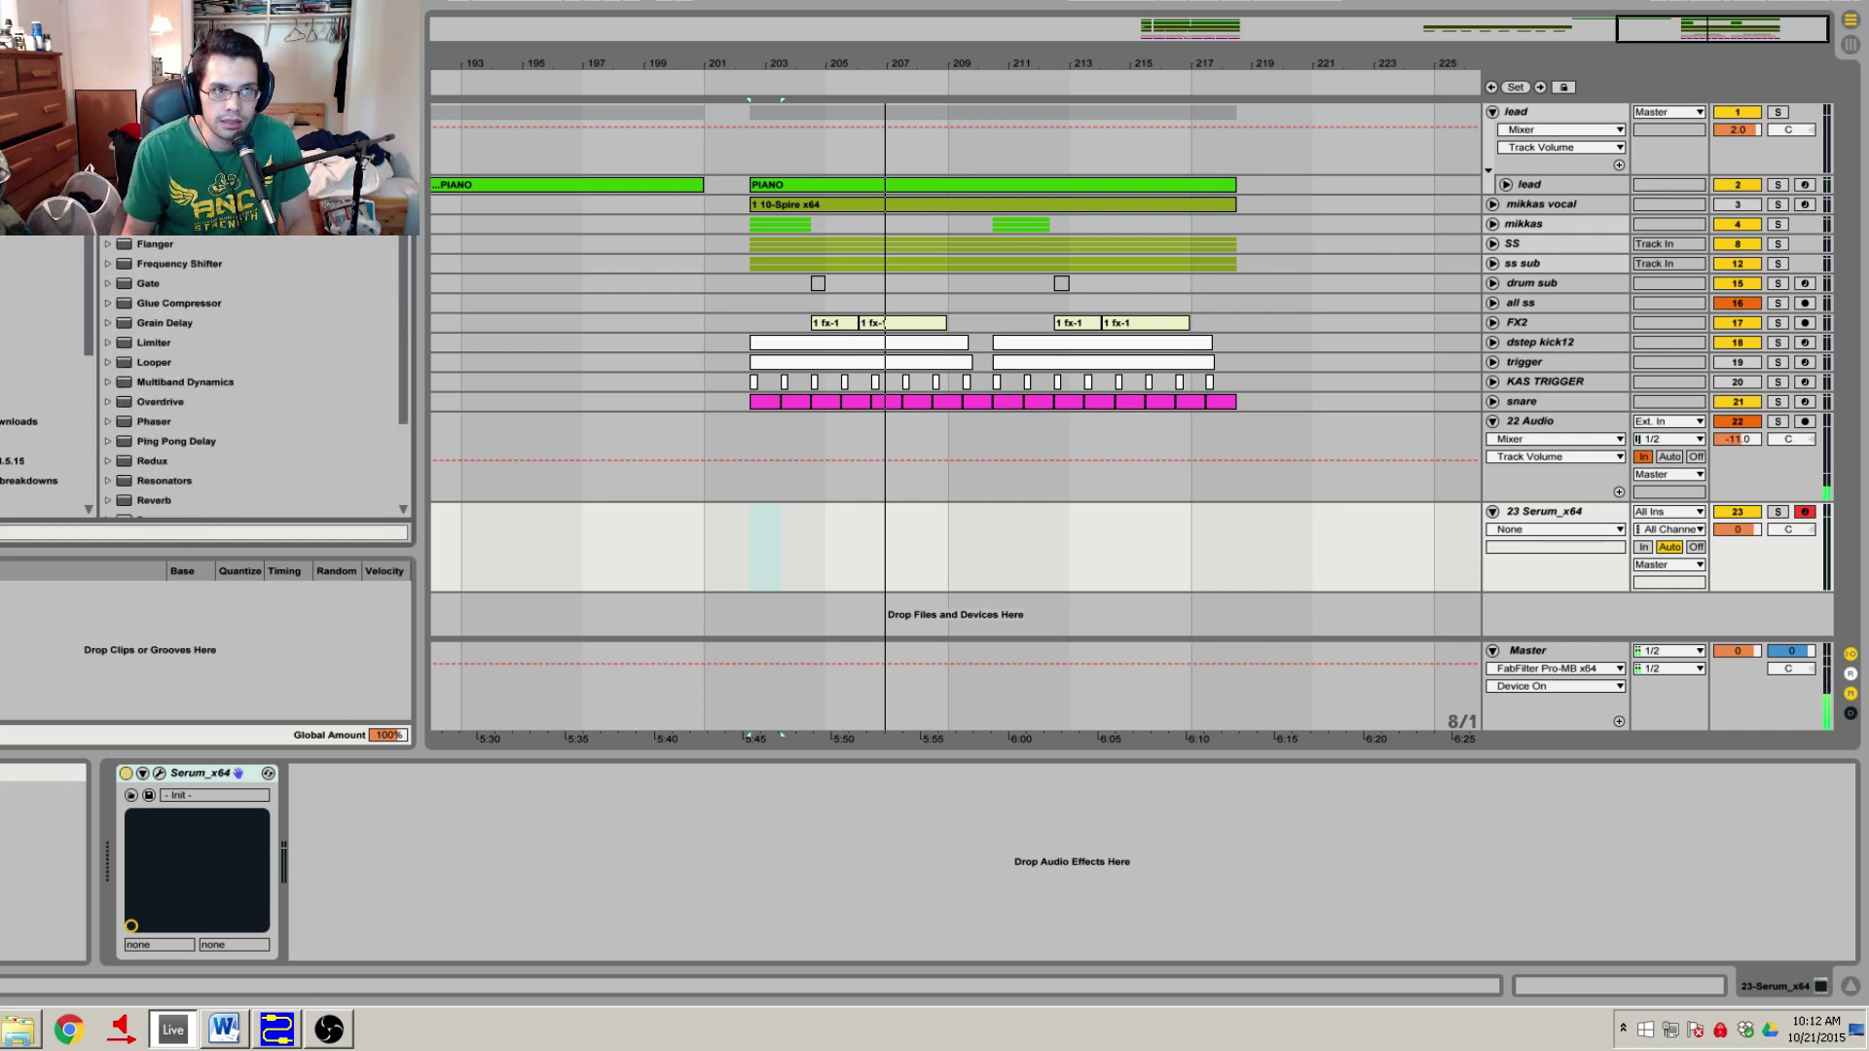
key("ctrl+f")
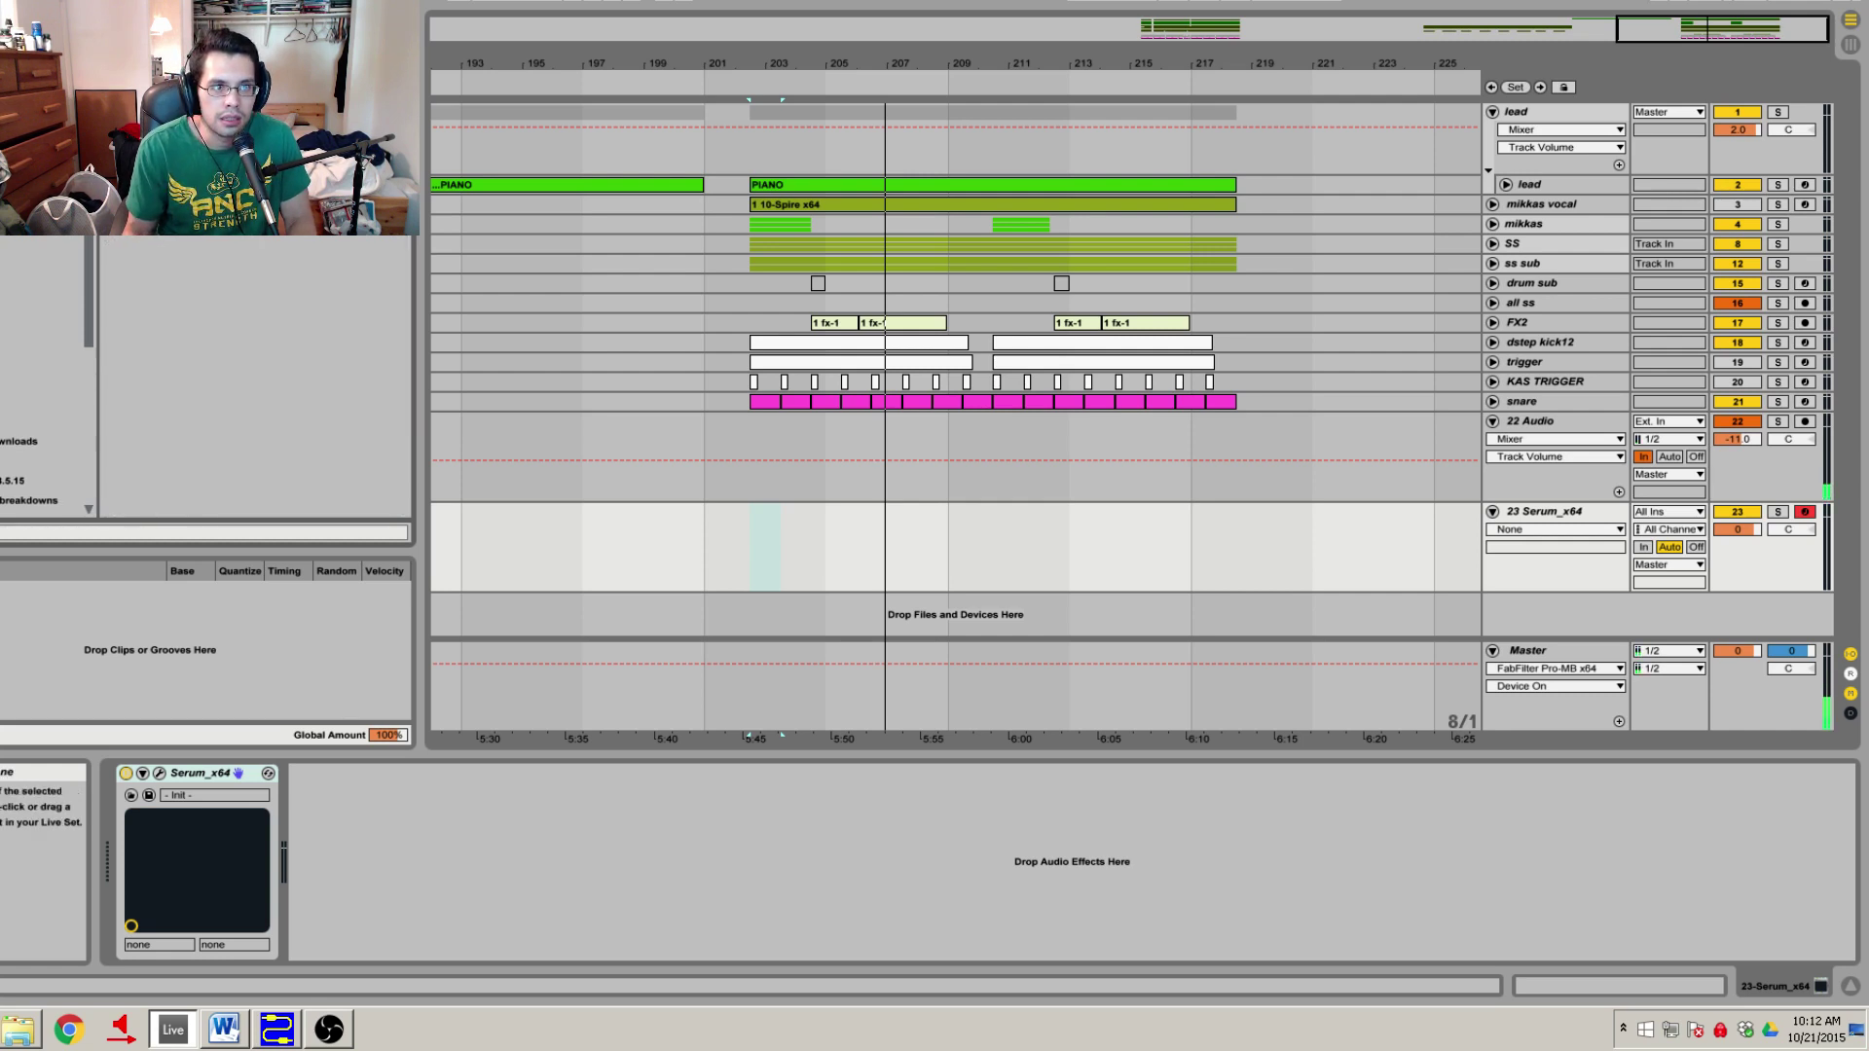
left_click_drag(156, 146, 123, 810)
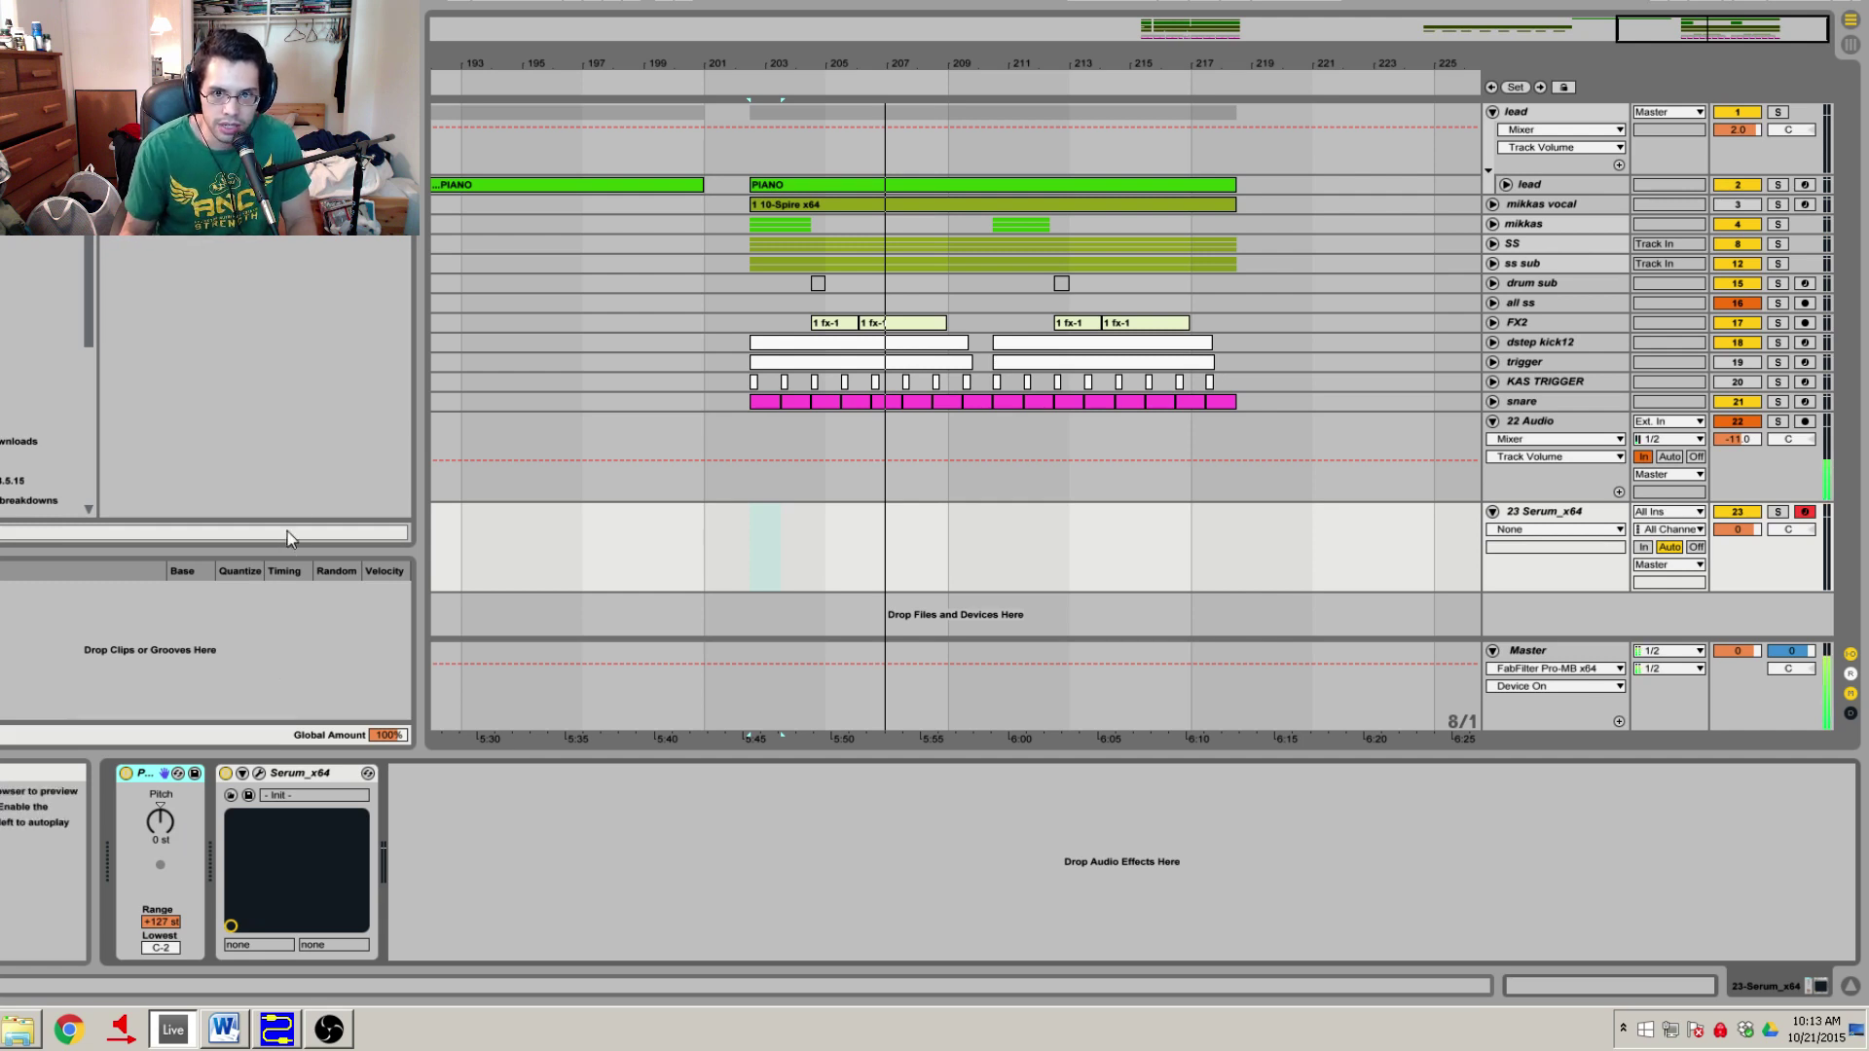
Select the first dstep kick12 clip and listen to a short stretch of the arrangement.
left_click(820, 347)
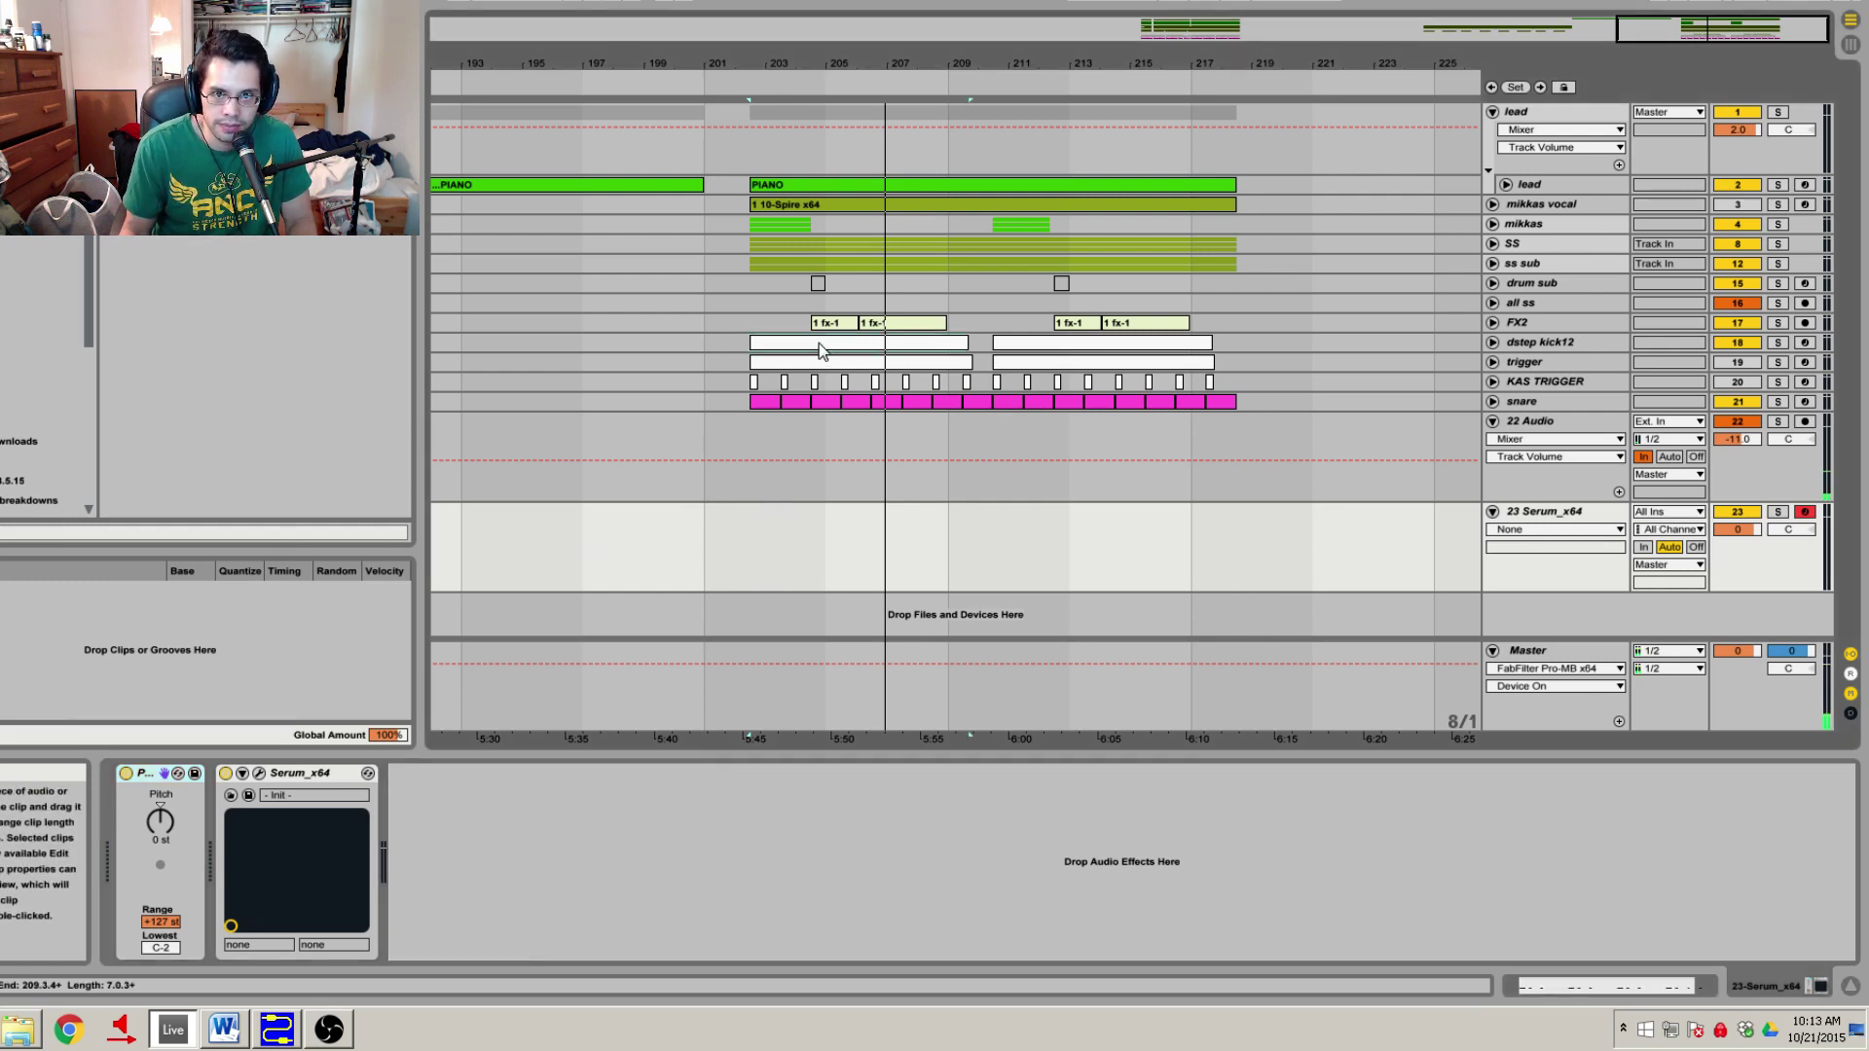
key("space")
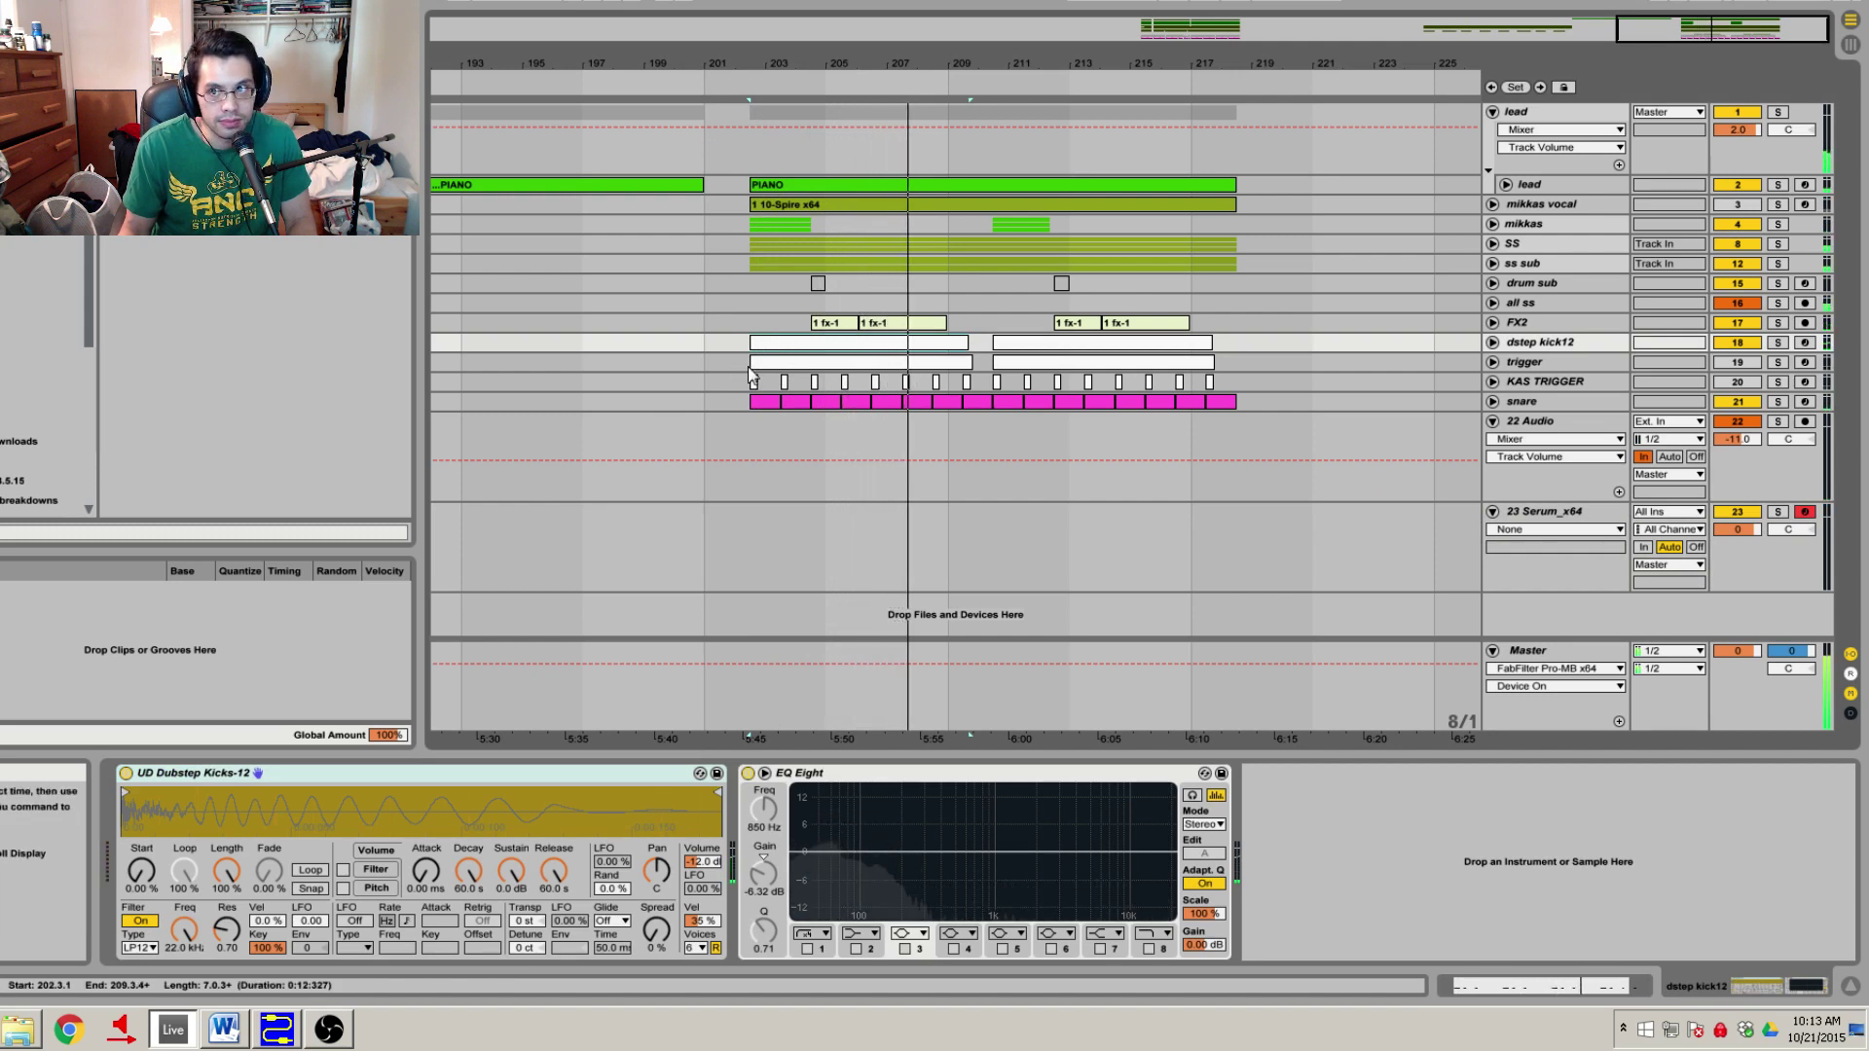
key("space")
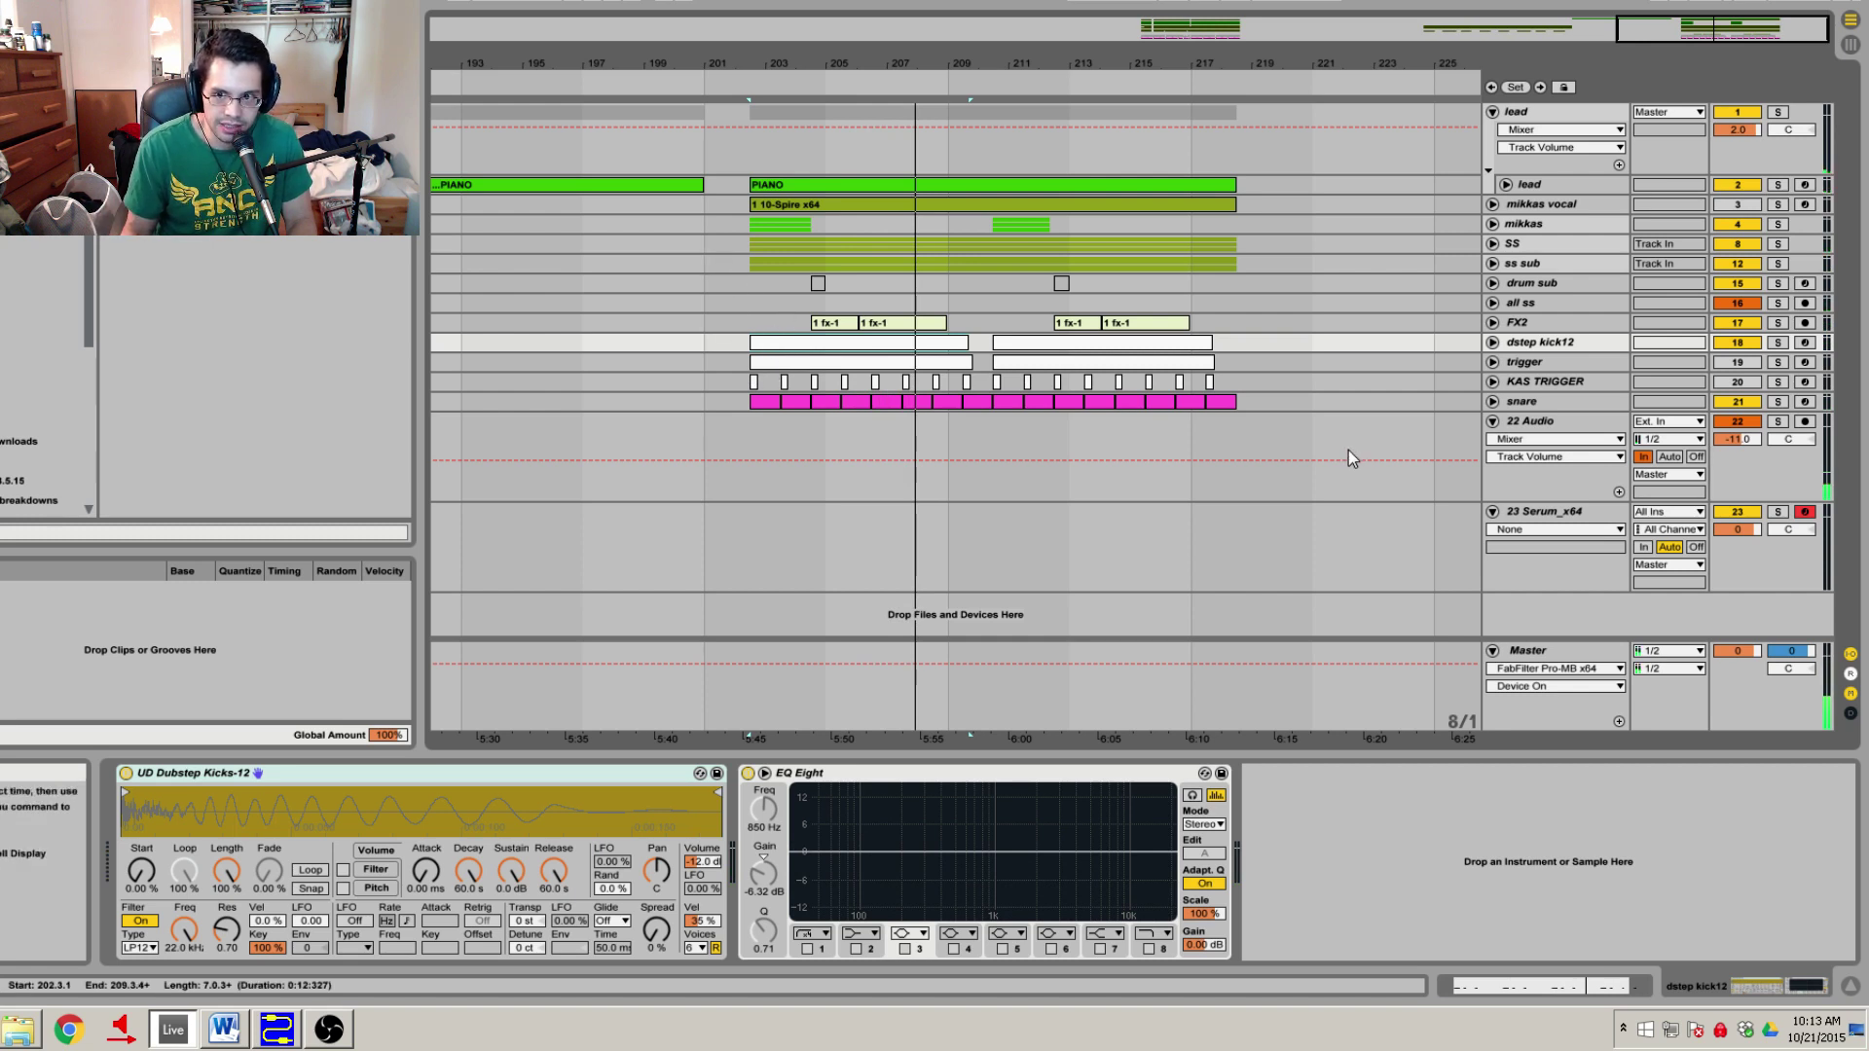
Open Serum from the 23 Serum_x64 track and set the Pitch effect's transposition to -3 st.
left_click(963, 553)
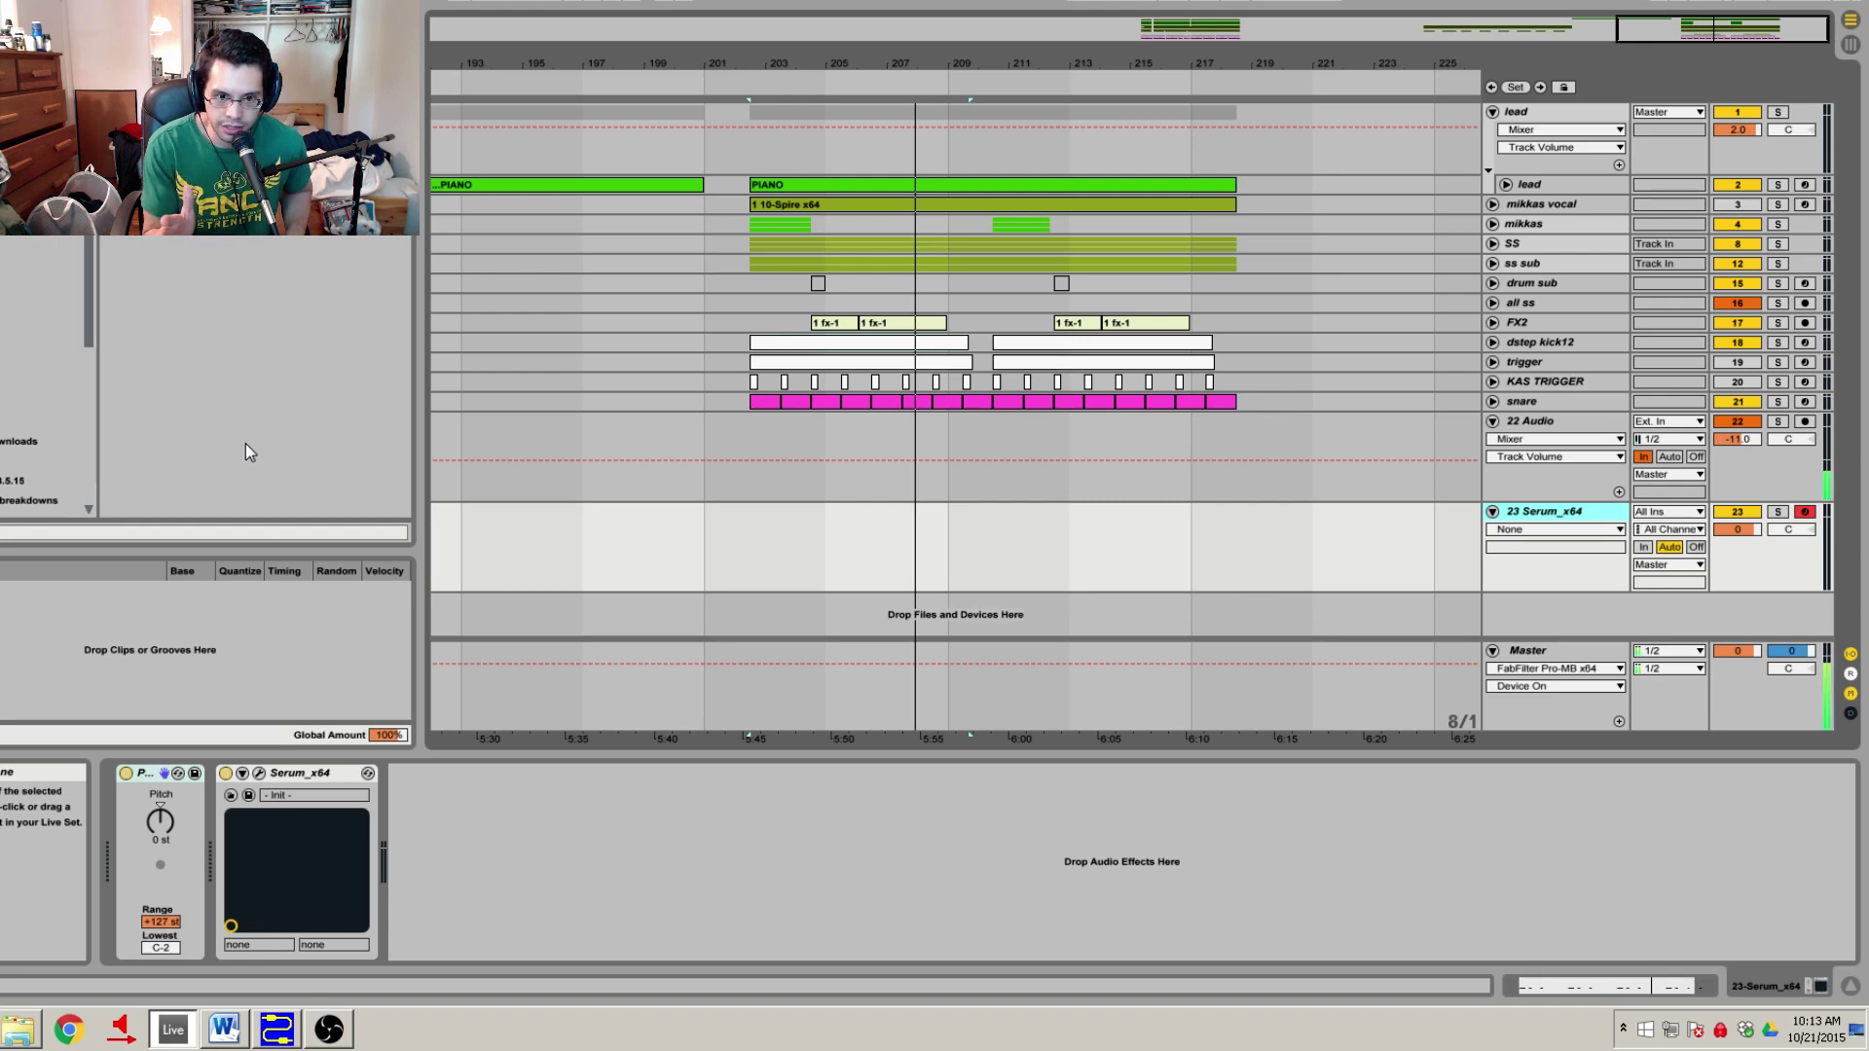
left_click(260, 774)
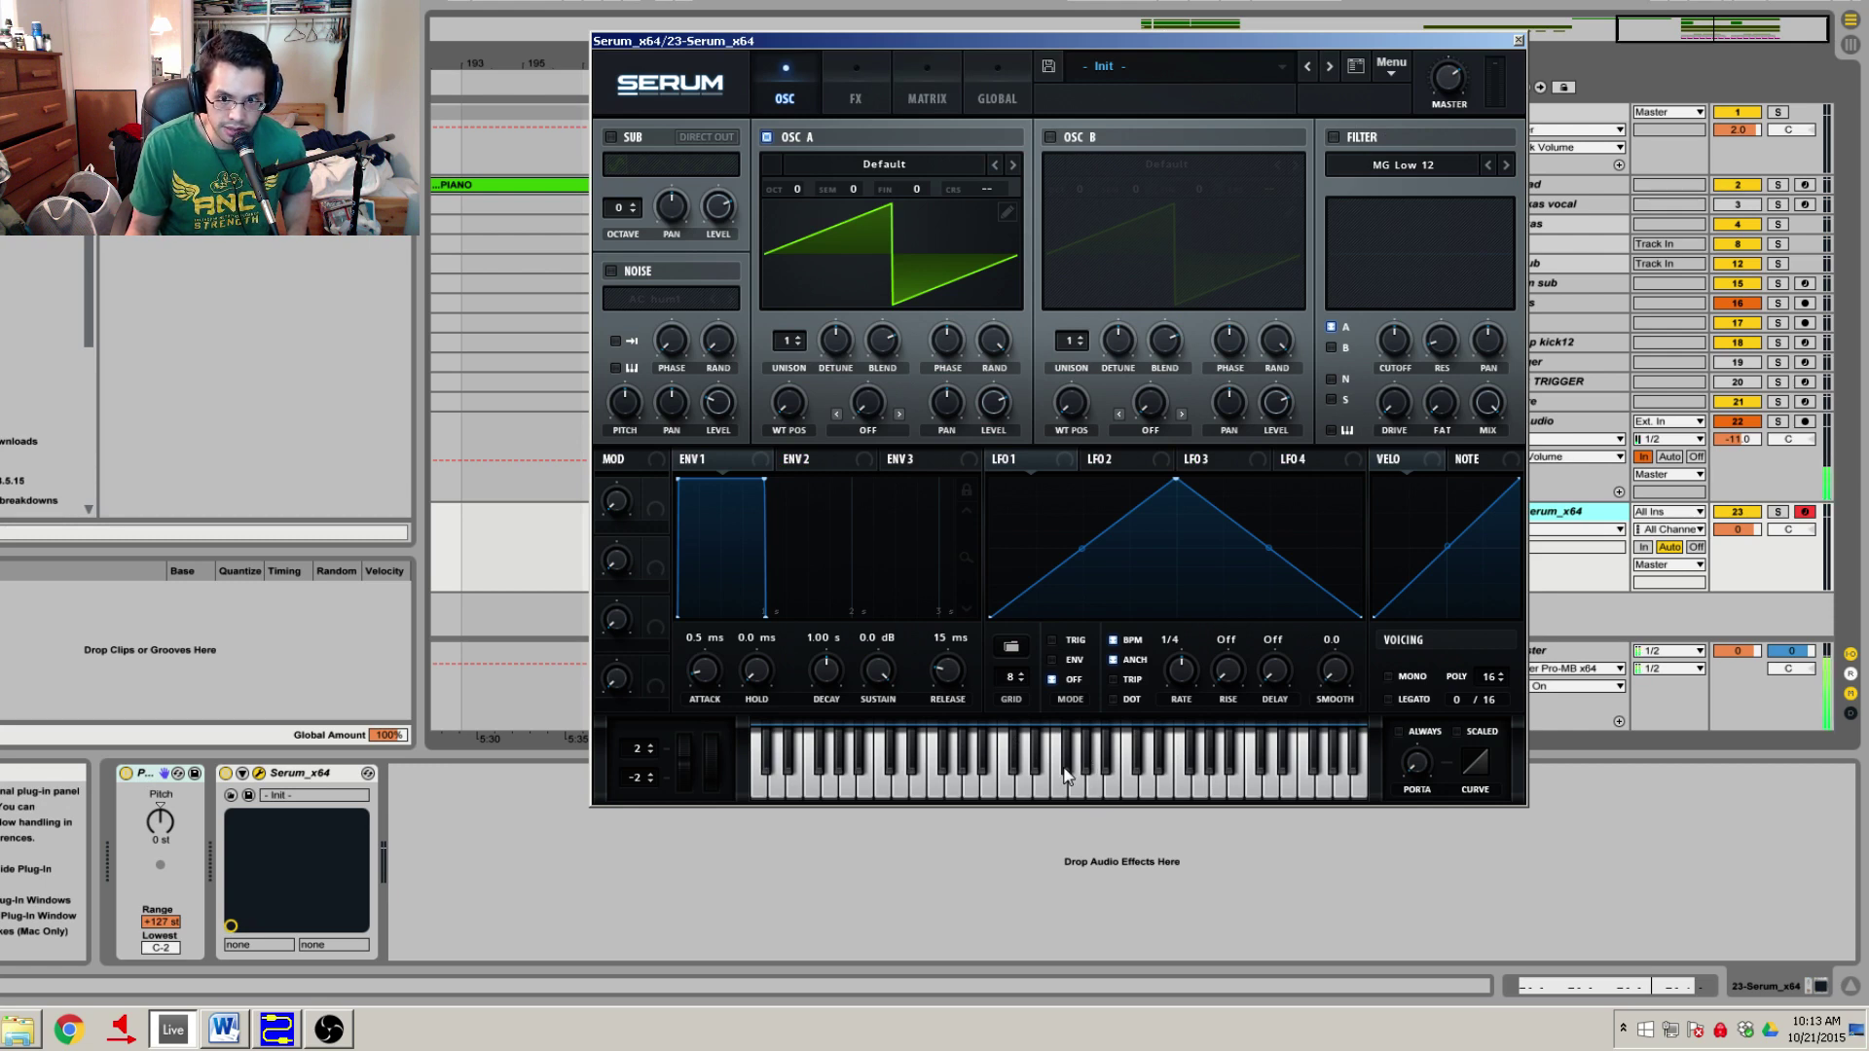
left_click_drag(161, 823, 161, 850)
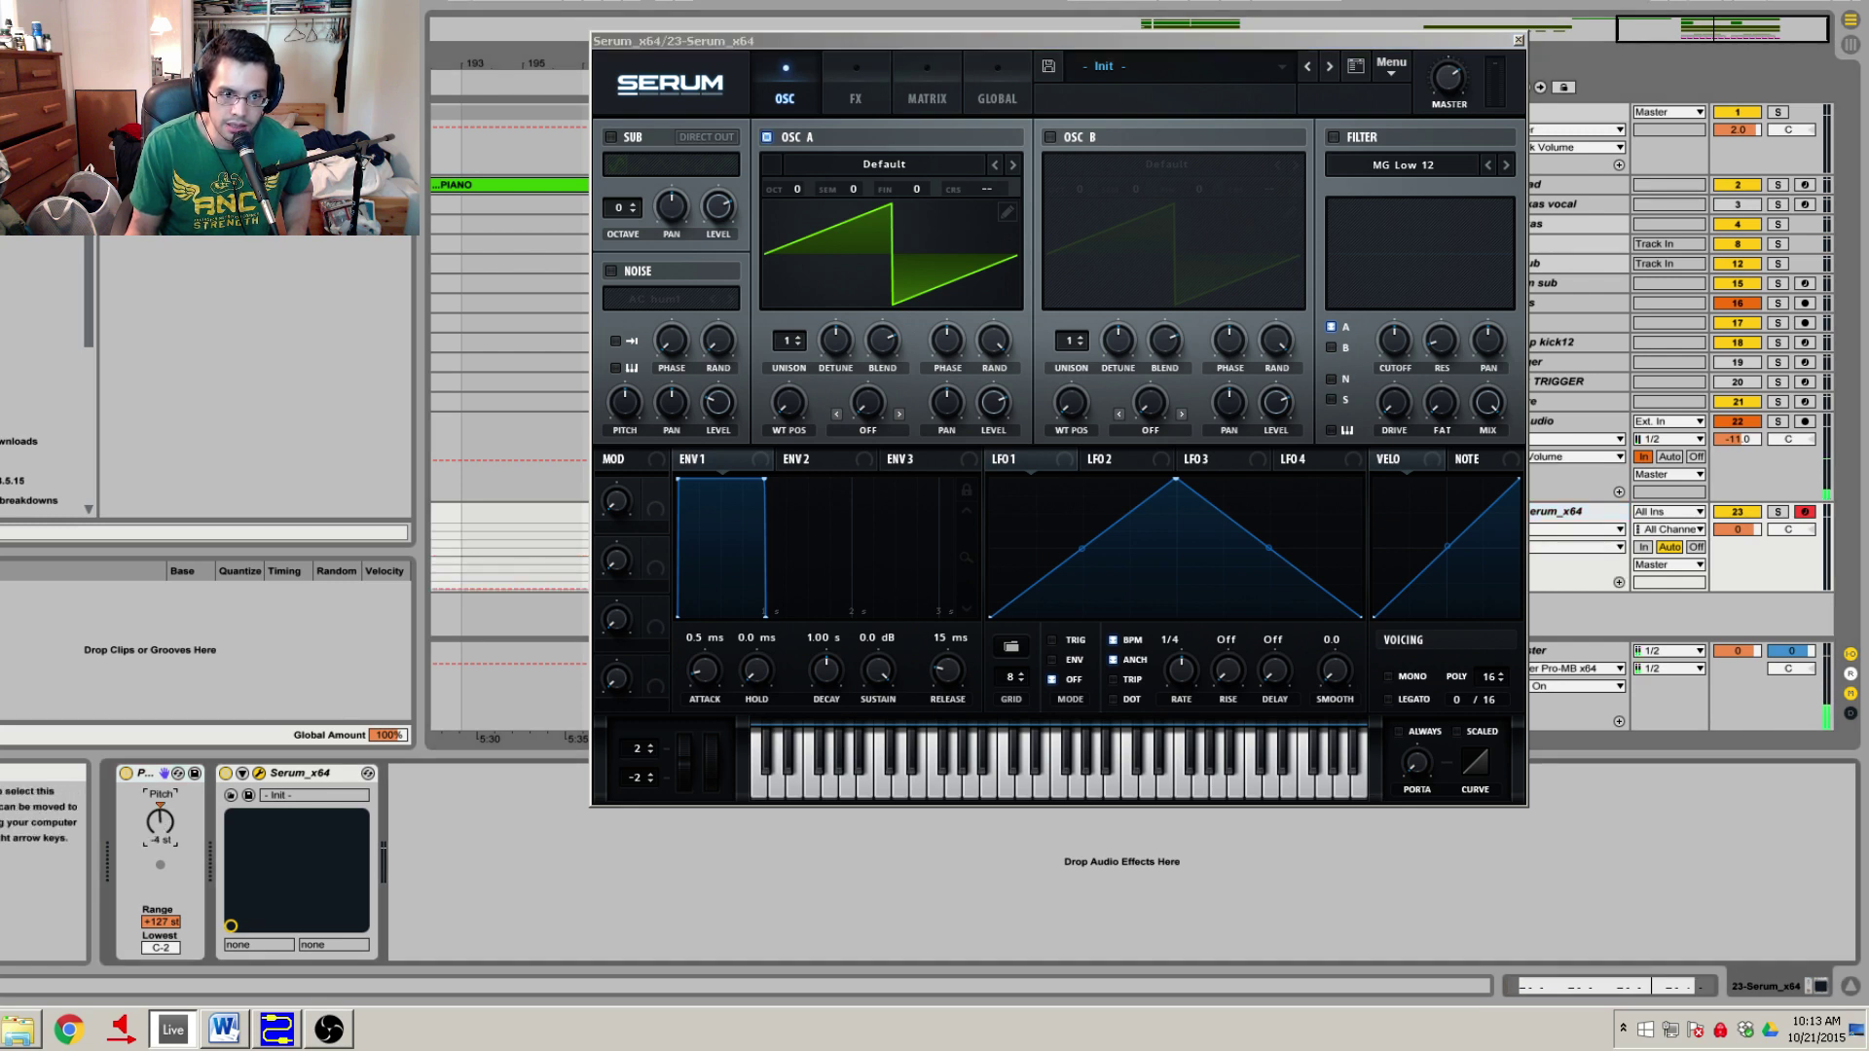
left_click_drag(160, 849, 161, 843)
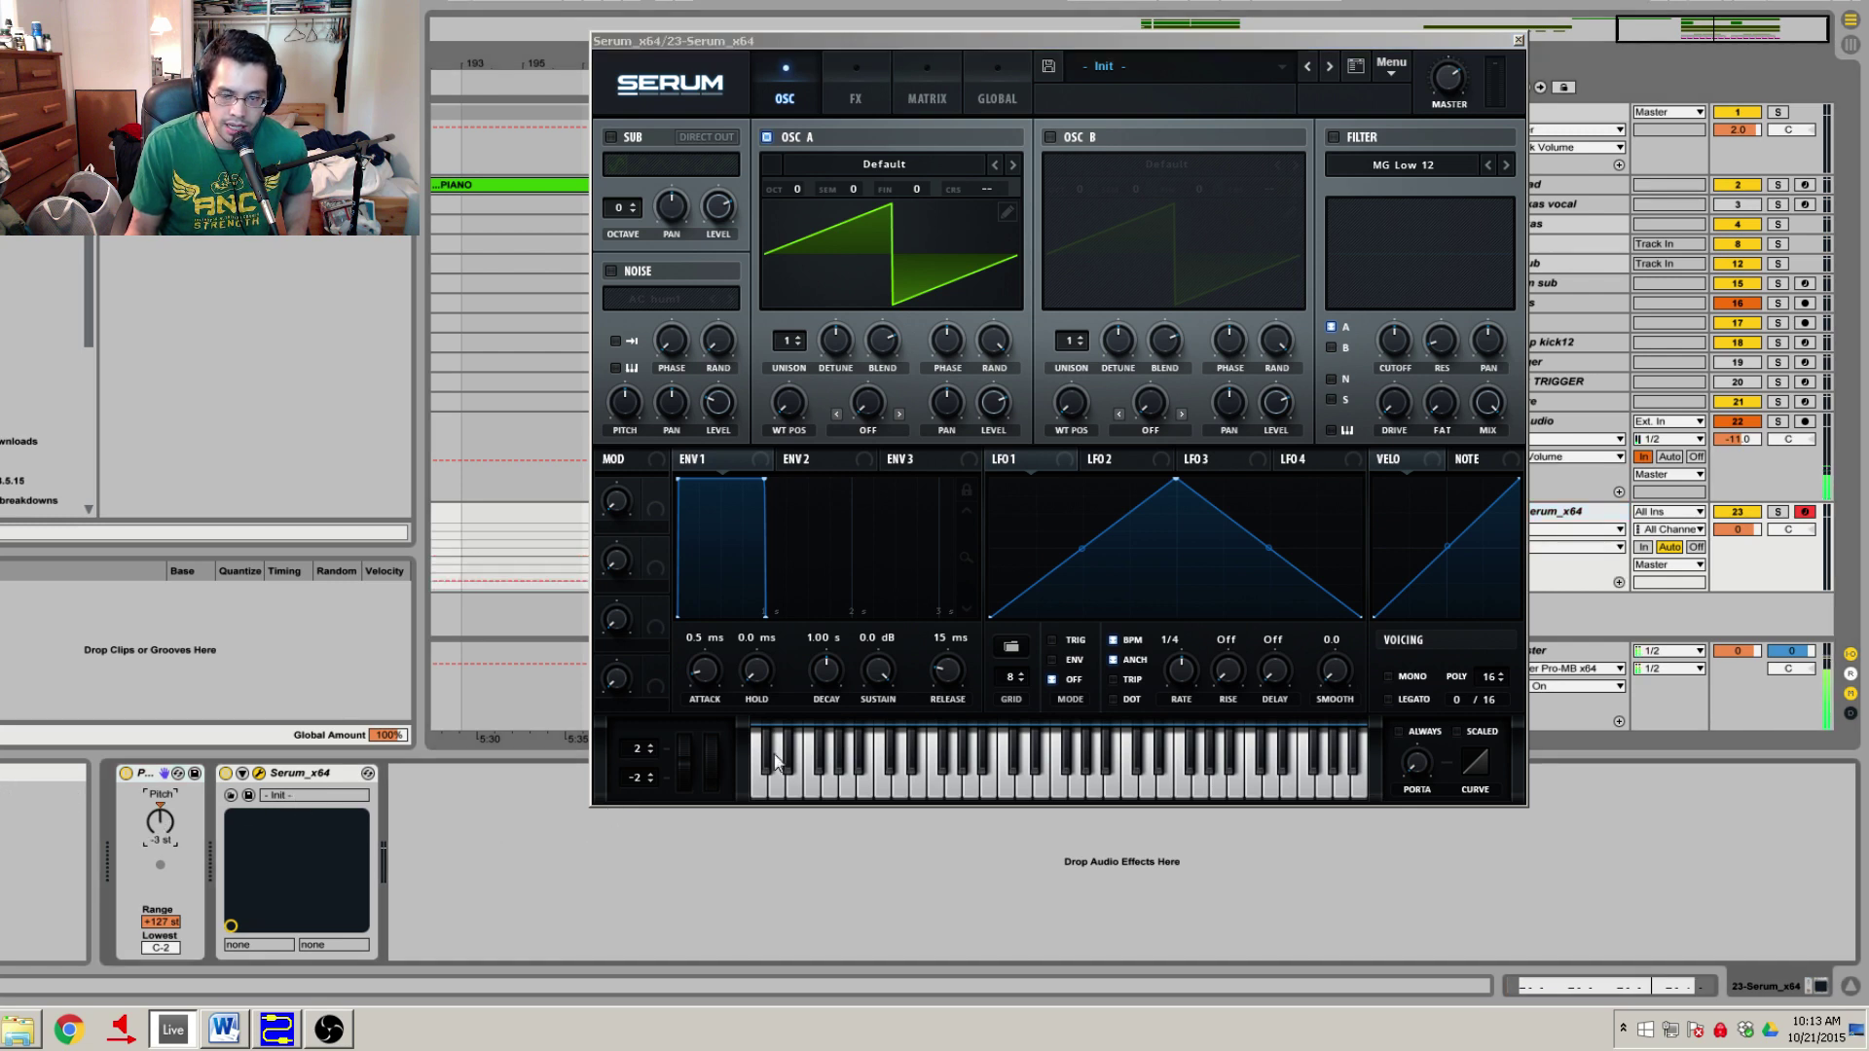
Play a few single notes on Serum's virtual keyboard to audition the transposed sound.
left_click(1084, 784)
left_click(1089, 764)
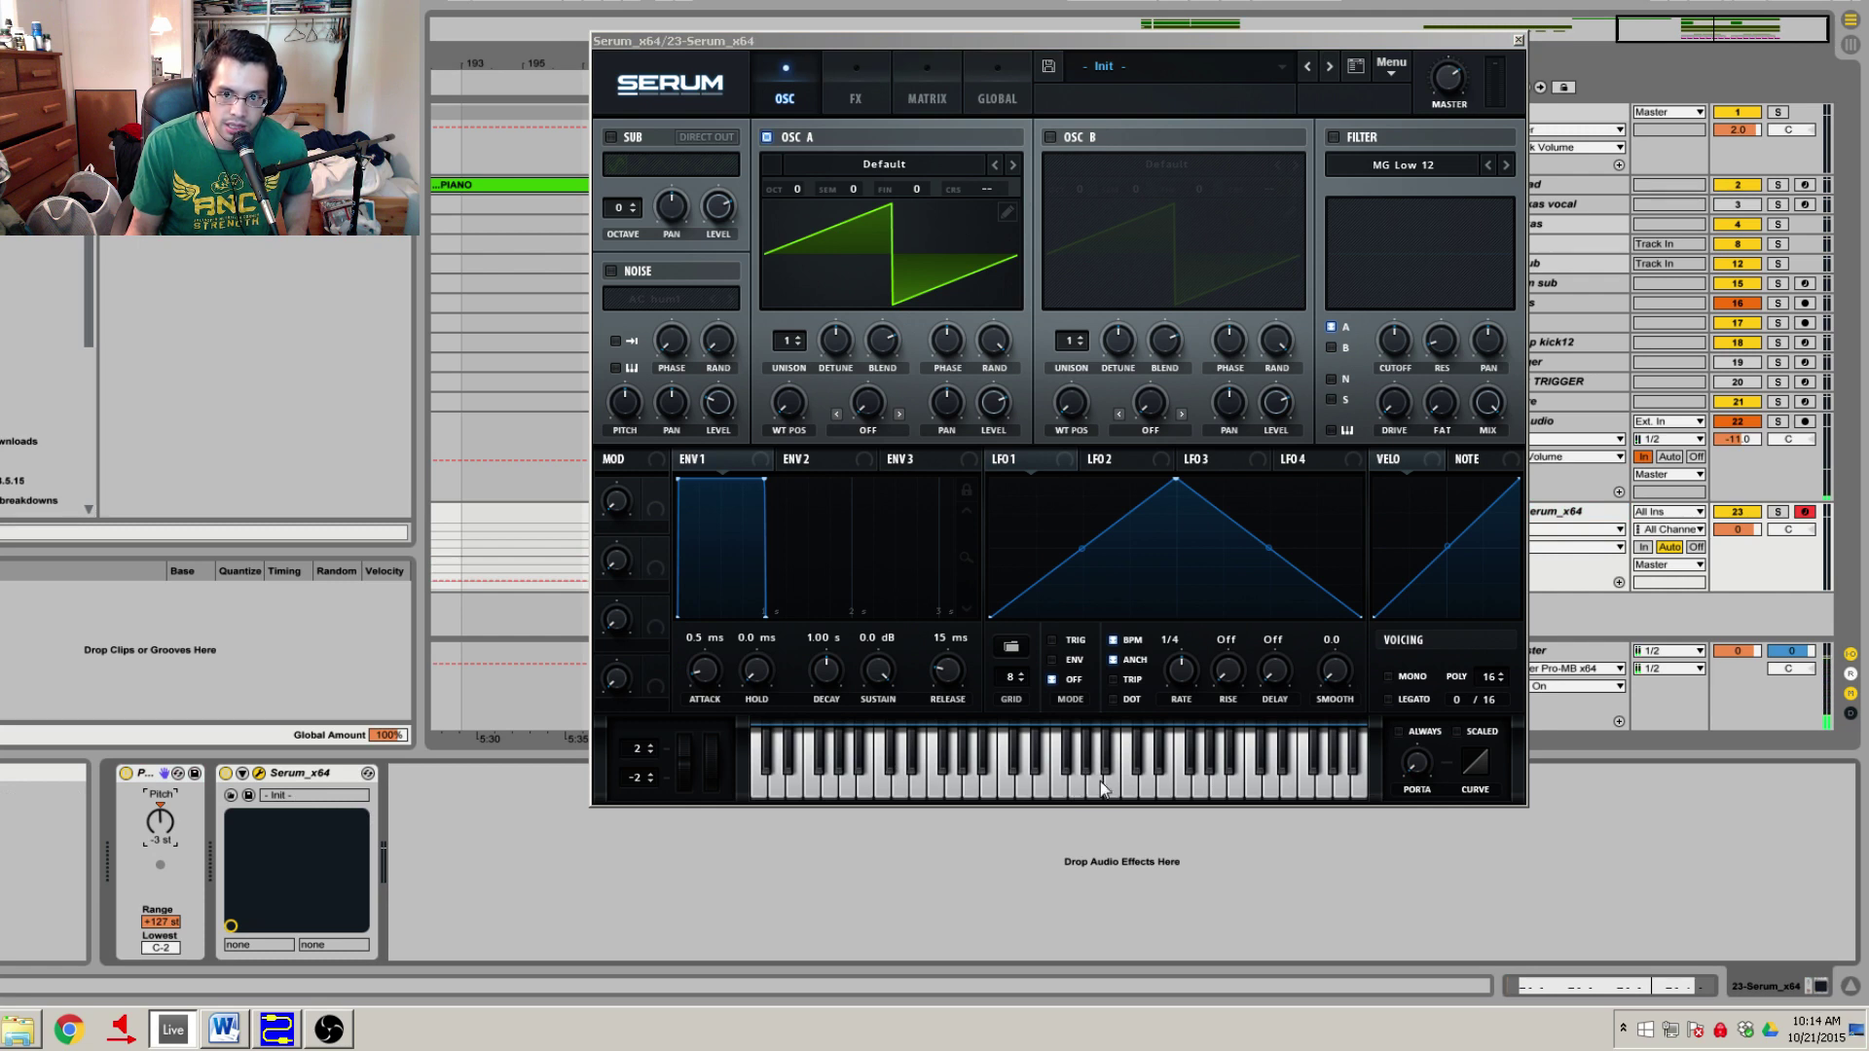
left_click(1110, 769)
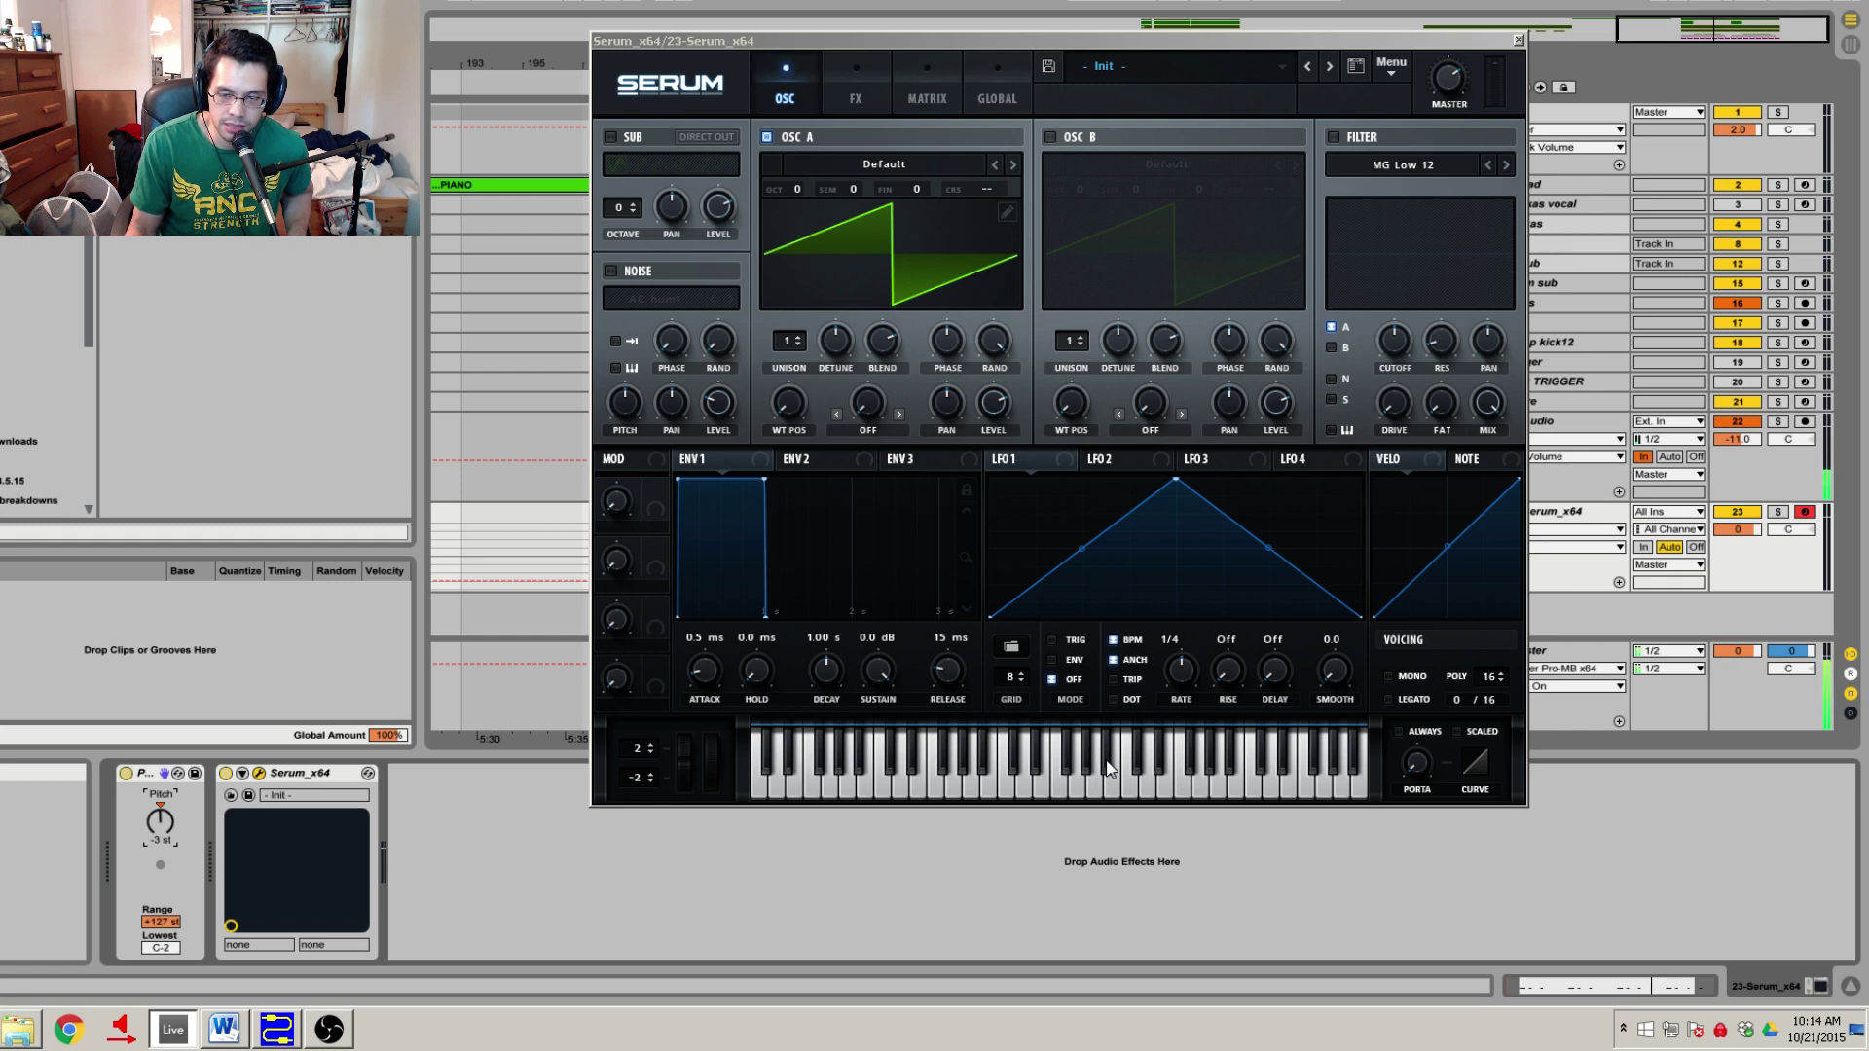
left_click(1110, 769)
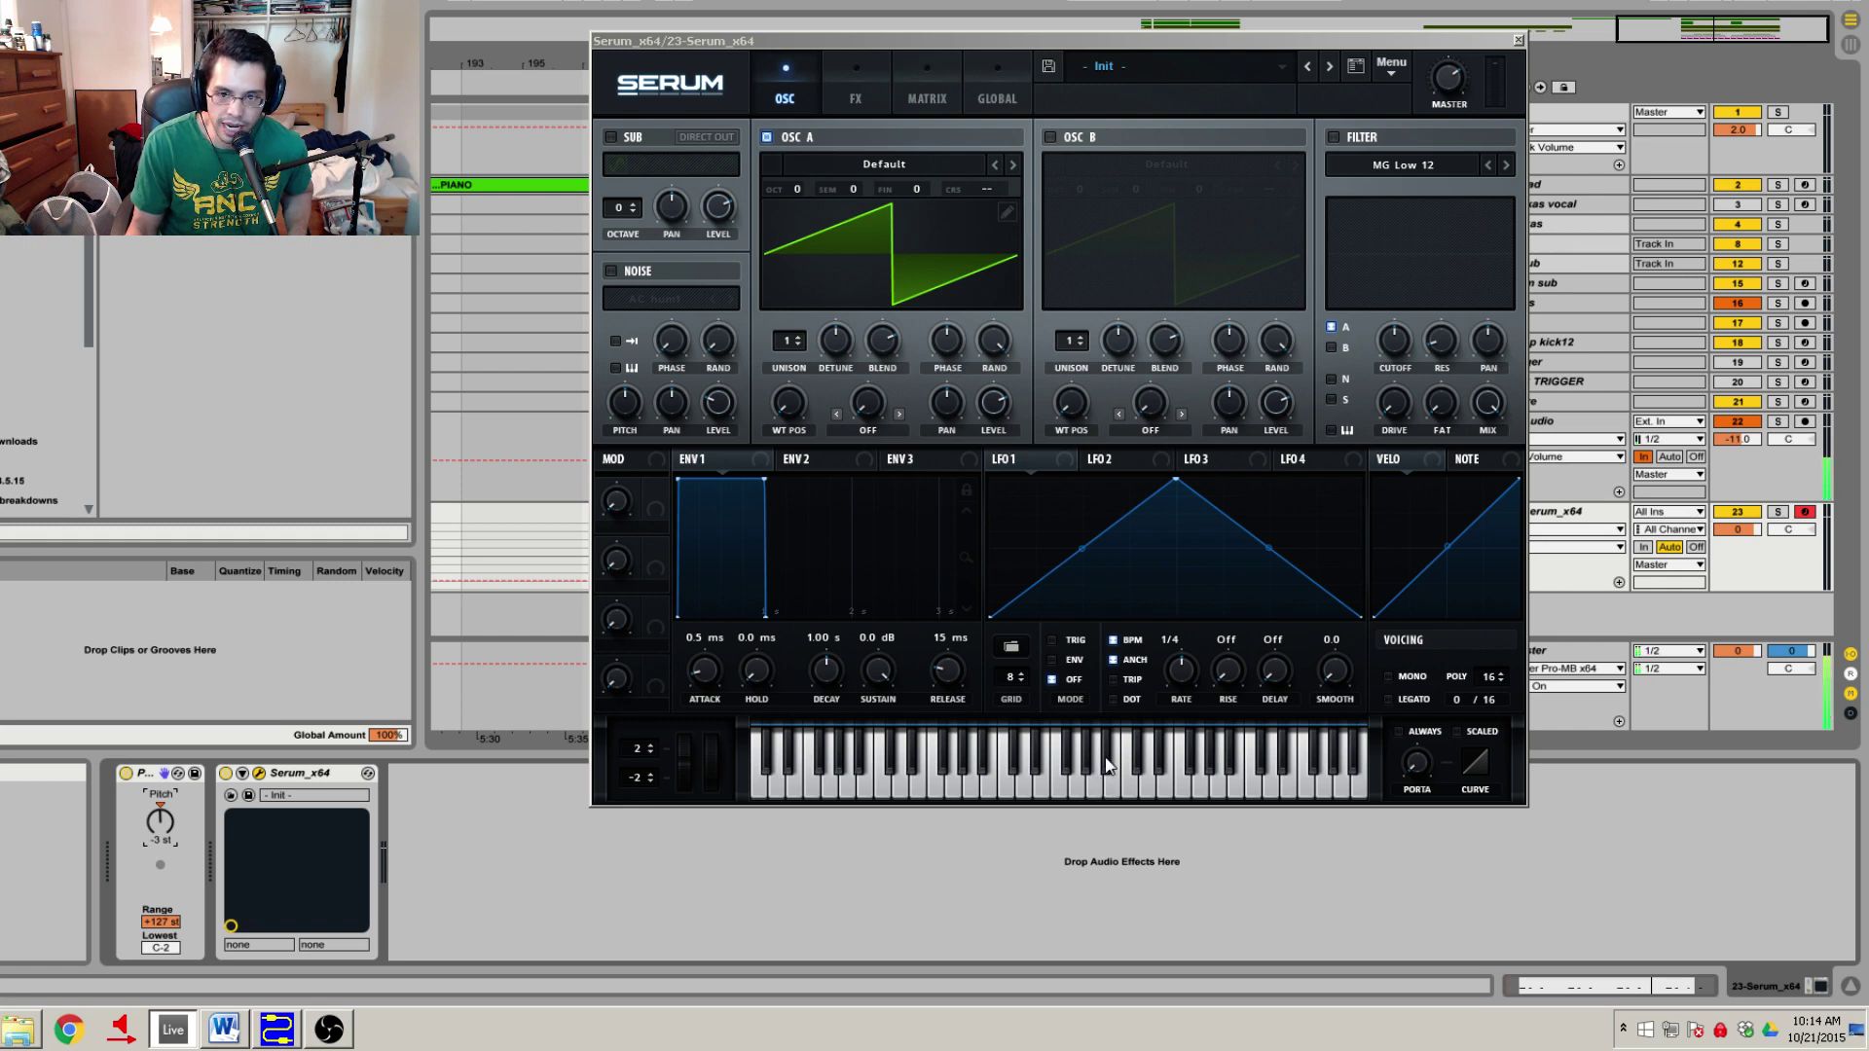
left_click(1109, 769)
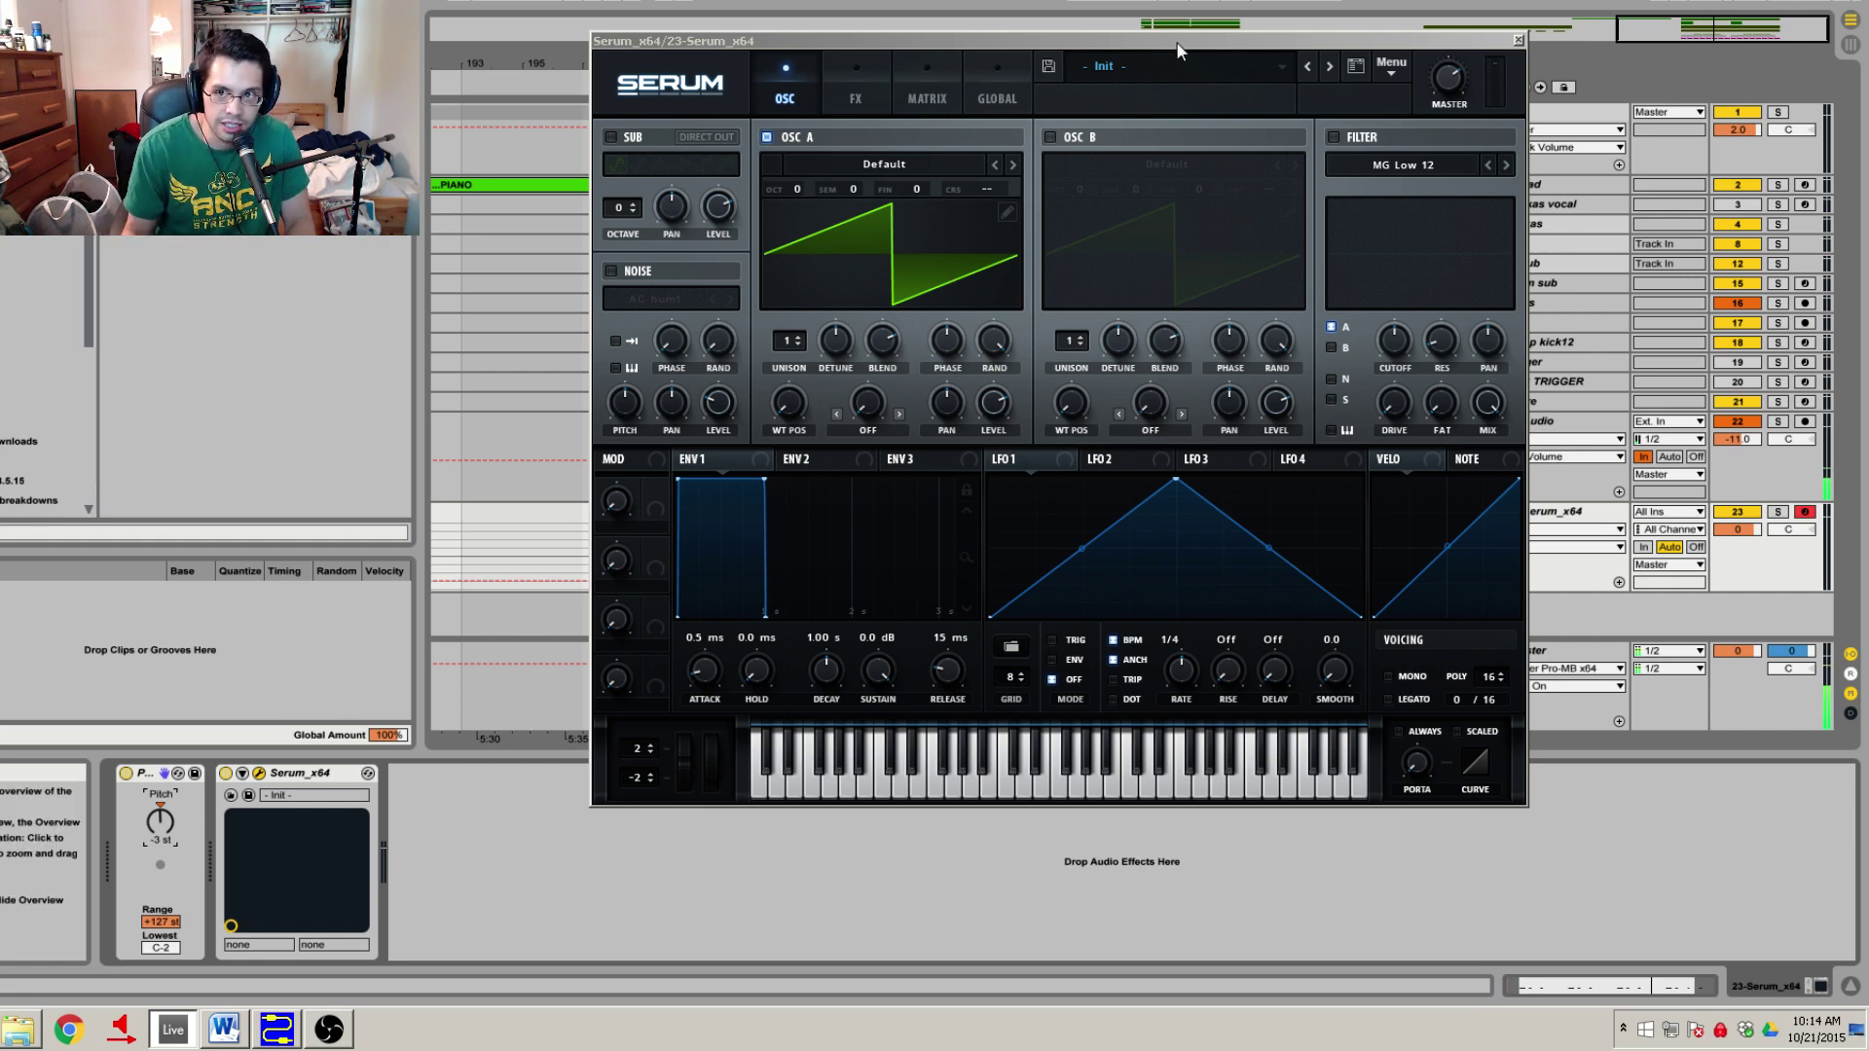
Close and reopen the Serum window, and move it clear of the arrangement's track headers.
left_click(1519, 42)
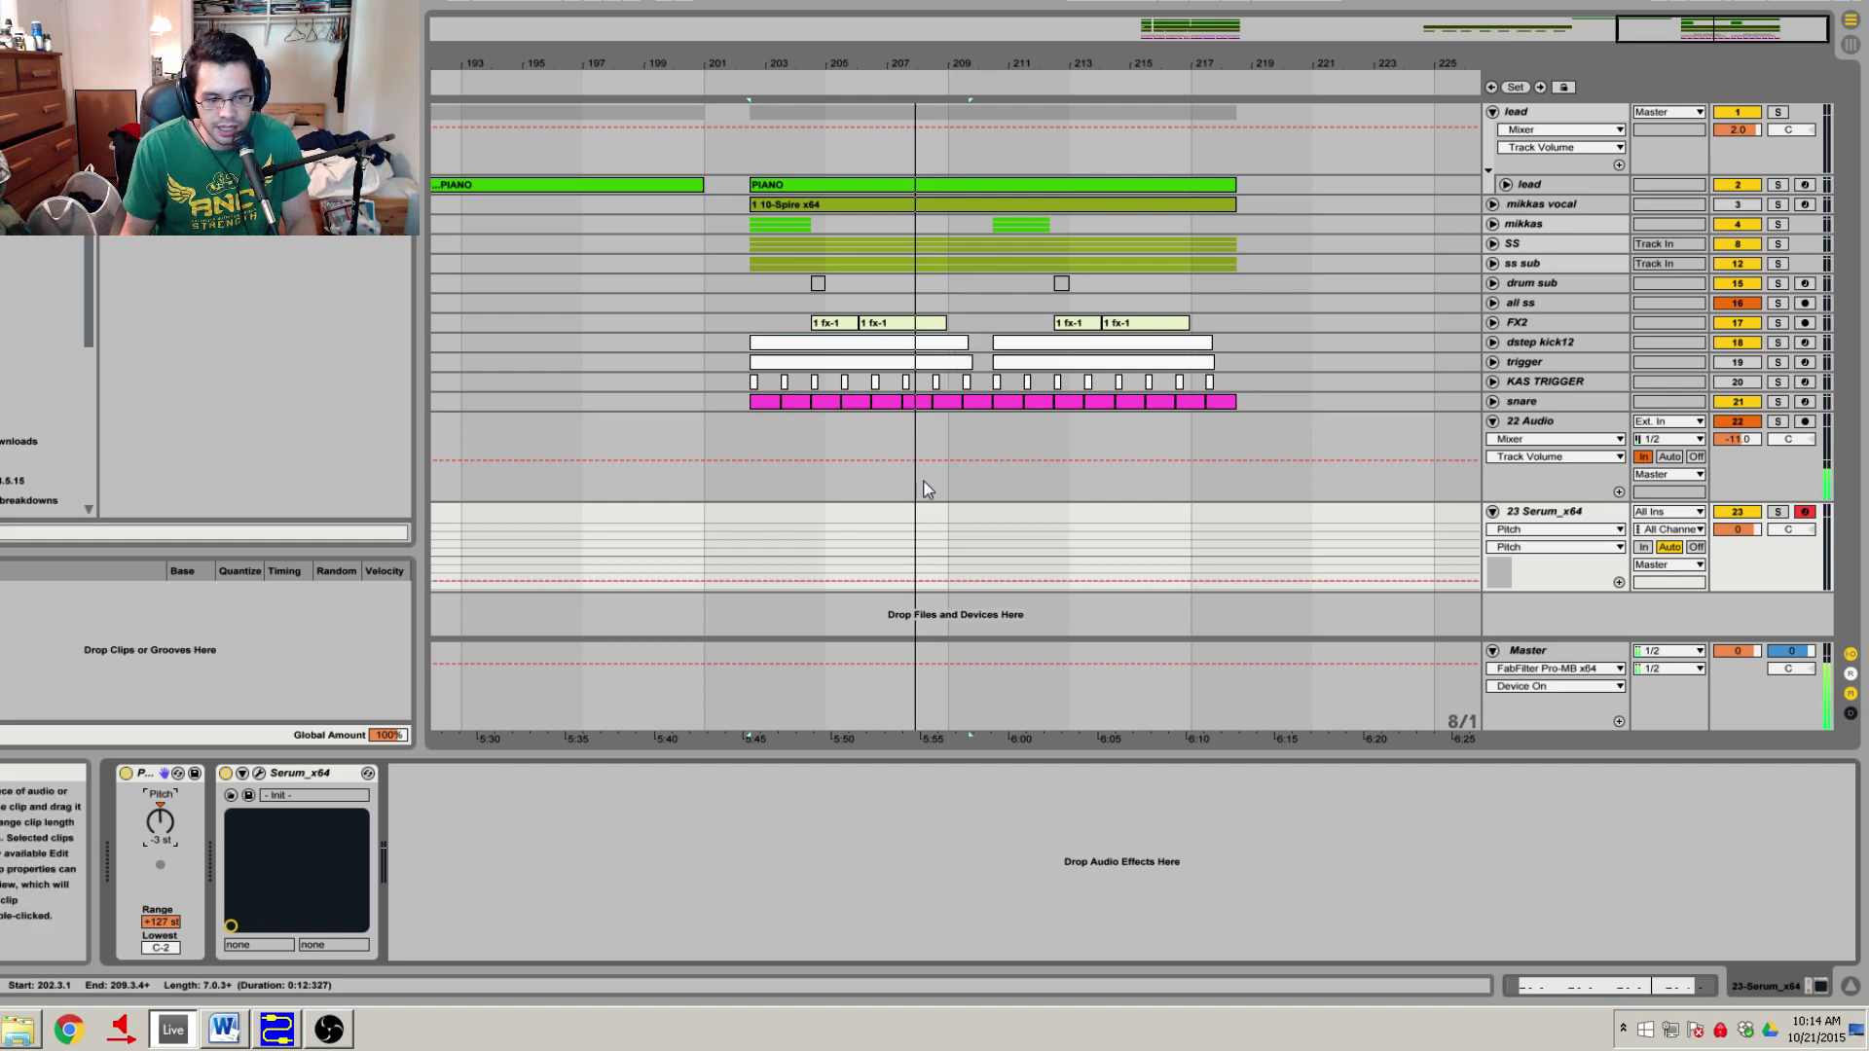
left_click(259, 773)
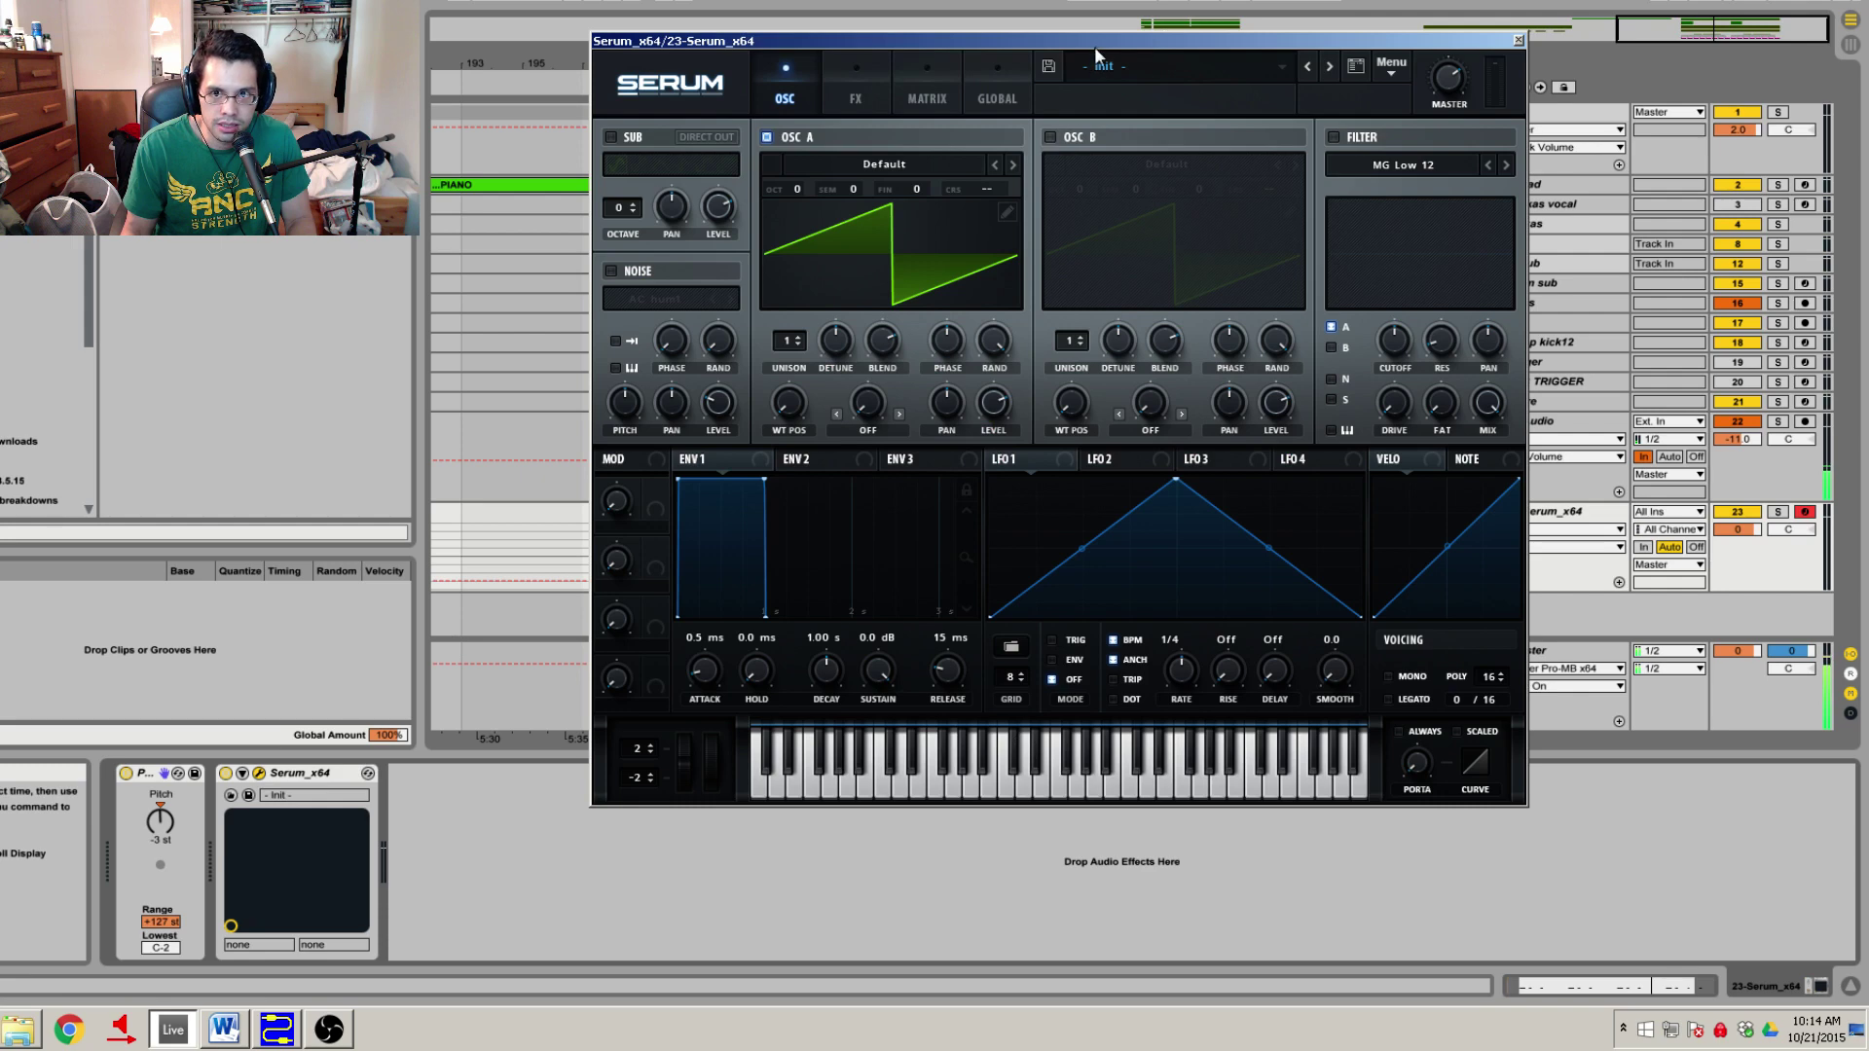
left_click_drag(1094, 47, 1042, 54)
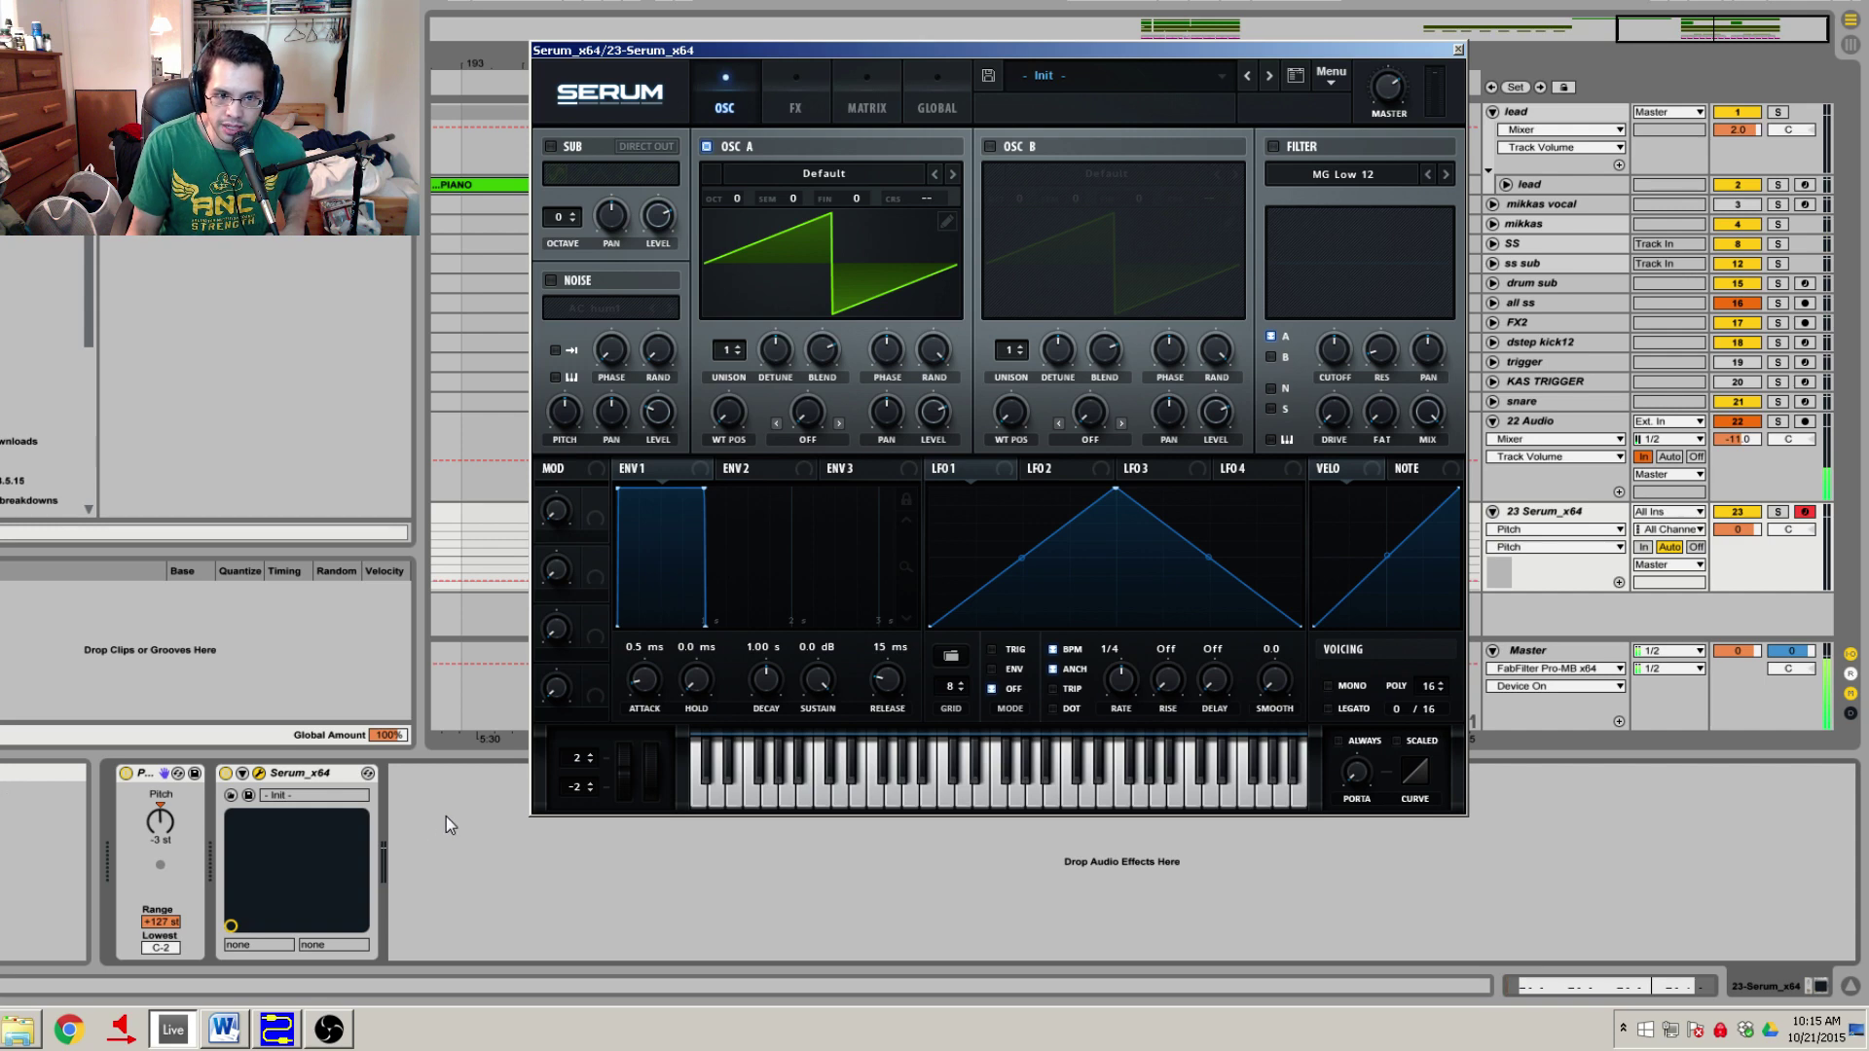
Switch to the A MINOR CHORDS document in Word, highlight triads 1, 2 and 6 in turn for review, and minimise it.
left_click(224, 1030)
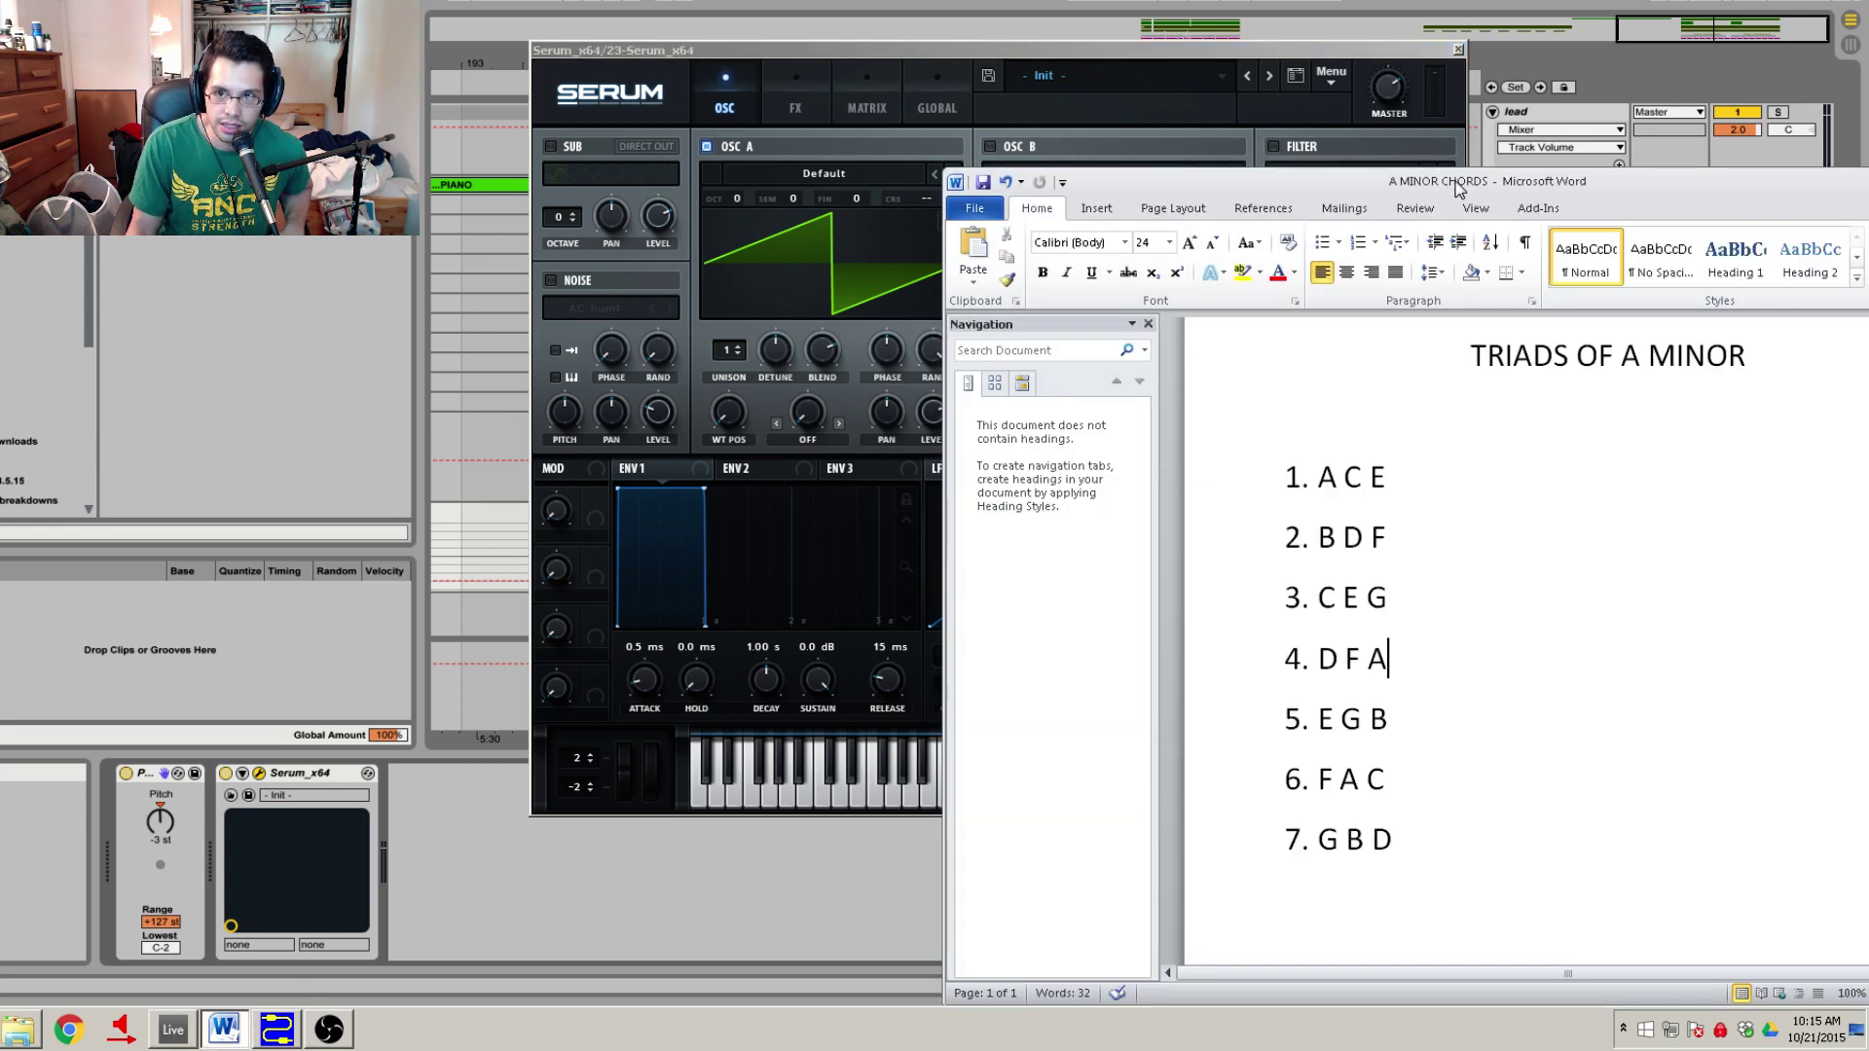
left_click_drag(1457, 188, 1411, 123)
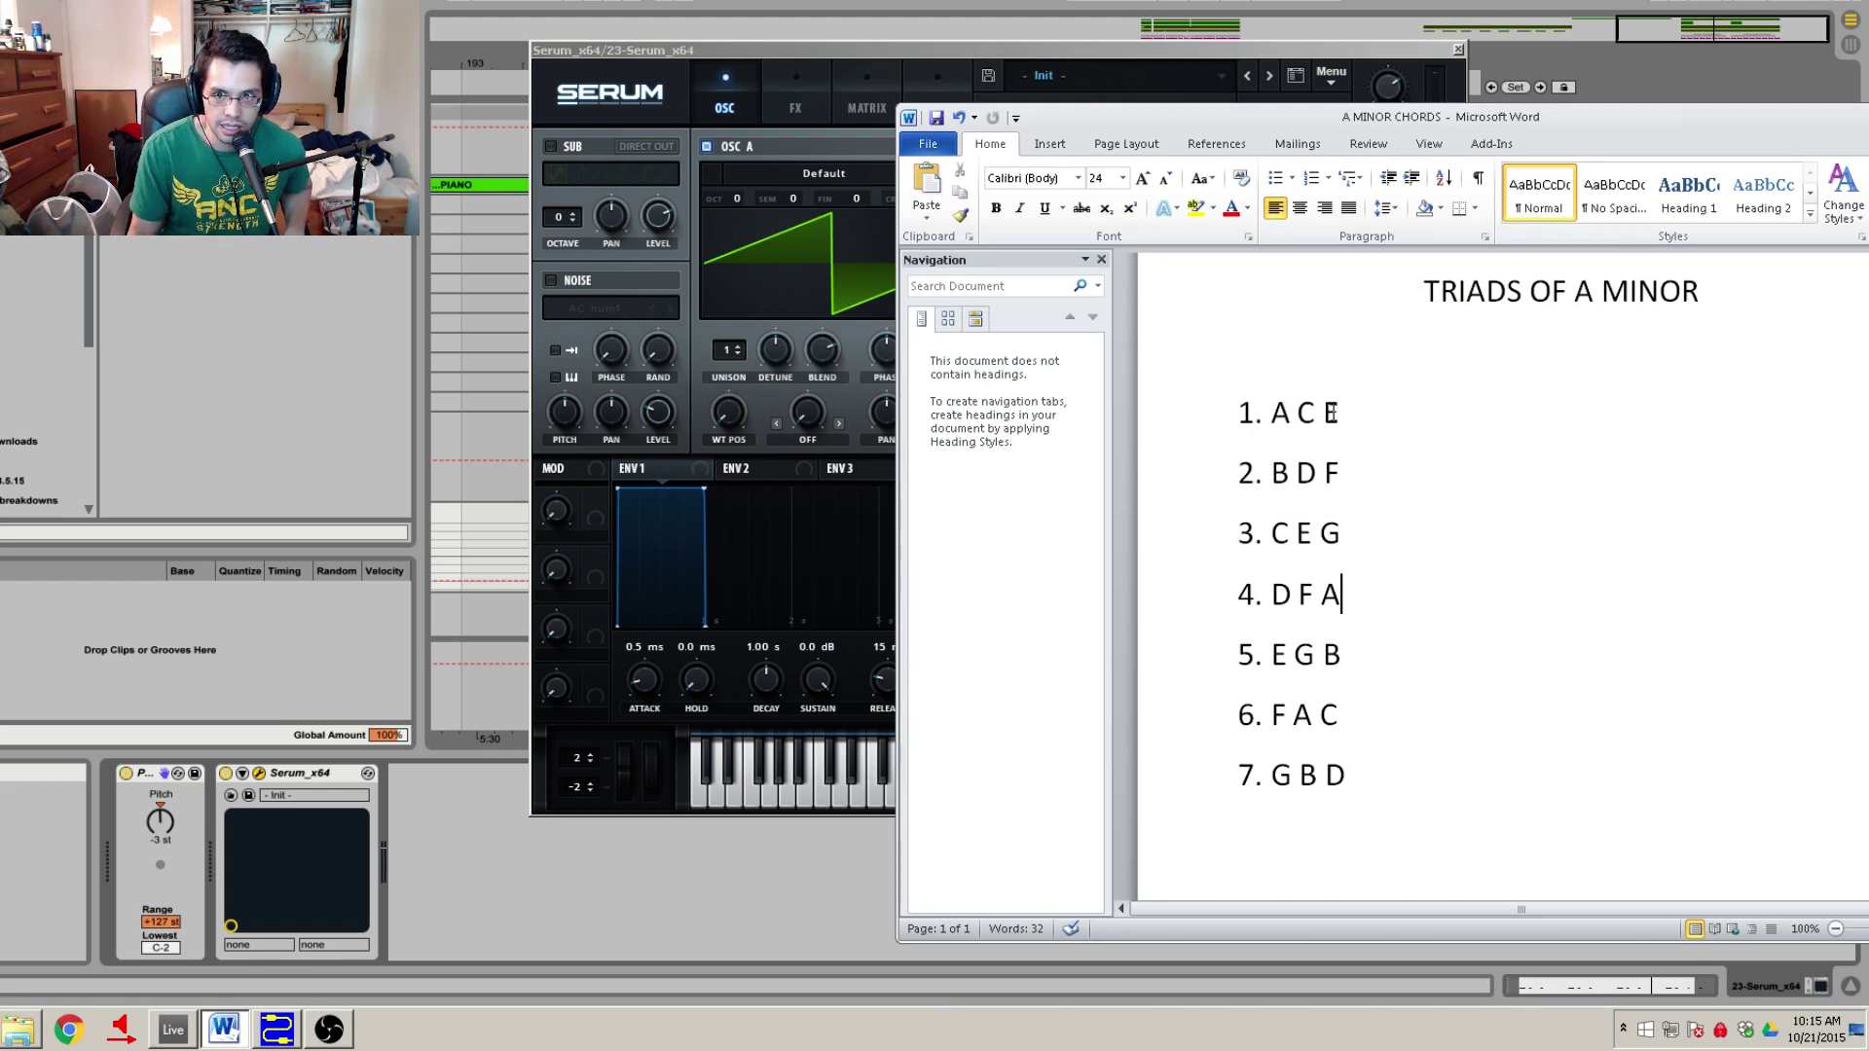
left_click_drag(1402, 410, 1246, 414)
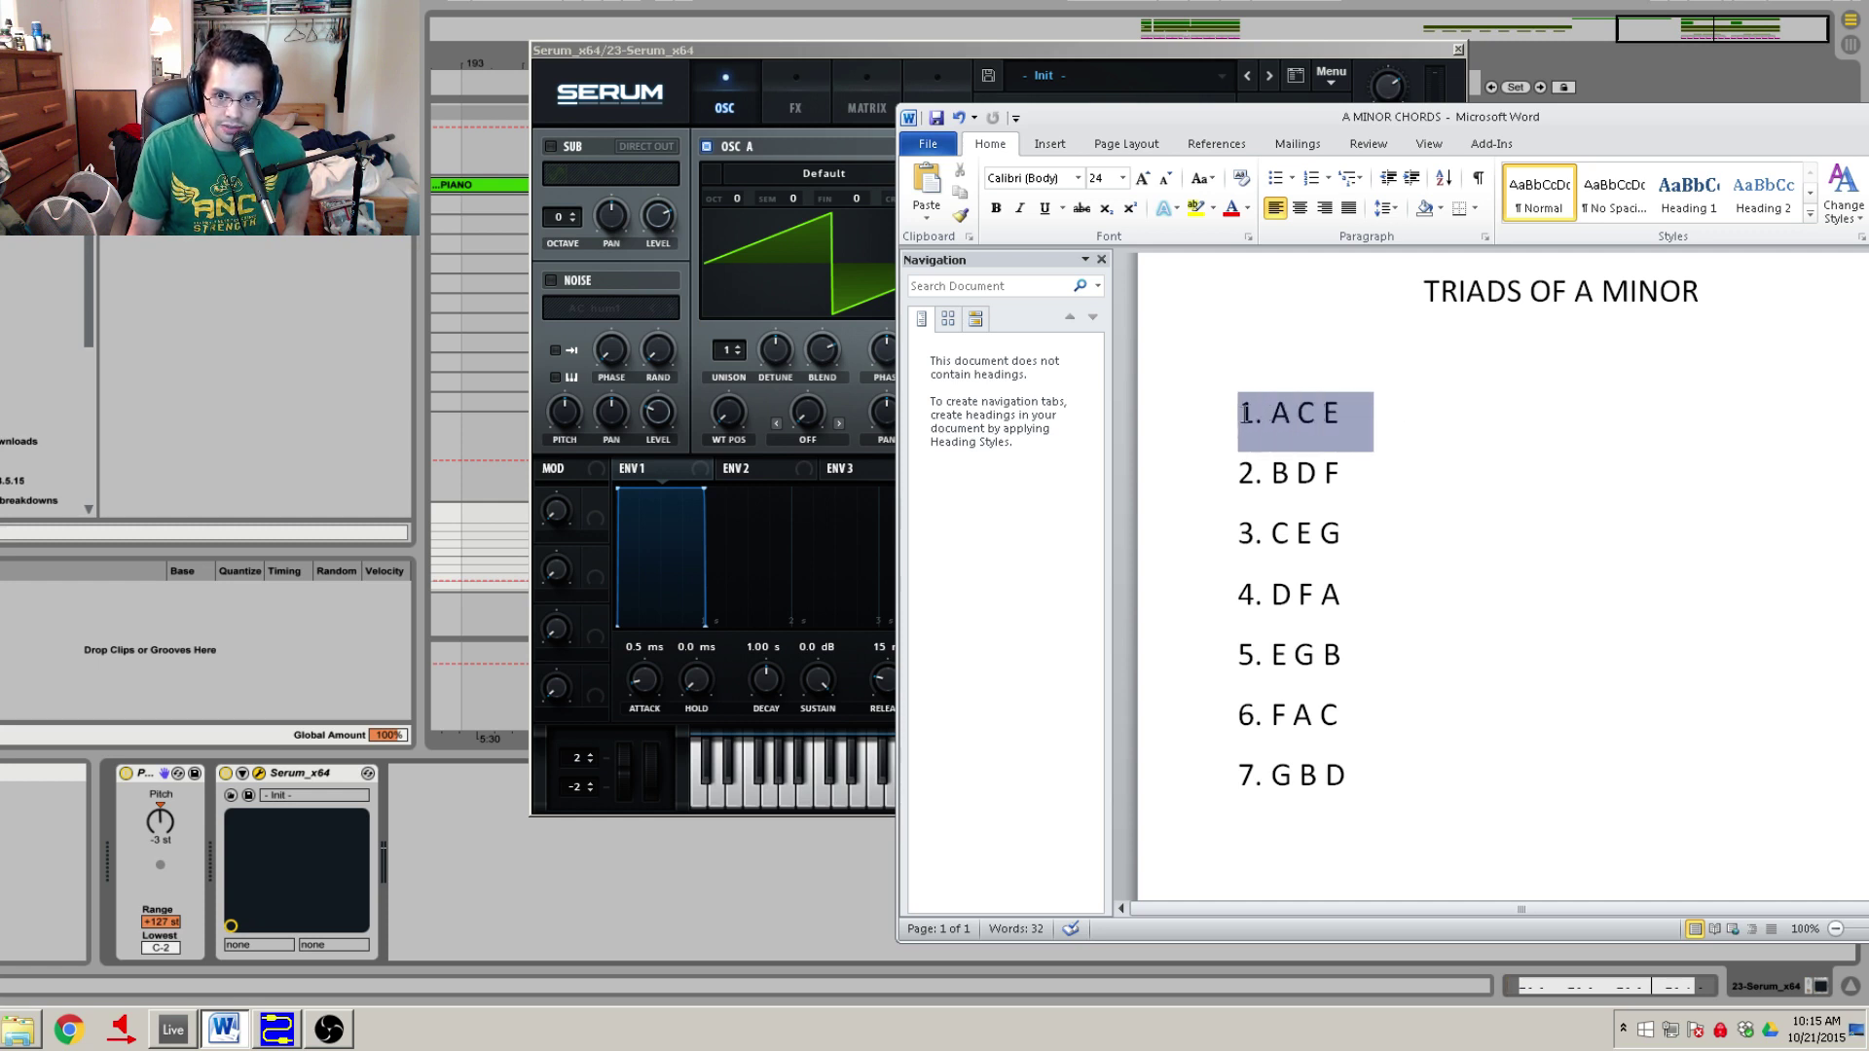
left_click(1422, 419)
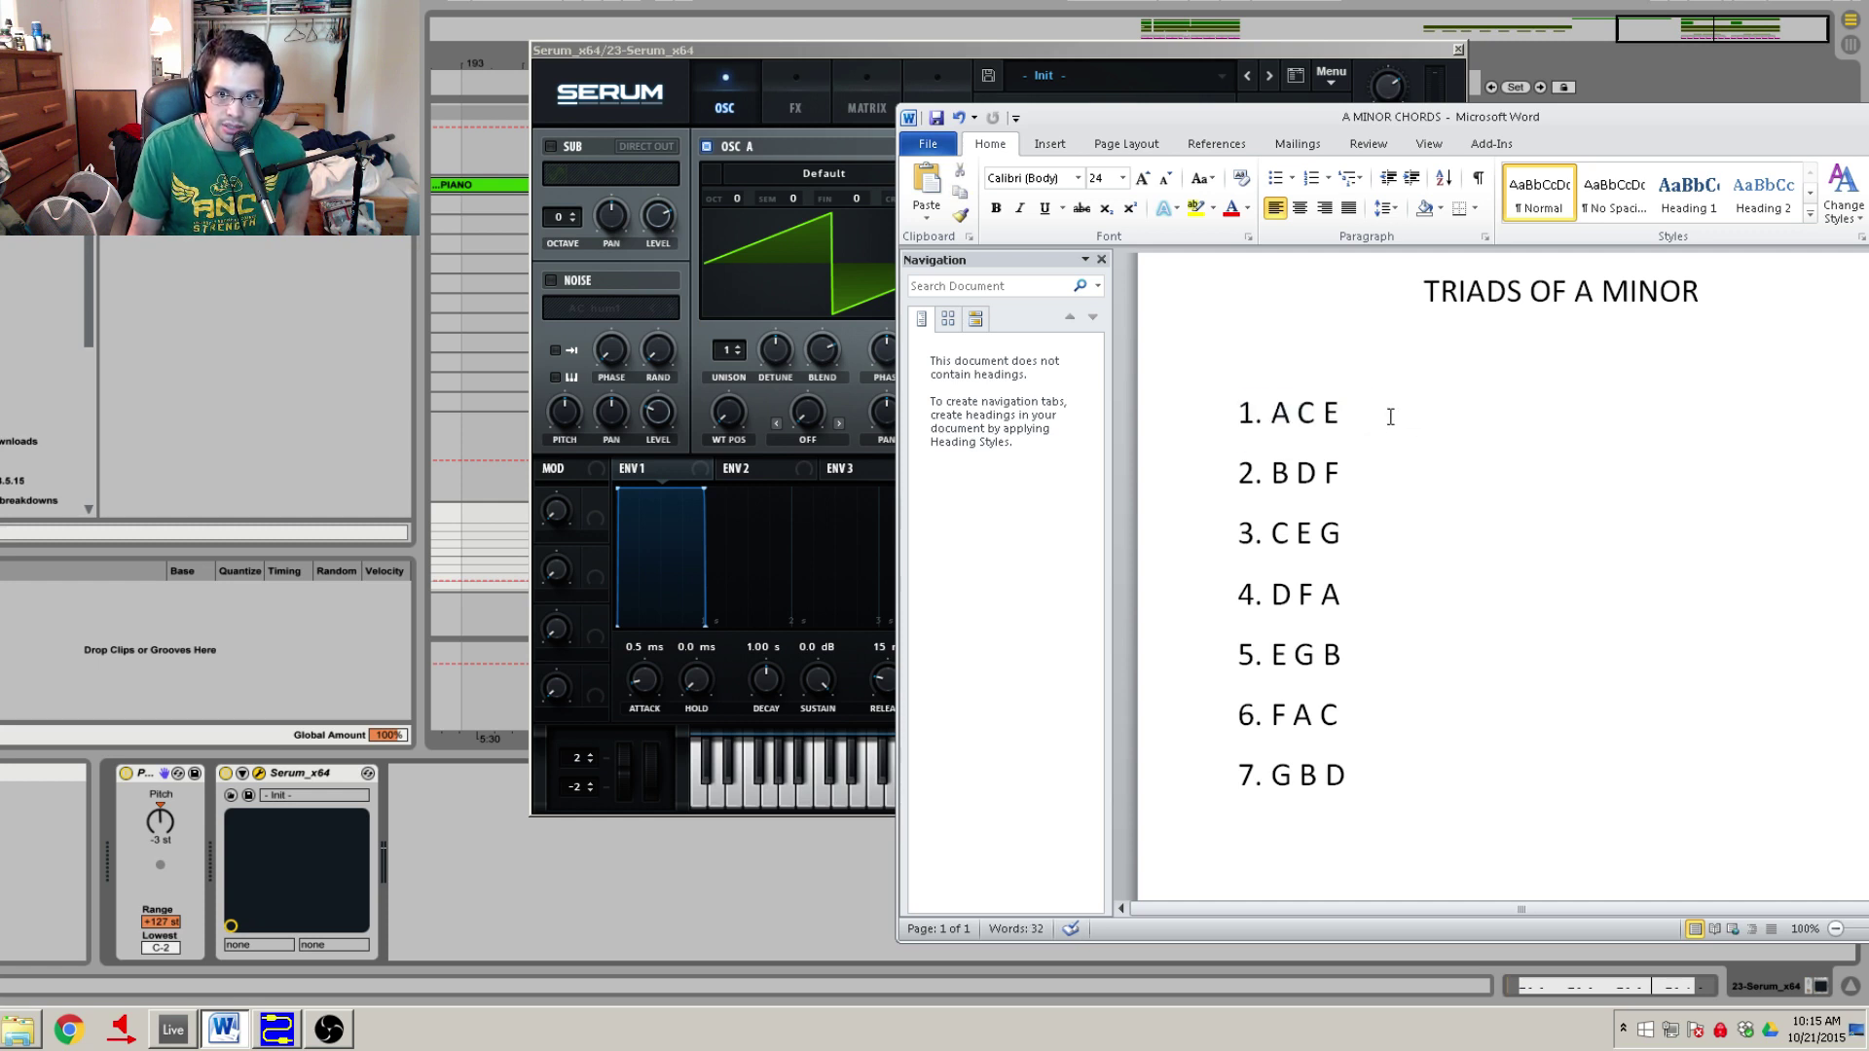
left_click_drag(1389, 413, 1246, 412)
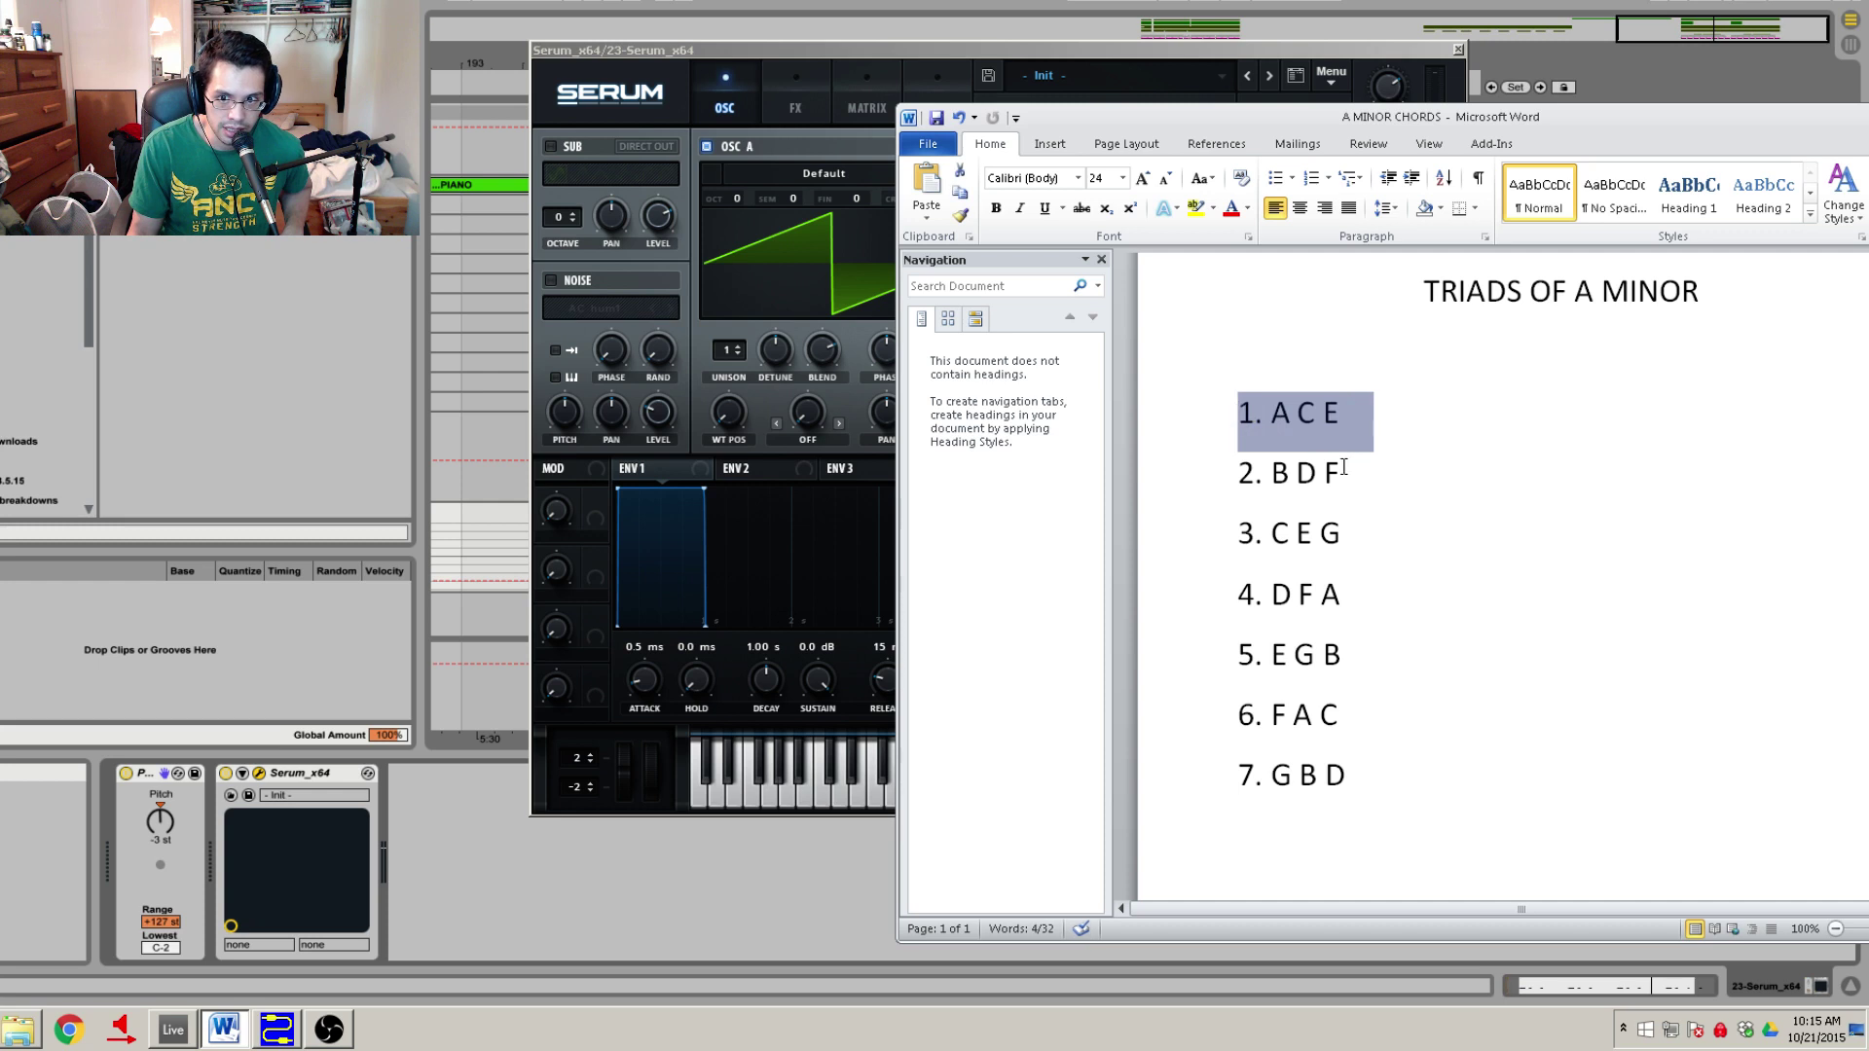
left_click(1390, 472)
left_click_drag(1389, 472, 1245, 472)
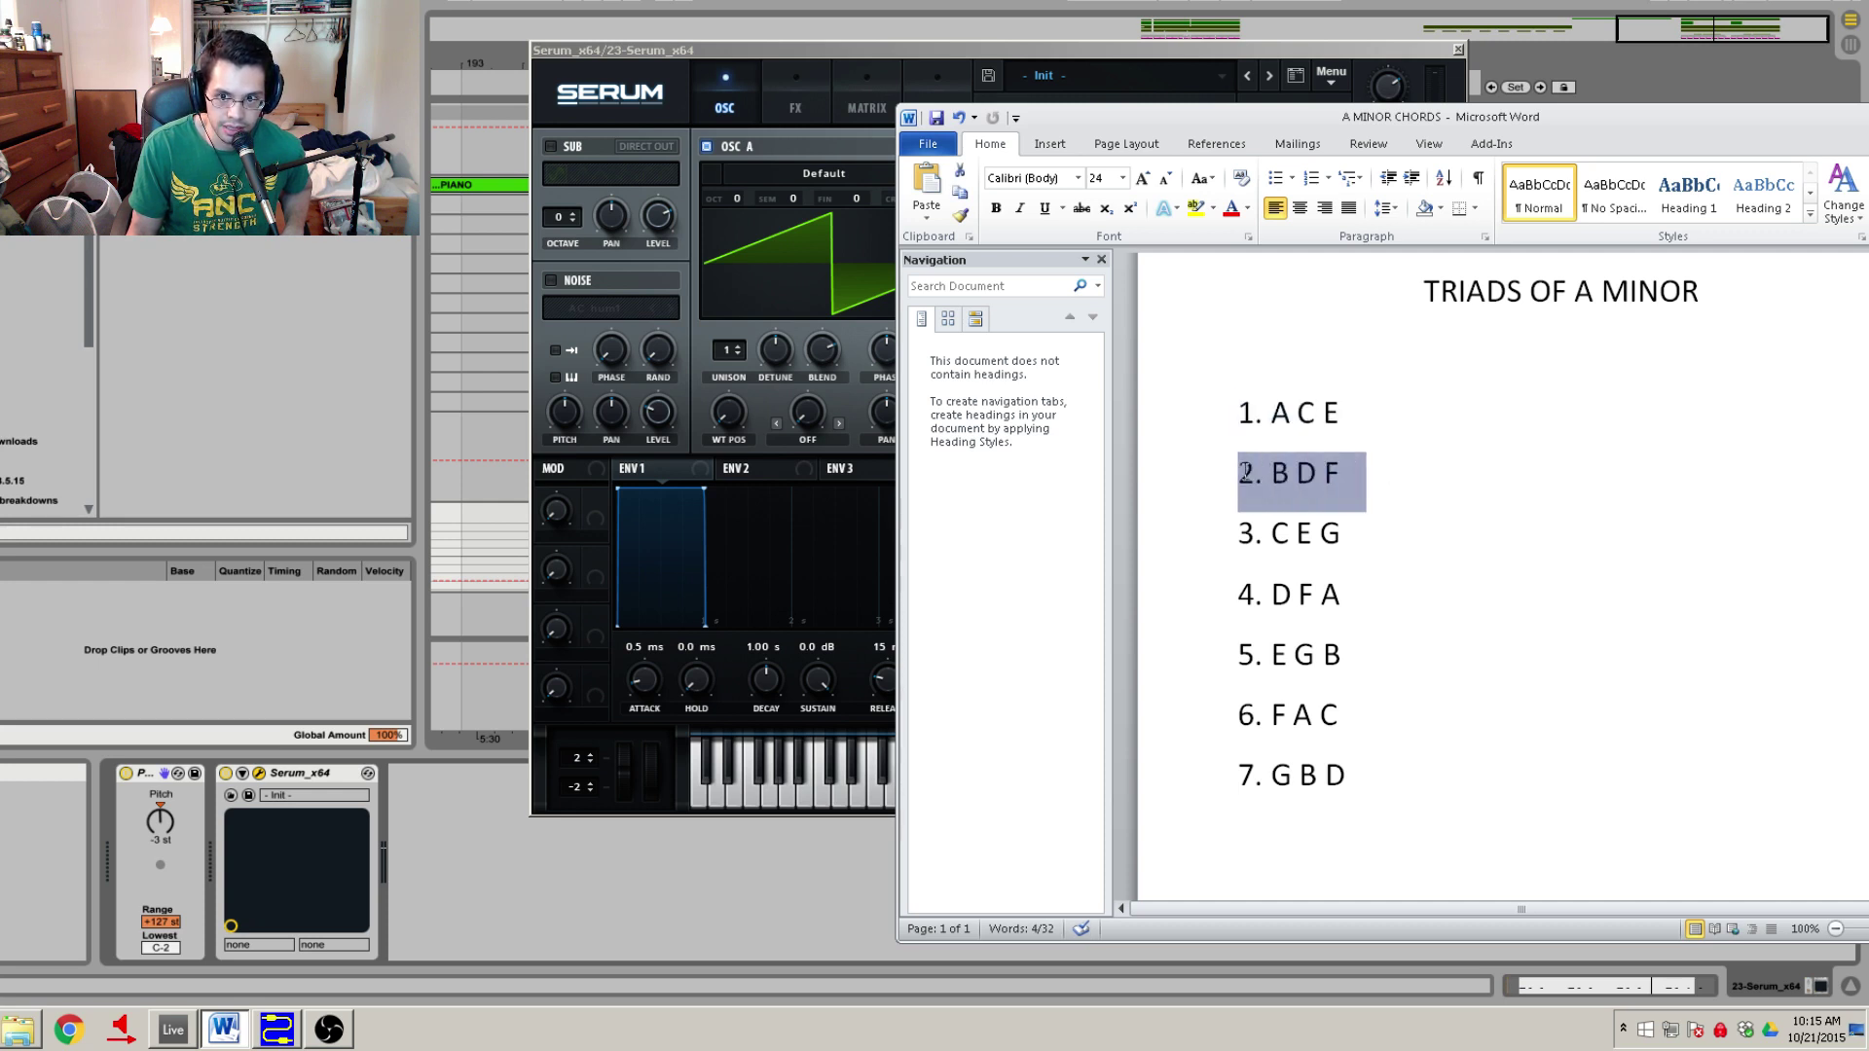
left_click_drag(1347, 720, 1231, 734)
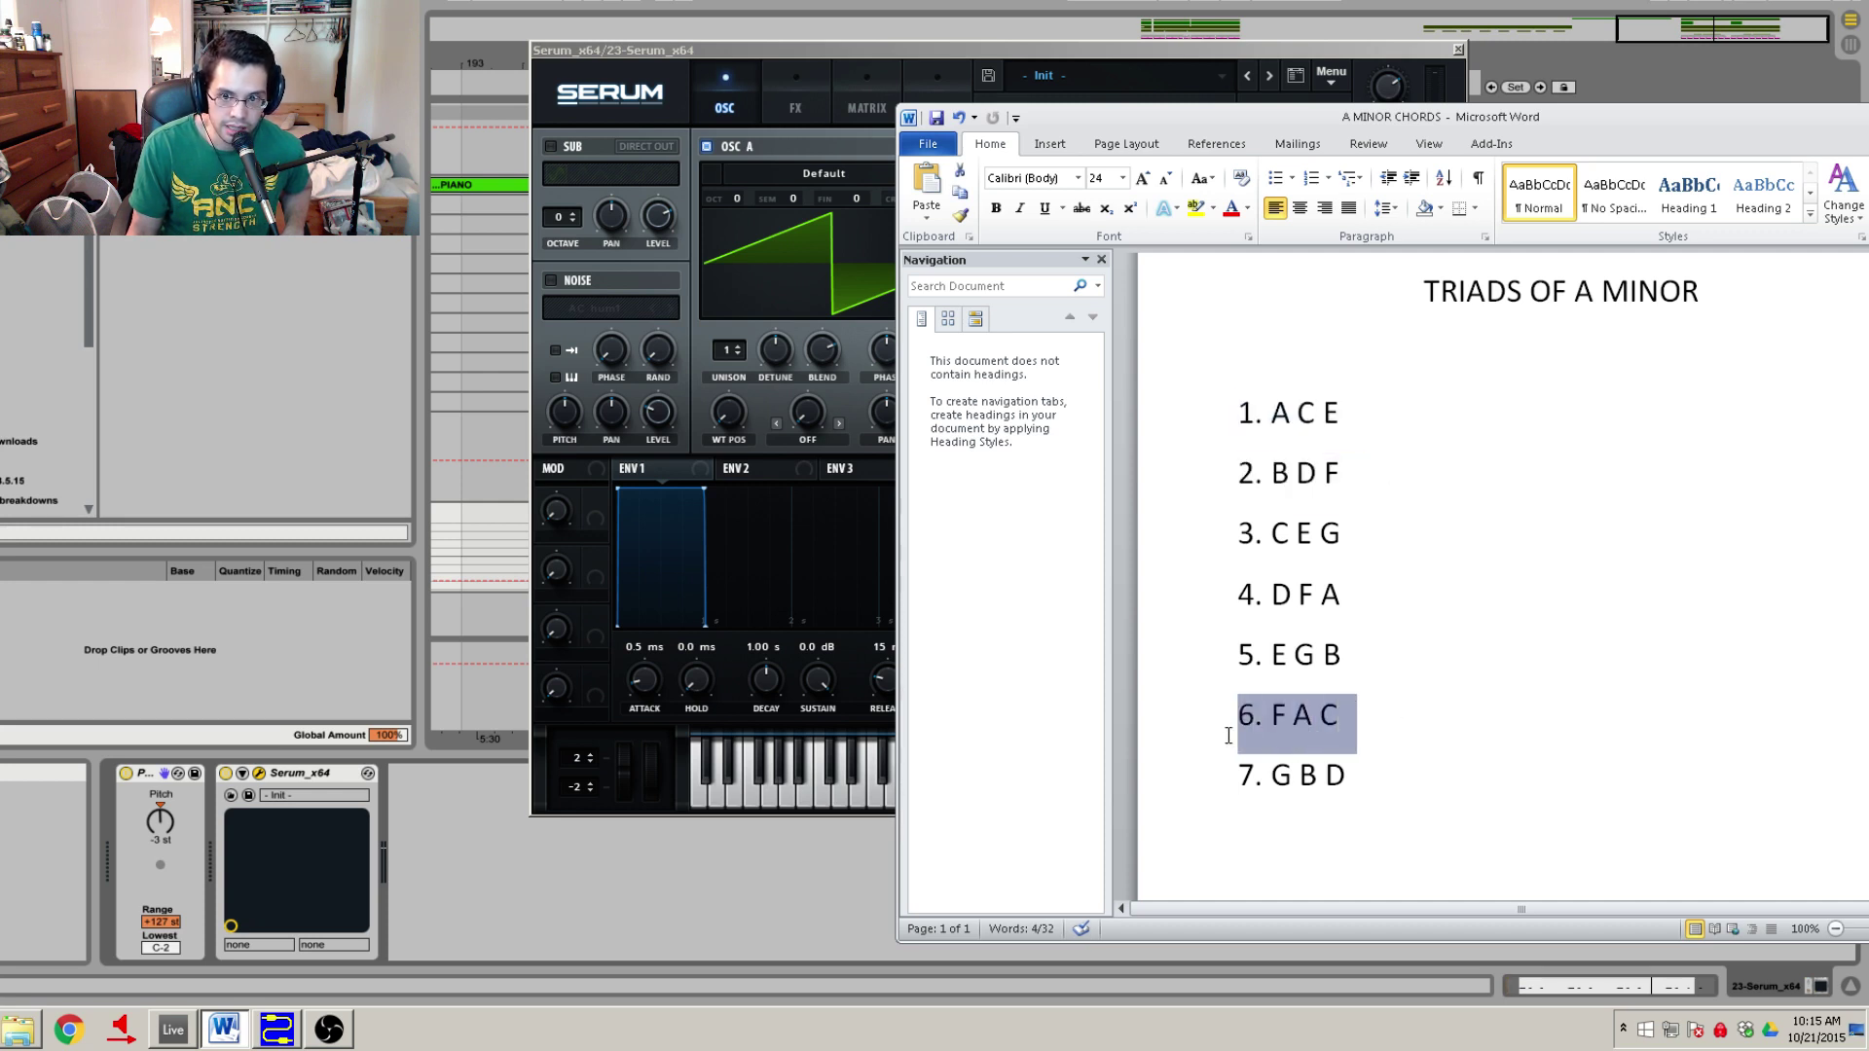
left_click(1437, 592)
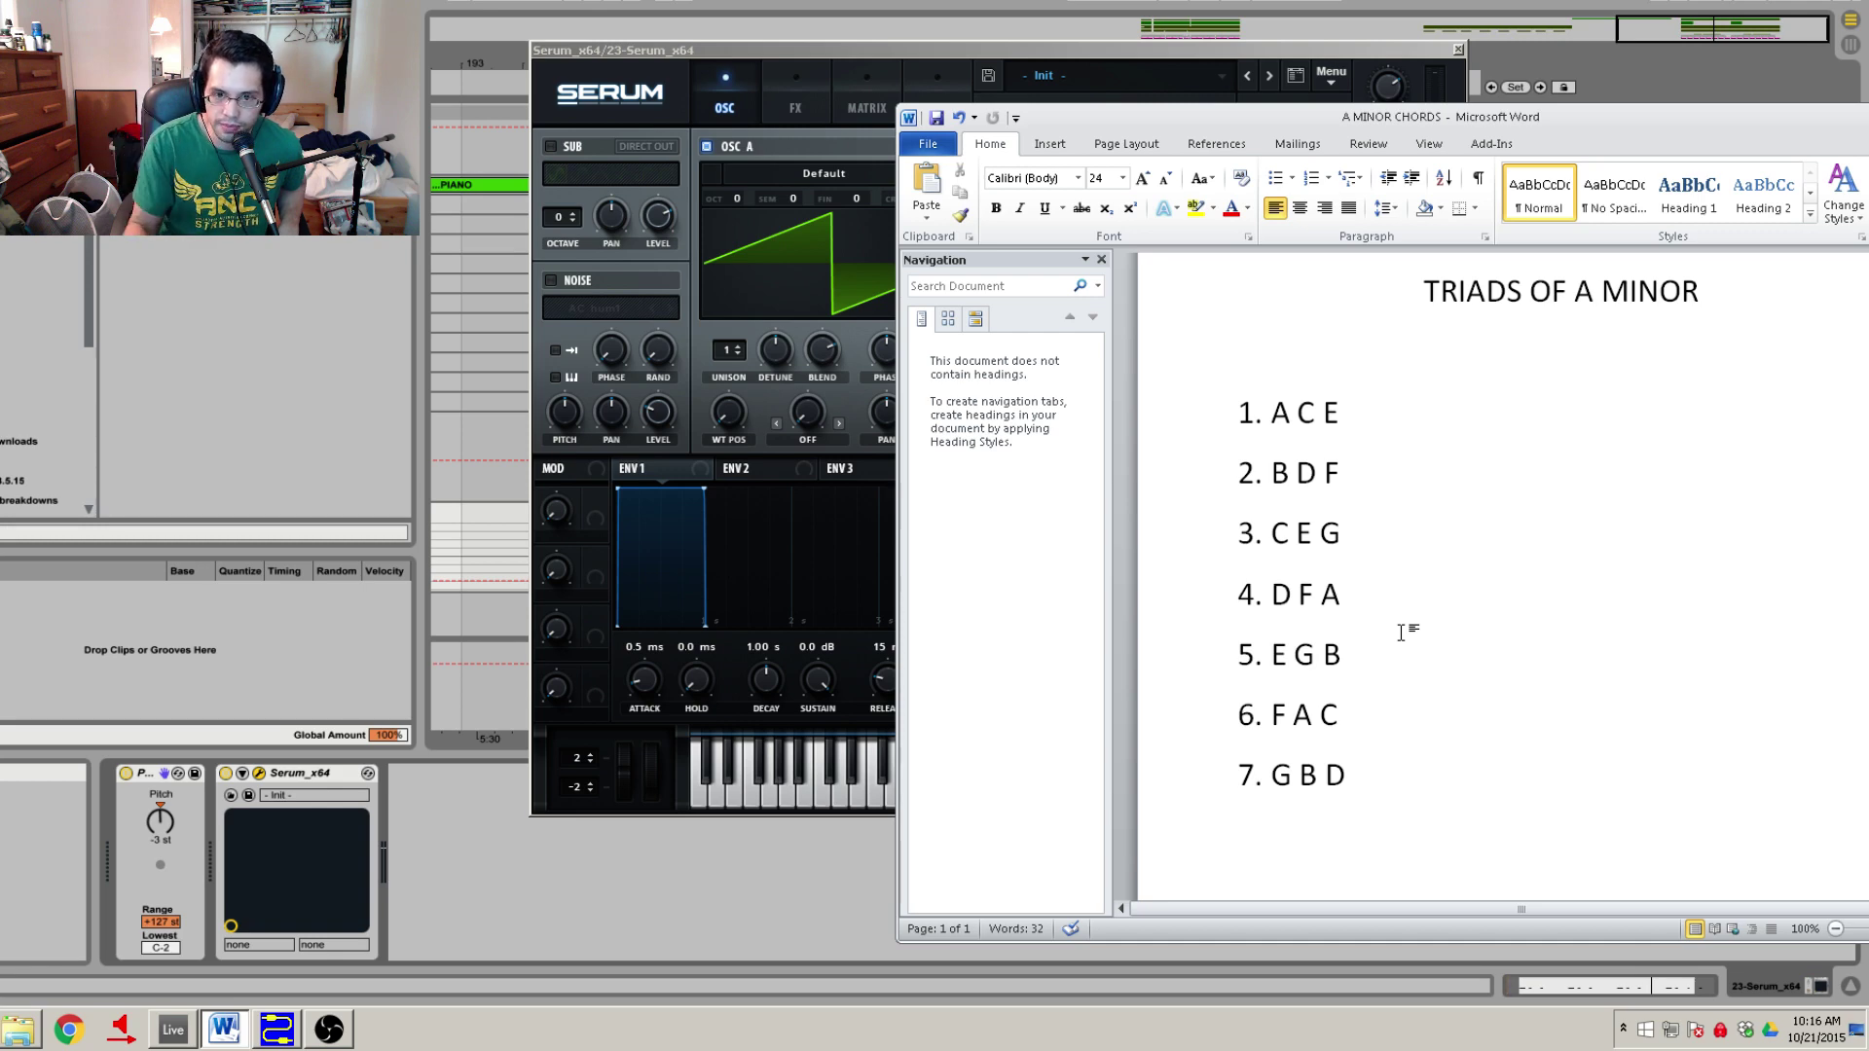
left_click_drag(1682, 127, 1360, 129)
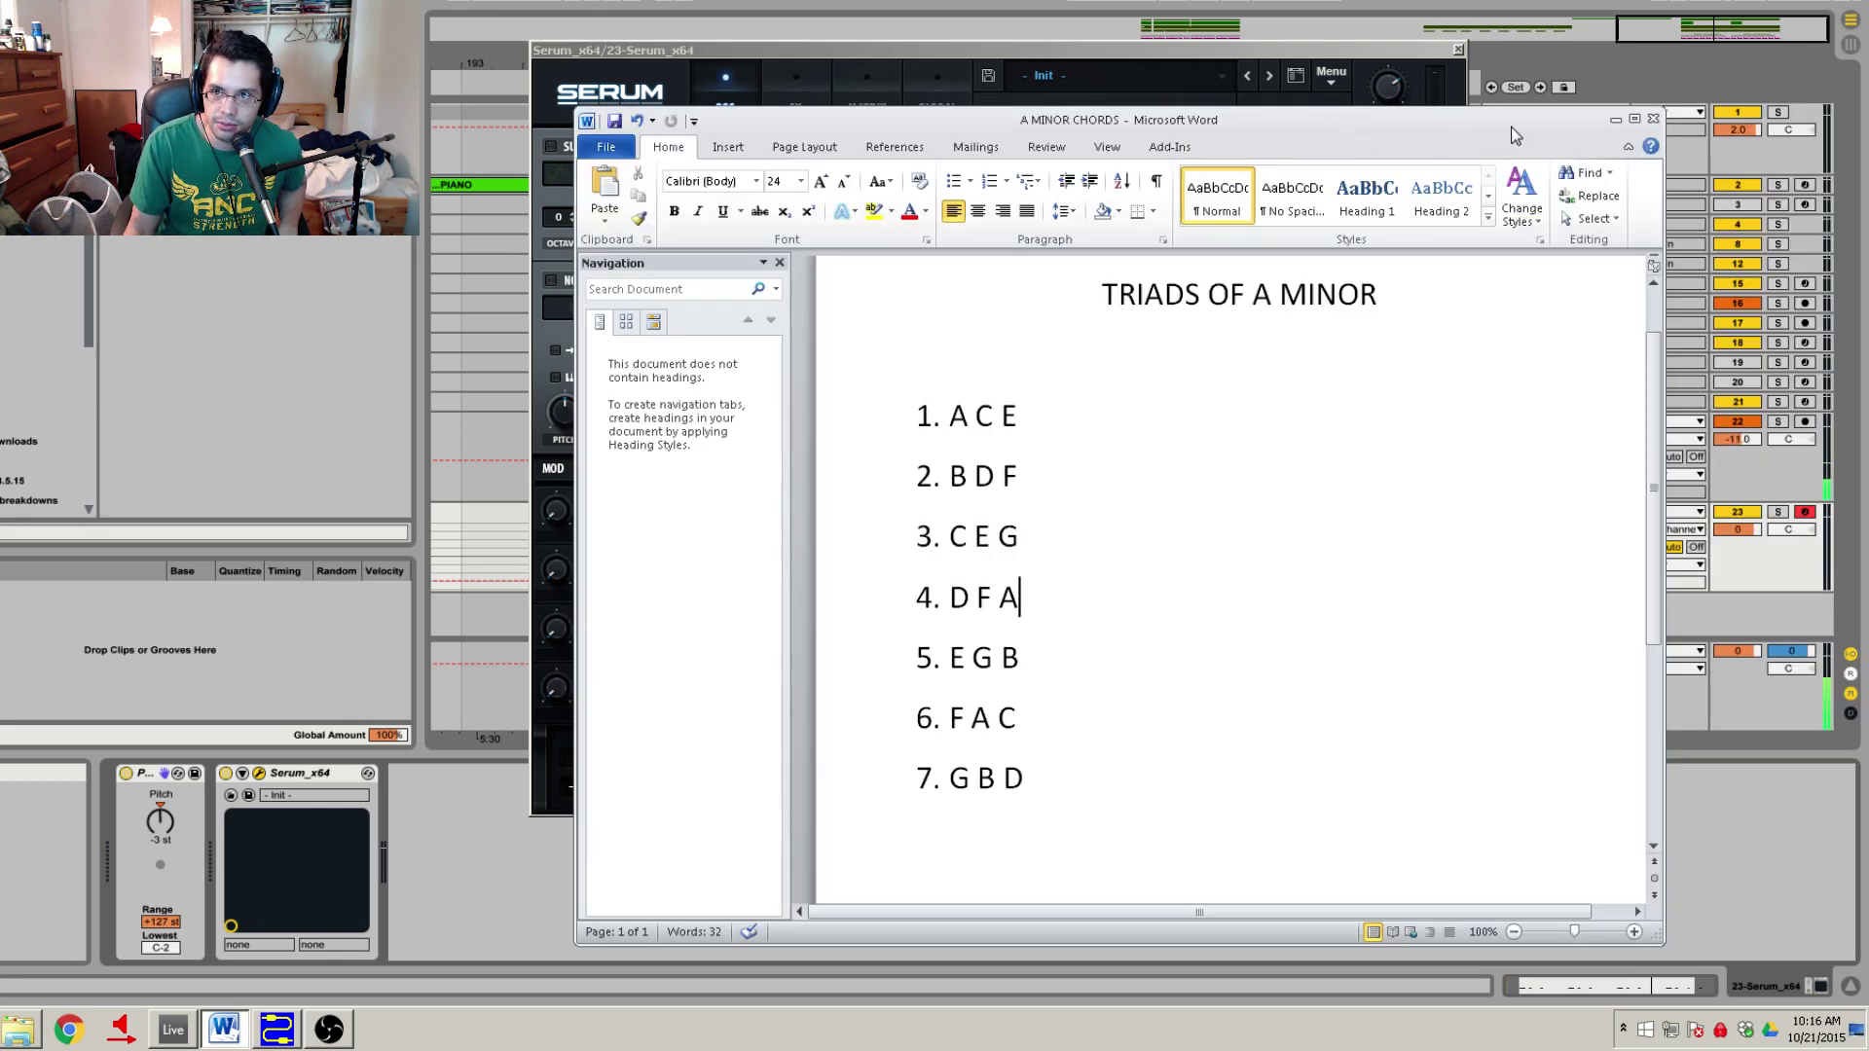
left_click(1613, 122)
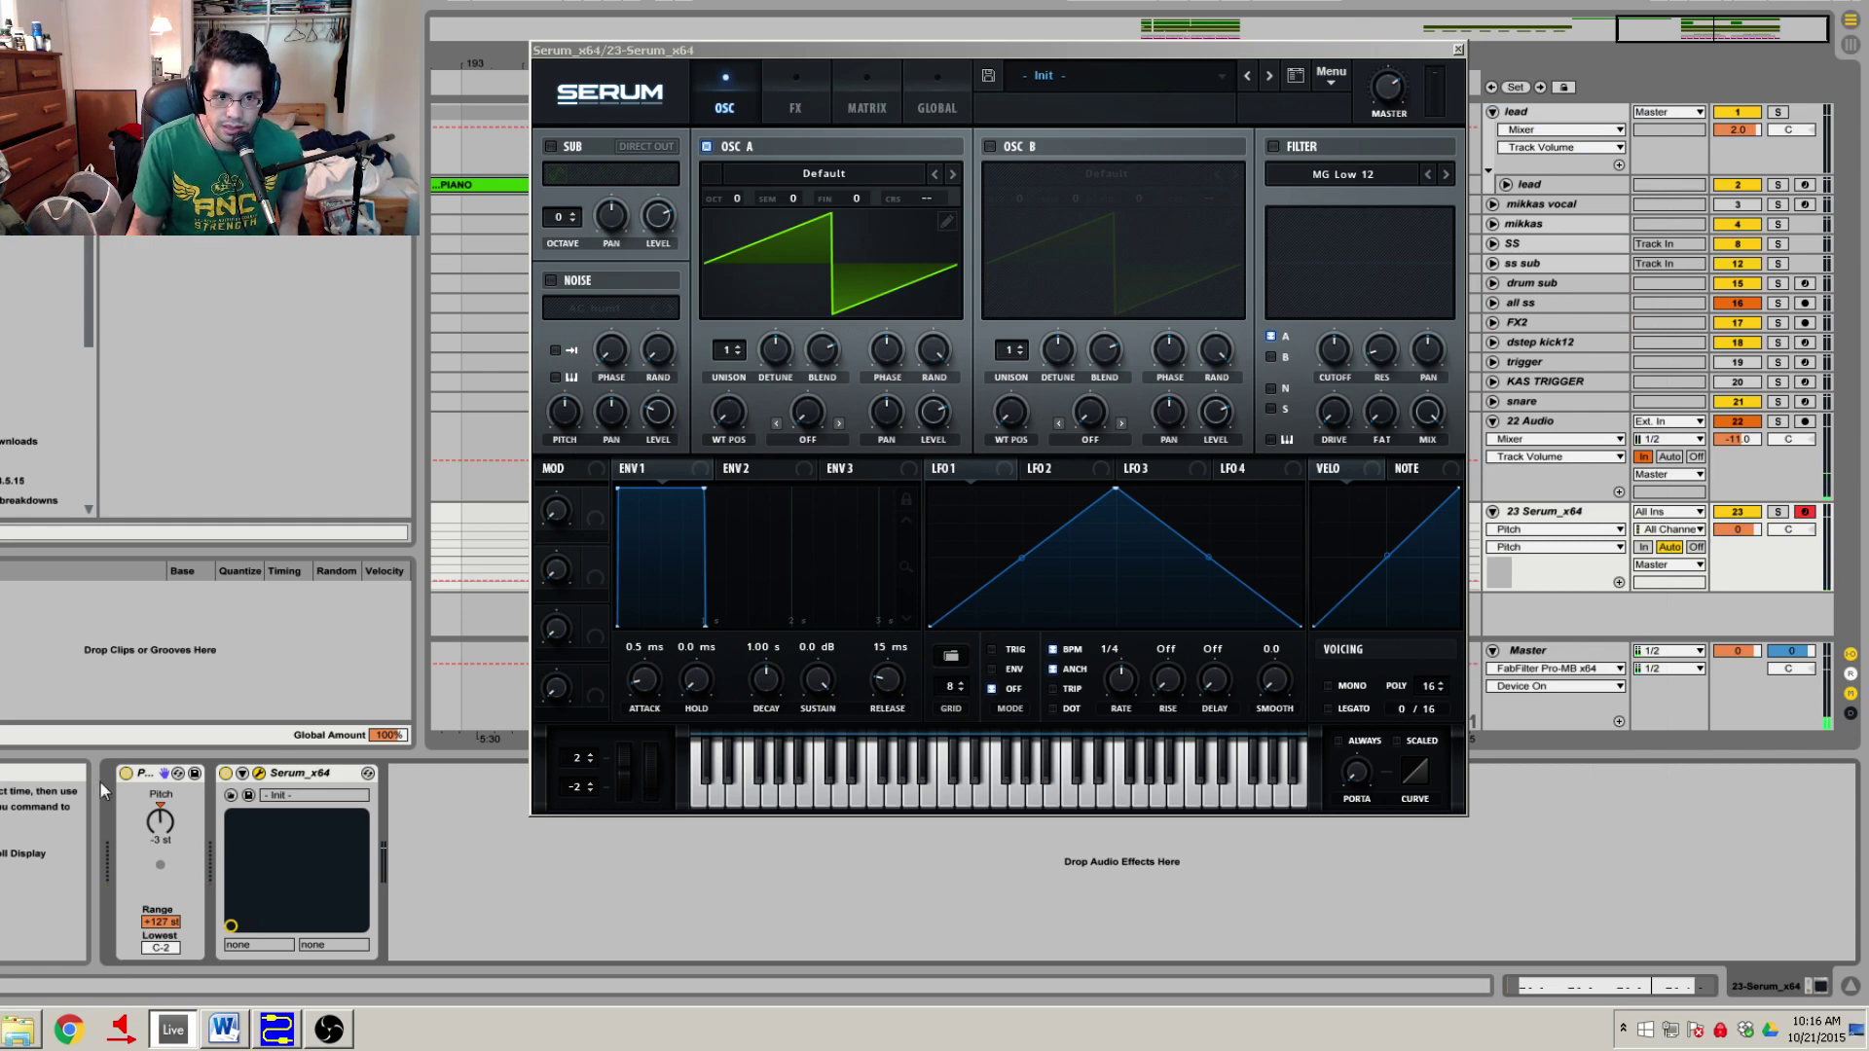
Bypass the Pitch effect on the Serum_x64 track.
left_click(126, 773)
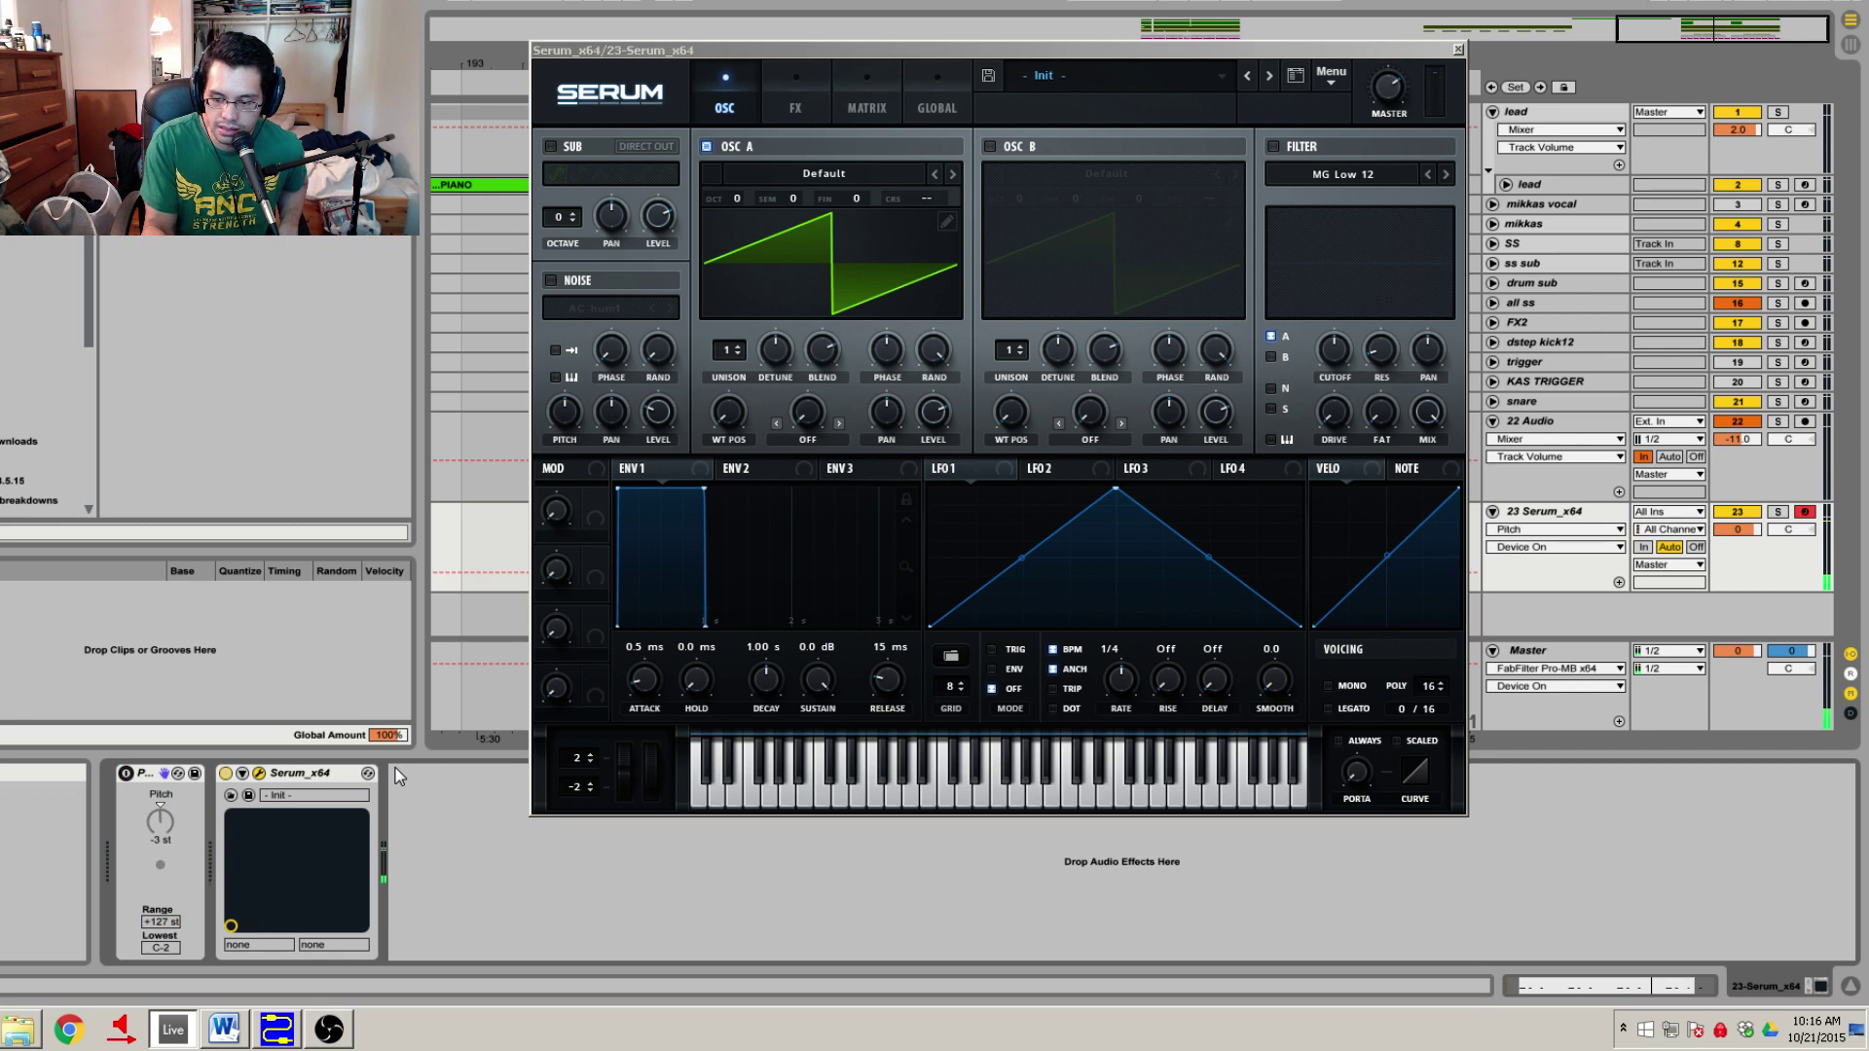
Set oscillator A's unison to 8 voices in Serum and lower the Serum_x64 track's volume to -17.7 dB.
left_click(732, 354)
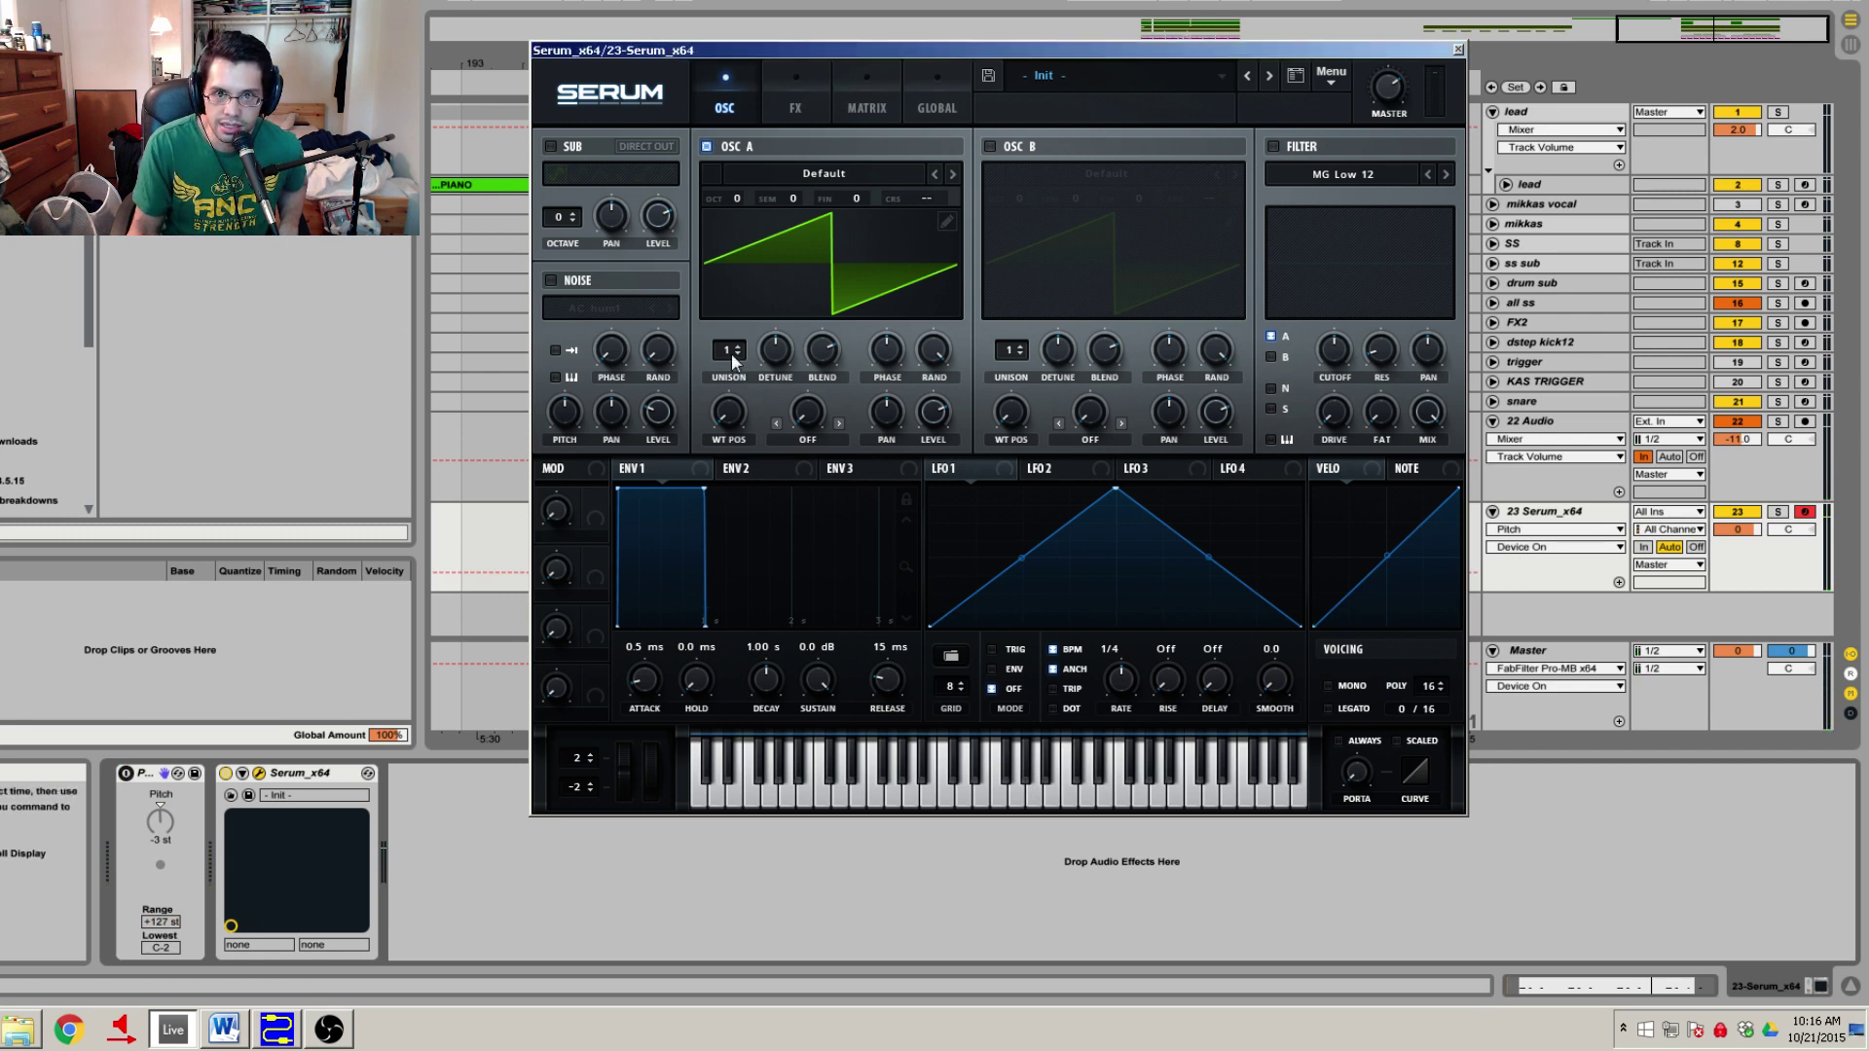
left_click_drag(732, 353, 763, 384)
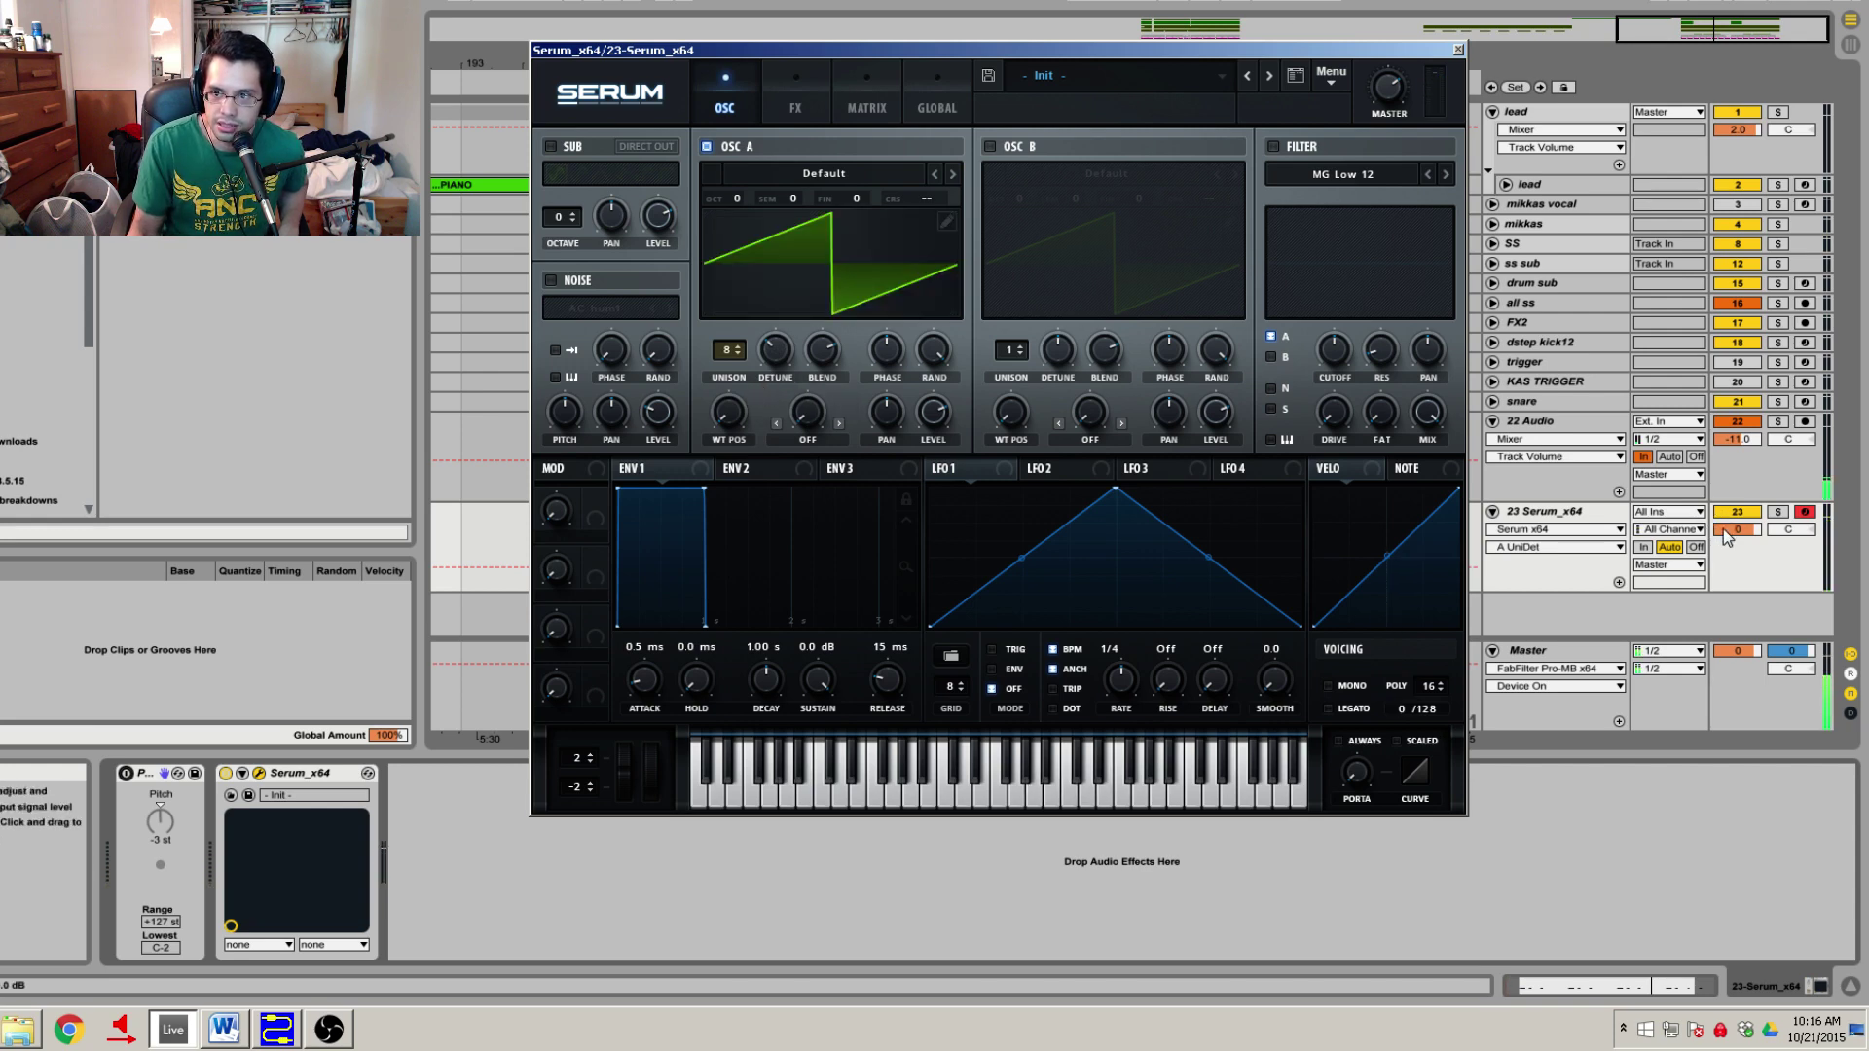
left_click_drag(1737, 529, 1738, 562)
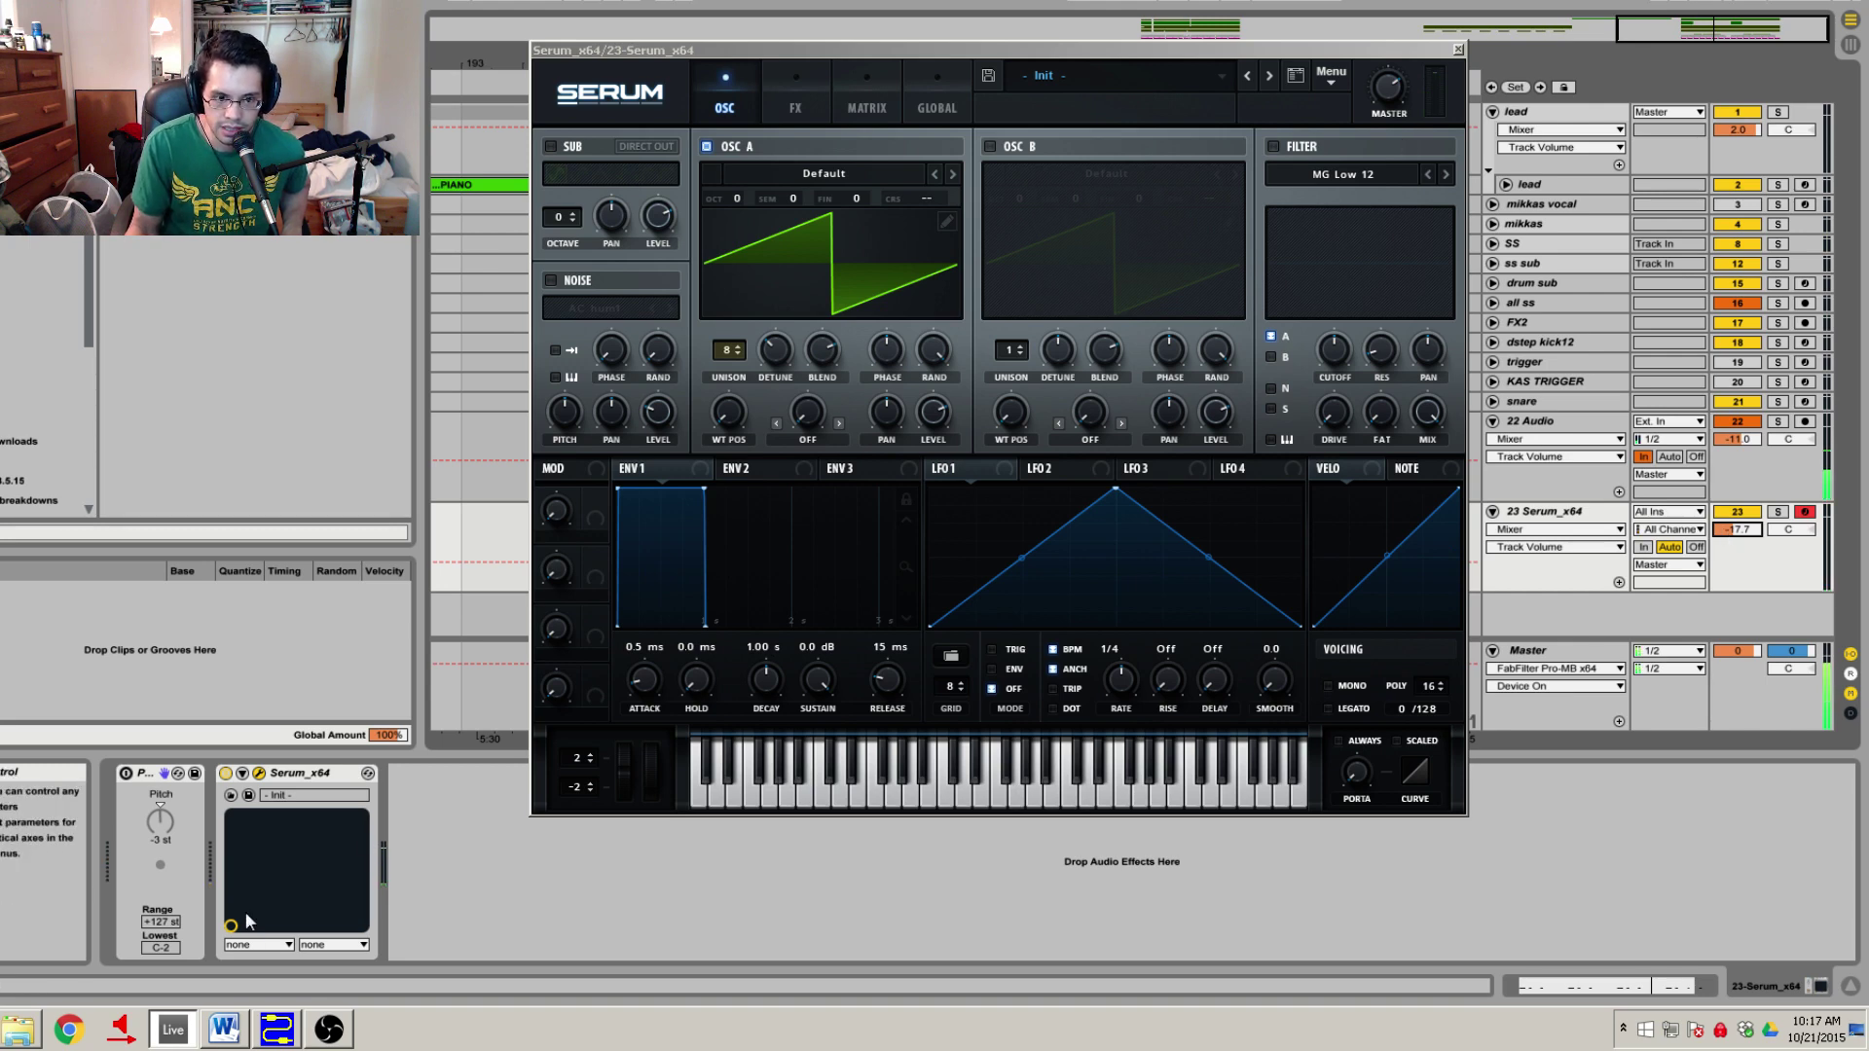
Switch to the A MINOR CHORDS document in Word, highlight triad 7 (G B D) for review, and minimise the document.
left_click(223, 1024)
left_click_drag(1017, 784, 892, 795)
left_click(1076, 776)
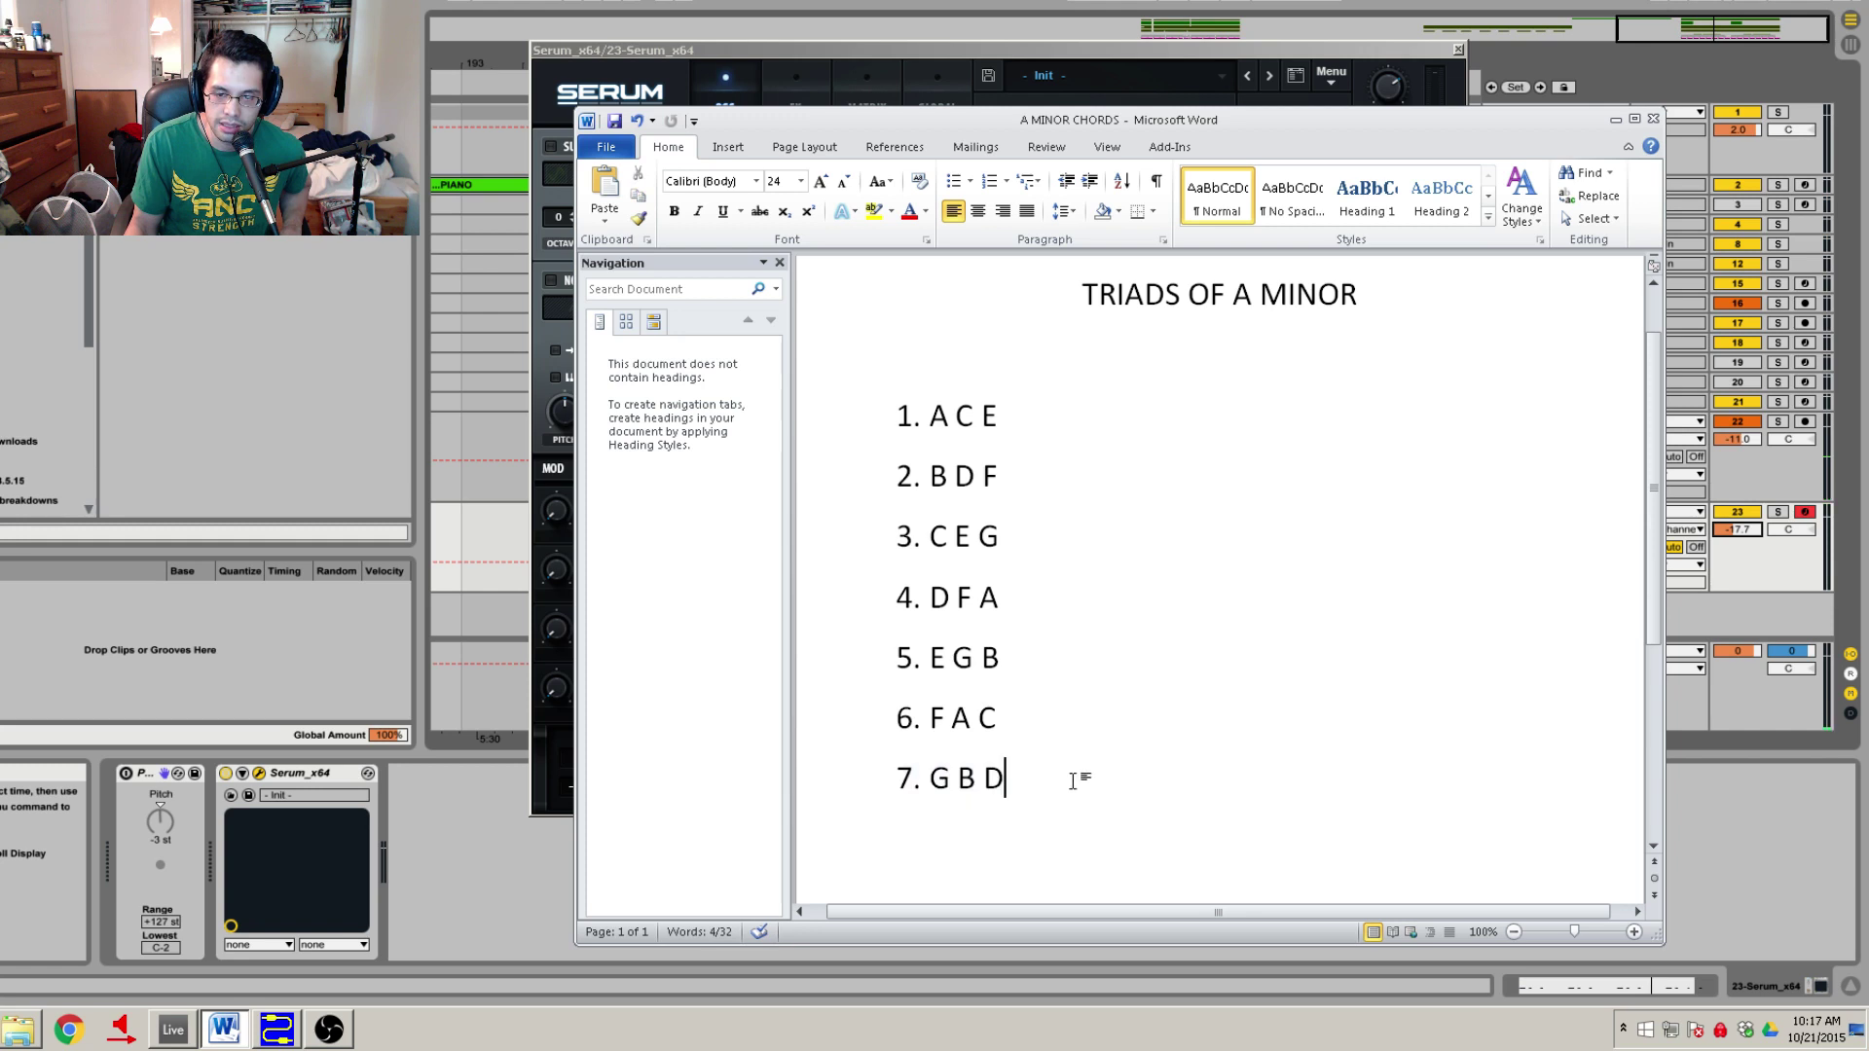
triple_click(1013, 776)
left_click(1132, 776)
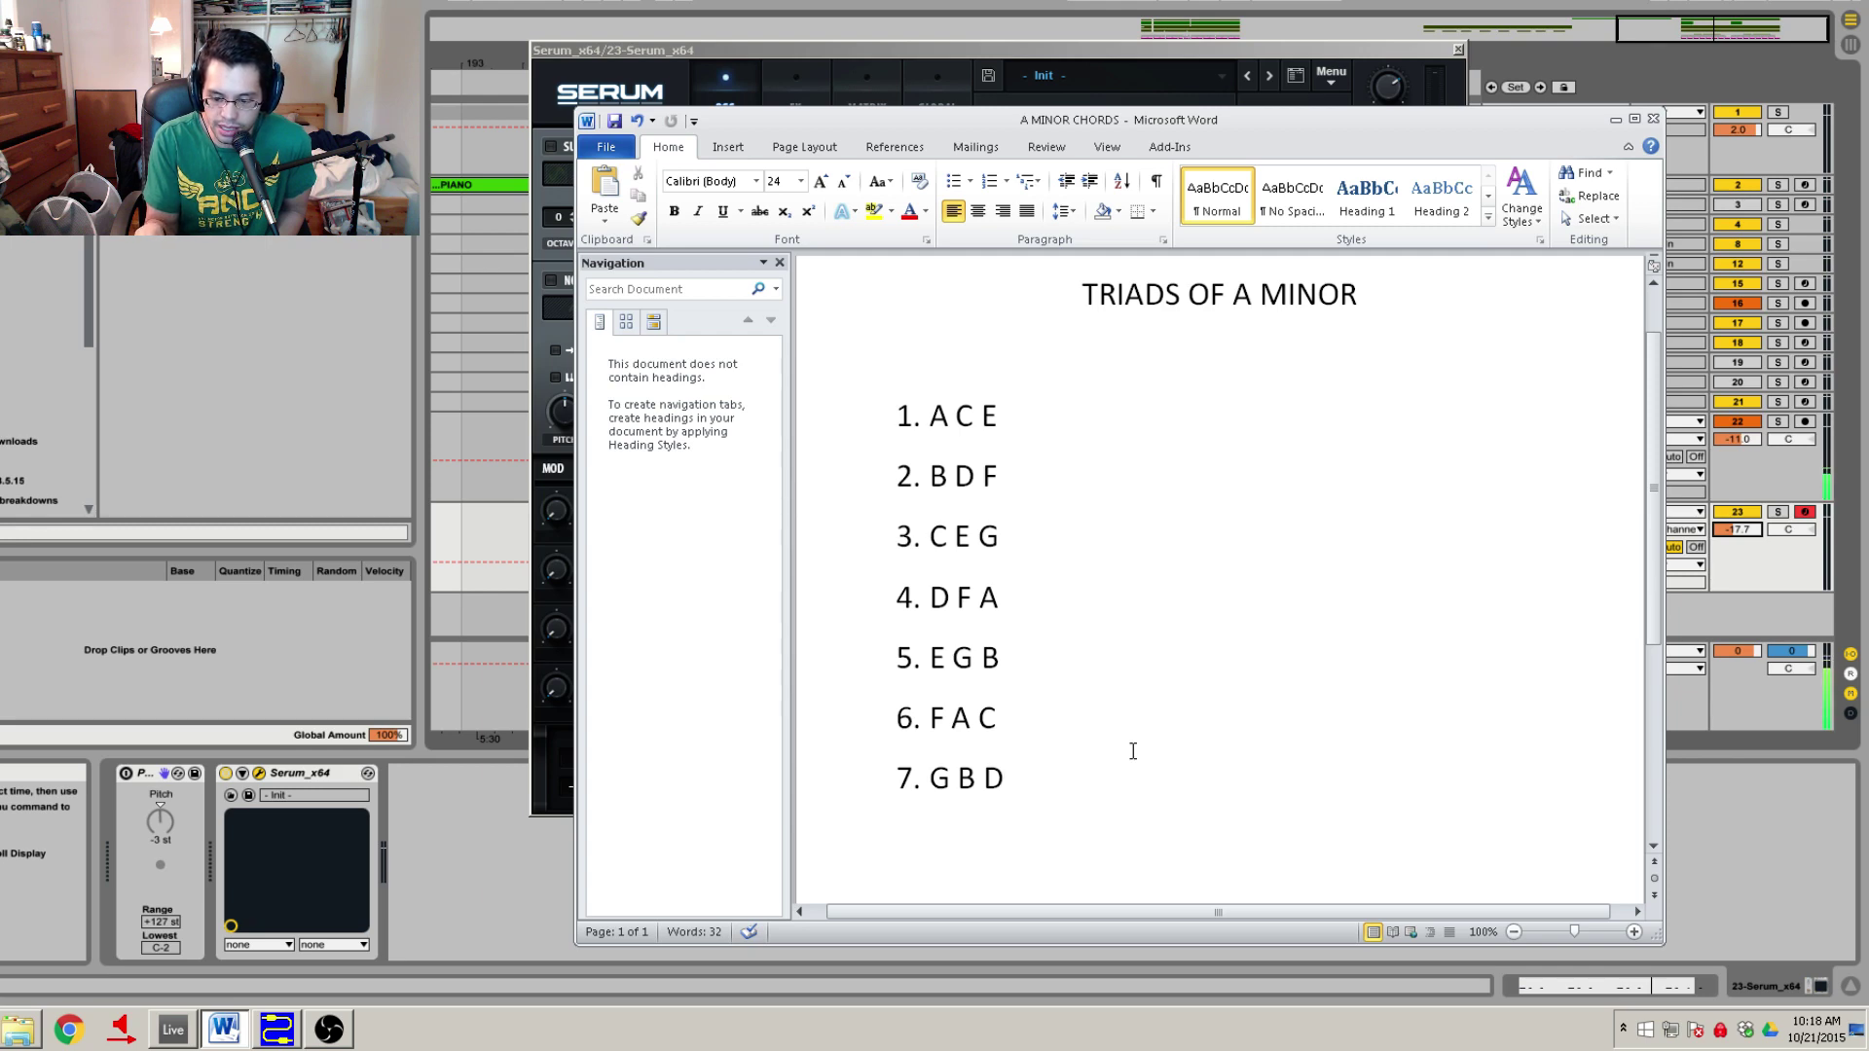
left_click(1614, 121)
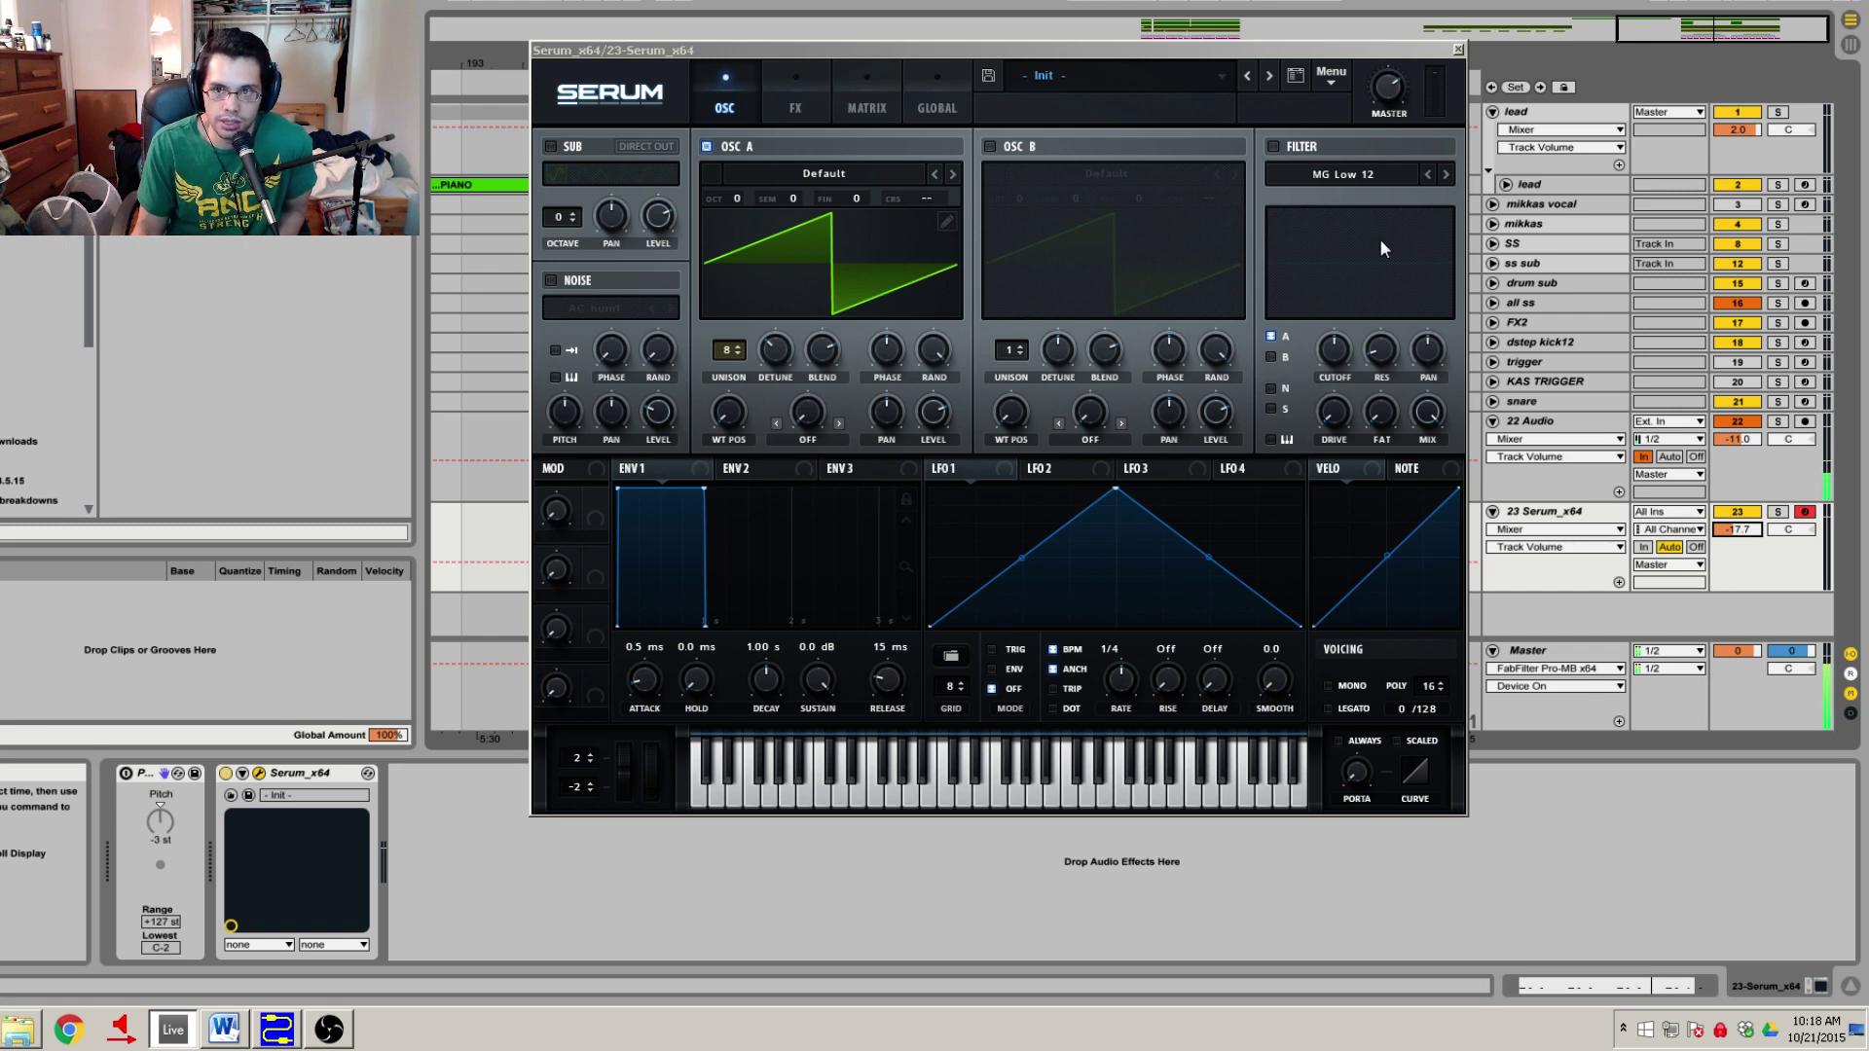
Close the Serum window and unfold the SS track group in the arrangement.
left_click(1457, 51)
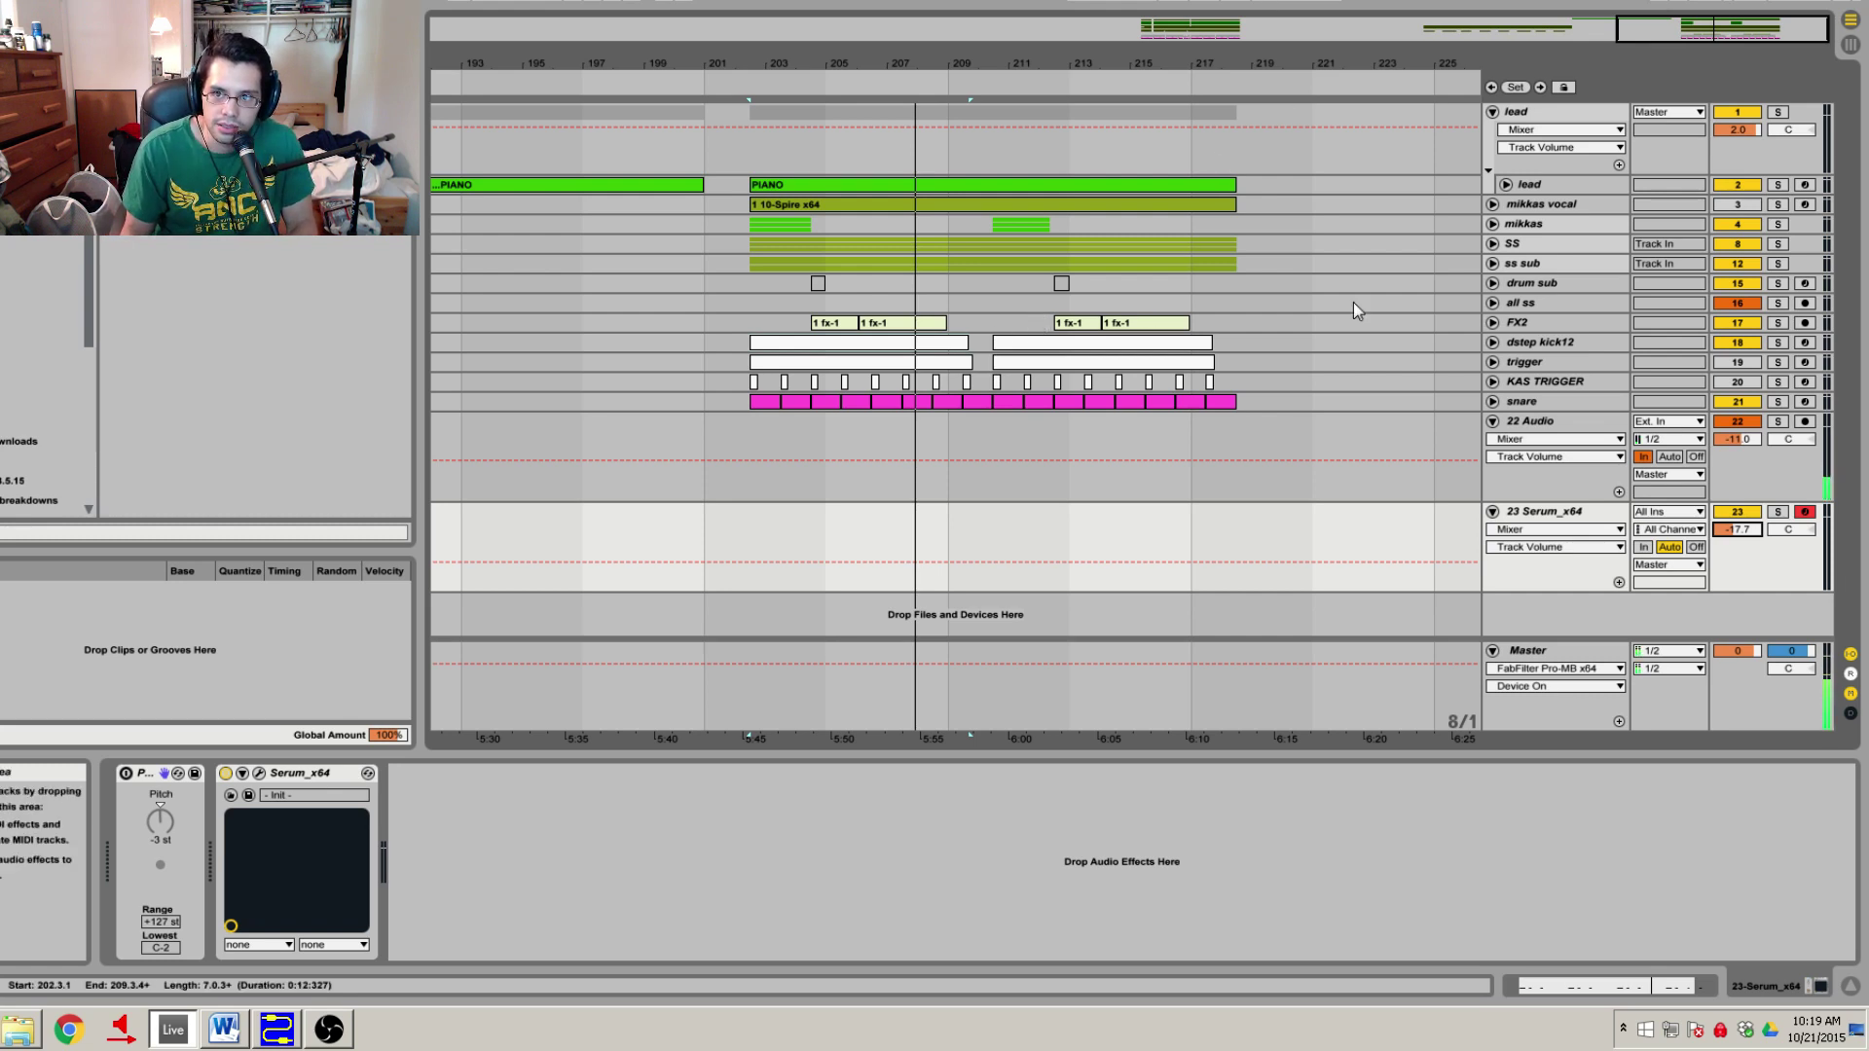
left_click(1493, 264)
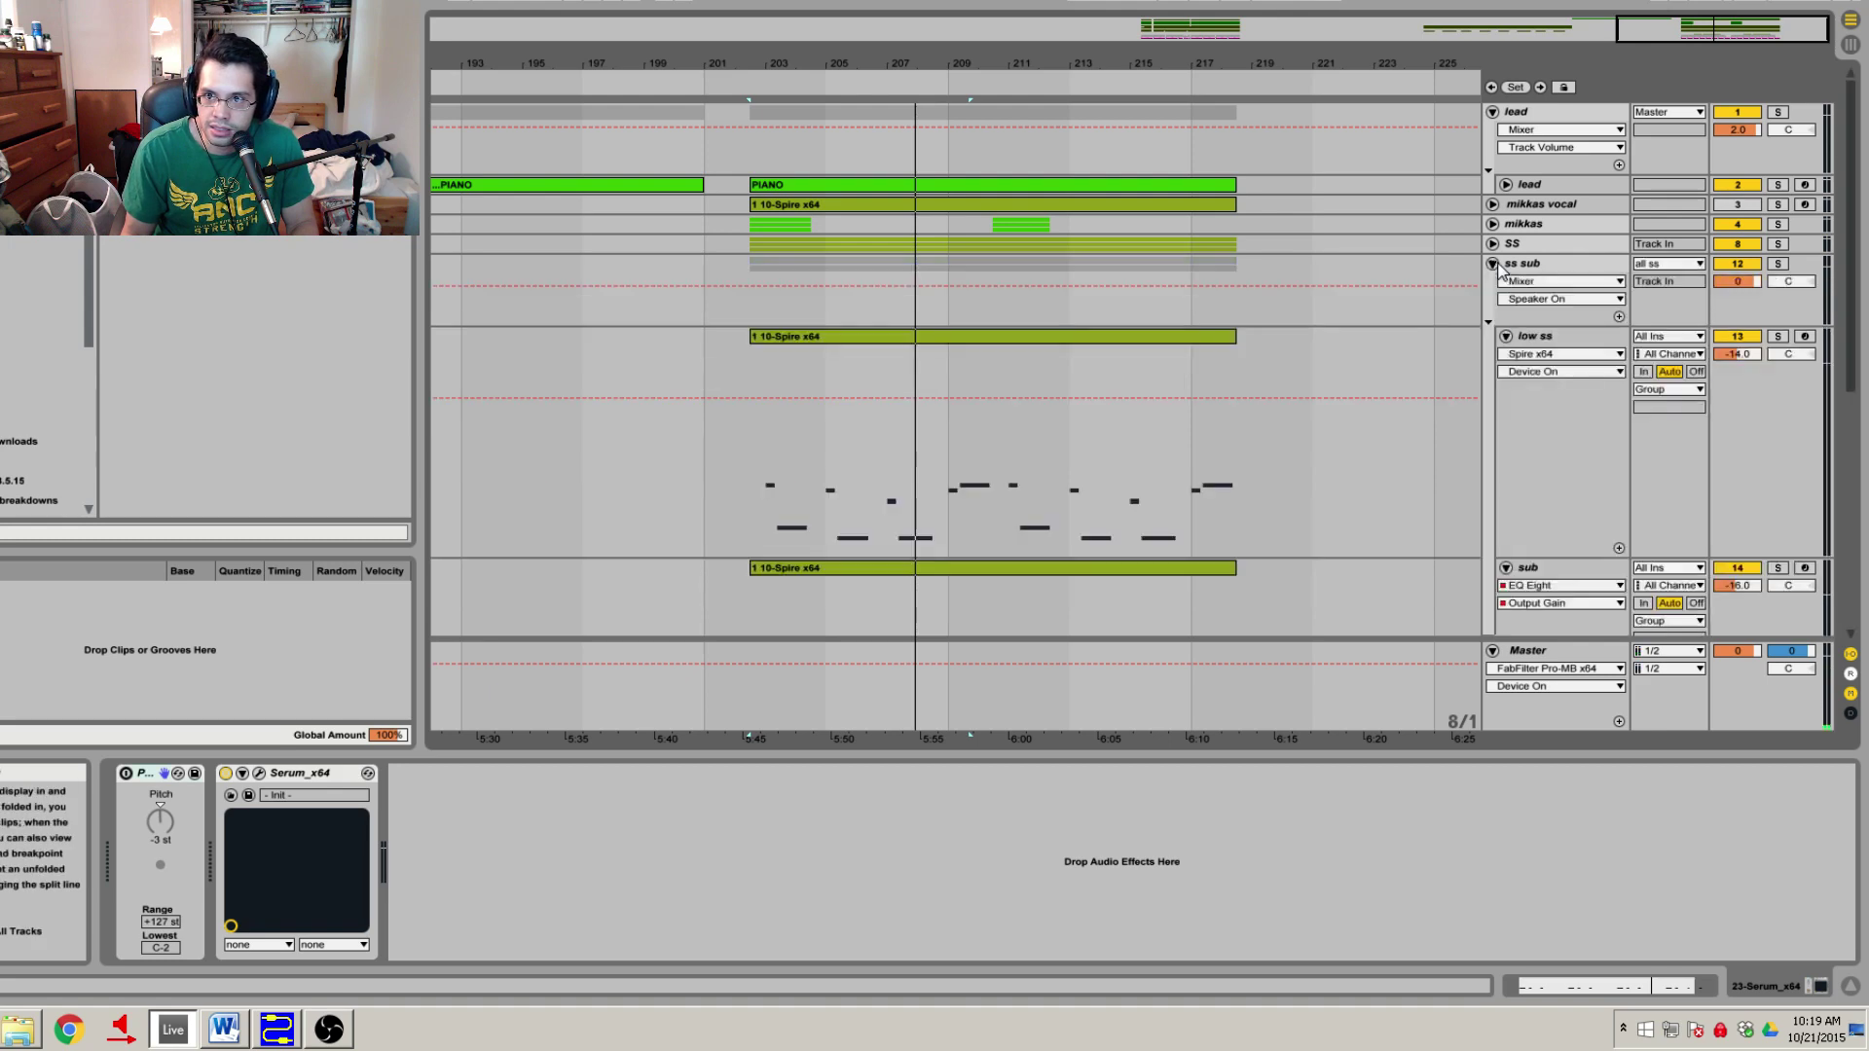
left_click(1493, 264)
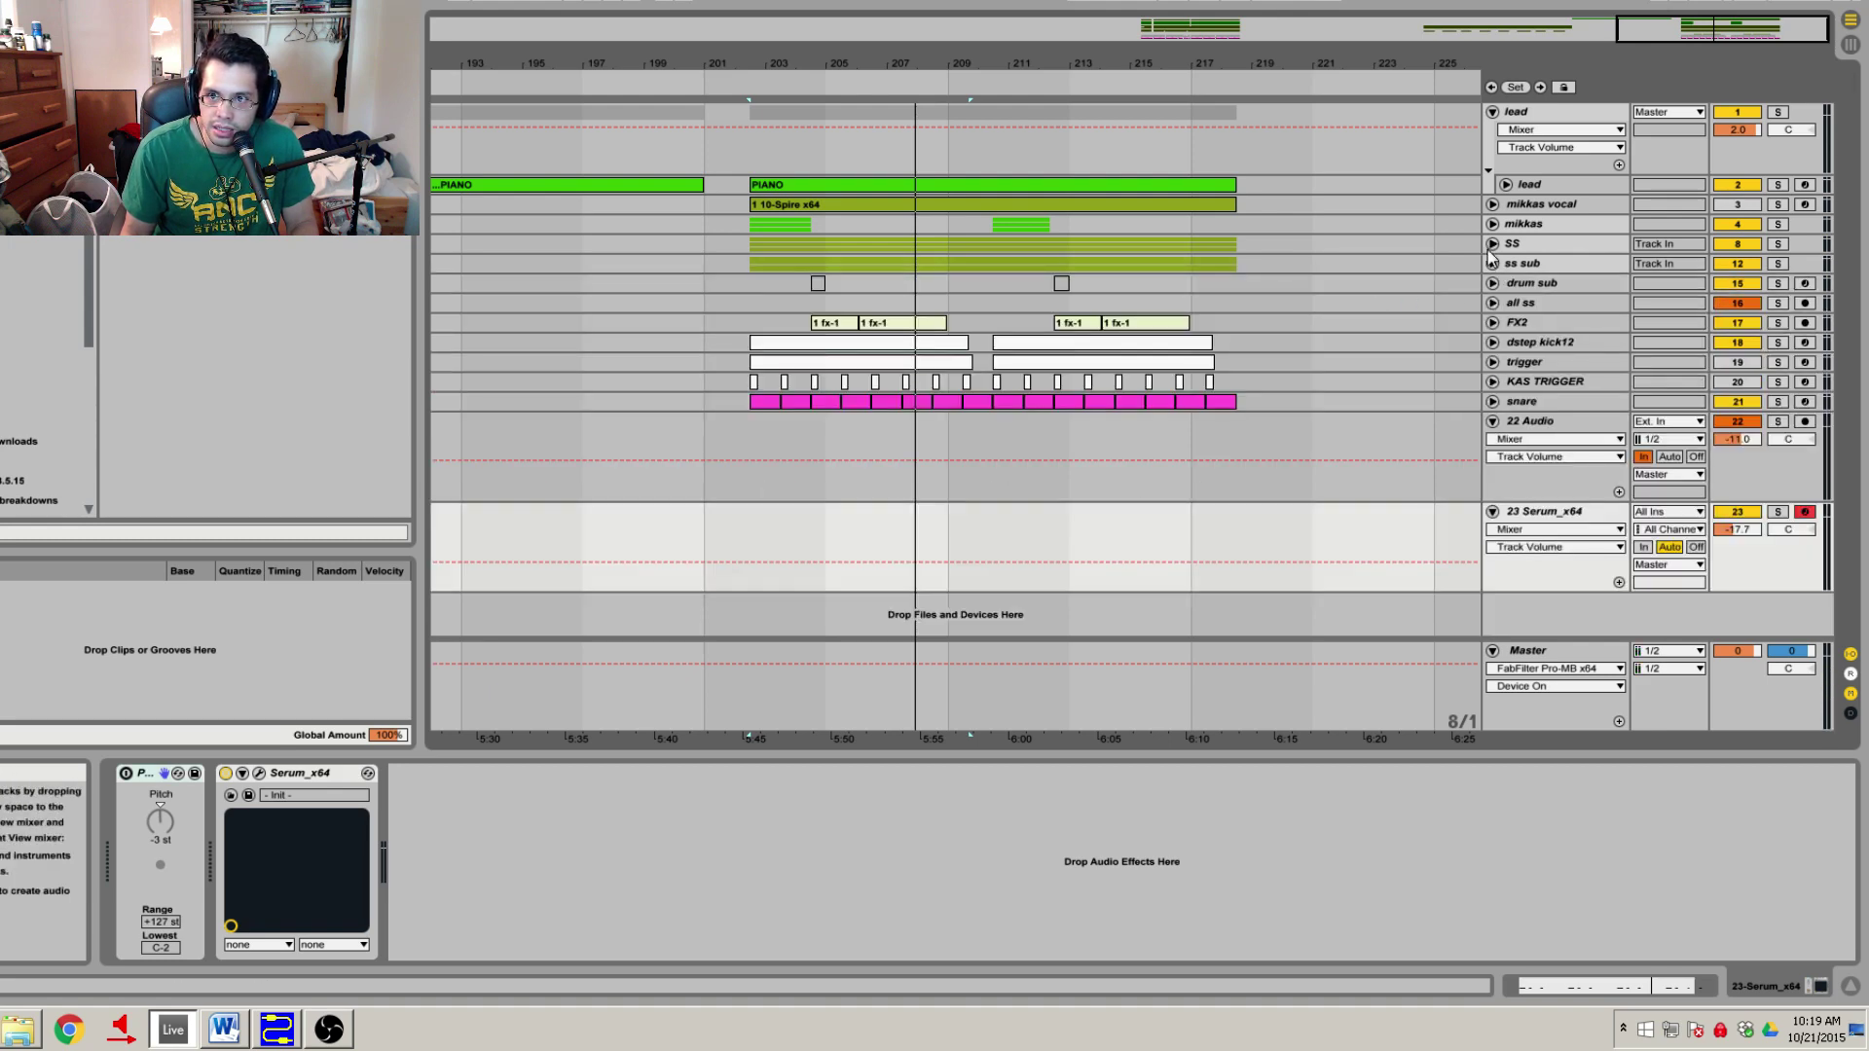
left_click(1491, 244)
Solo the 22 Audio track and the first ss track inside the SS group.
scroll(1401, 269, "down", 1)
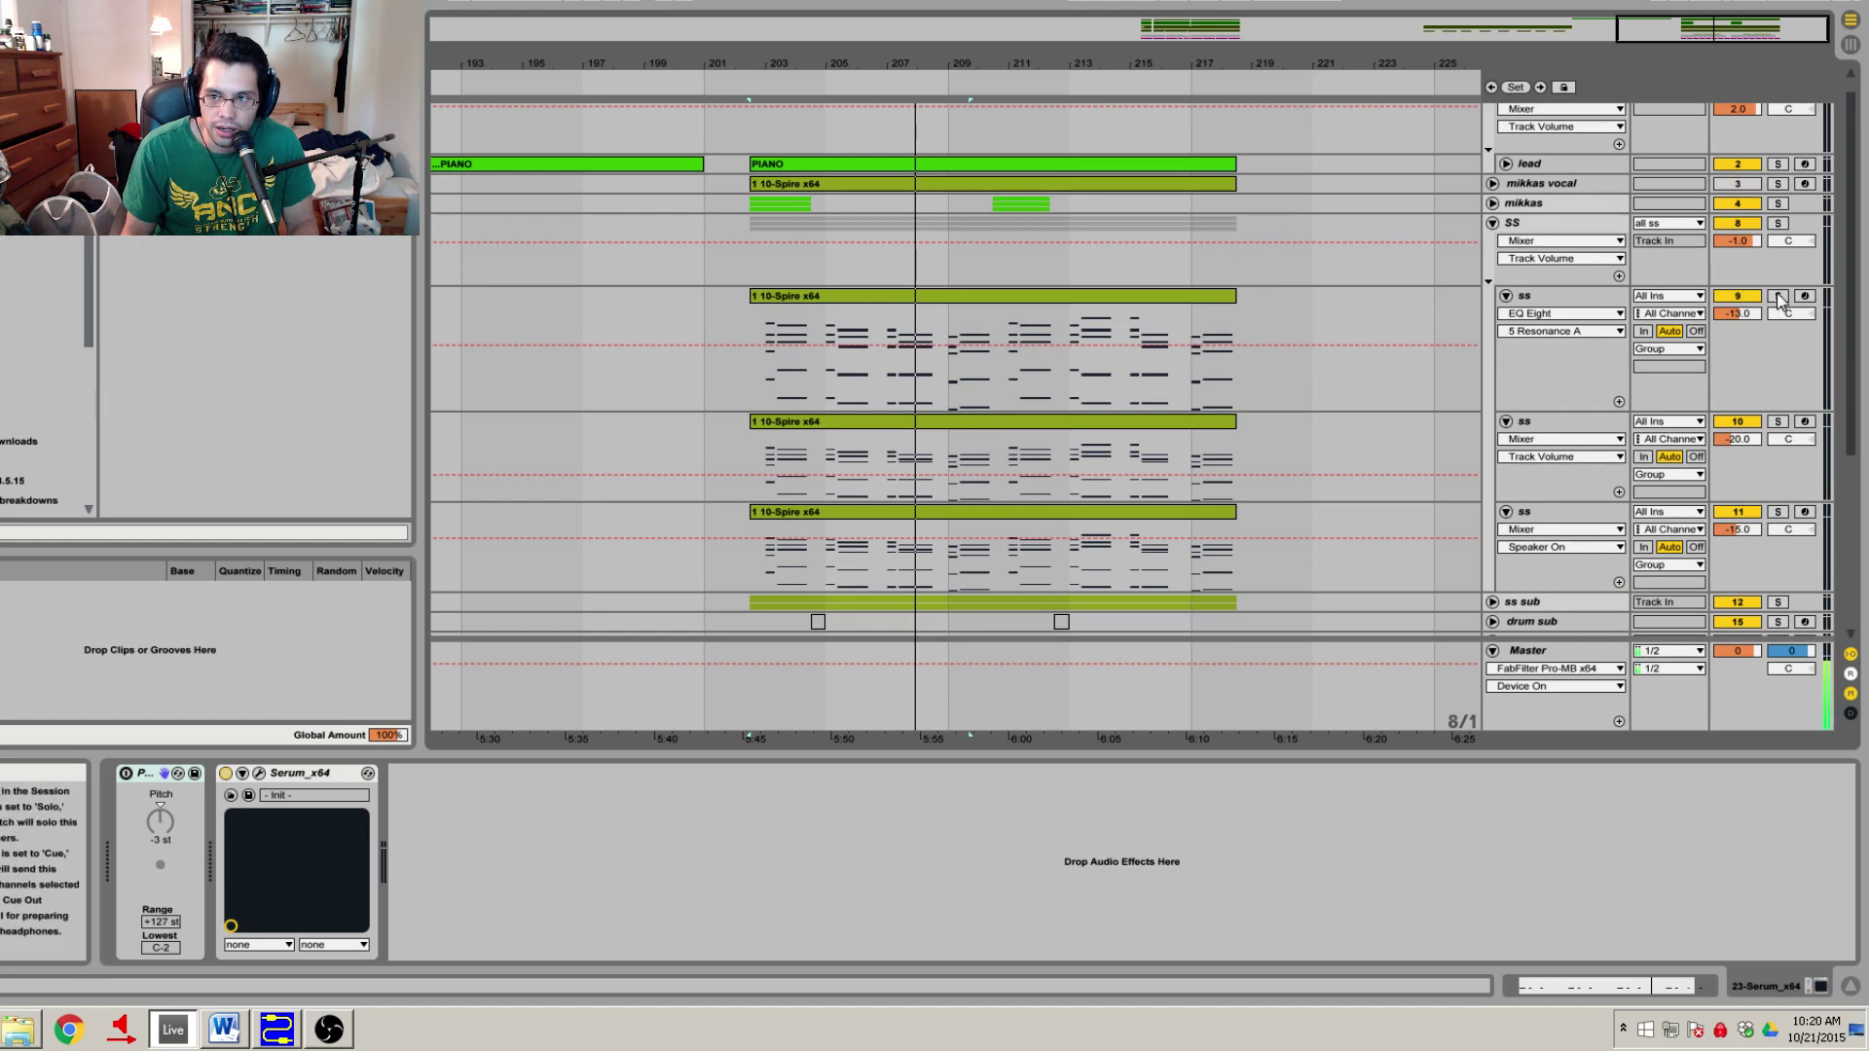
scroll(1777, 299, "down", 10)
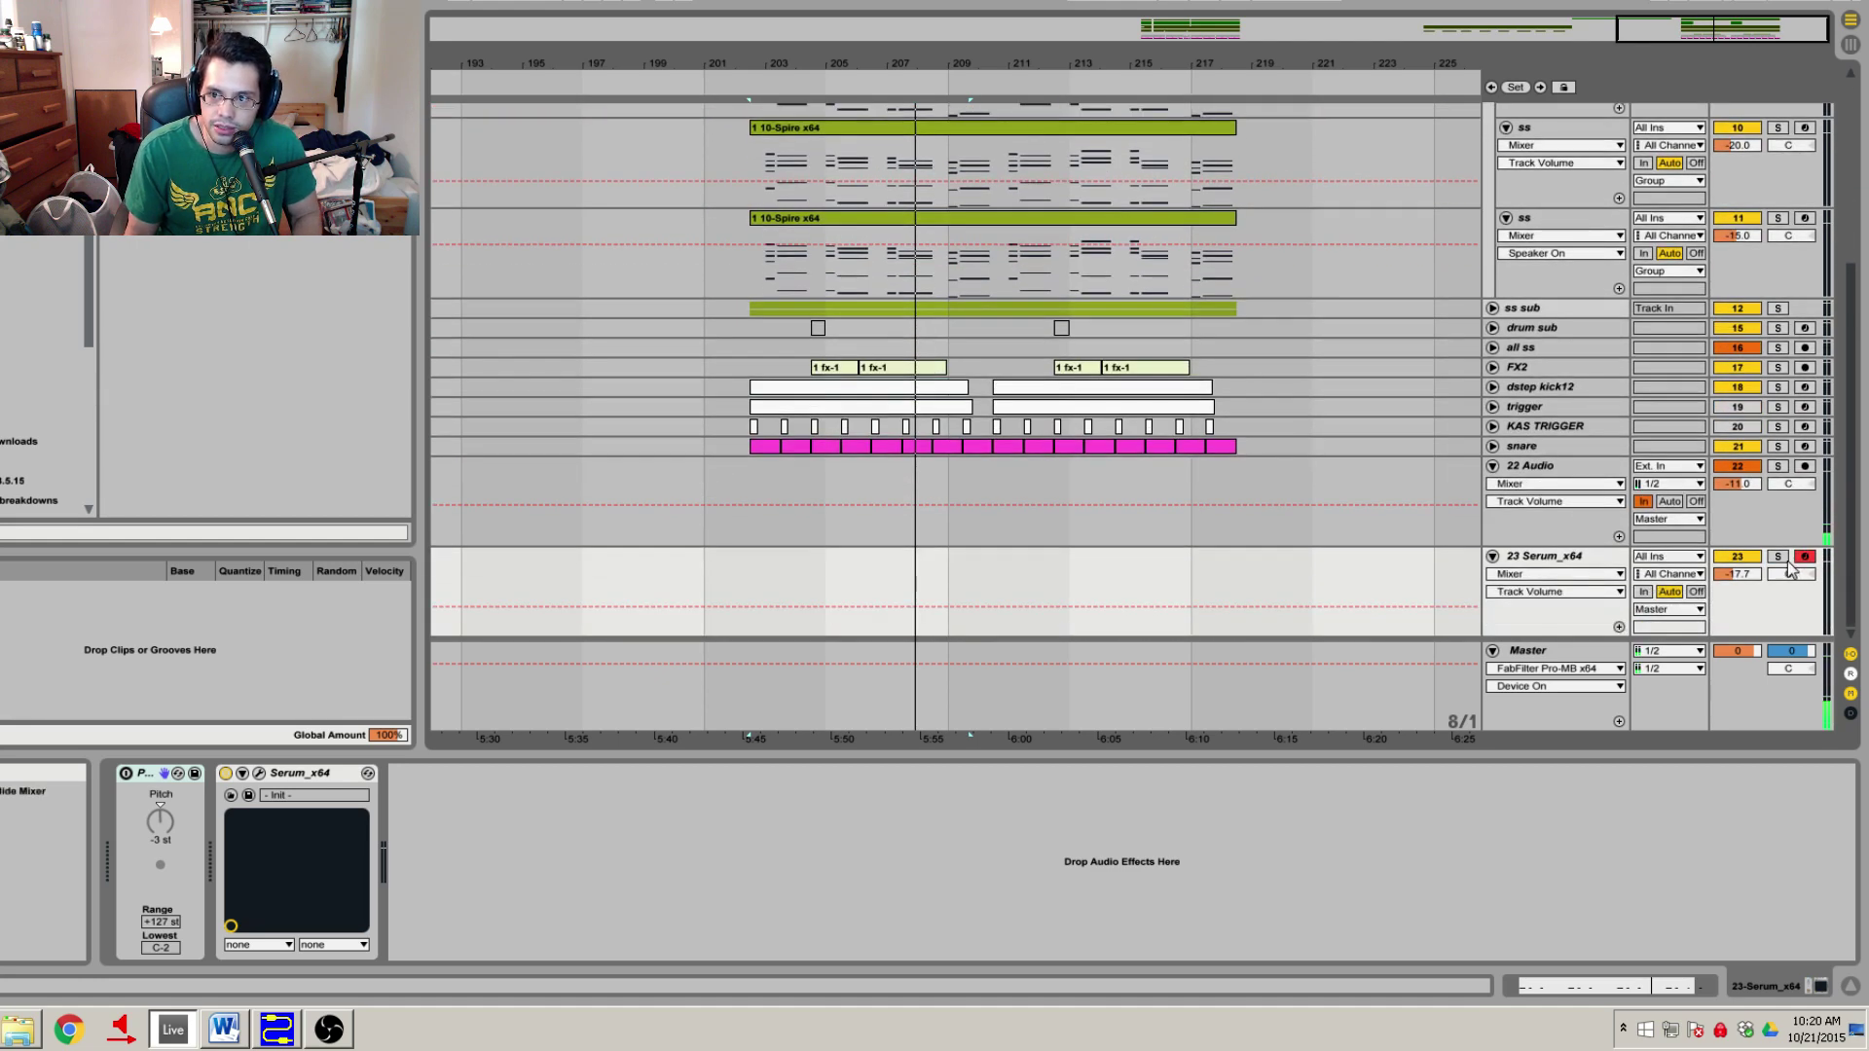
scroll(1768, 409, "up", 10)
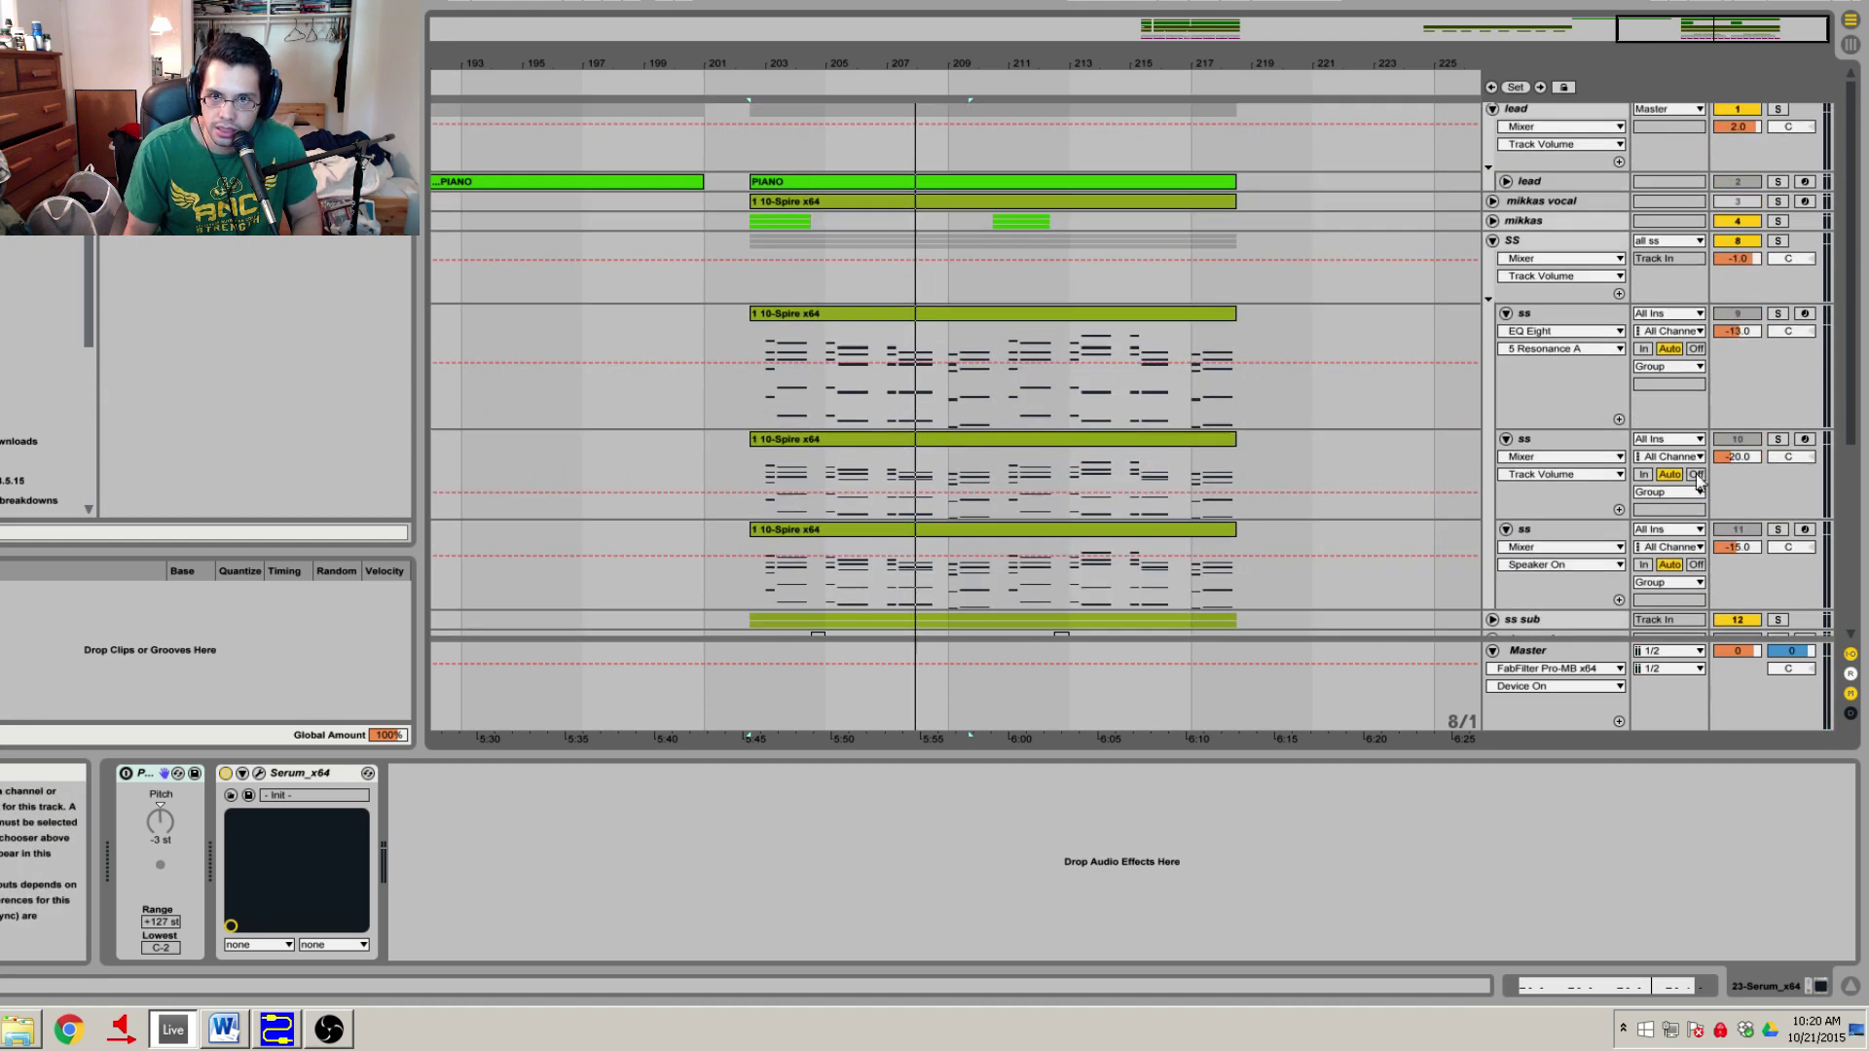
left_click(1777, 313)
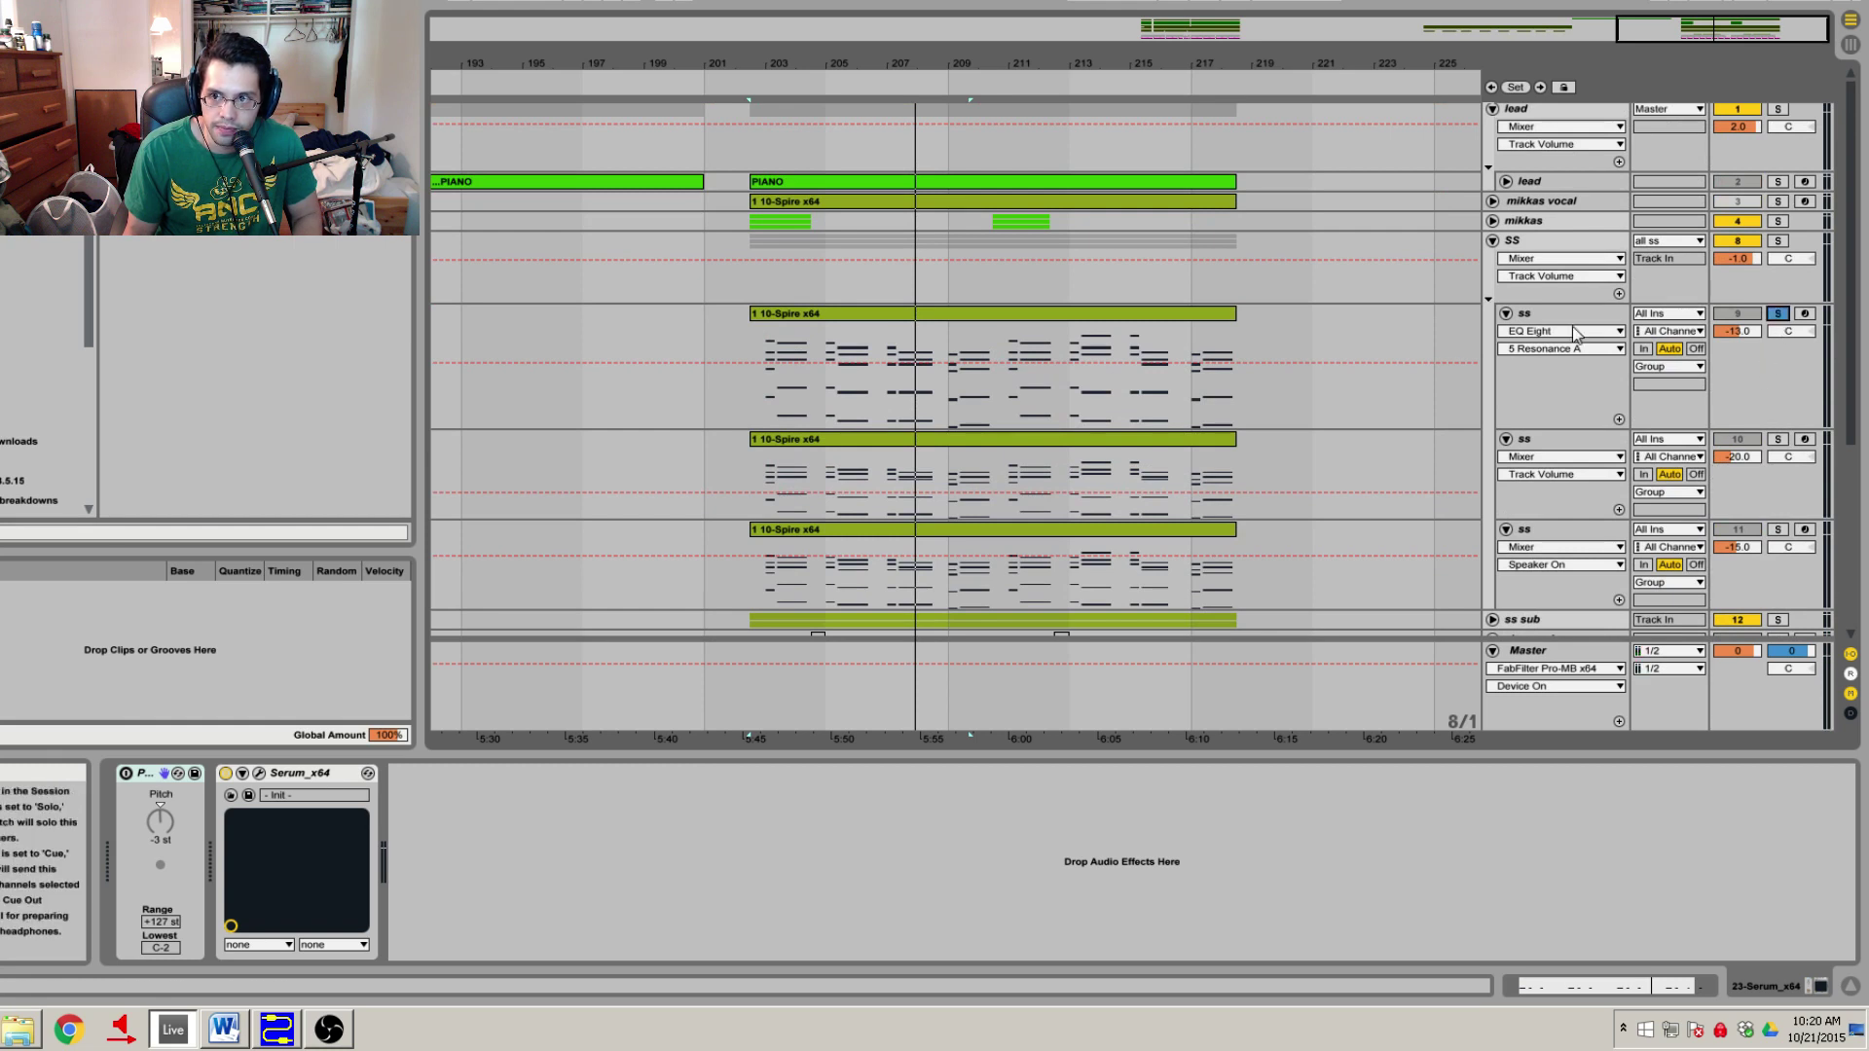
Open the first ss track's 10-Spire x64 clip in an enlarged note editor and examine its chord notes.
left_click(1147, 313)
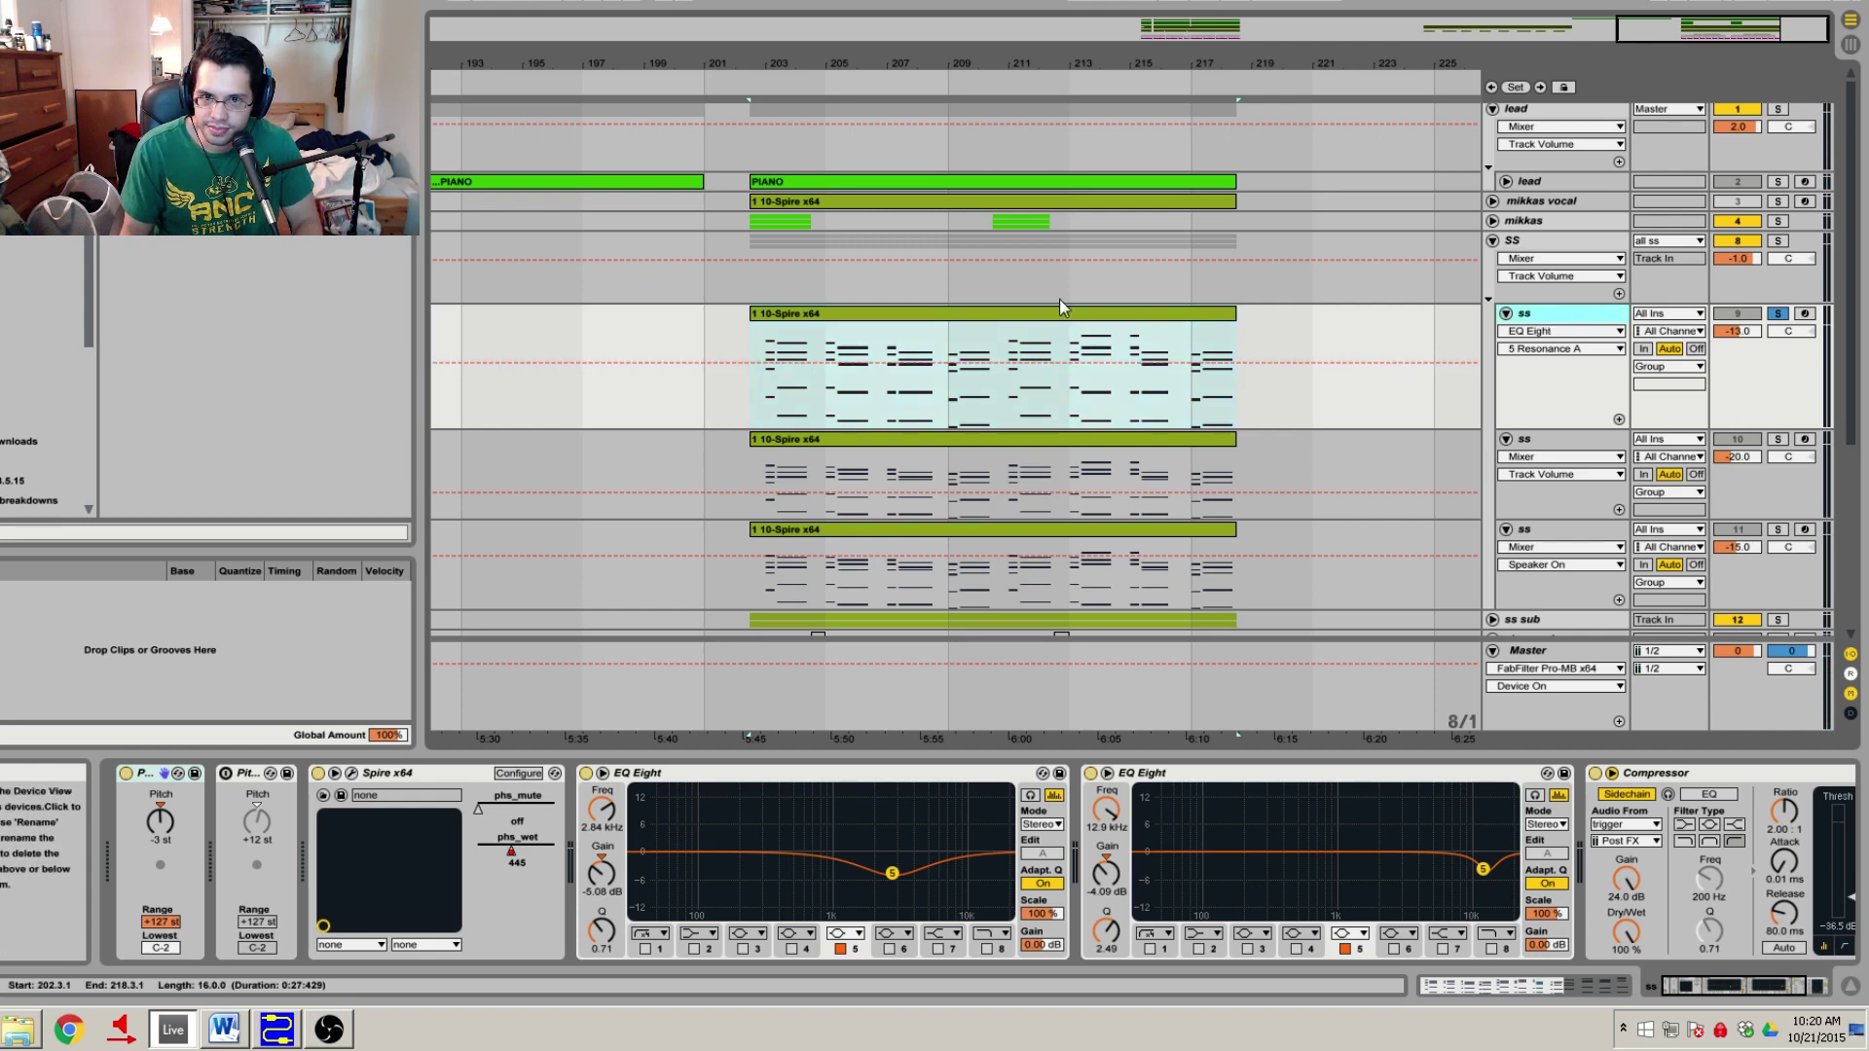
left_click(1462, 971)
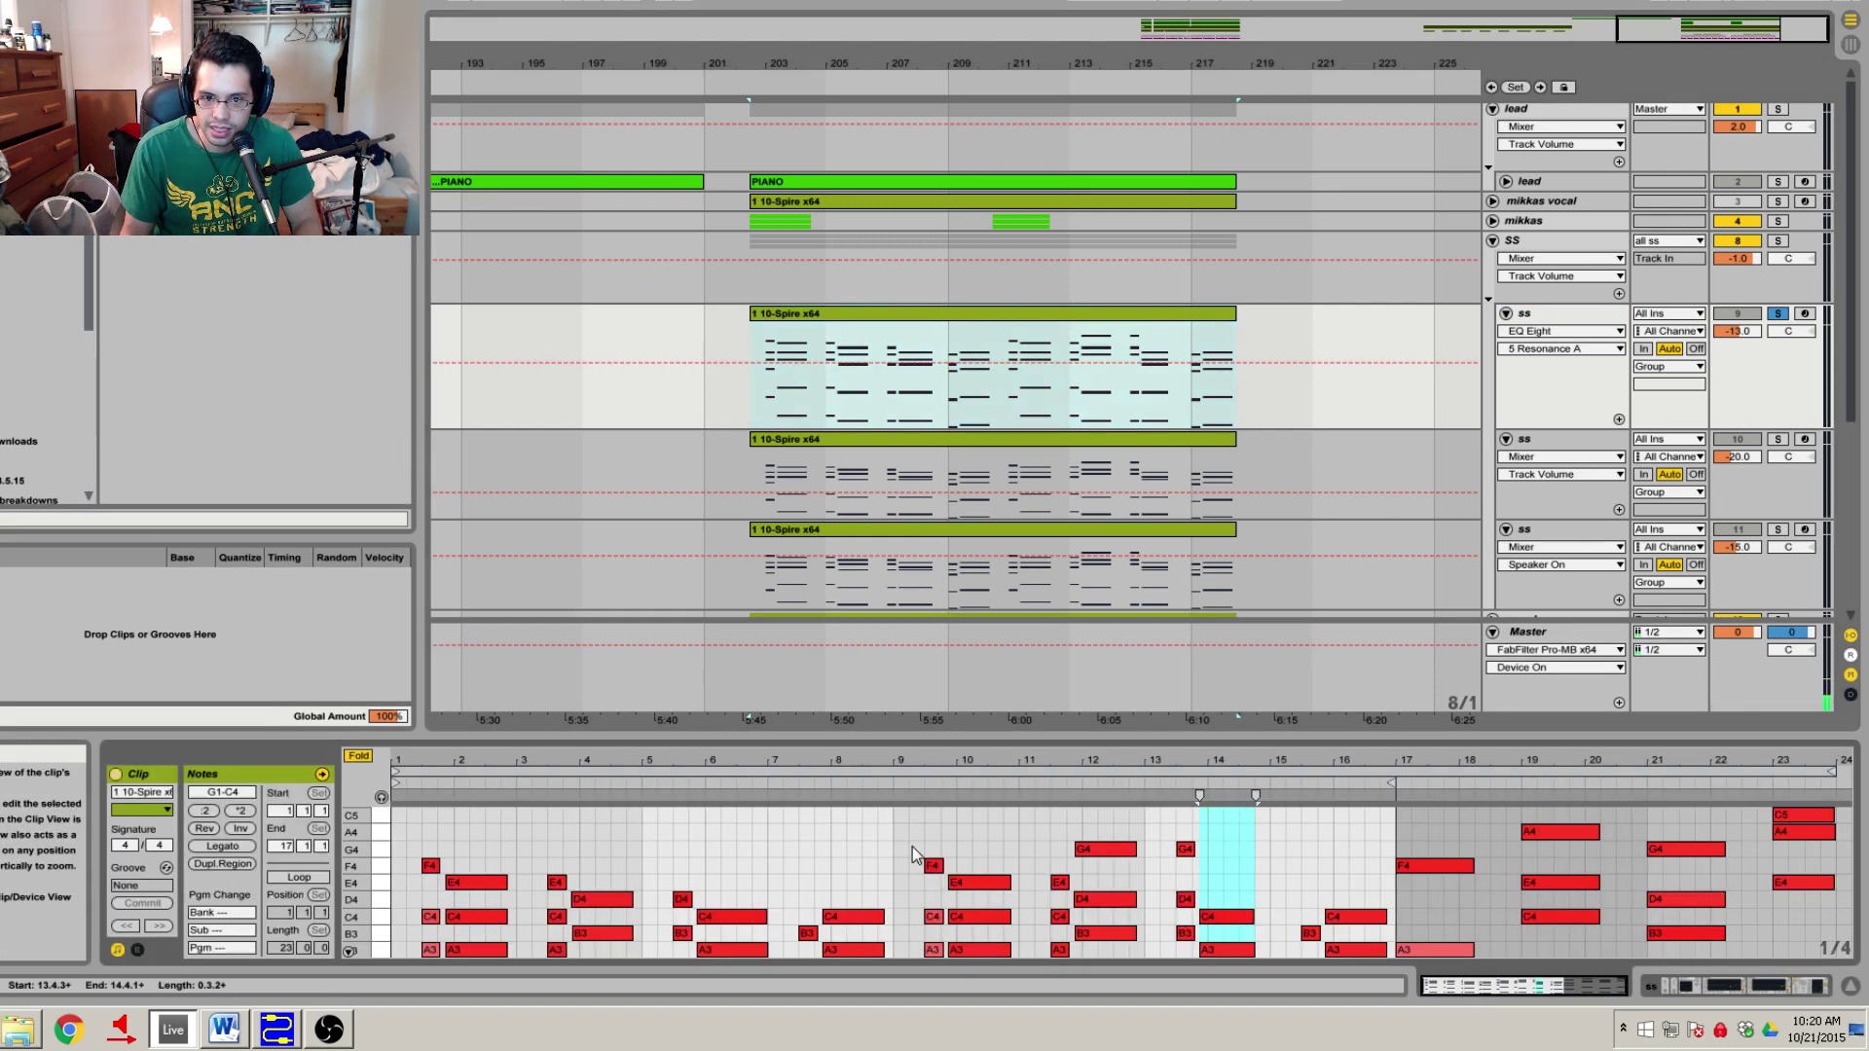
left_click_drag(927, 737, 927, 492)
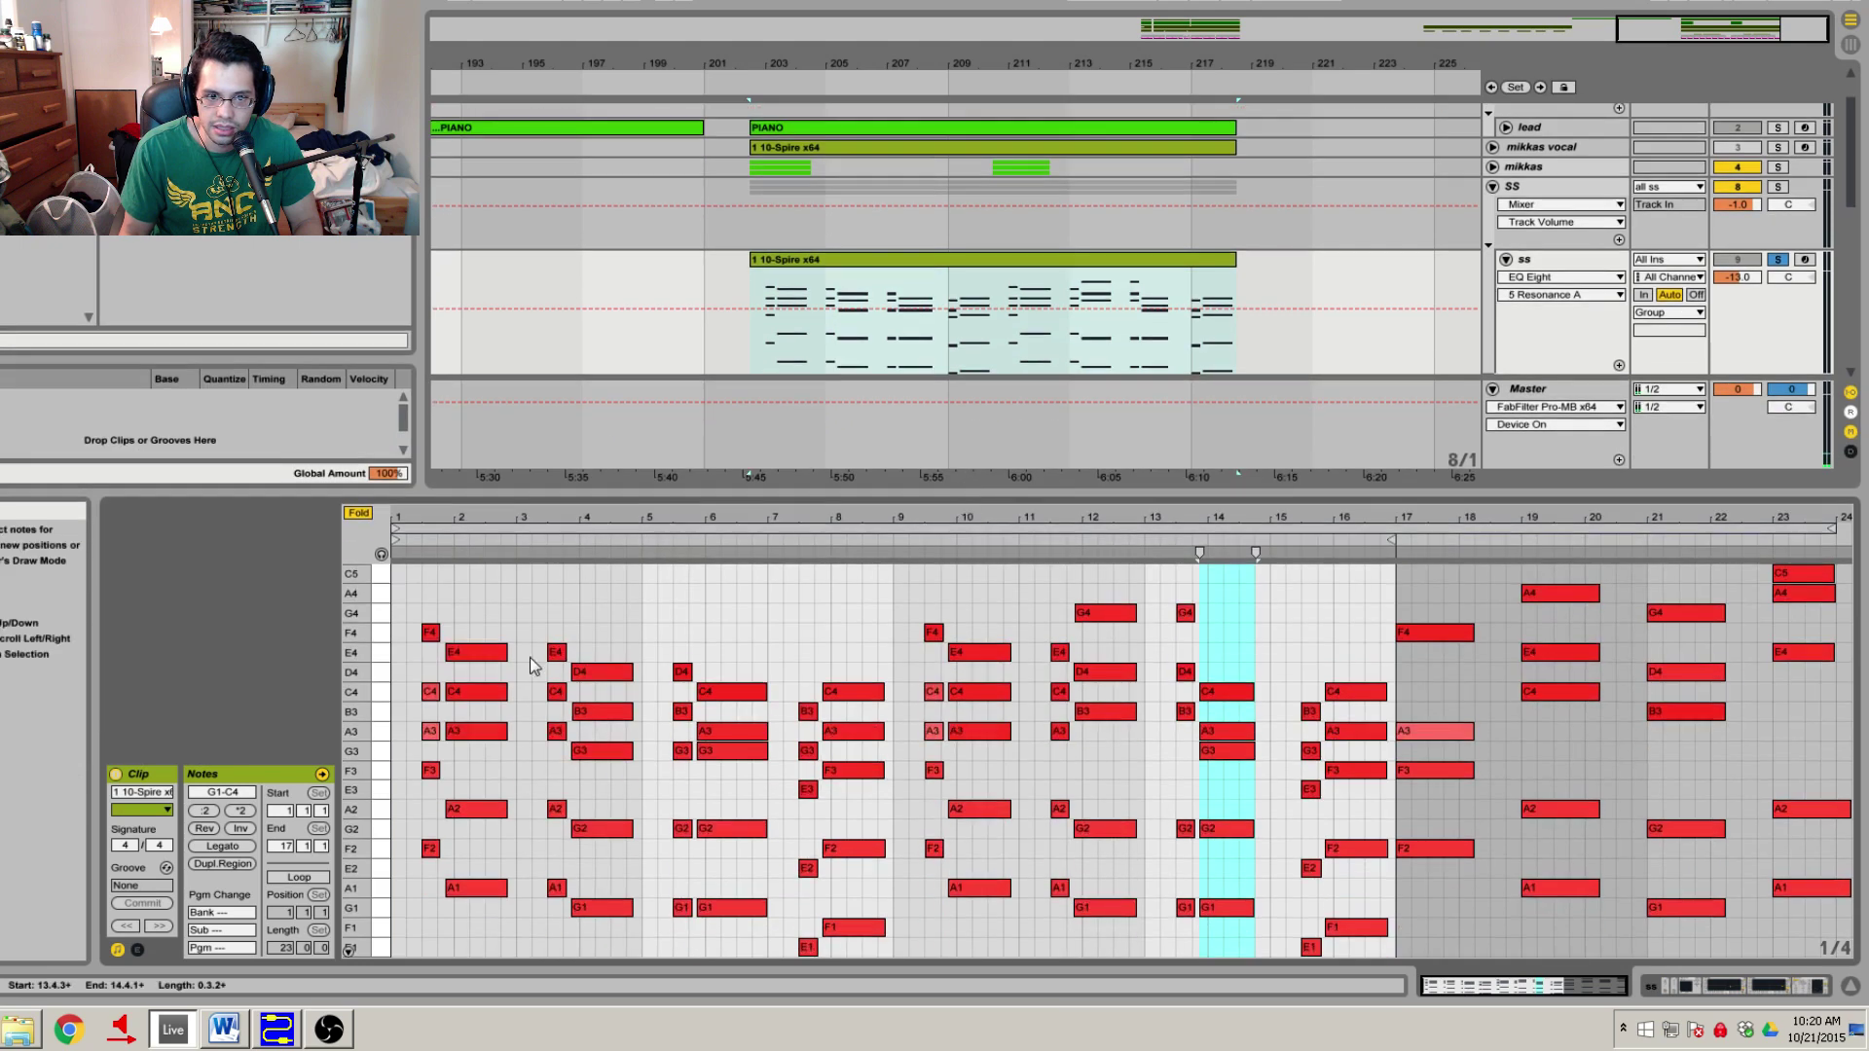
left_click_drag(452, 531, 452, 584)
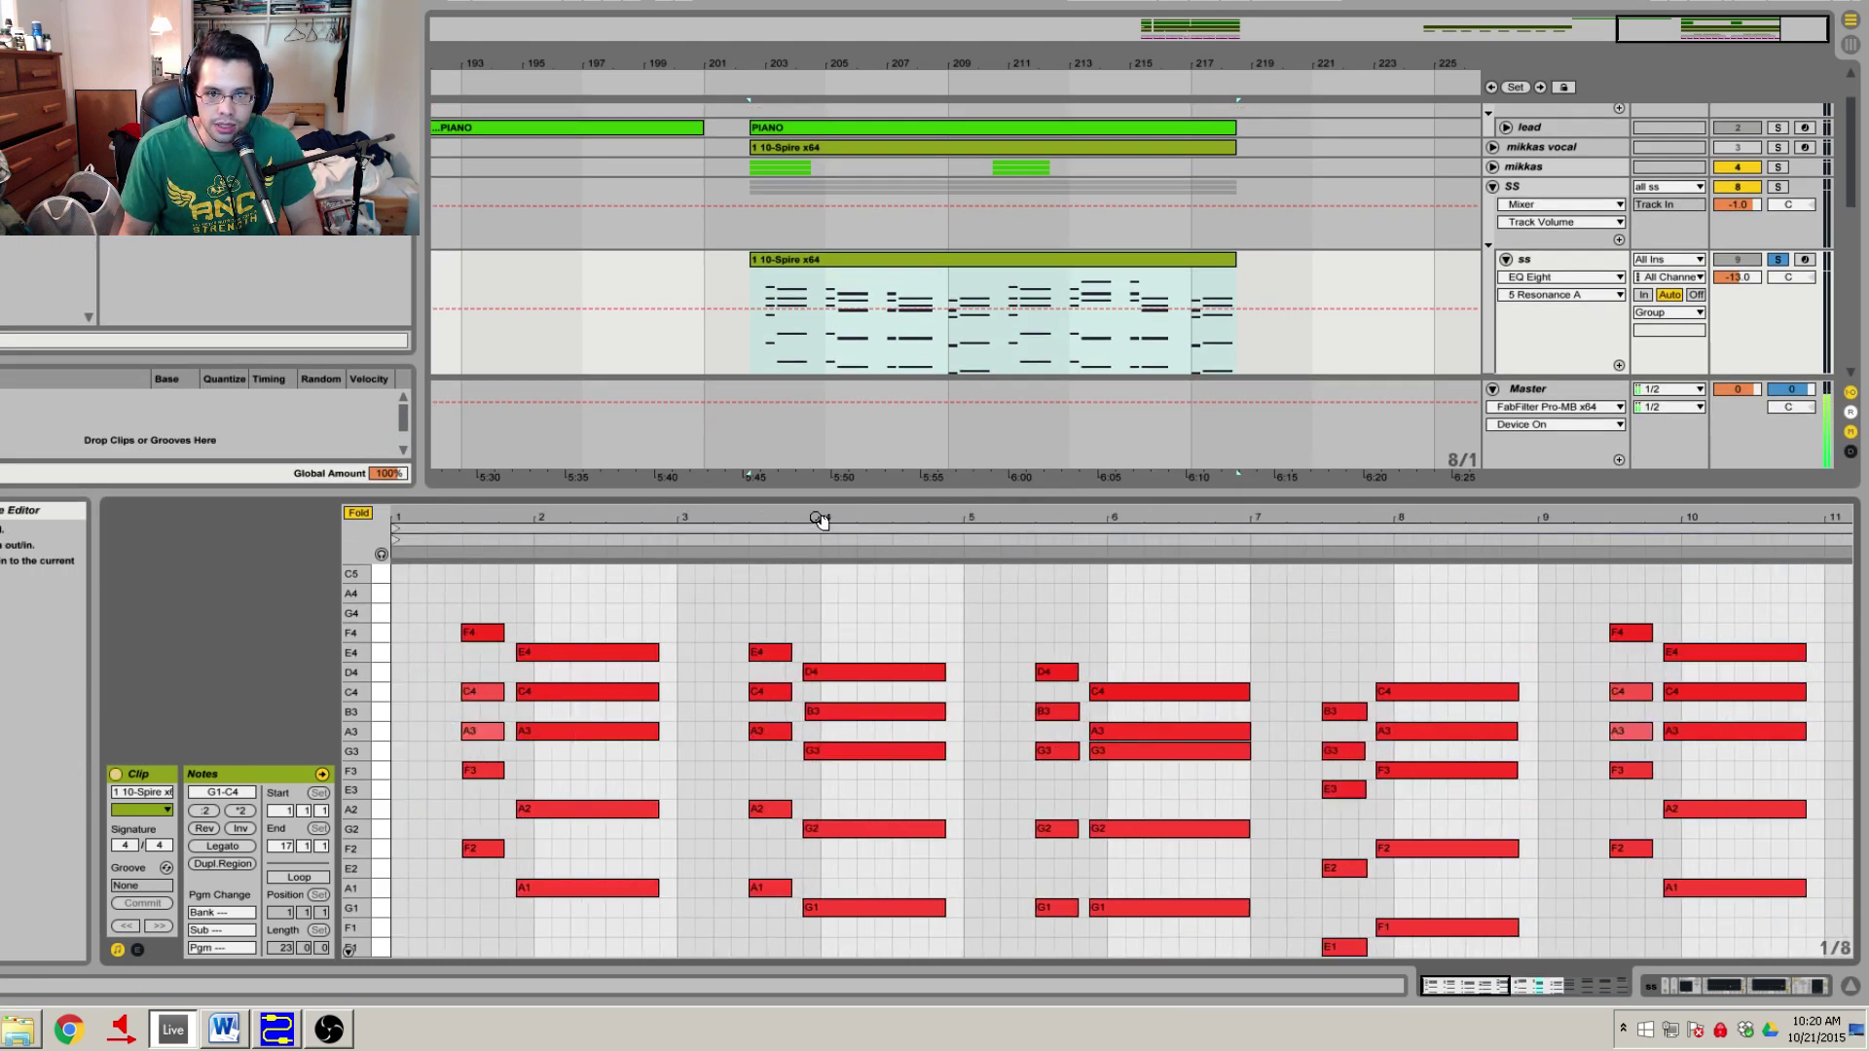
left_click_drag(821, 520, 822, 476)
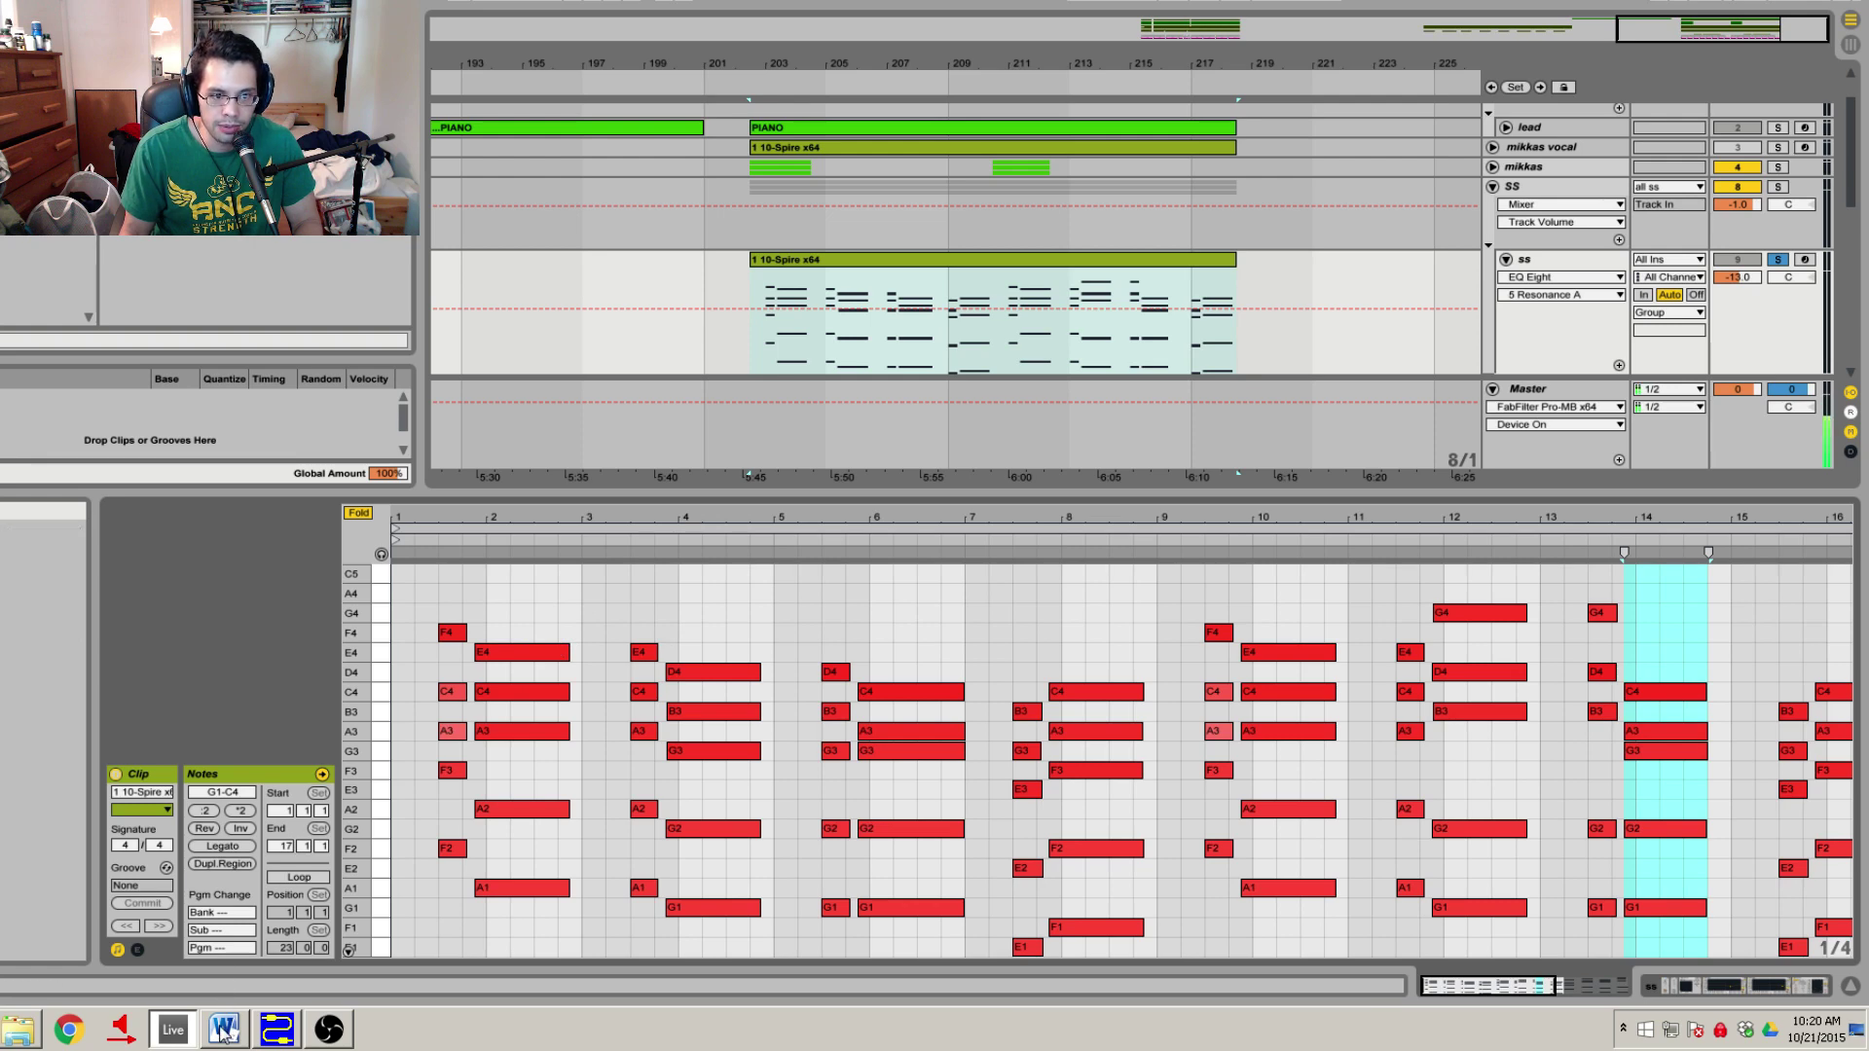
Switch to the A MINOR CHORDS document in Word, highlight all seven triads for comparison, and minimise it.
left_click(222, 1032)
left_click_drag(1010, 779, 904, 420)
left_click(1151, 618)
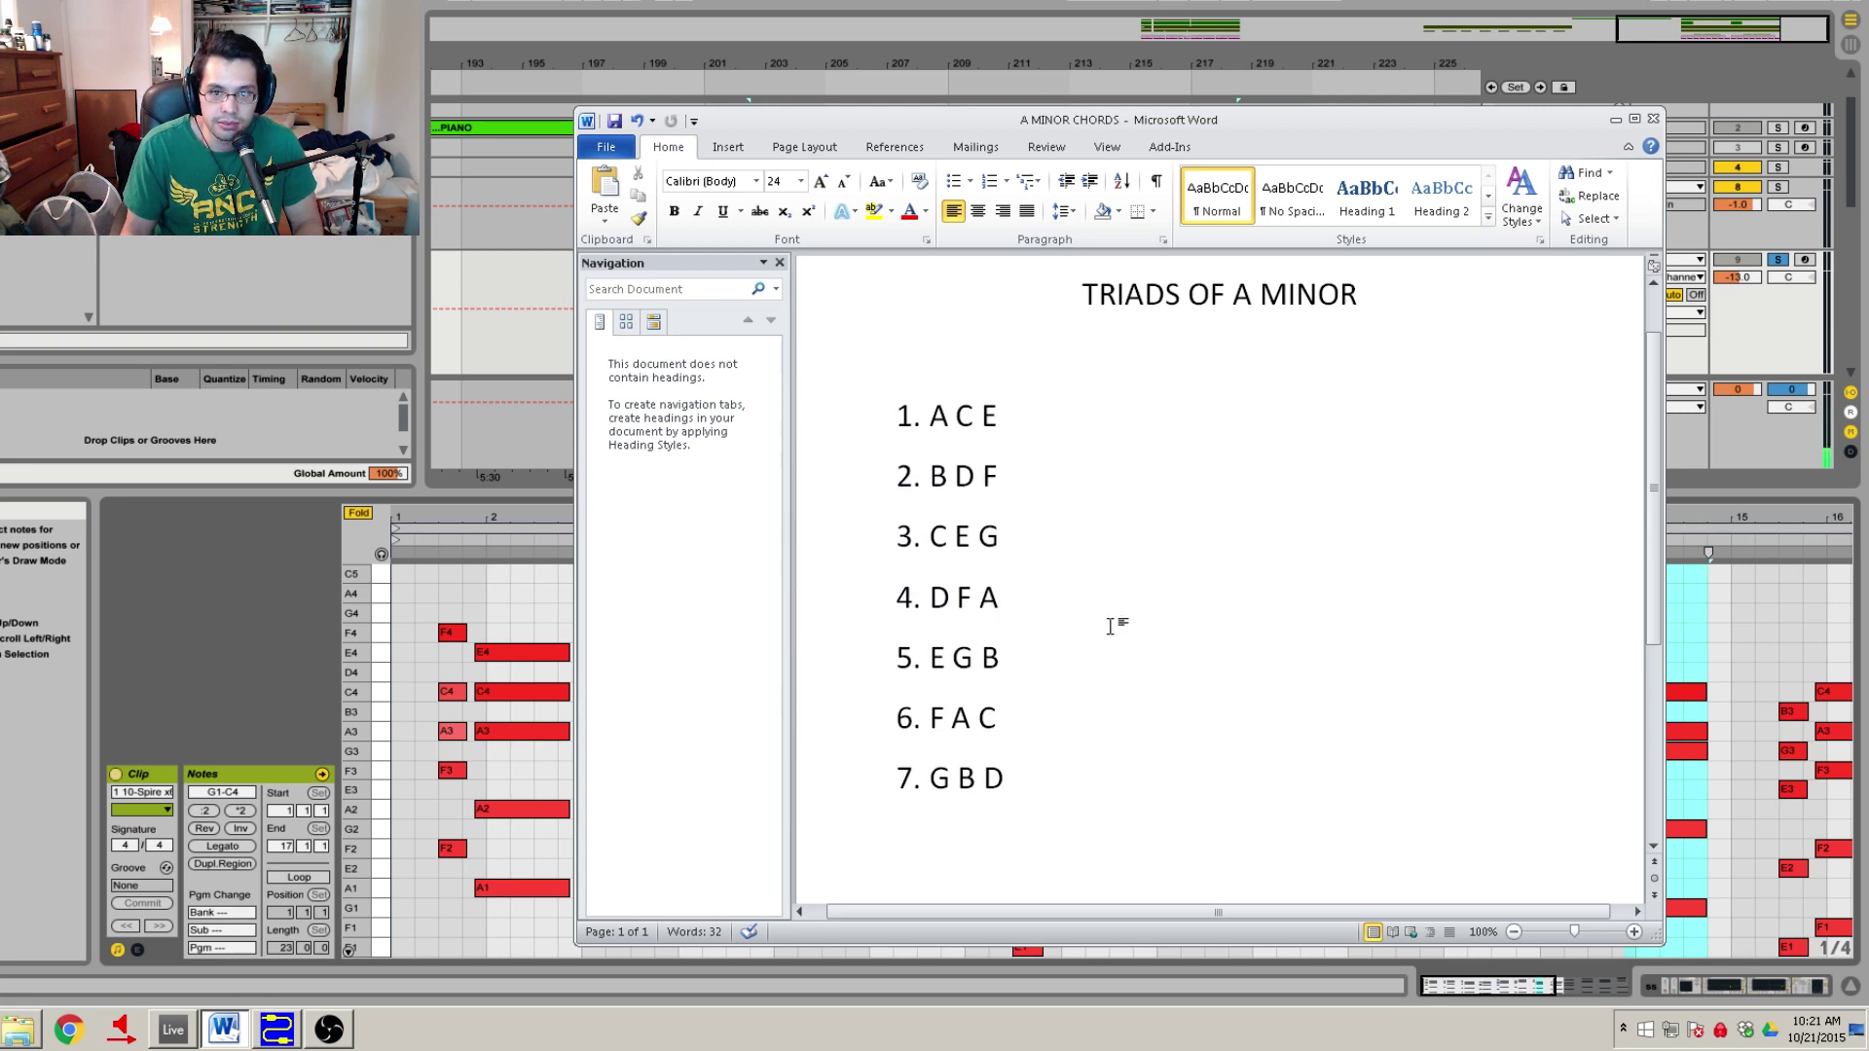
left_click(1615, 121)
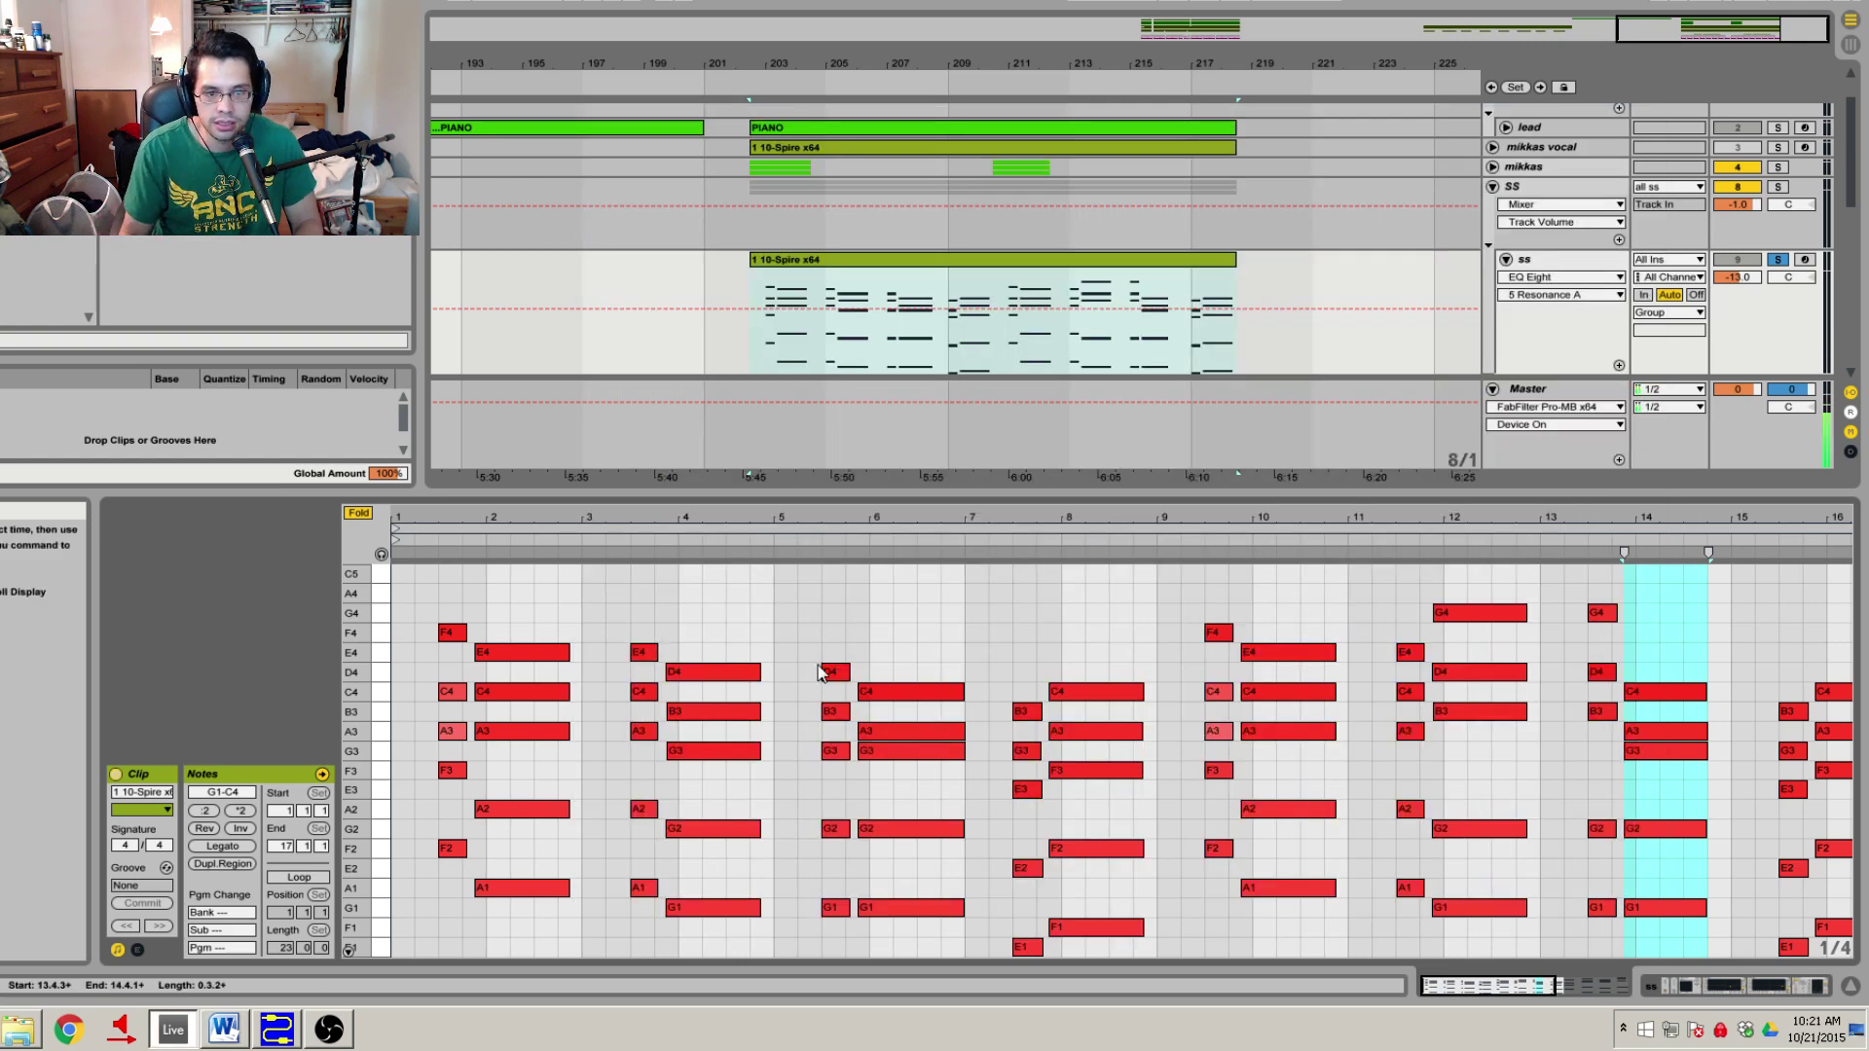
Play back the soloed ss clip to listen to its chord progression while following the notes.
left_click_drag(626, 521, 623, 513)
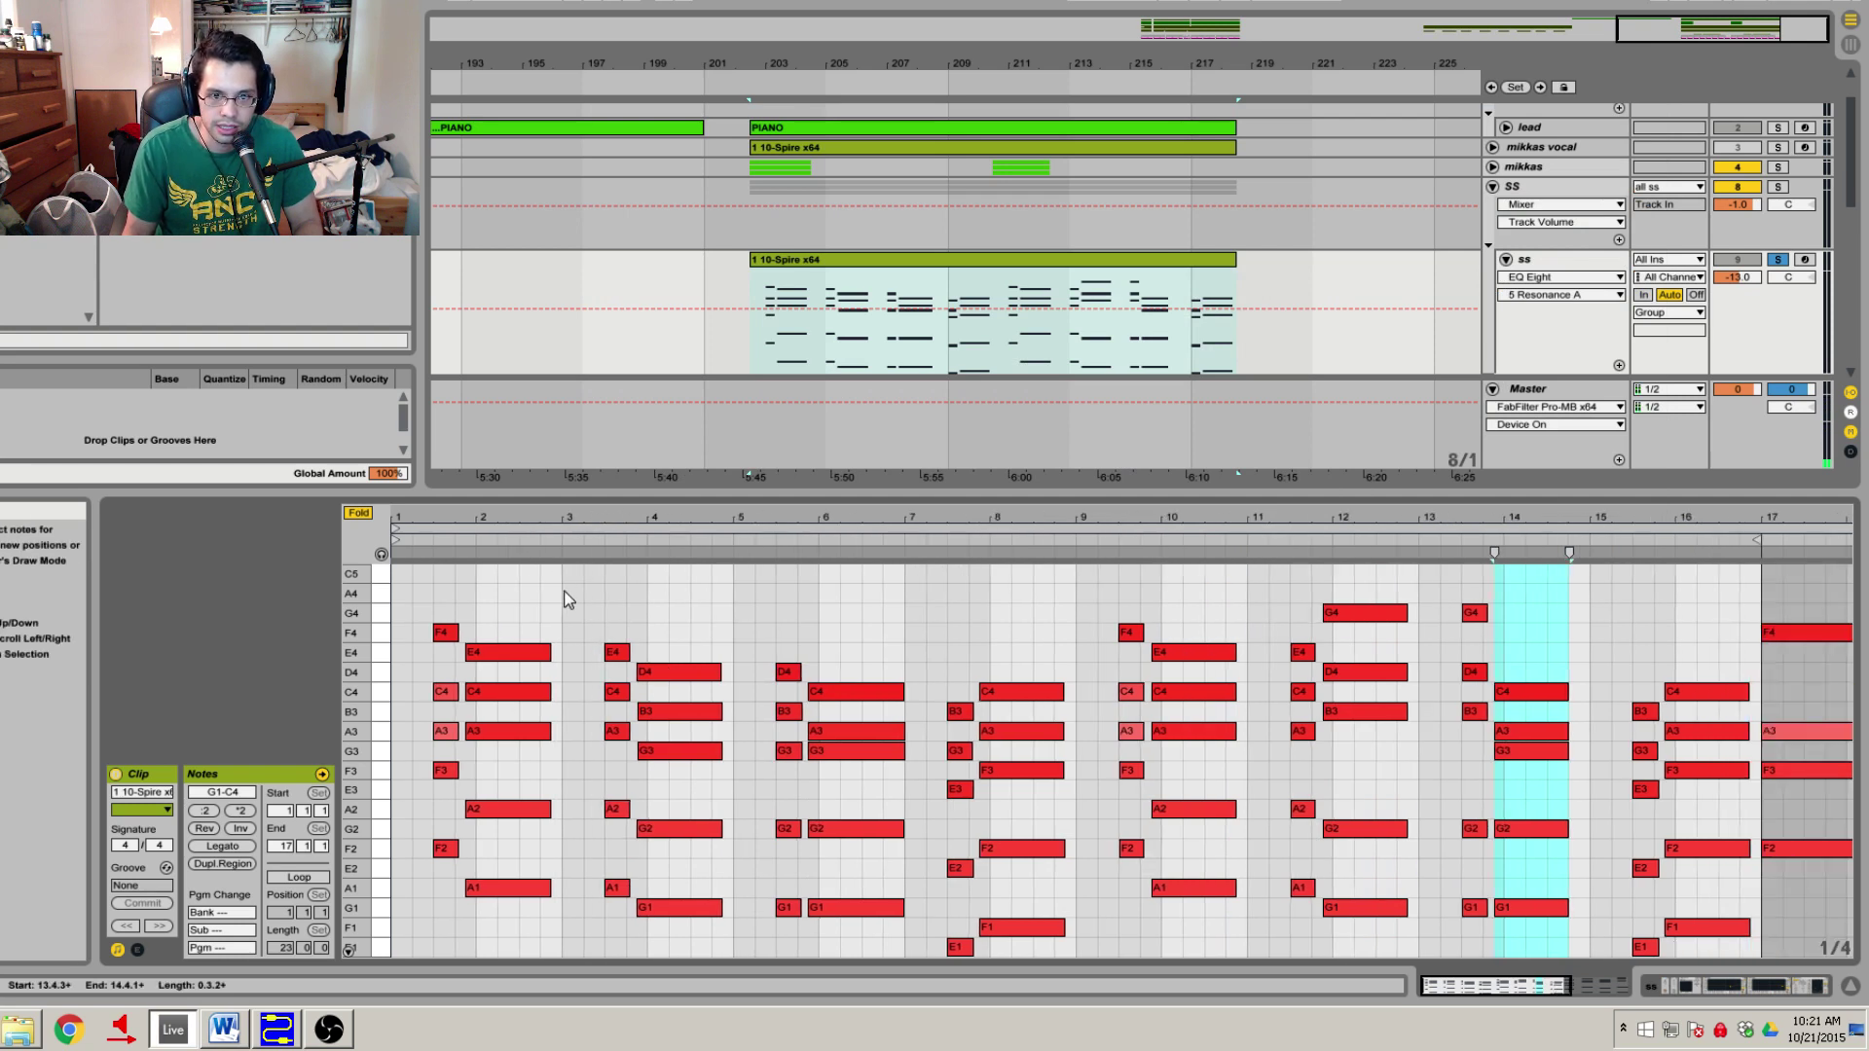
key("space")
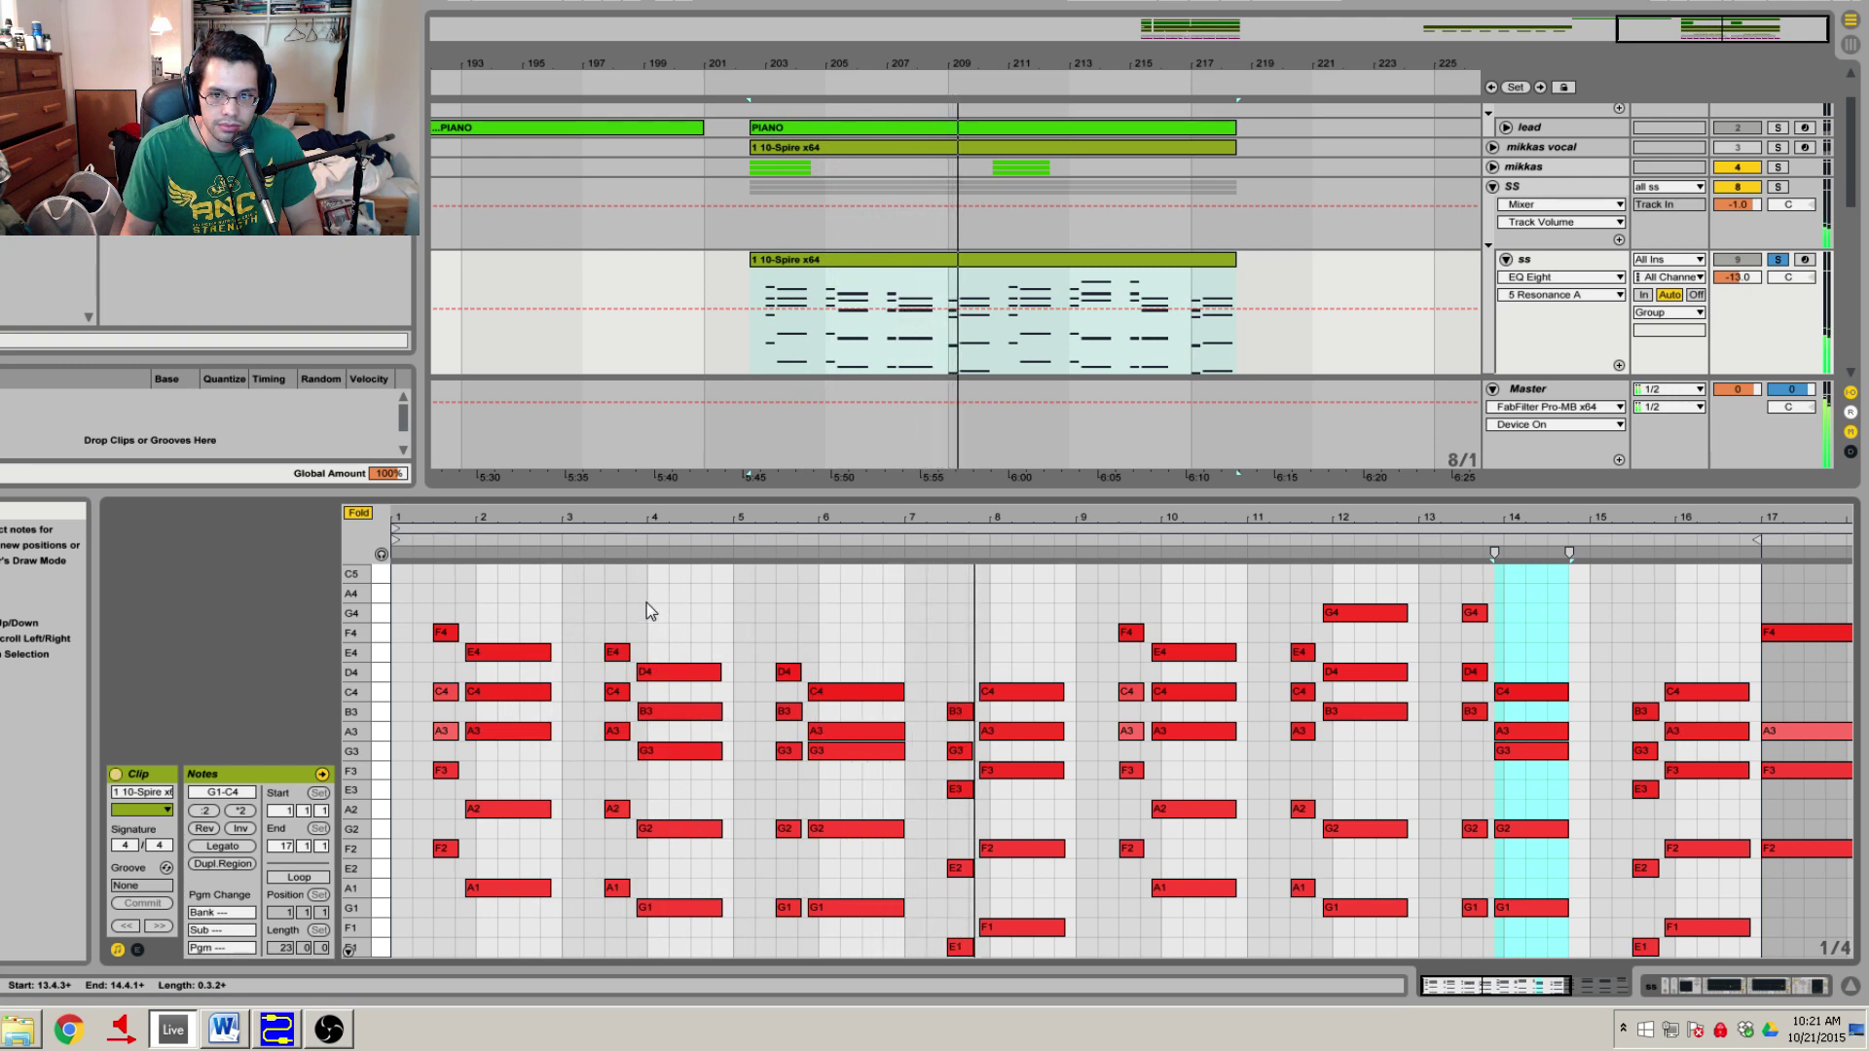
left_click_drag(1035, 517, 905, 577)
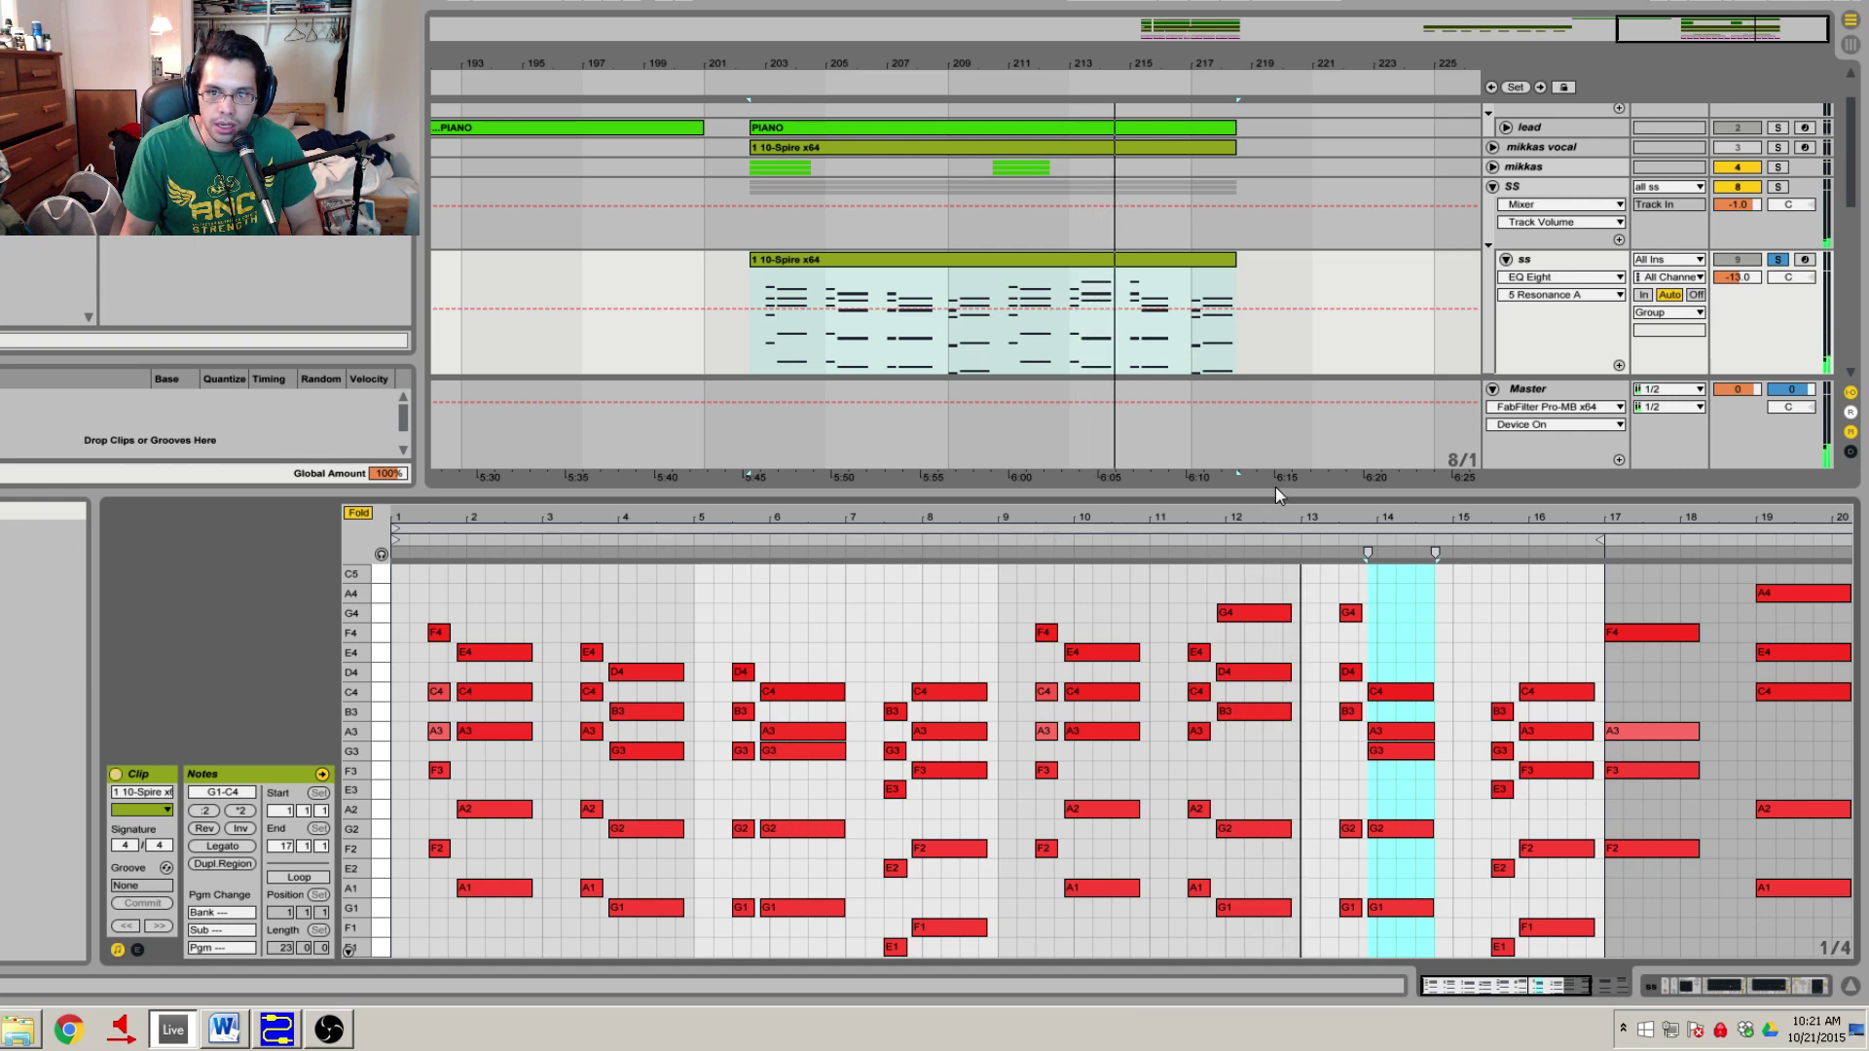
Shrink the note editor and delete the second and third ss tracks from the SS group.
left_click_drag(1270, 494, 1270, 604)
scroll(1284, 312, "up", 3)
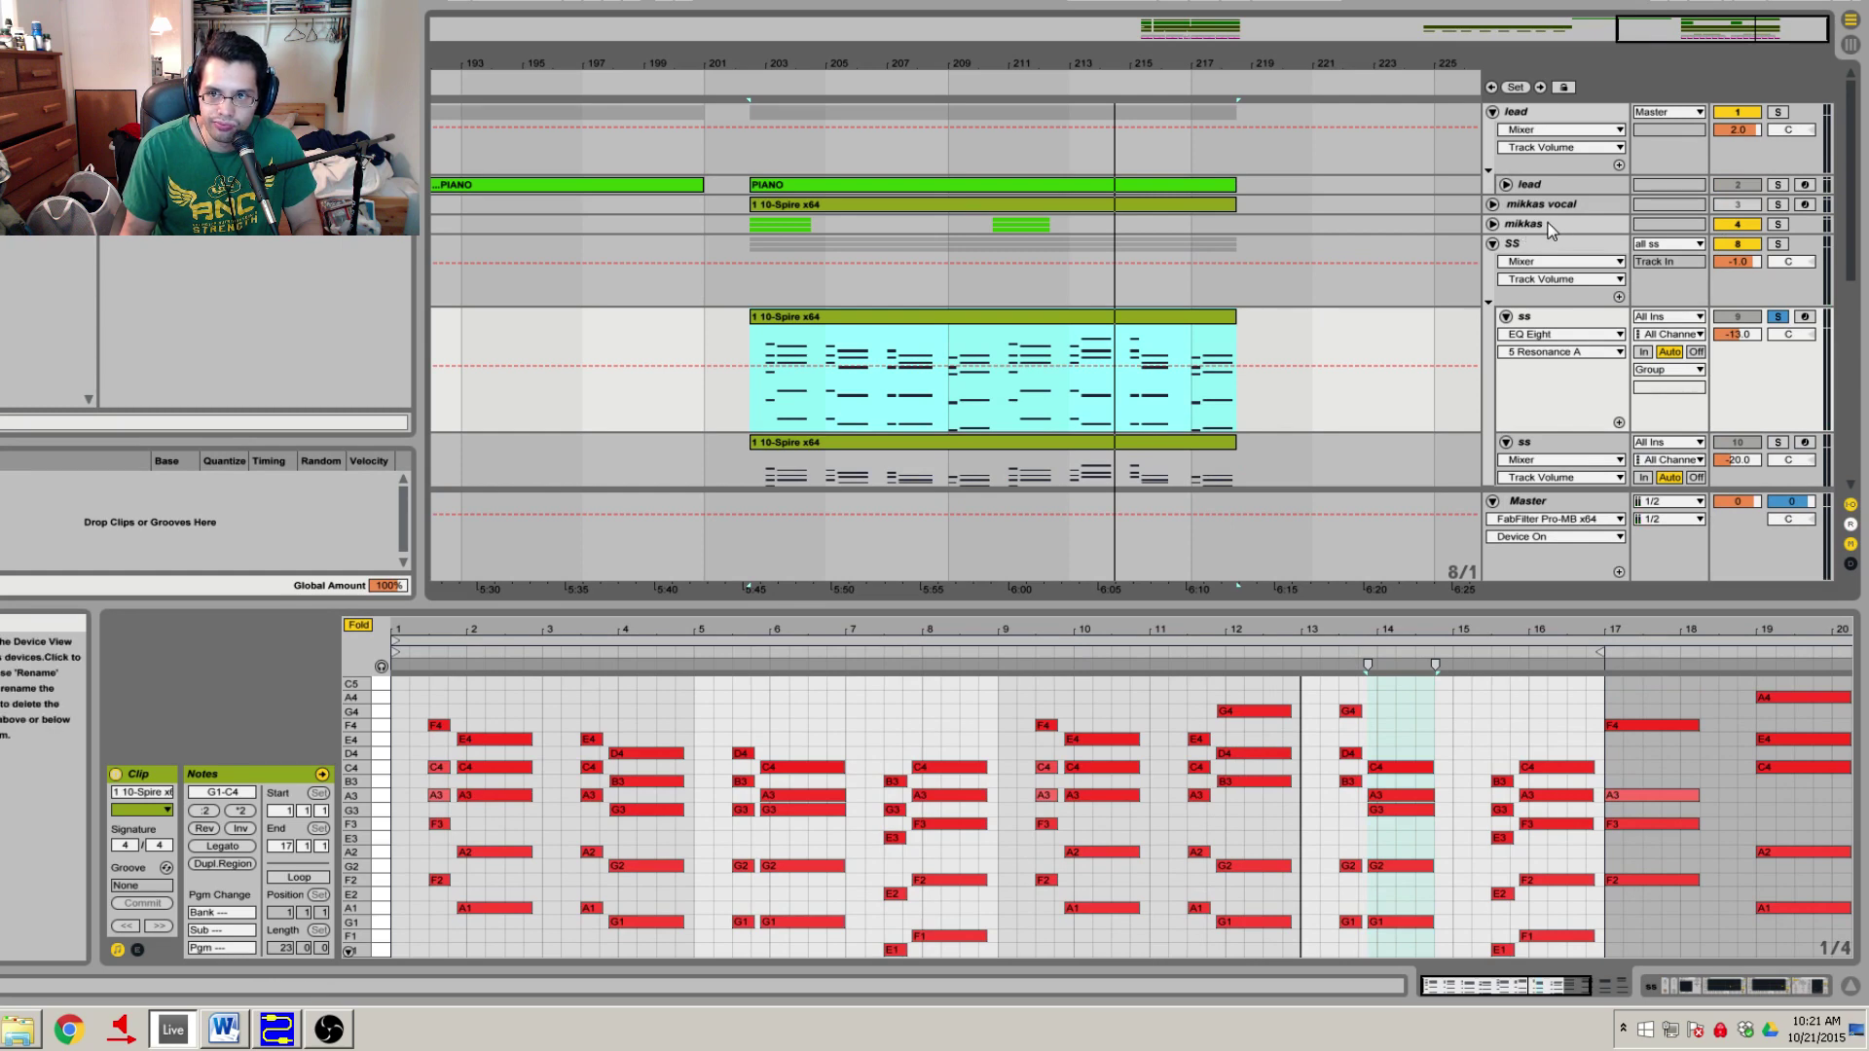
scroll(1425, 268, "down", 6)
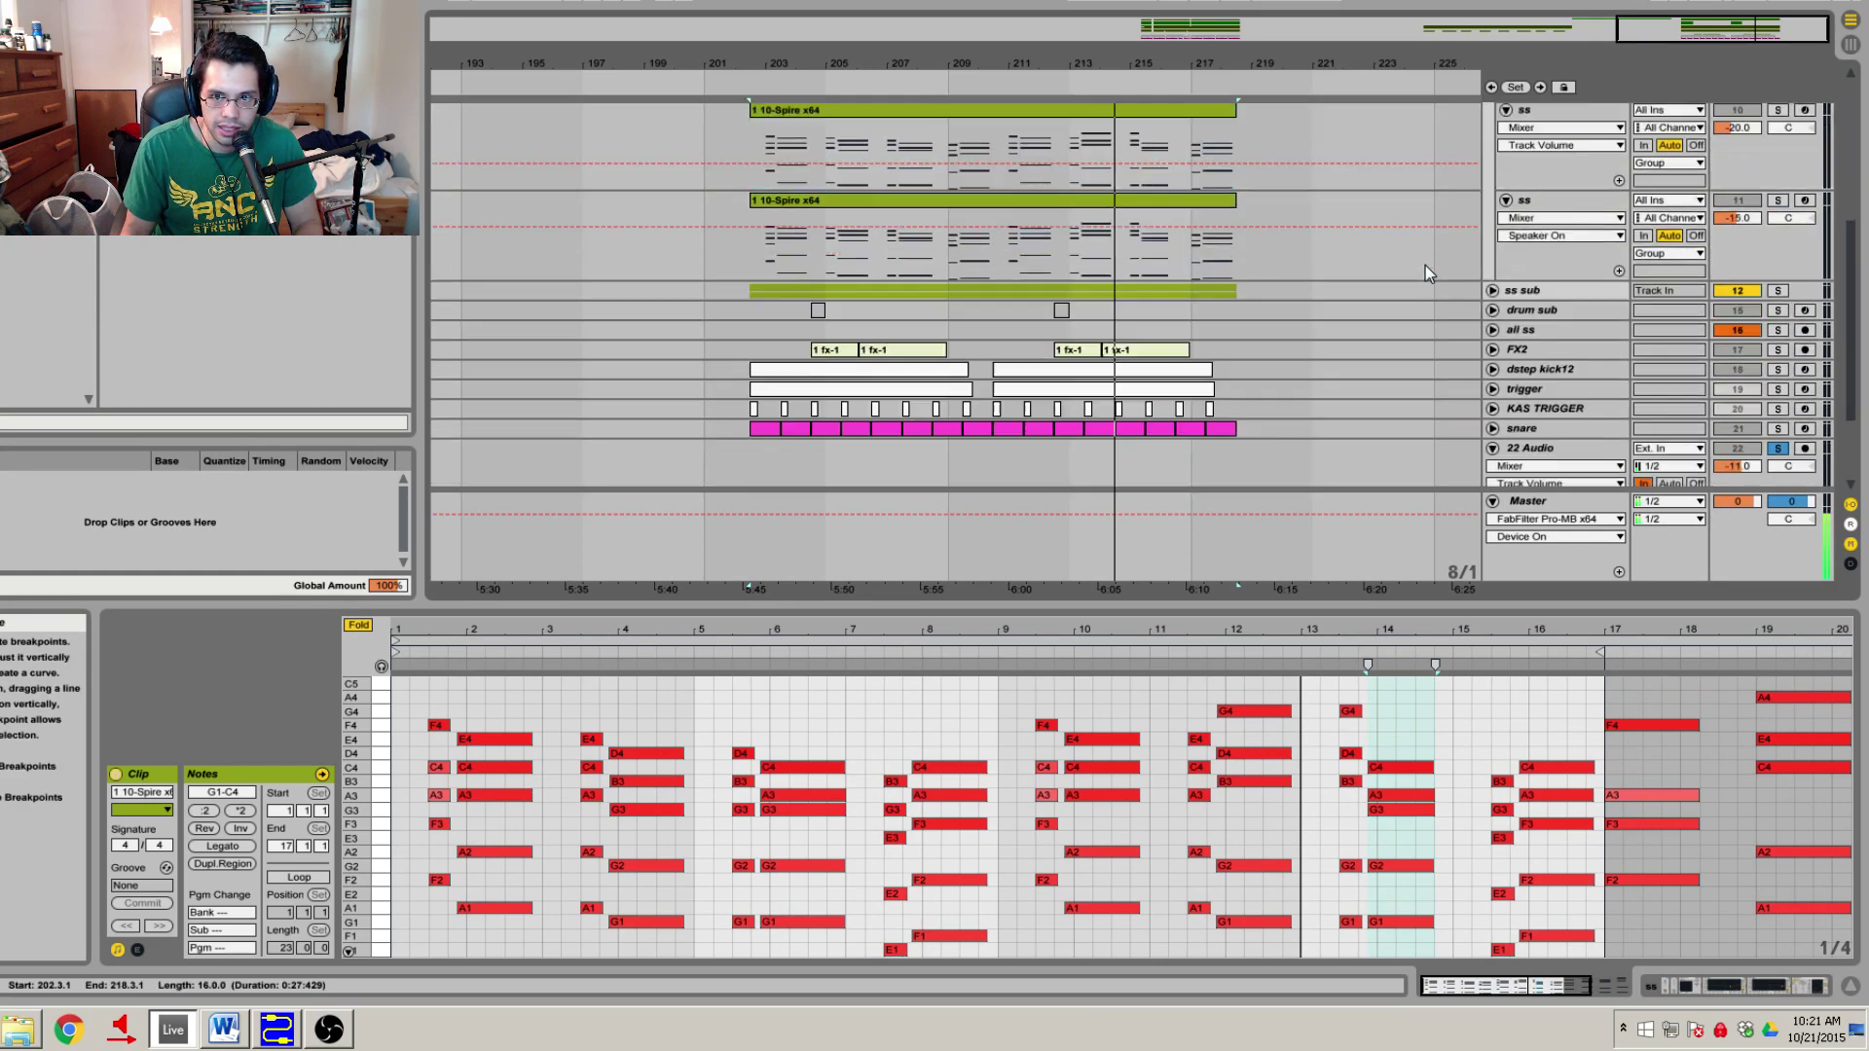
scroll(1425, 272, "down", 1)
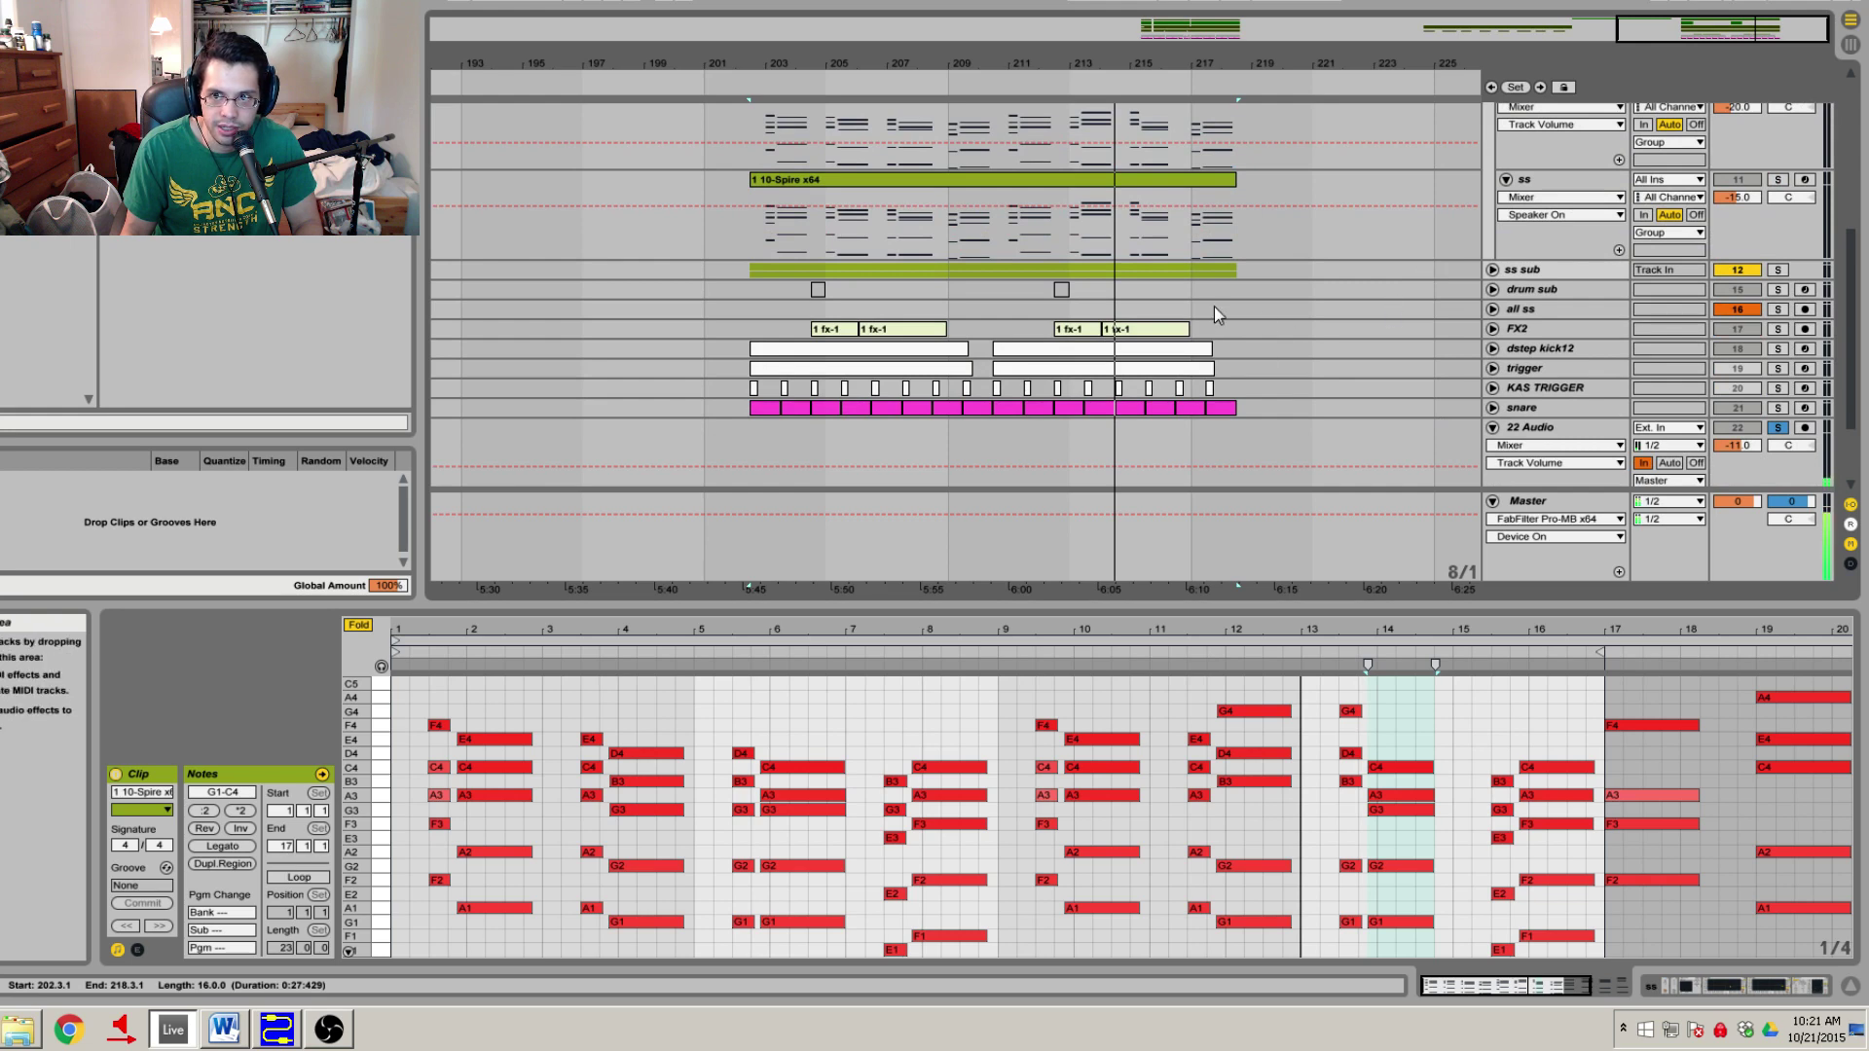
scroll(1265, 321, "up", 2)
scroll(1293, 401, "up", 3)
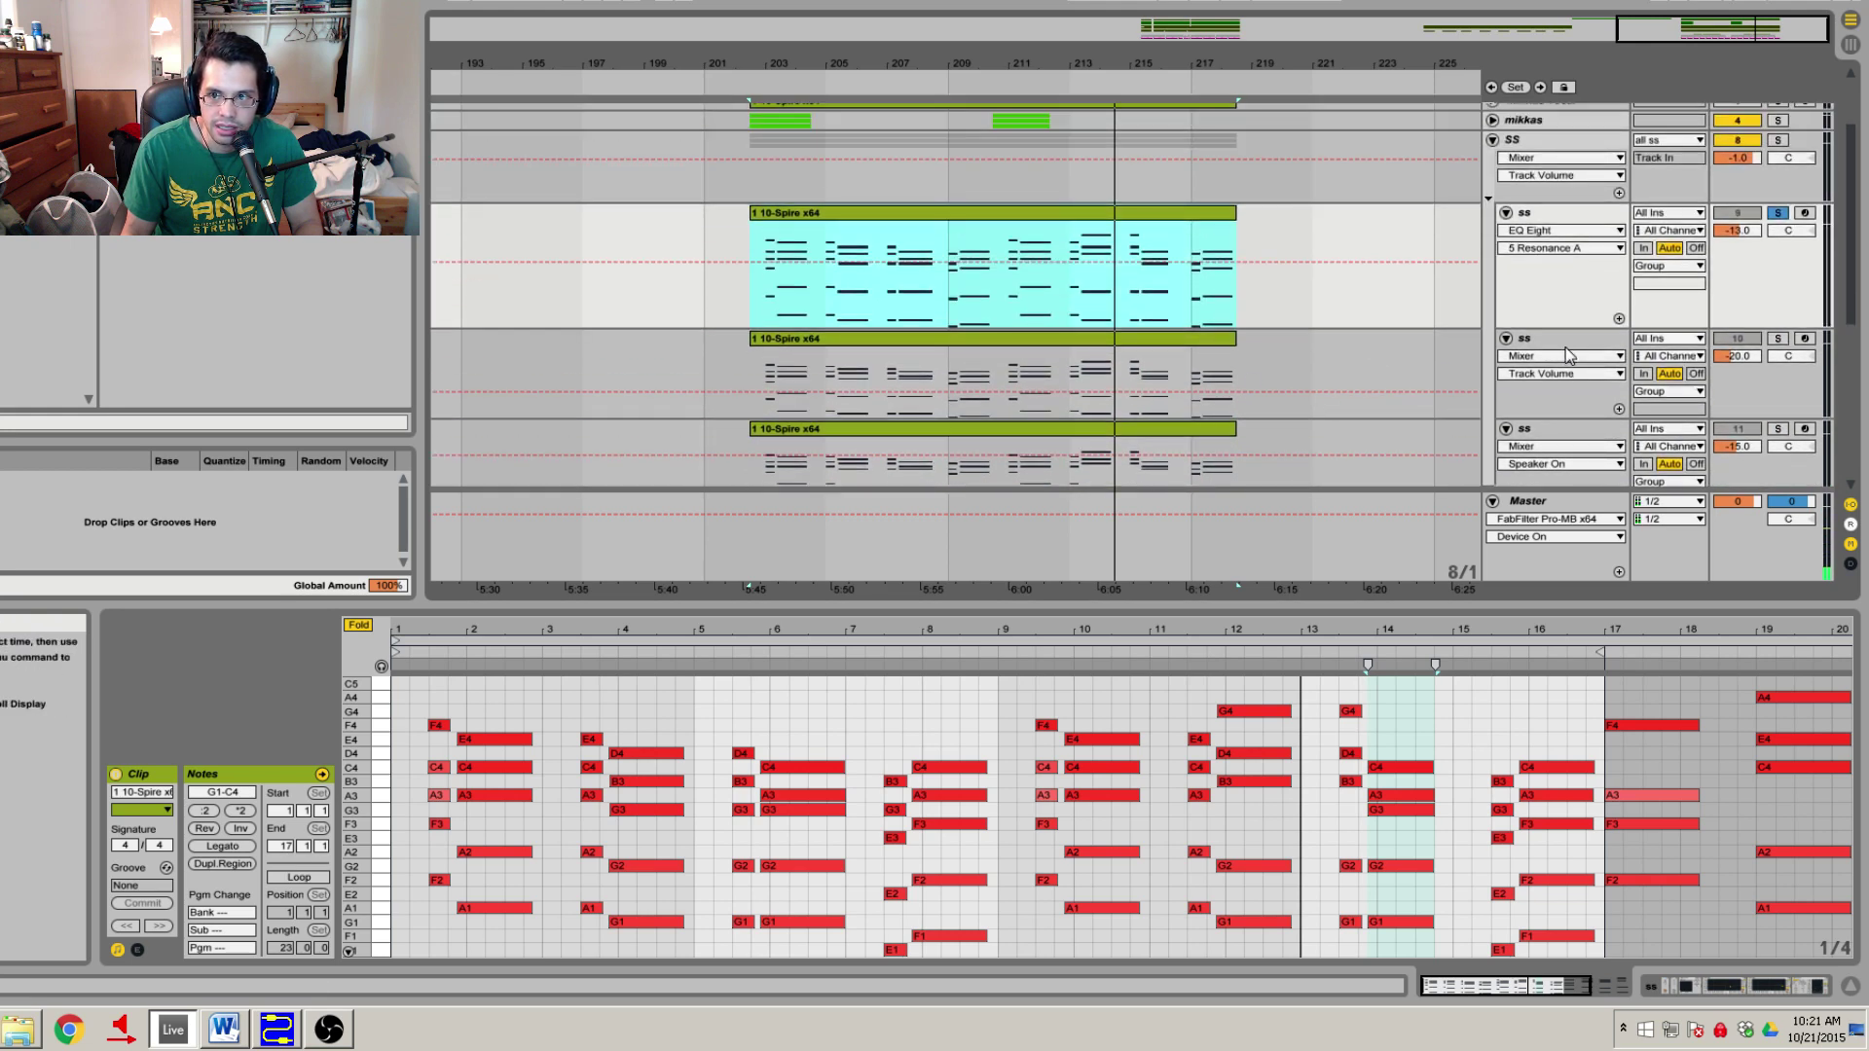
left_click(1570, 389)
left_click(1552, 432, "shift")
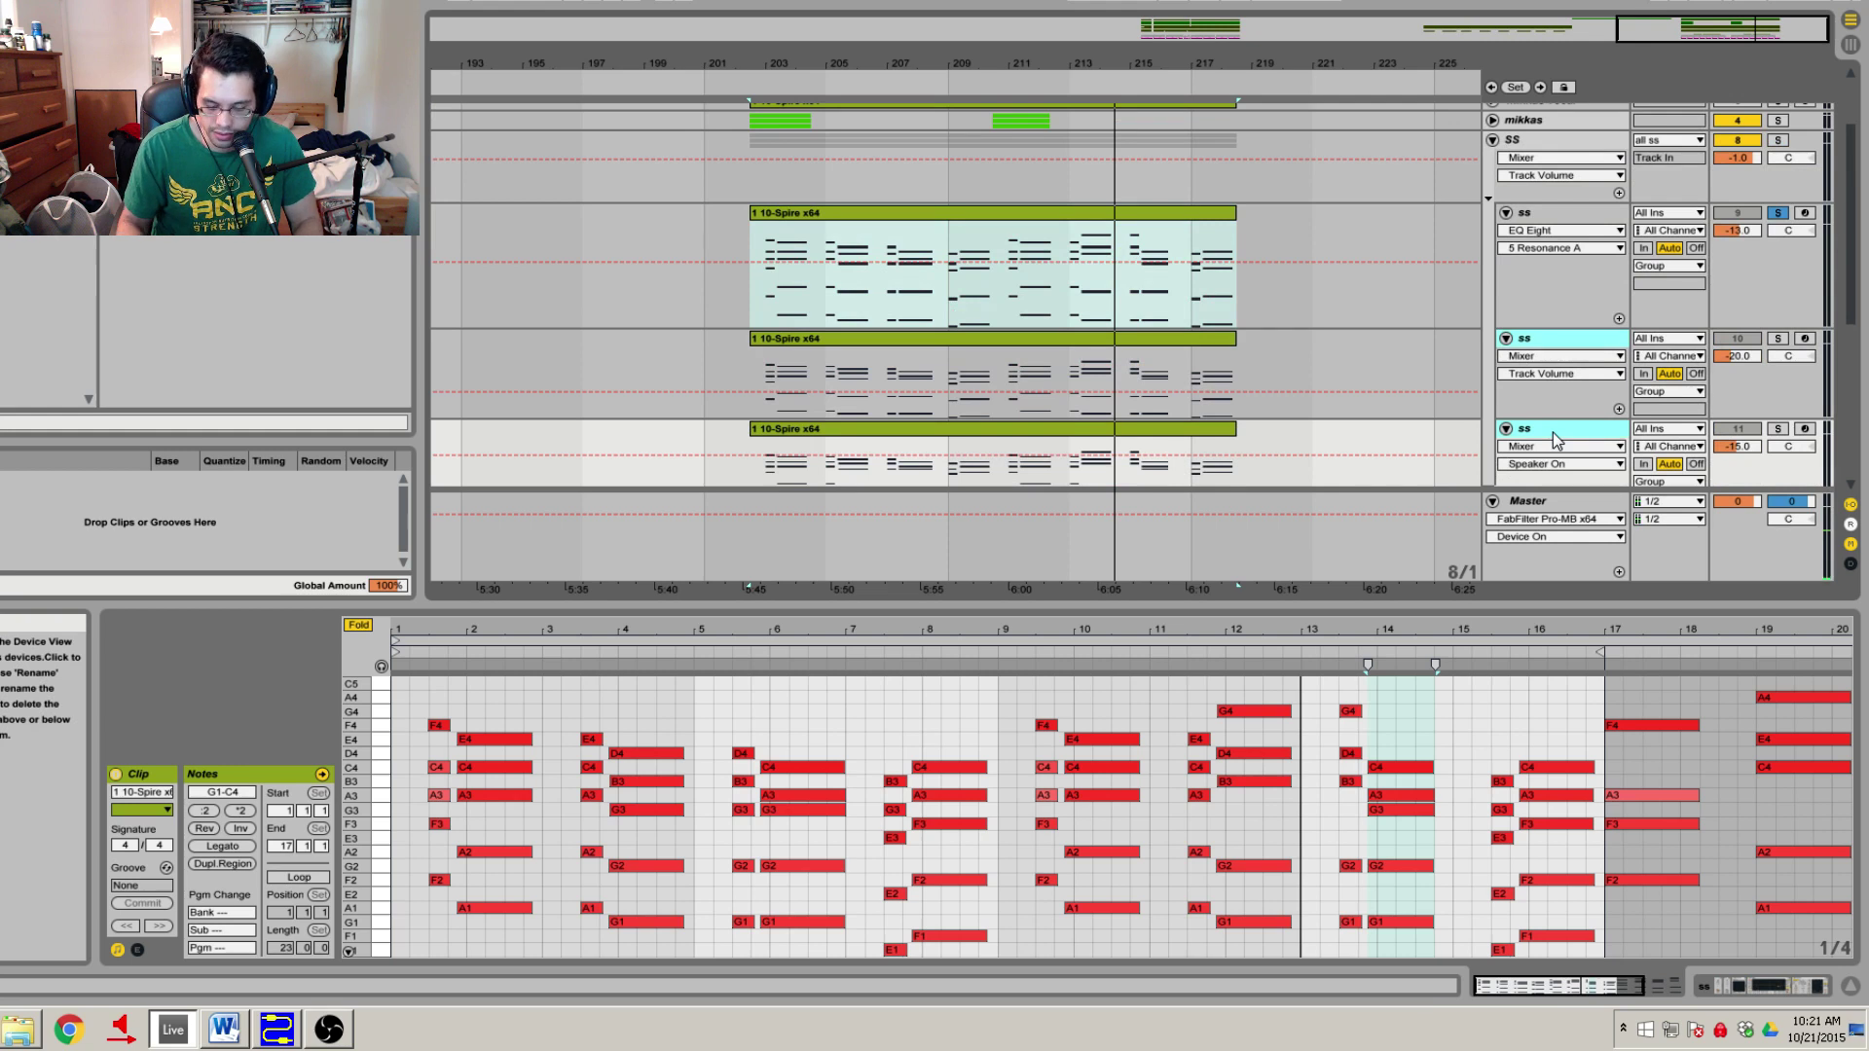
key("ctrl+z")
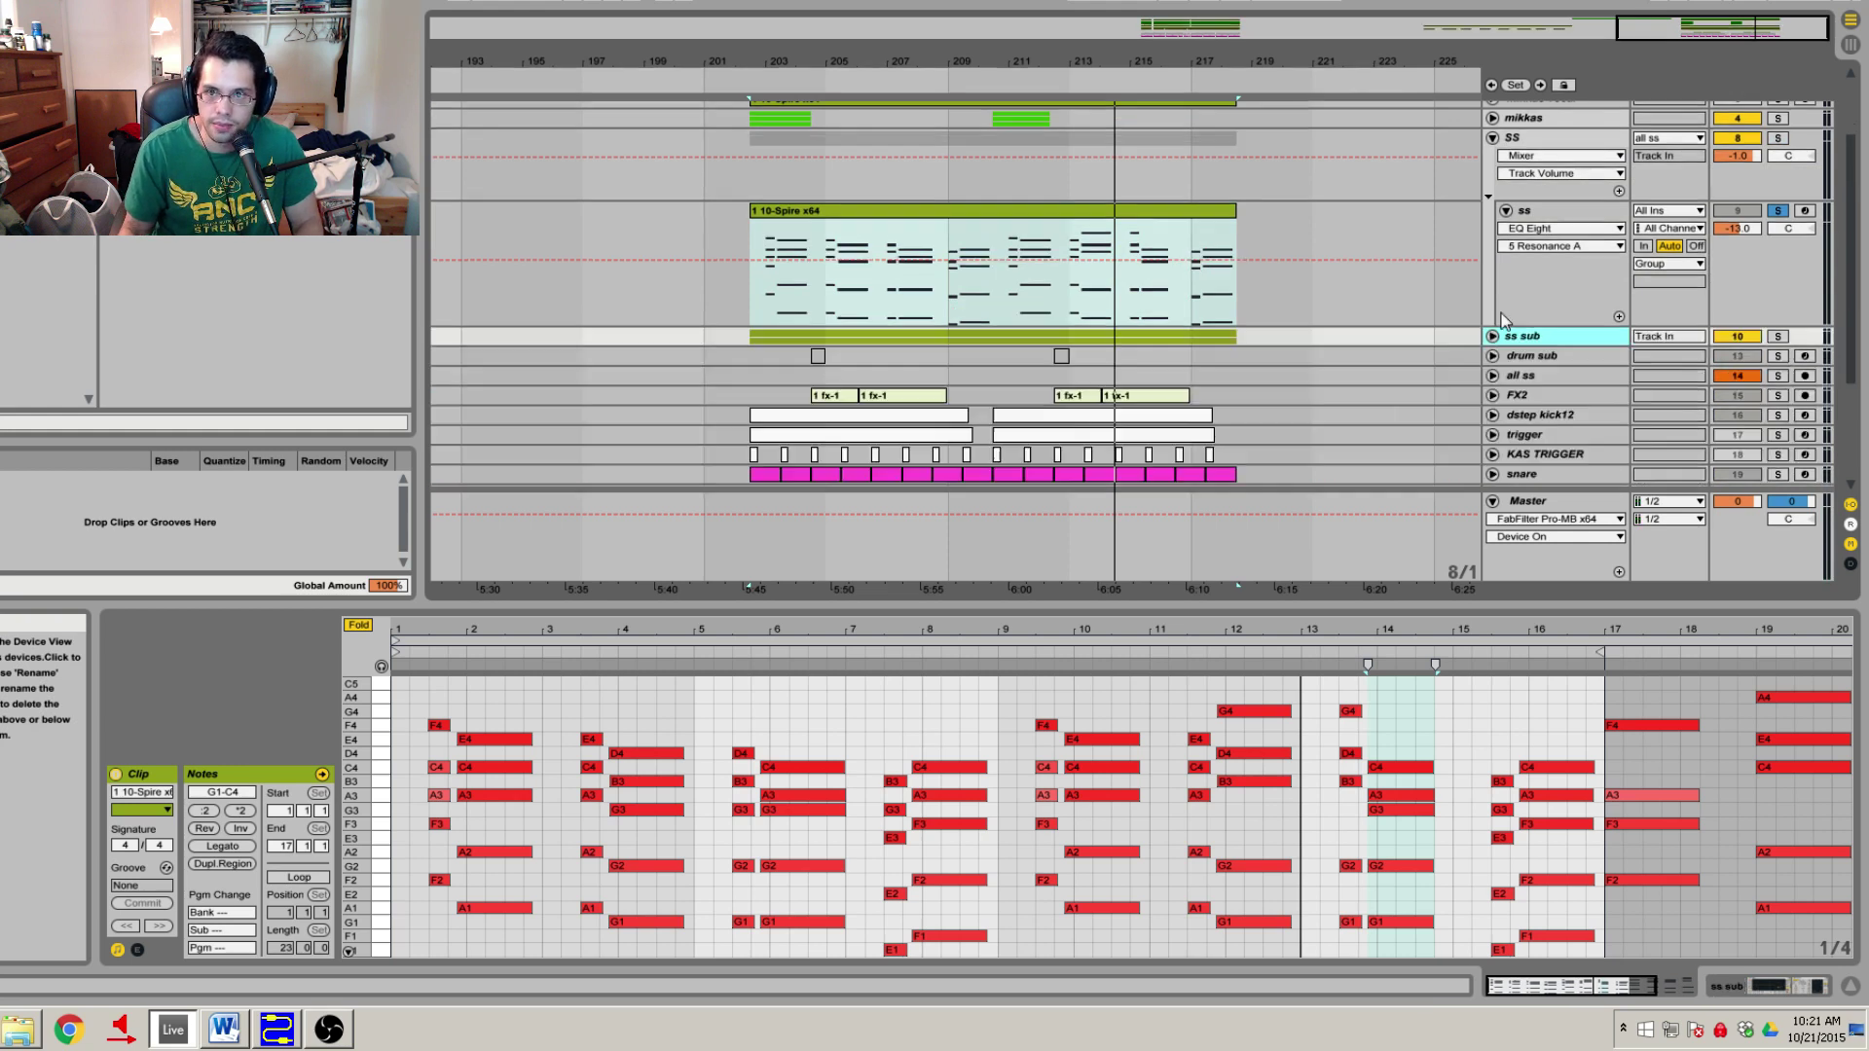
Select the remaining ss track and examine the chords in its clip's first eight bars in an enlarged note editor.
left_click(1569, 226)
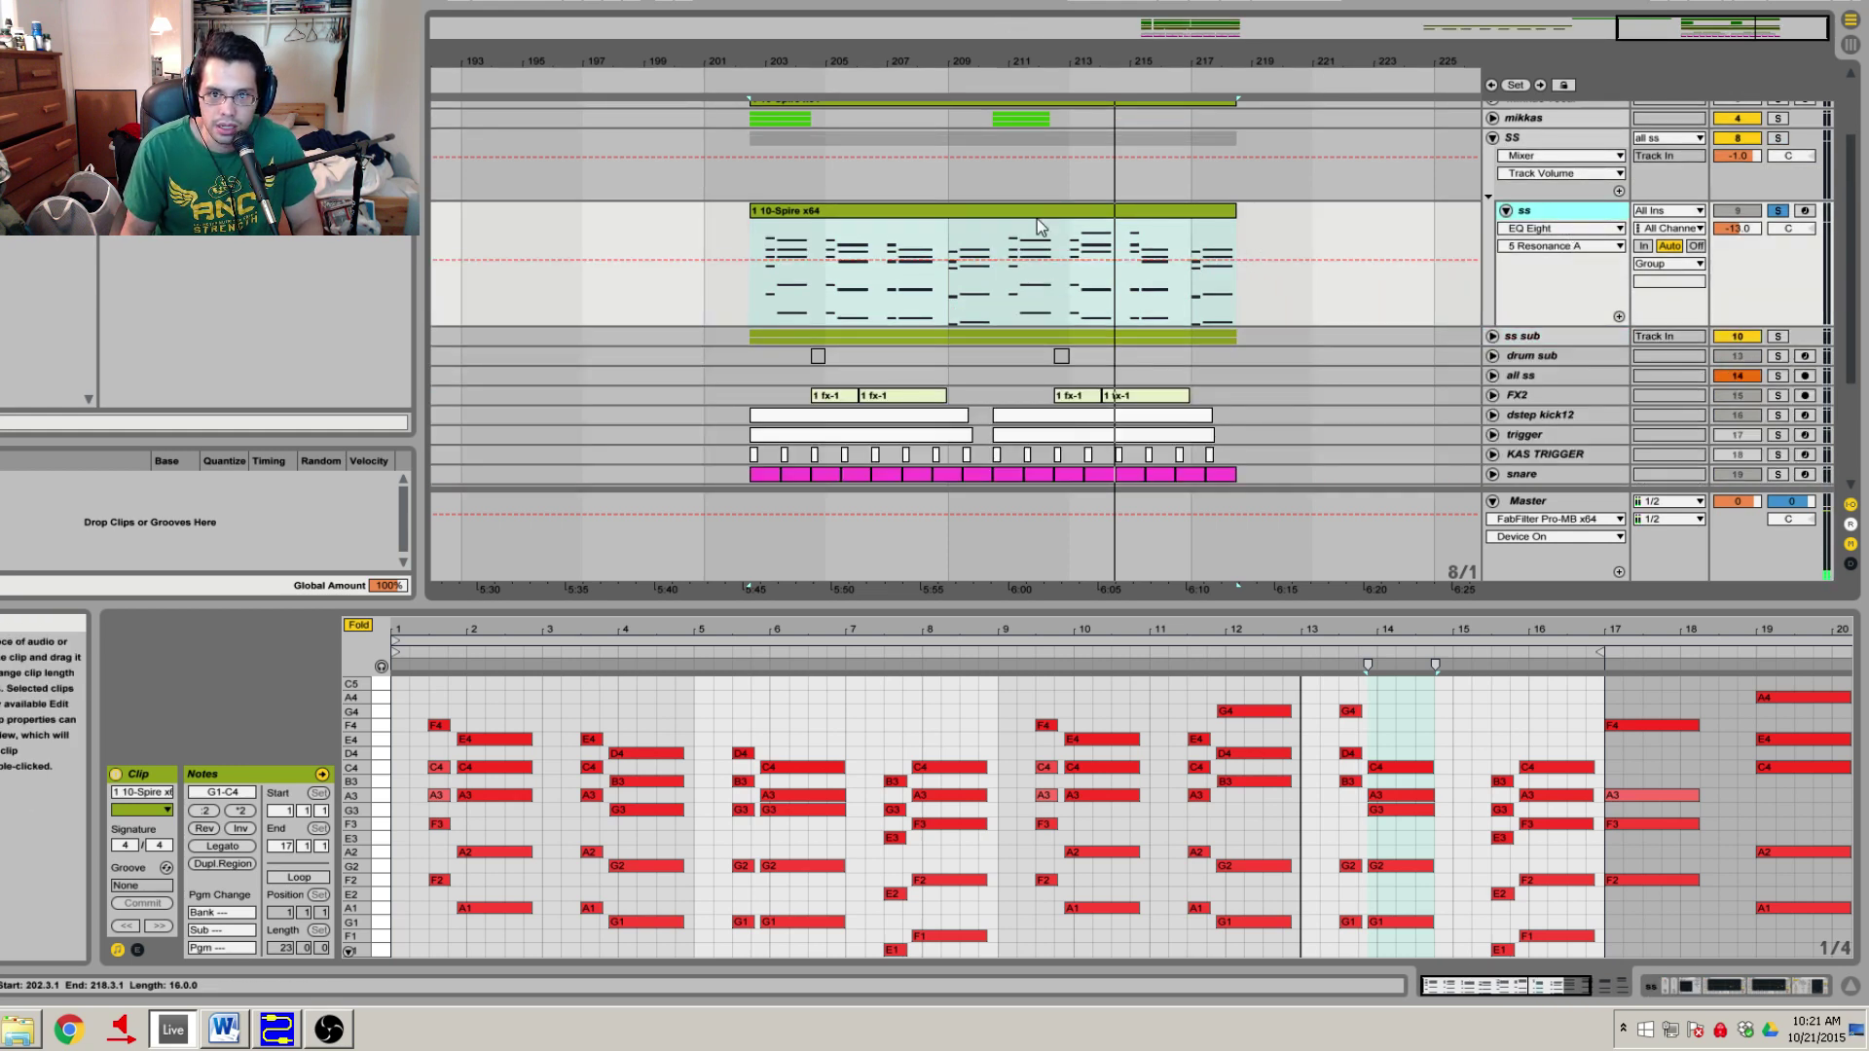
left_click_drag(915, 609, 915, 441)
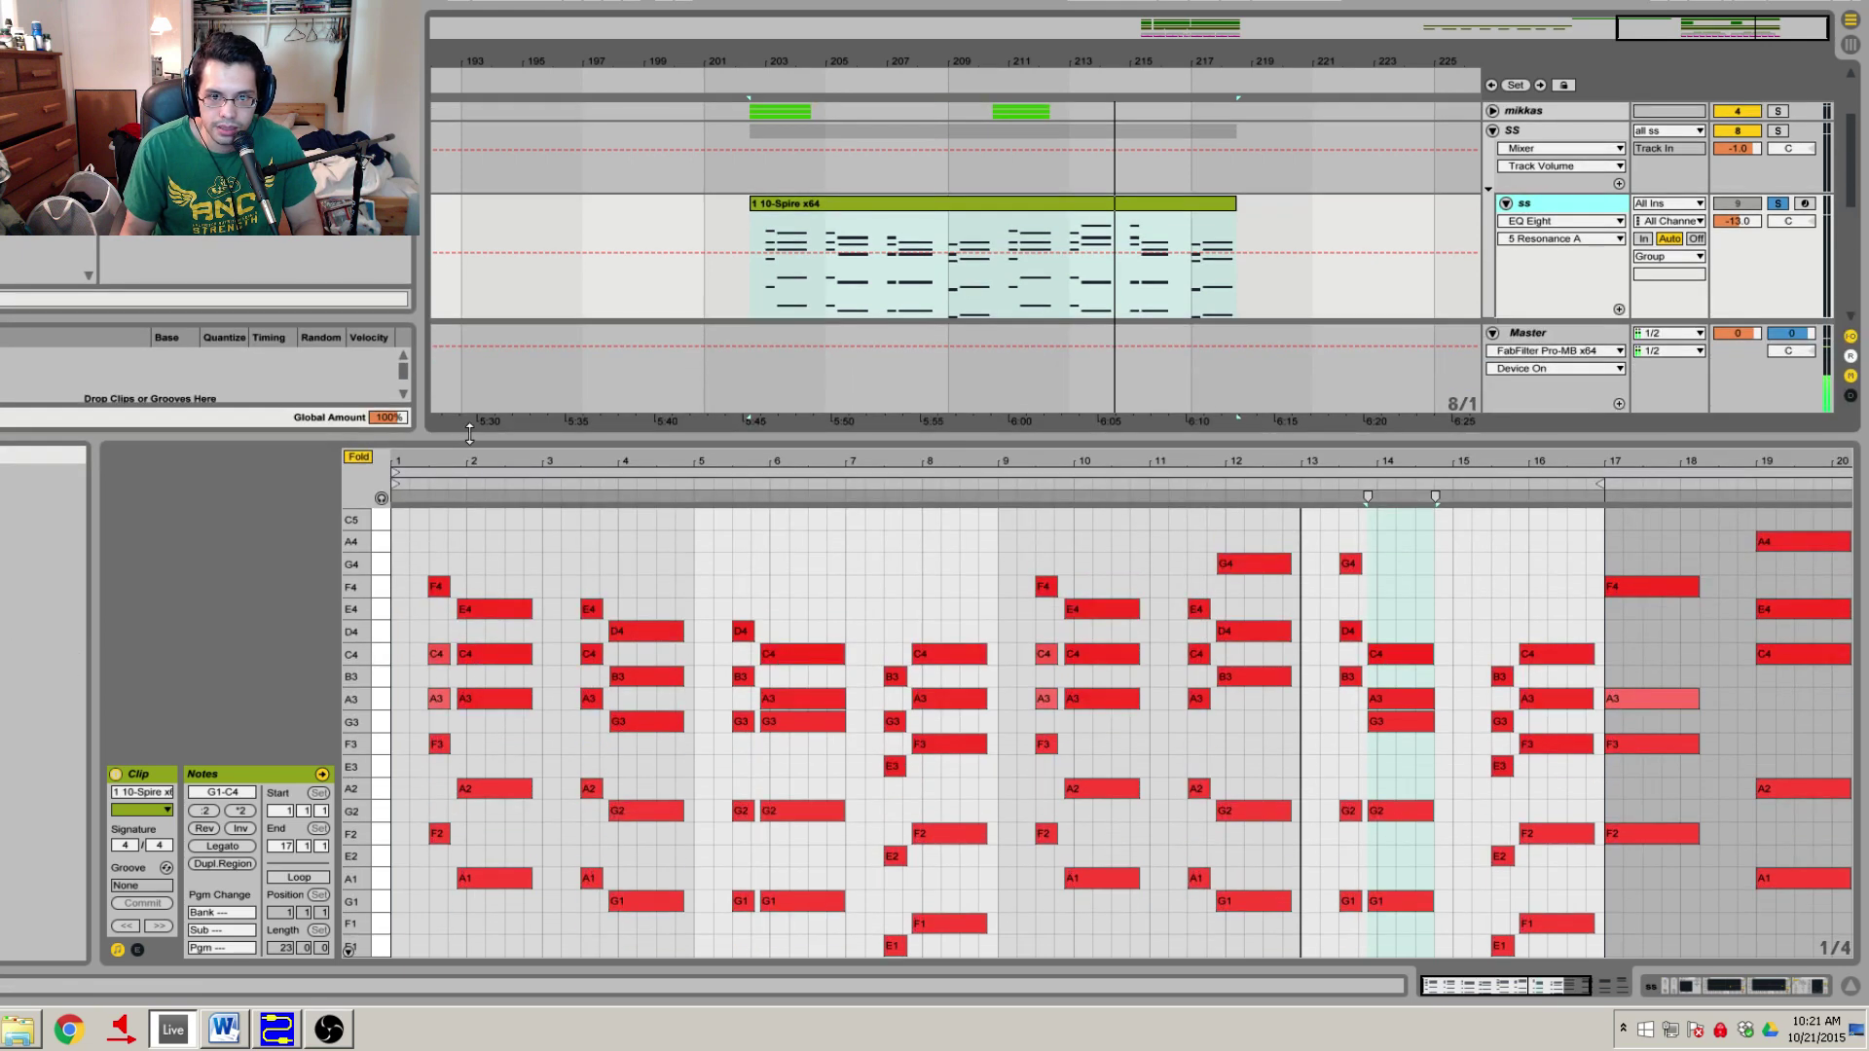
left_click_drag(458, 472, 556, 464)
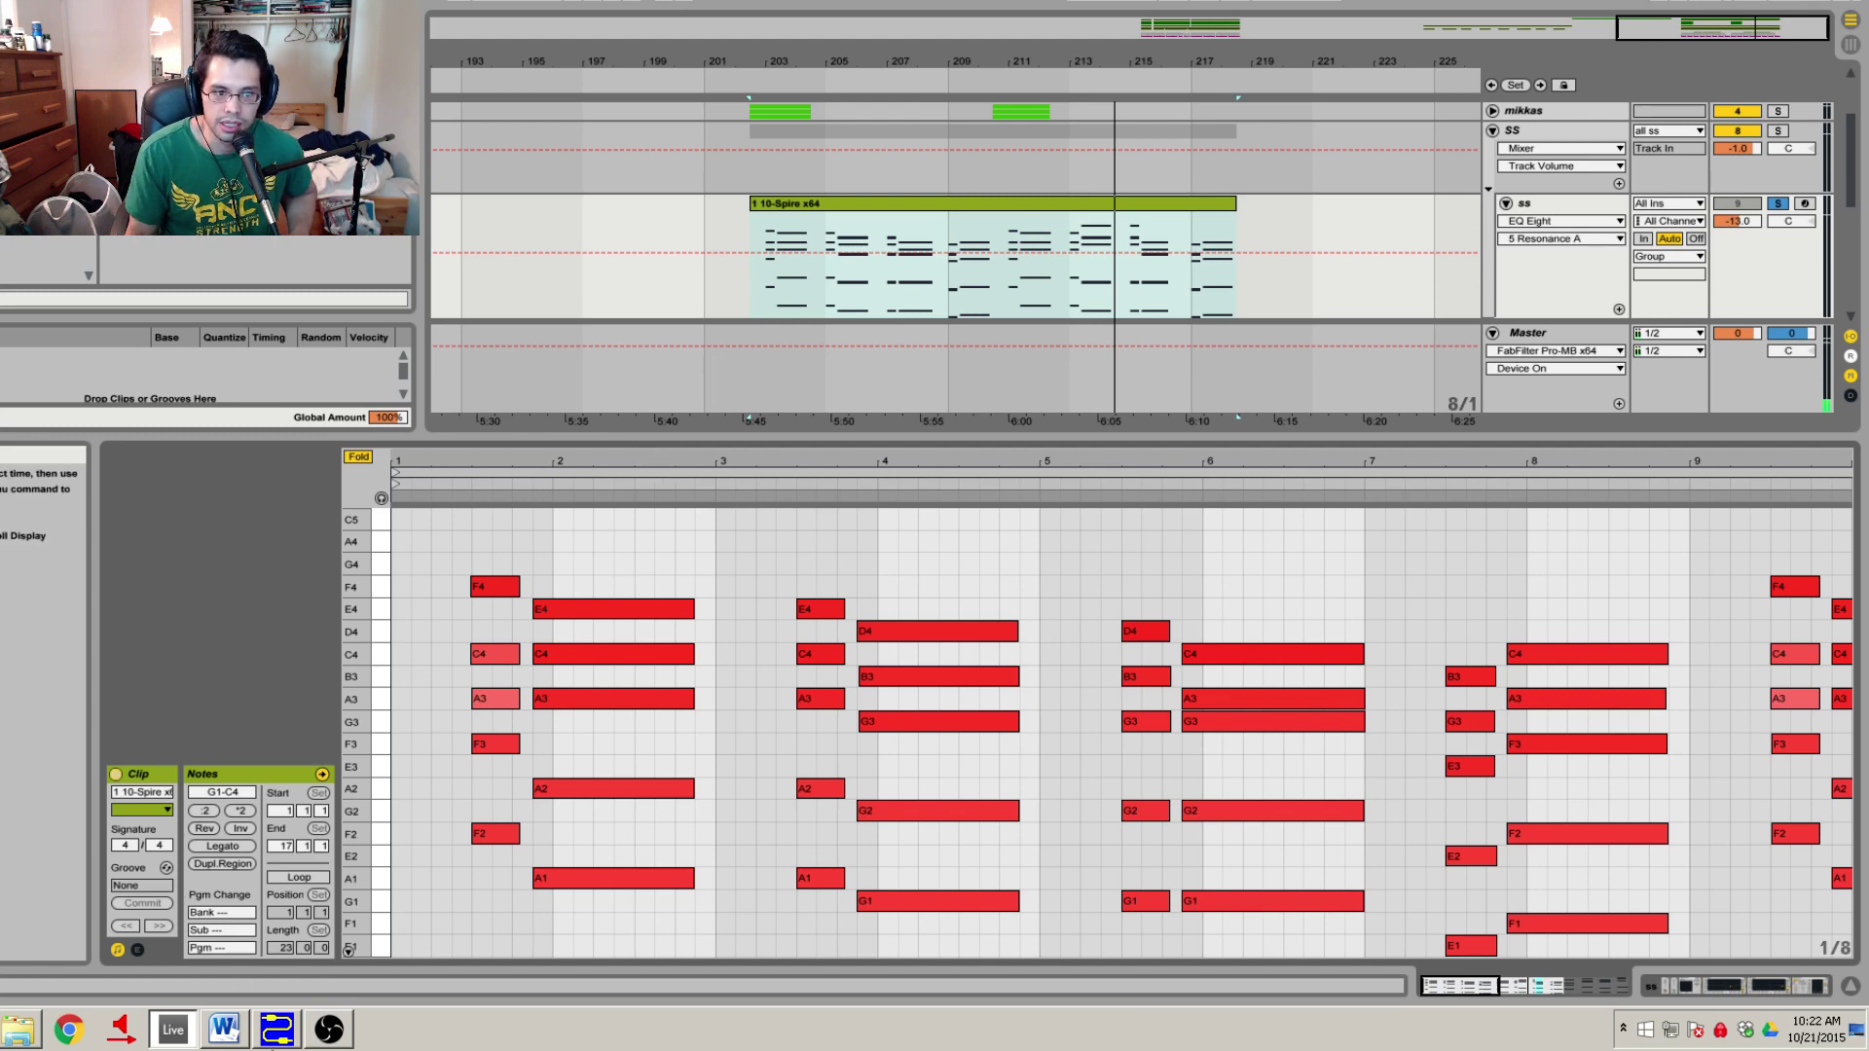
Check the triads in the A MINOR CHORDS document in Word, return to Live, and show the ss track's device chain.
left_click(236, 1018)
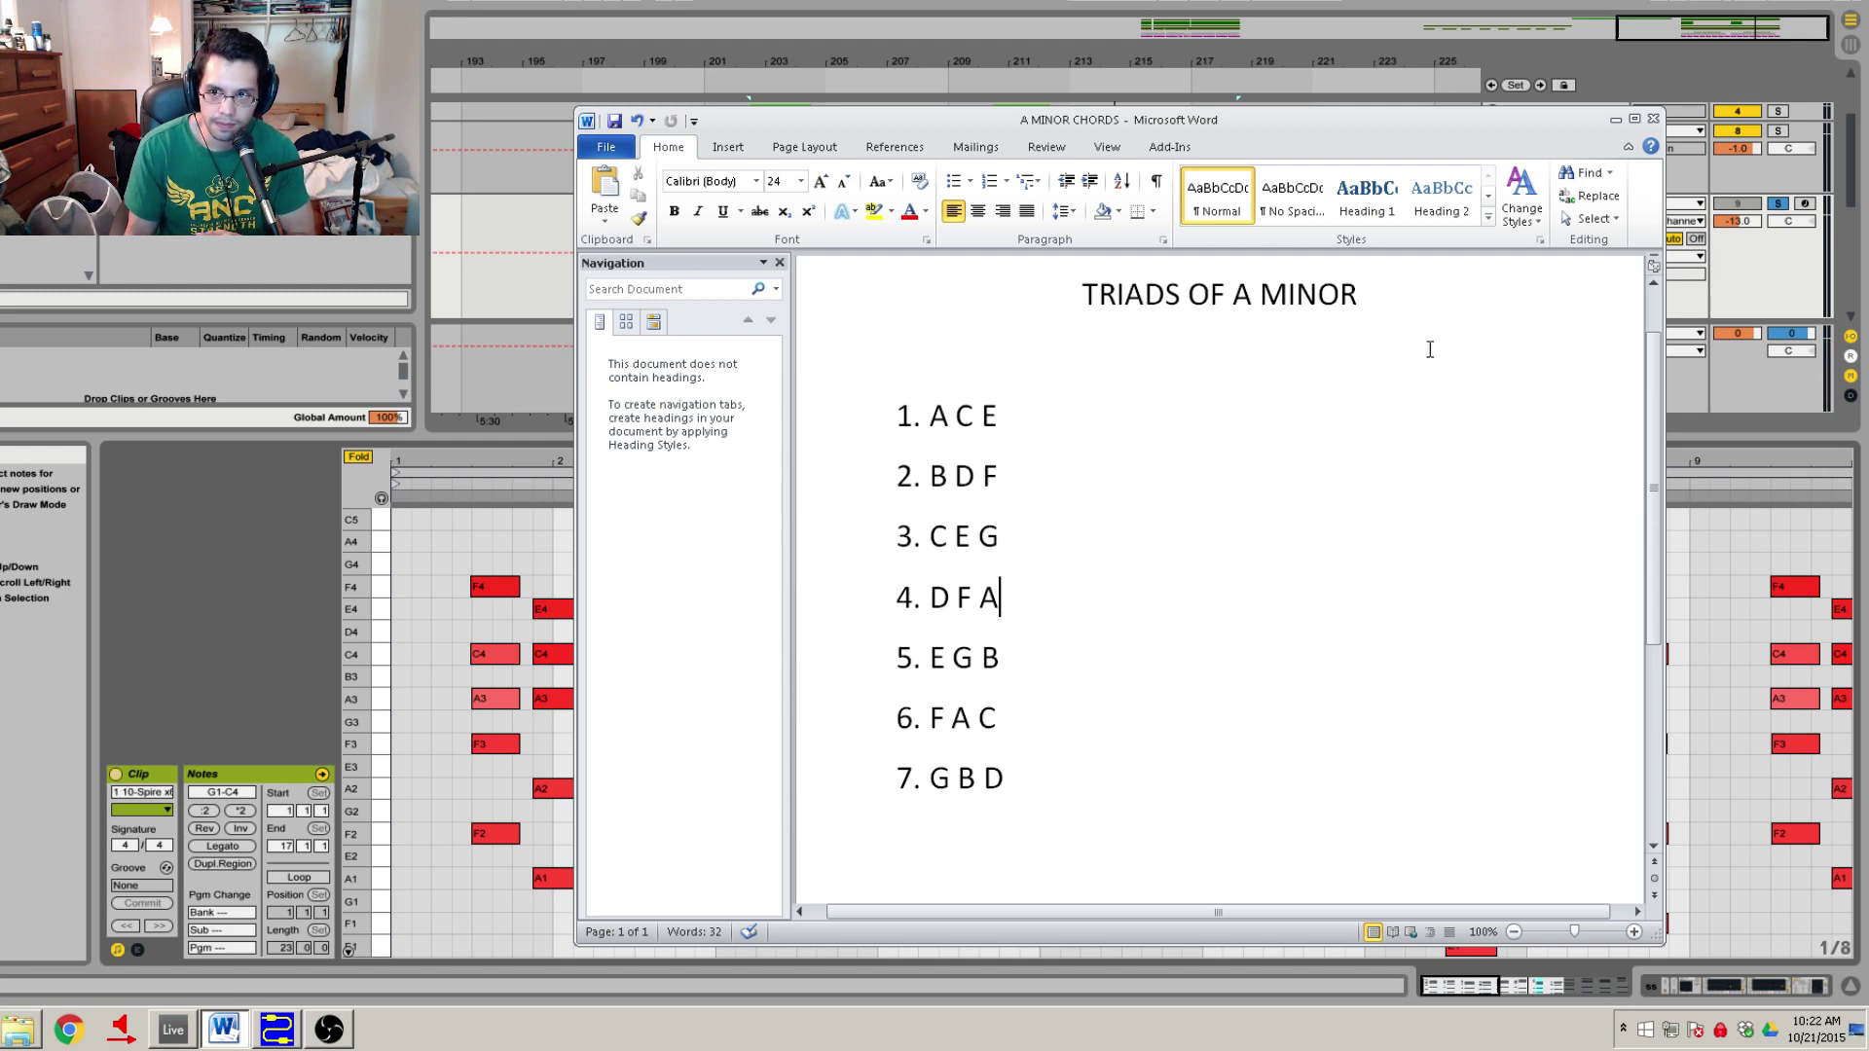
key("alt+Tab")
left_click(1663, 989)
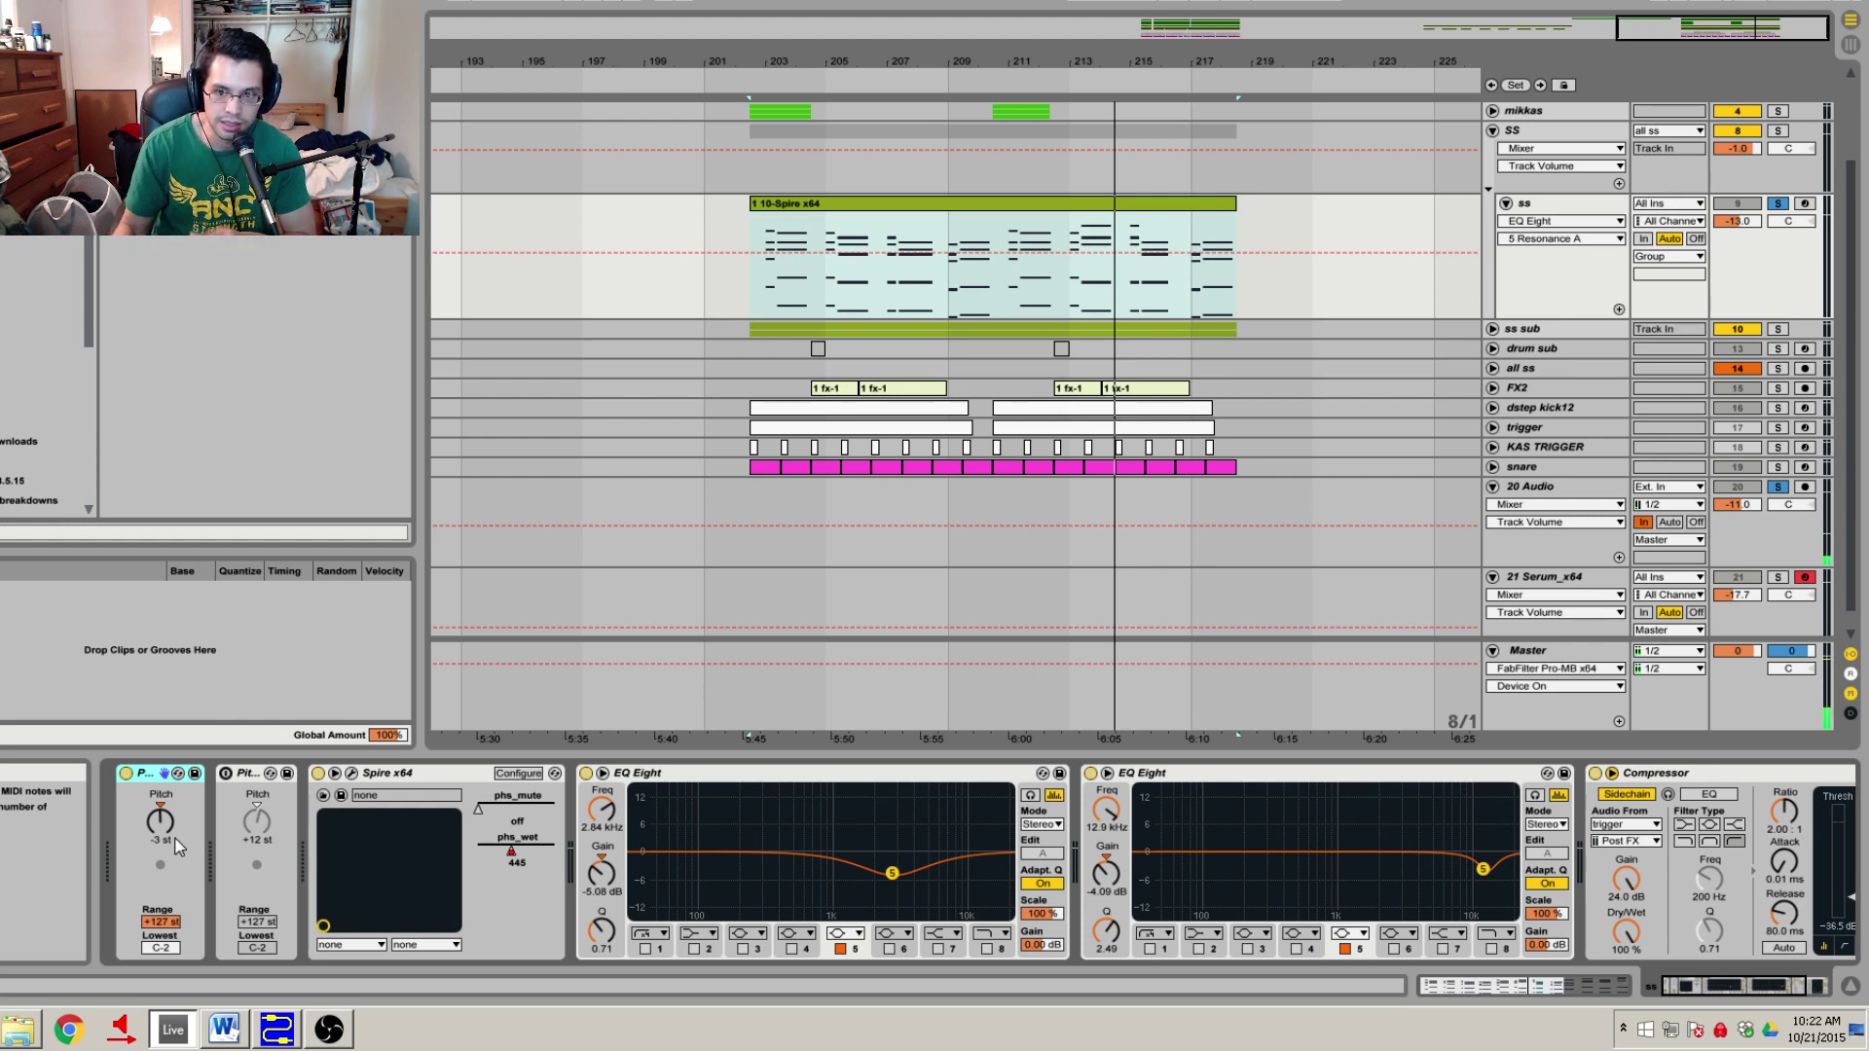
Show the ss clip's notes and go through the list of triads in the A MINOR CHORDS document in Word, placed beside the first chords.
left_click(1035, 202)
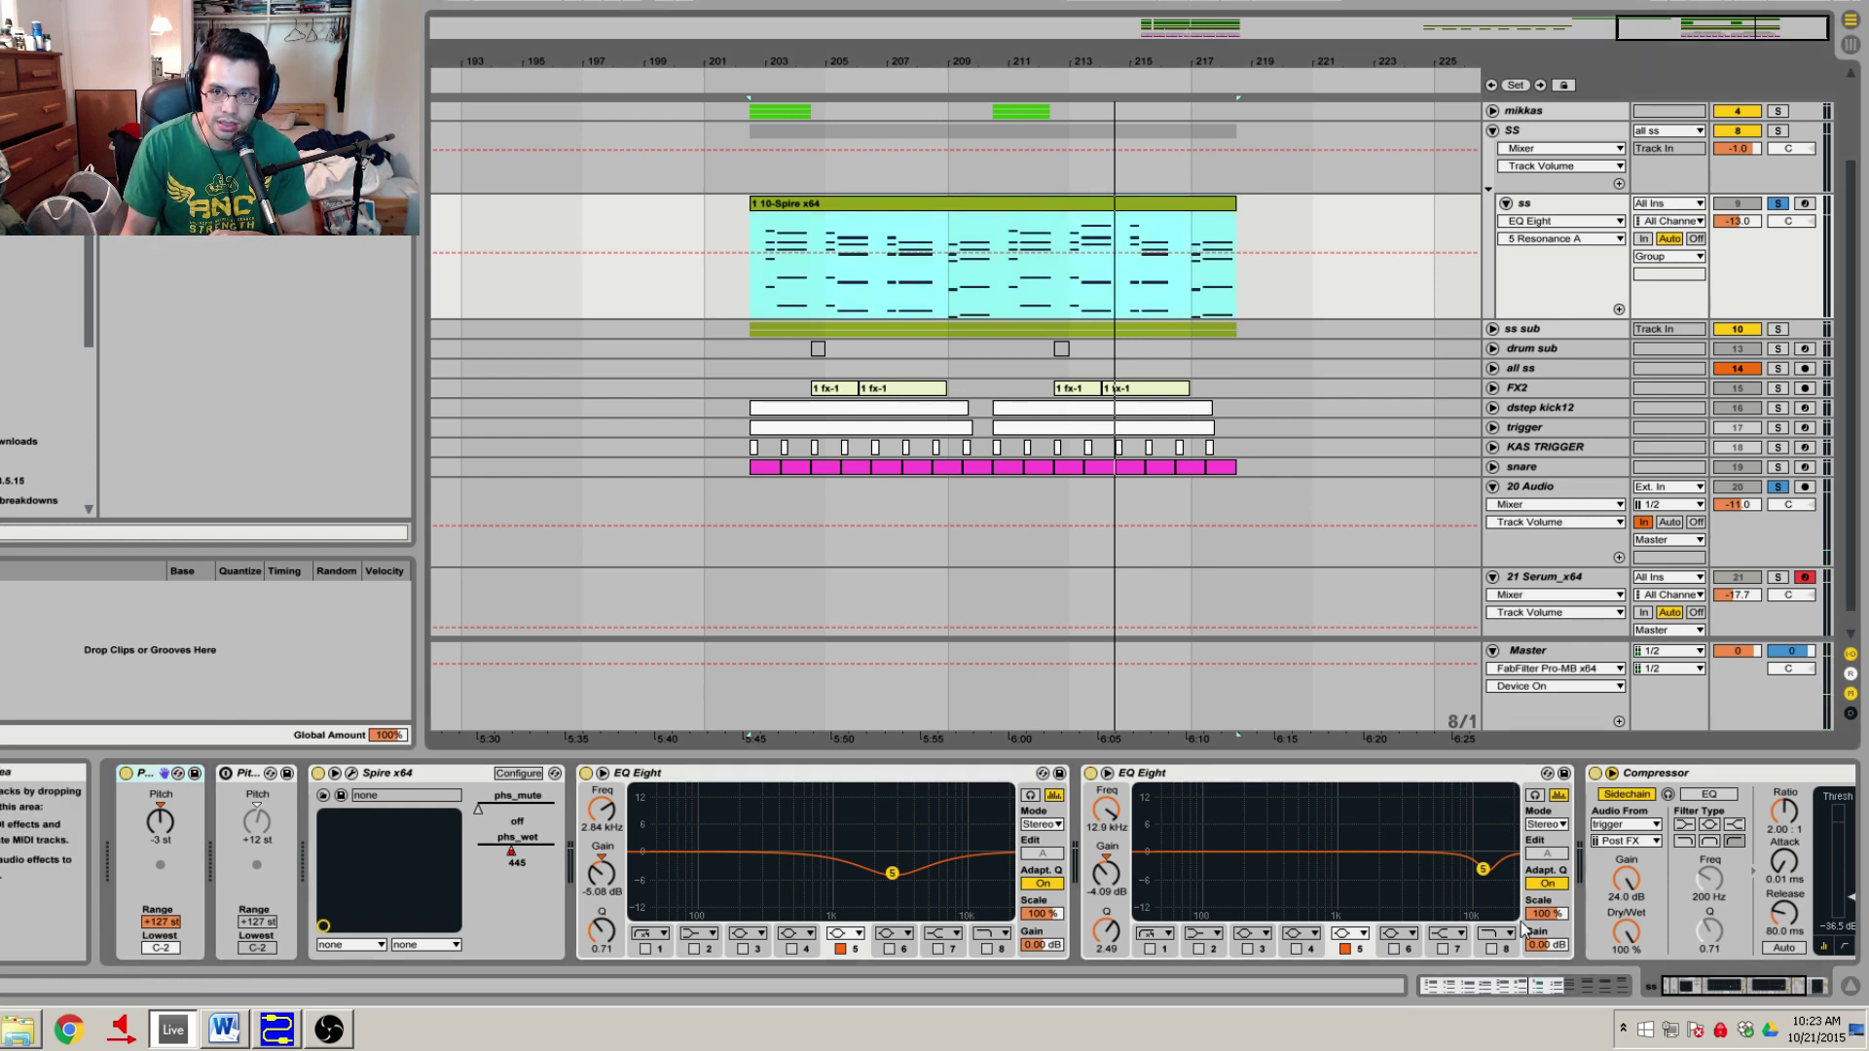
left_click(1489, 991)
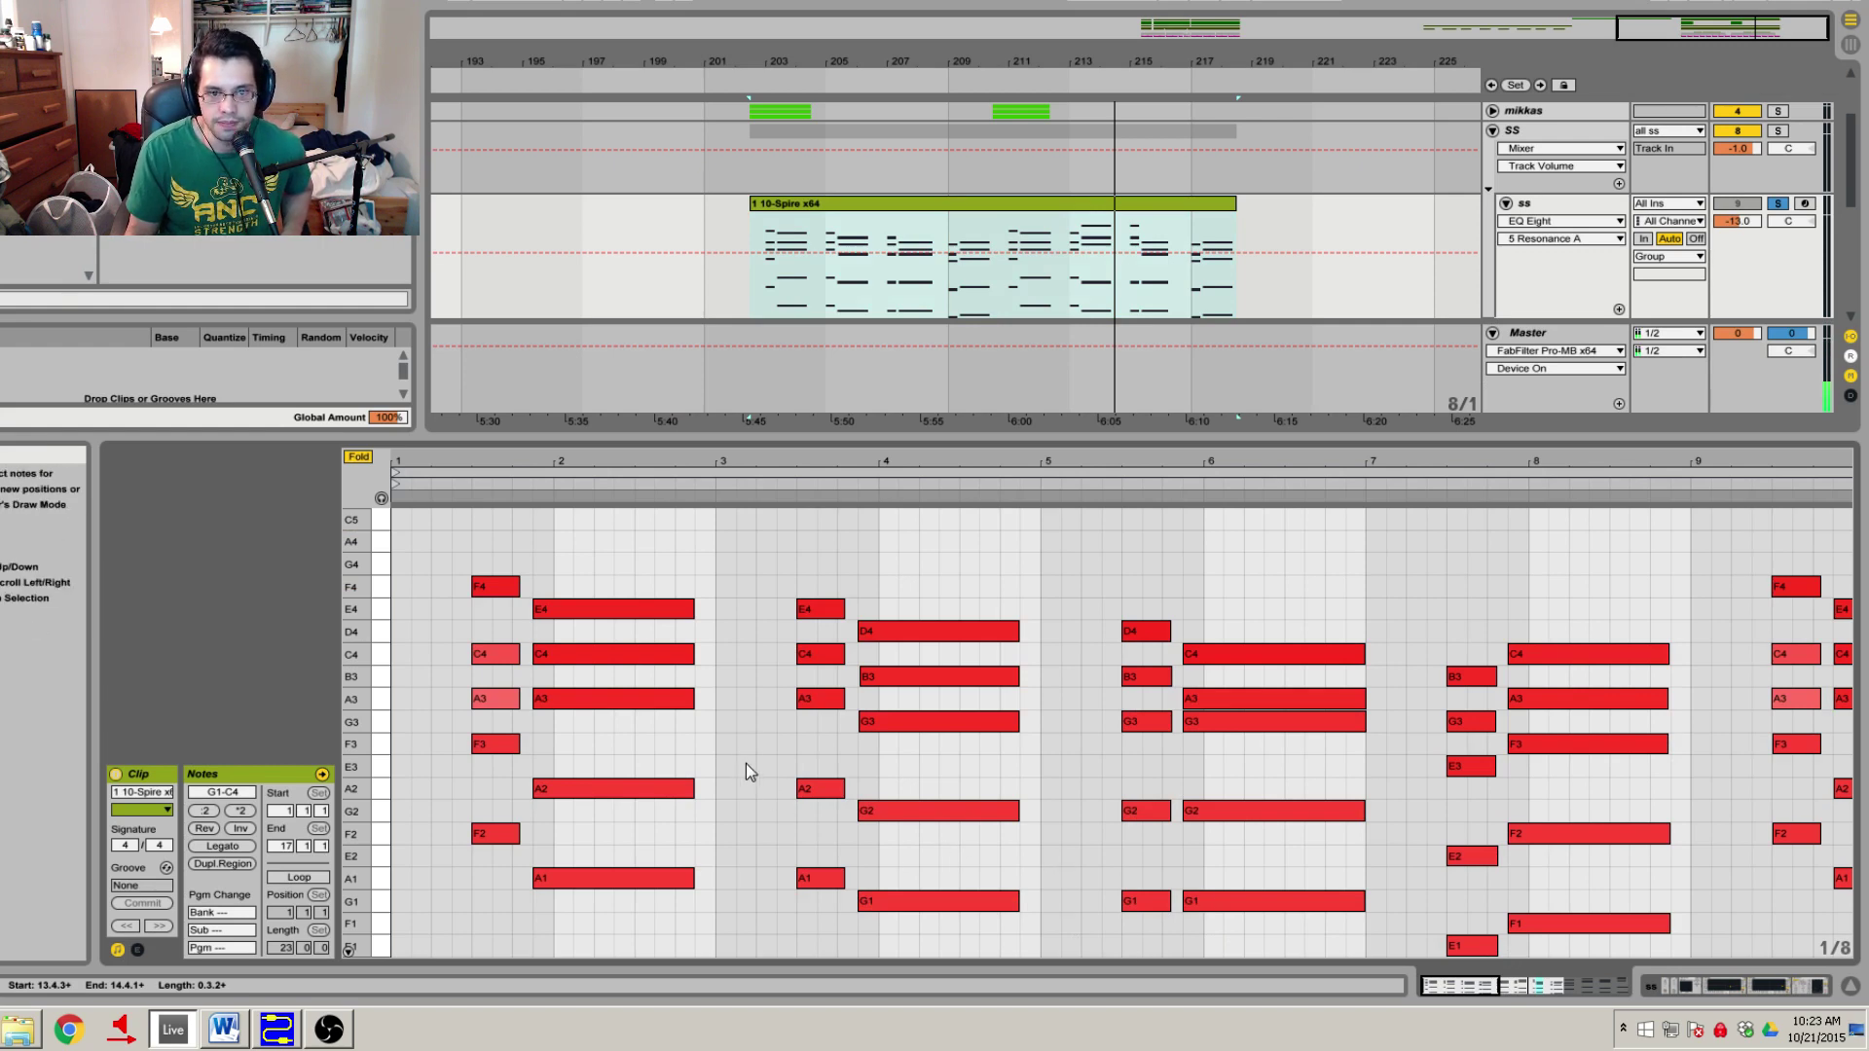
left_click(223, 1029)
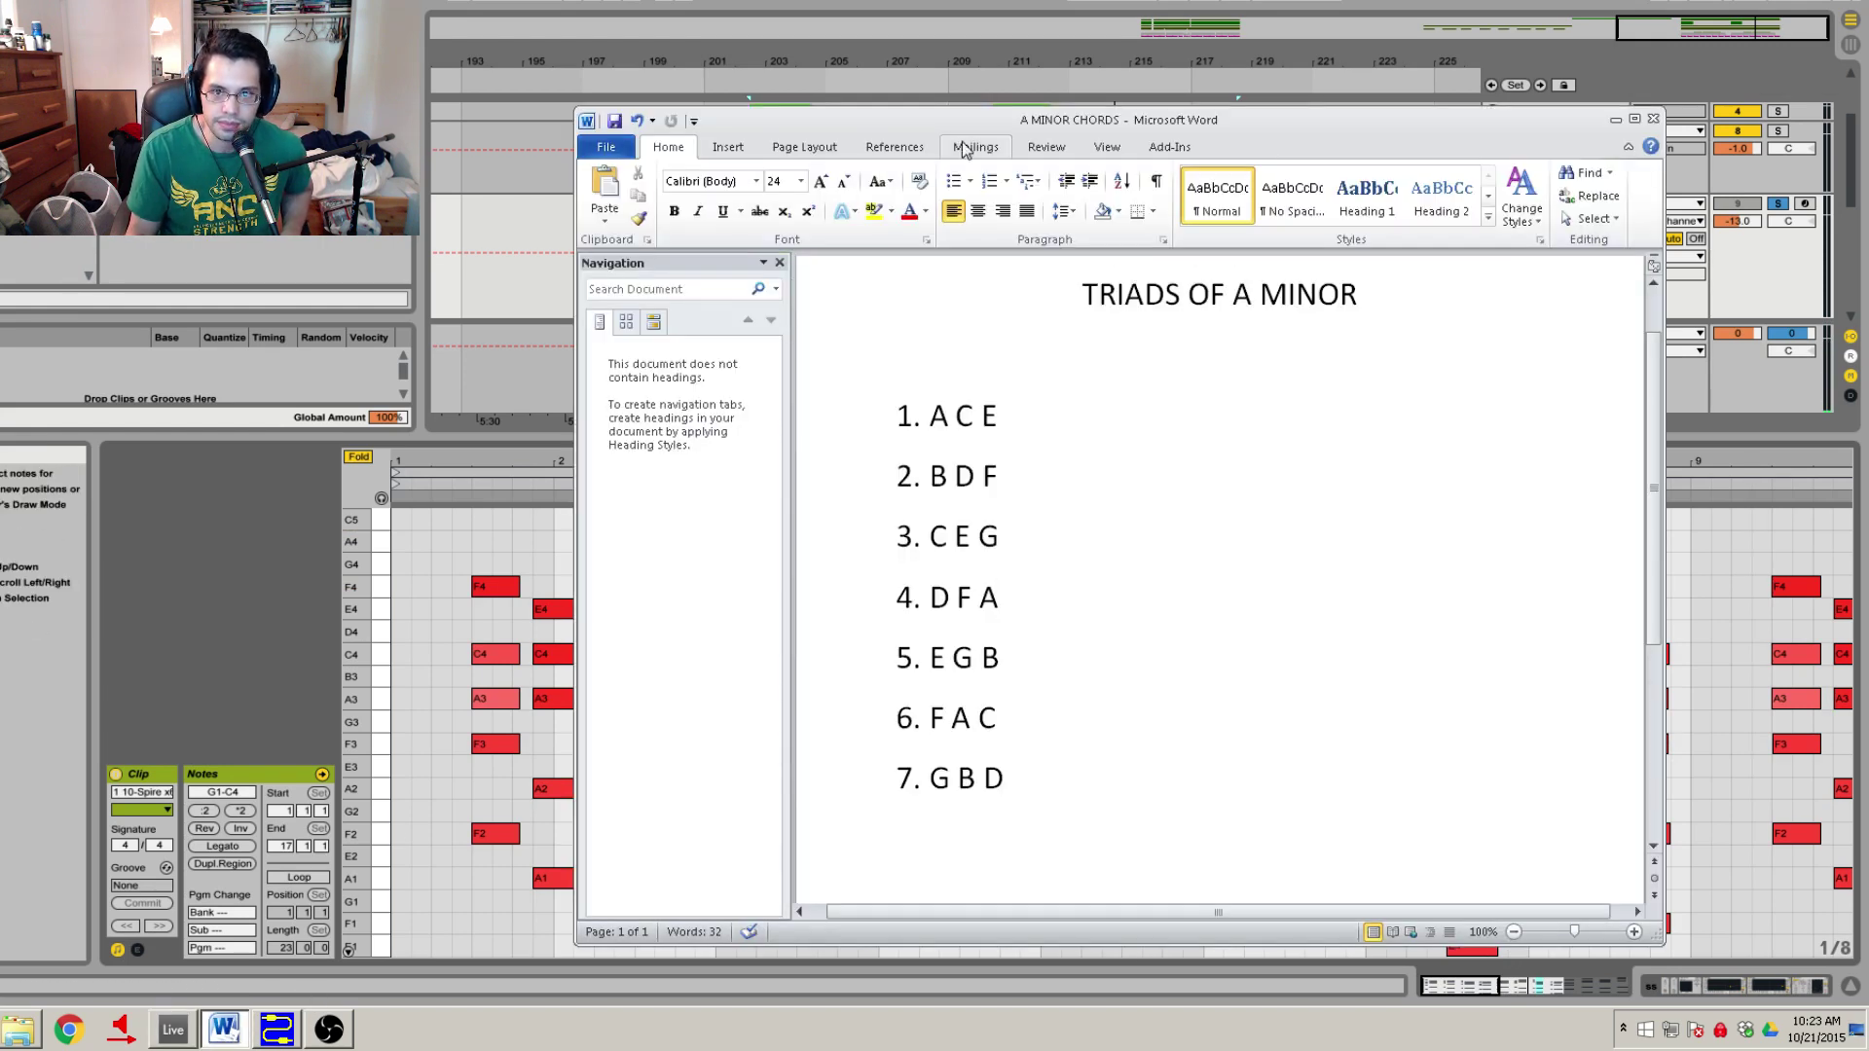
left_click_drag(1024, 122, 1160, 97)
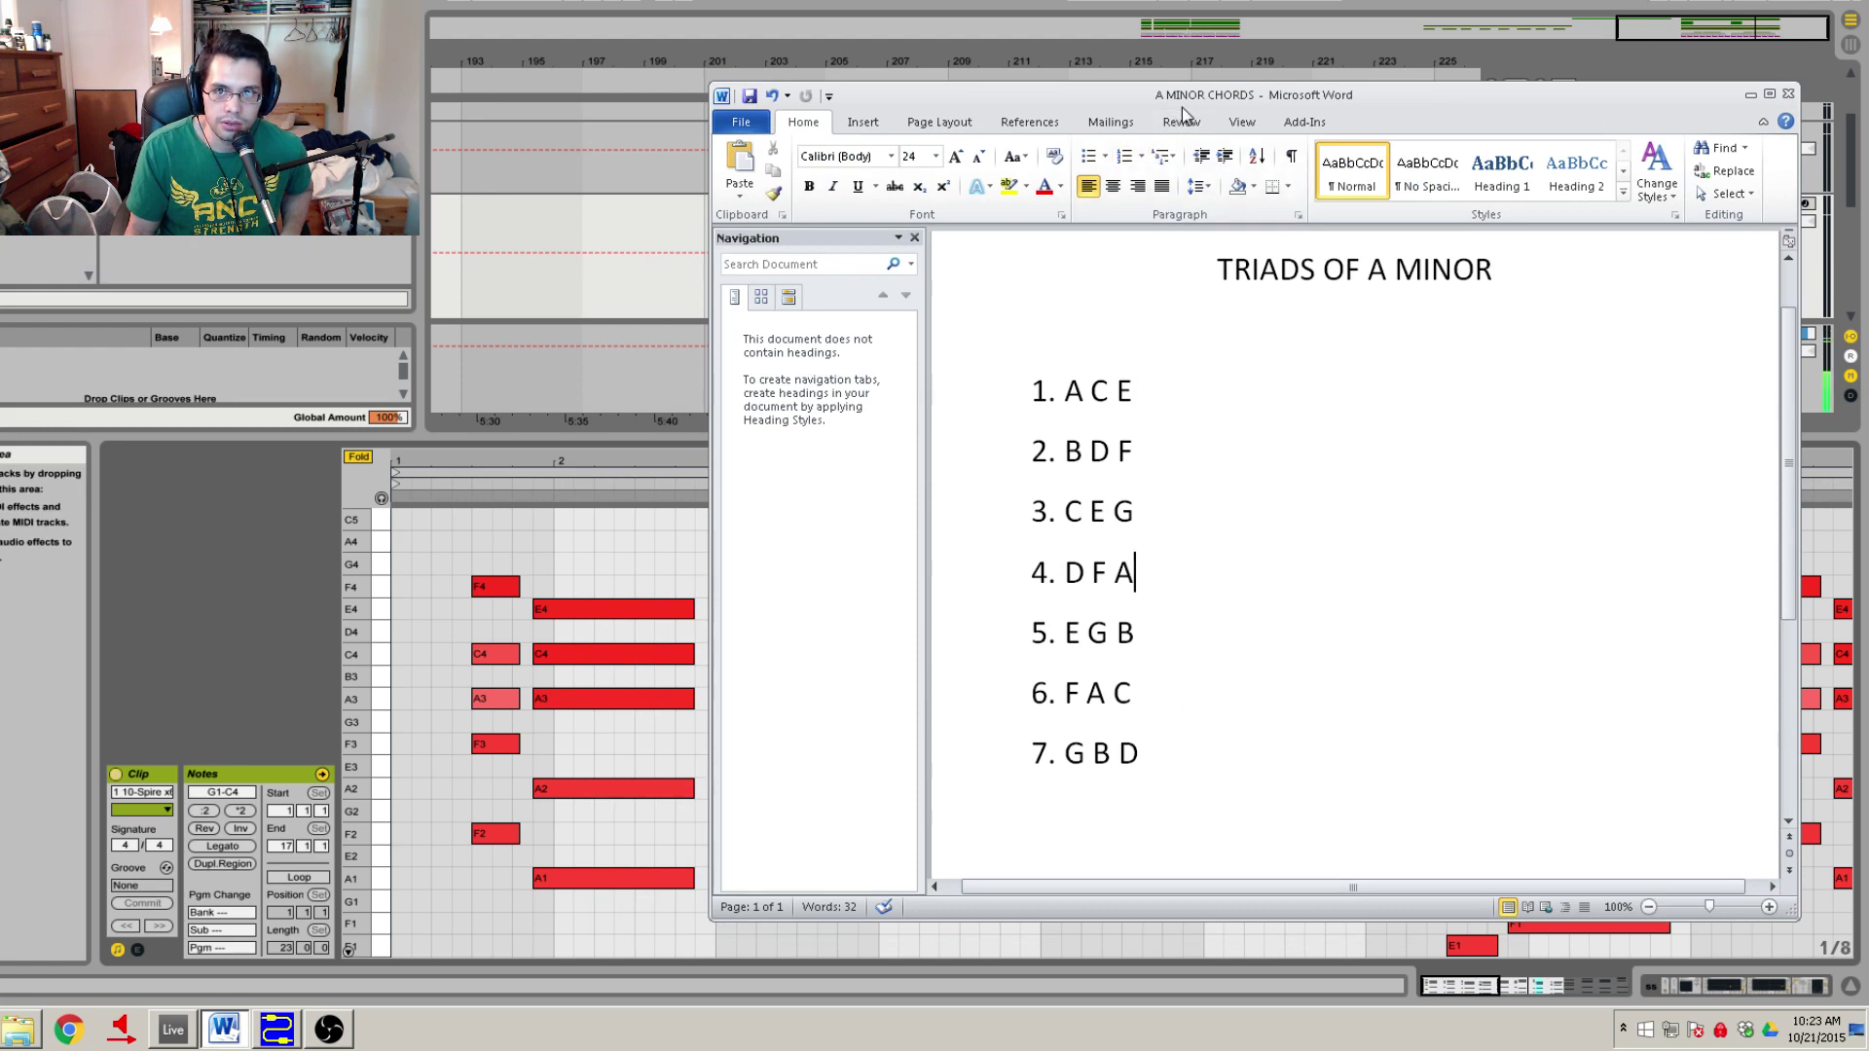
left_click_drag(1182, 107, 1231, 102)
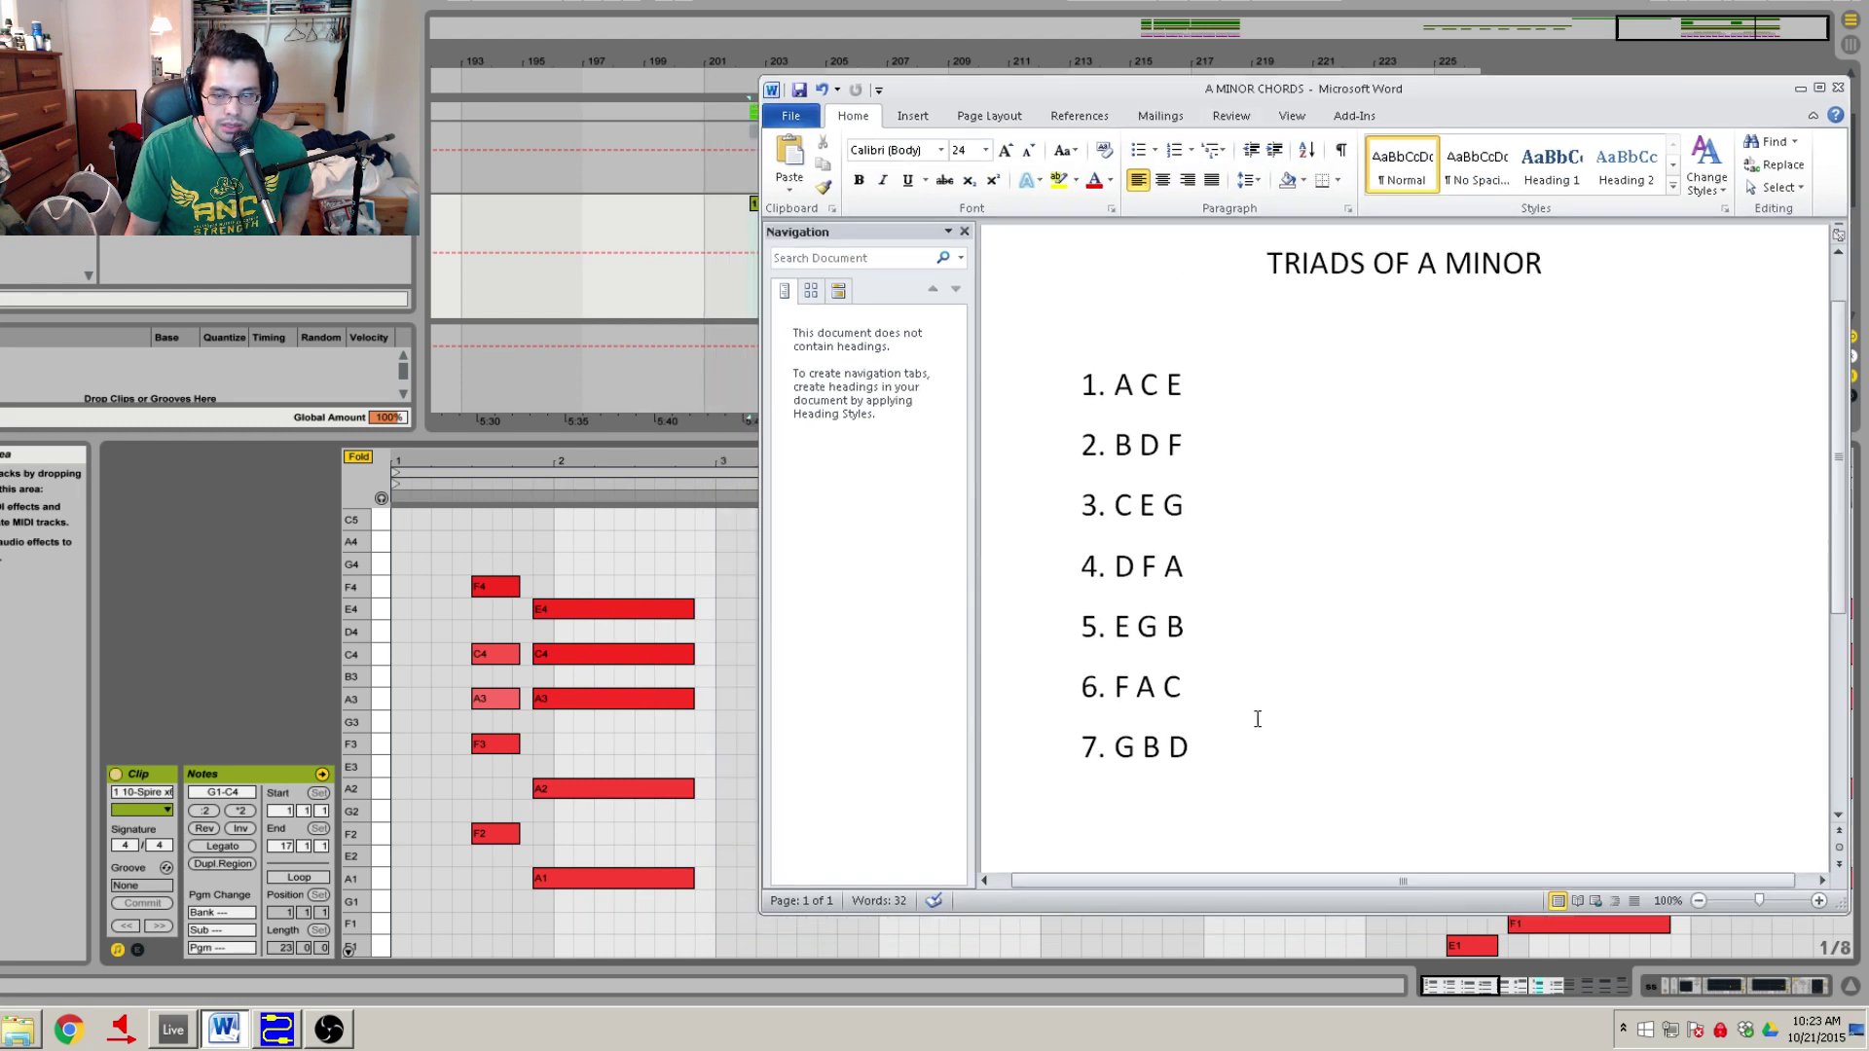
left_click_drag(1254, 755, 1095, 313)
left_click(1276, 763)
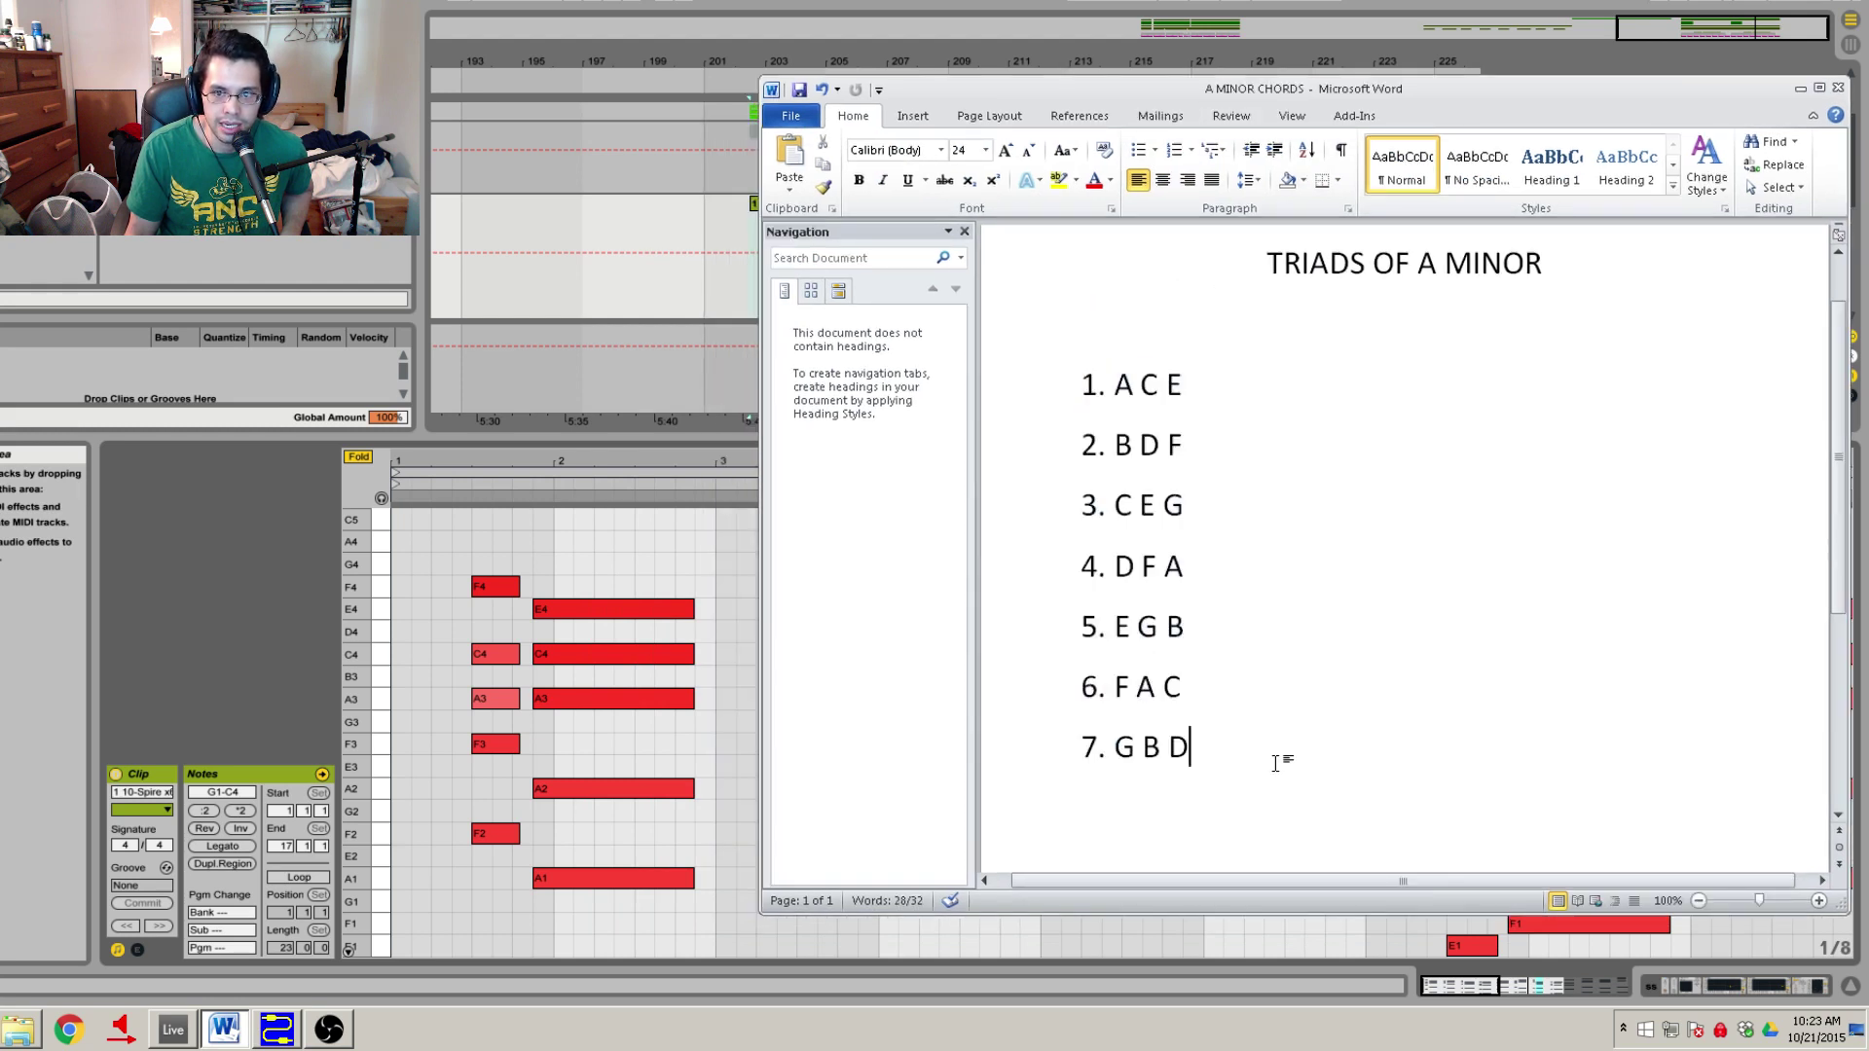
double_click(1276, 763)
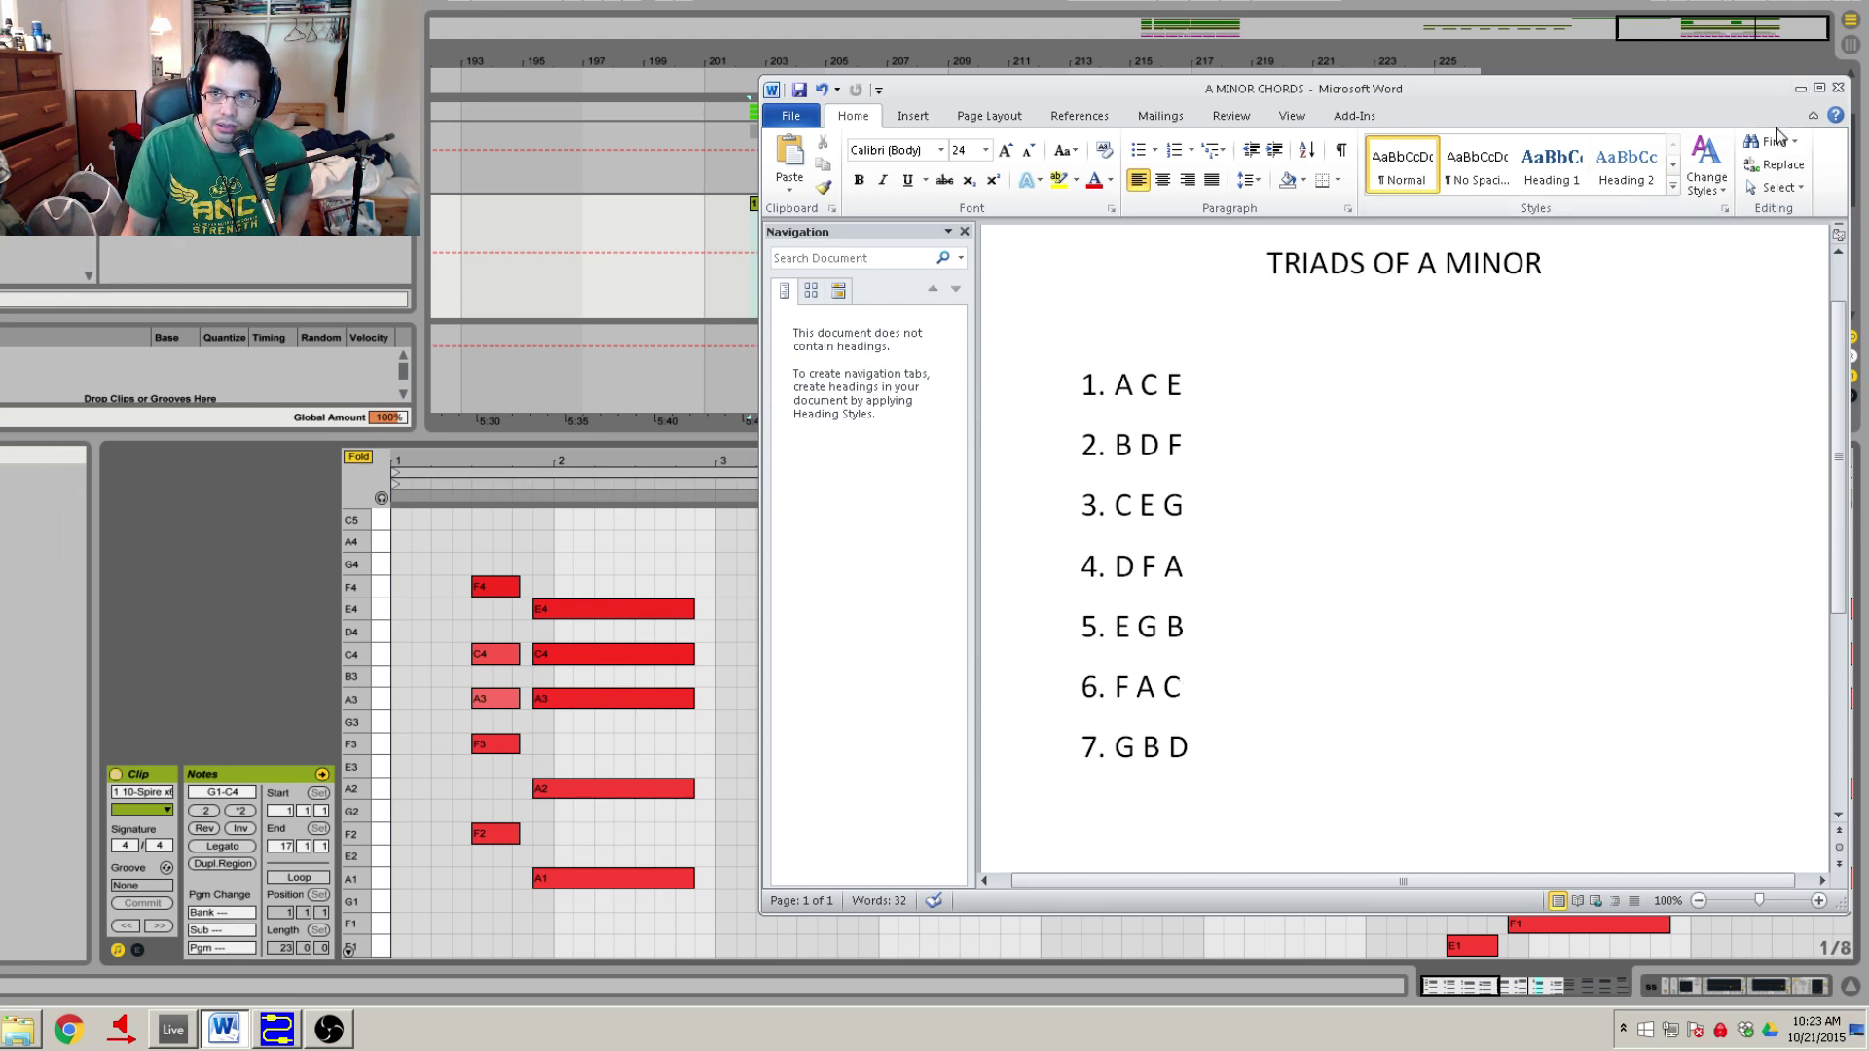
Return to Live and examine the chords in the first four bars of the ss clip.
left_click(1799, 89)
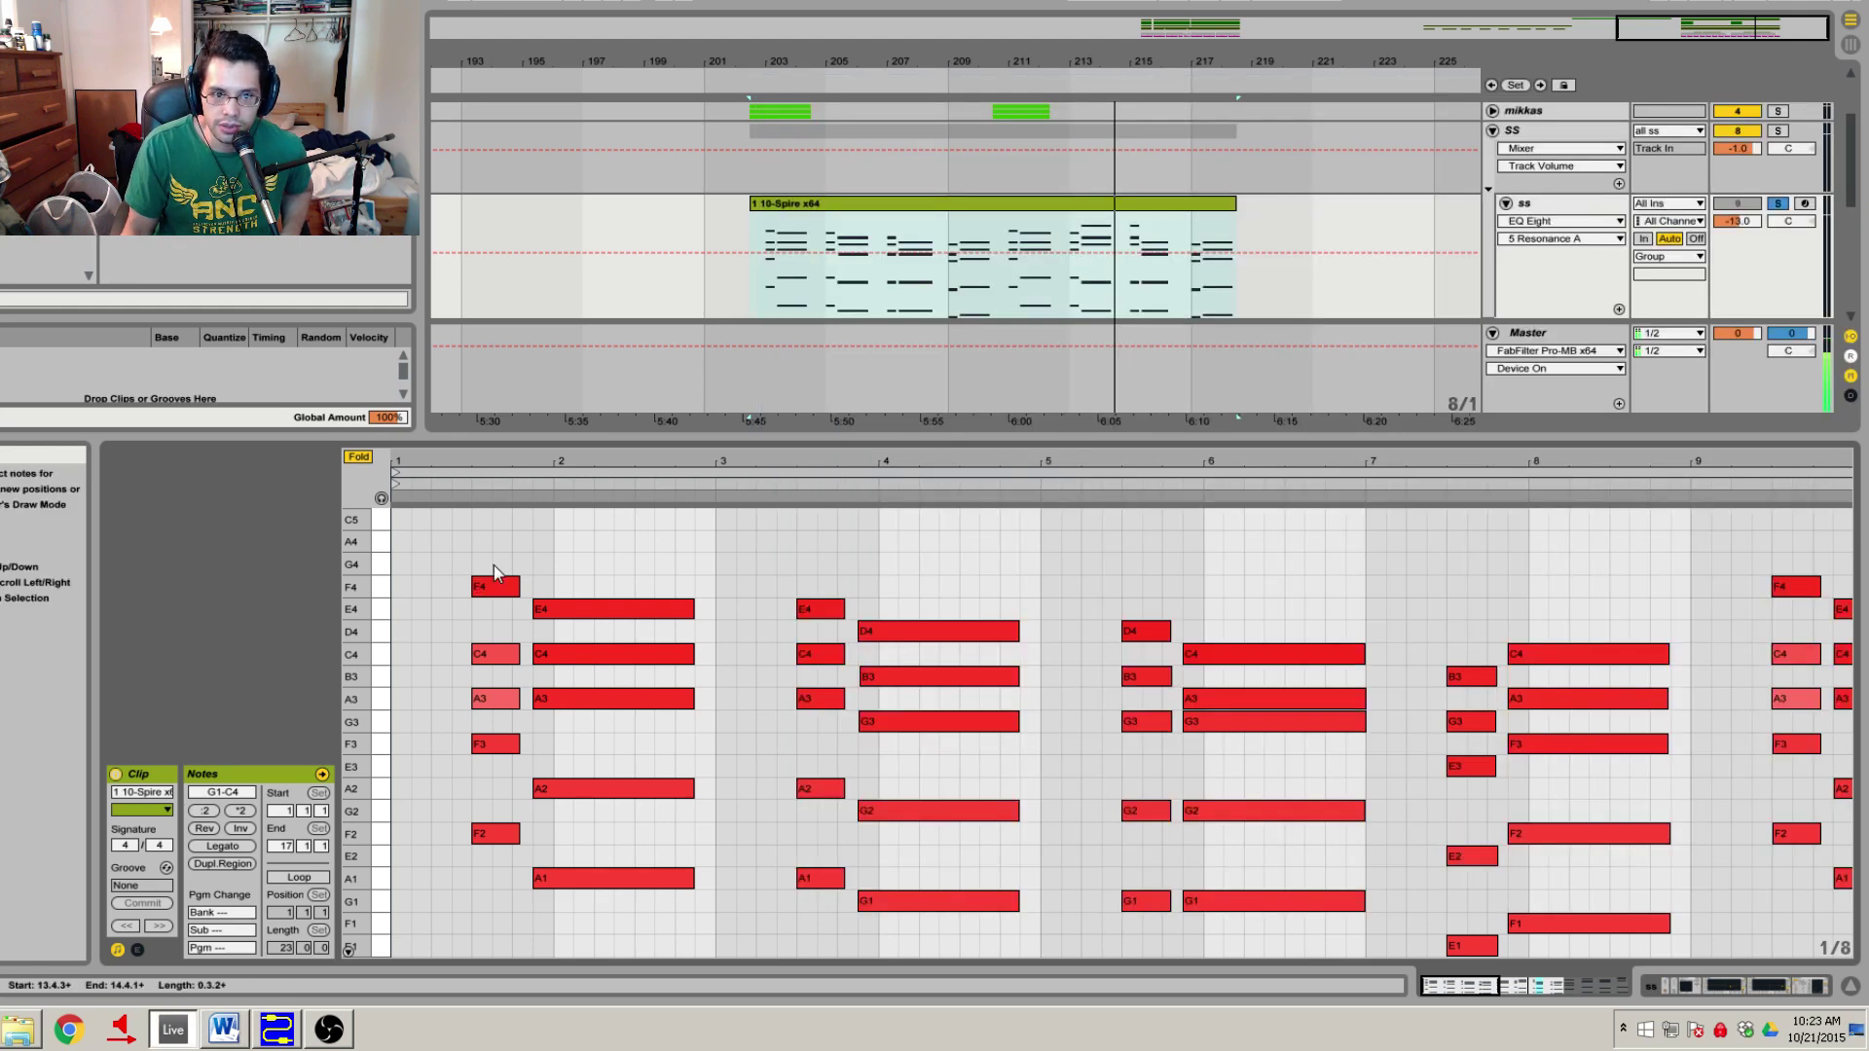
left_click_drag(555, 463, 550, 492)
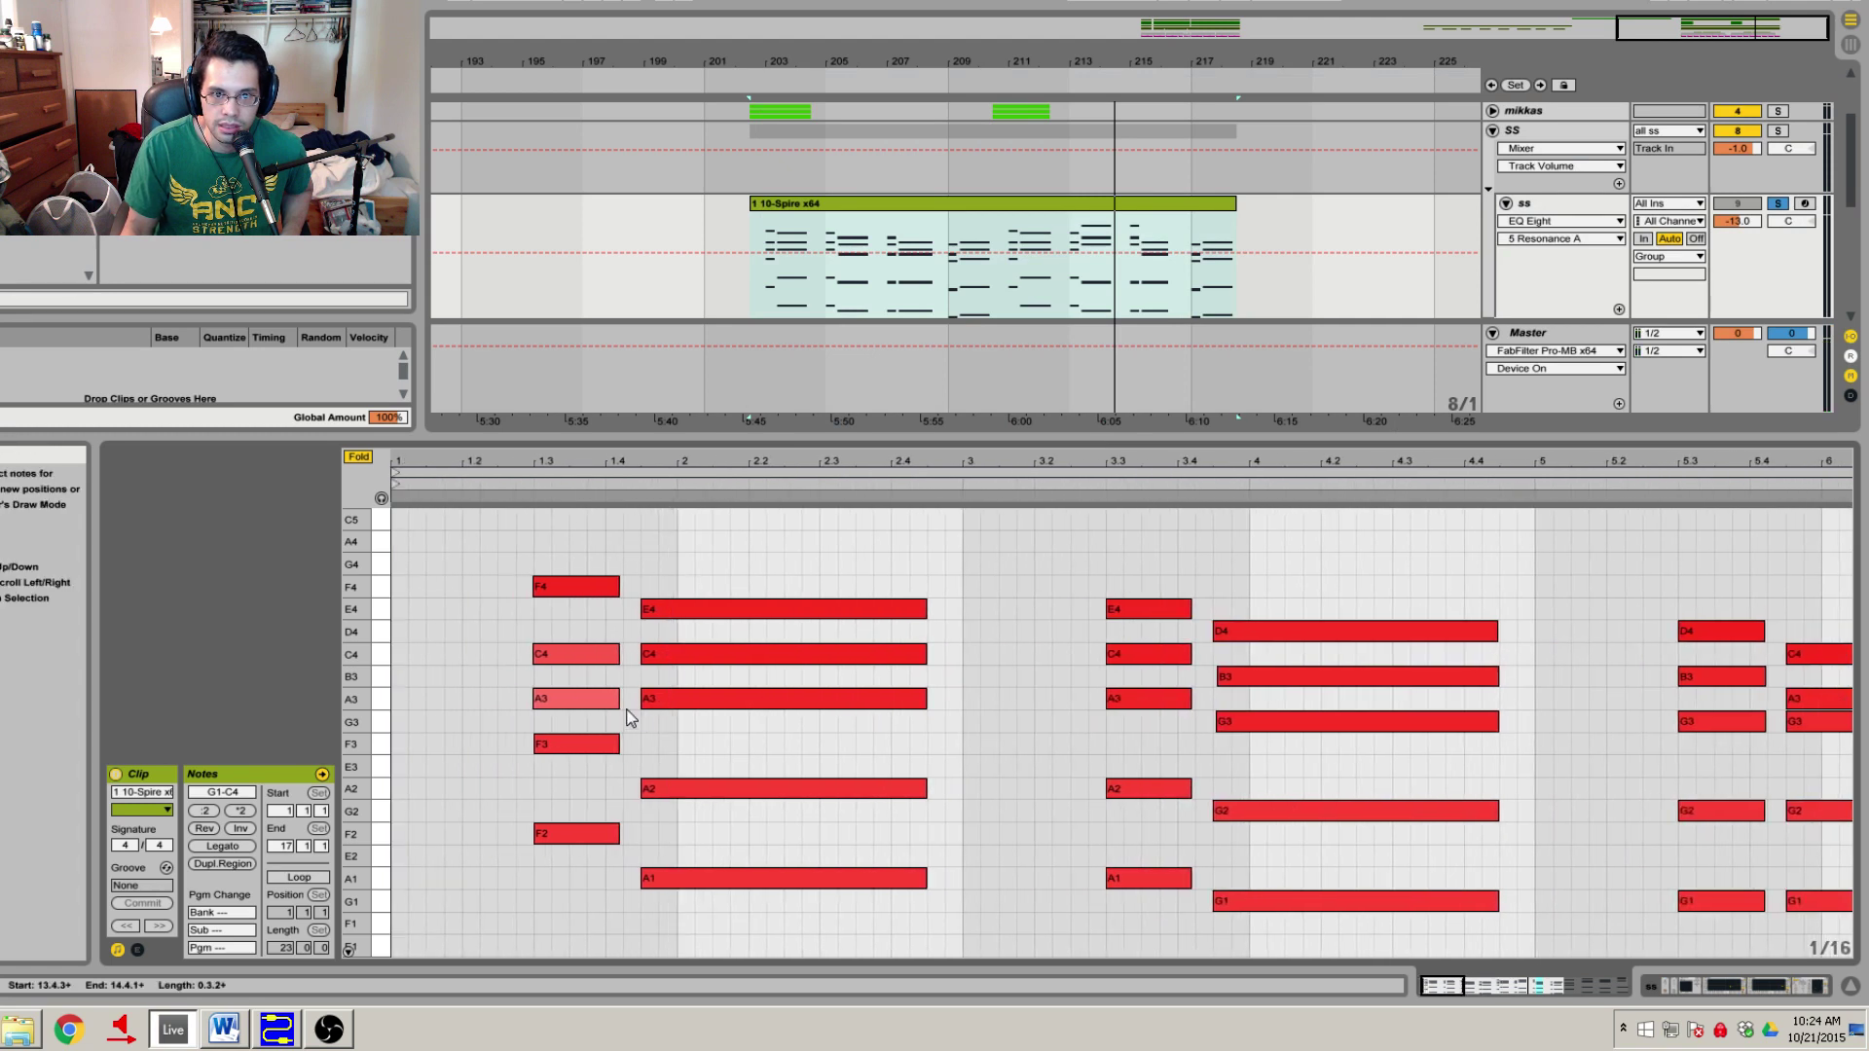
left_click(598, 701)
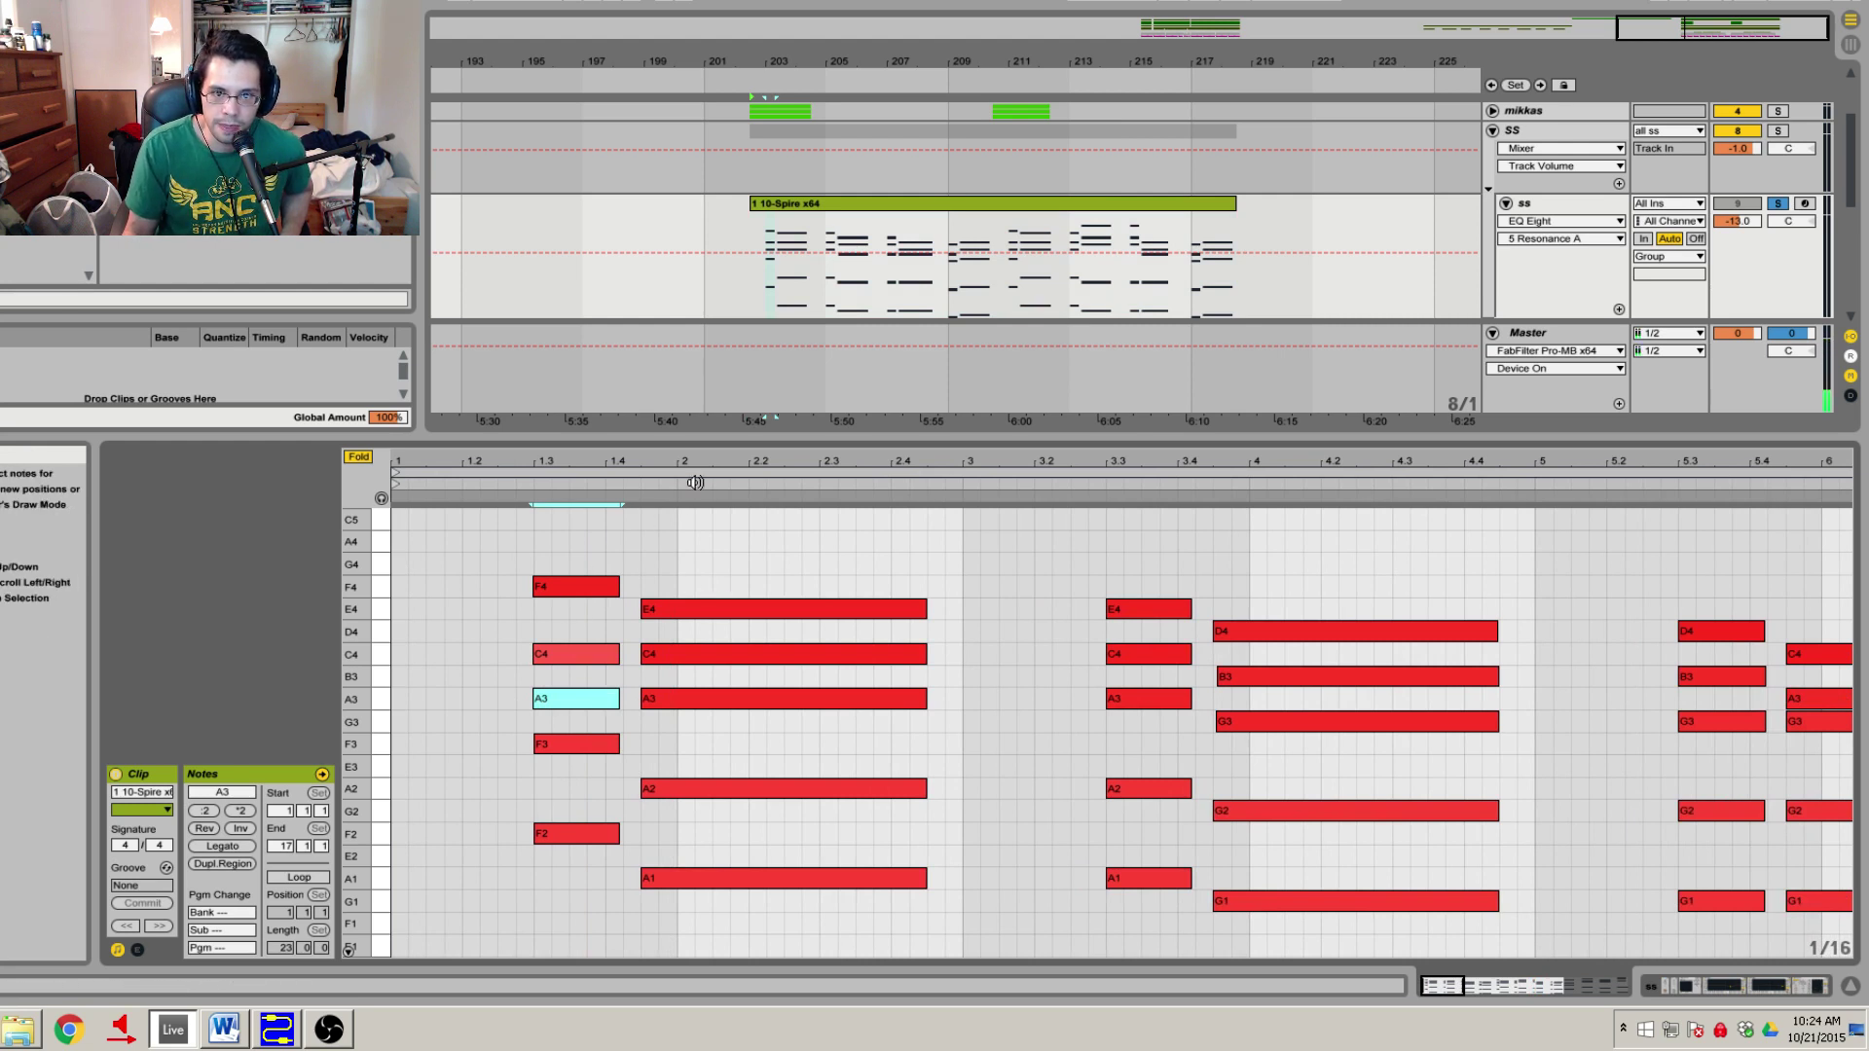
key("minus")
left_click_drag(493, 523, 1126, 909)
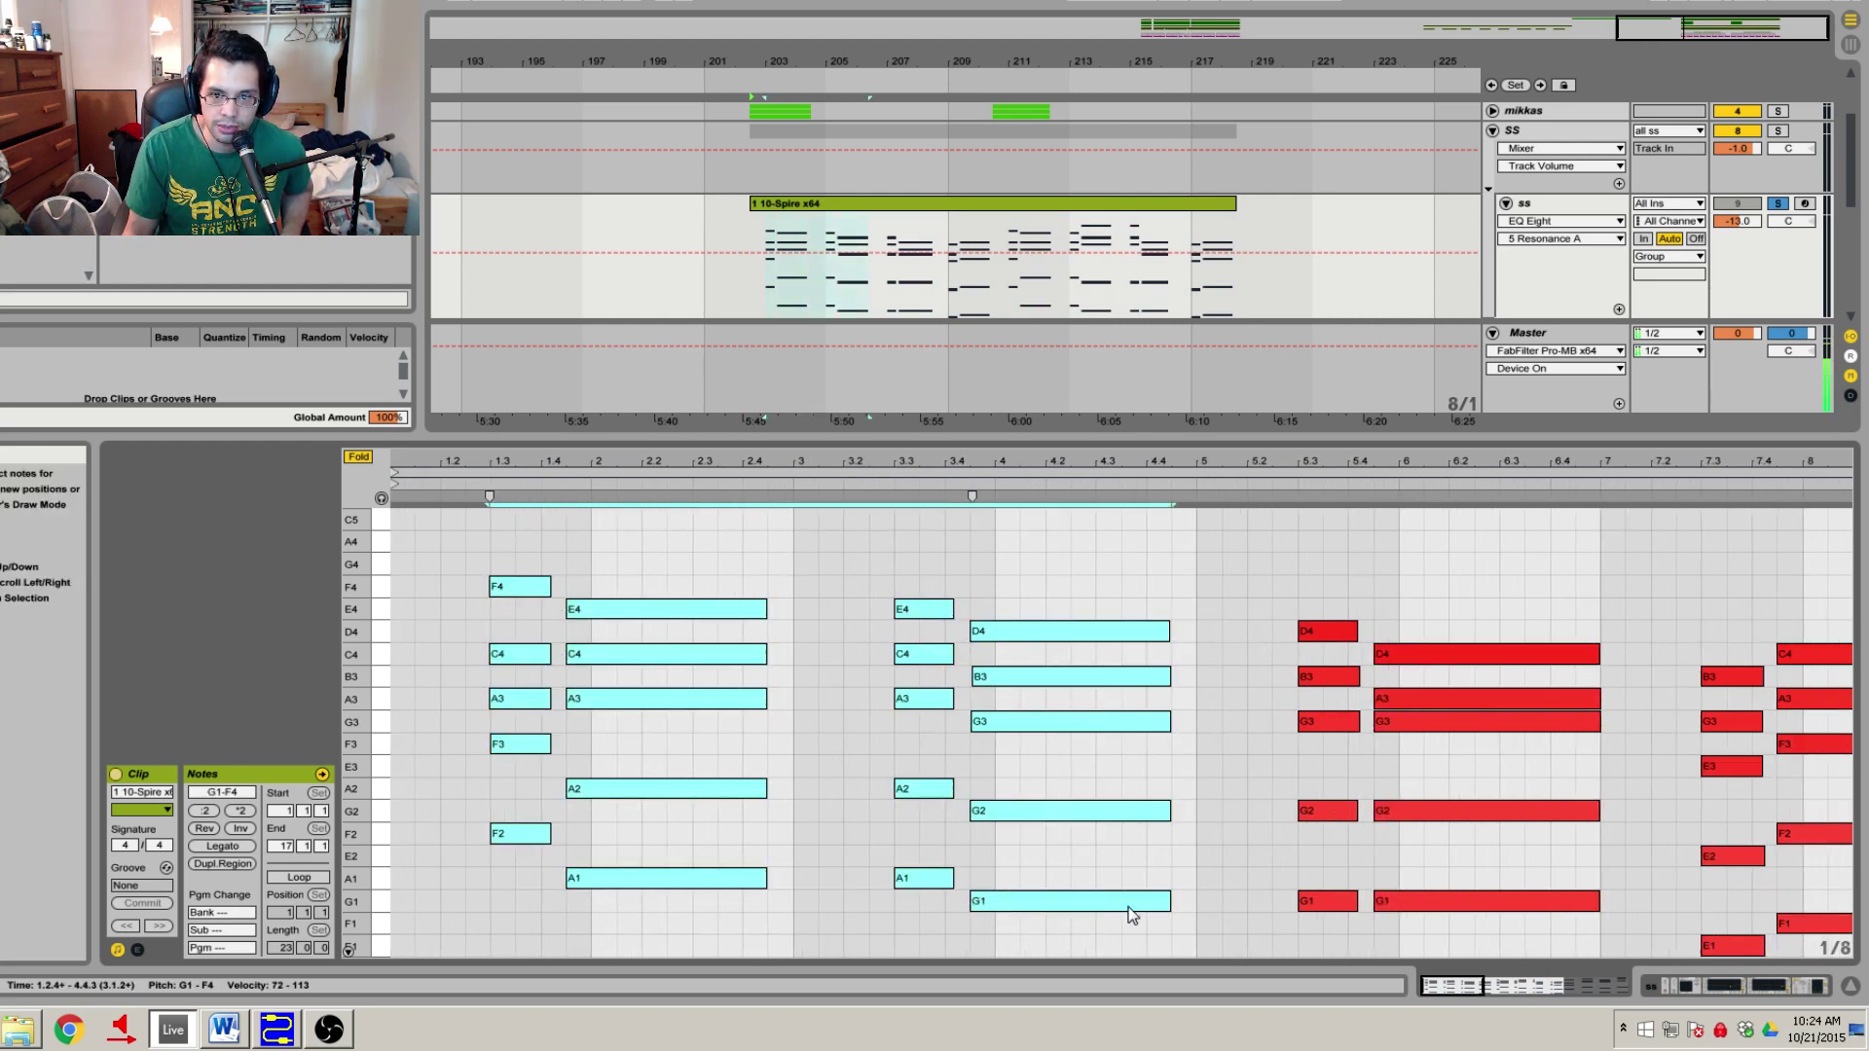
left_click(1144, 827)
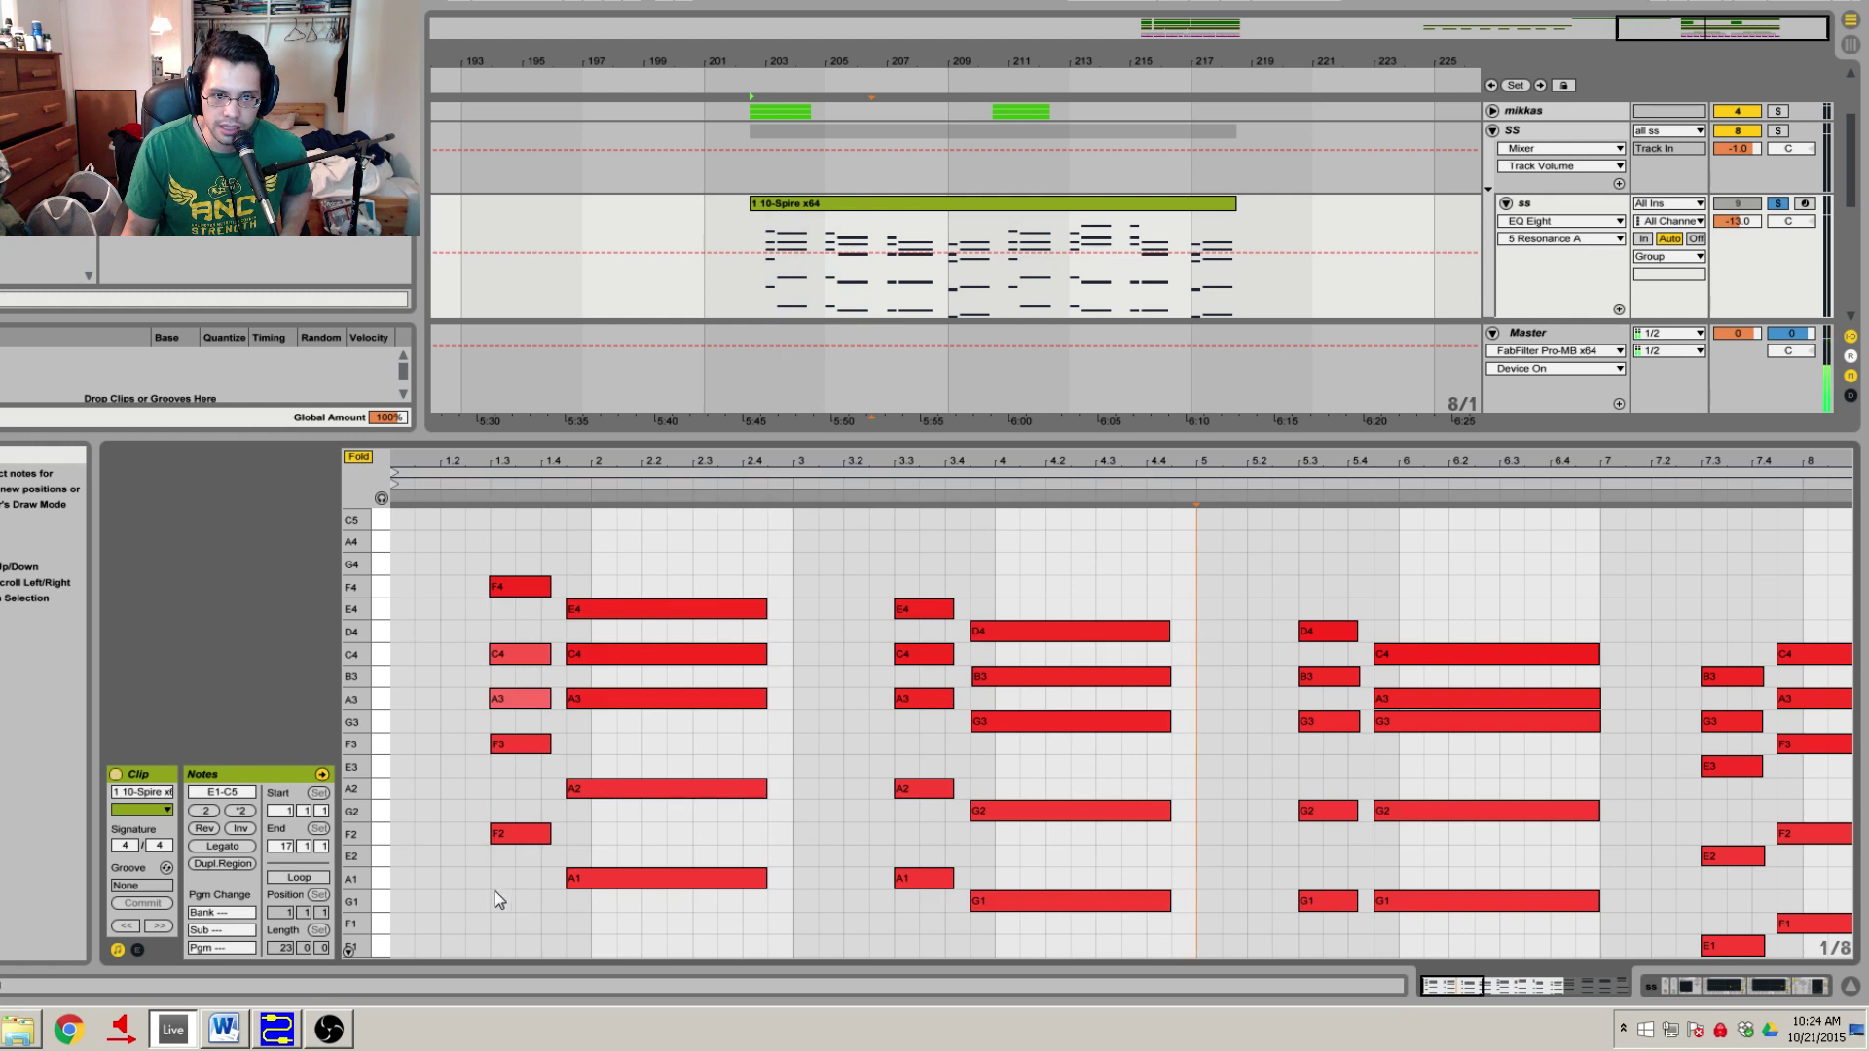
Inspect the doubled low notes of the first four chords: F2 and F3, A1 and A2, then G1 and G2.
left_click_drag(505, 901, 525, 741)
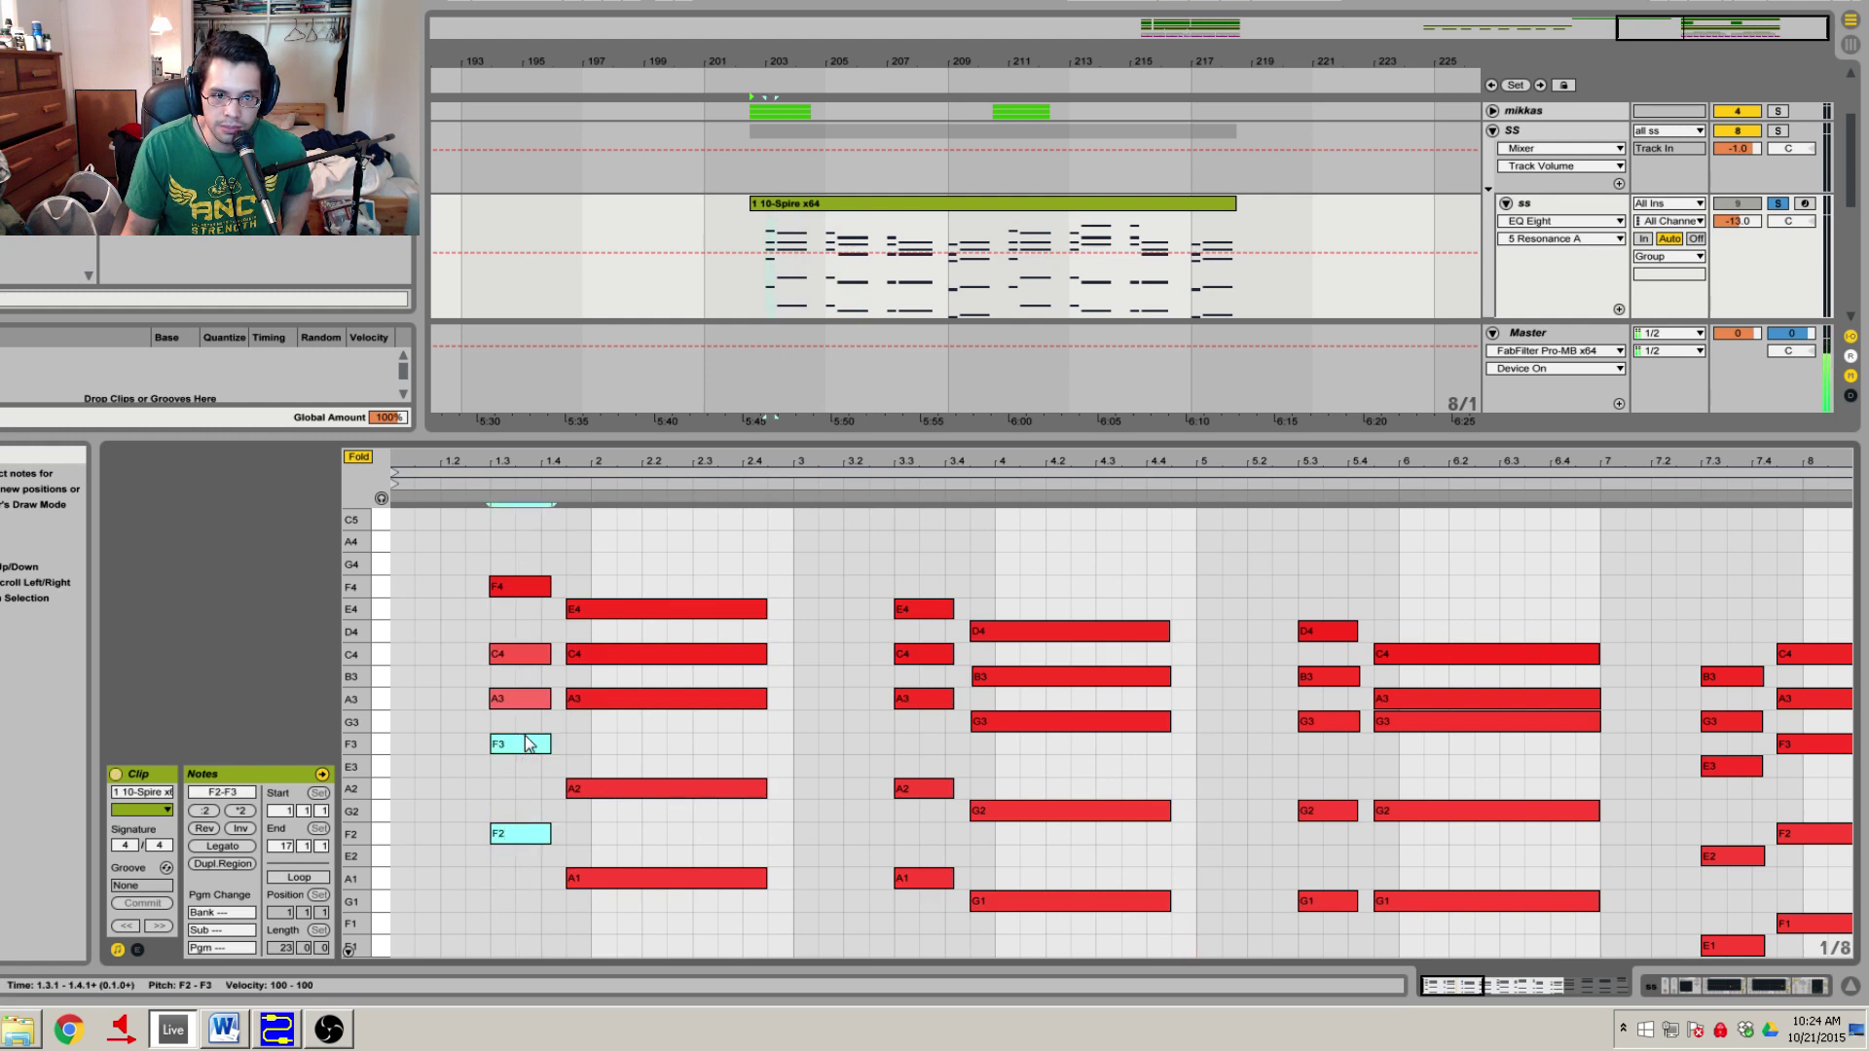
left_click_drag(512, 899, 516, 839)
left_click(527, 744)
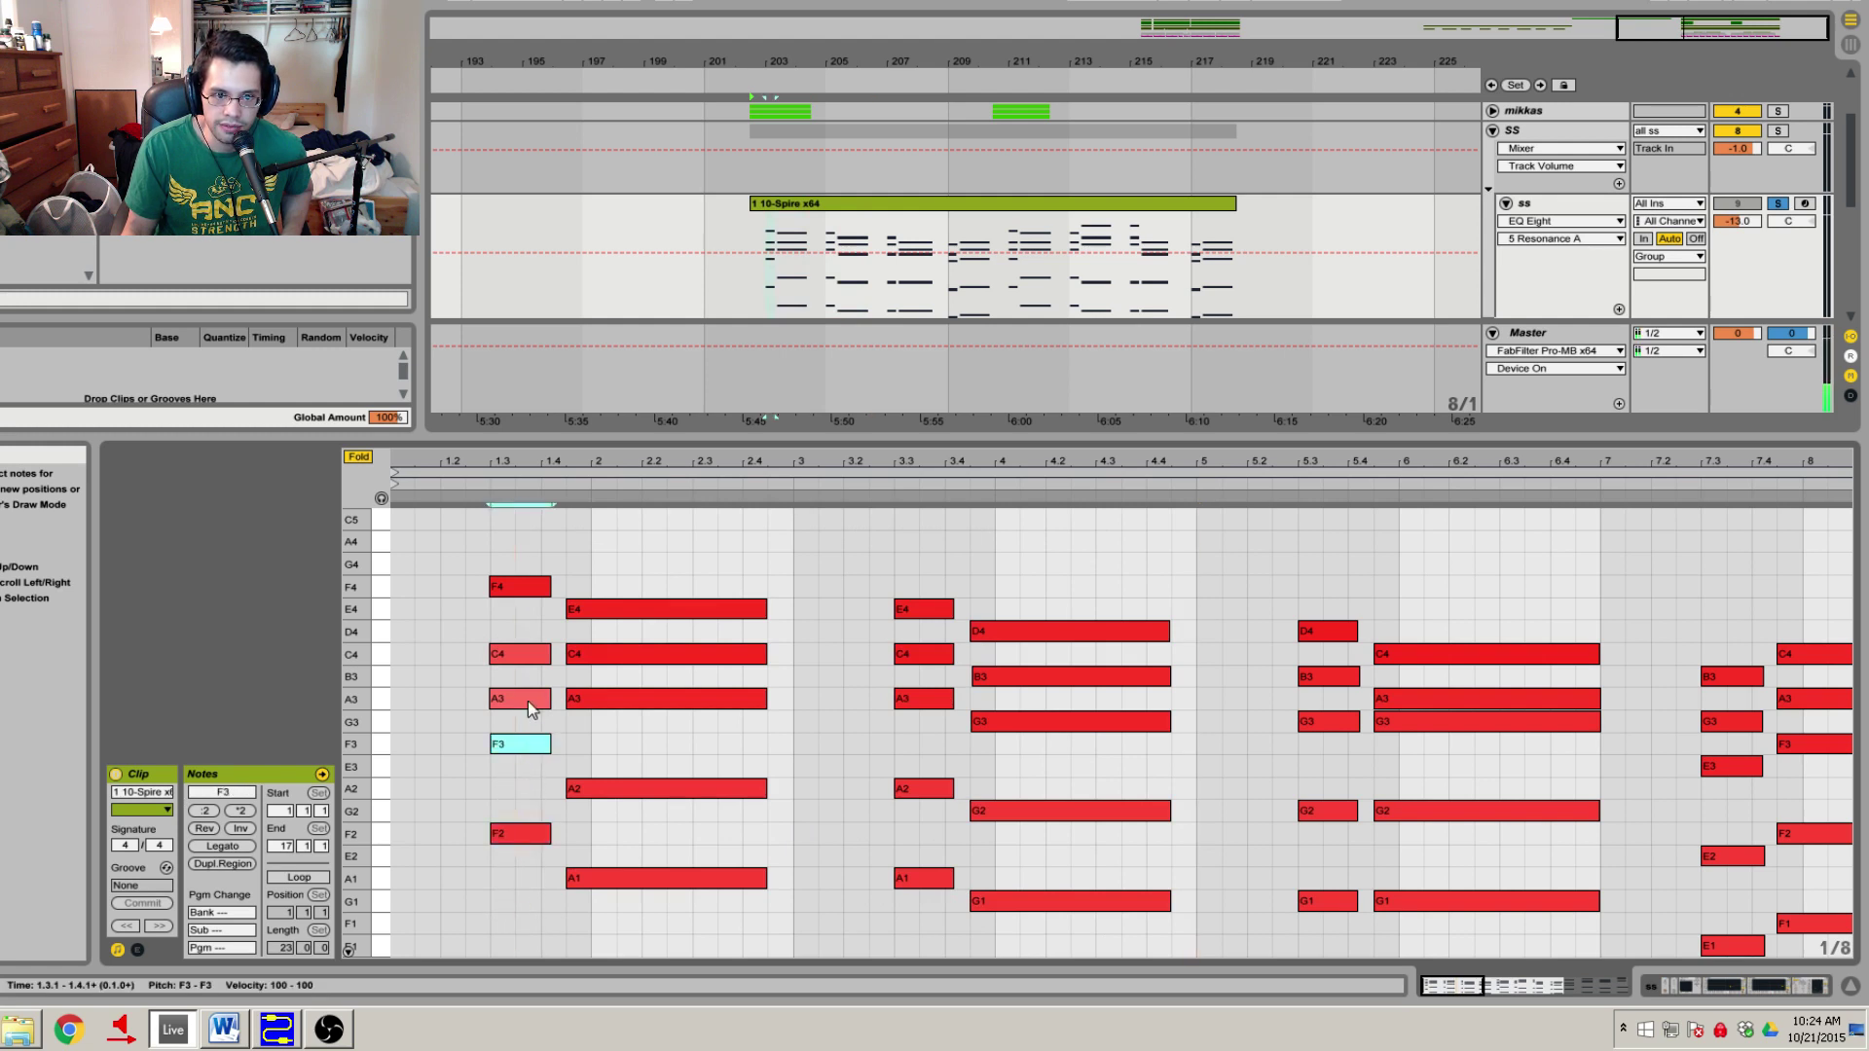
left_click(531, 586)
left_click_drag(662, 938, 656, 881)
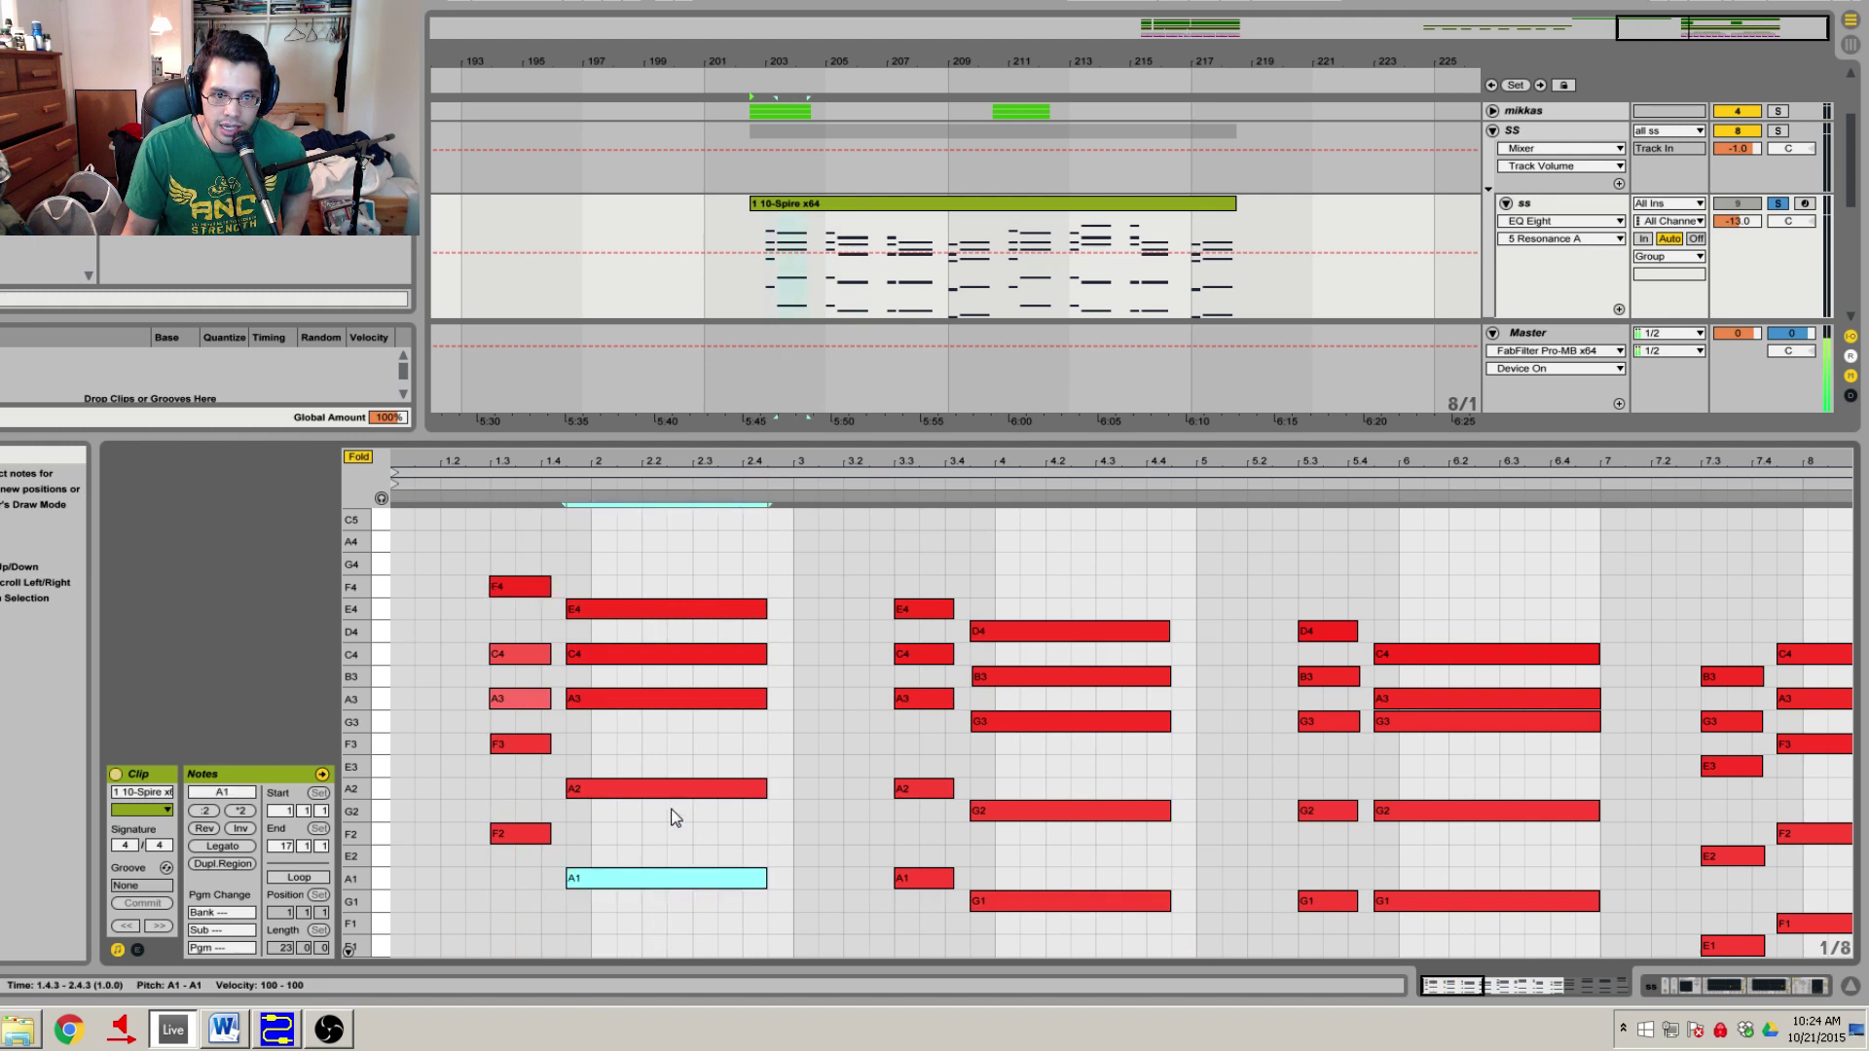
left_click(668, 789)
left_click(655, 730)
left_click(663, 701)
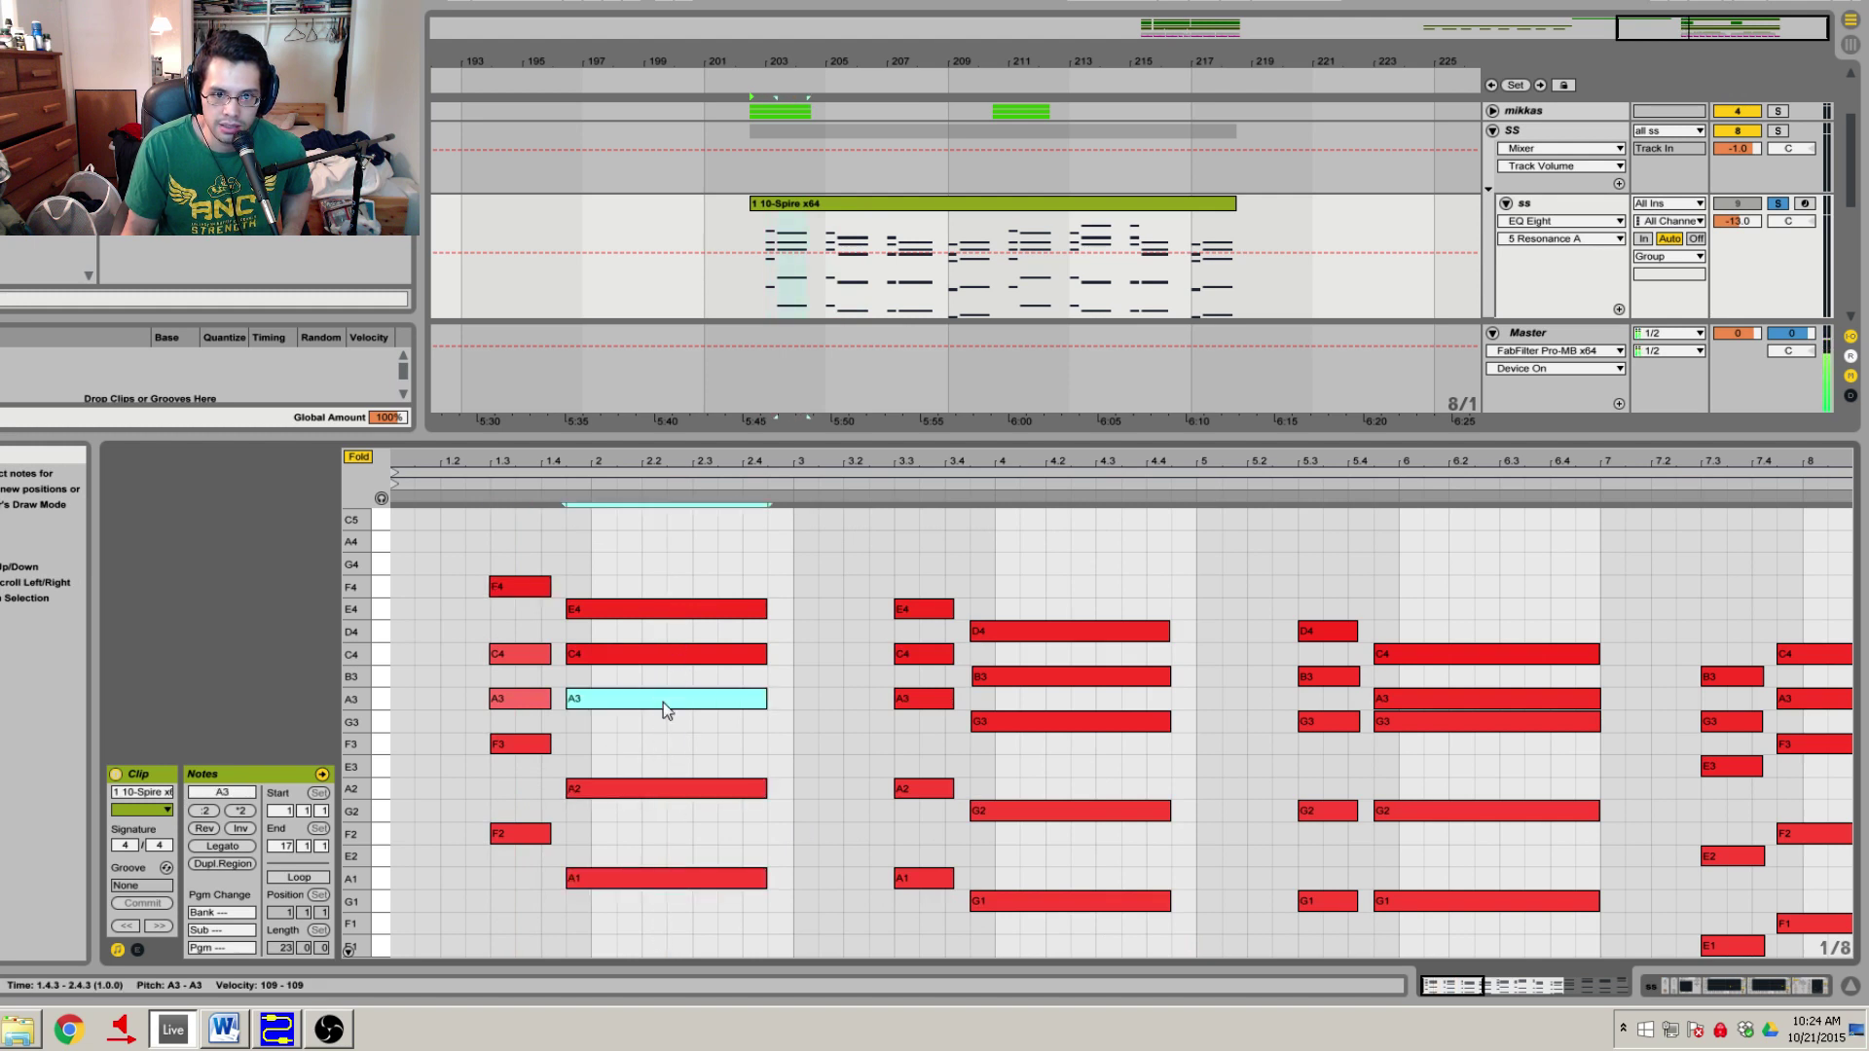
left_click_drag(908, 944, 908, 769)
mouse_move(1009, 943)
left_mouse_down()
mouse_move(1009, 748)
mouse_move(1040, 728)
left_mouse_up()
left_click(1221, 793)
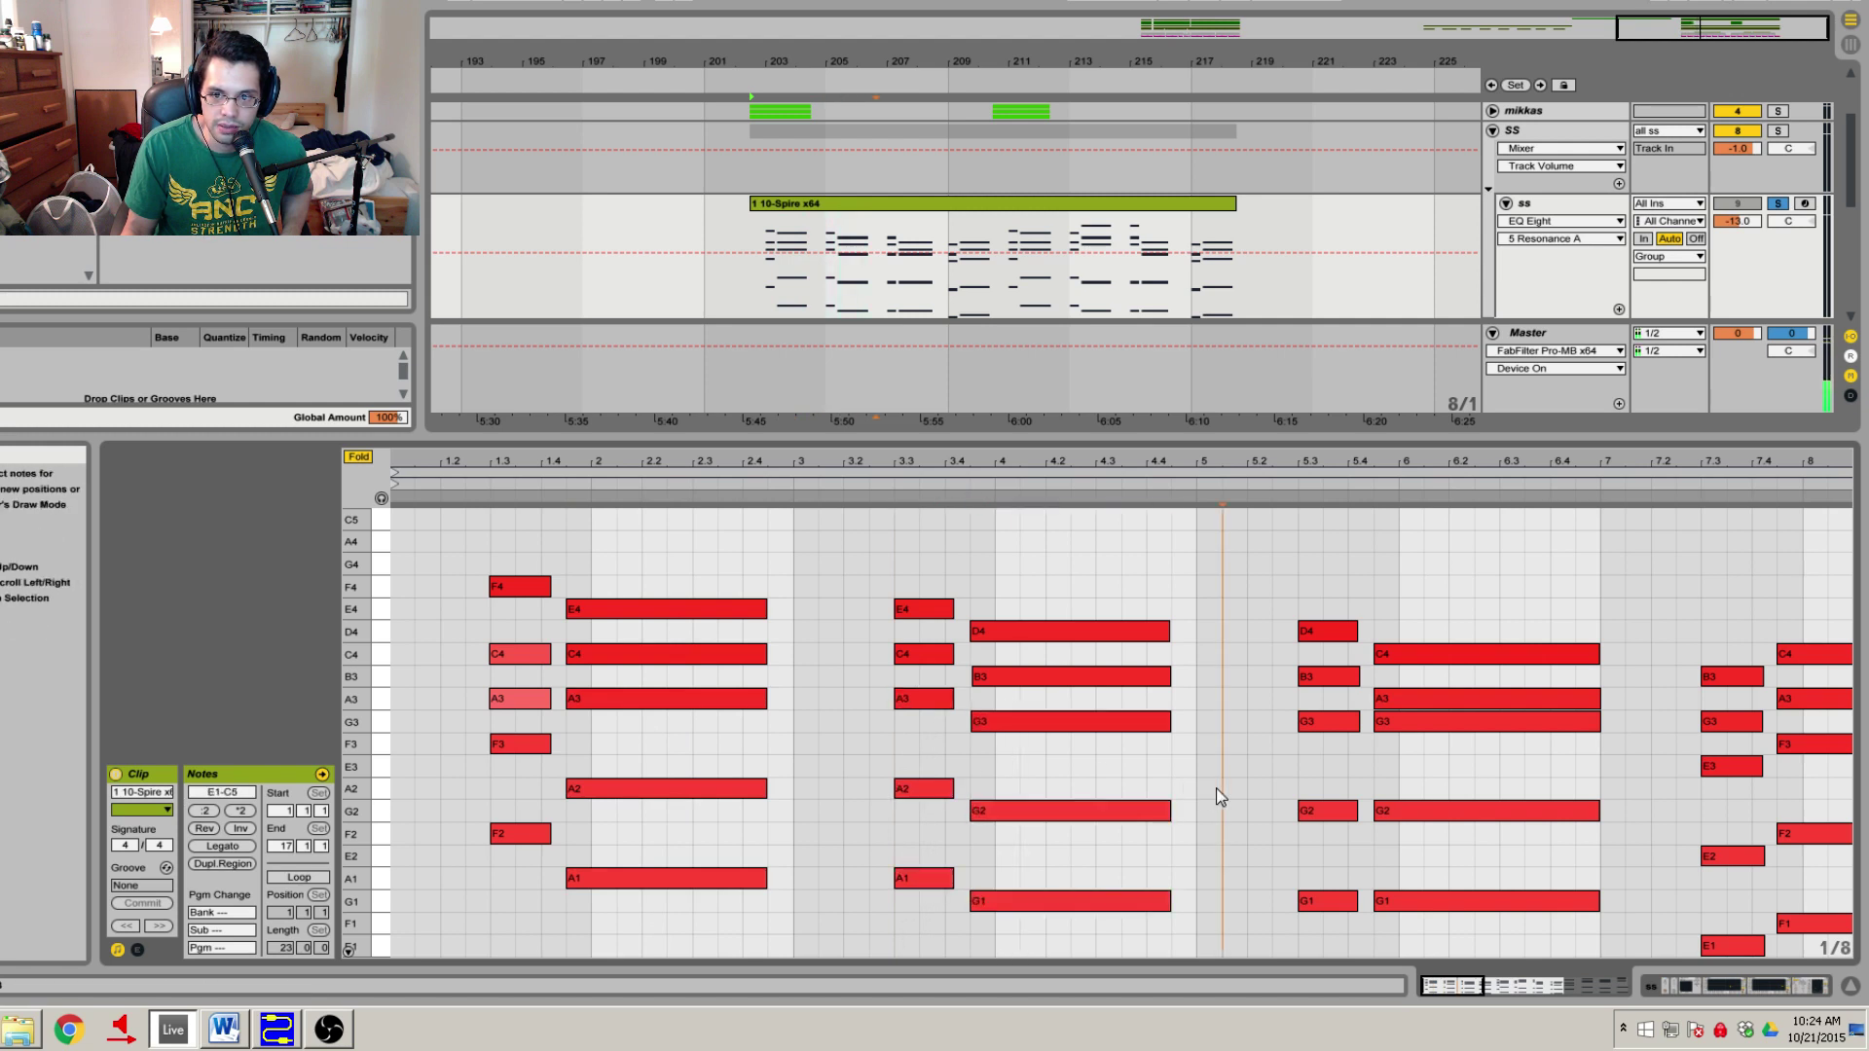
Look over the first four chords together, and the low notes and top F4 of the opening chords.
left_click_drag(688, 464, 705, 465)
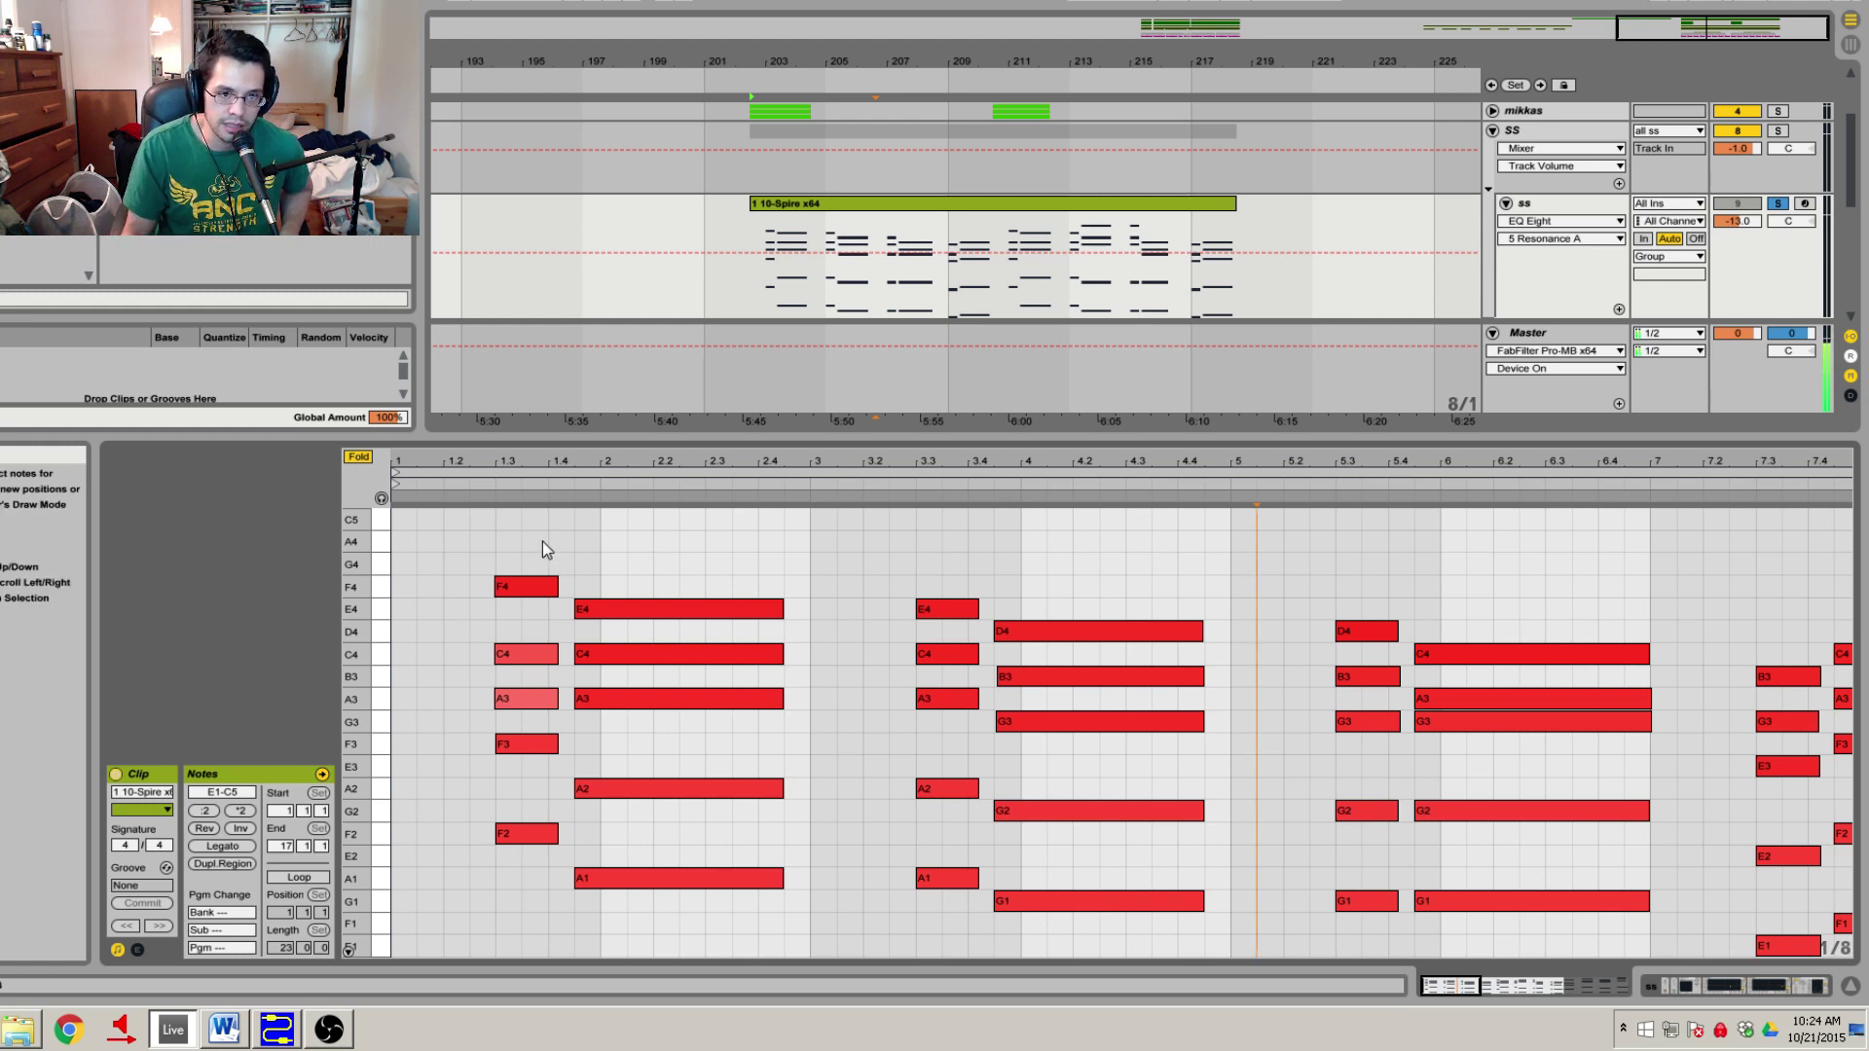
left_click_drag(540, 541, 1258, 913)
left_click(1258, 913)
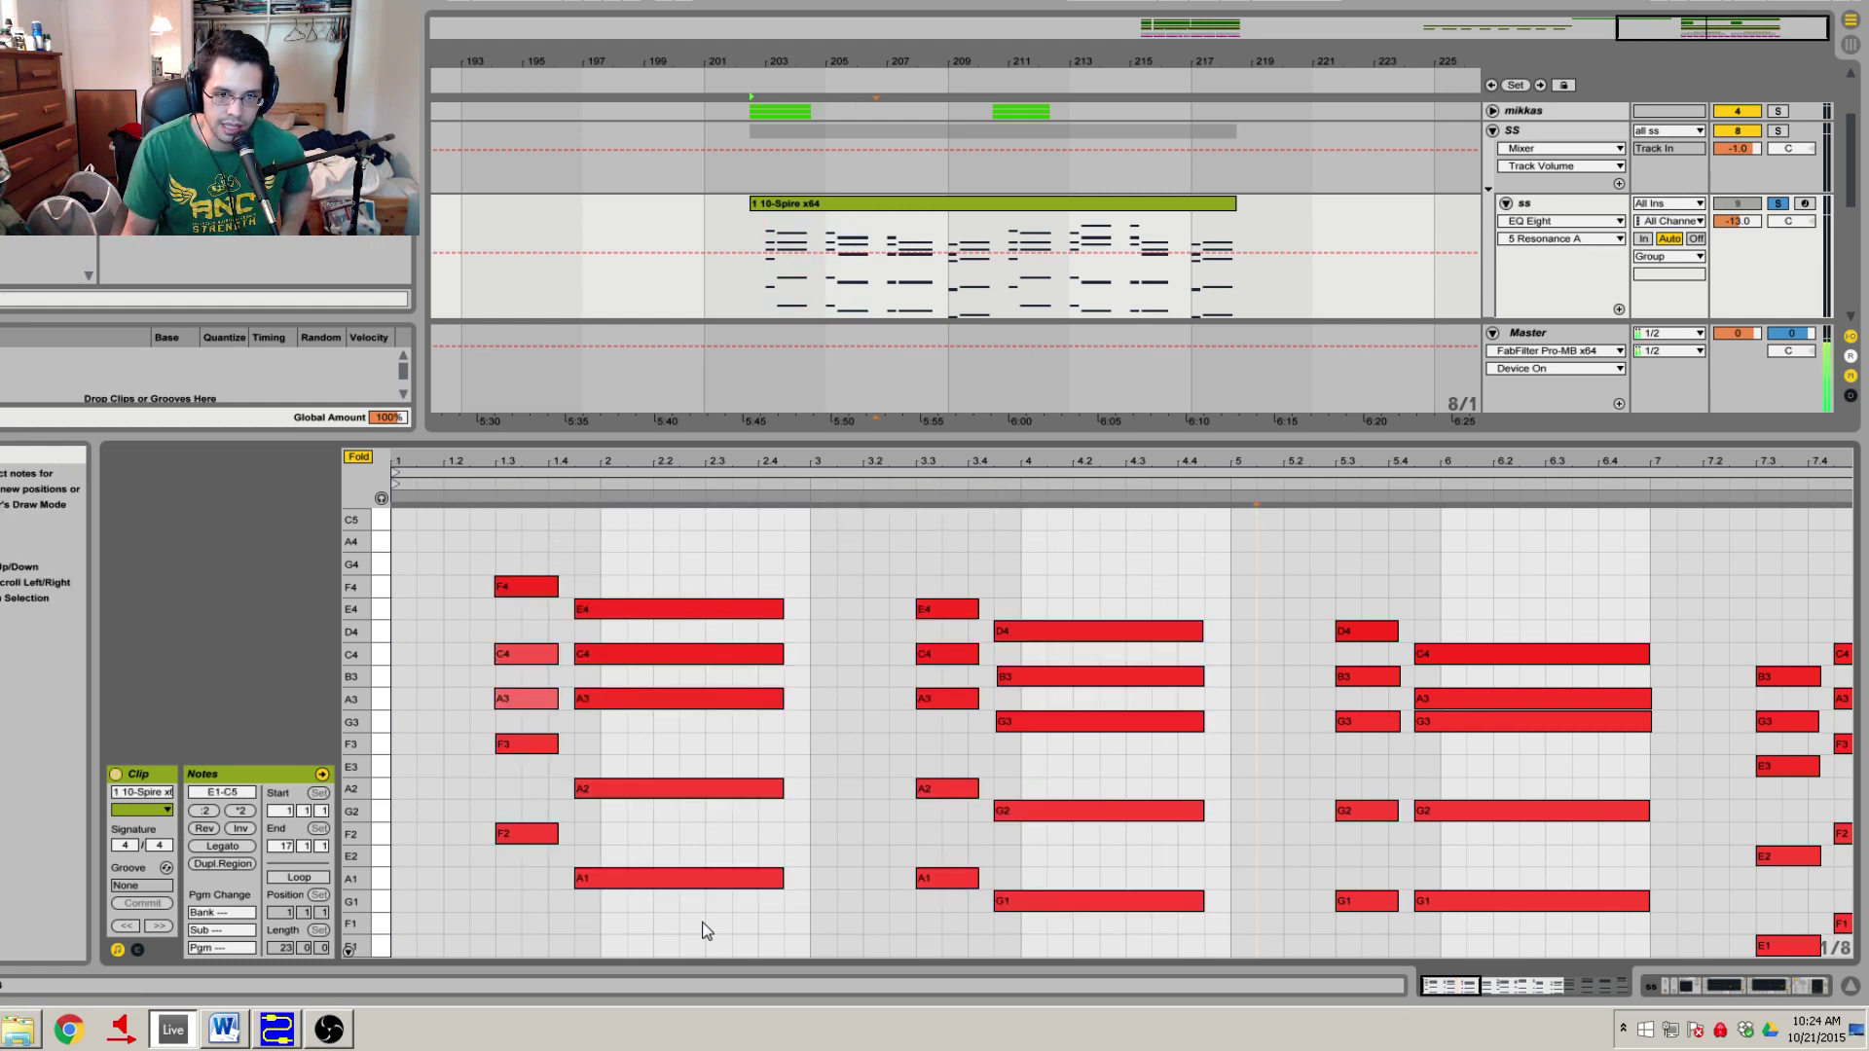
left_click_drag(701, 923, 499, 732)
left_click(642, 751)
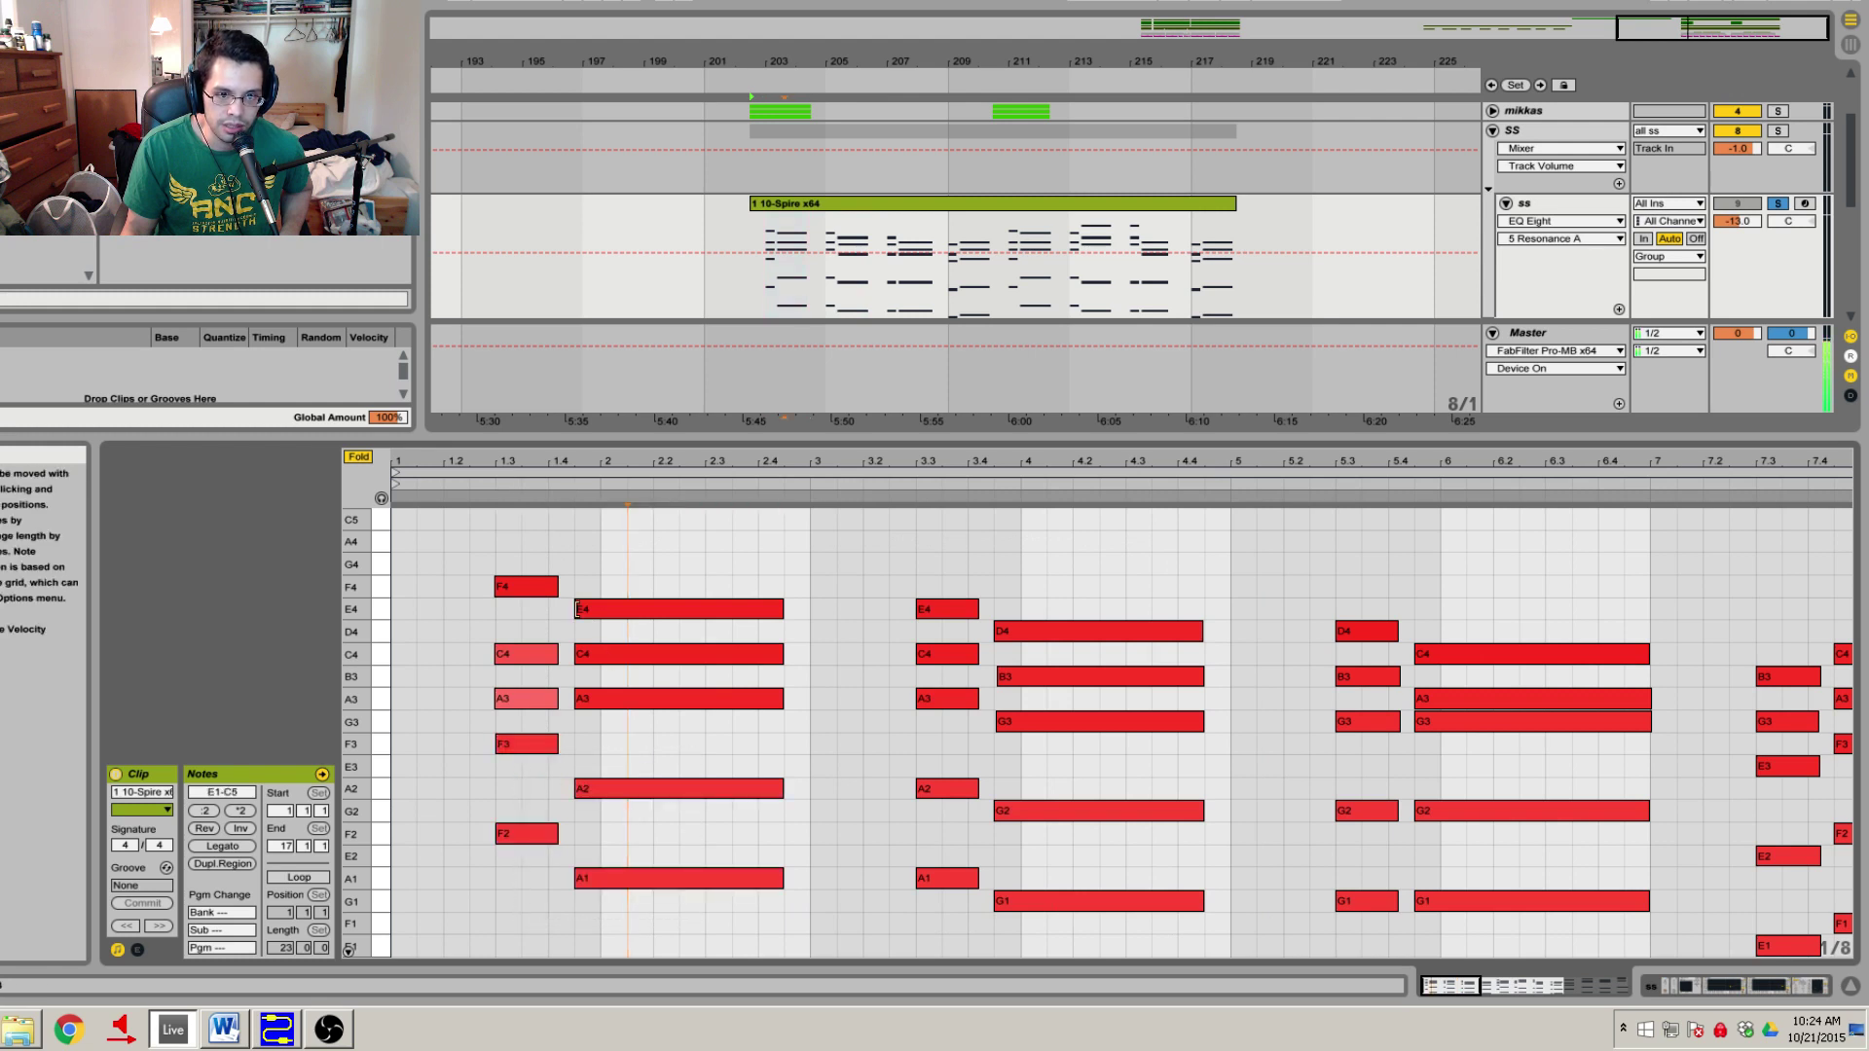
left_click(530, 586)
left_click(852, 582)
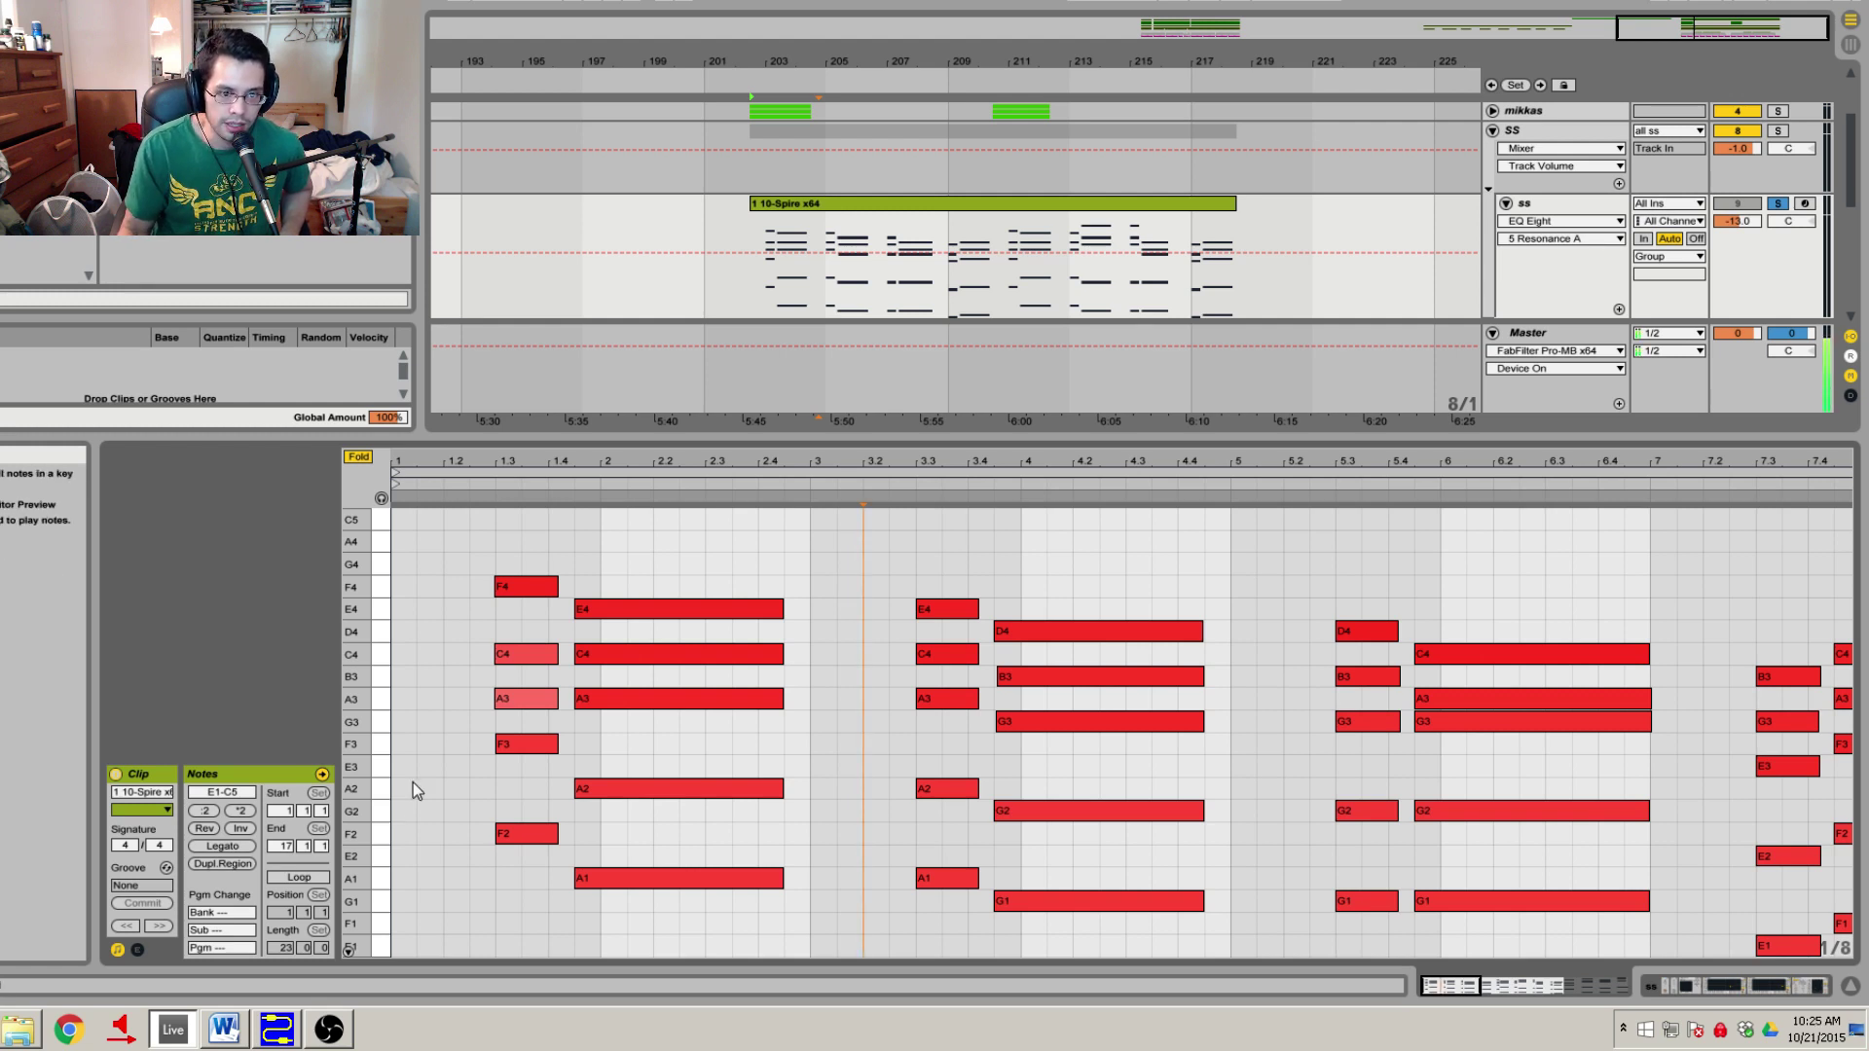
Check the F A C triad in the A MINOR CHORDS document and highlight the root notes F, E and D.
key("alt+Tab")
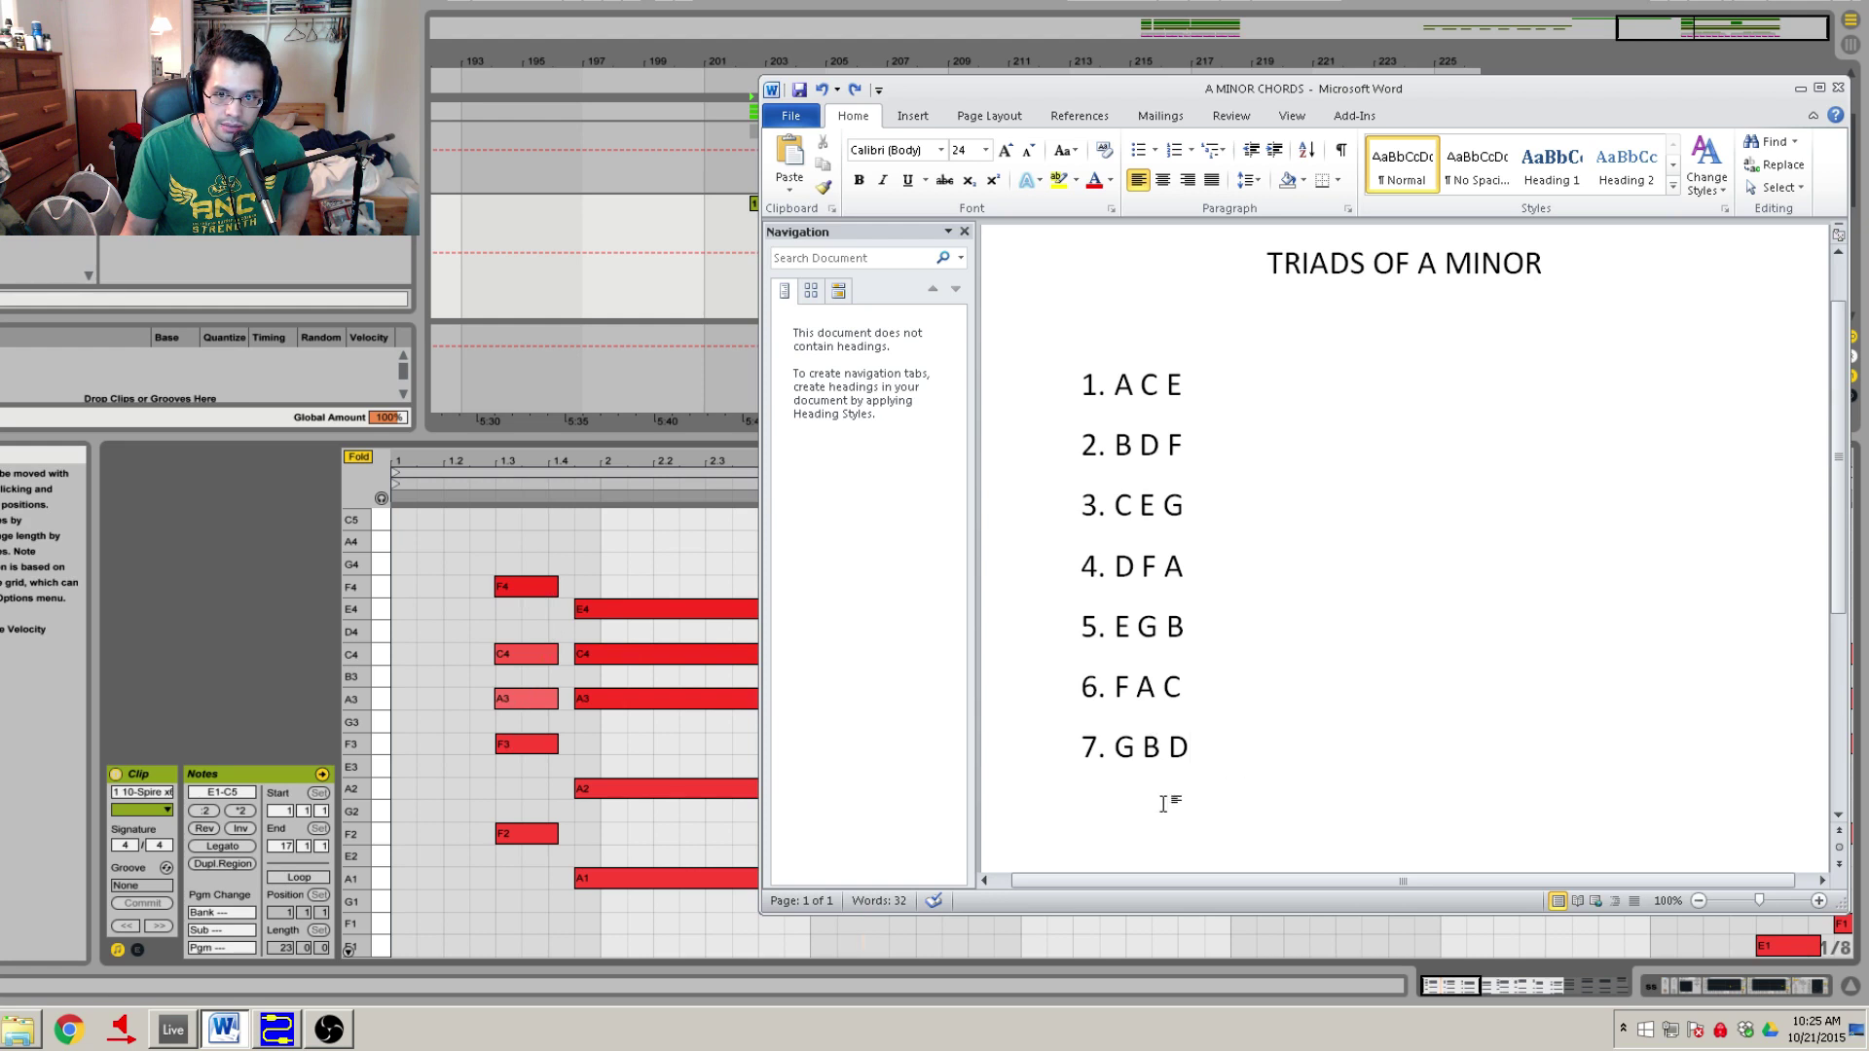
triple_click(1180, 687)
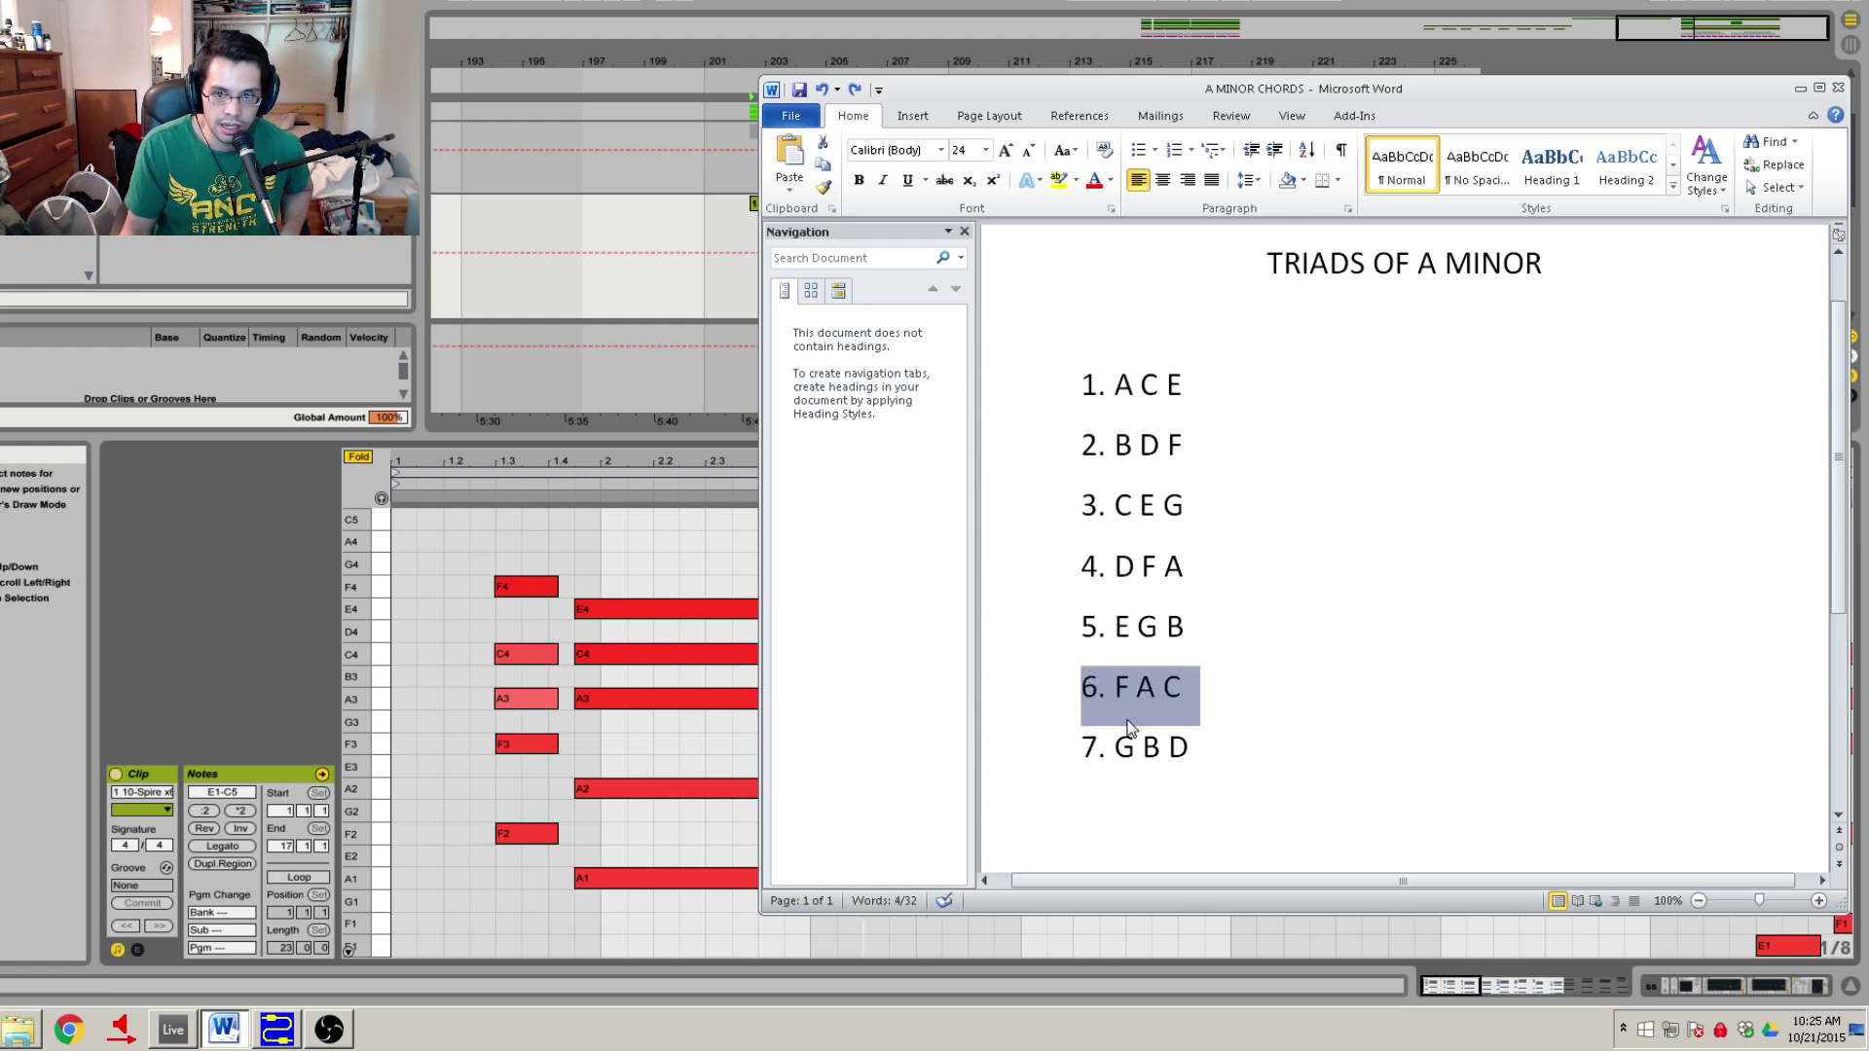
left_click(1137, 688)
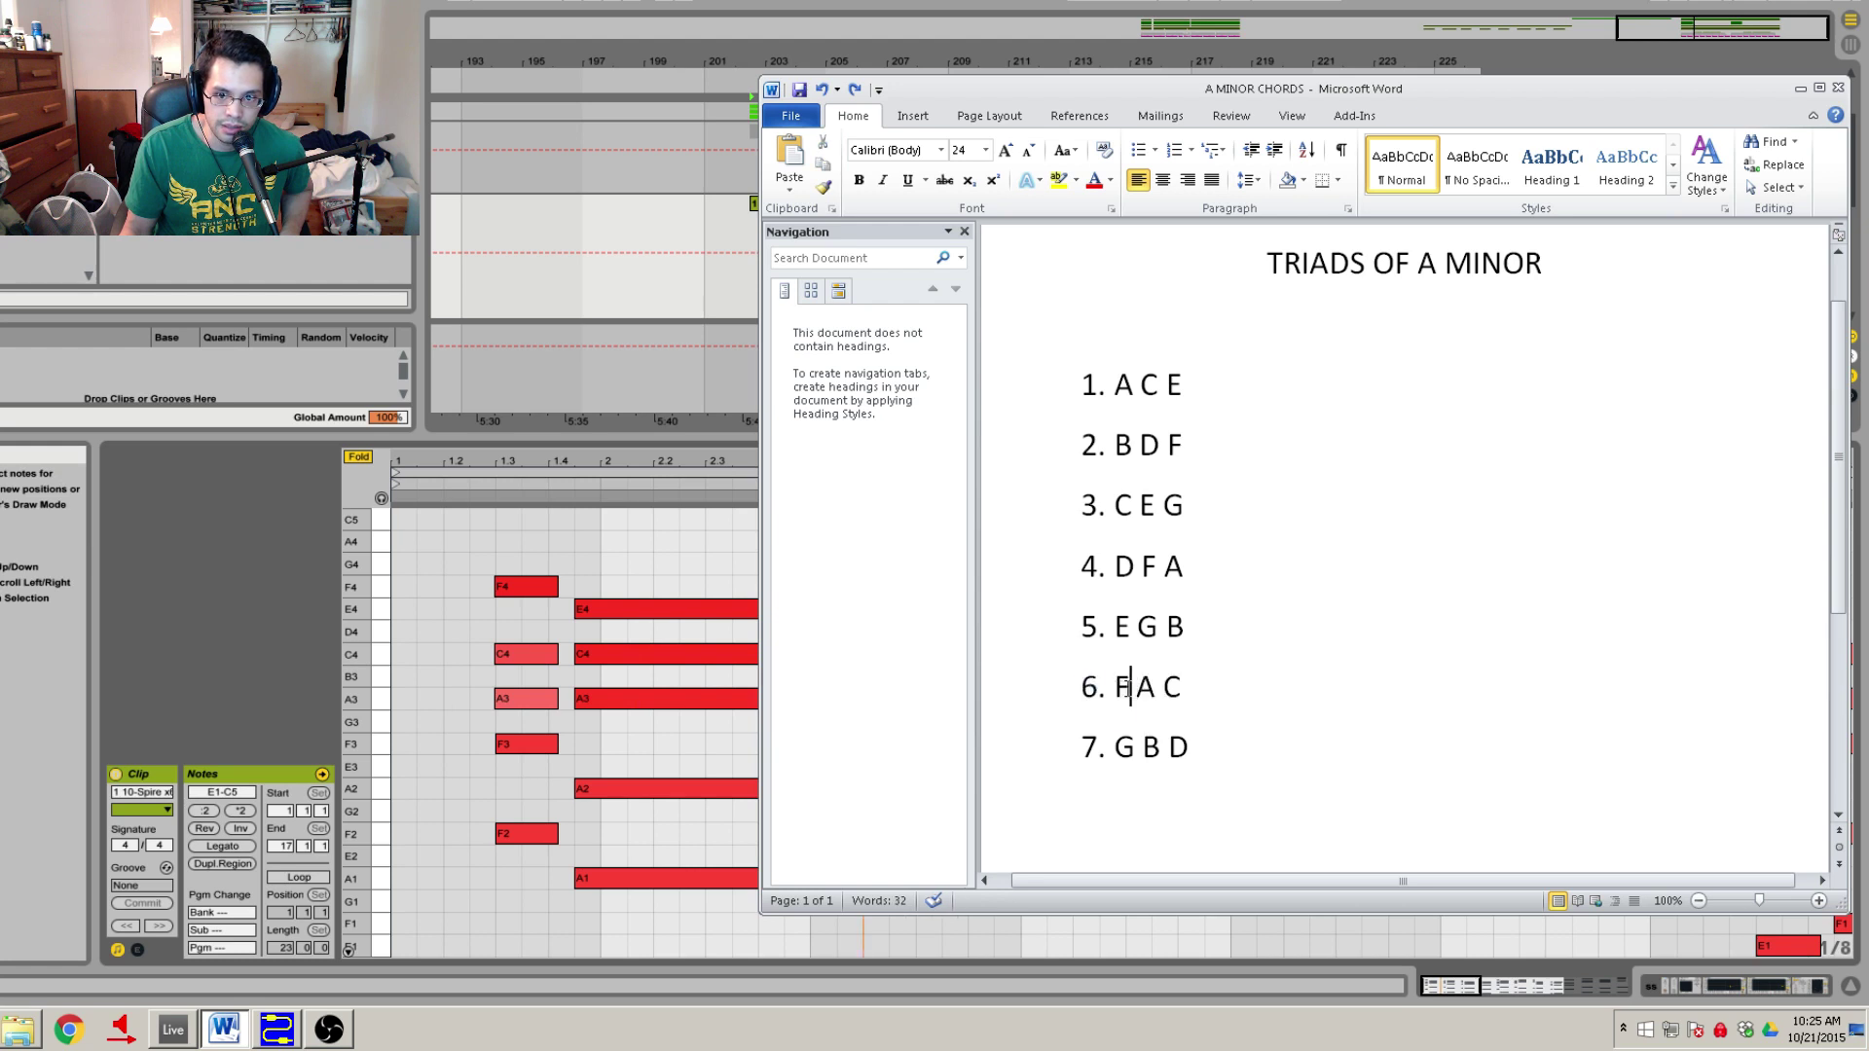
key("shift+Left")
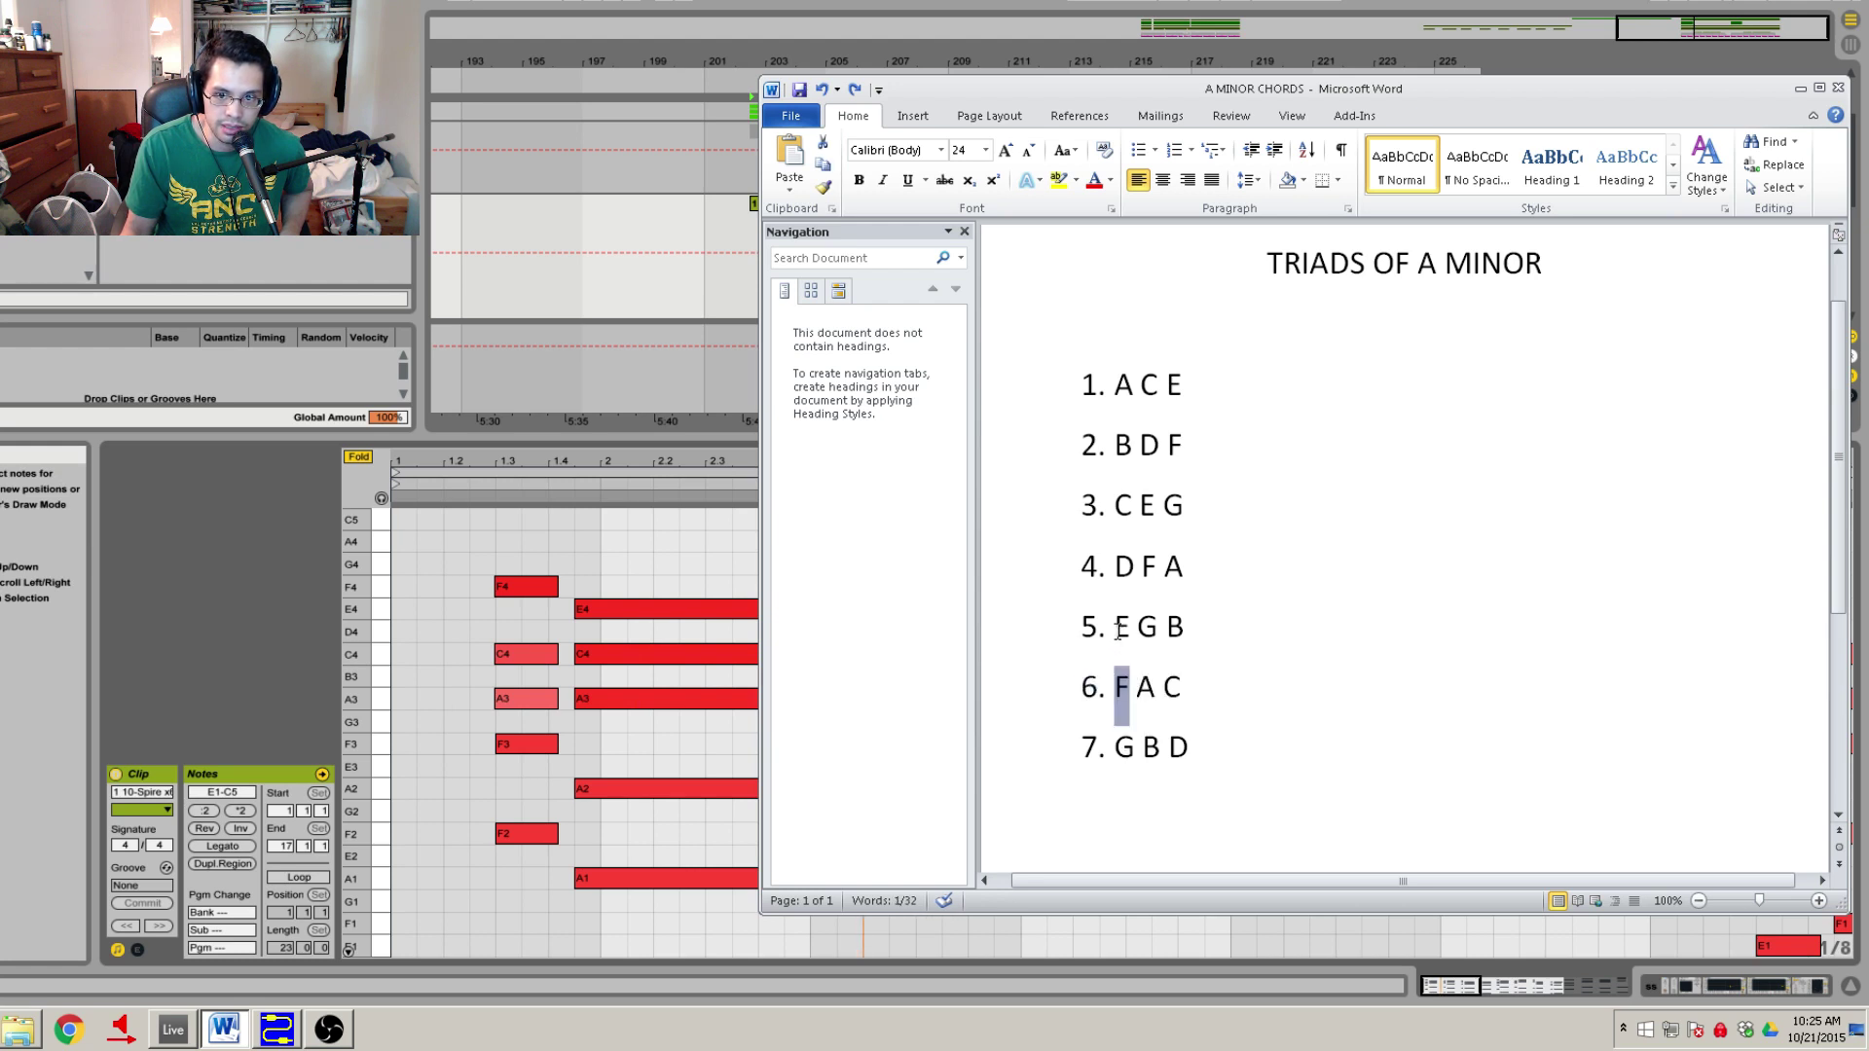
key("Up")
key("shift+Left")
key("Up")
key("shift+Left")
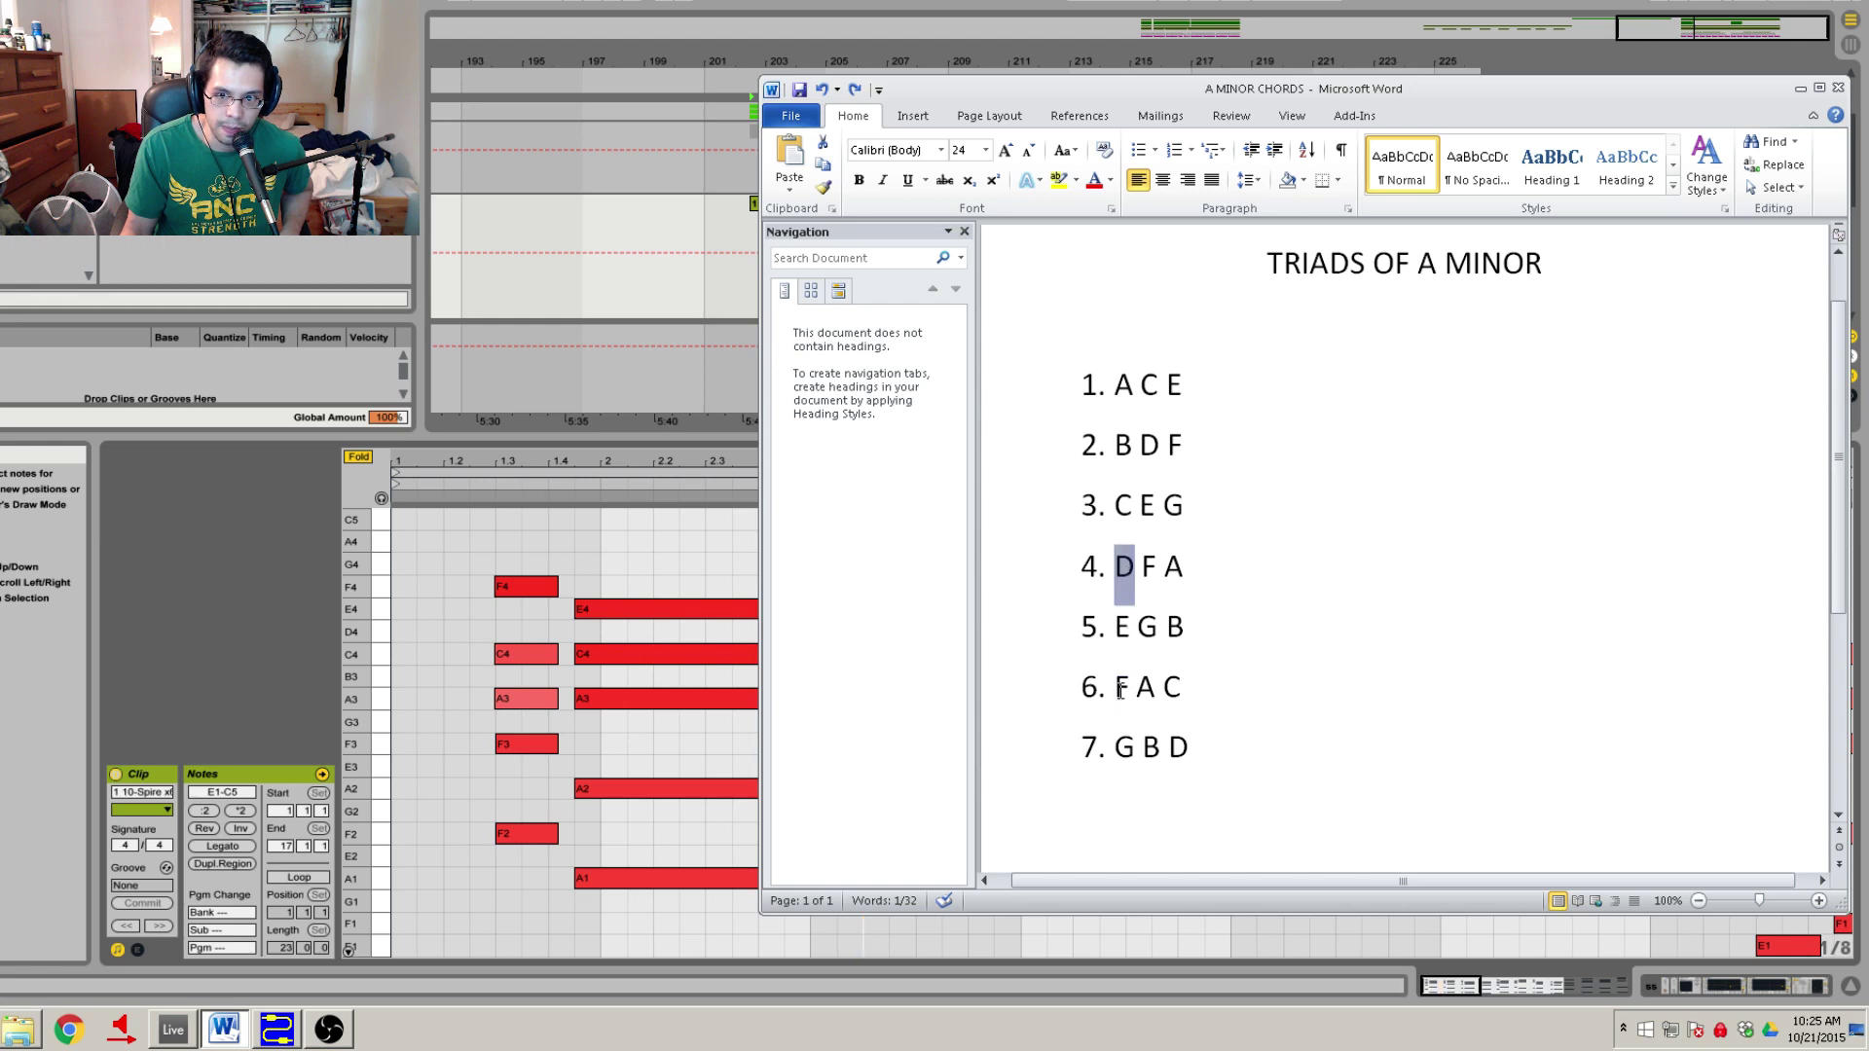
left_click_drag(1121, 691, 1133, 695)
Back in Live, examine the first chord's notes from F2 to F4, including its upper A3, C4 and F4.
left_click_drag(500, 897, 540, 571)
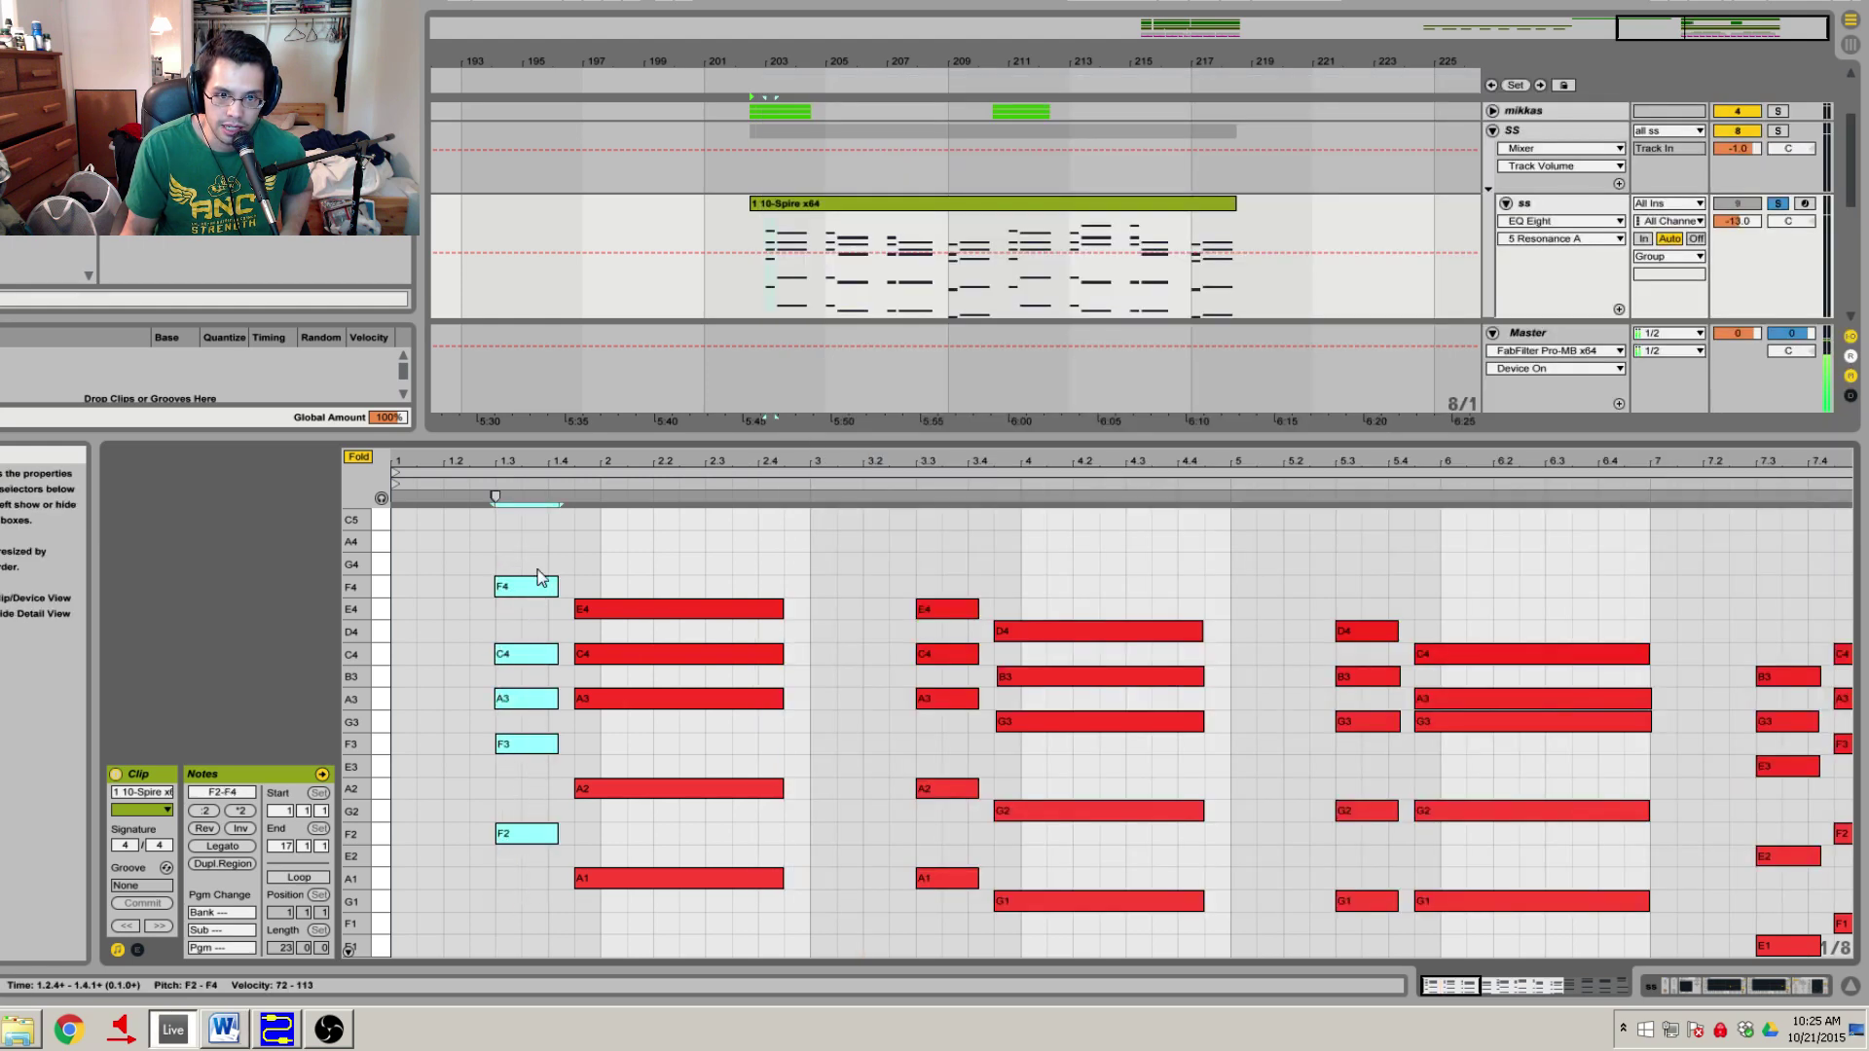
left_click(456, 805)
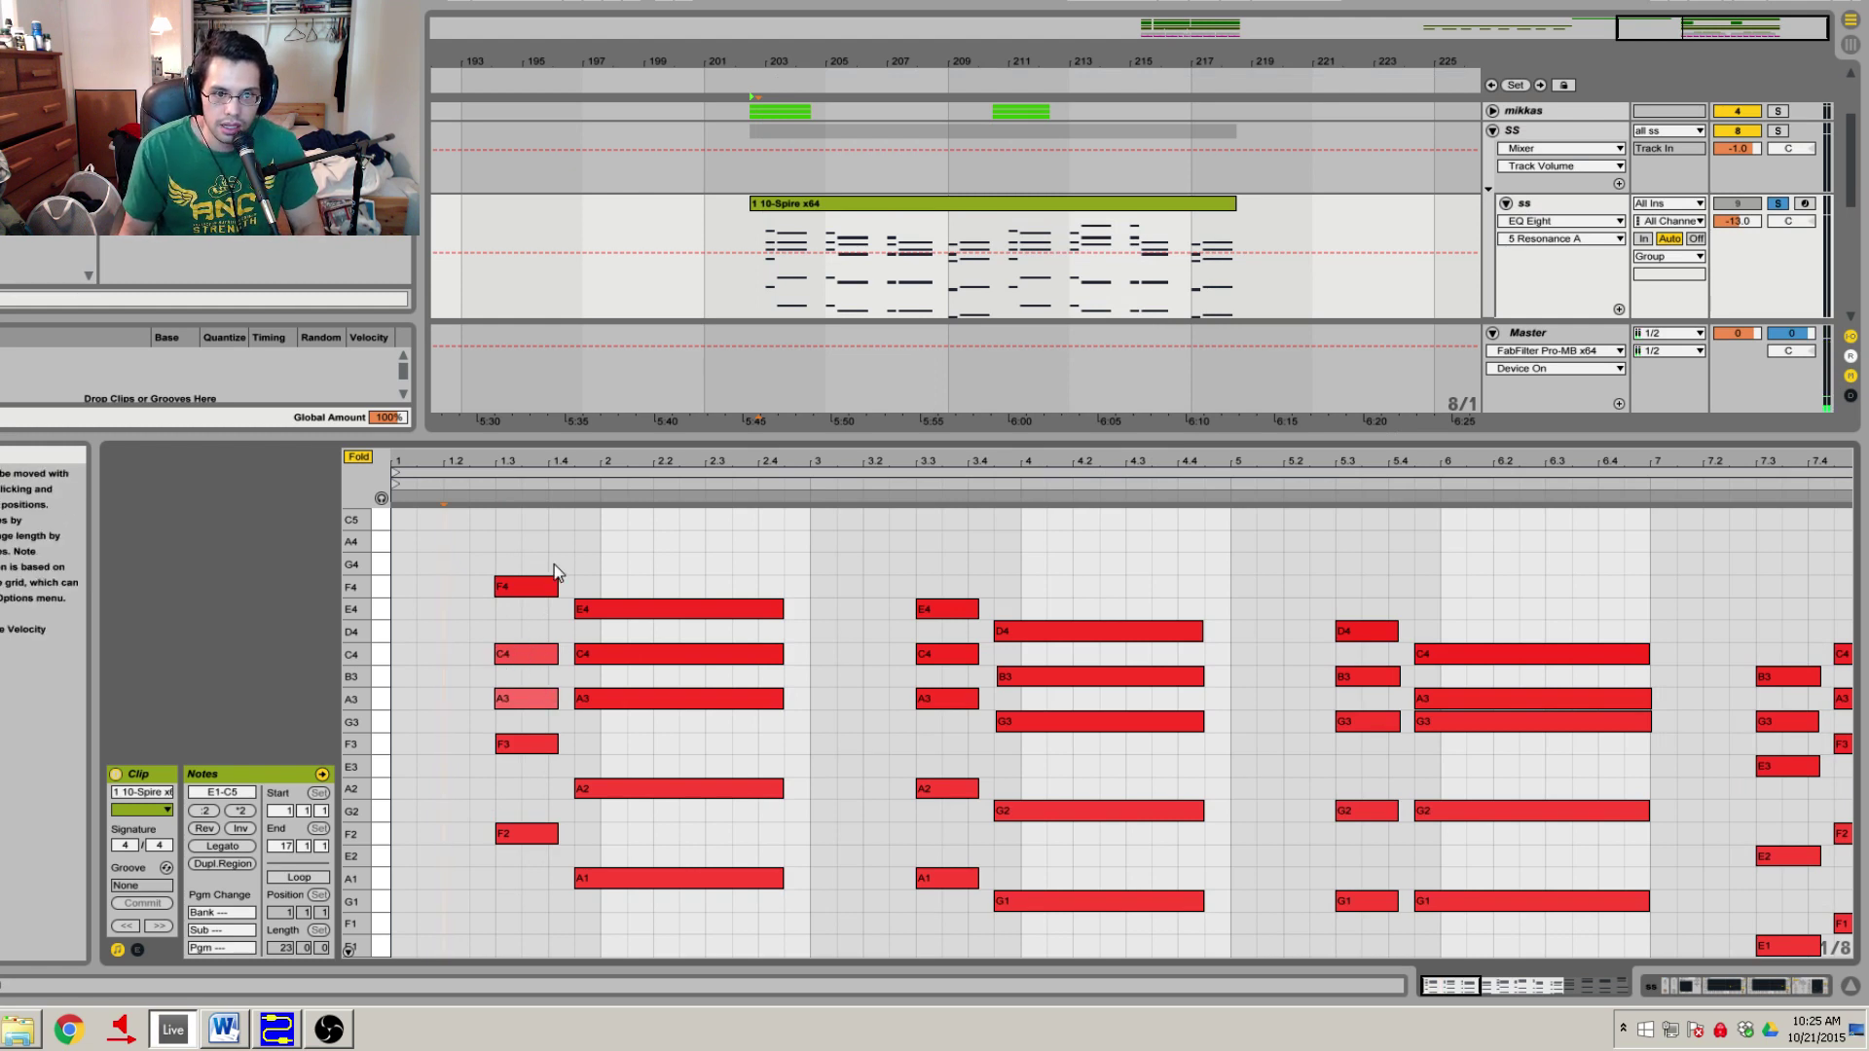
left_click_drag(548, 477, 647, 549)
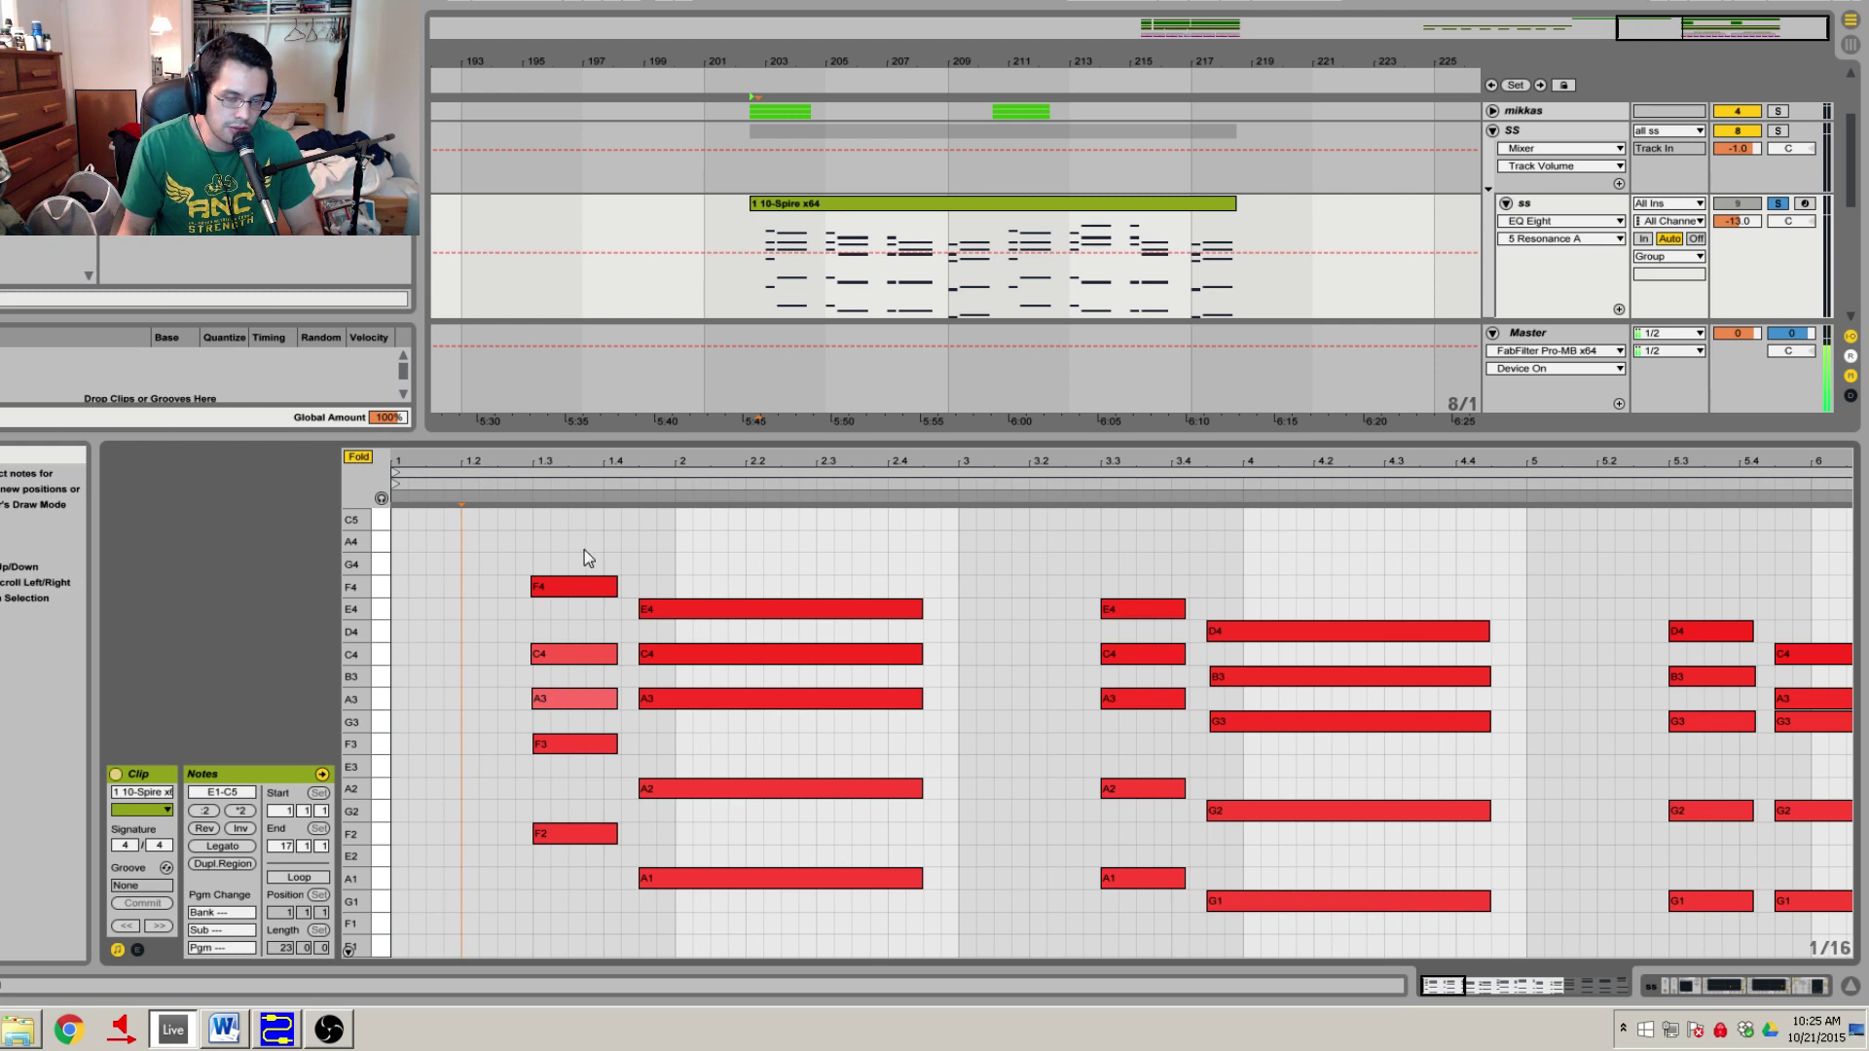
left_click_drag(717, 471, 715, 467)
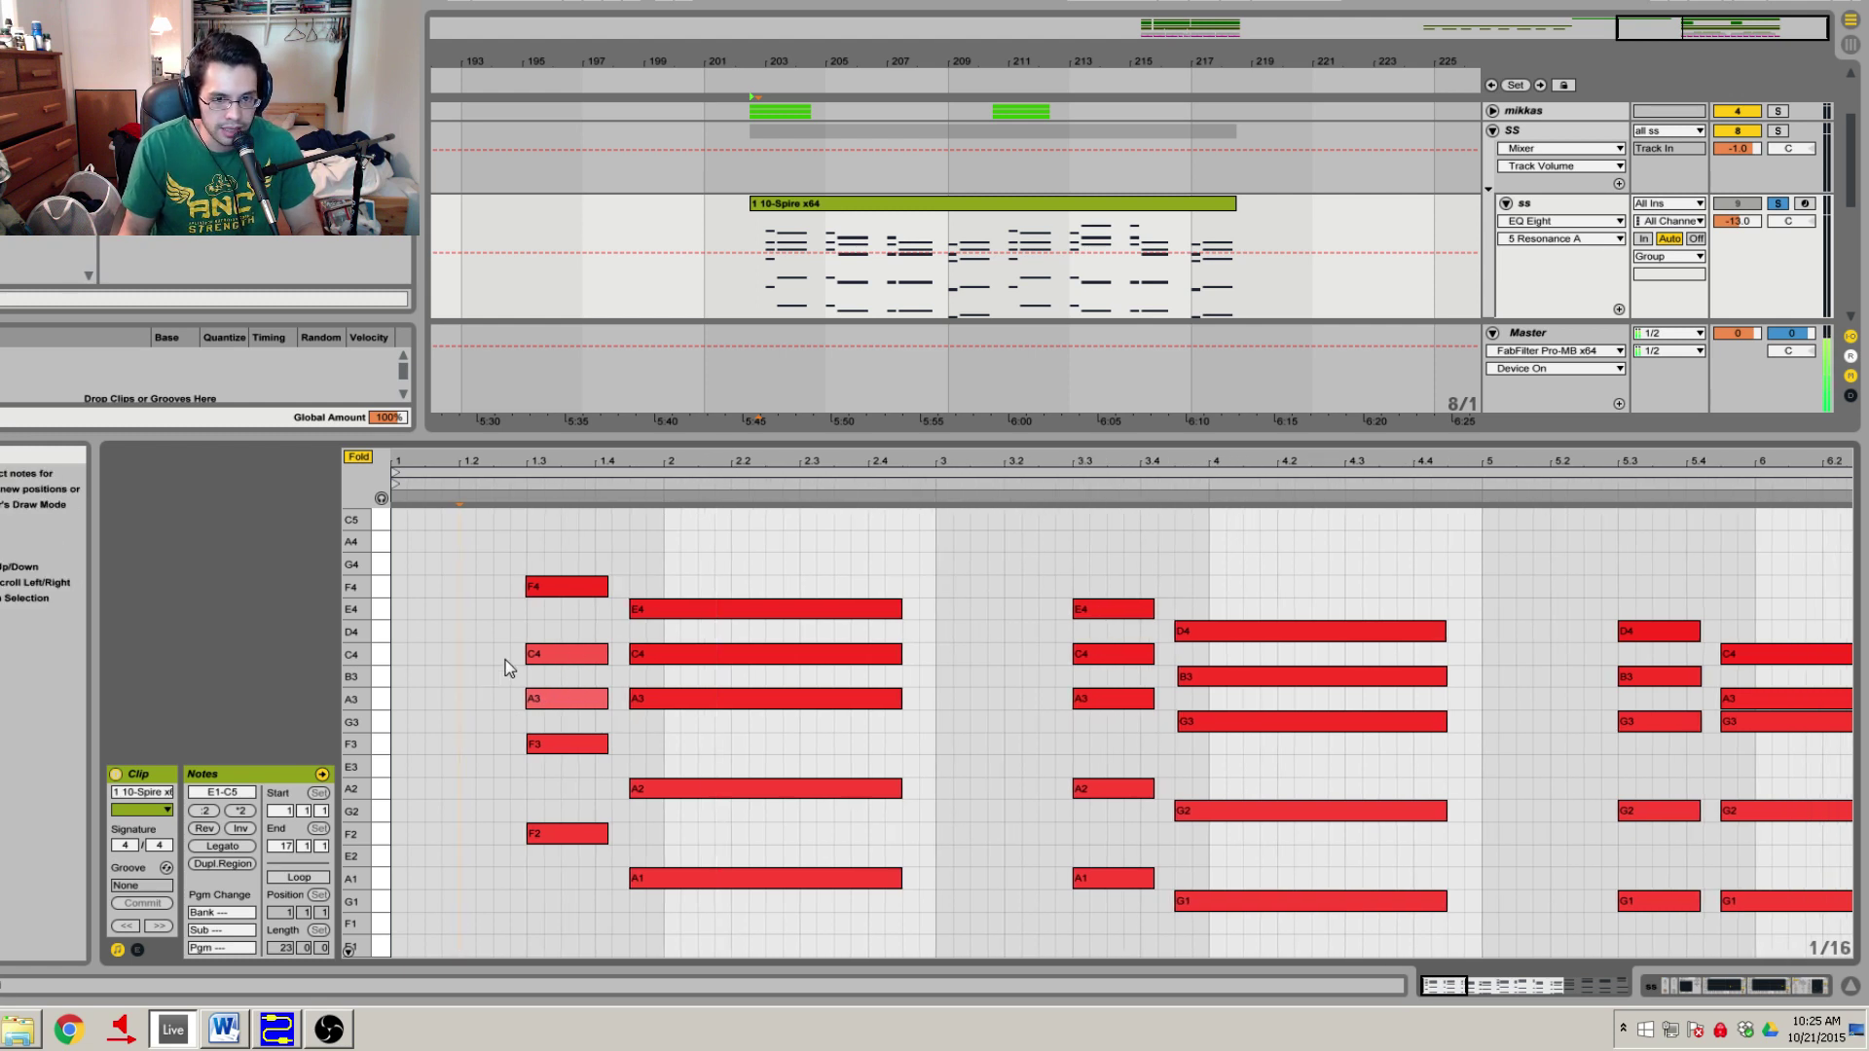
mouse_move(595, 537)
left_mouse_down()
mouse_move(601, 642)
mouse_move(565, 722)
left_mouse_up()
left_click(715, 553)
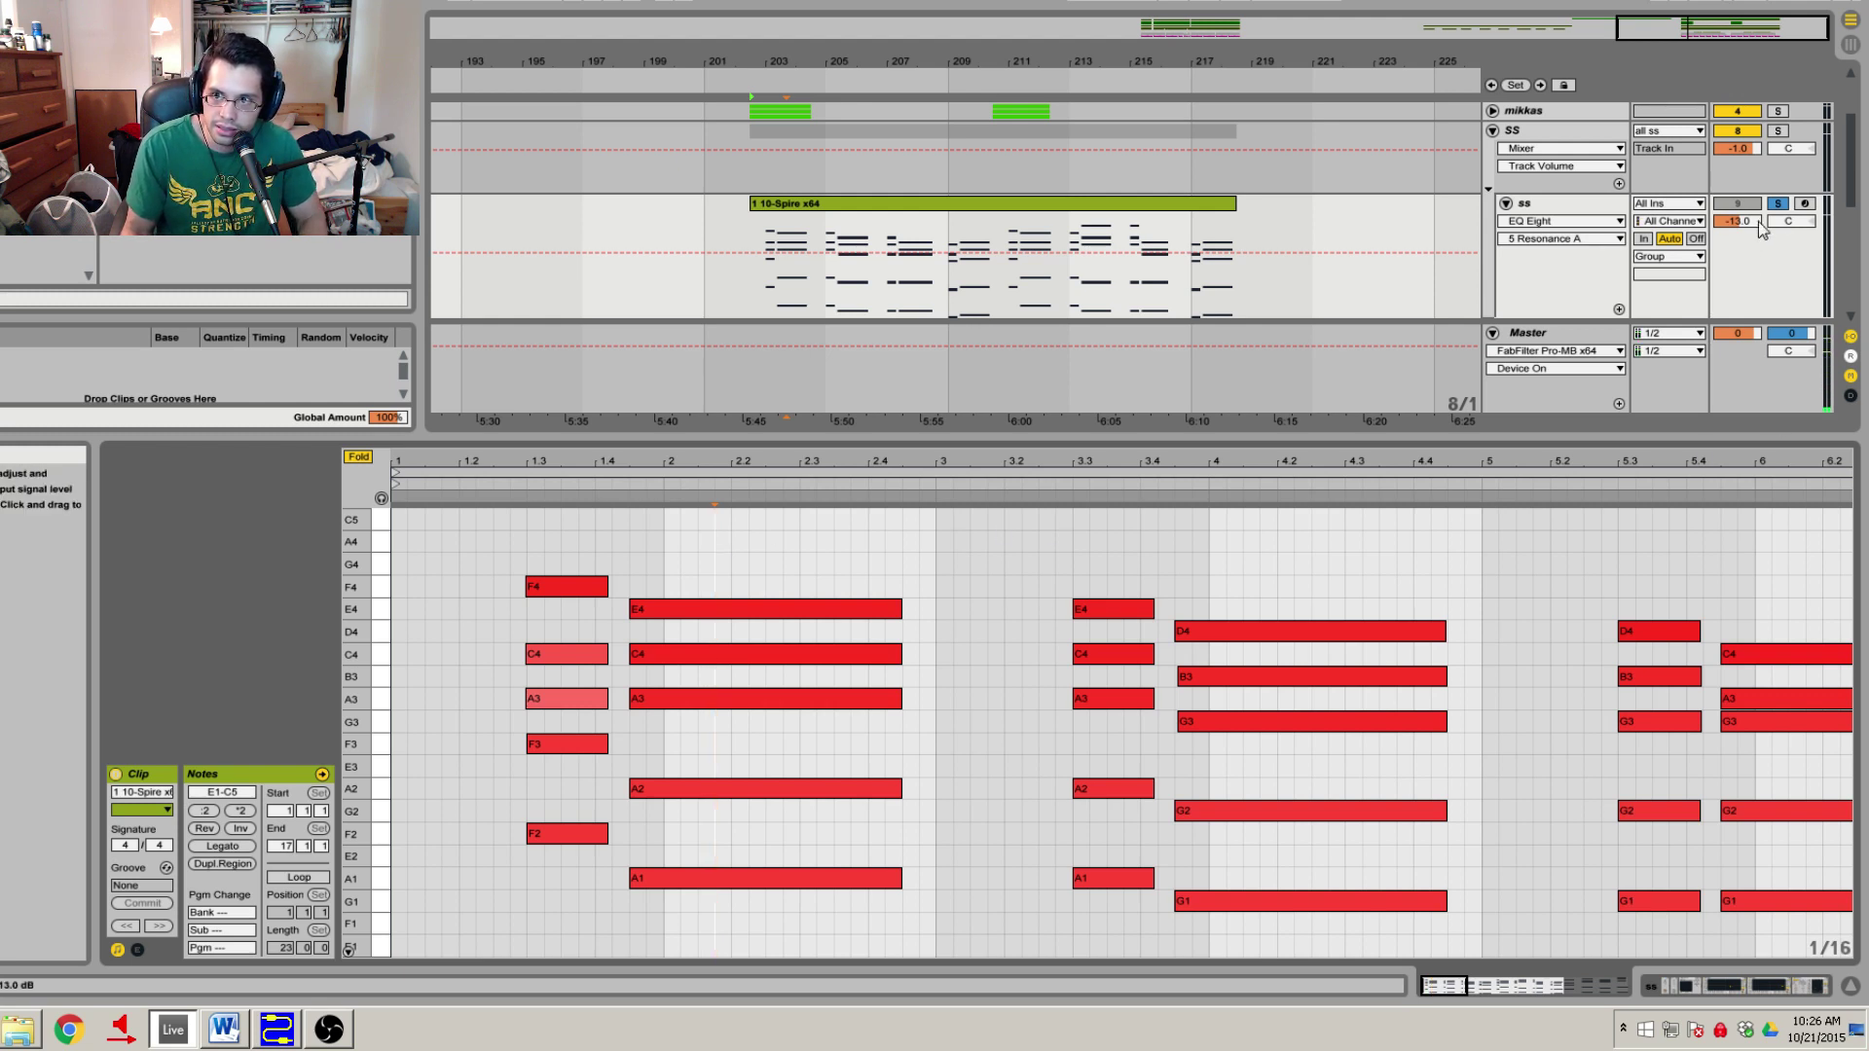
Arm the ss track for recording and inspect the notes of the clip's first two chords.
left_click(1805, 205)
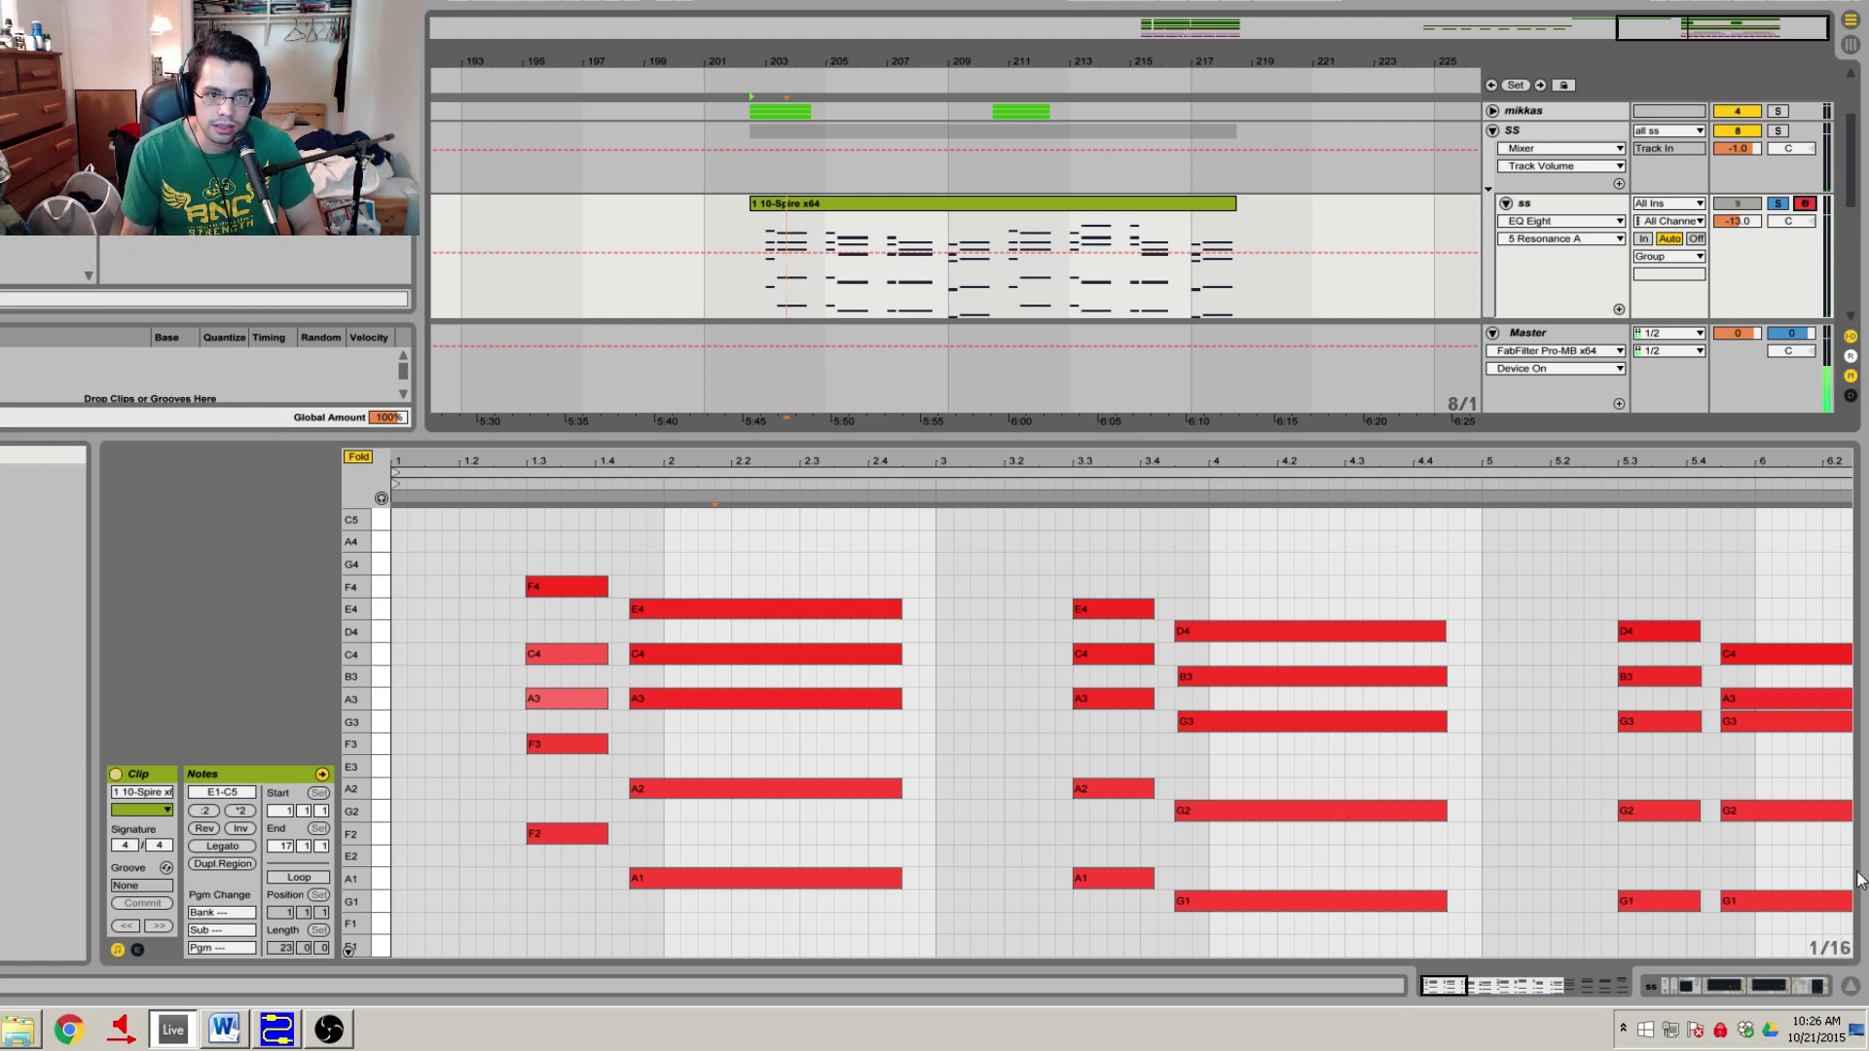
left_click_drag(713, 744, 692, 559)
left_click(737, 732)
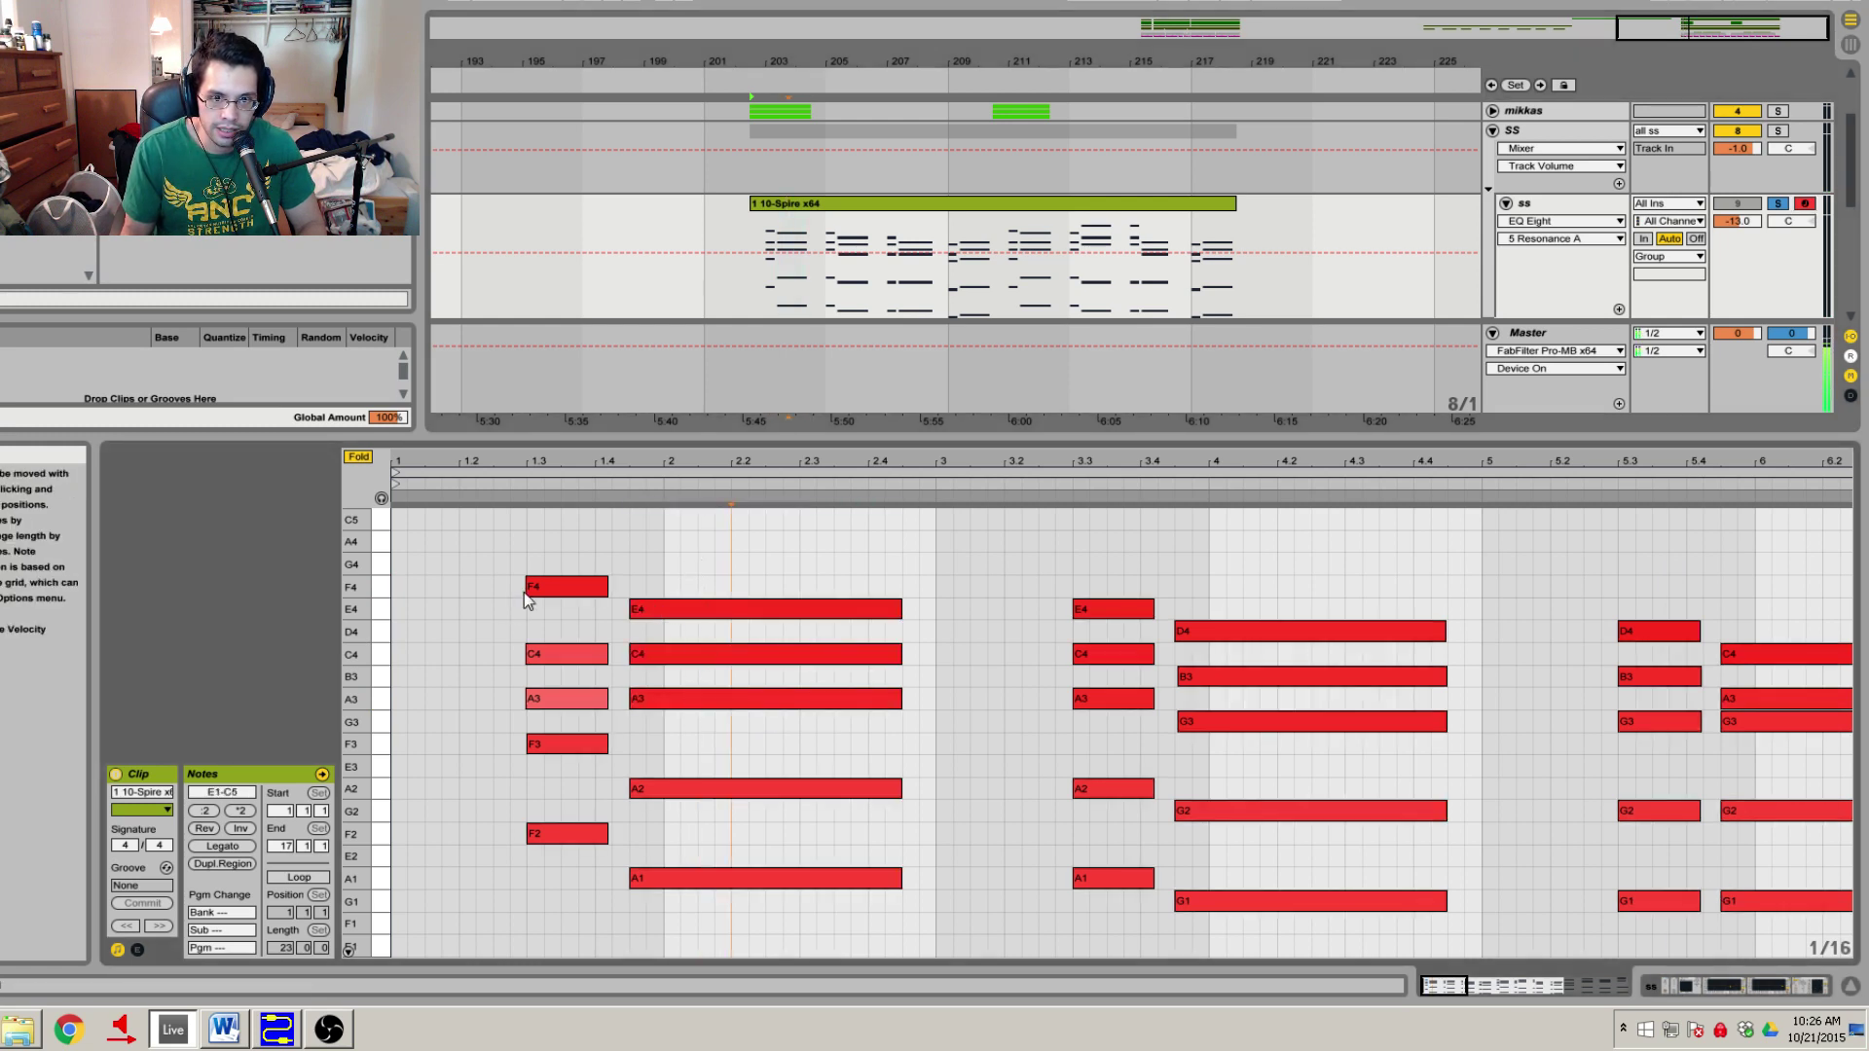
left_click_drag(522, 592, 561, 845)
left_click(680, 717)
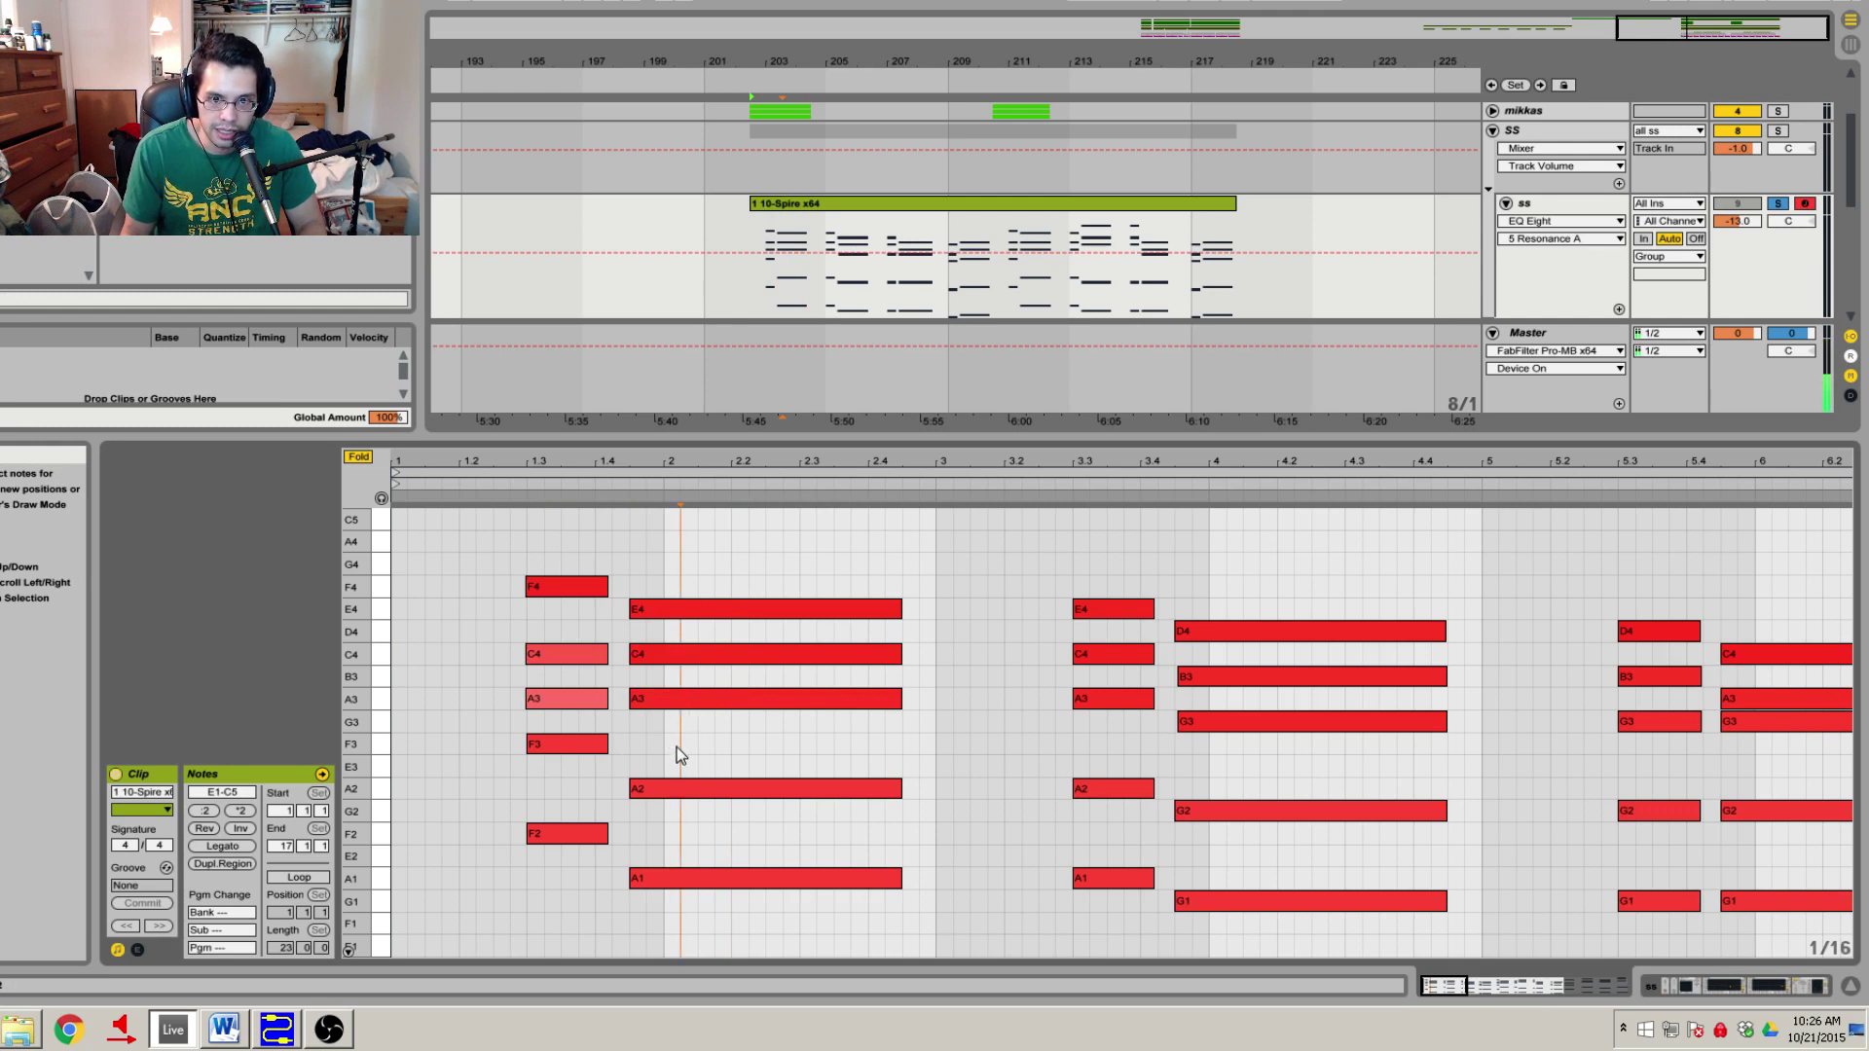
left_click(679, 701)
left_click(680, 654)
left_click(682, 628)
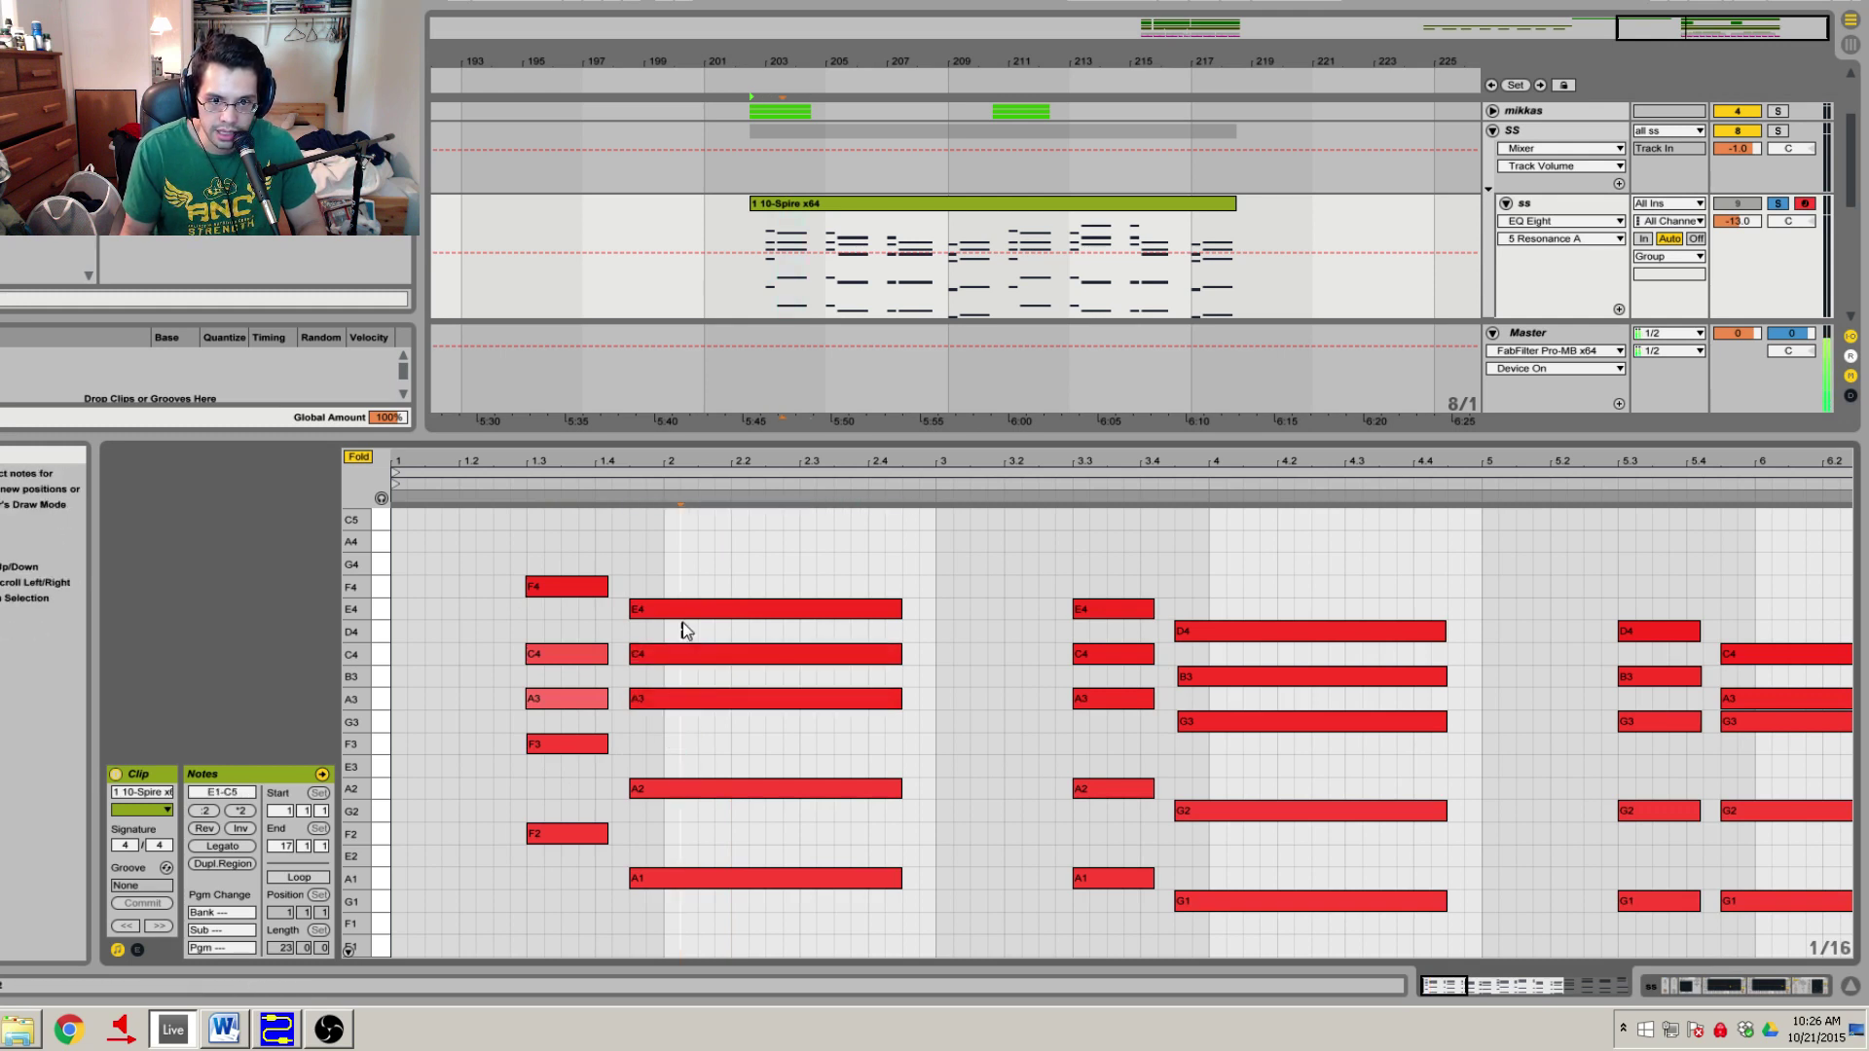
Mark the second chord's E4 note and check the A C E triad in the A MINOR CHORDS document in Word.
left_click(685, 609)
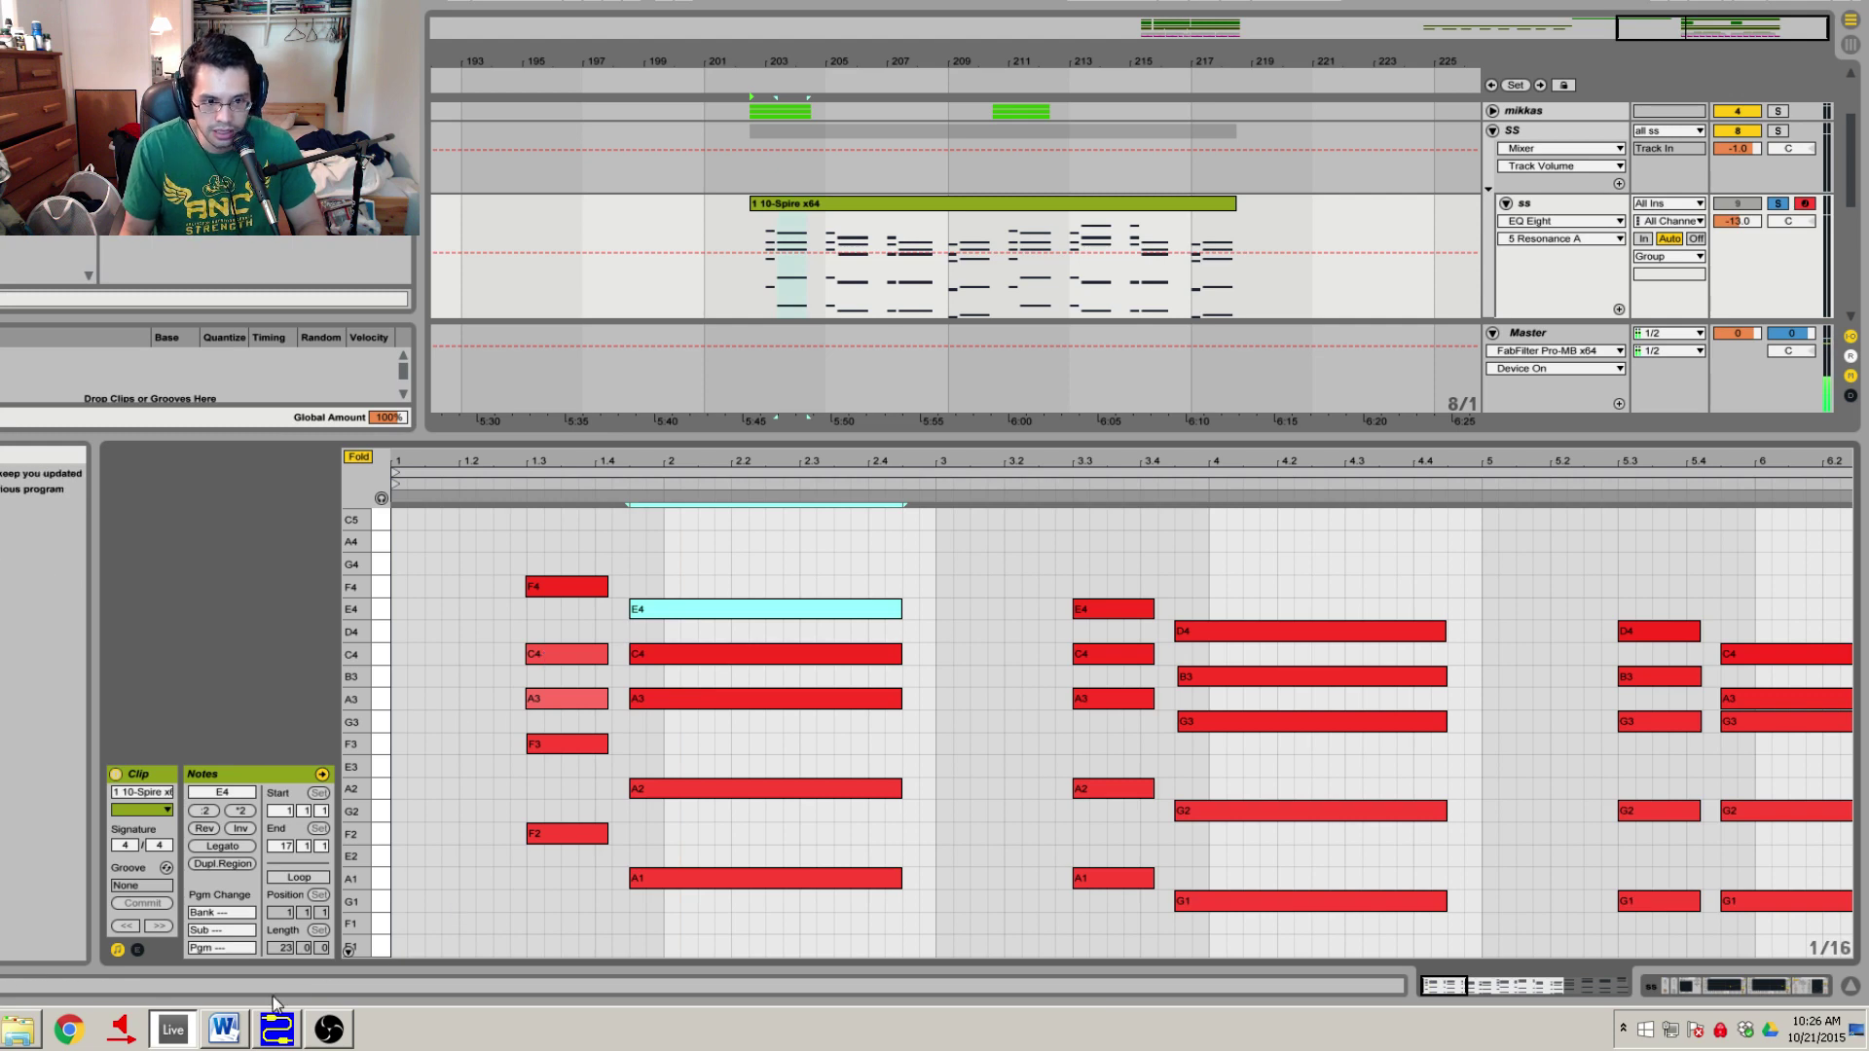
left_click(226, 1029)
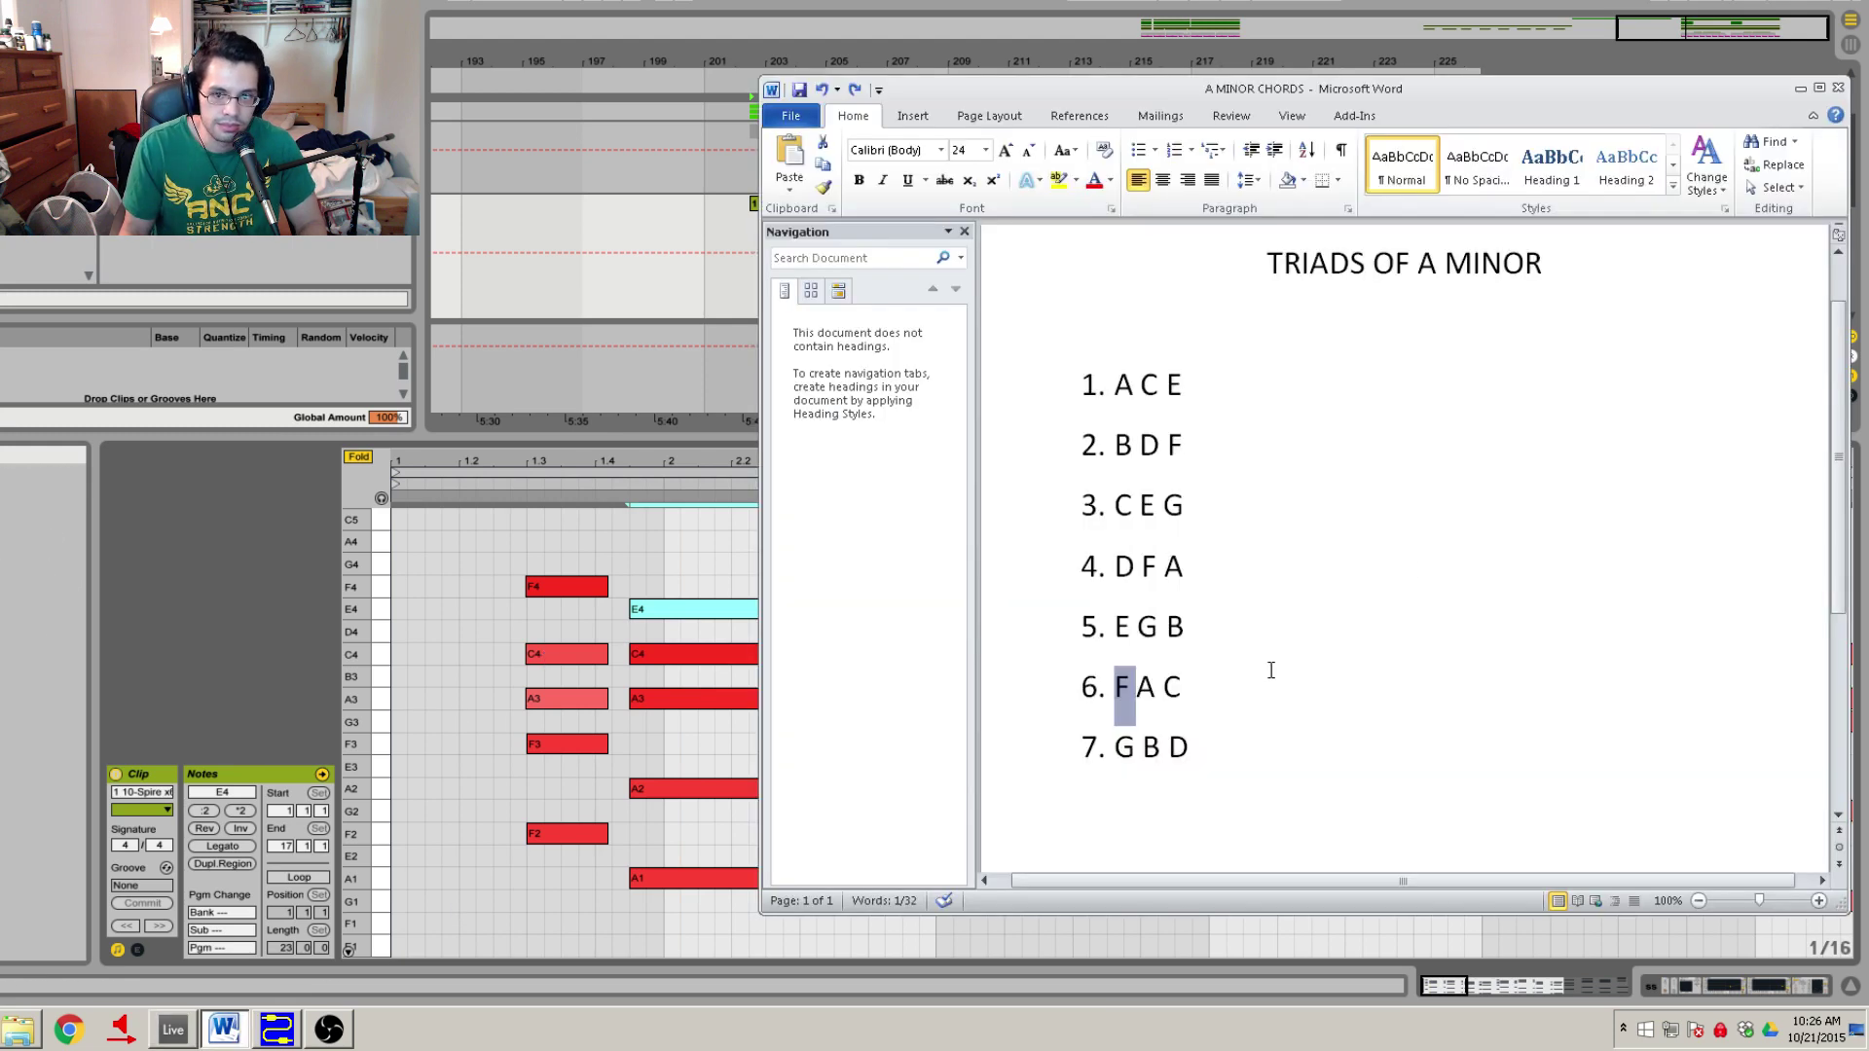
triple_click(1231, 404)
left_click(1327, 530)
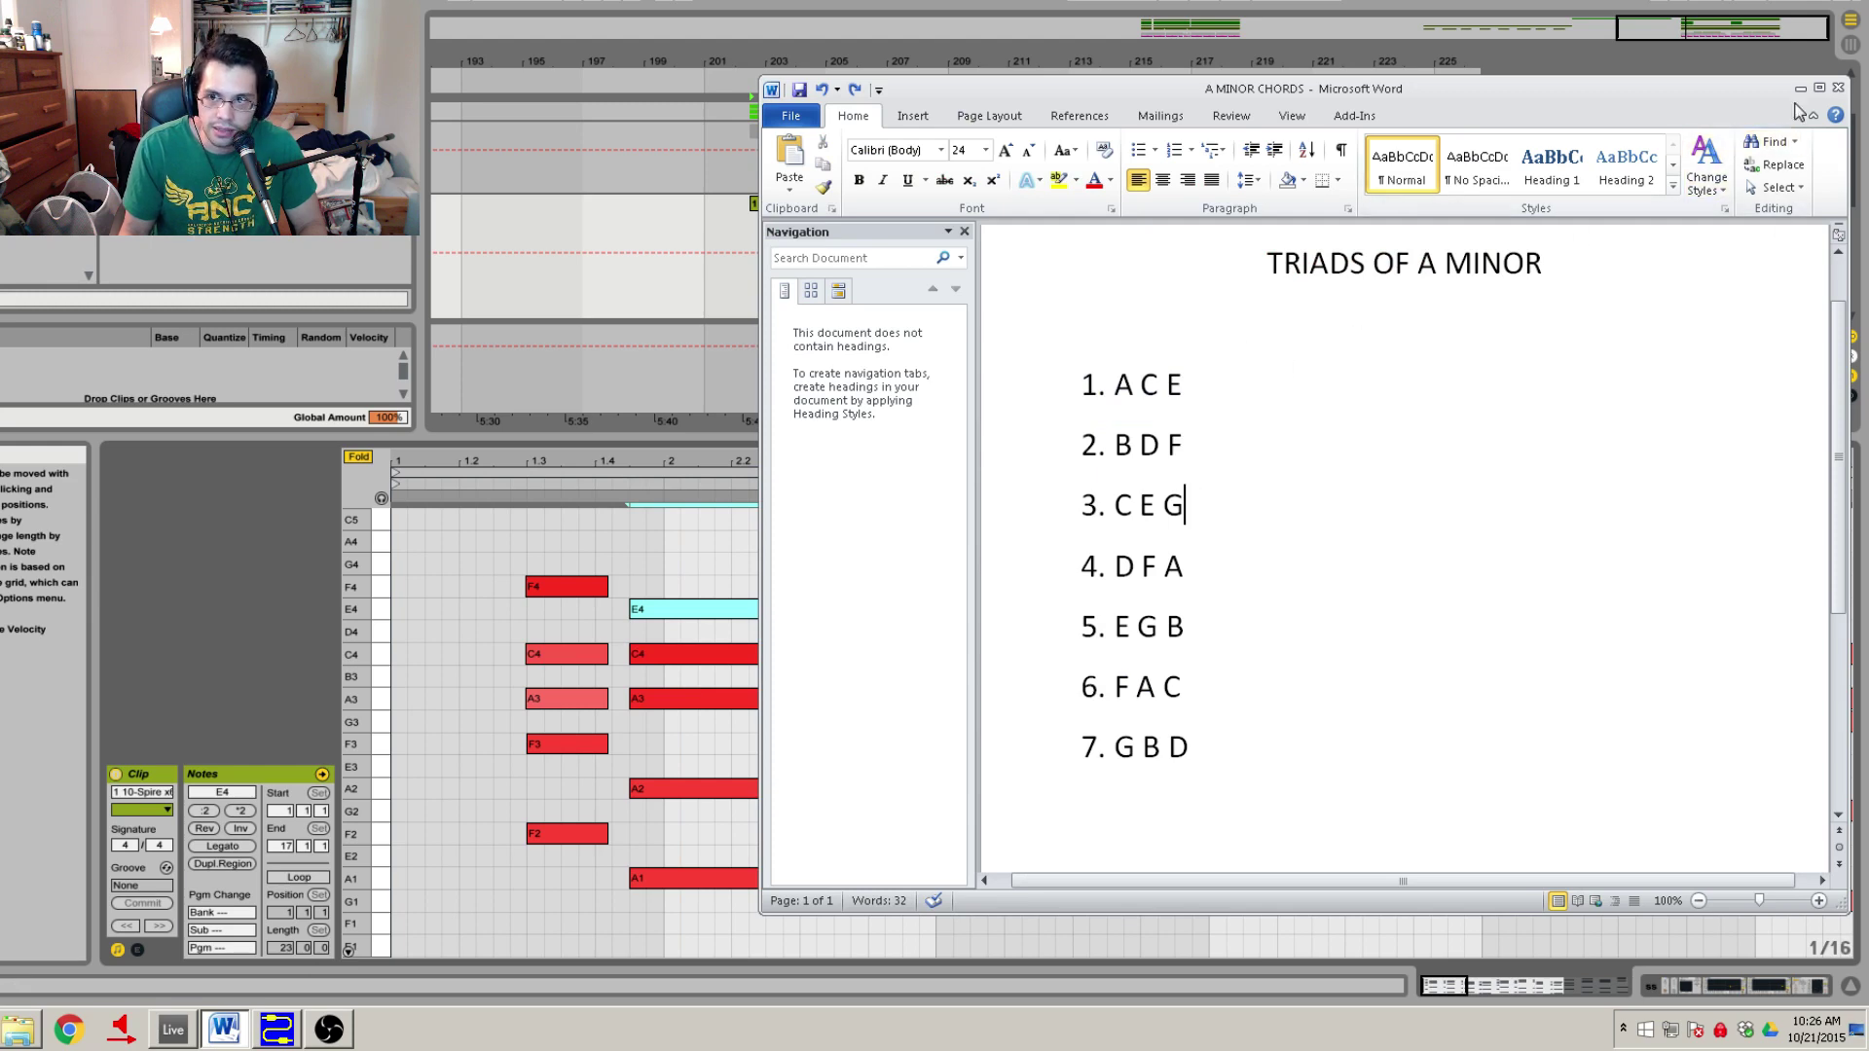
left_click(1799, 87)
Back in Live, examine the second chord's notes from the low A1 up to the top.
left_click_drag(719, 940, 718, 767)
left_click_drag(709, 931, 720, 697)
left_click(918, 730)
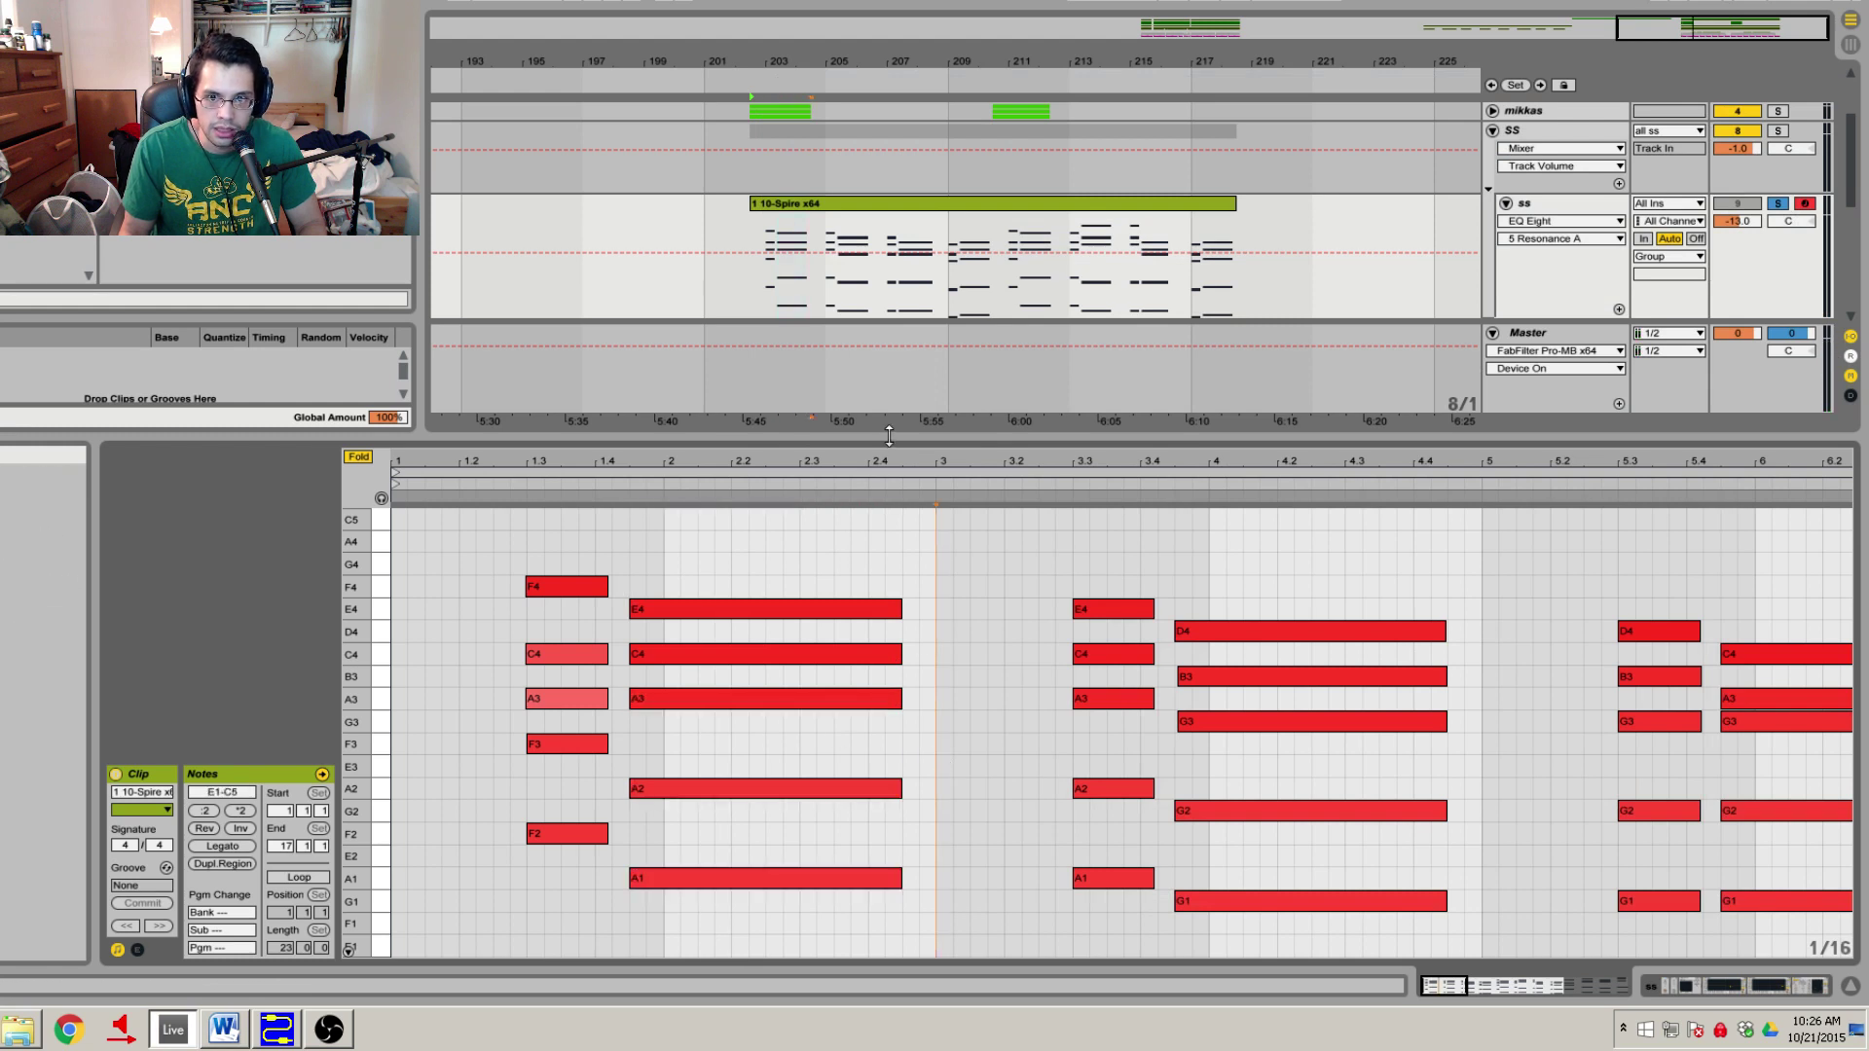
Examine the long chord at bar 6, selecting its notes from G1 to C4.
key("minus")
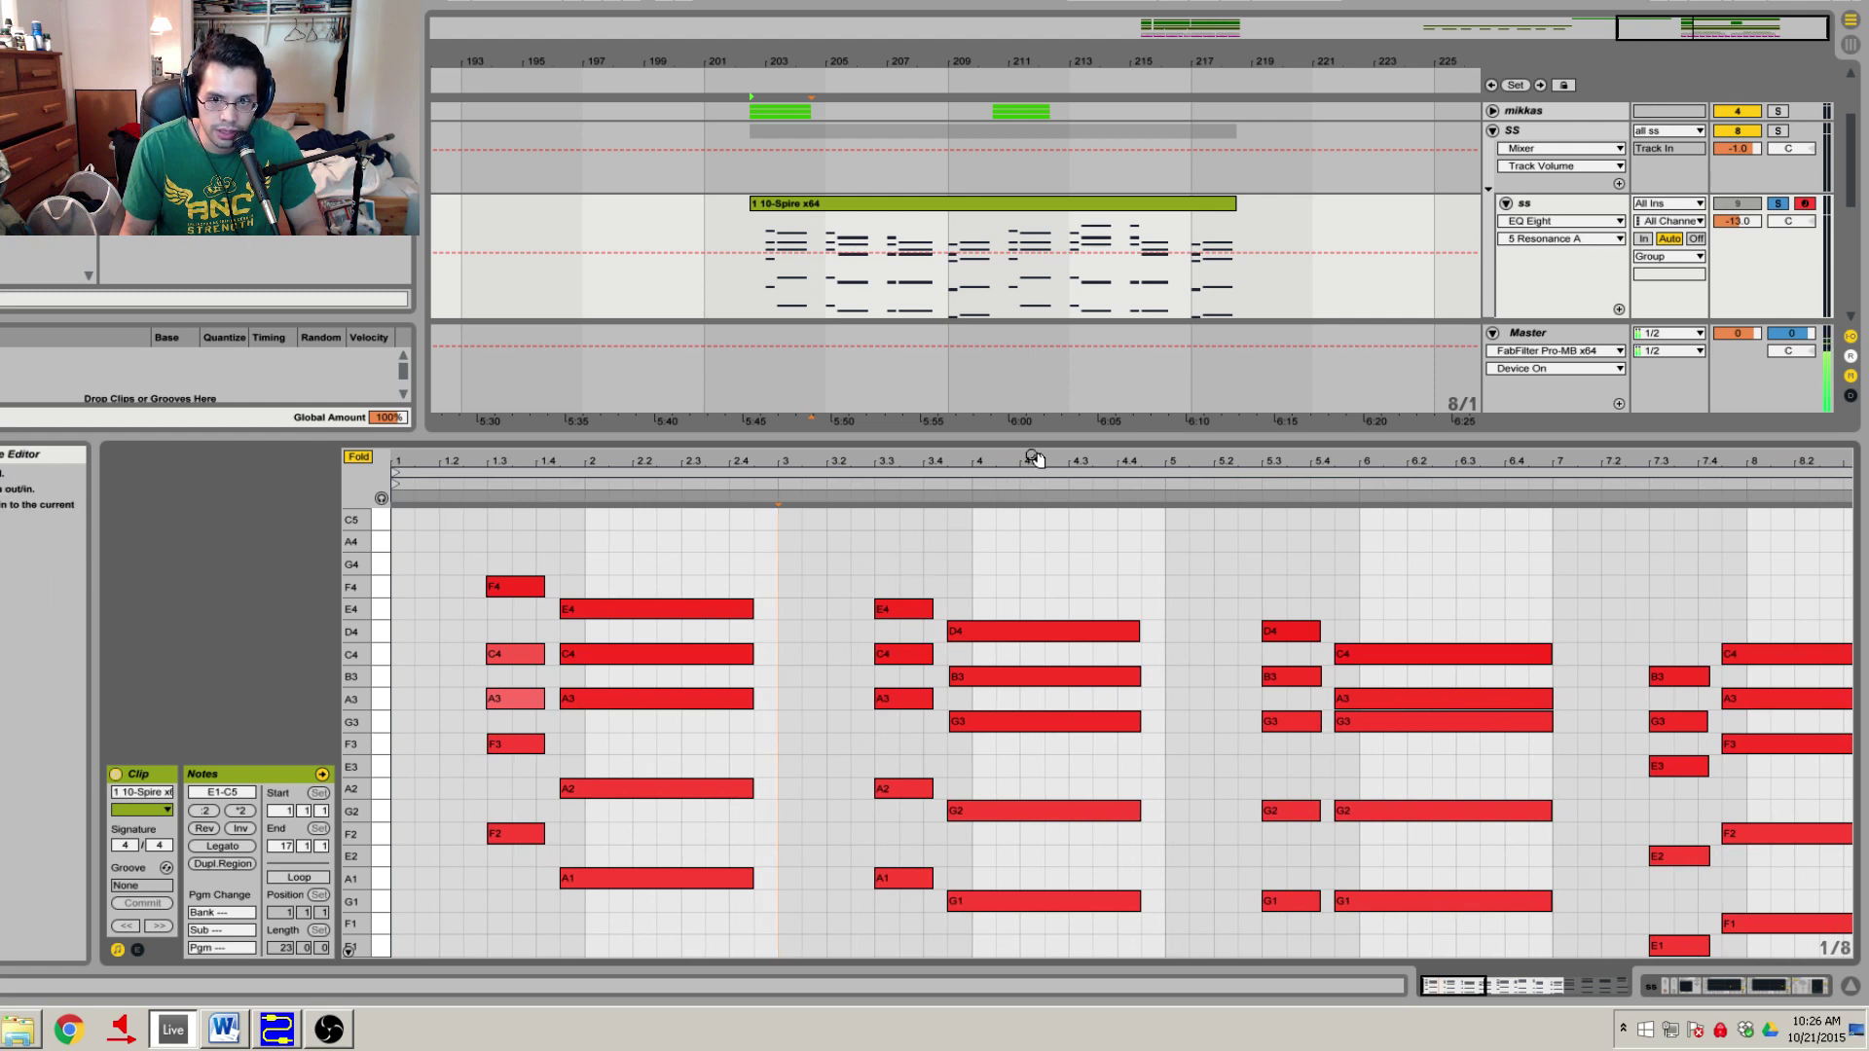
key("minus")
left_click_drag(841, 570, 913, 588)
left_click_drag(1202, 939, 1201, 642)
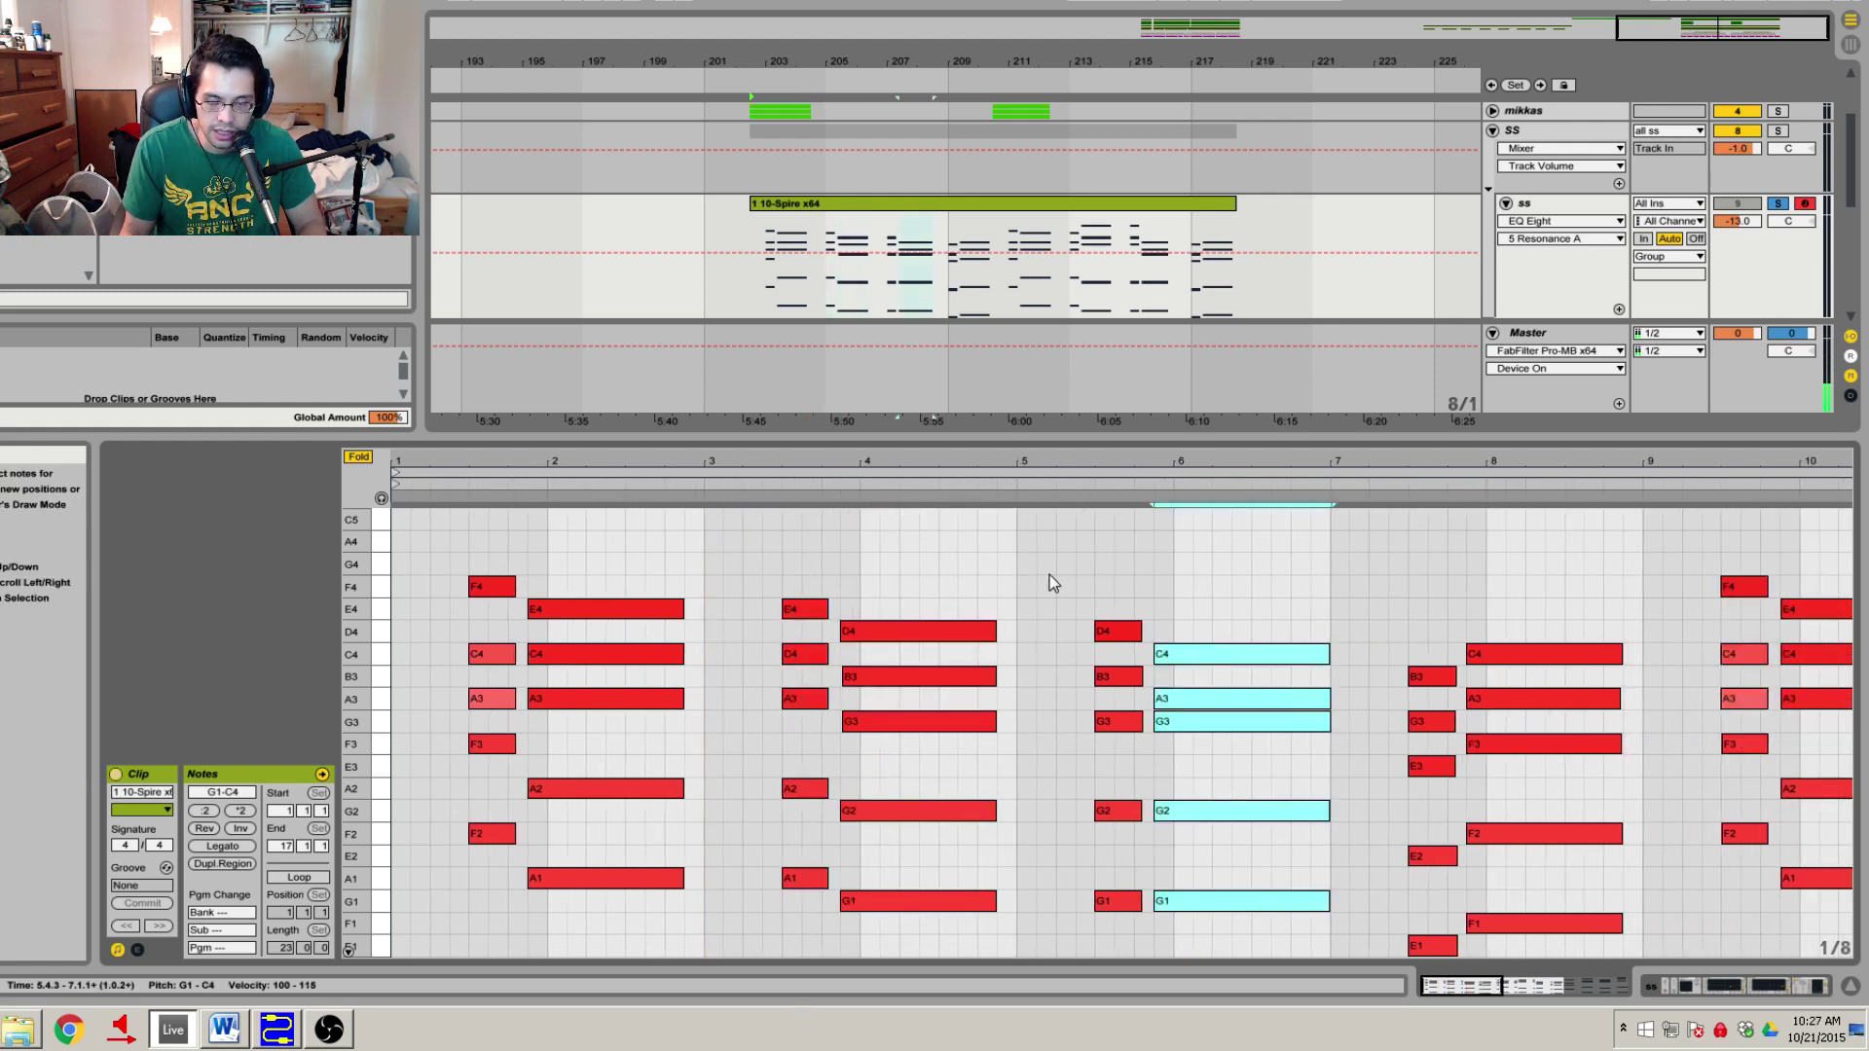
left_click(975, 578)
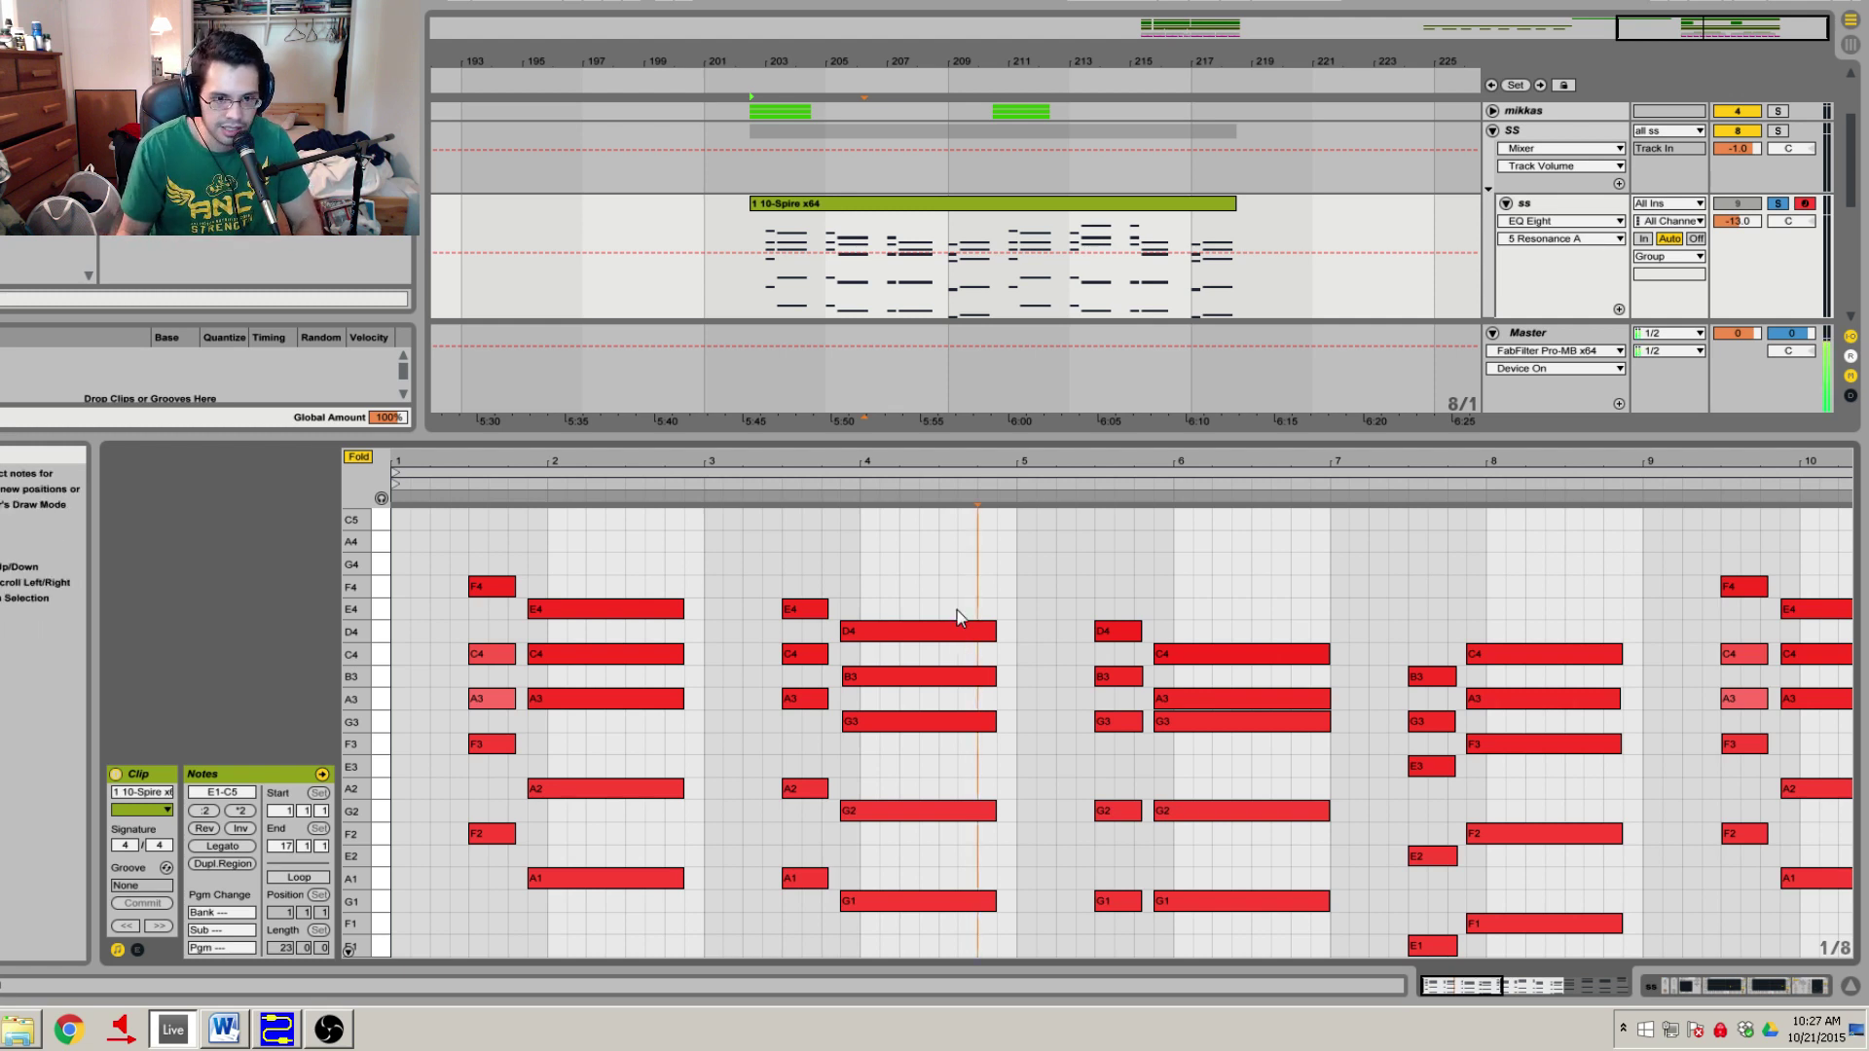
Select A3, C4 and E4 of the second chord and match them with the A C E triad in the Word document.
key("minus")
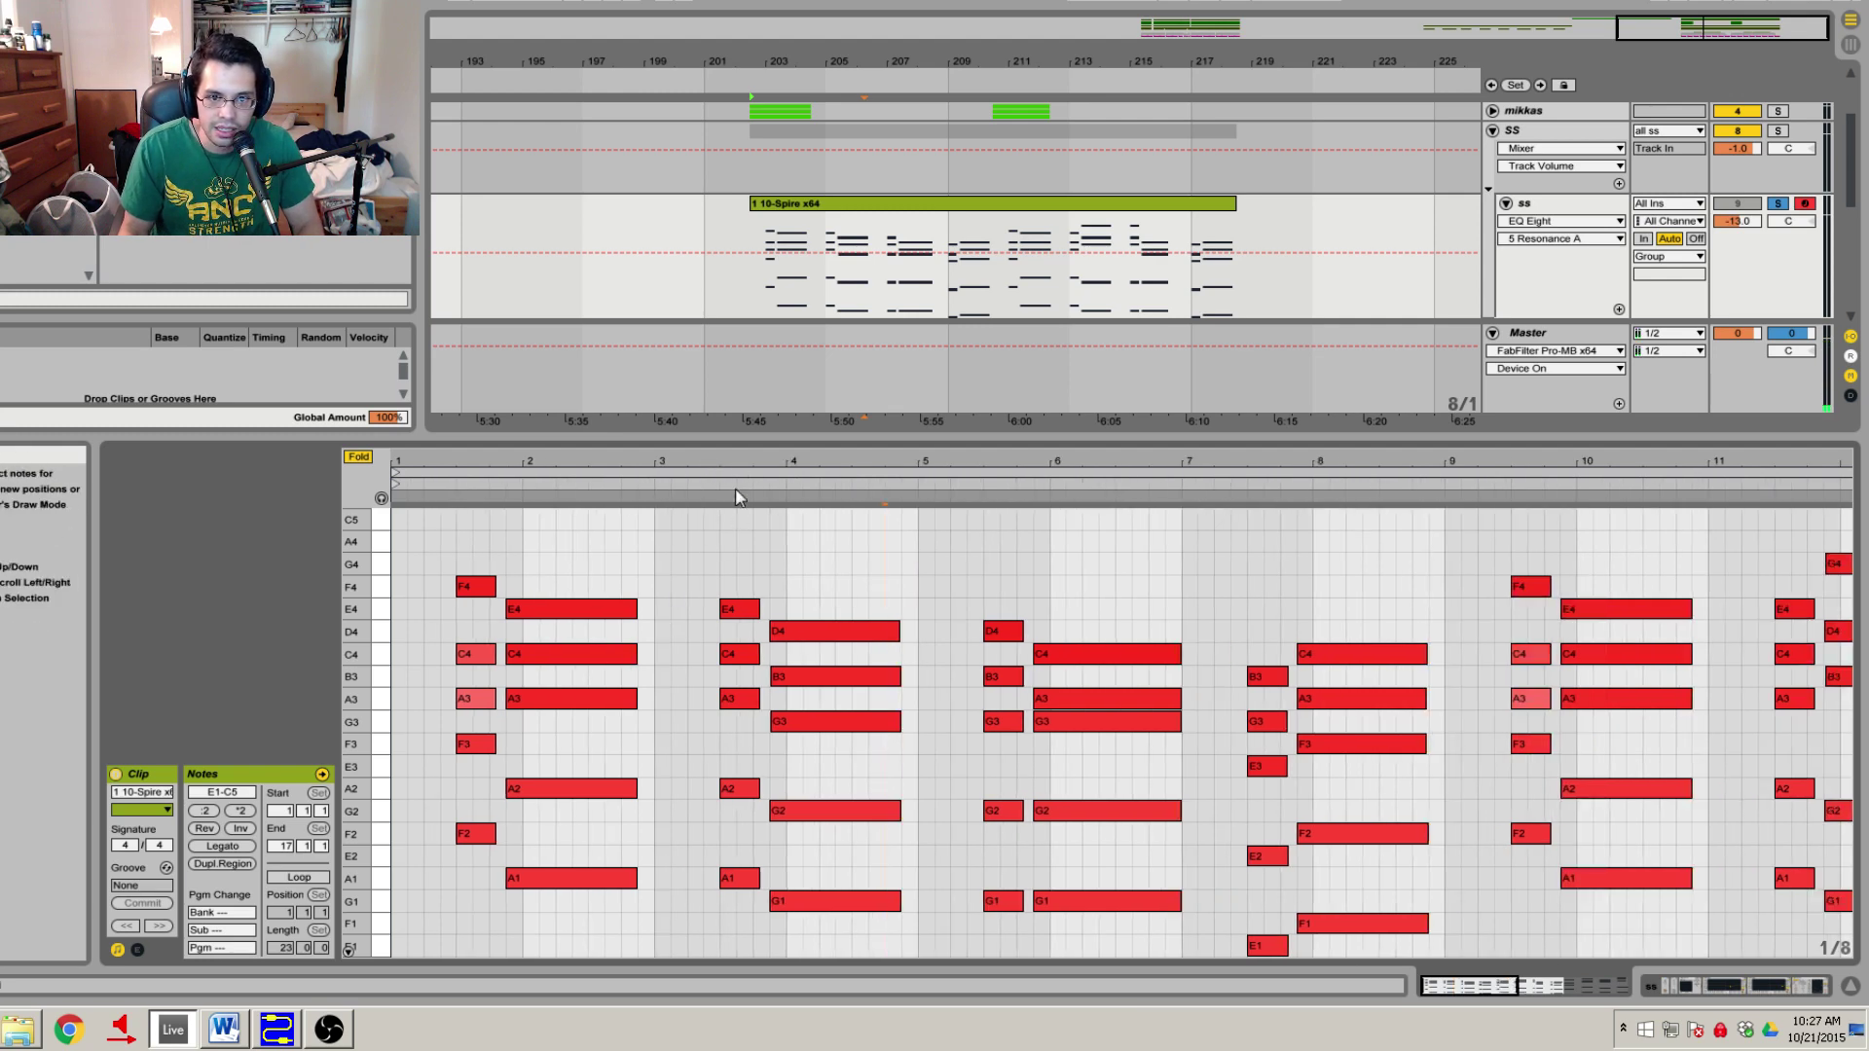
left_click_drag(745, 464, 750, 521)
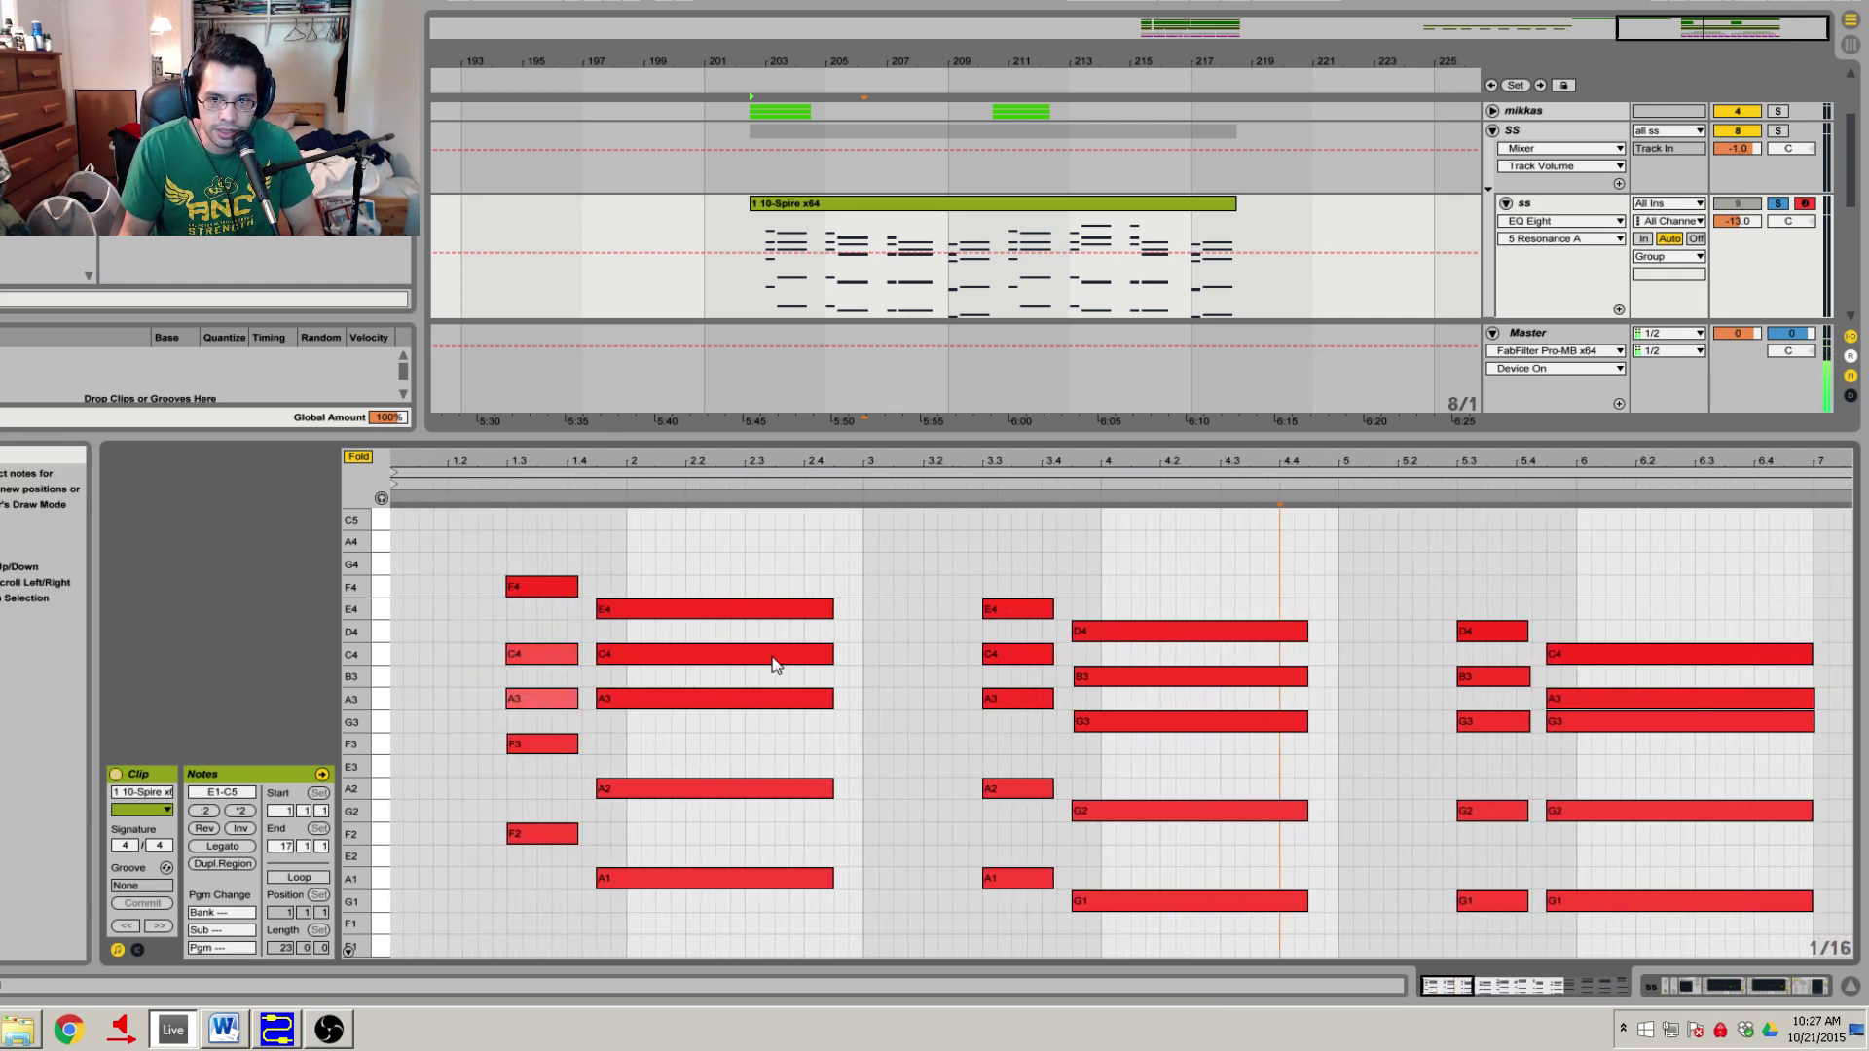
left_click_drag(726, 759, 732, 616)
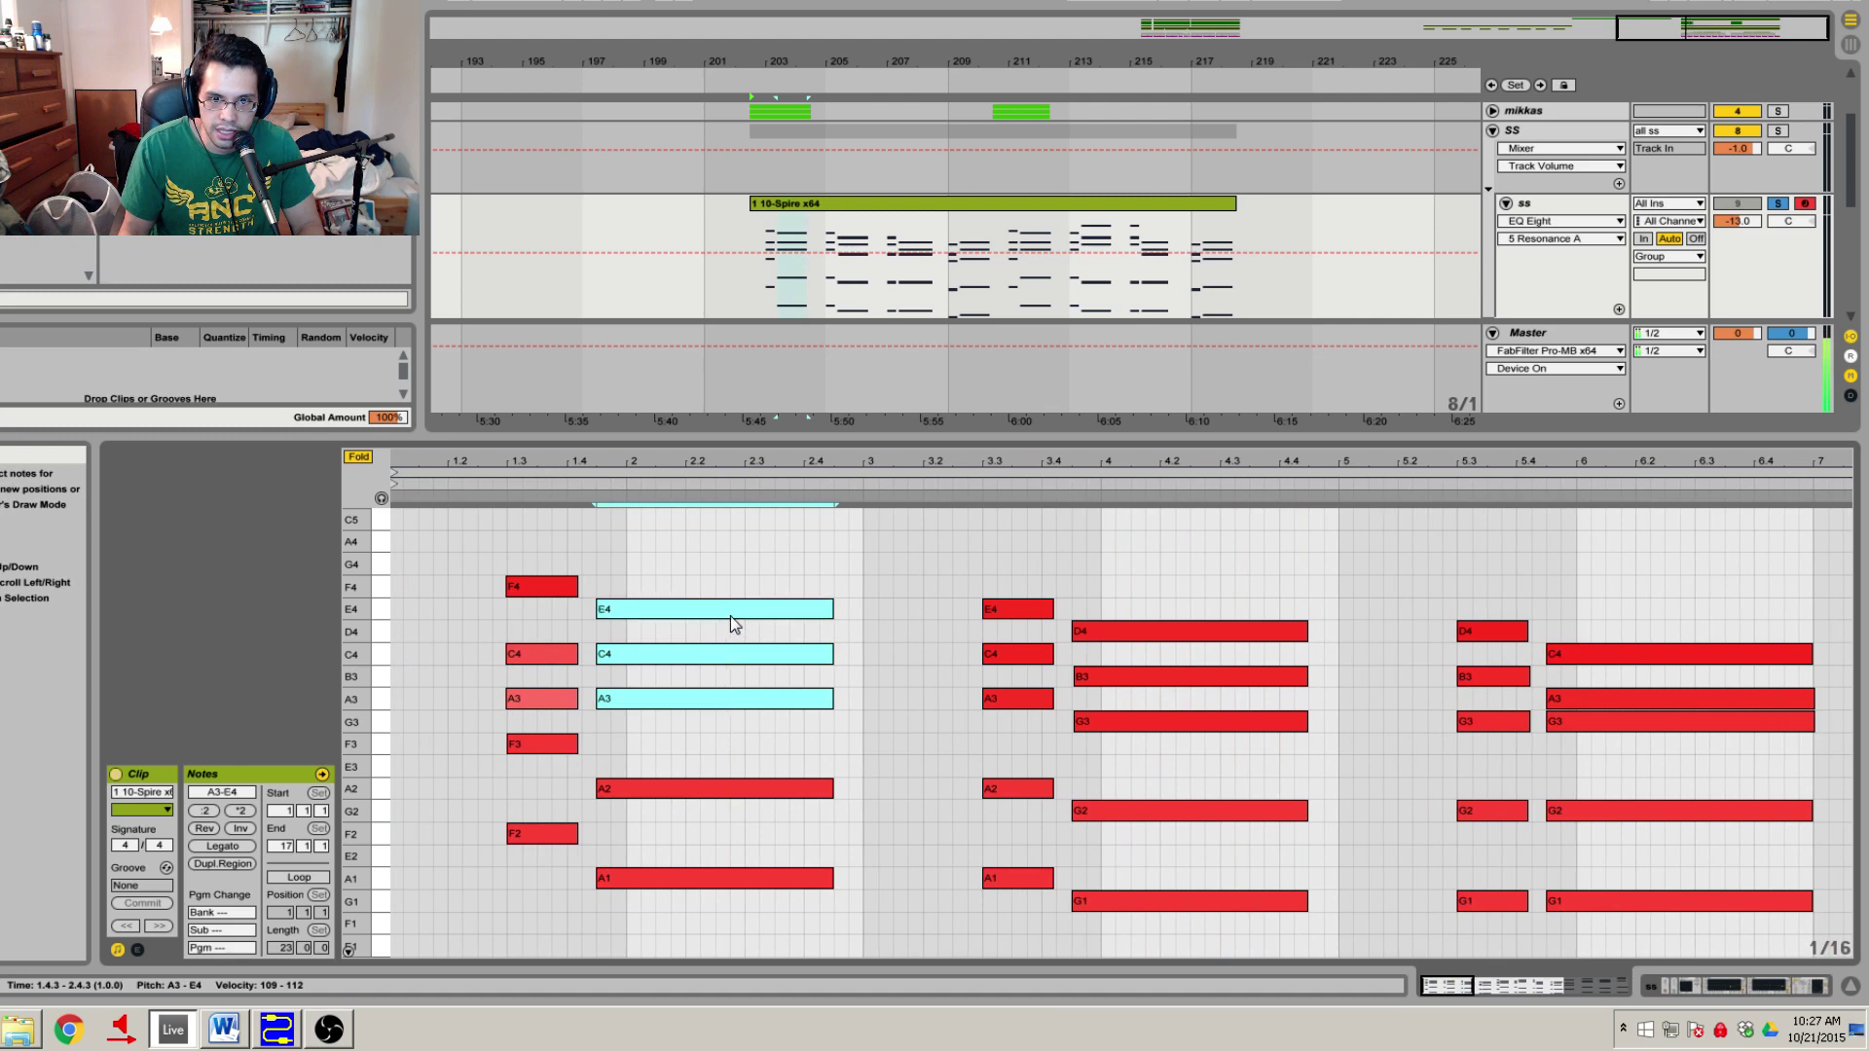
left_click(224, 1029)
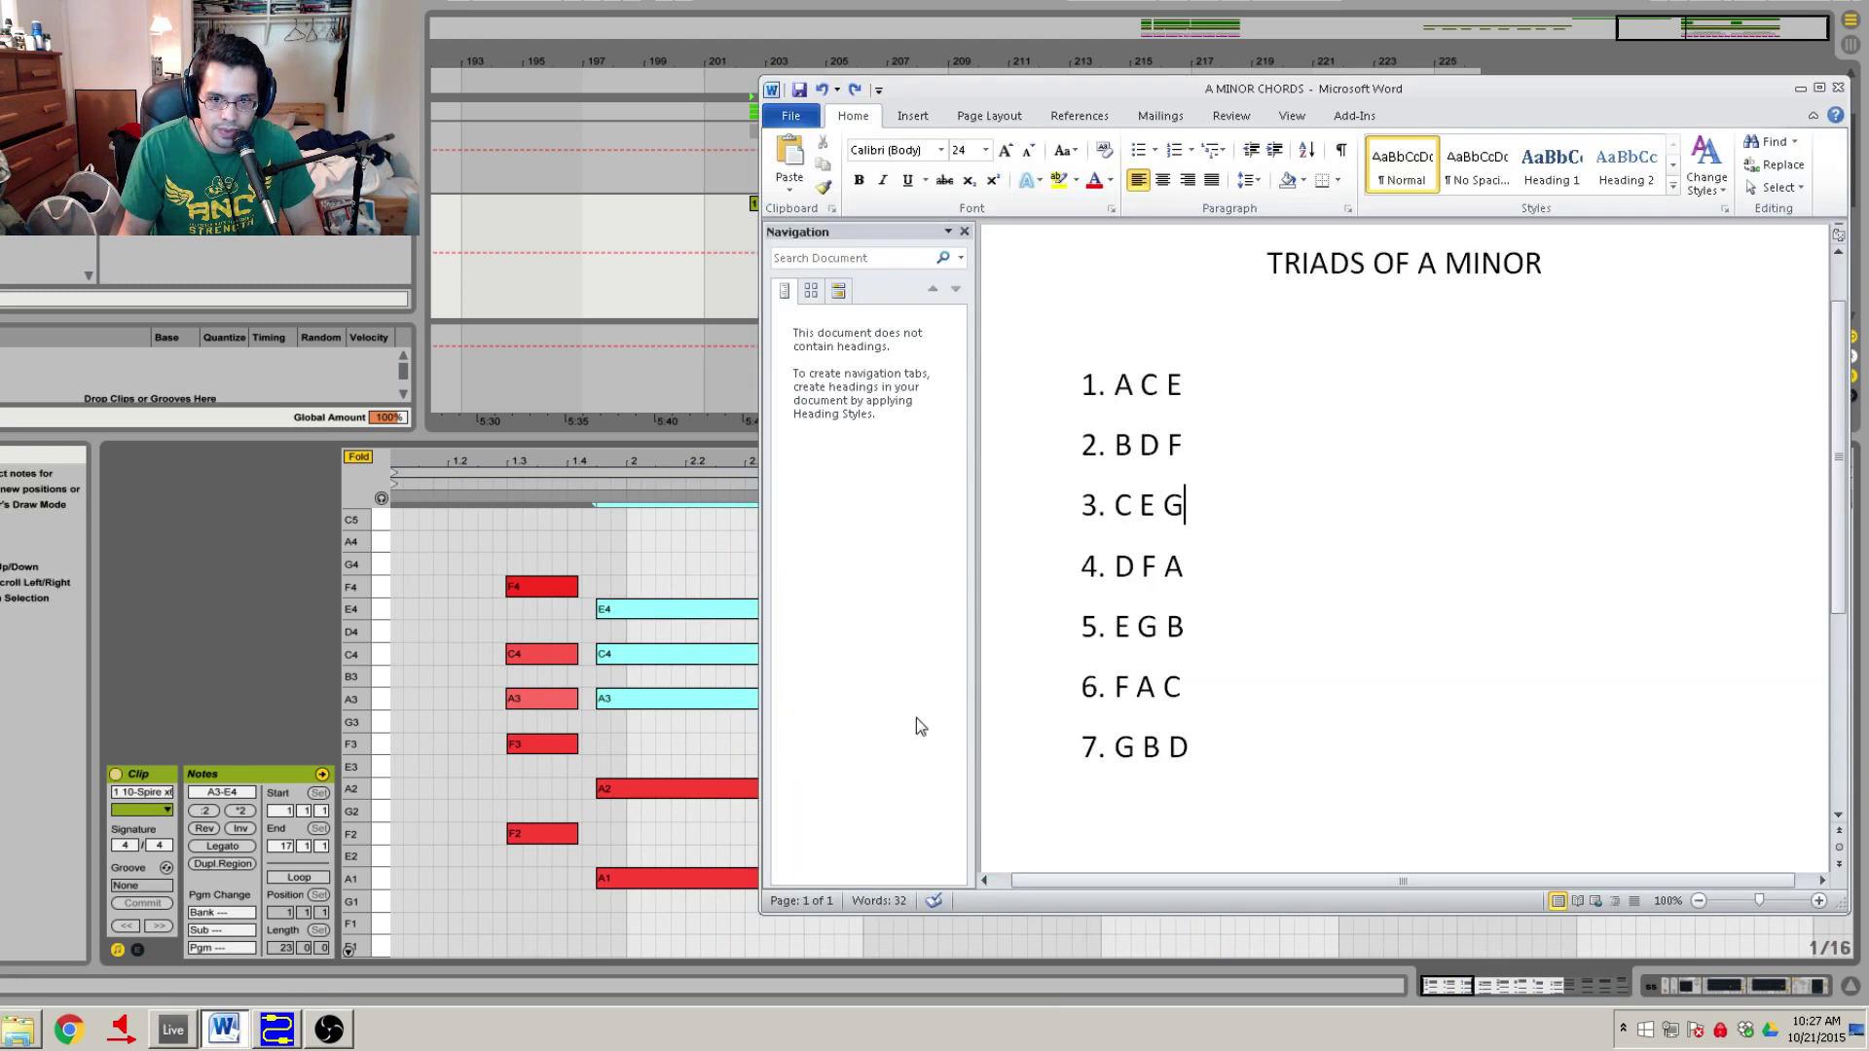
triple_click(1216, 699)
triple_click(1122, 387)
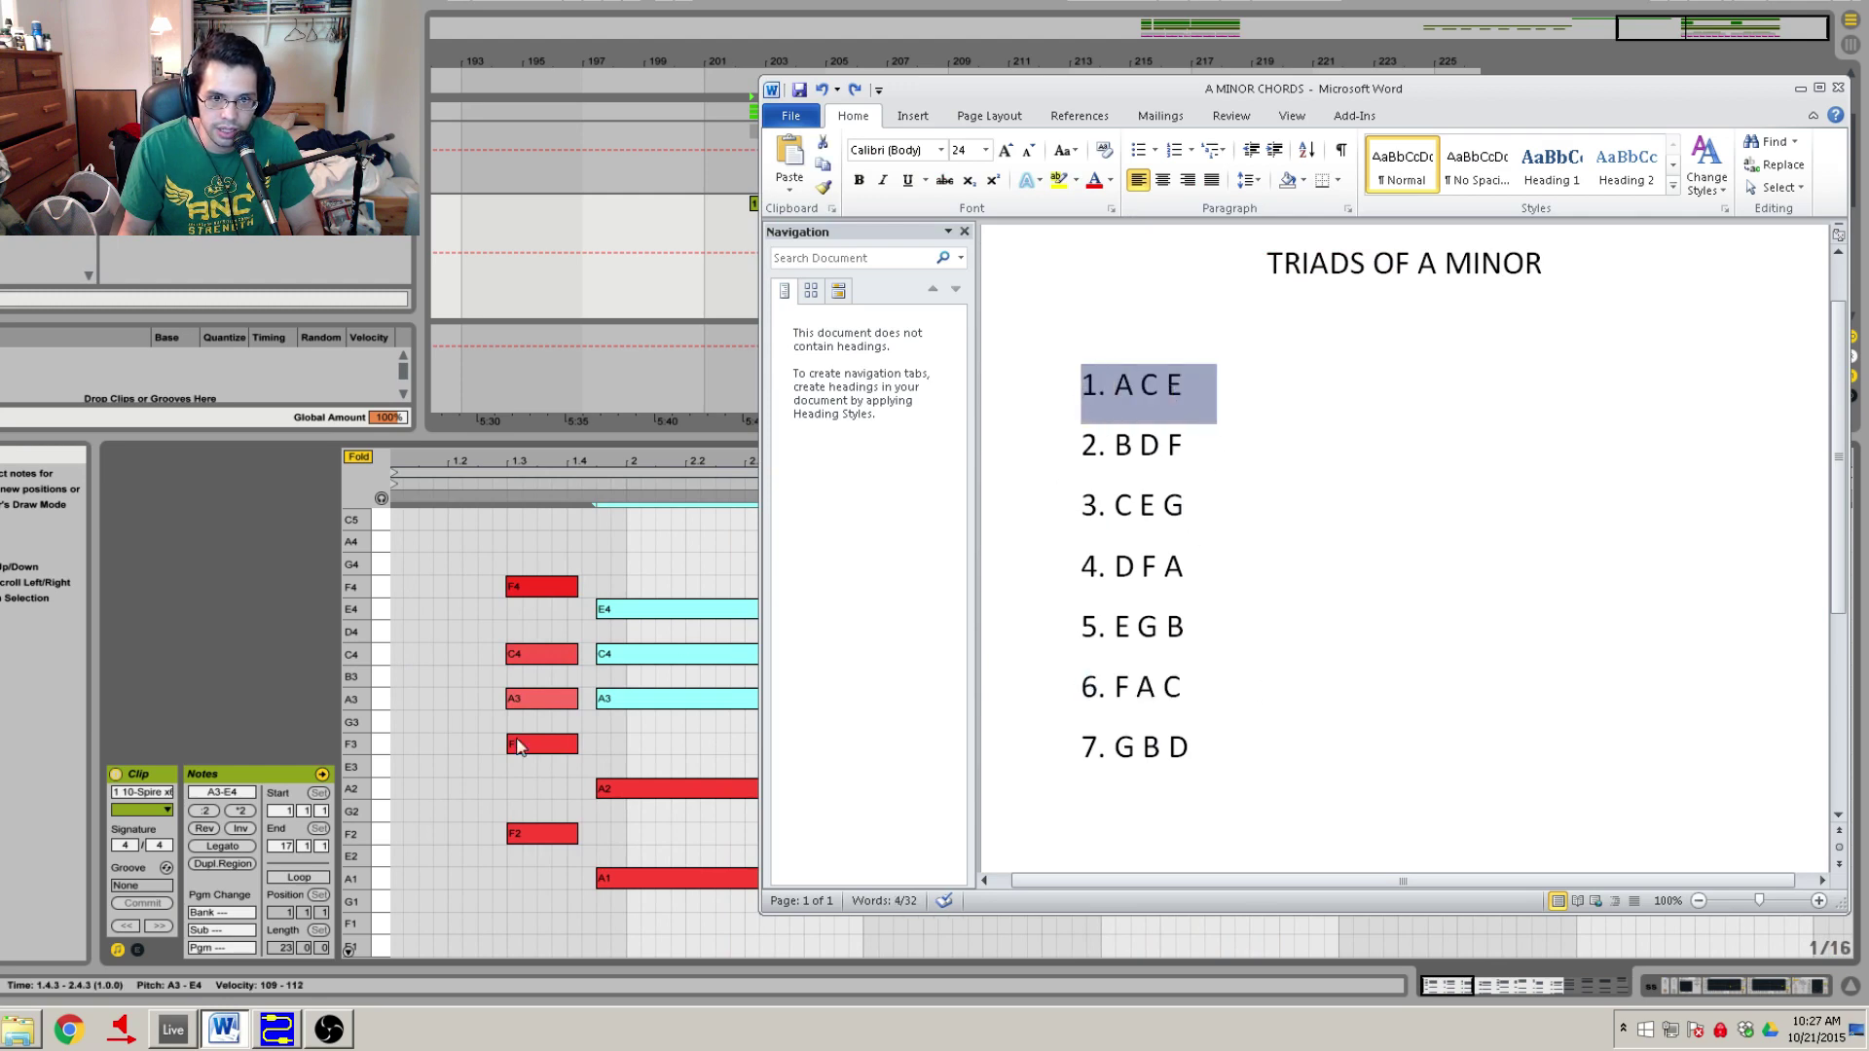
left_click(447, 775)
In Live, select the upper notes of the third and fourth chords, and compare the fourth with the document's G B D triad.
left_click_drag(949, 456, 681, 605)
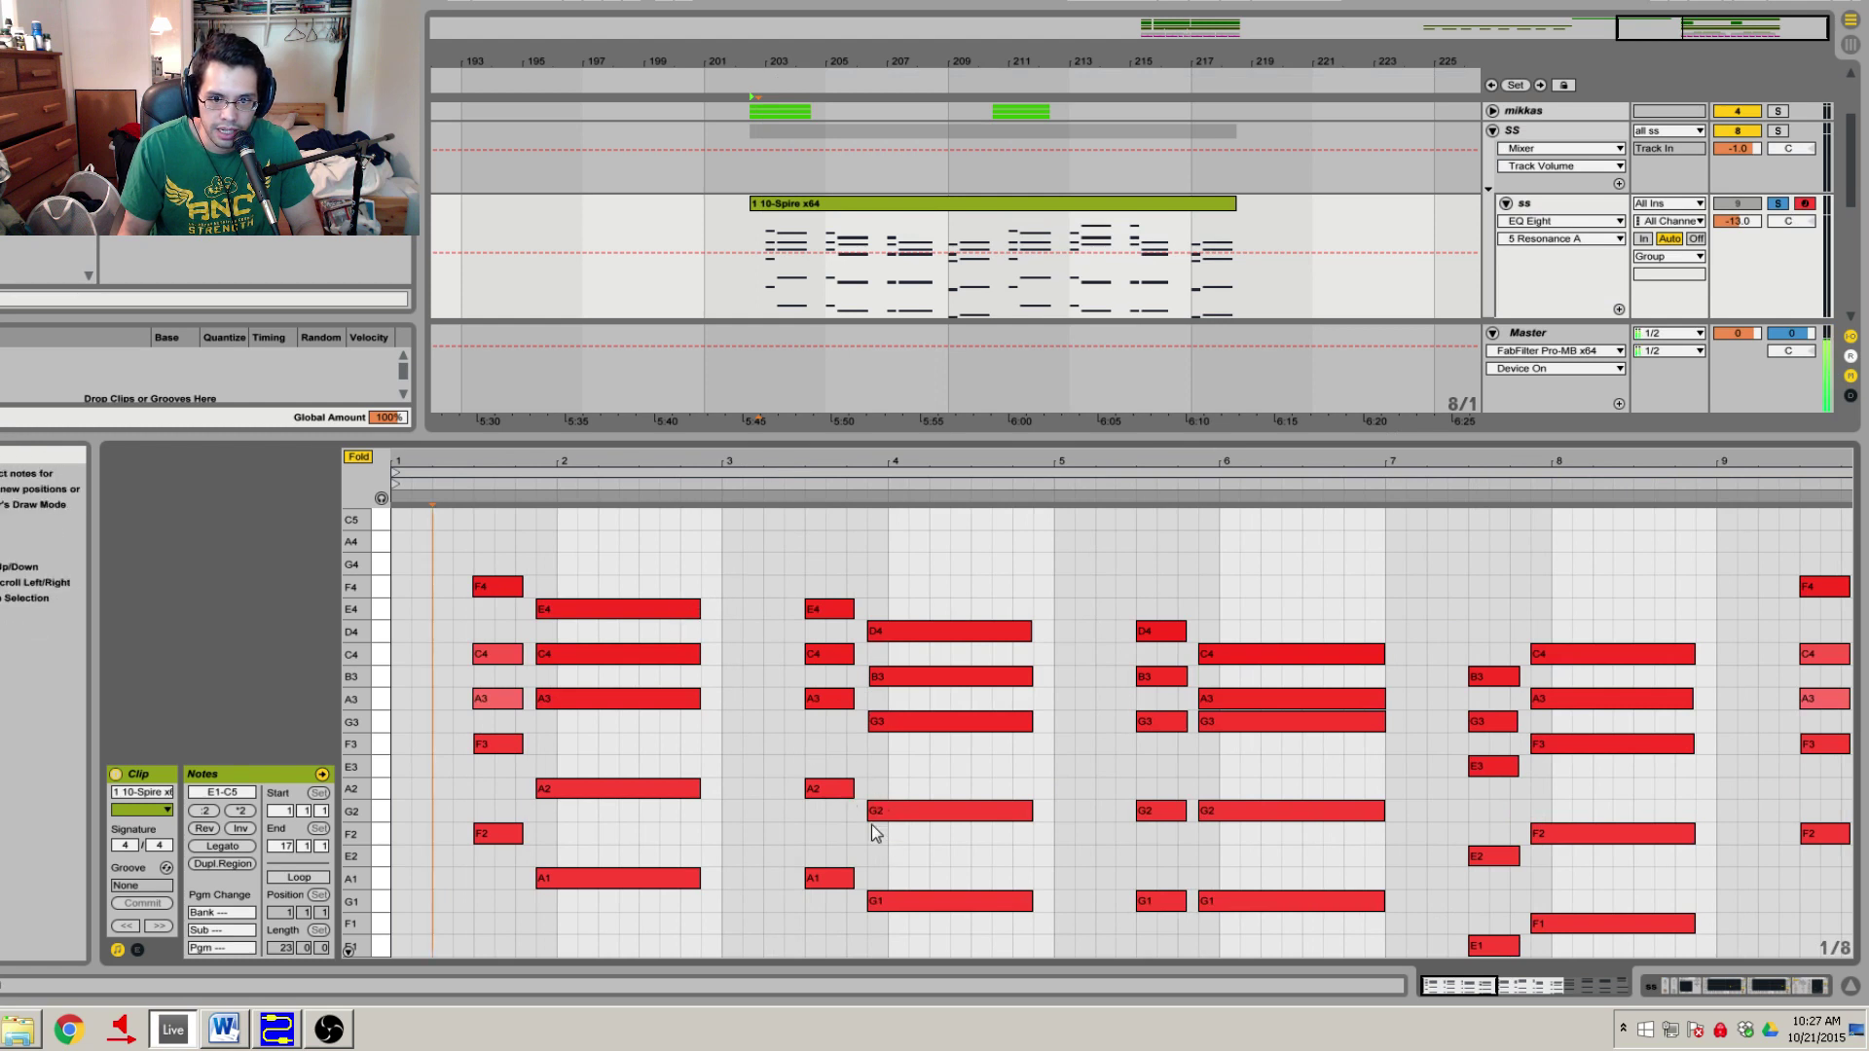
left_click_drag(826, 738, 819, 588)
left_click_drag(926, 748, 929, 623)
left_click(230, 1036)
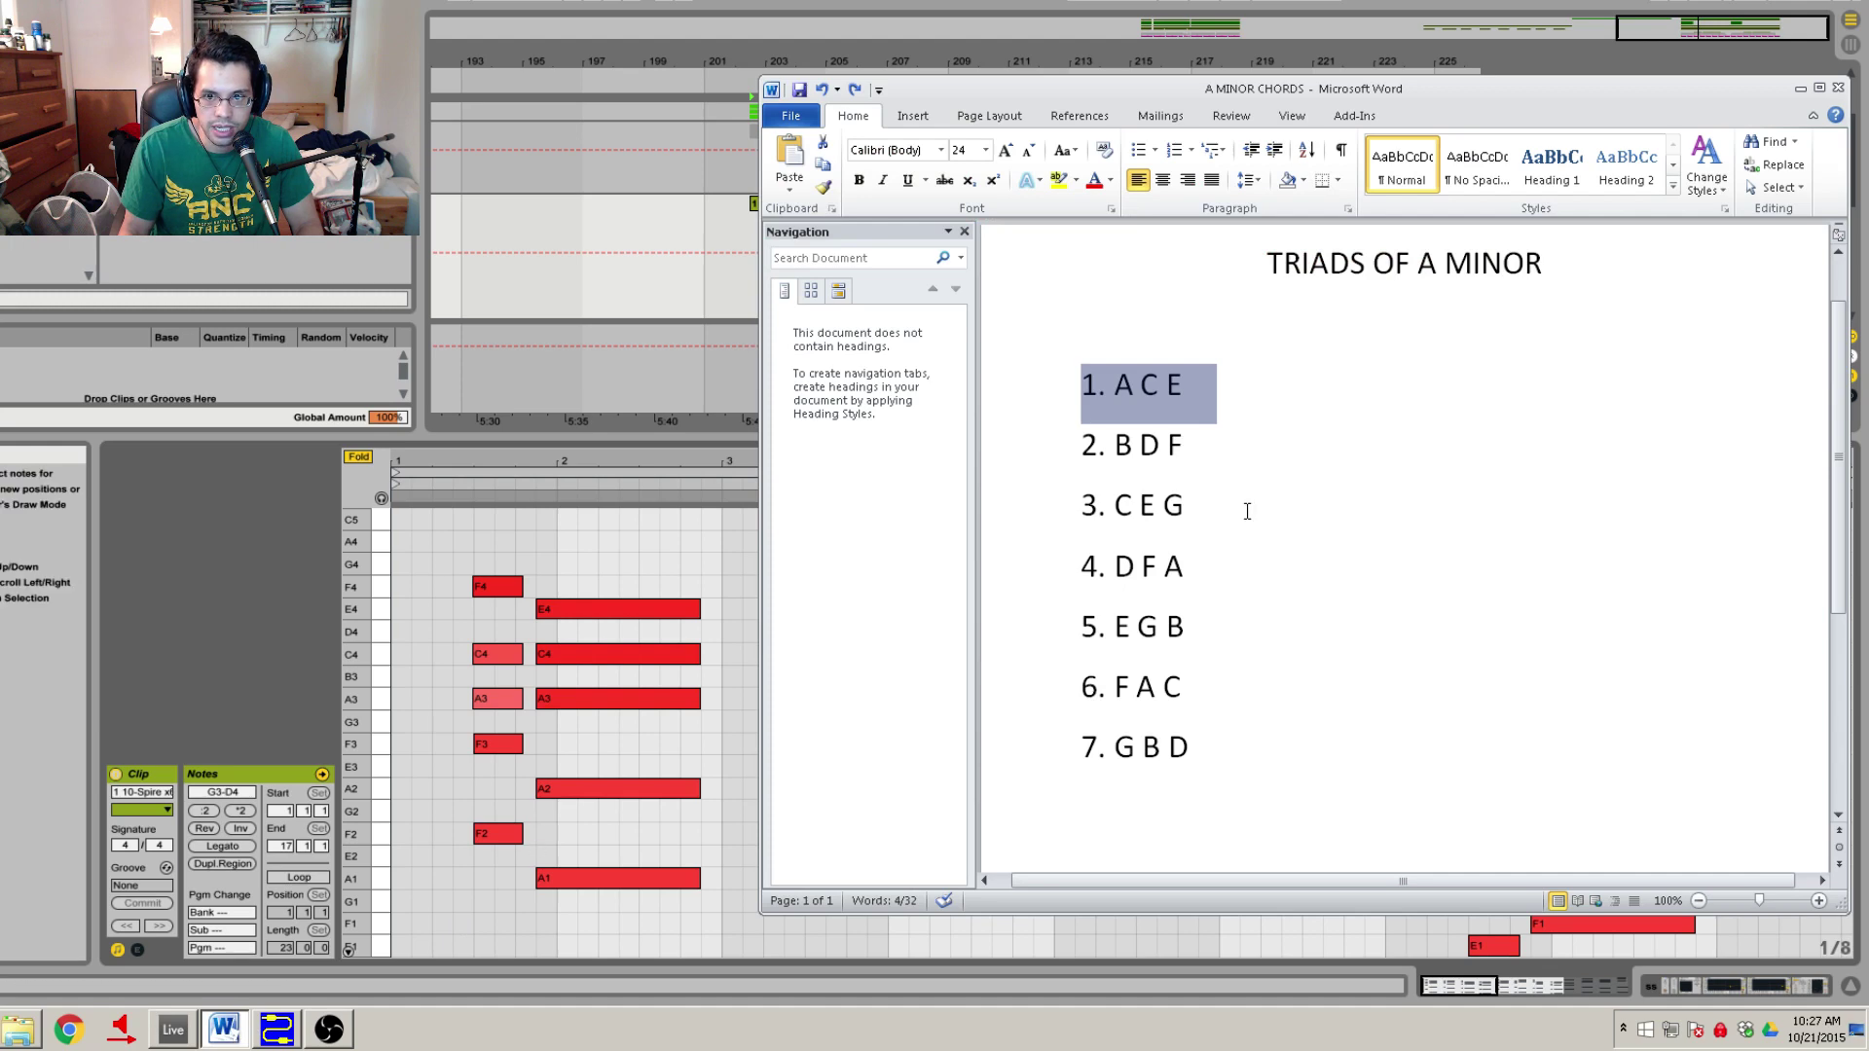
left_click(1064, 743)
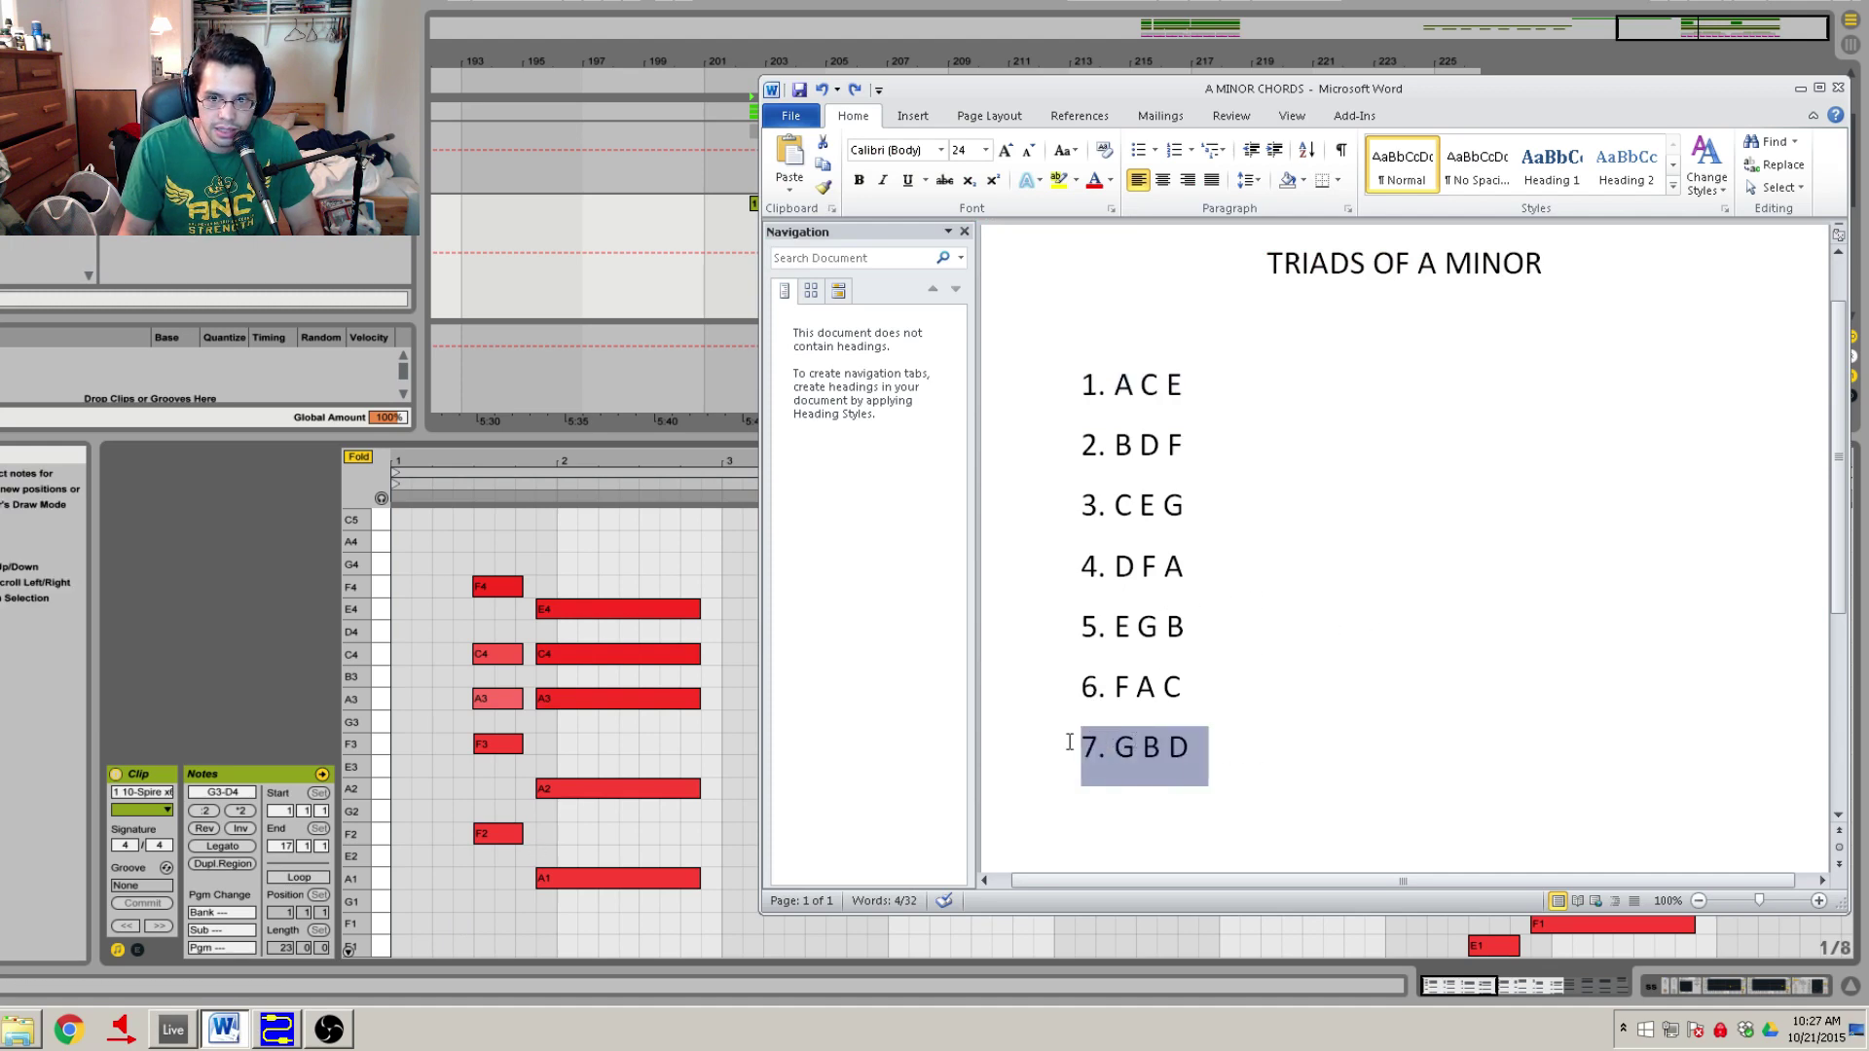
left_click(1316, 708)
left_click(615, 739)
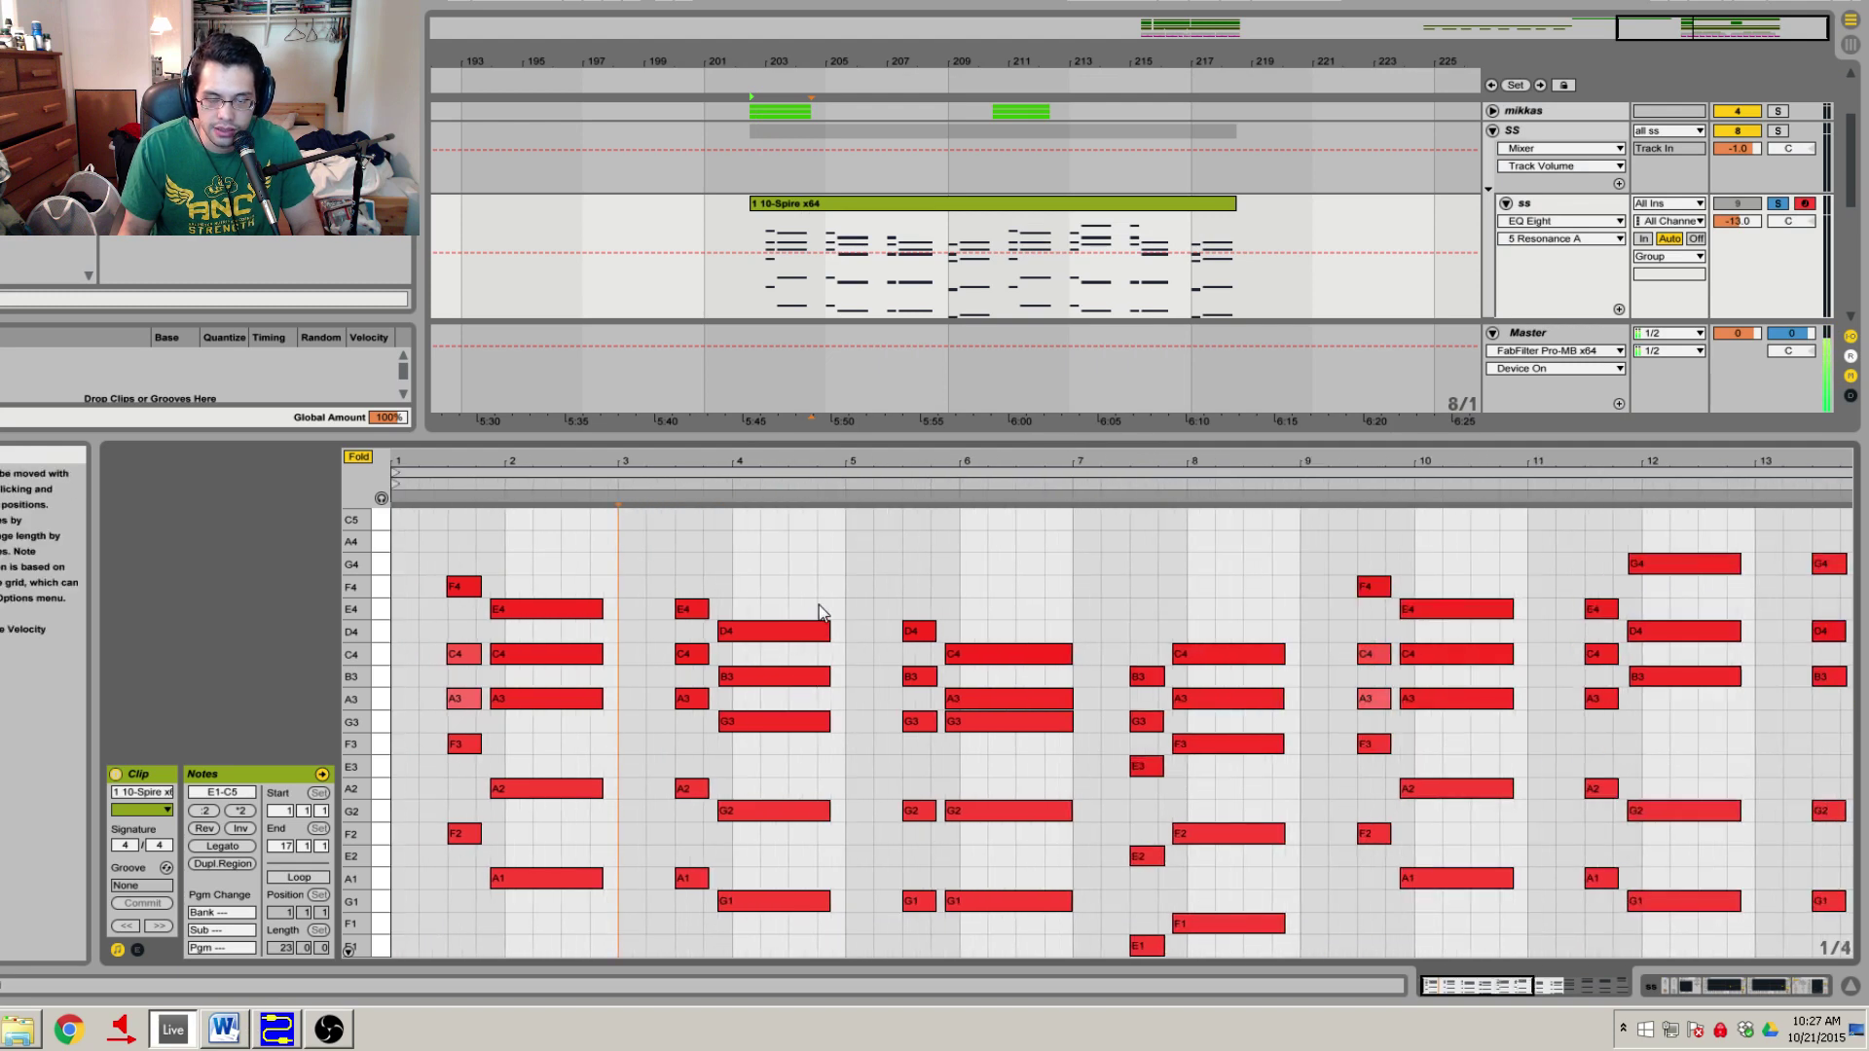
Highlight all seven triads in the Word document and select the clip's chords in Live for comparison.
left_click(223, 1029)
left_click_drag(1207, 774, 1107, 380)
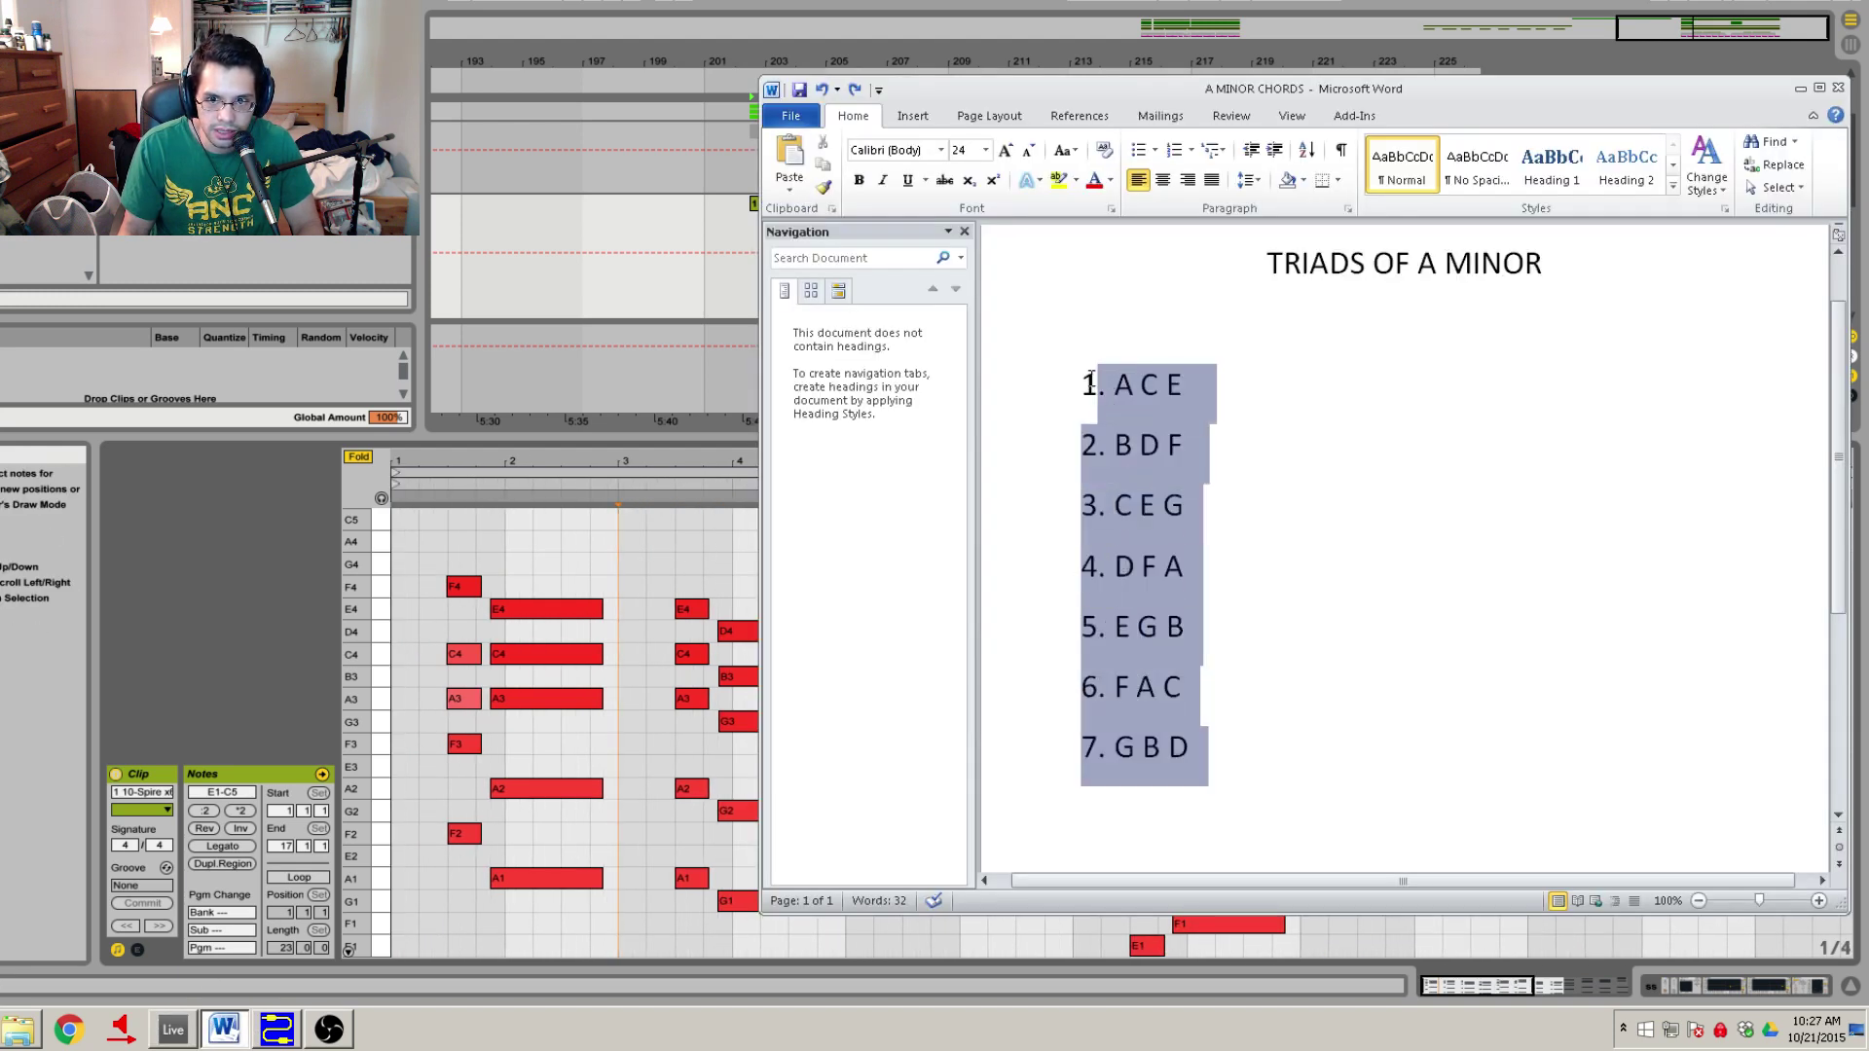
left_click(596, 569)
mouse_move(526, 532)
left_mouse_down()
mouse_move(1164, 617)
mouse_move(1787, 958)
left_mouse_up()
left_click(1048, 620)
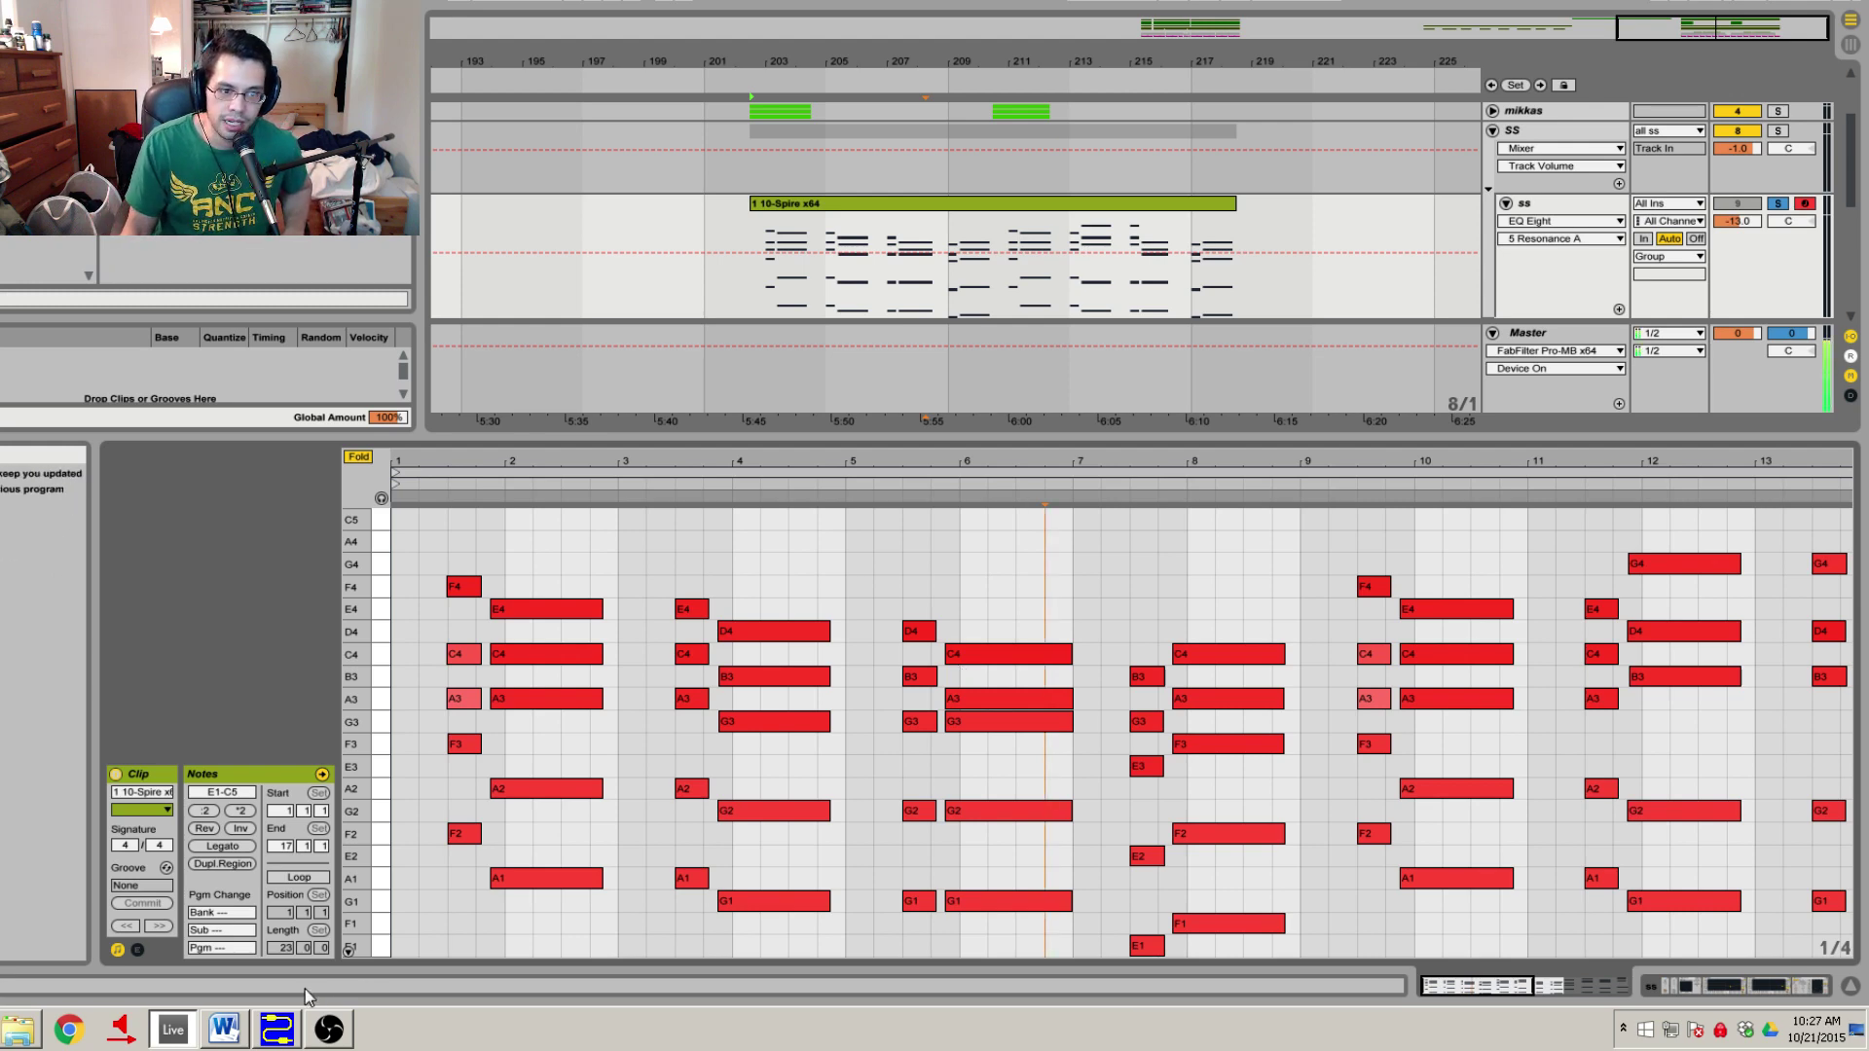
Glance at the triad list in Word again and return to Live to examine the second chord's full stack of notes.
left_click(223, 1029)
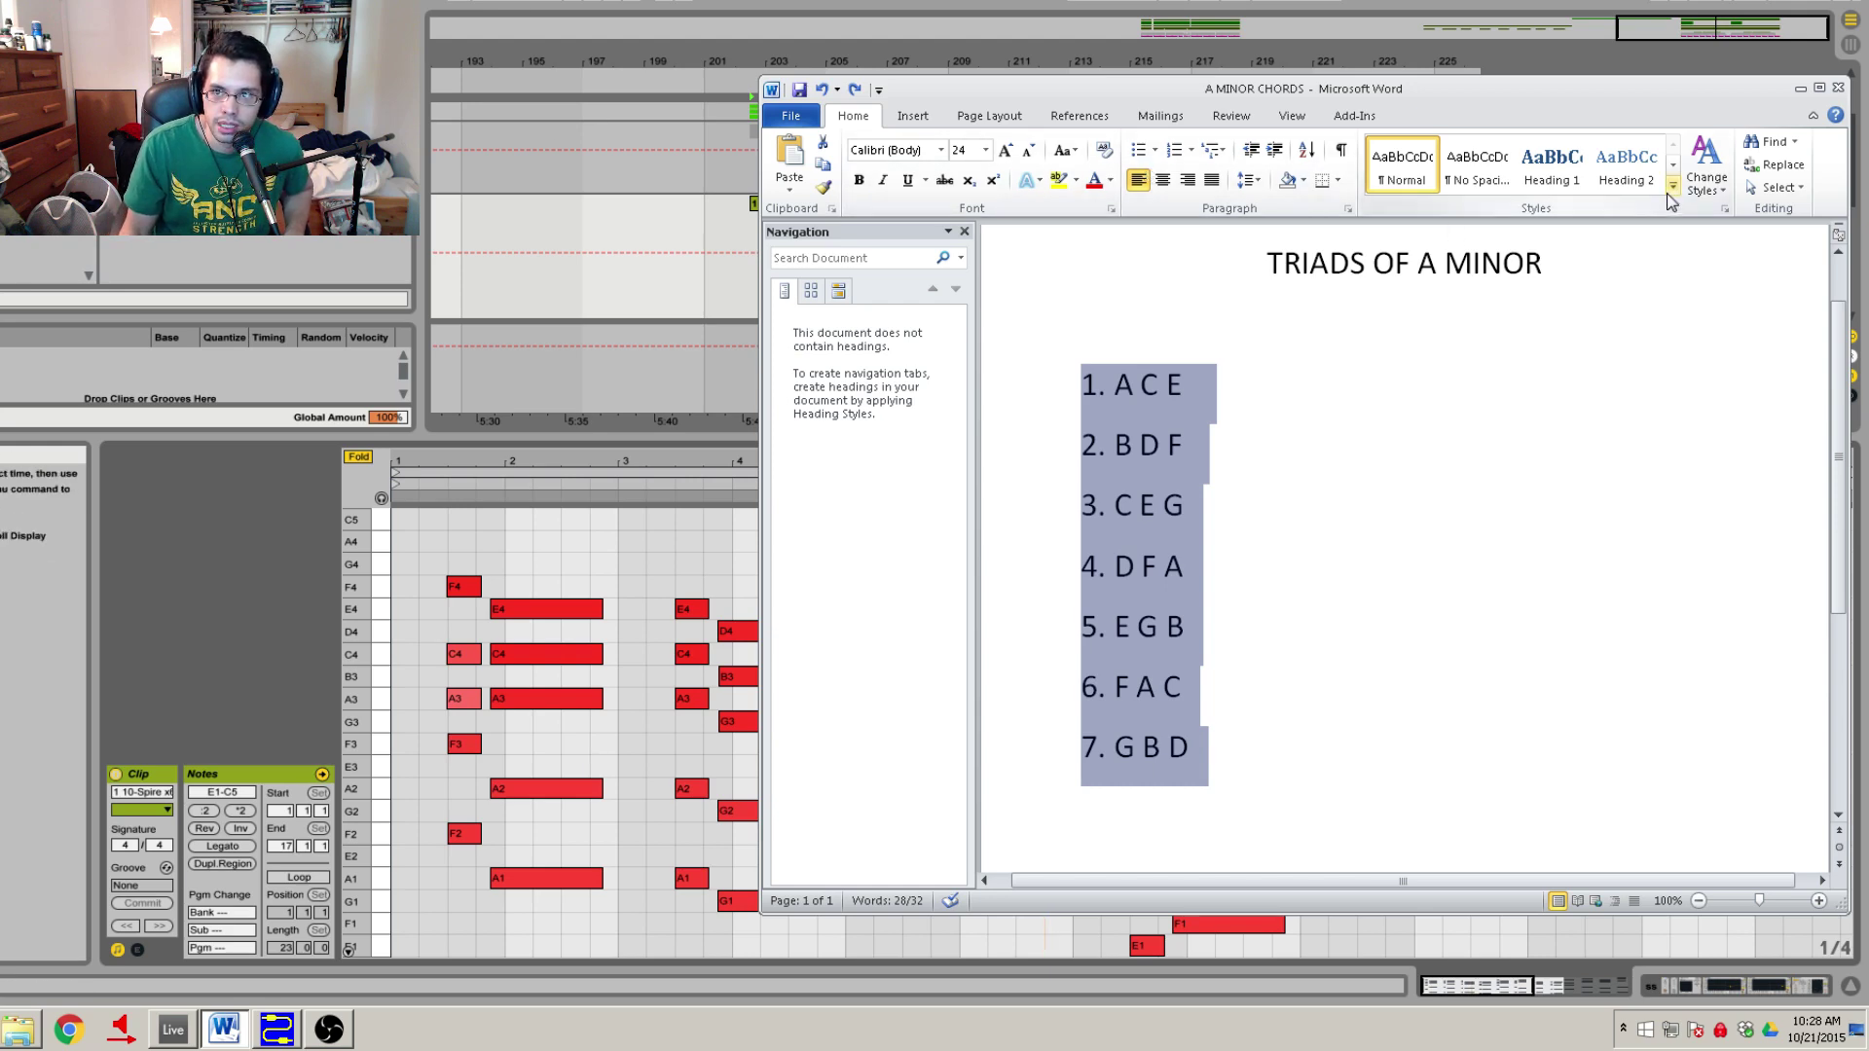
left_click(1799, 89)
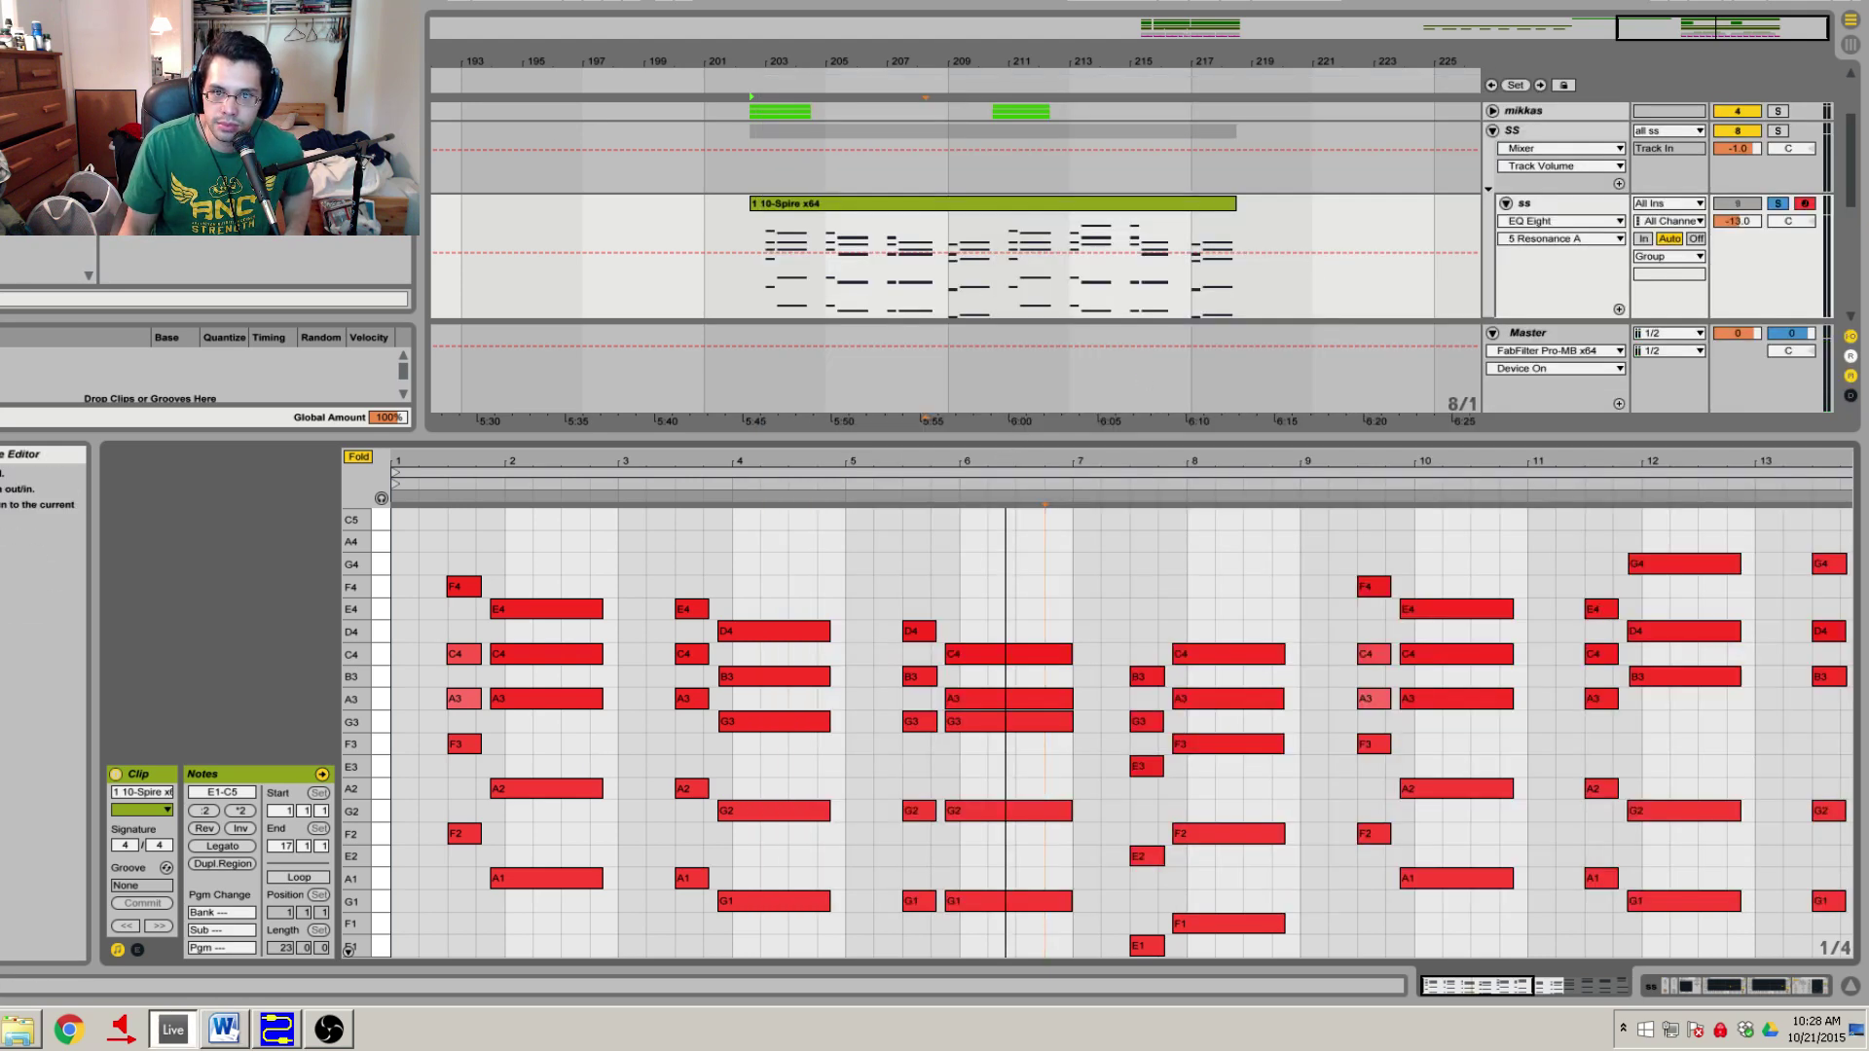
left_click_drag(1005, 477, 902, 477)
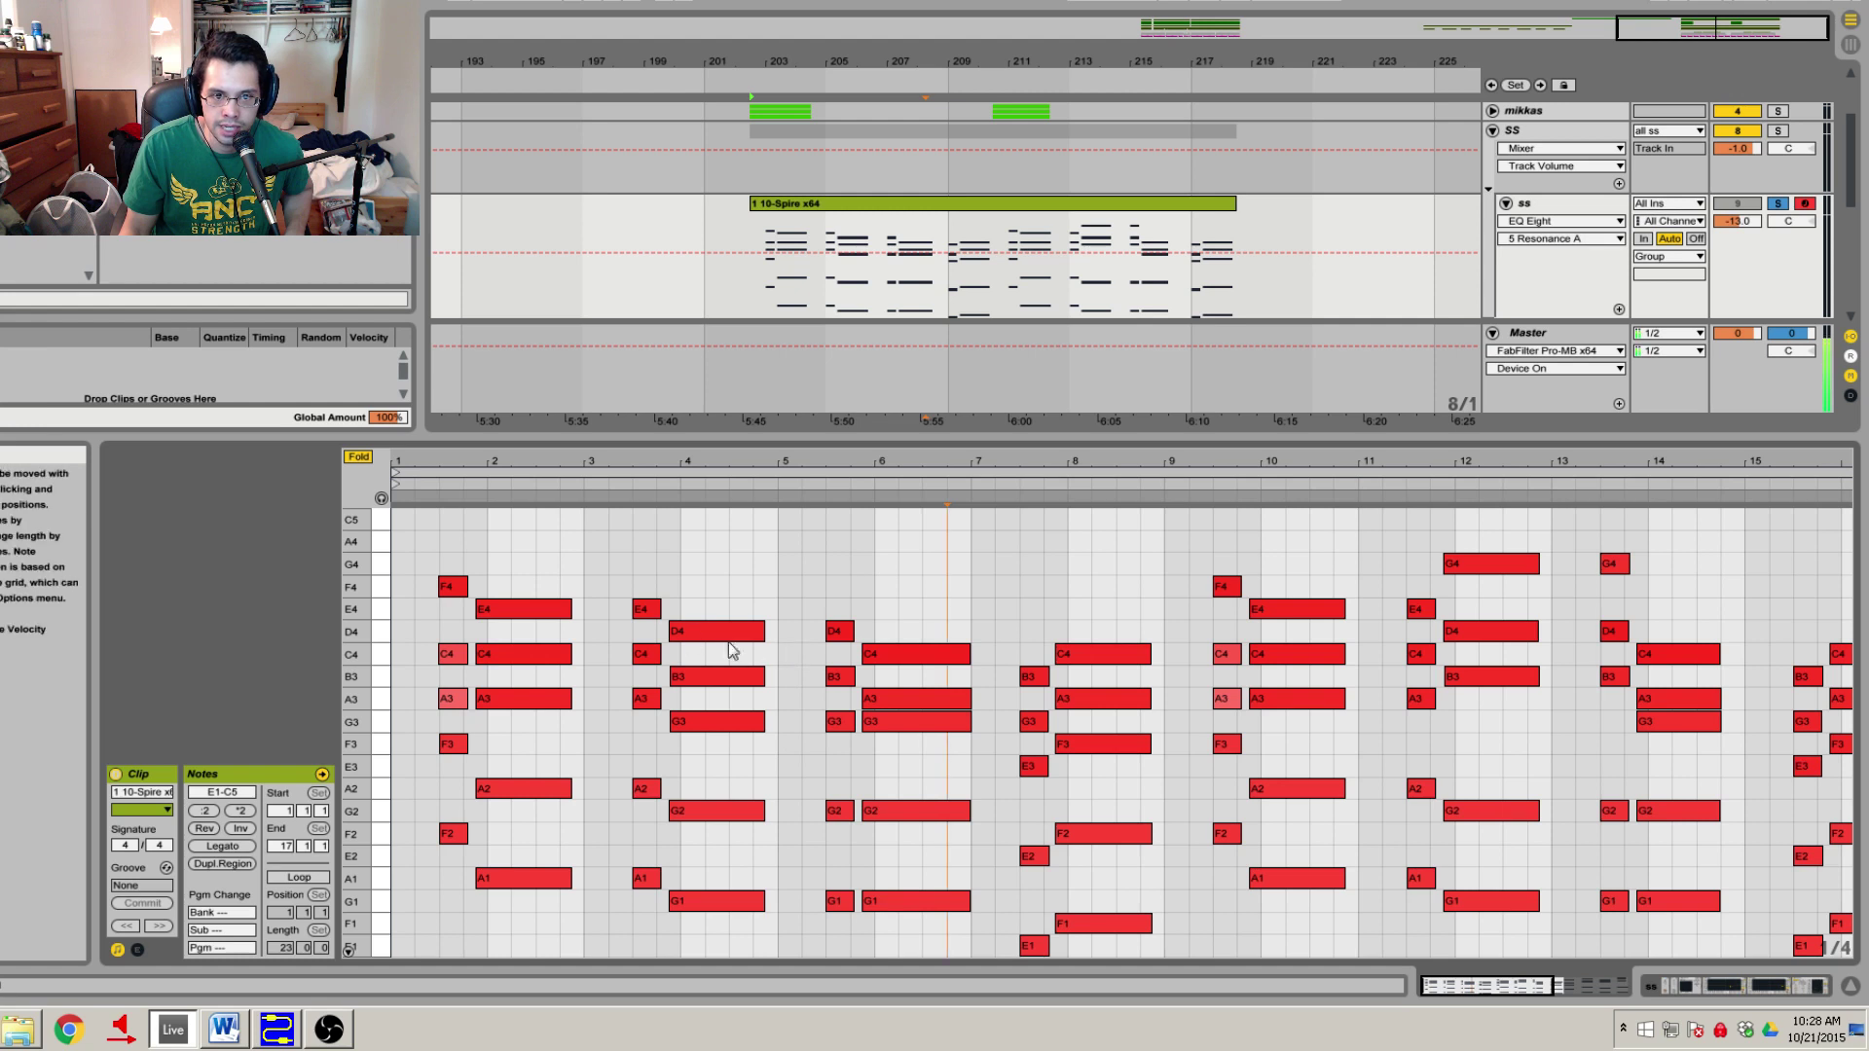
left_click_drag(542, 551, 532, 955)
left_click(576, 922)
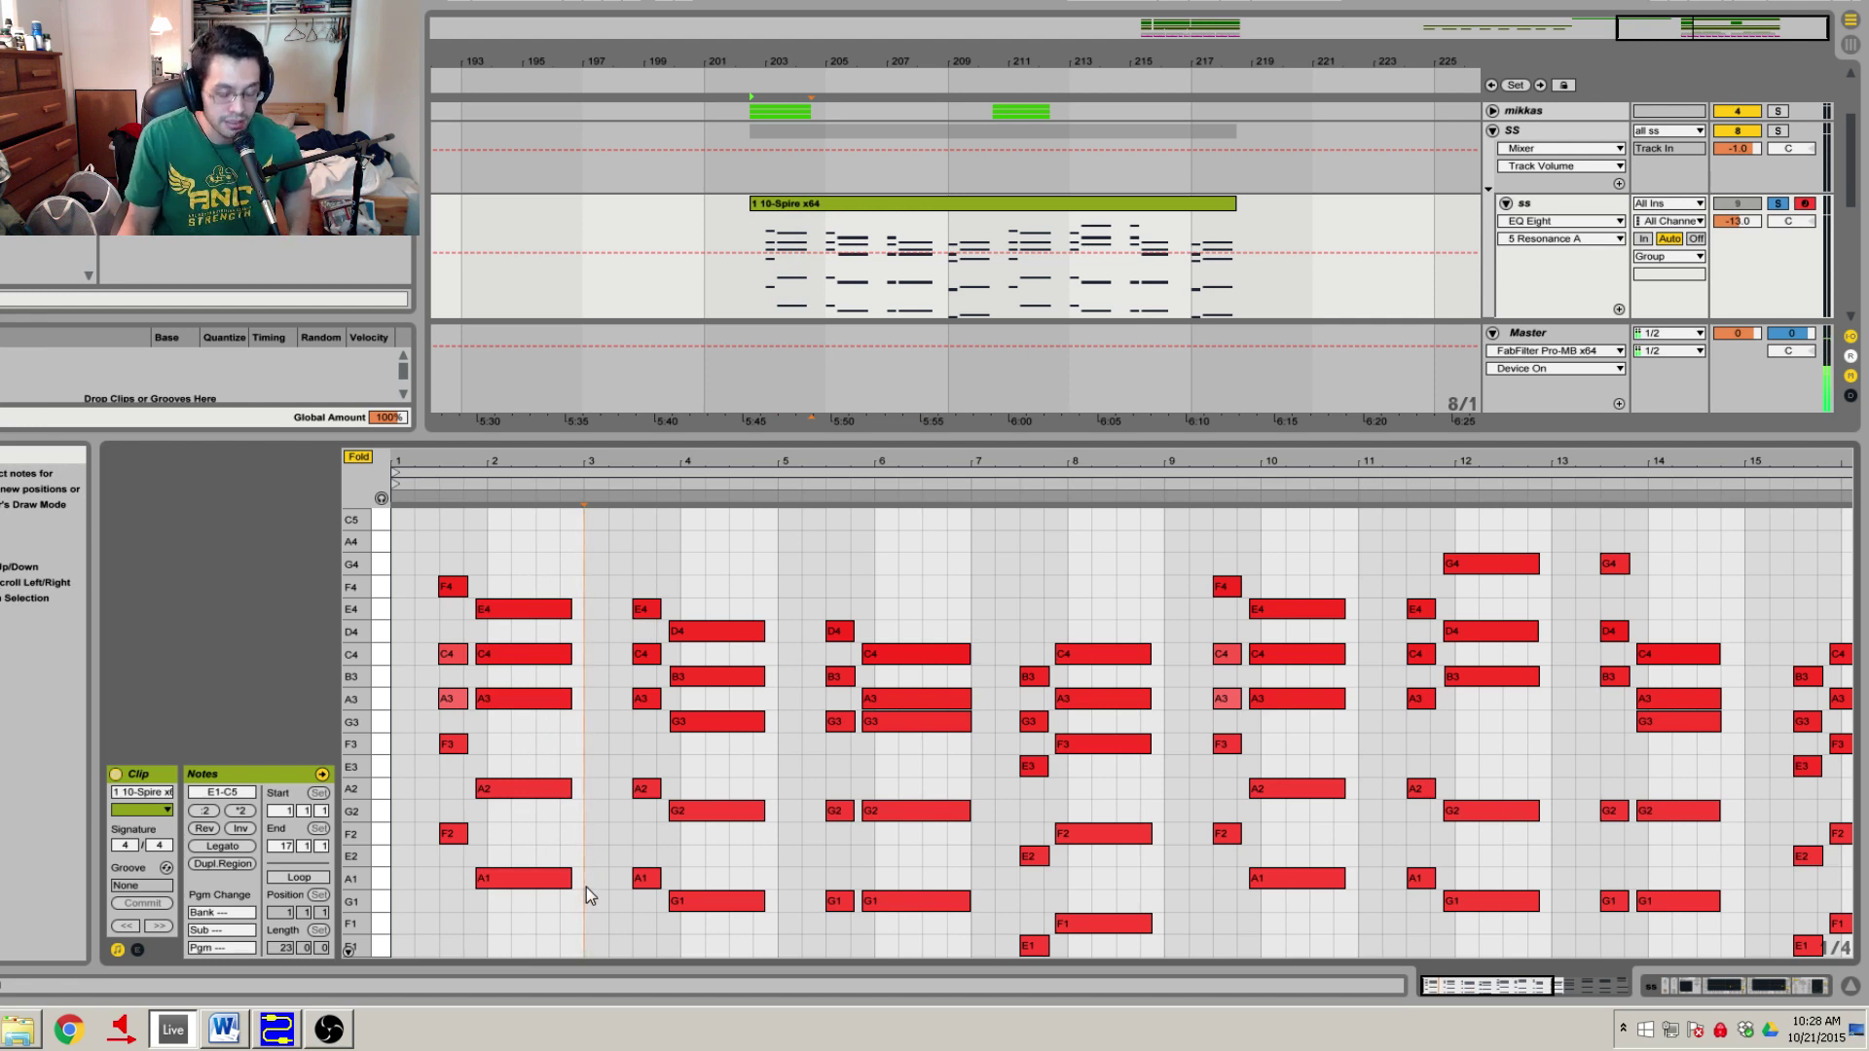
Examine the second chord's notes from A1 to E4 and select the first chord's notes from F2 to F4.
left_click_drag(639, 461, 791, 478)
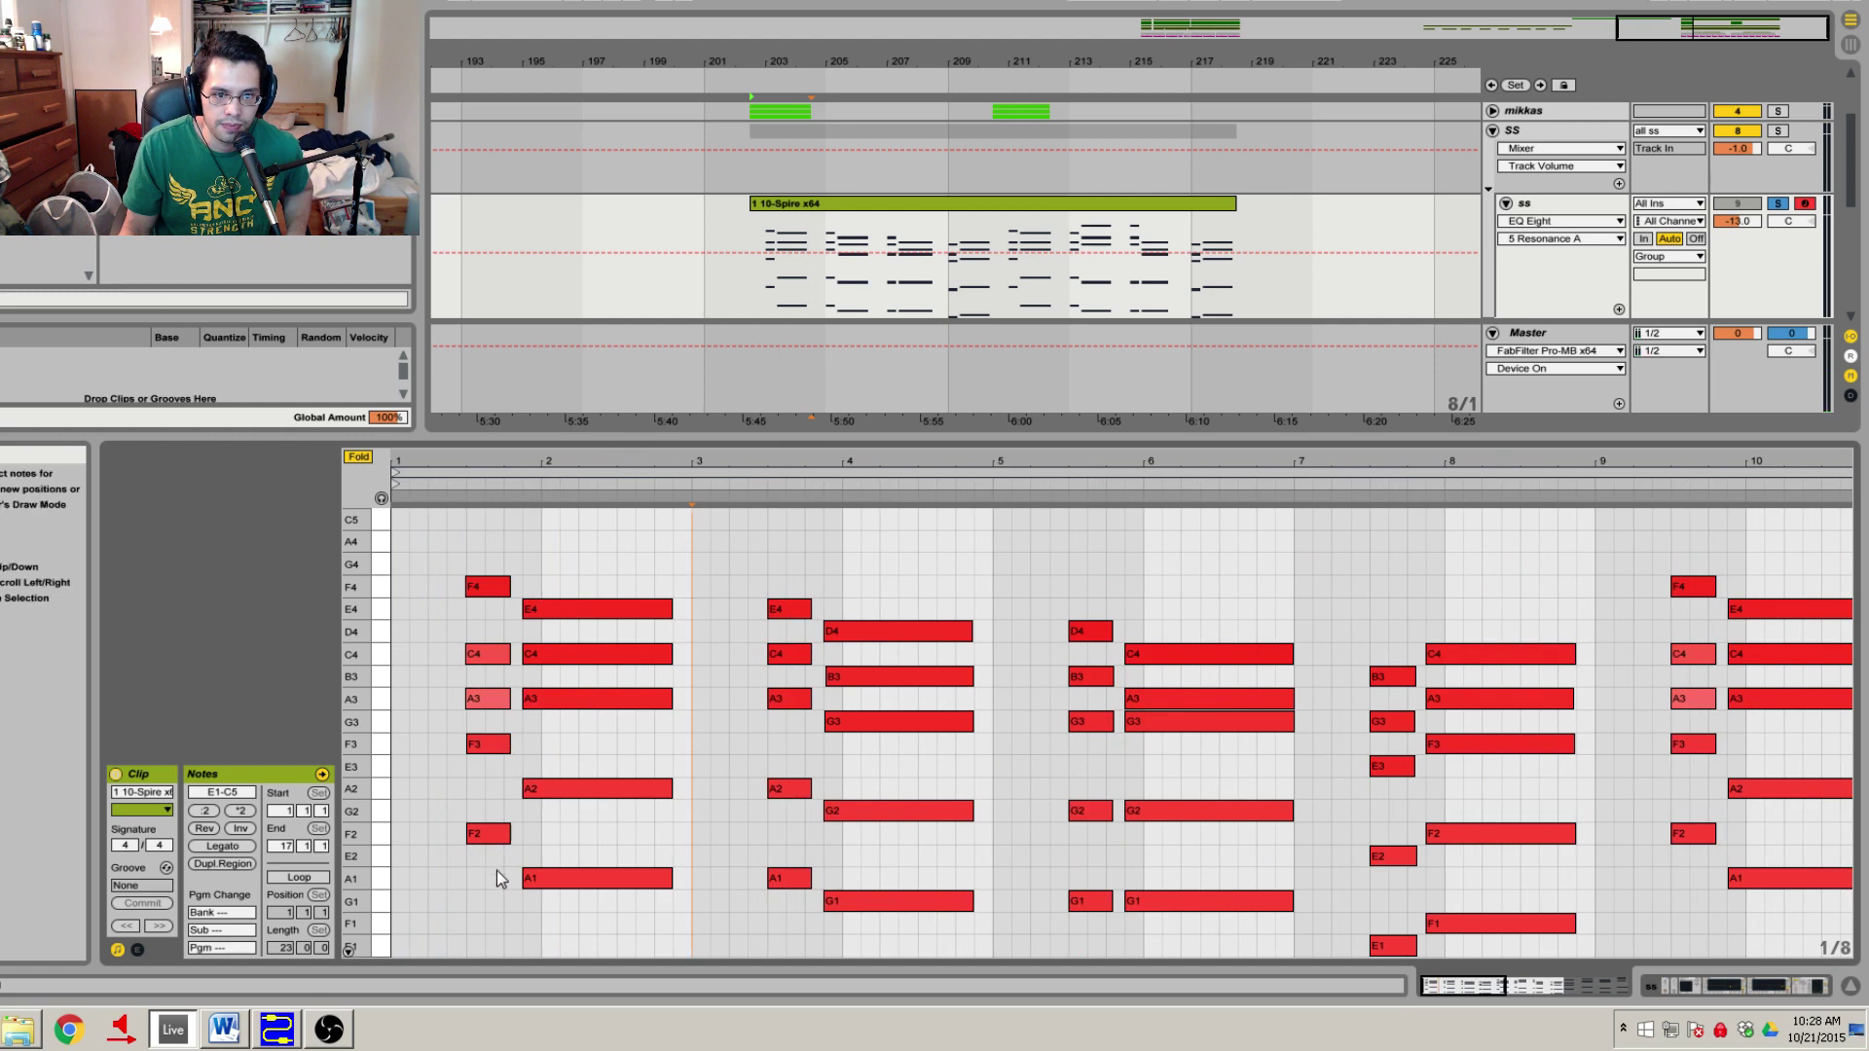
left_click_drag(569, 913, 596, 602)
left_click(446, 913)
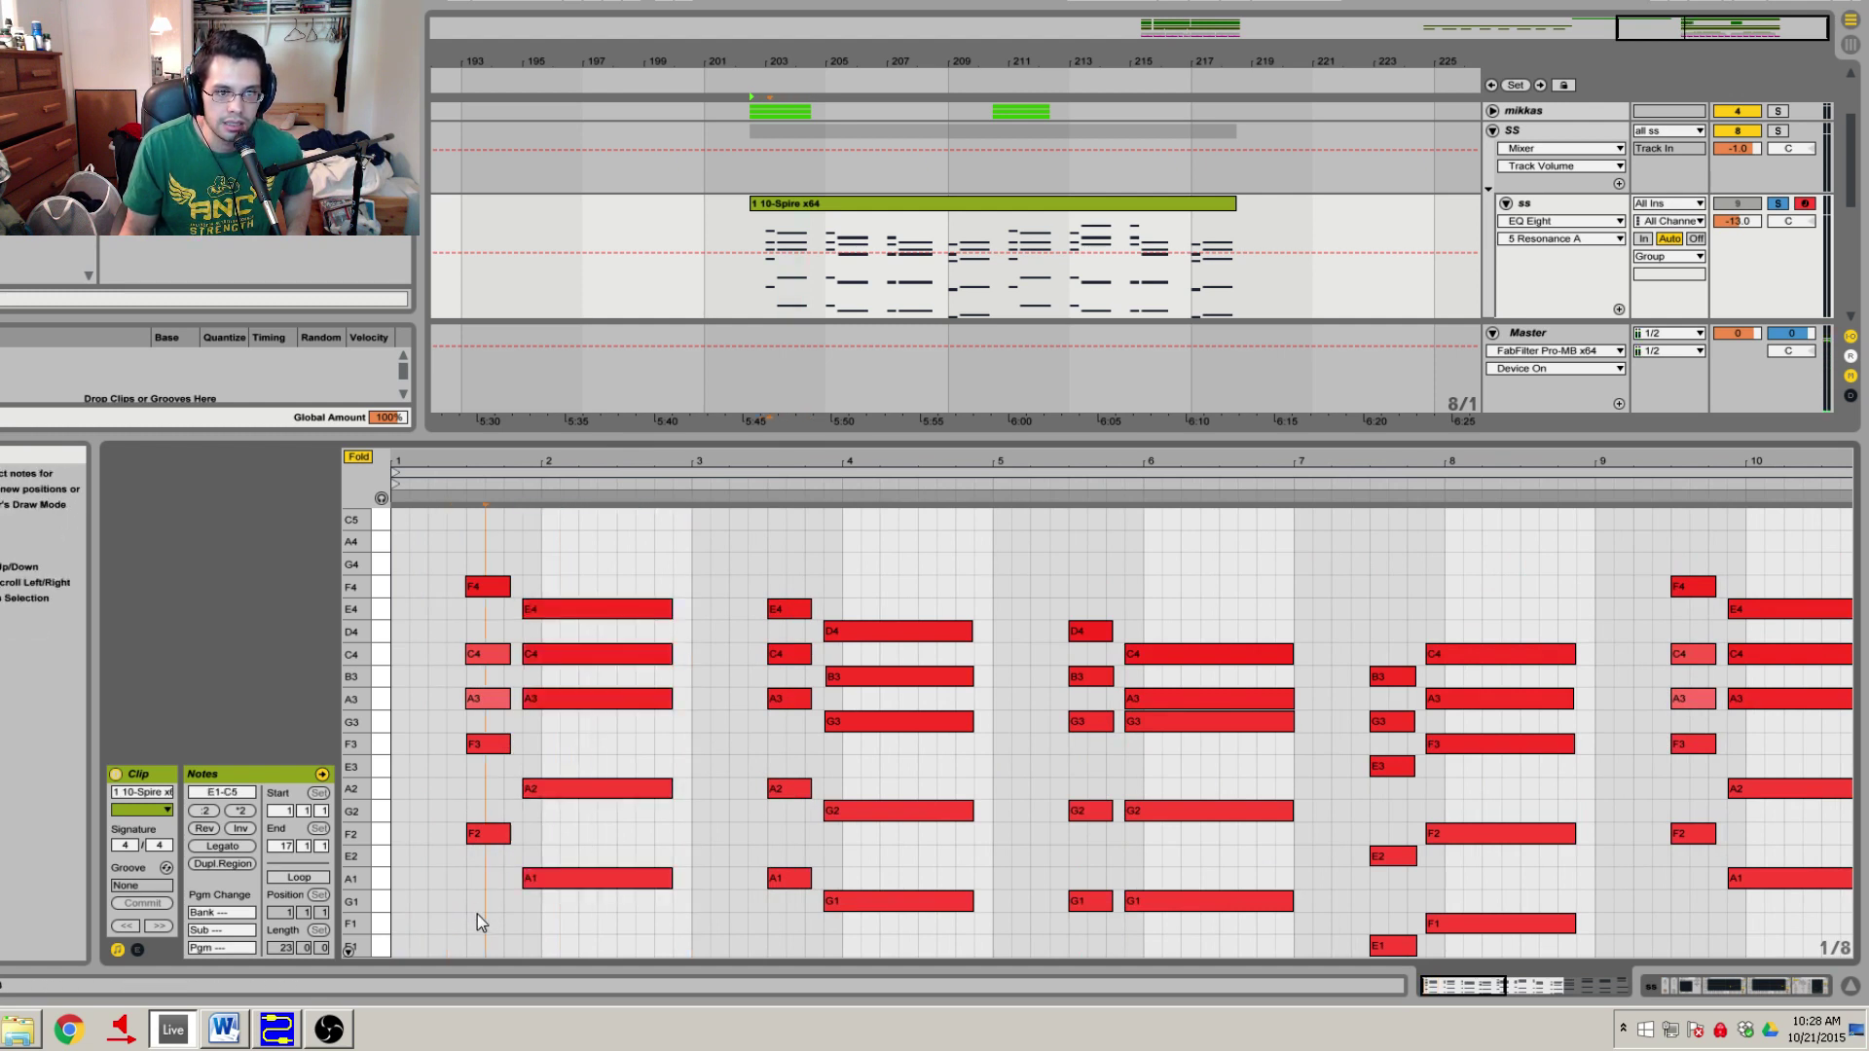
left_click_drag(476, 915, 486, 574)
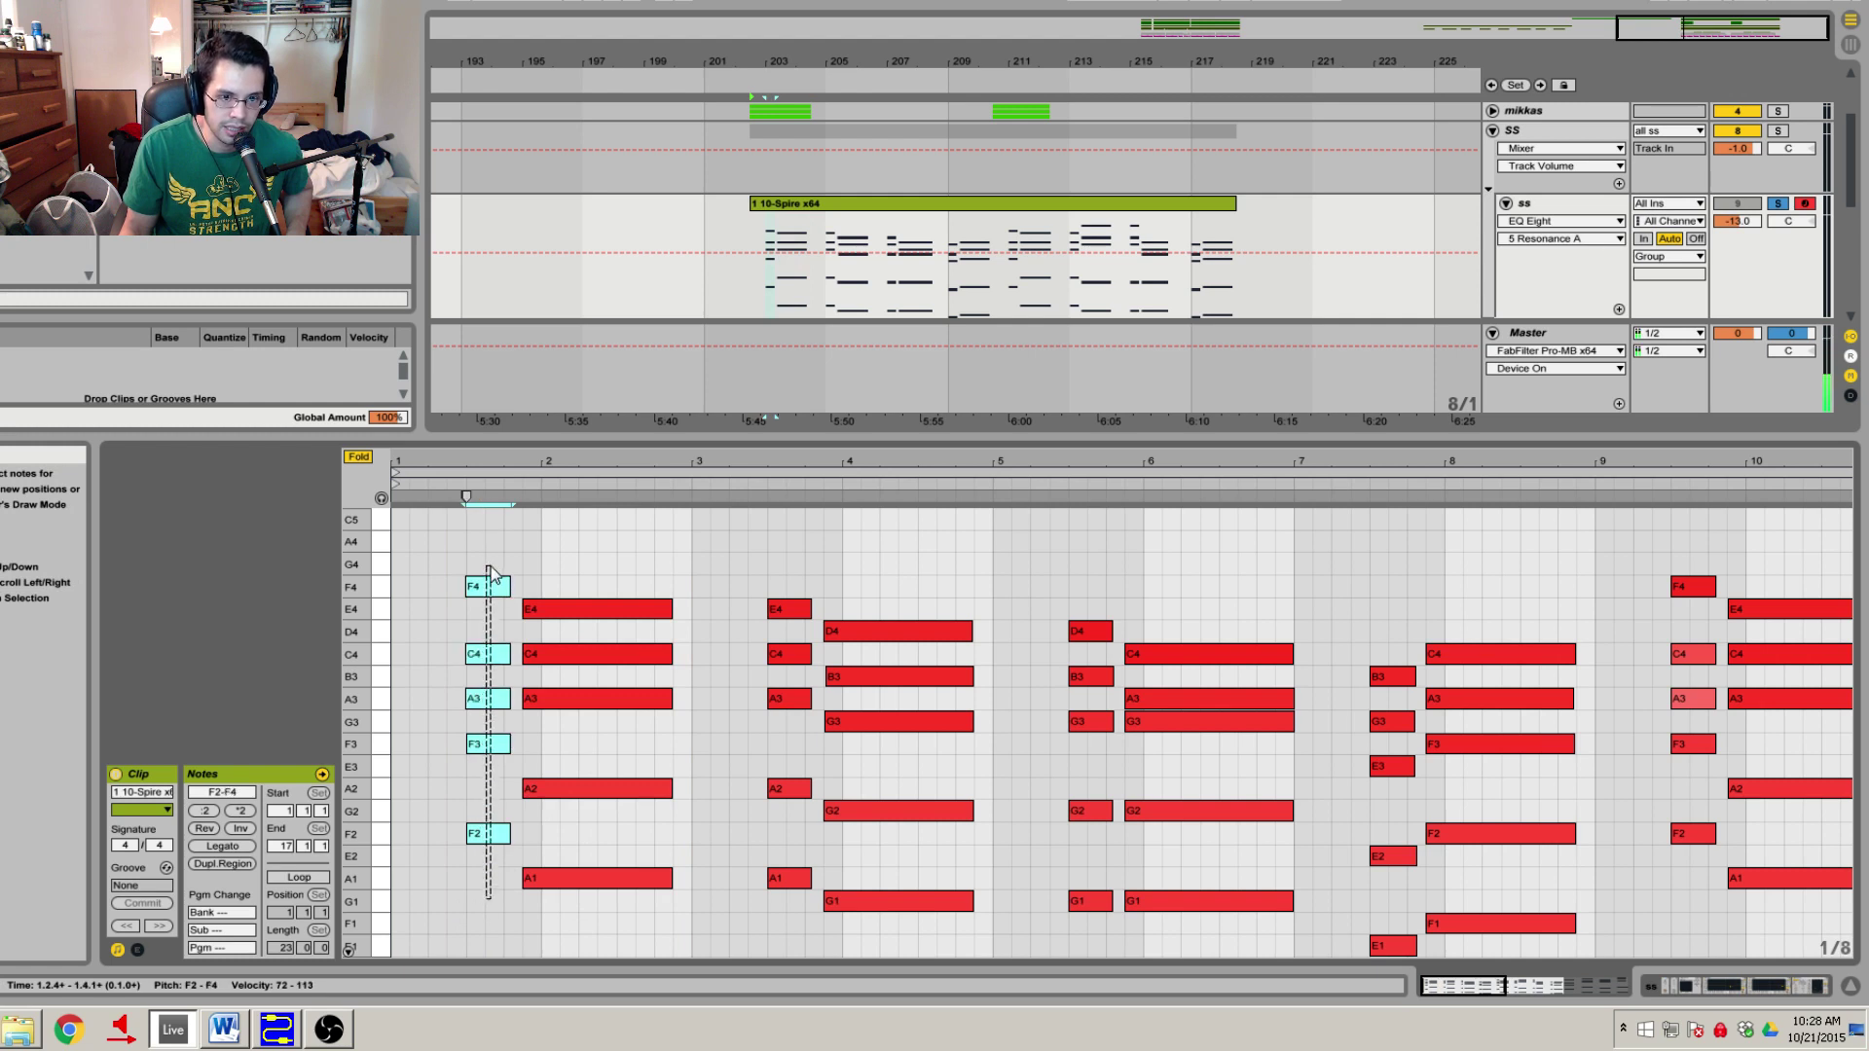
left_click(446, 808)
left_click_drag(454, 949, 491, 580)
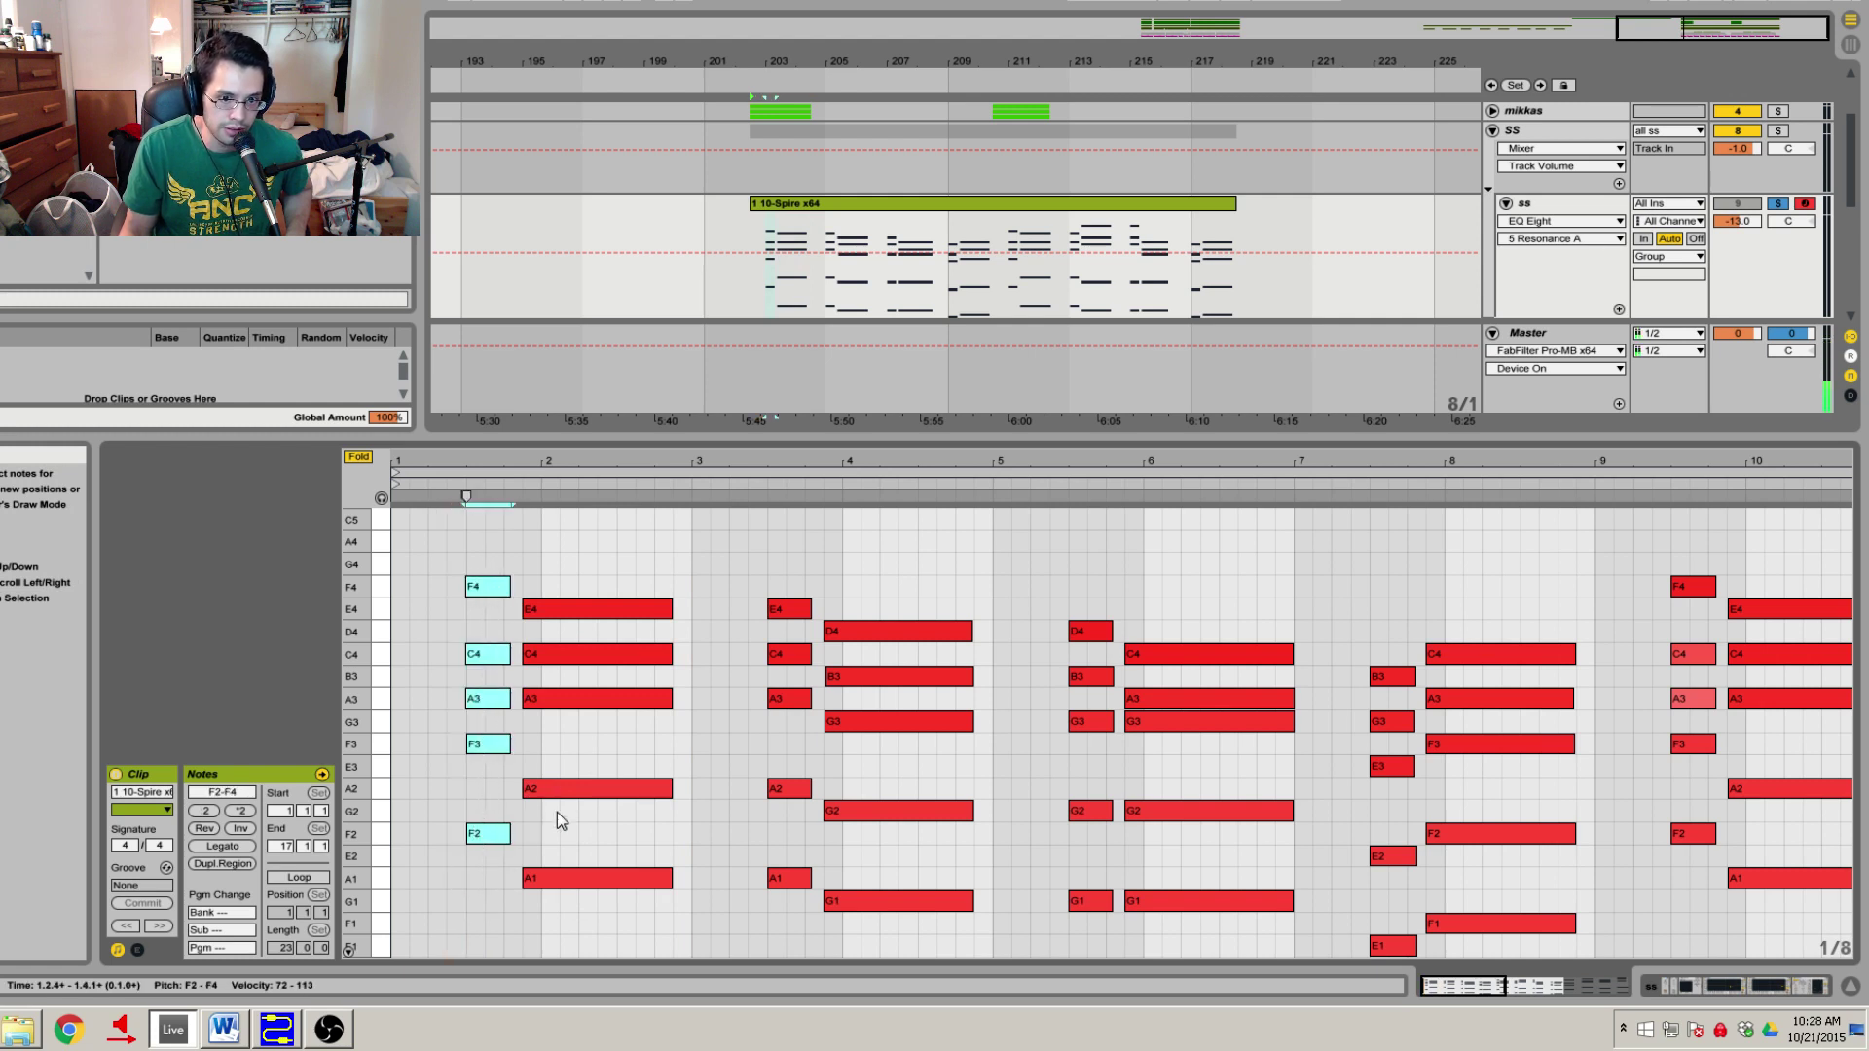
Turn off Fold in the note editor and study the first chord's F2 to F4 spread against the full piano keyboard.
left_click(355, 458)
scroll(379, 693, "up", 10)
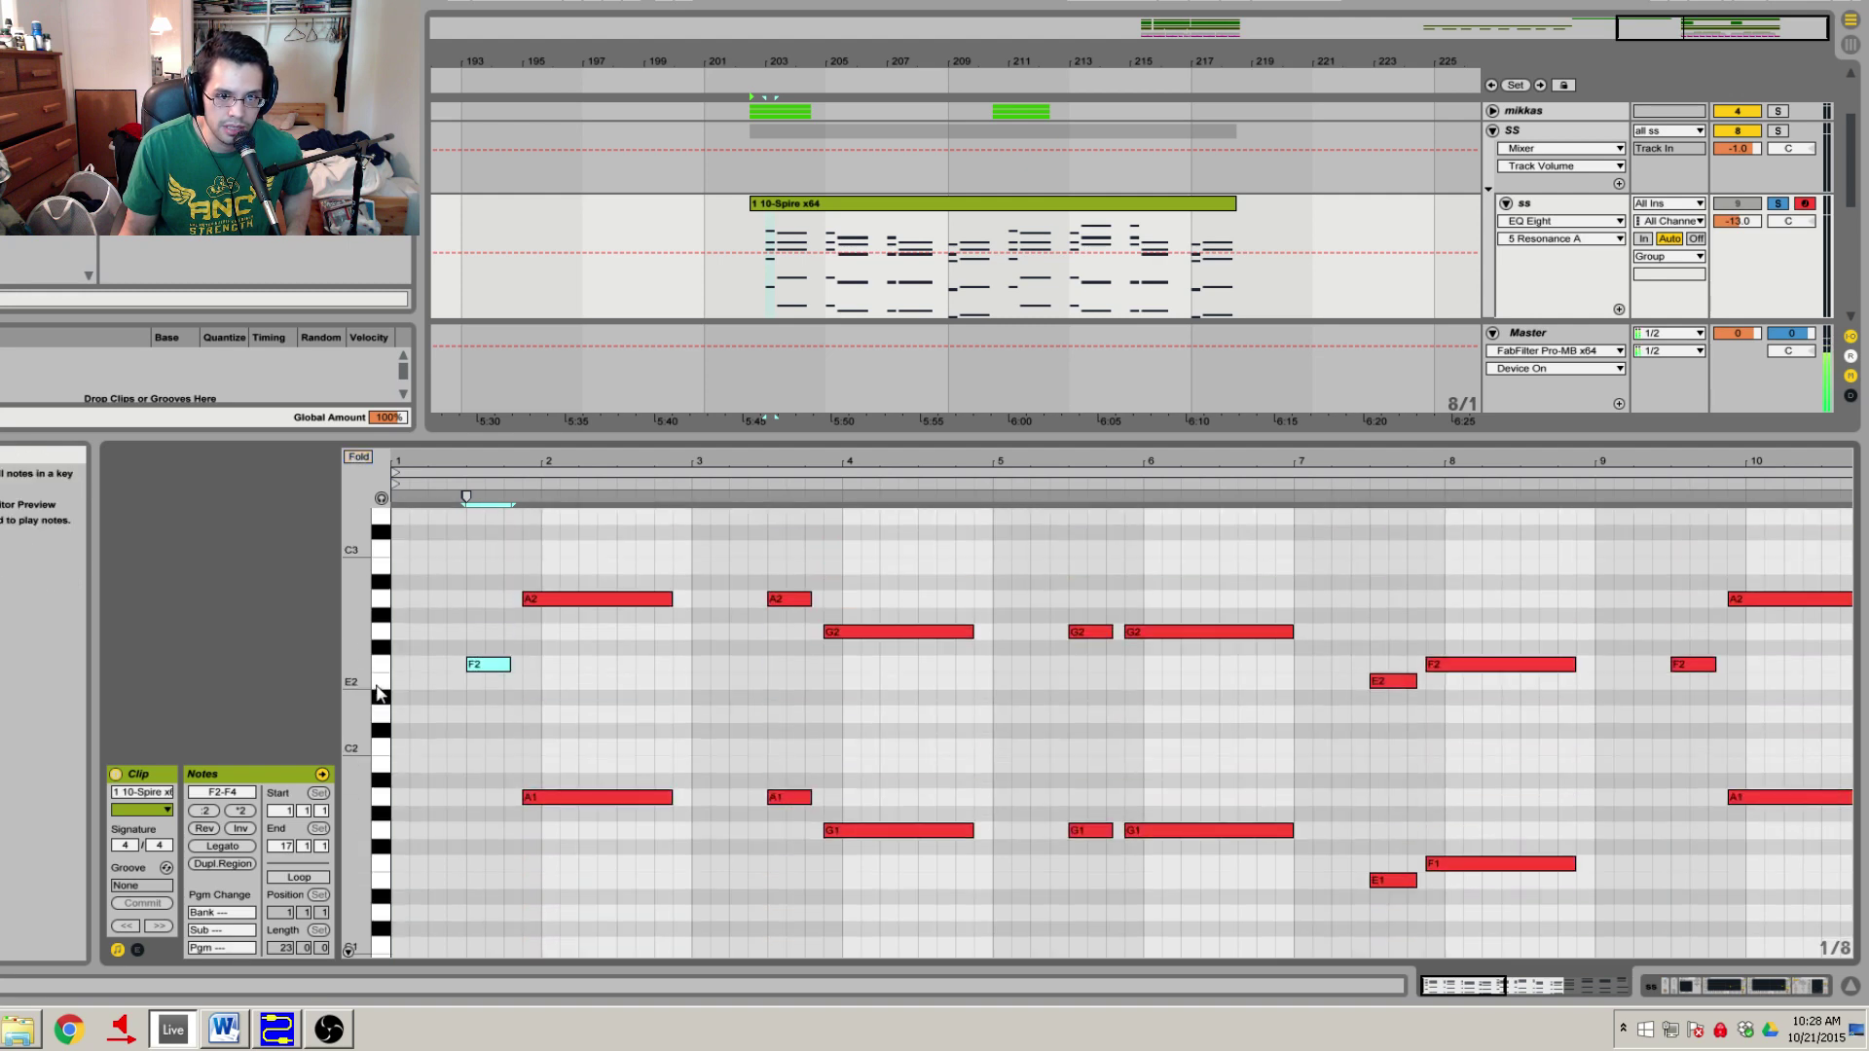
left_click_drag(362, 672, 492, 530)
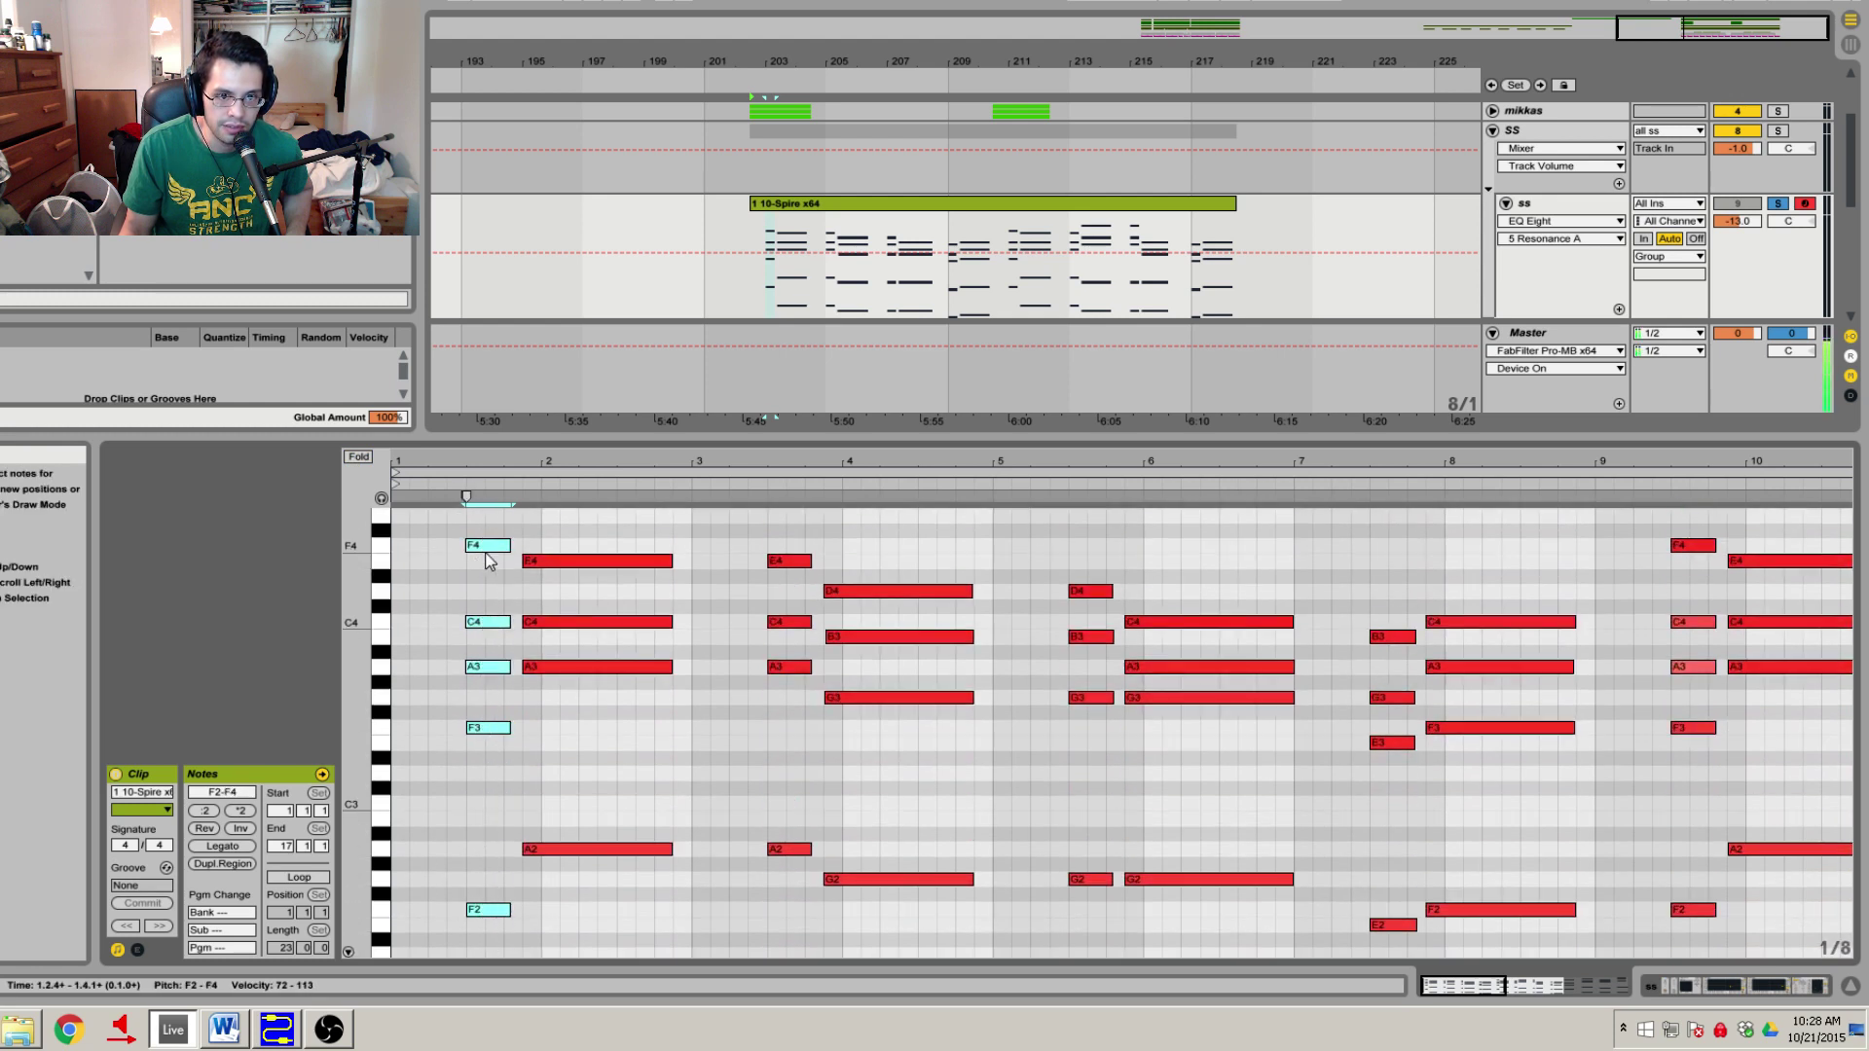
left_click_drag(374, 871, 383, 864)
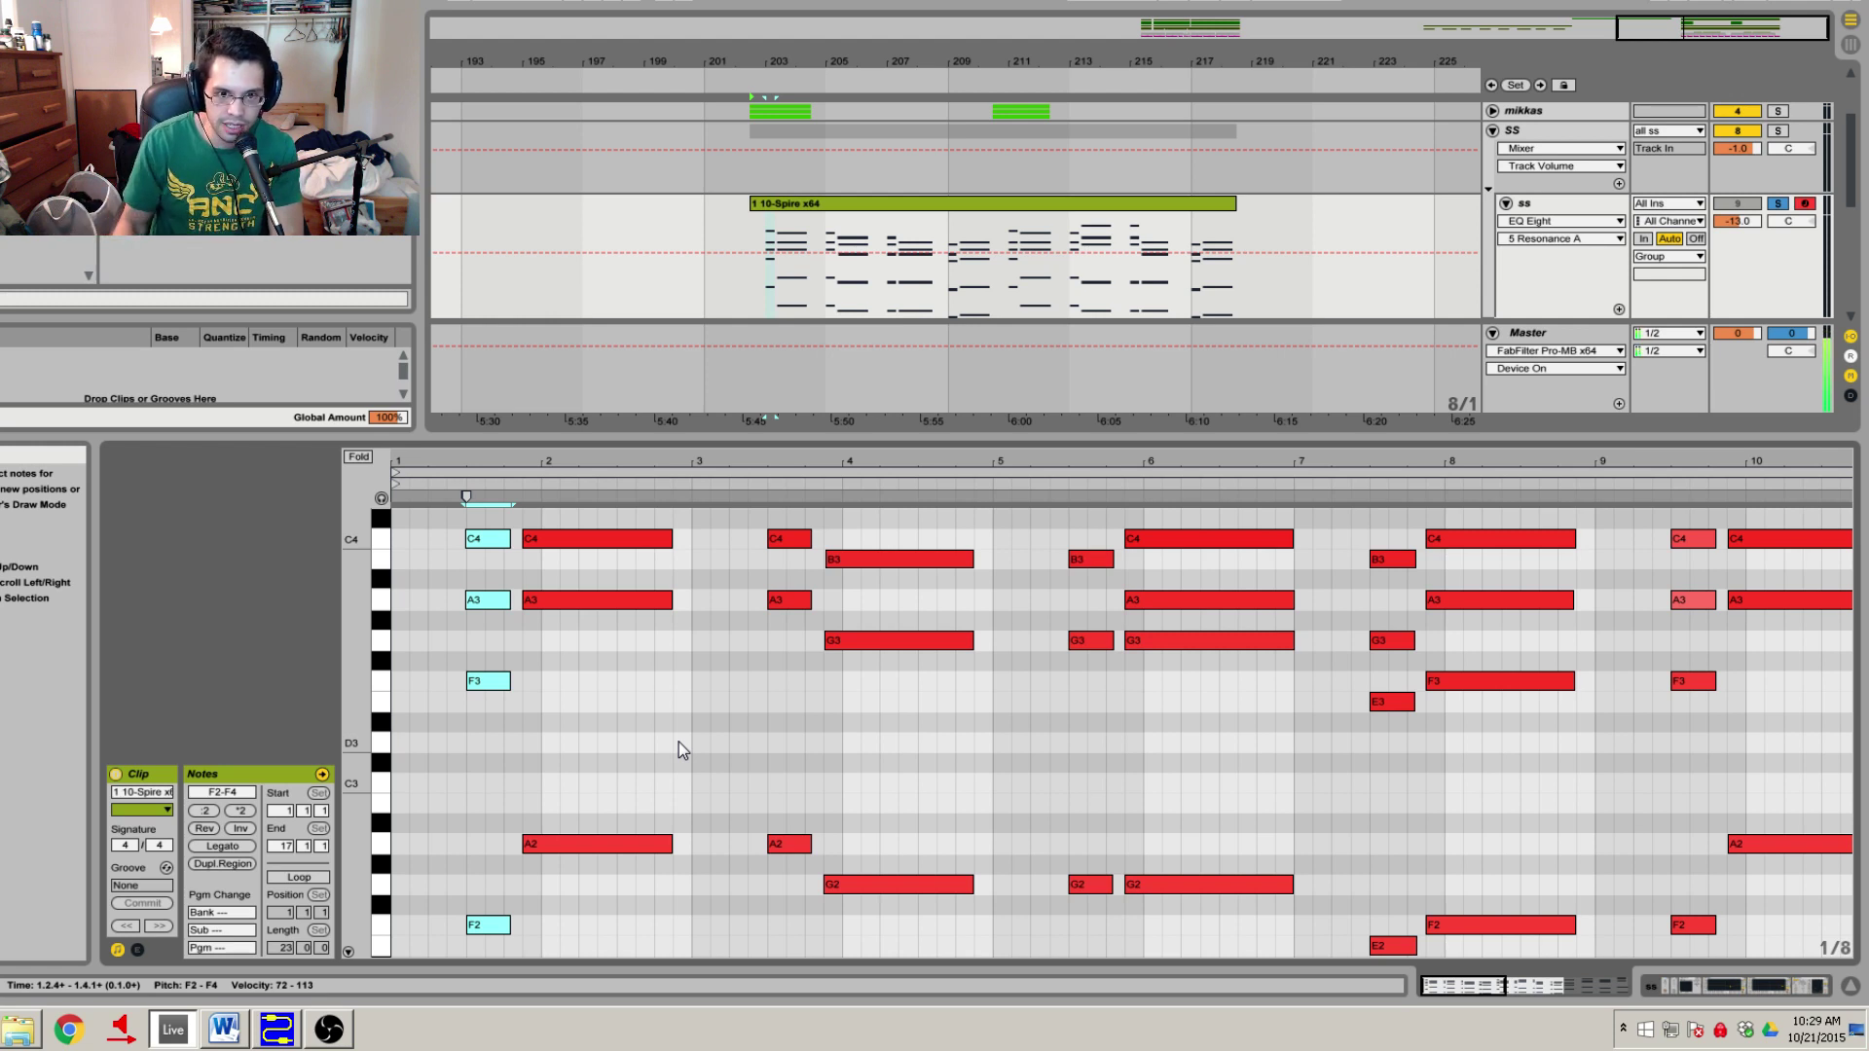
scroll(679, 742, "up", 3)
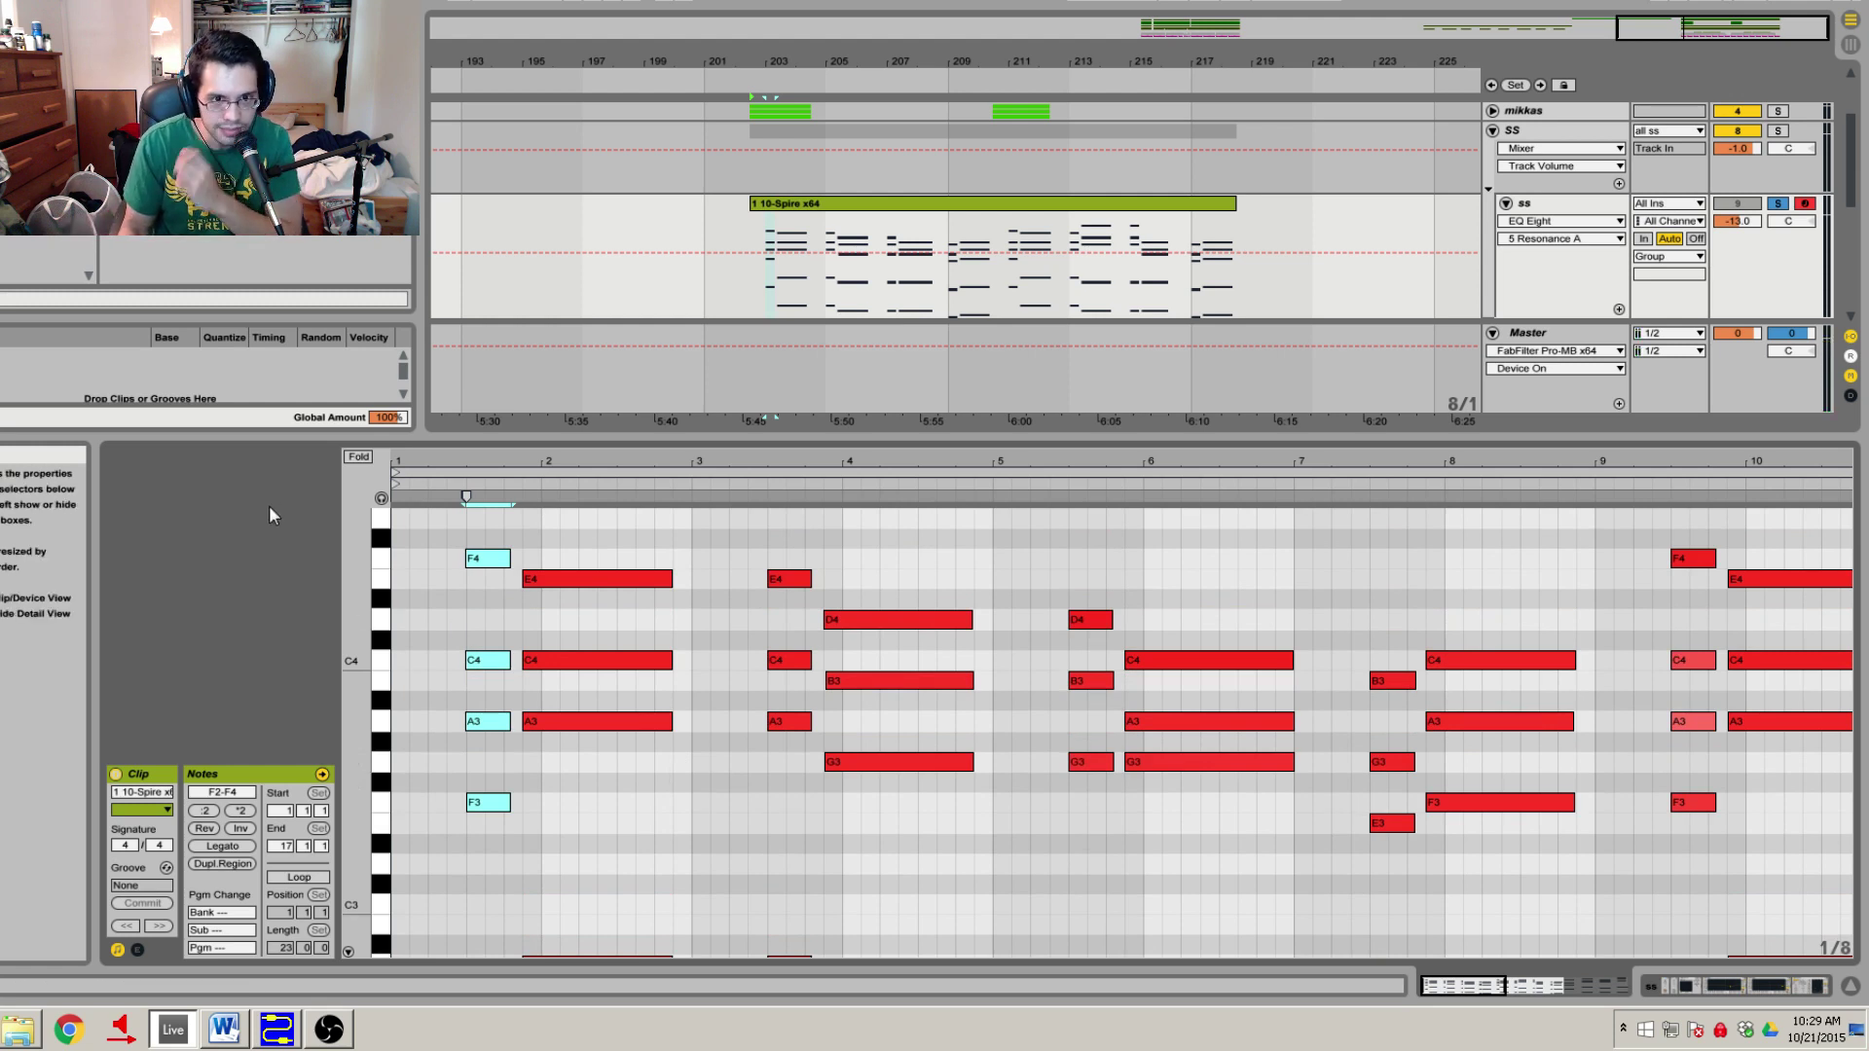
left_click_drag(380, 584, 352, 807)
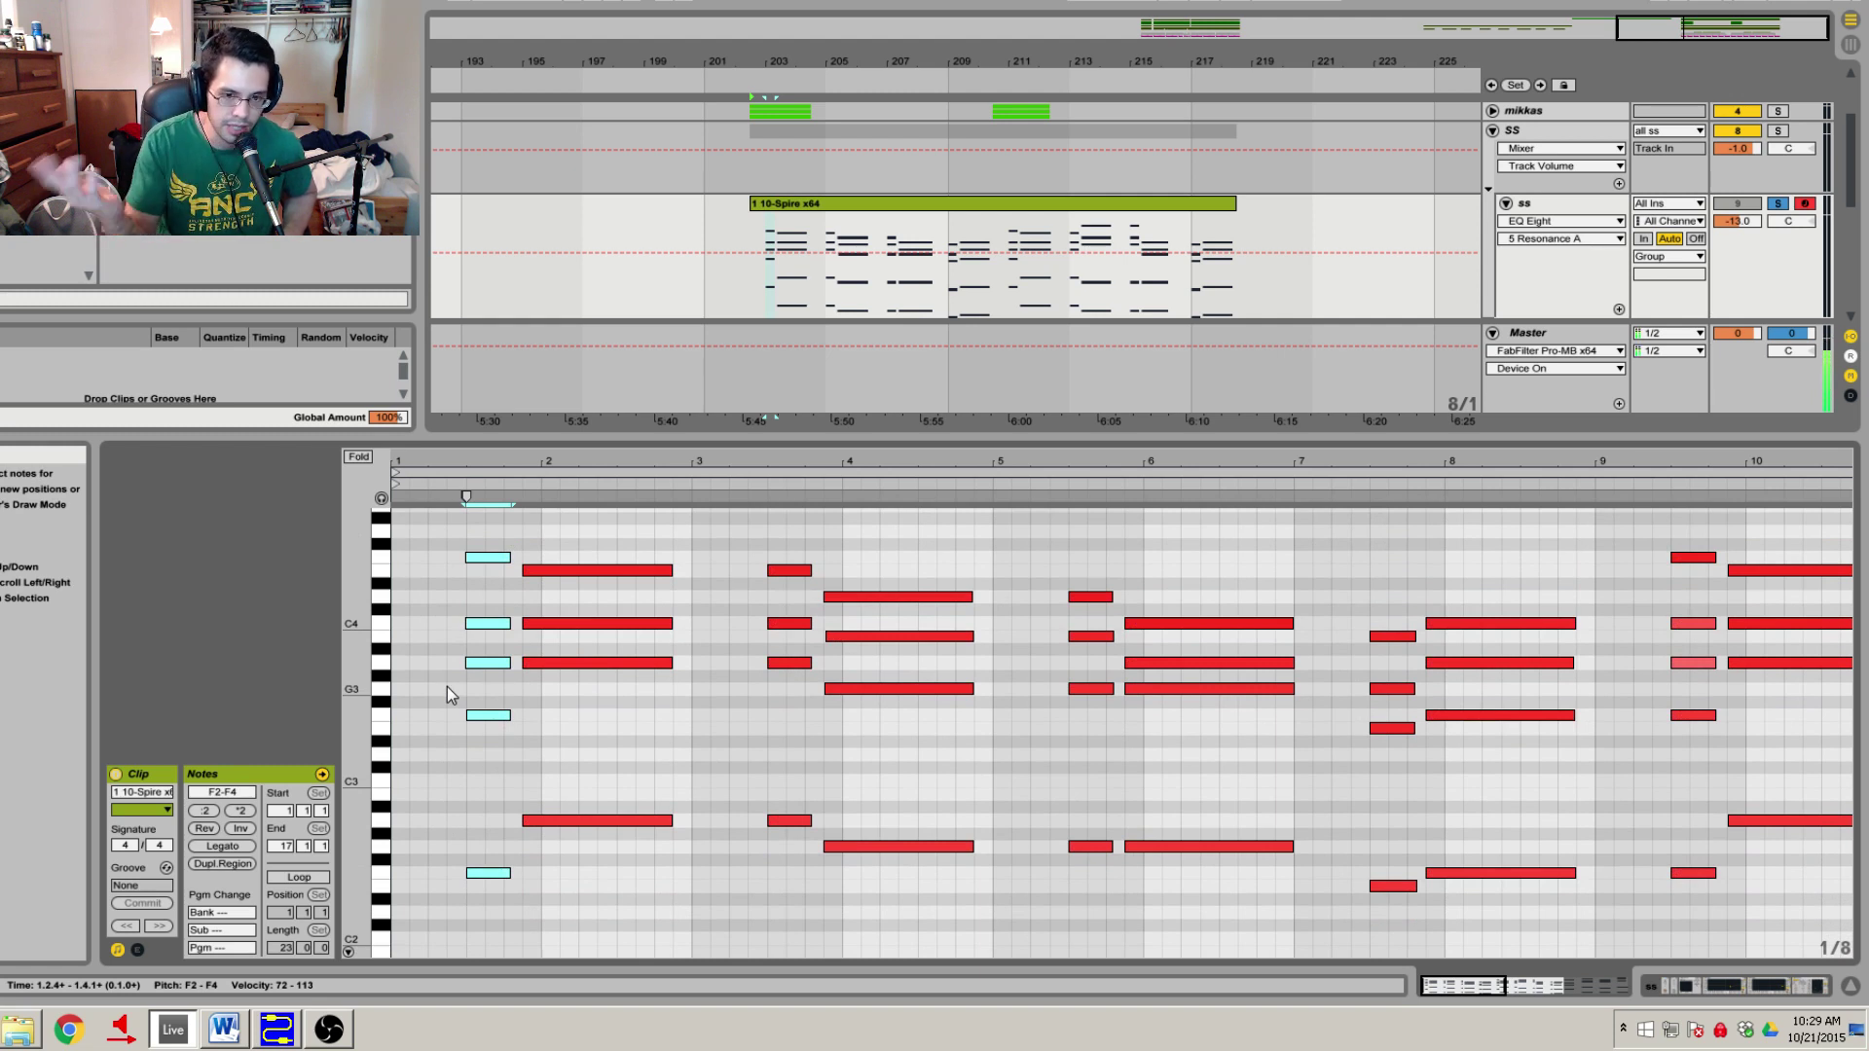
Compare the folded and unfolded note views, leaving Fold off with the first chord visible.
left_click(359, 461)
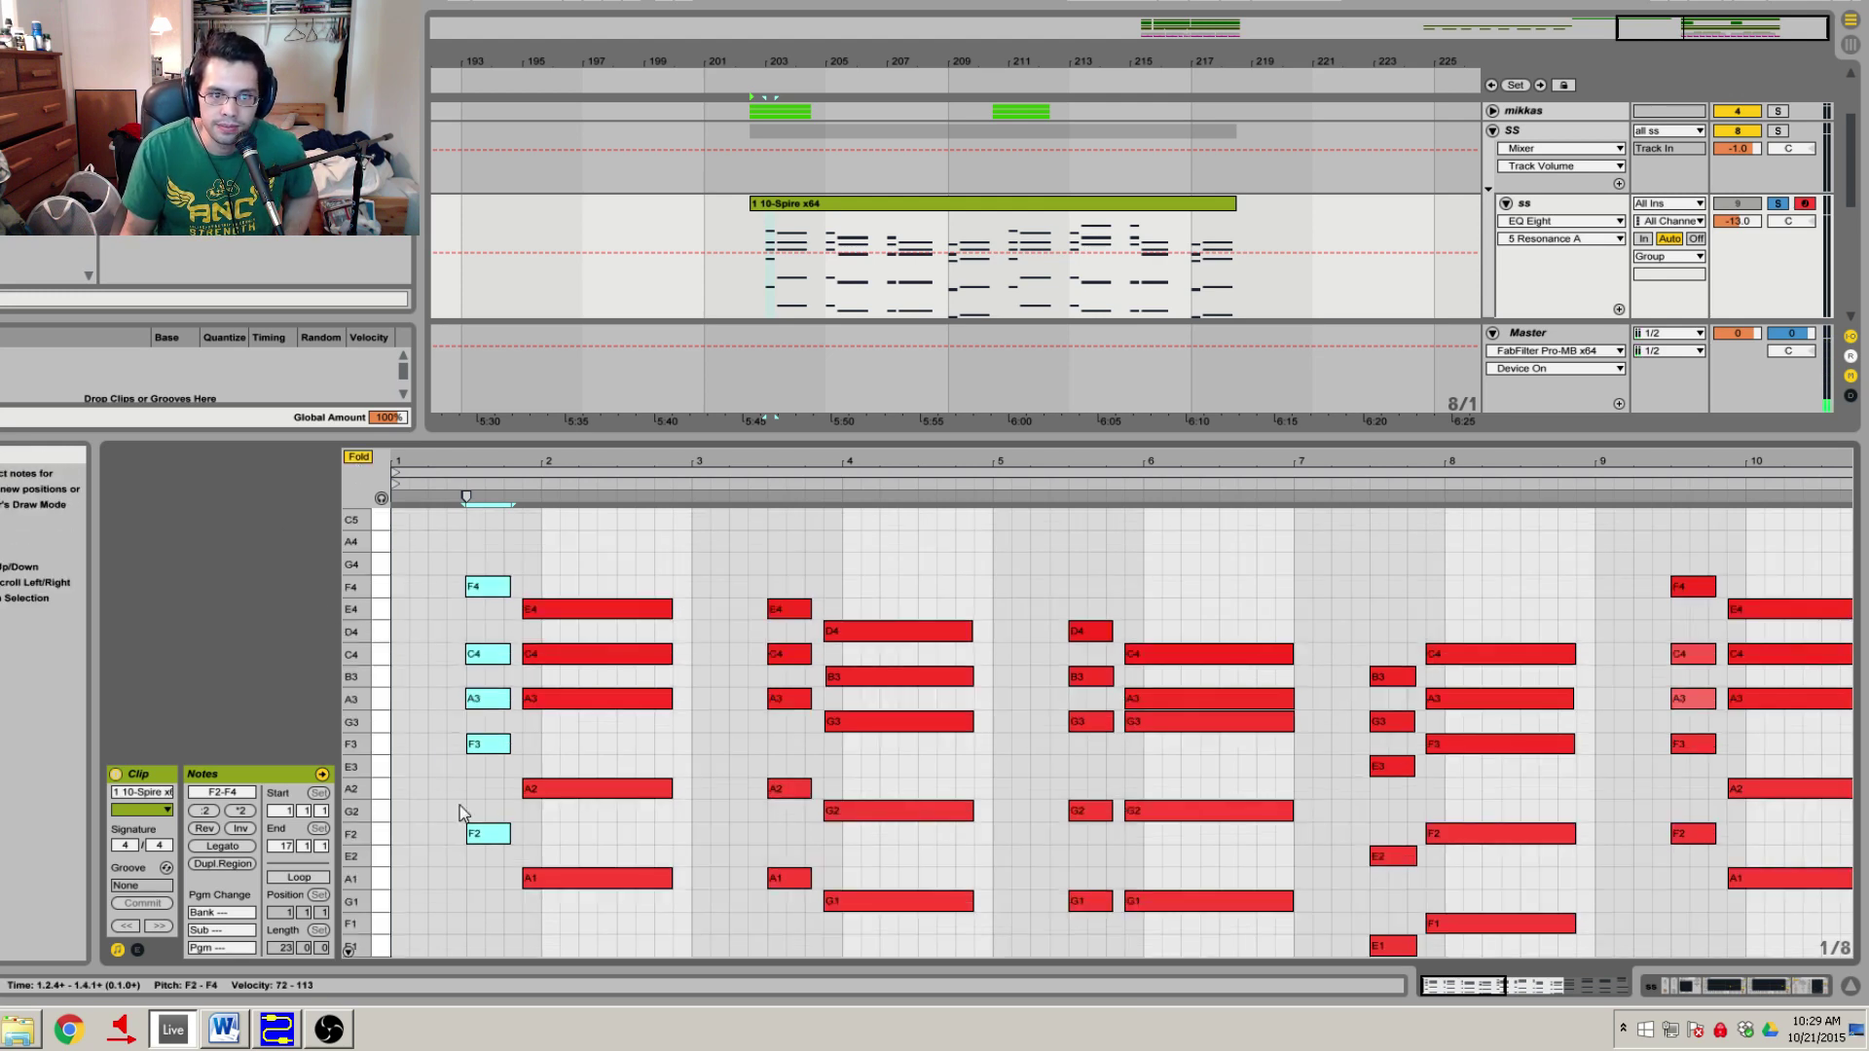
left_click(357, 457)
scroll(475, 849, "down", 3)
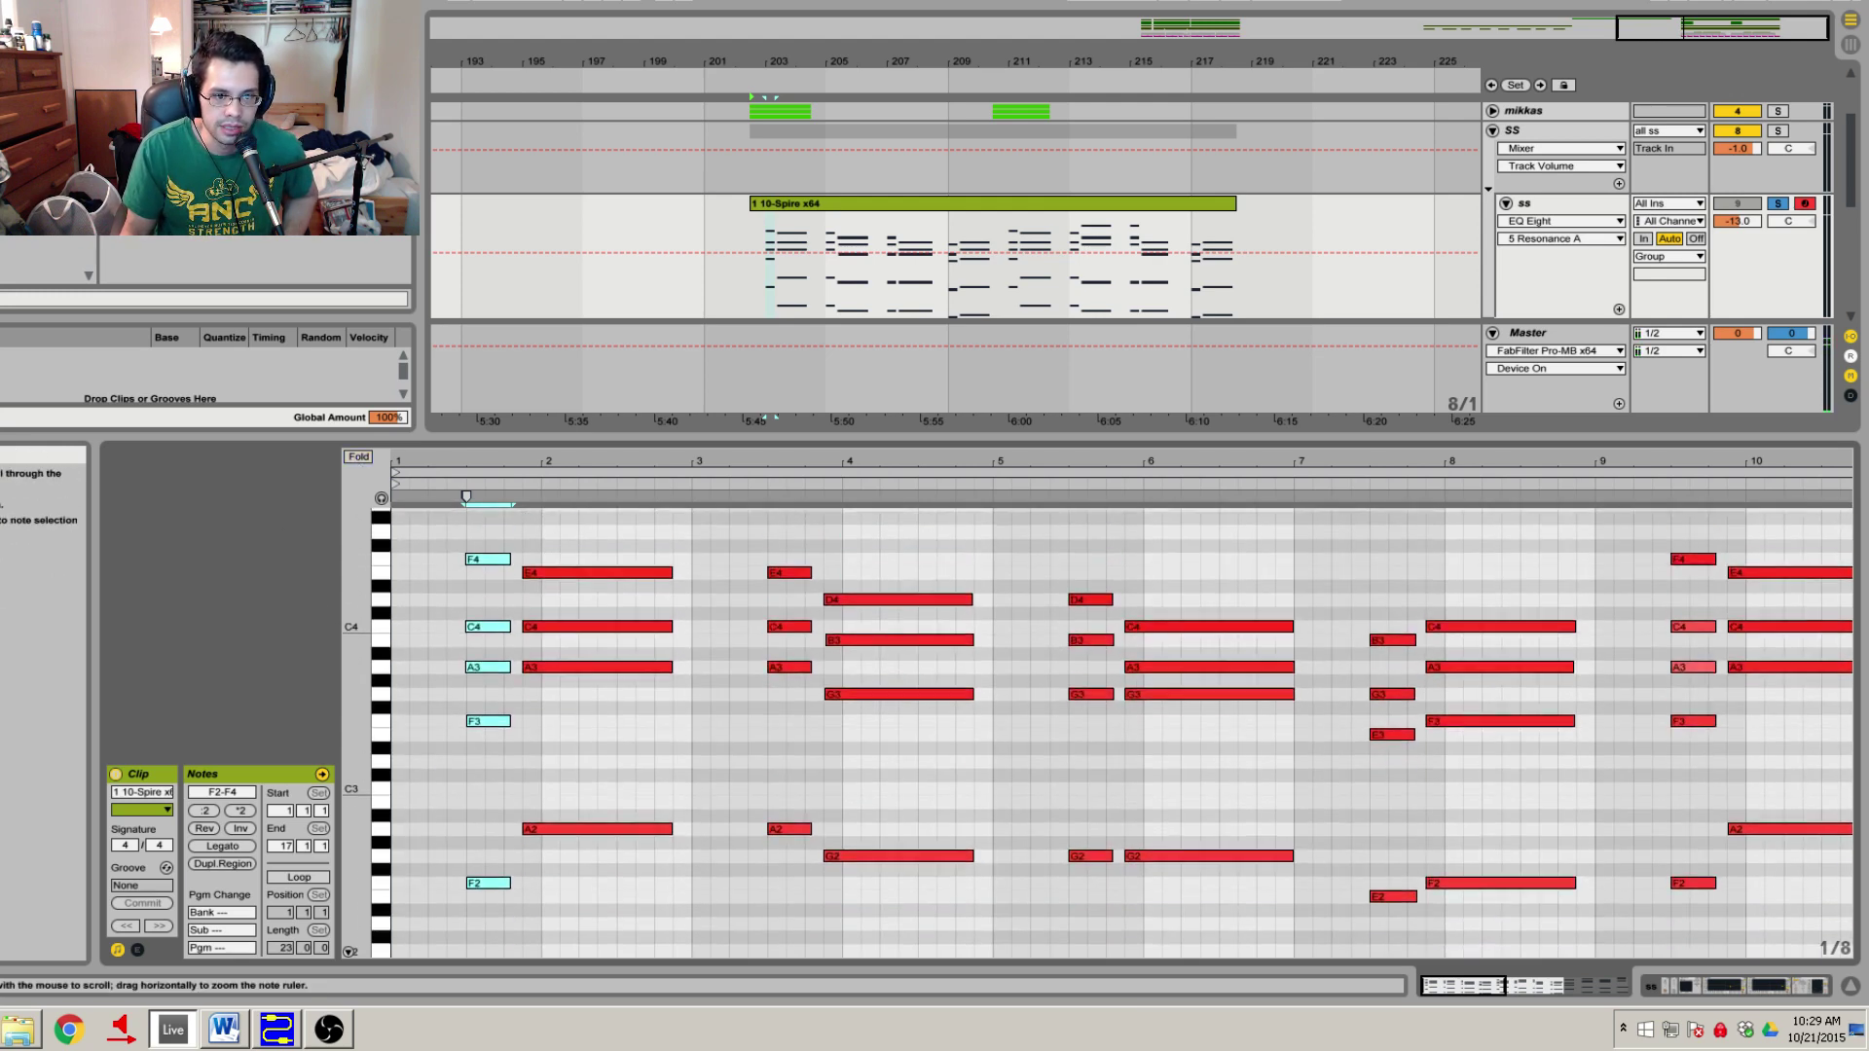
scroll(475, 849, "up", 1)
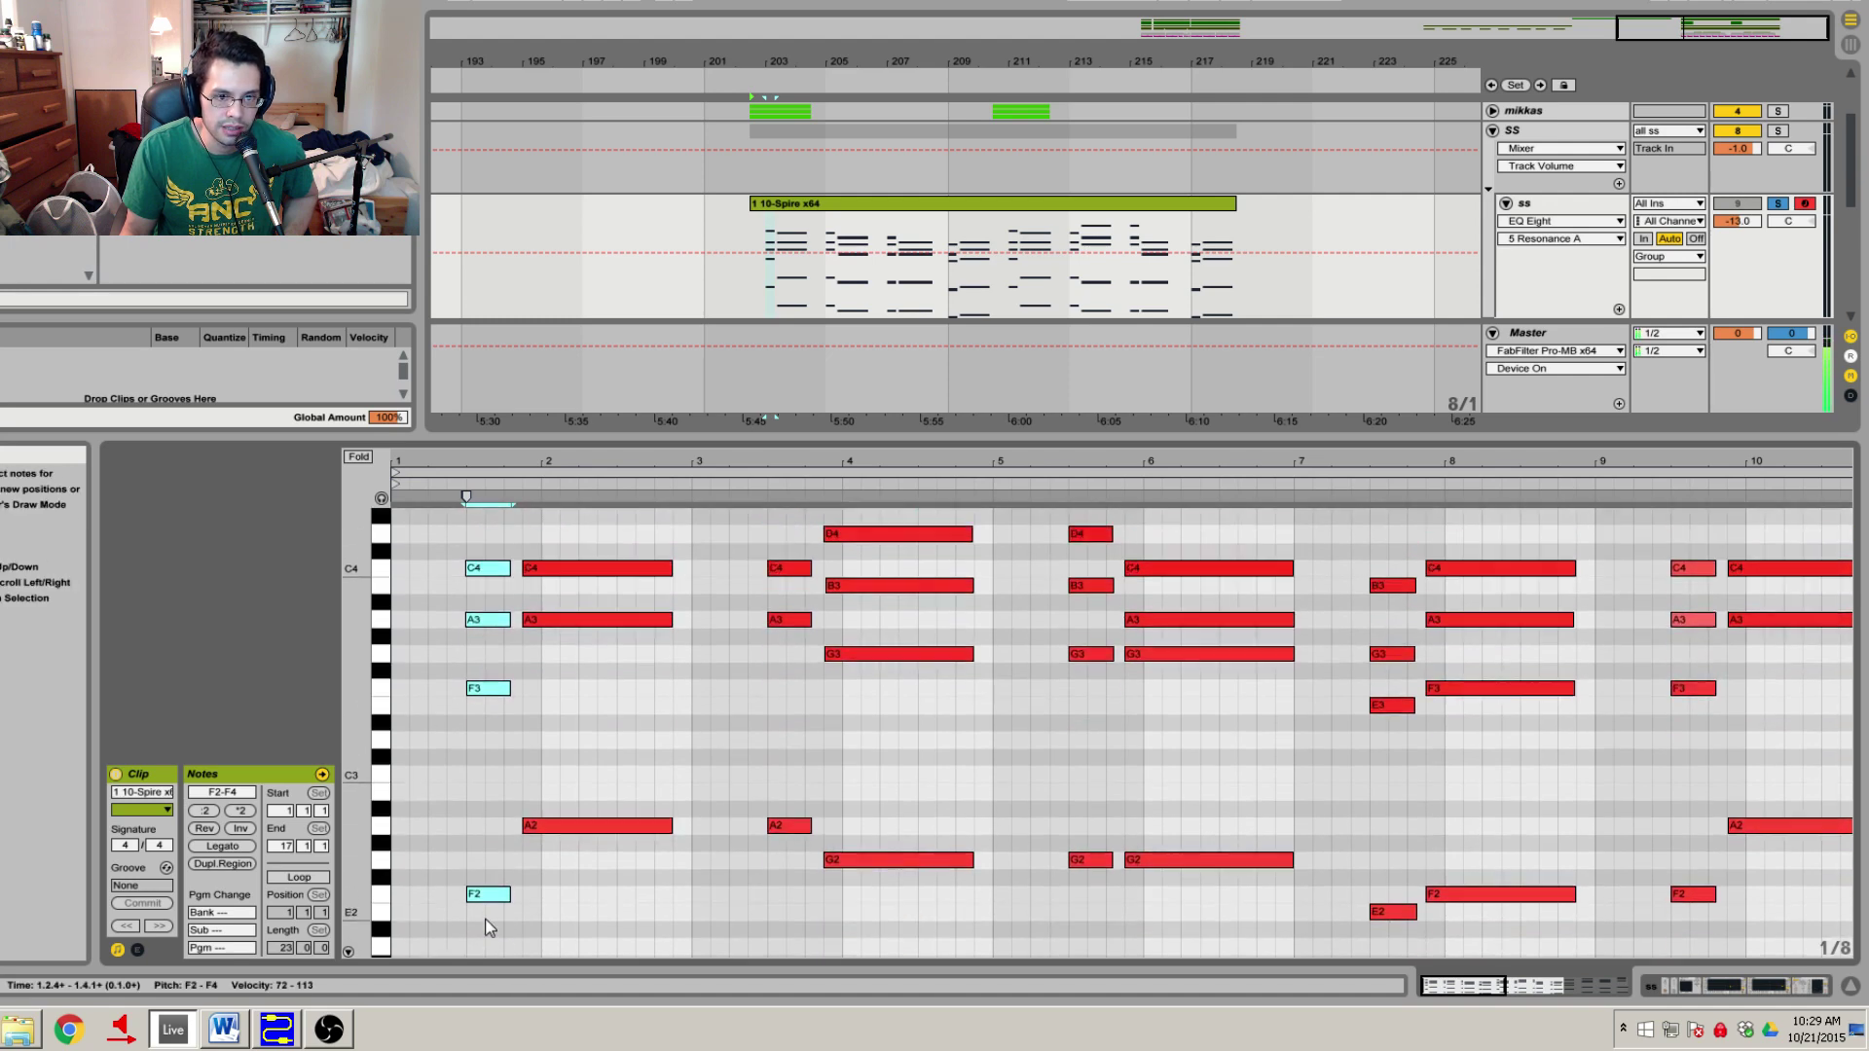
Select the first chord's F2, F3, A3 and C4 notes and examine their spacing.
left_click_drag(491, 942, 488, 541)
scroll(505, 769, "up", 2)
scroll(490, 800, "up", 3)
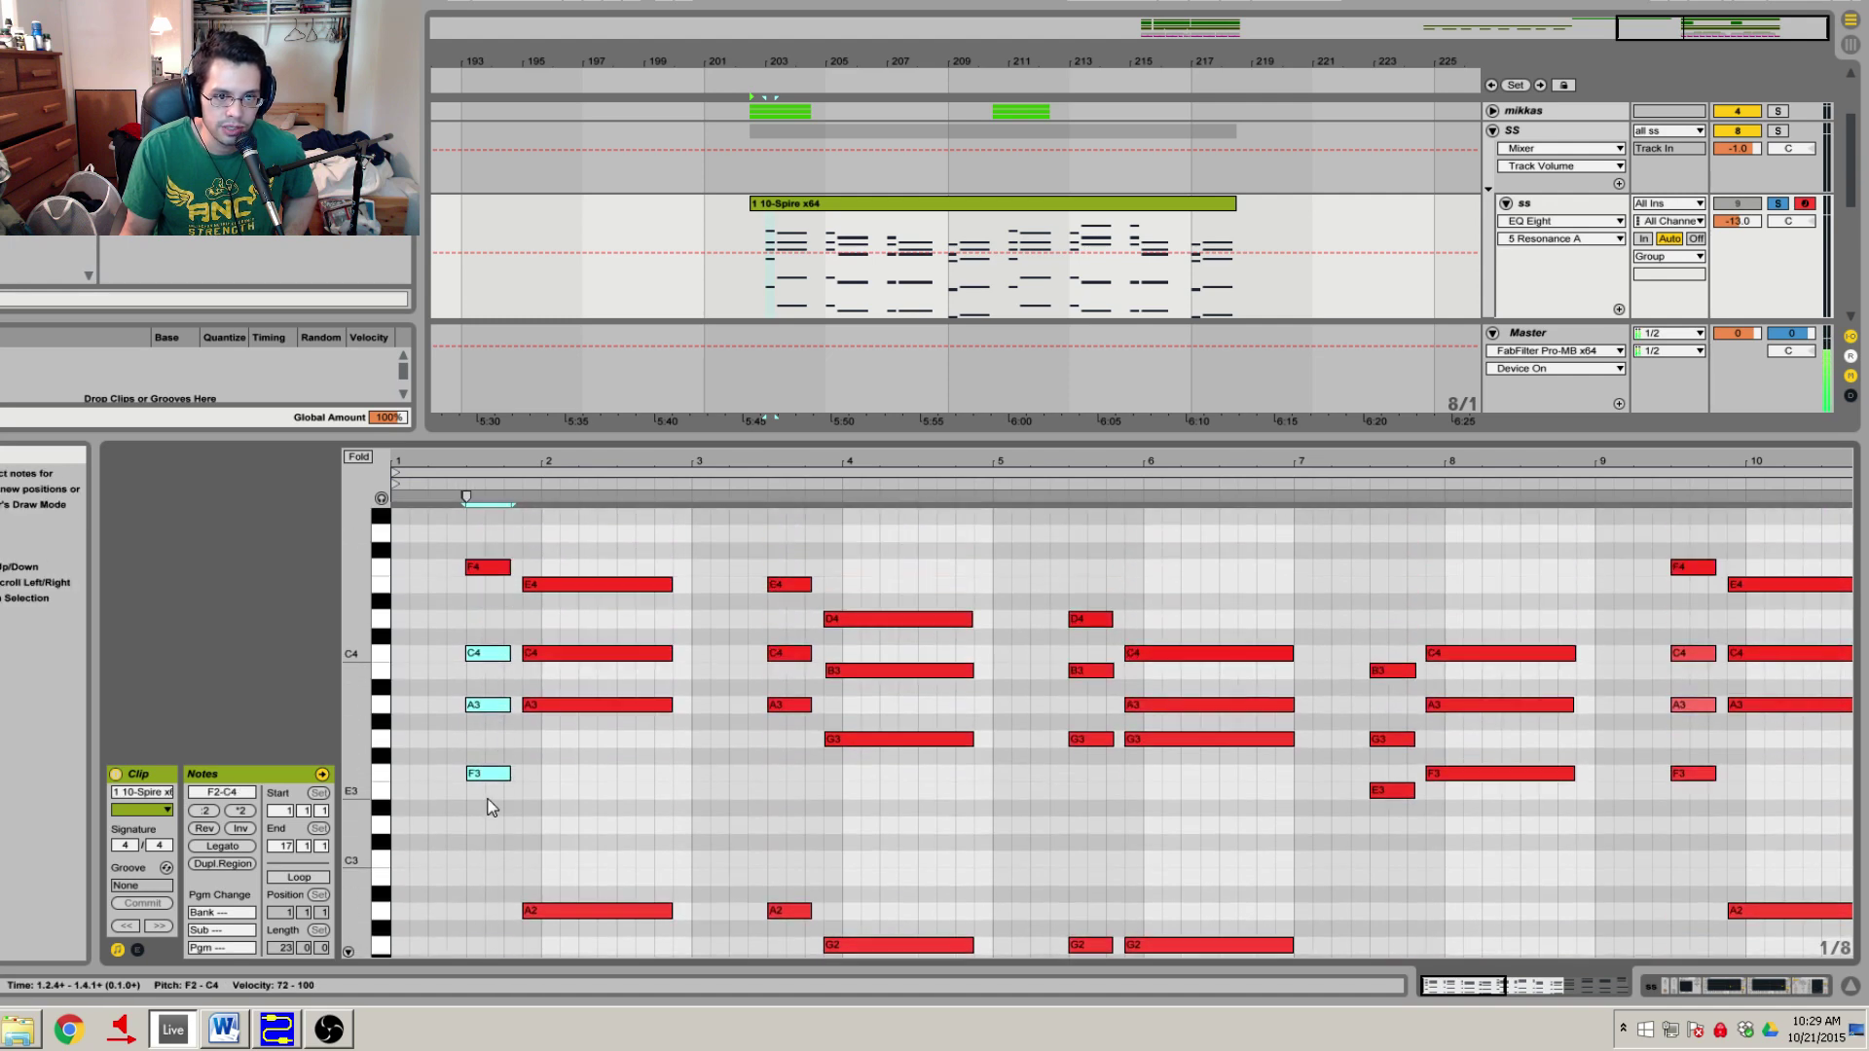
Select the first chord's F2 to F4 notes and examine the gap between F2 and F3 on the unfolded keyboard.
mouse_move(355, 735)
left_mouse_down()
mouse_move(374, 735)
mouse_move(333, 735)
left_mouse_up()
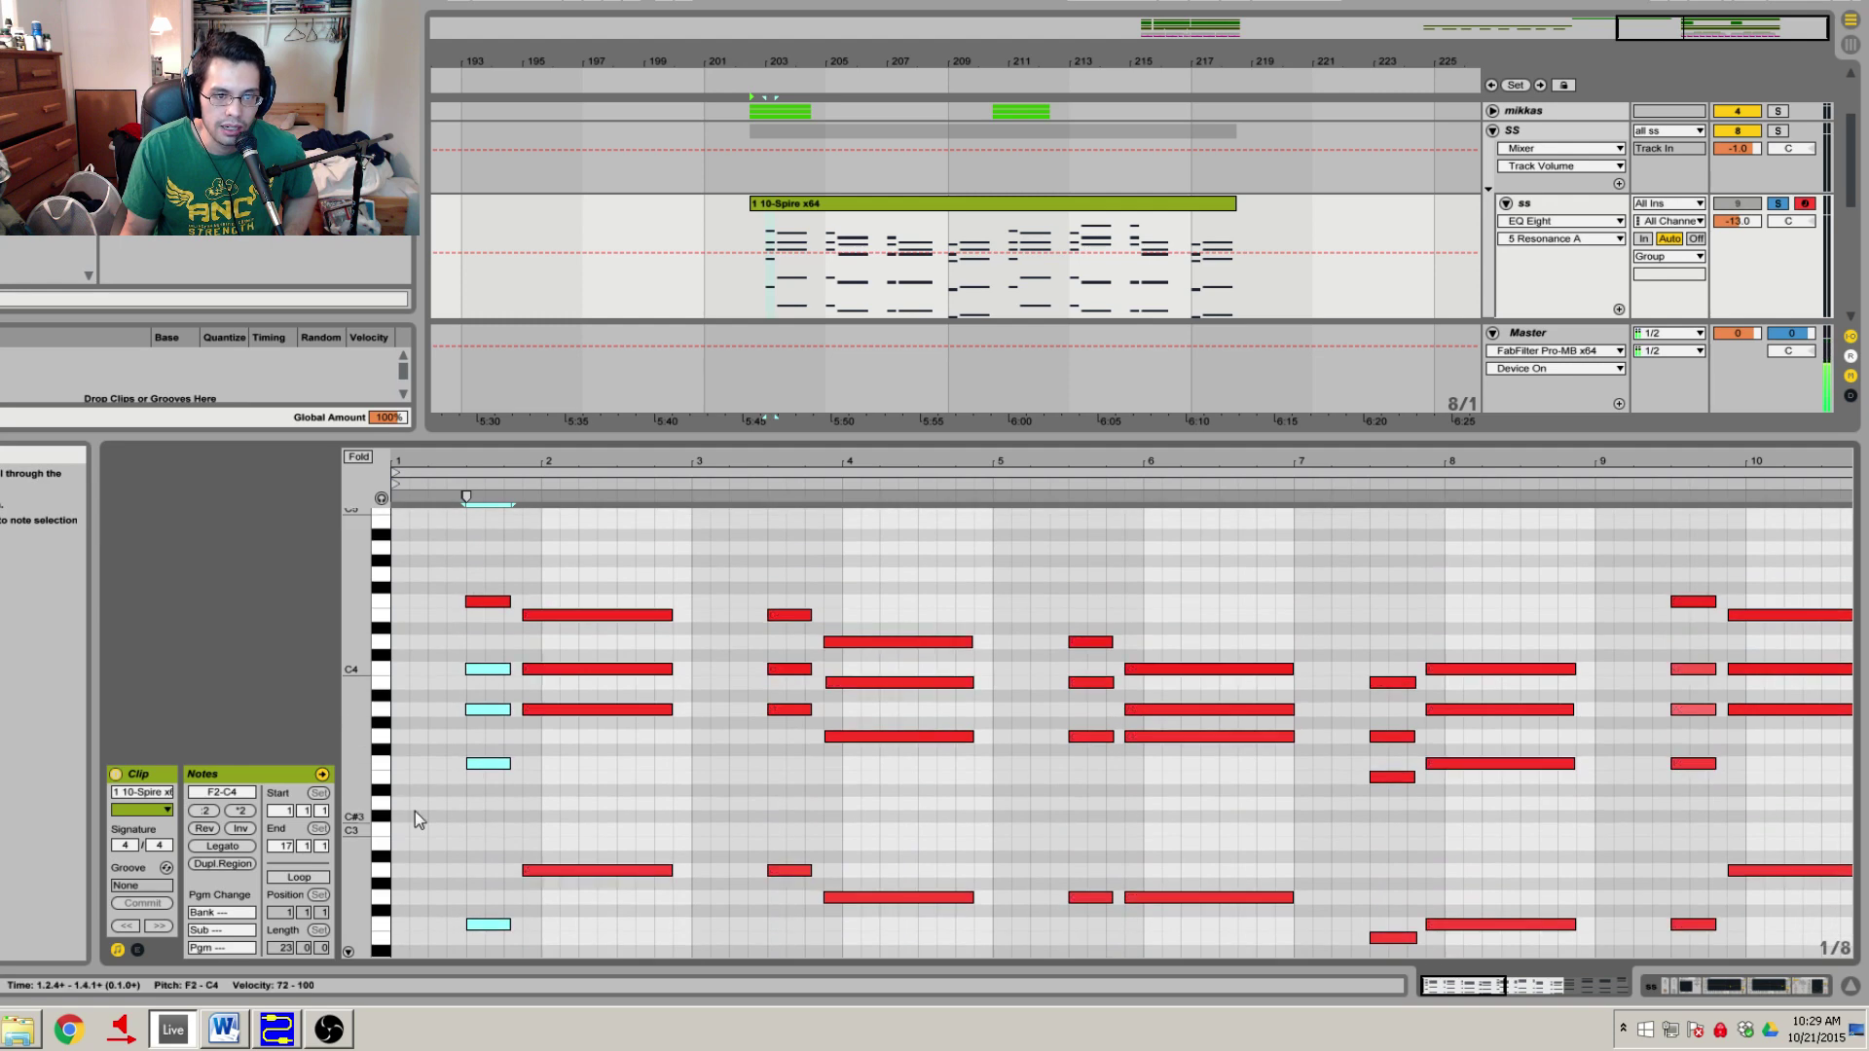
left_click_drag(500, 955, 515, 563)
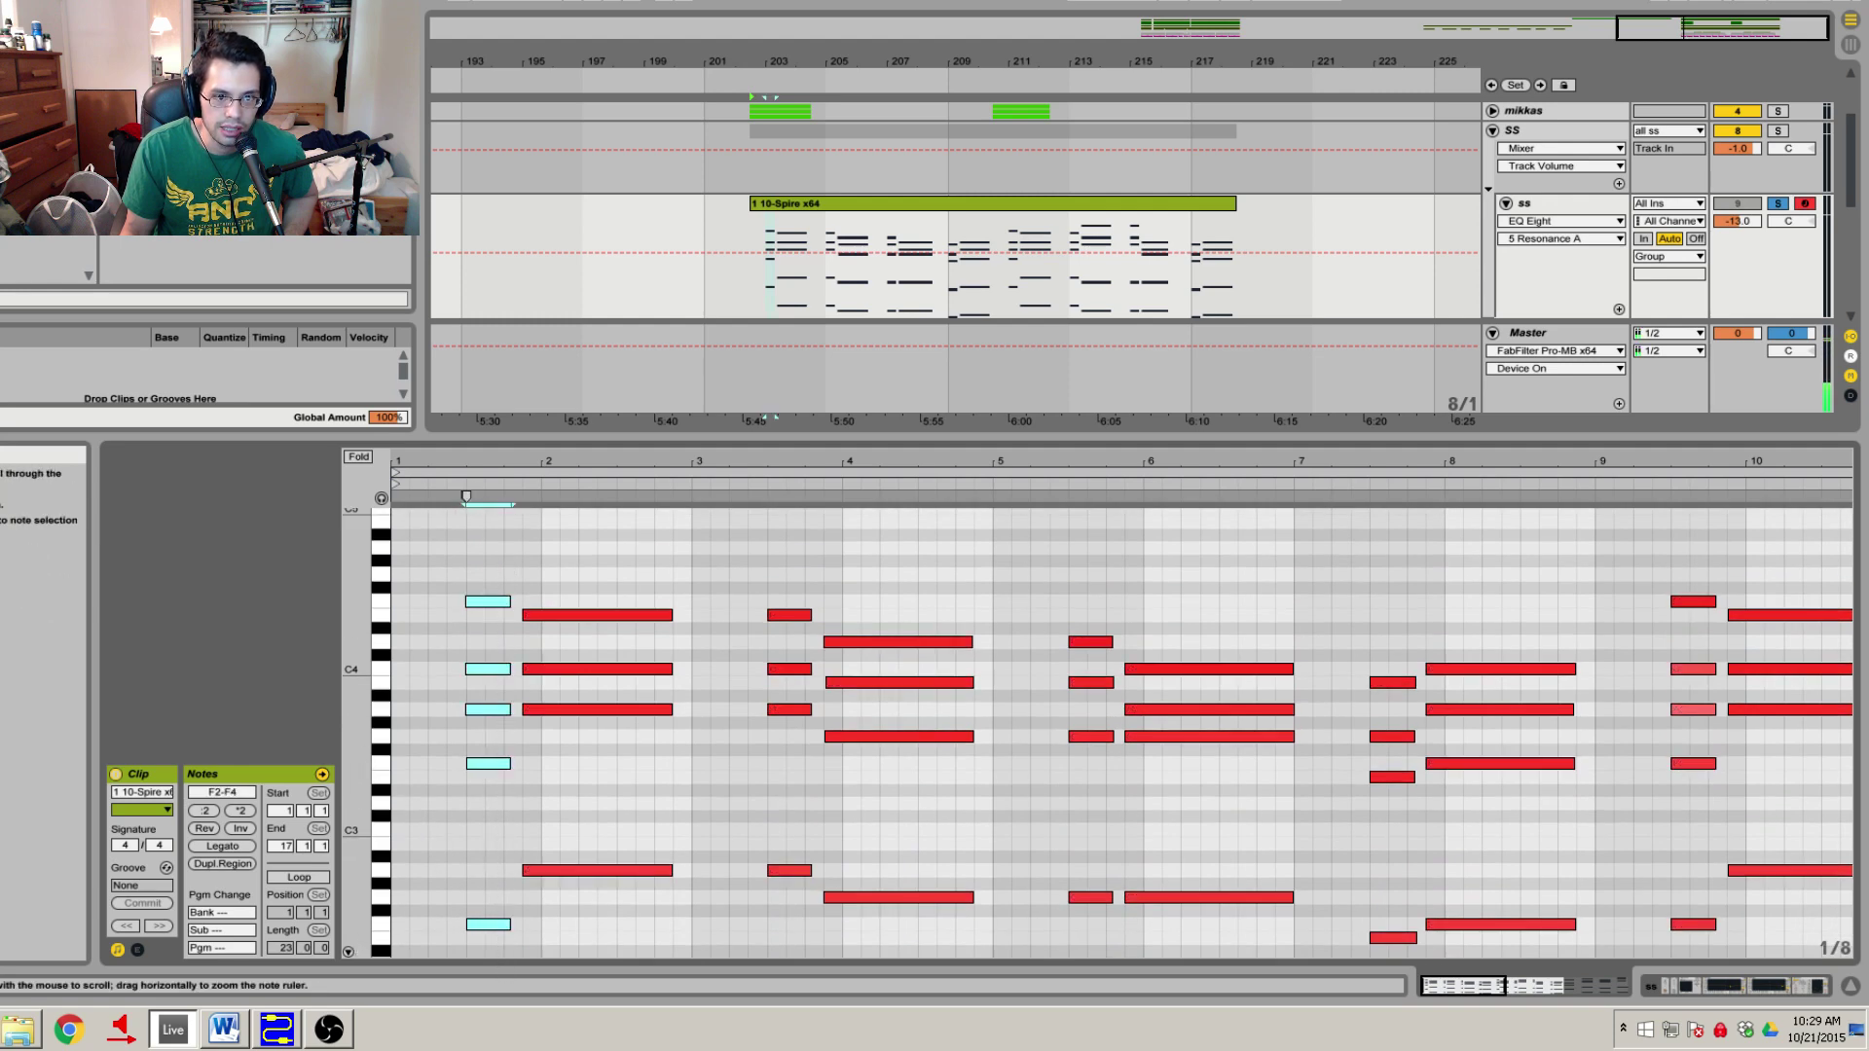
left_click_drag(355, 774, 356, 651)
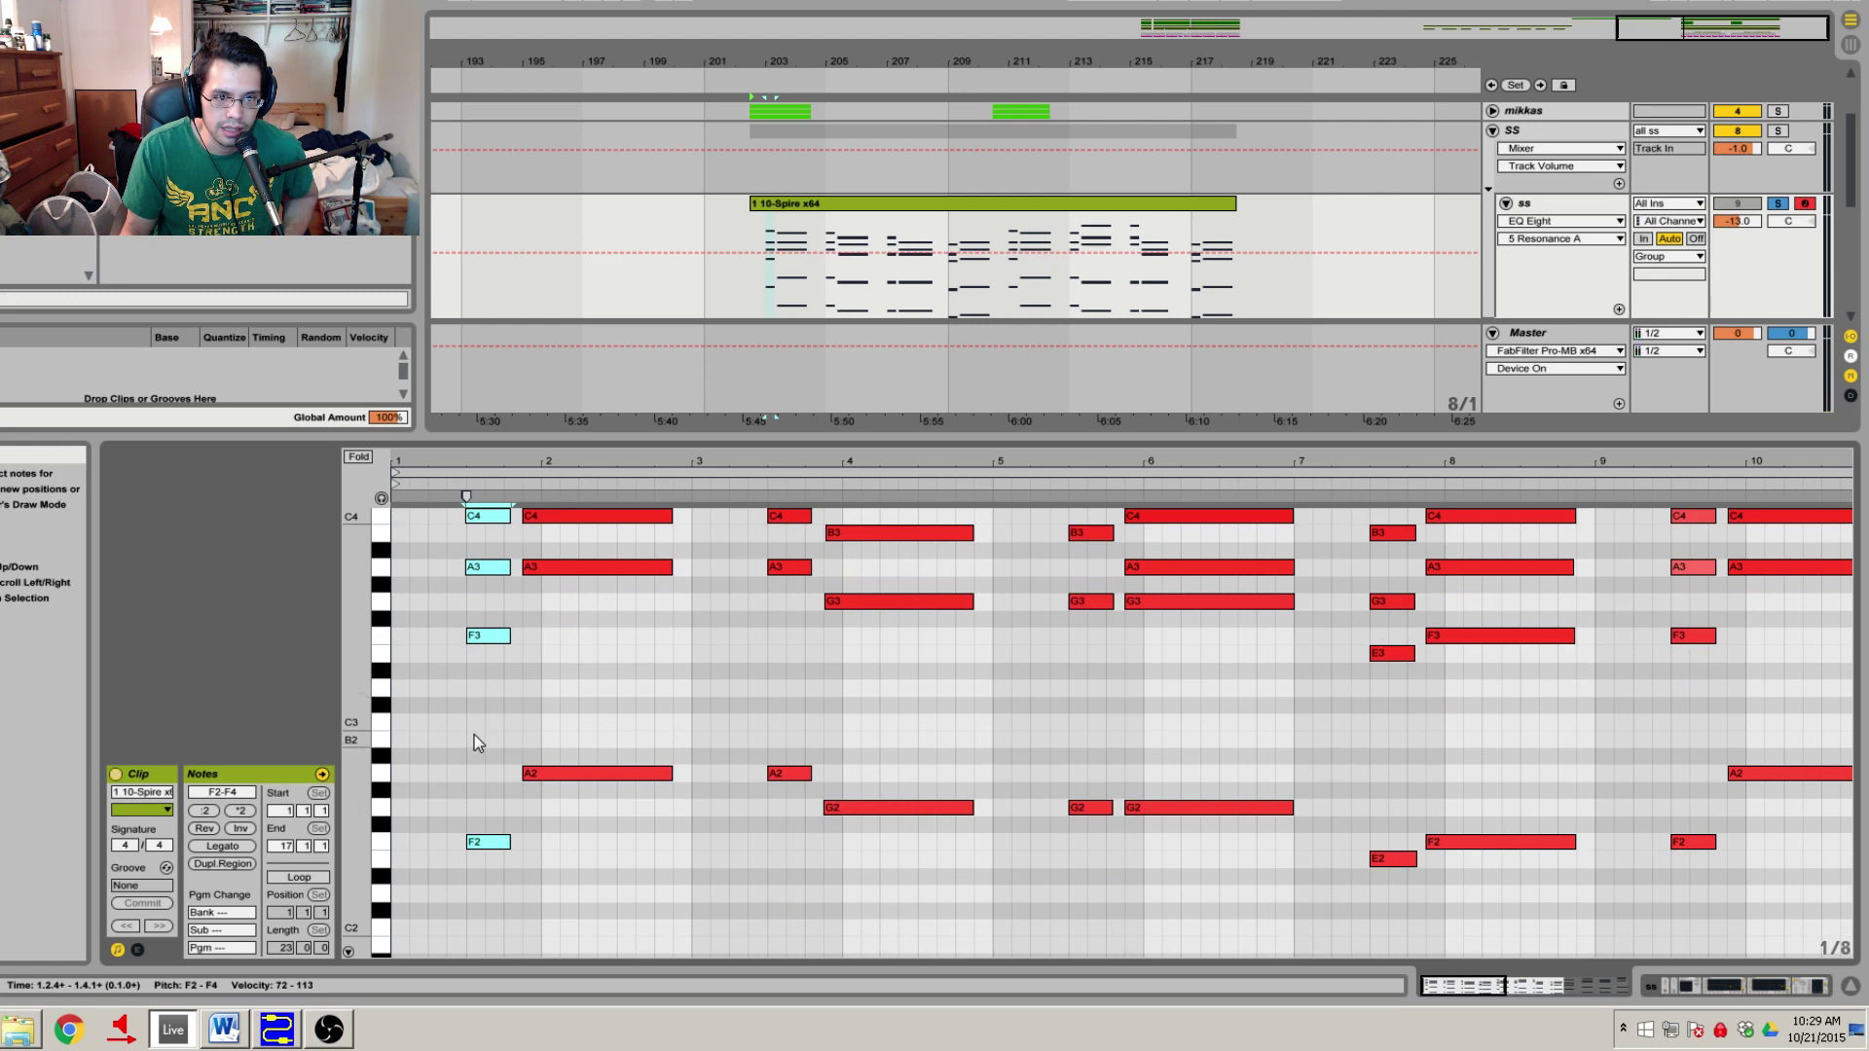
scroll(475, 776, "up", 1)
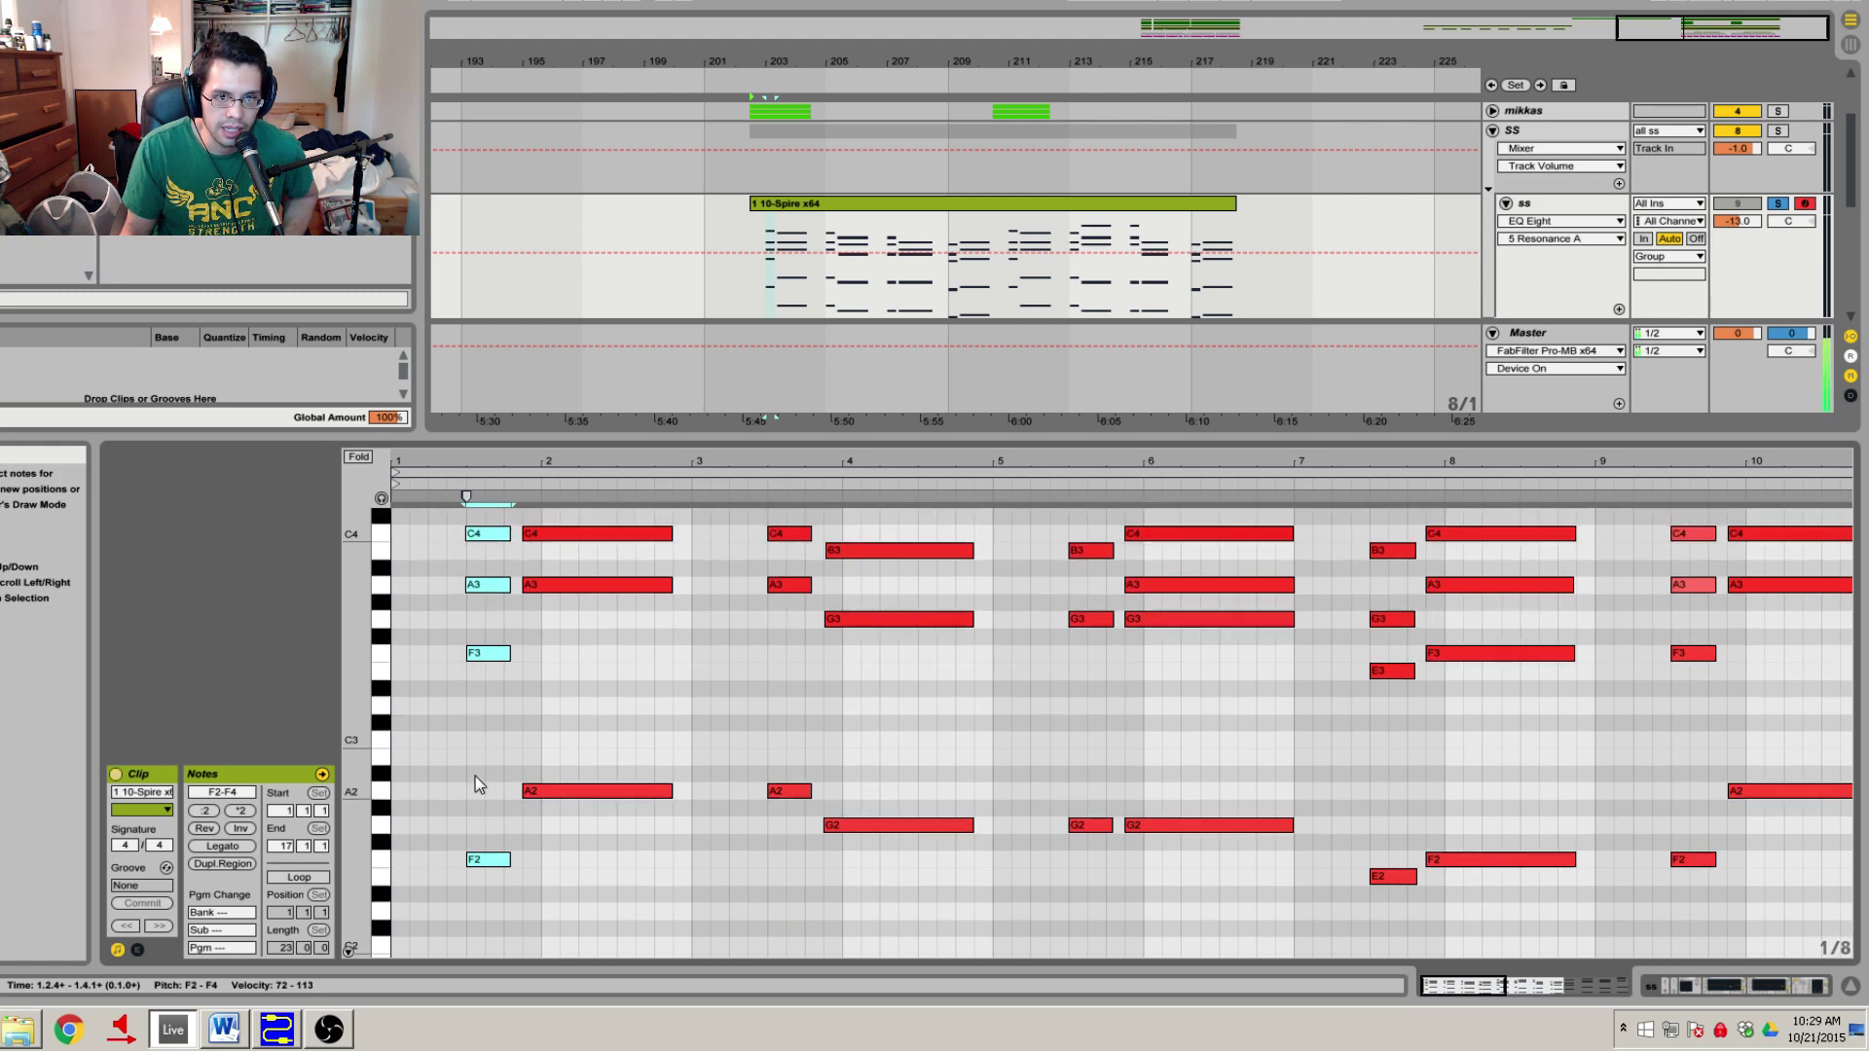
left_click(472, 792)
left_click_drag(467, 794, 506, 751)
scroll(506, 752, "up", 2)
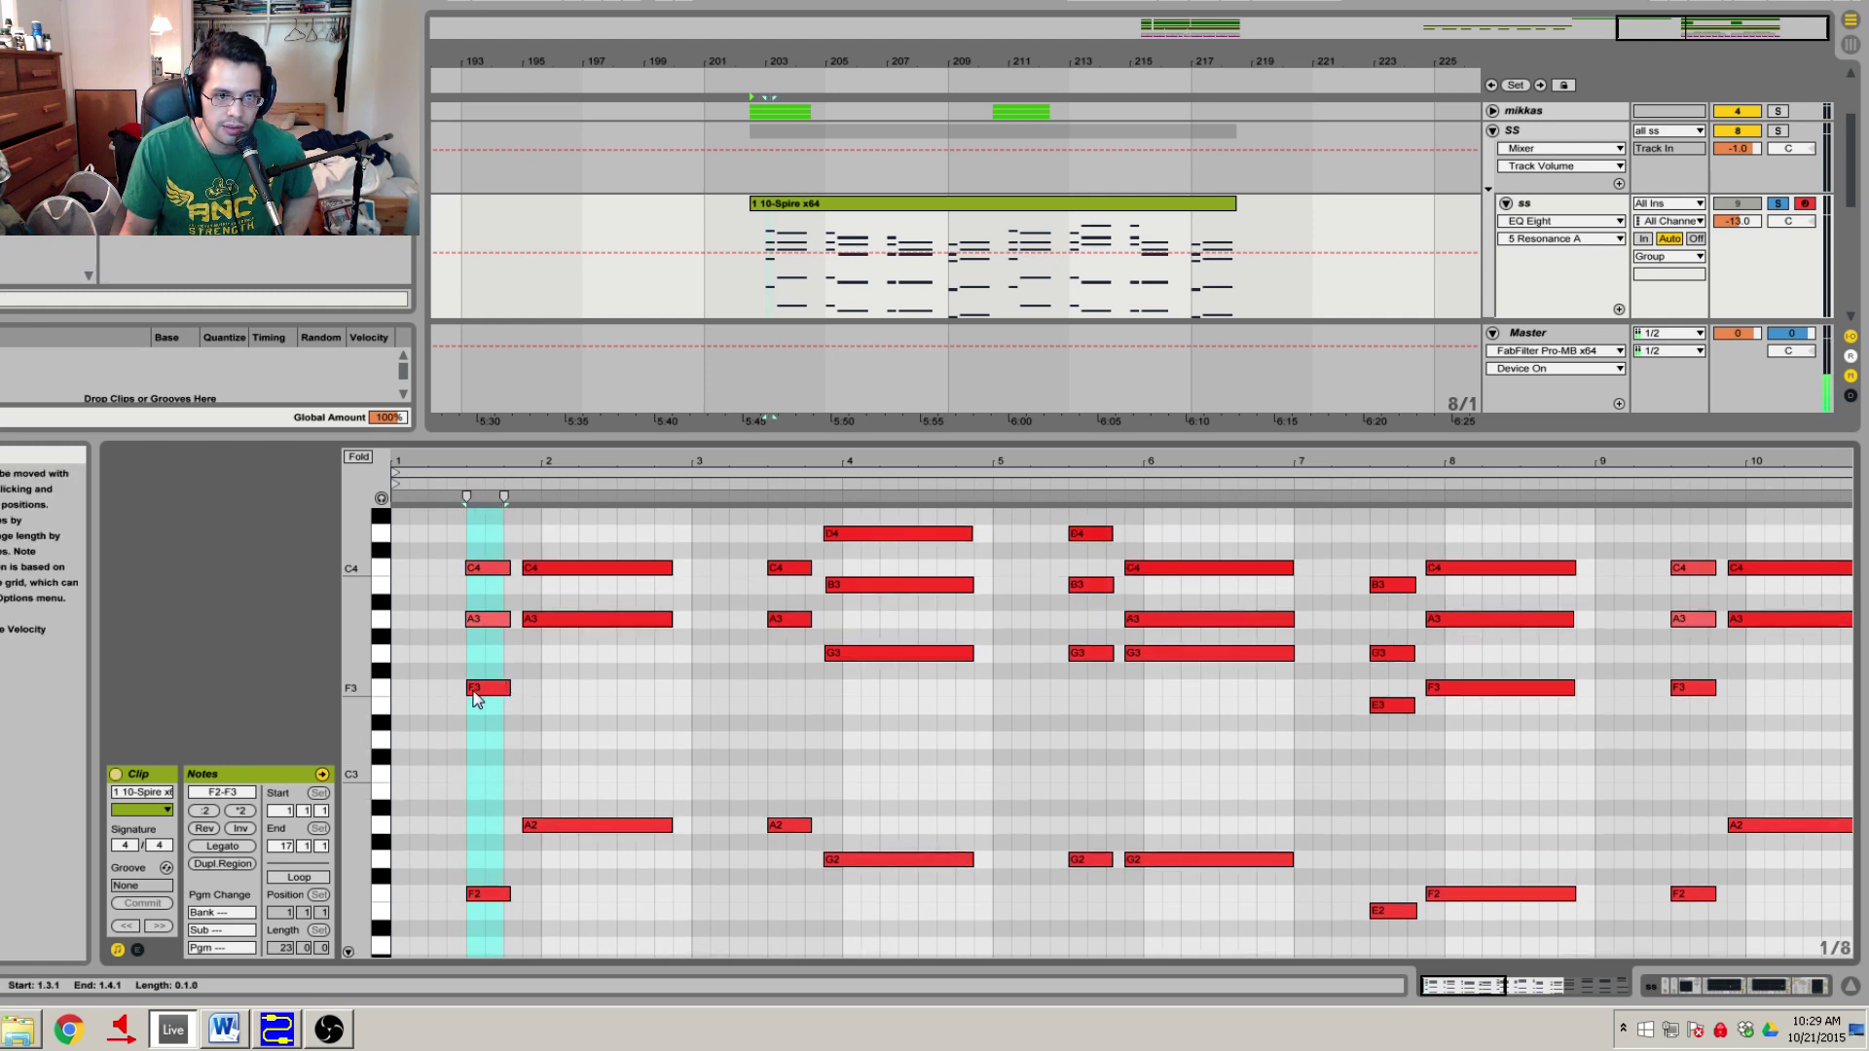
Turn on Fold in the note editor and examine the first chord's notes from F2 to F4.
left_click(352, 457)
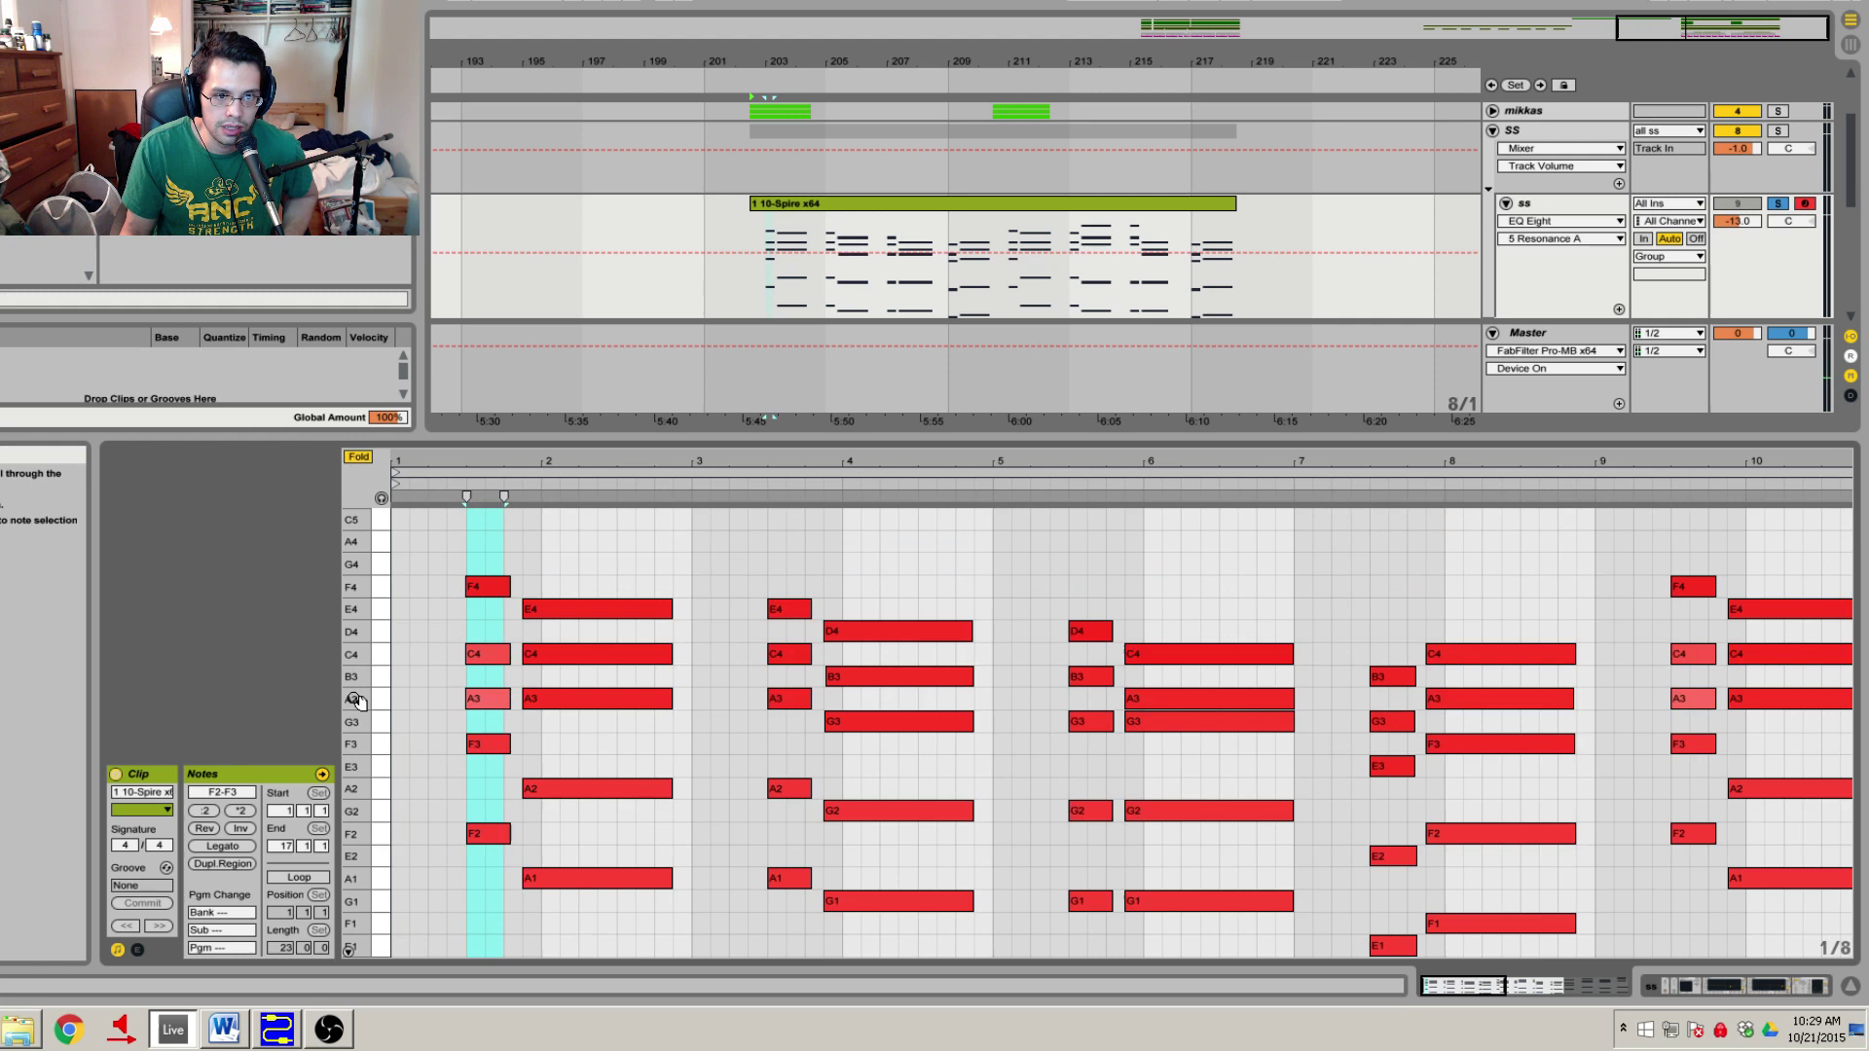
left_click(411, 732)
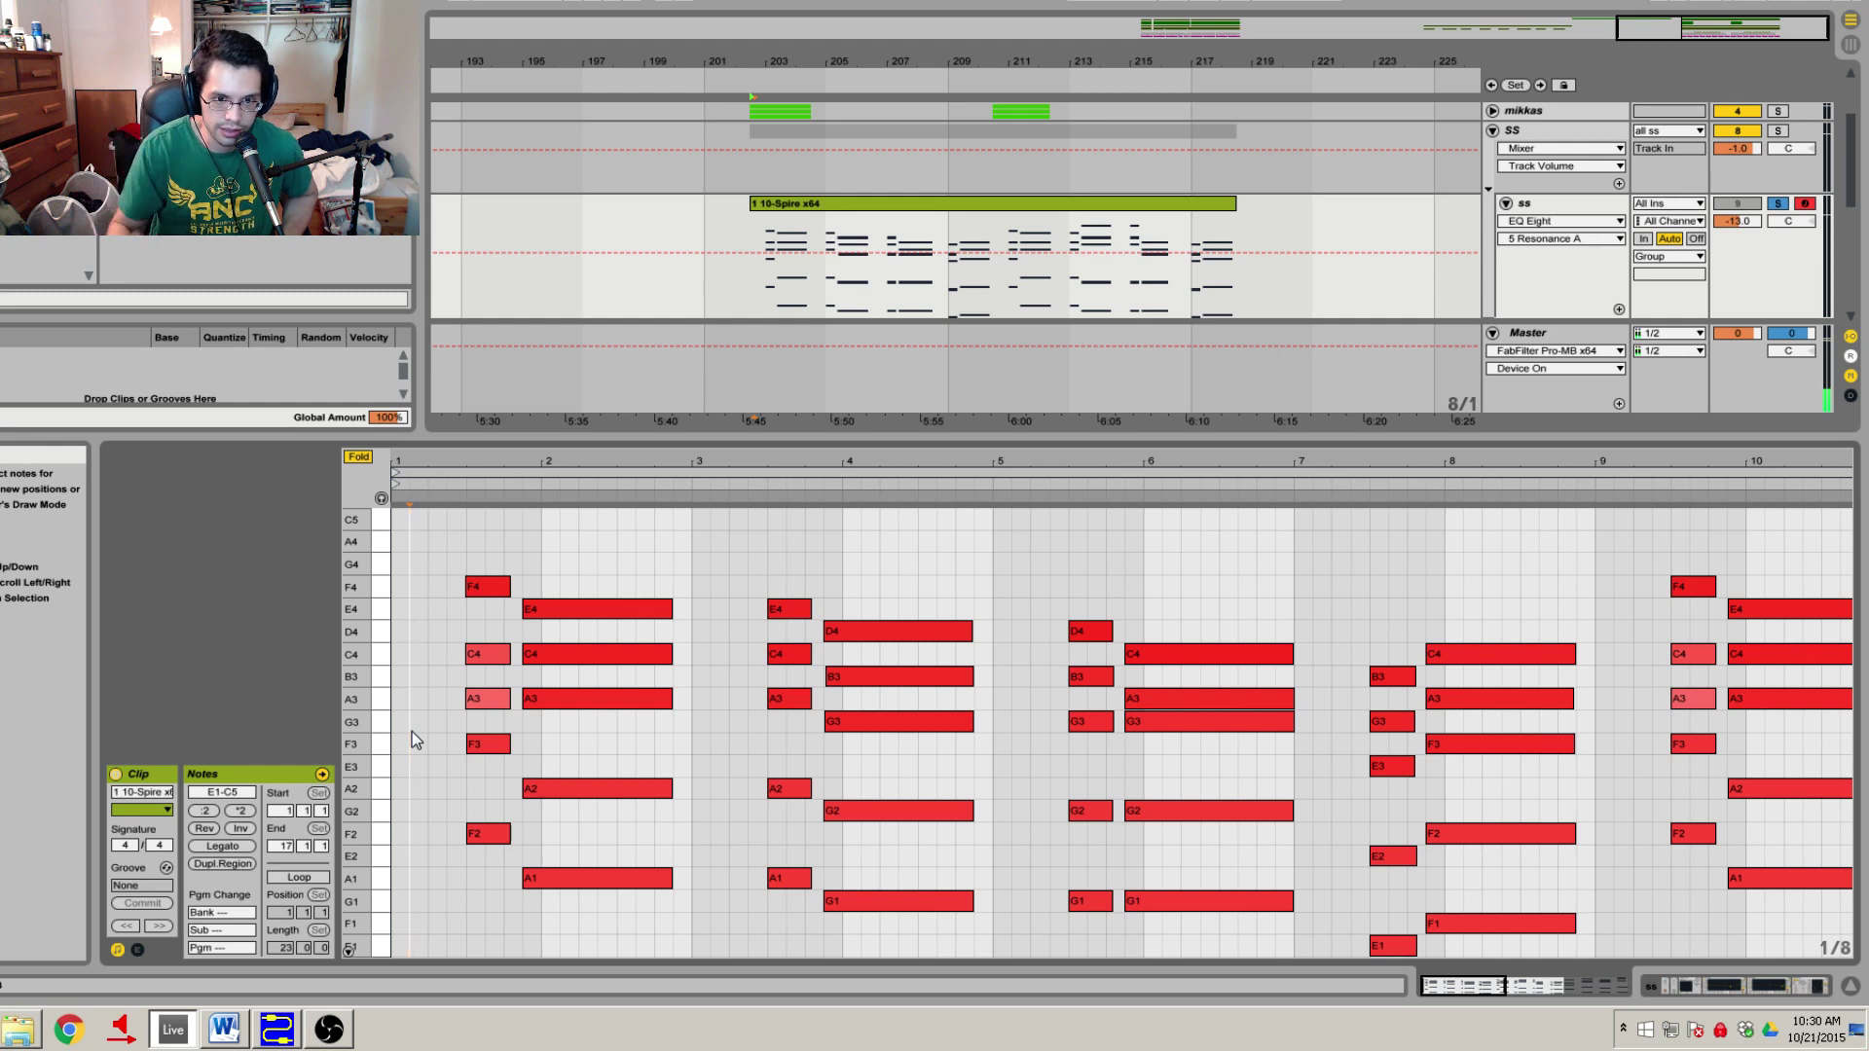
left_click_drag(477, 884, 512, 590)
left_click(452, 914)
left_click_drag(473, 907, 498, 545)
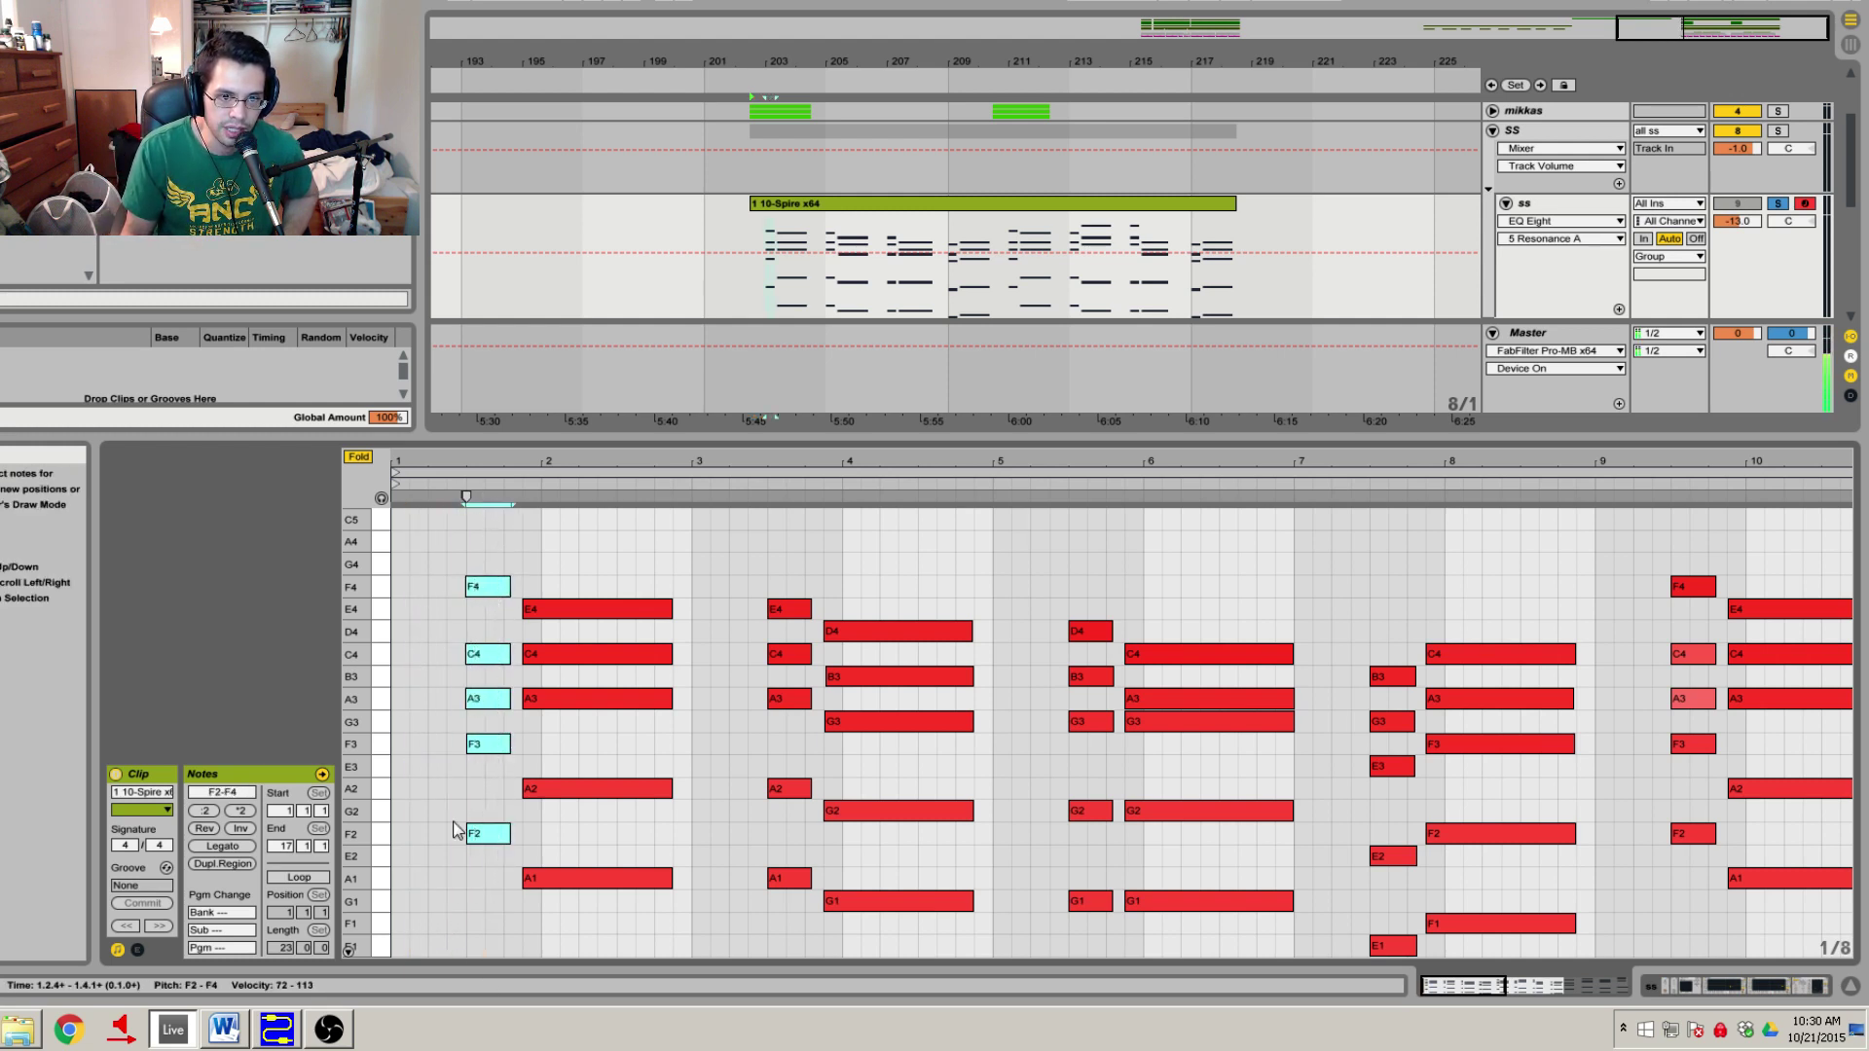
left_click(447, 870)
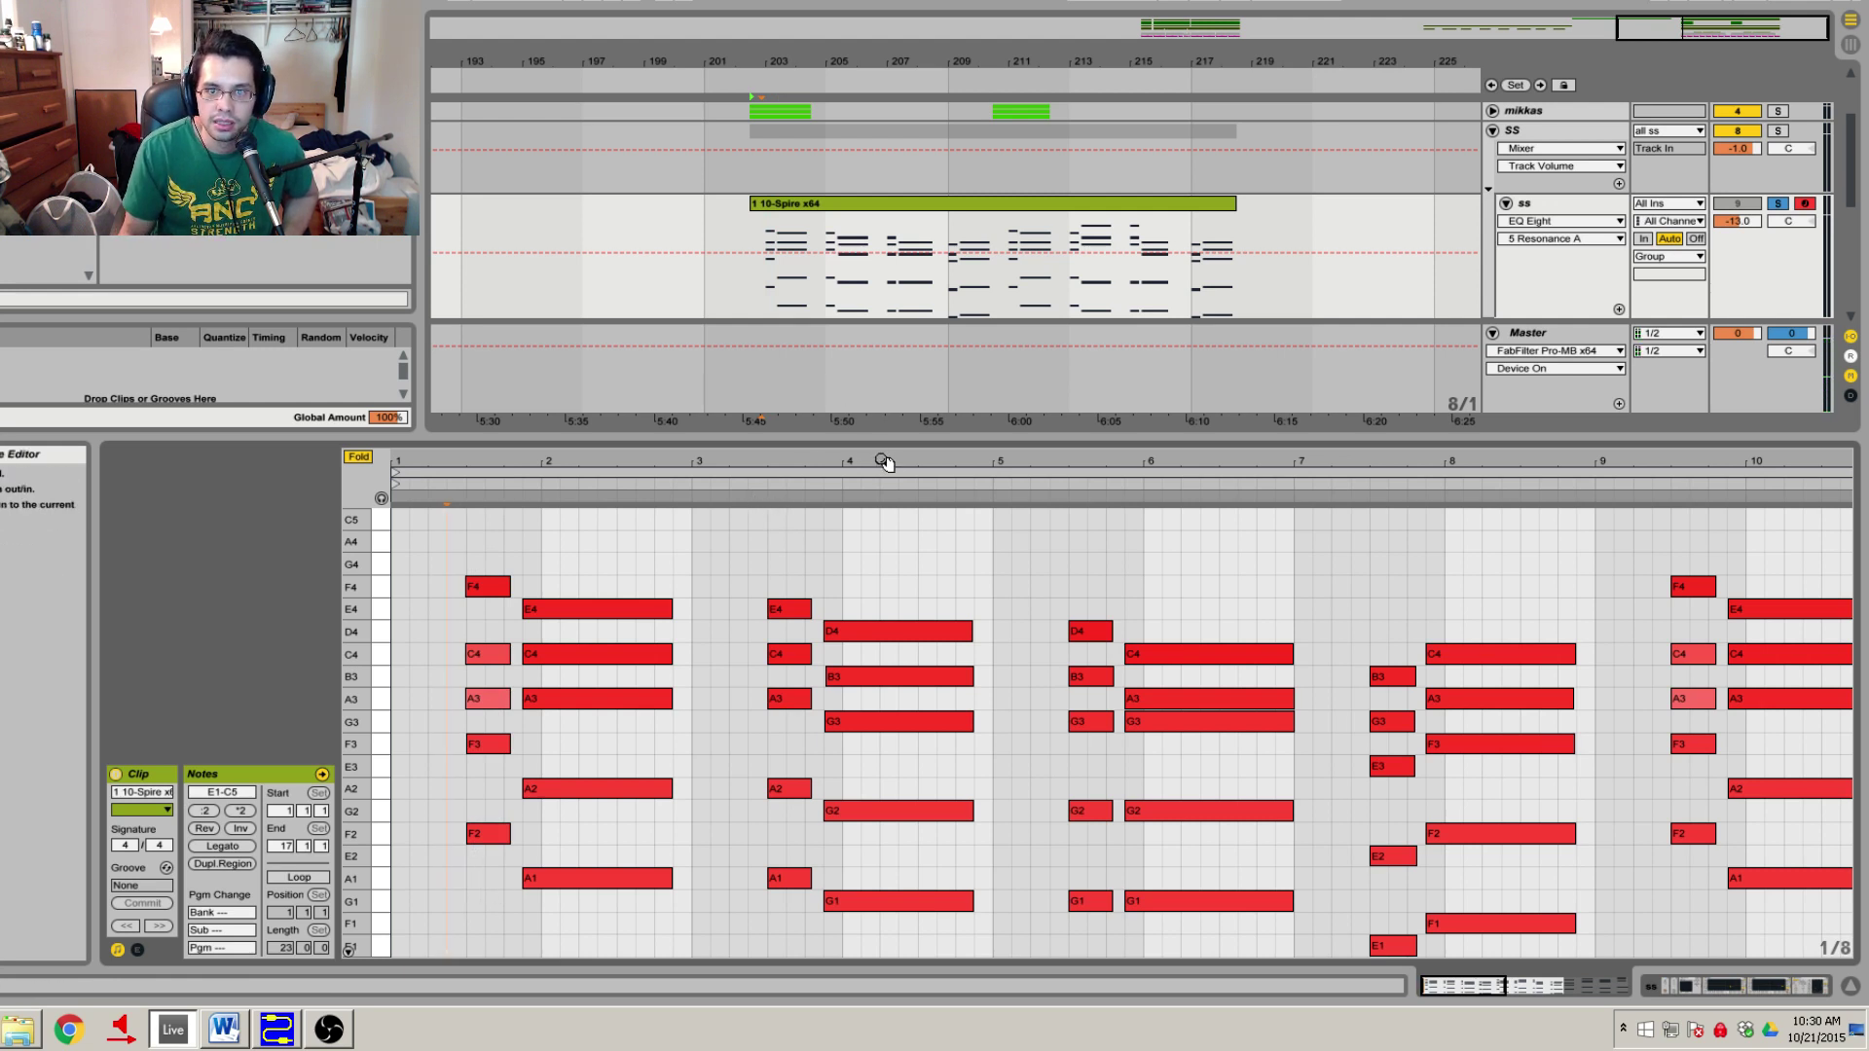
Look over the clip's chord progression and select the first chord's A3, C4 and F4 notes.
key("minus")
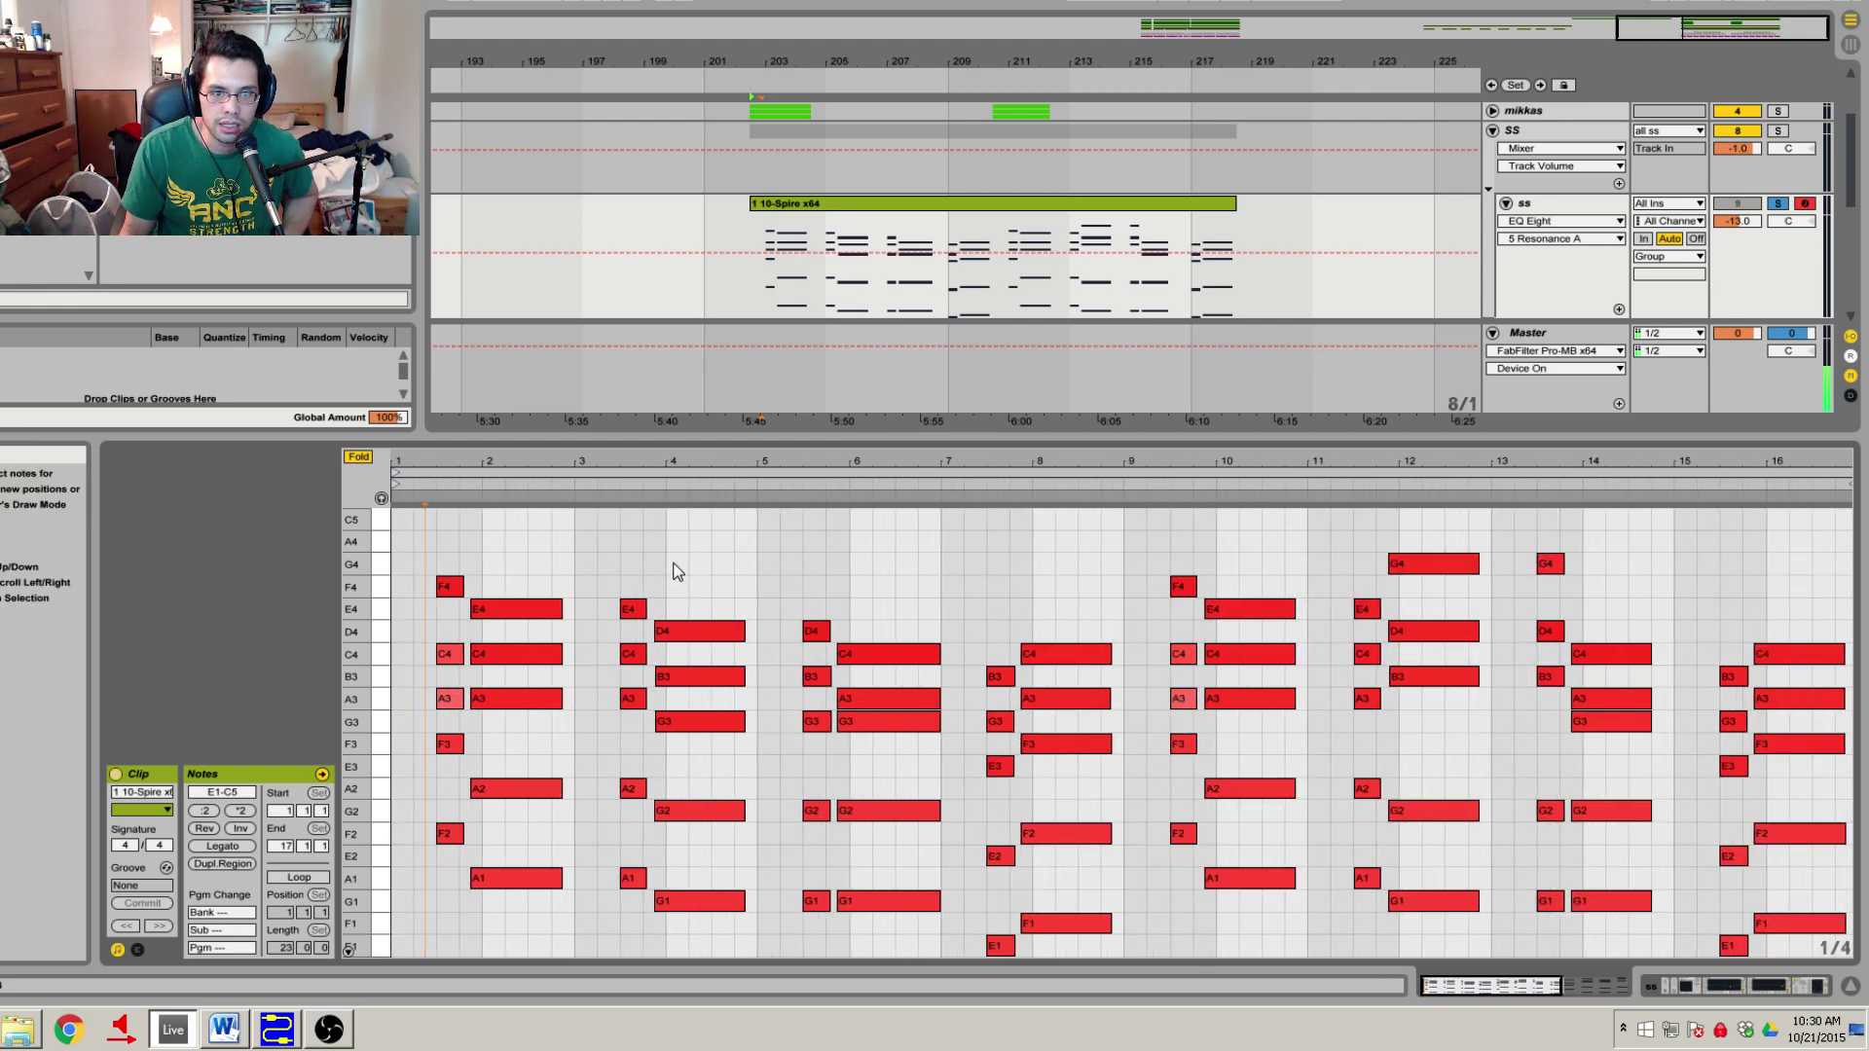
key("plus")
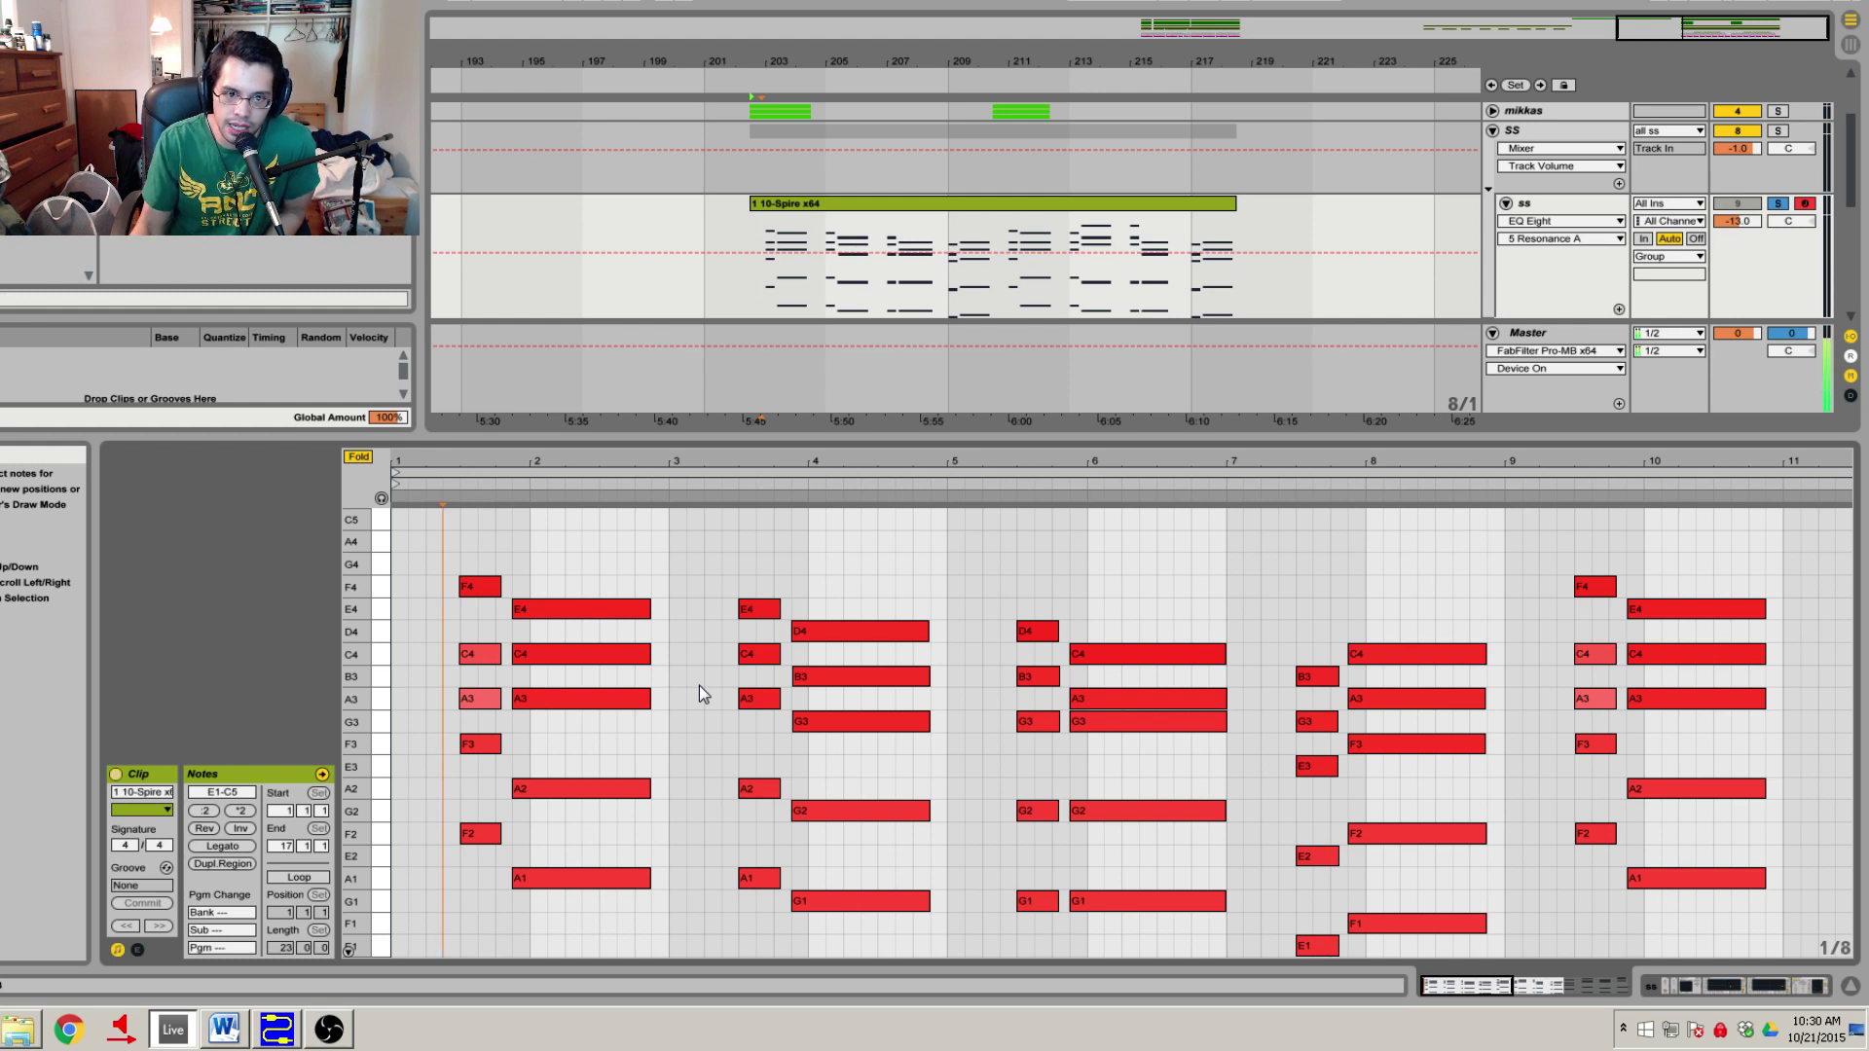
left_click_drag(534, 464, 614, 485)
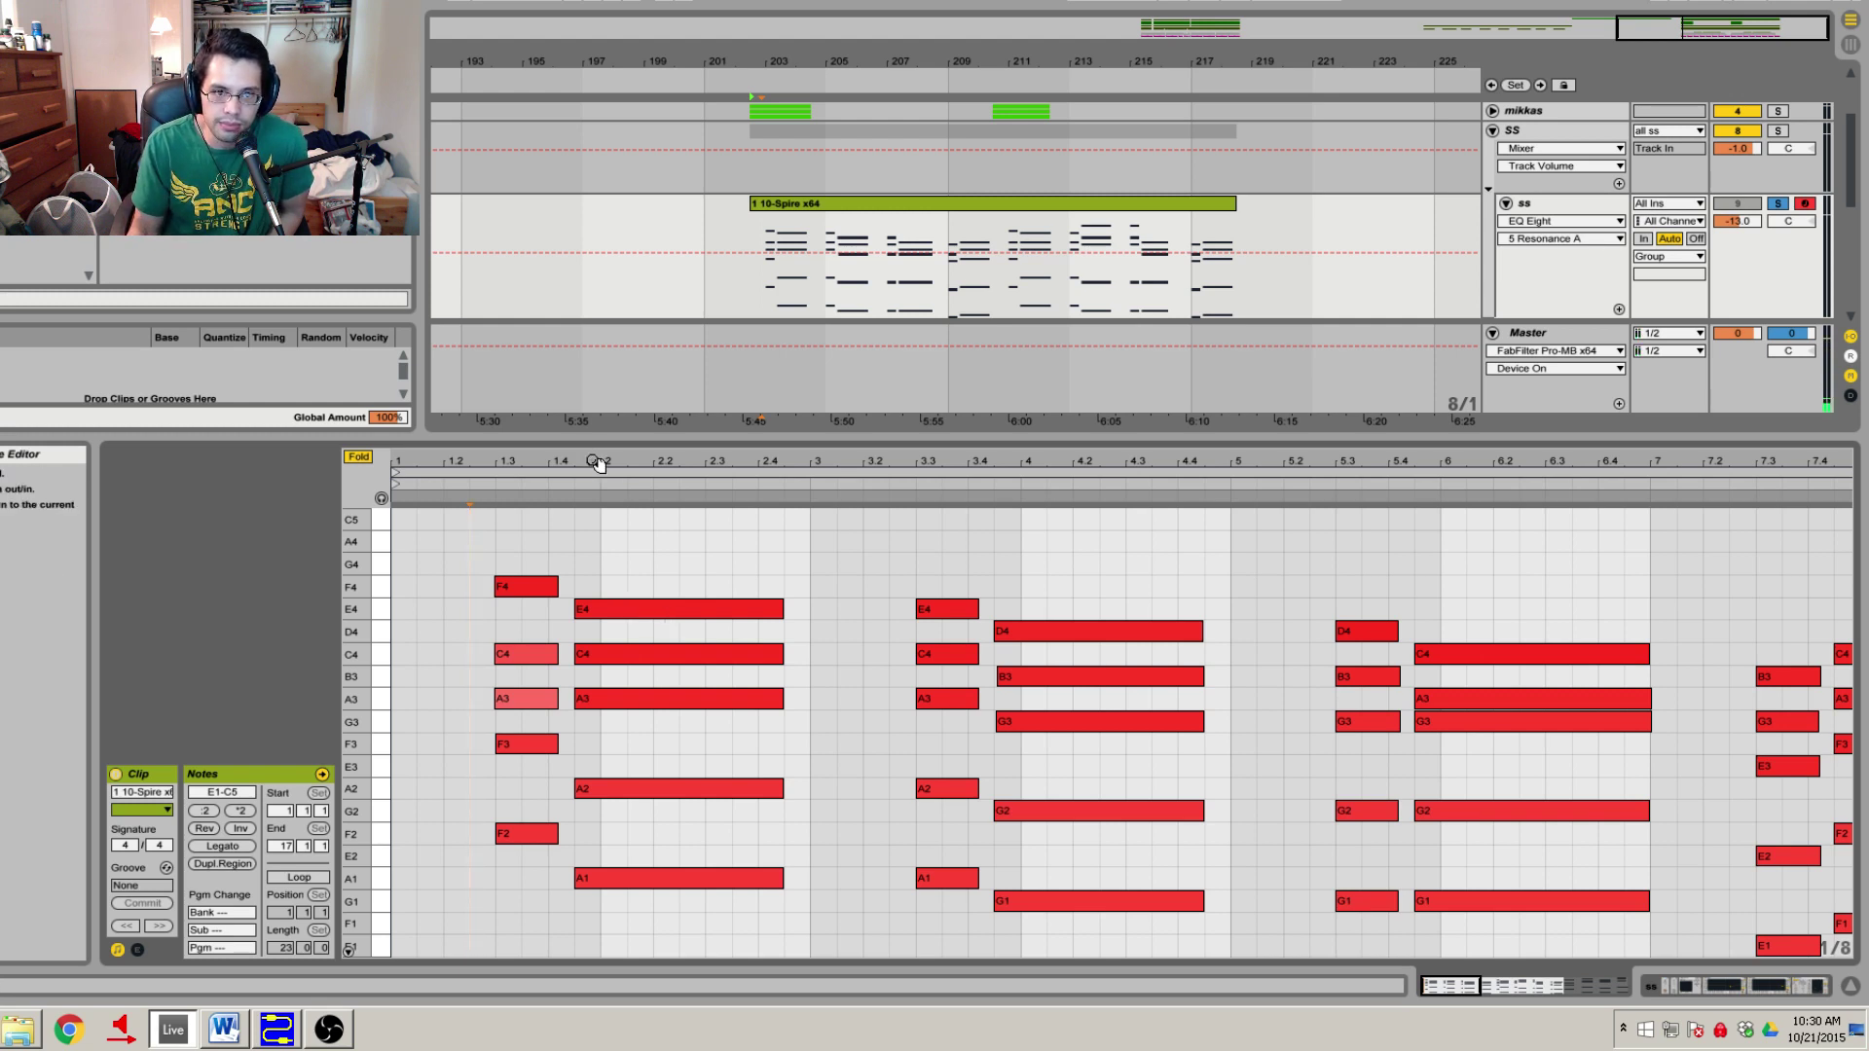
key("minus")
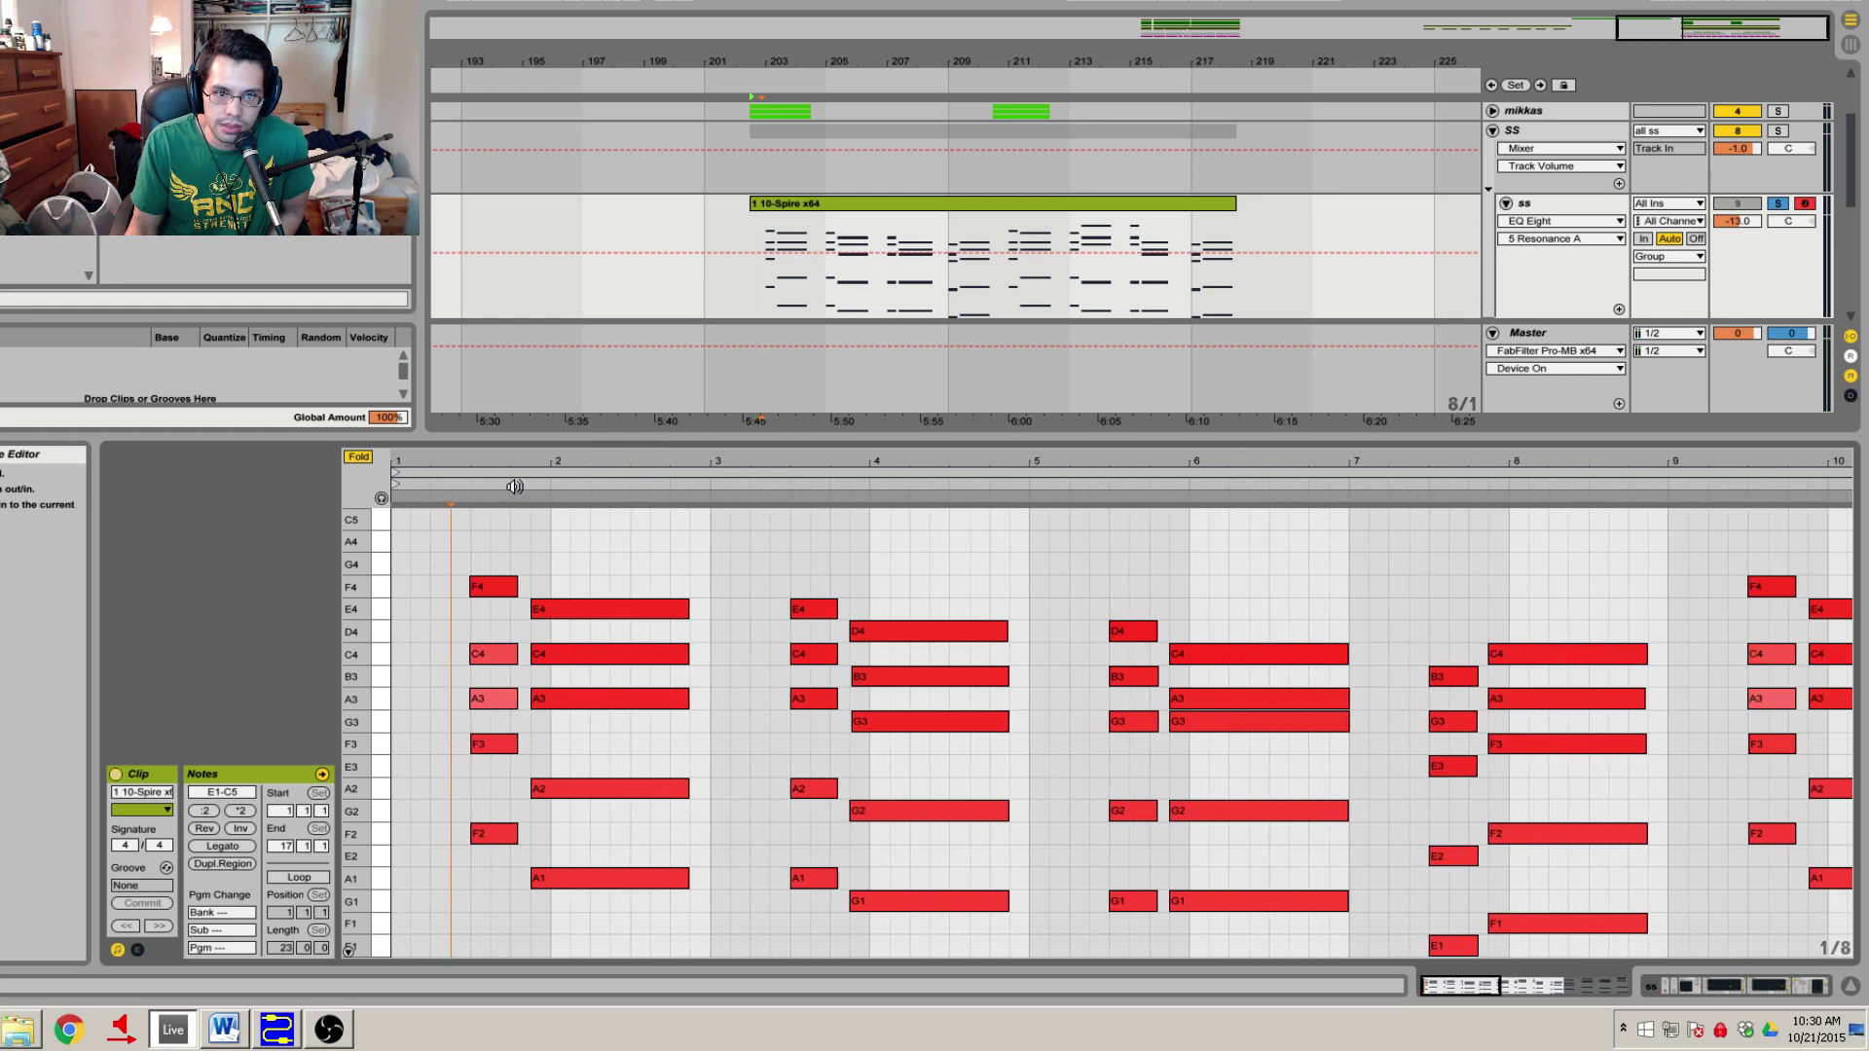
left_click_drag(450, 715, 526, 577)
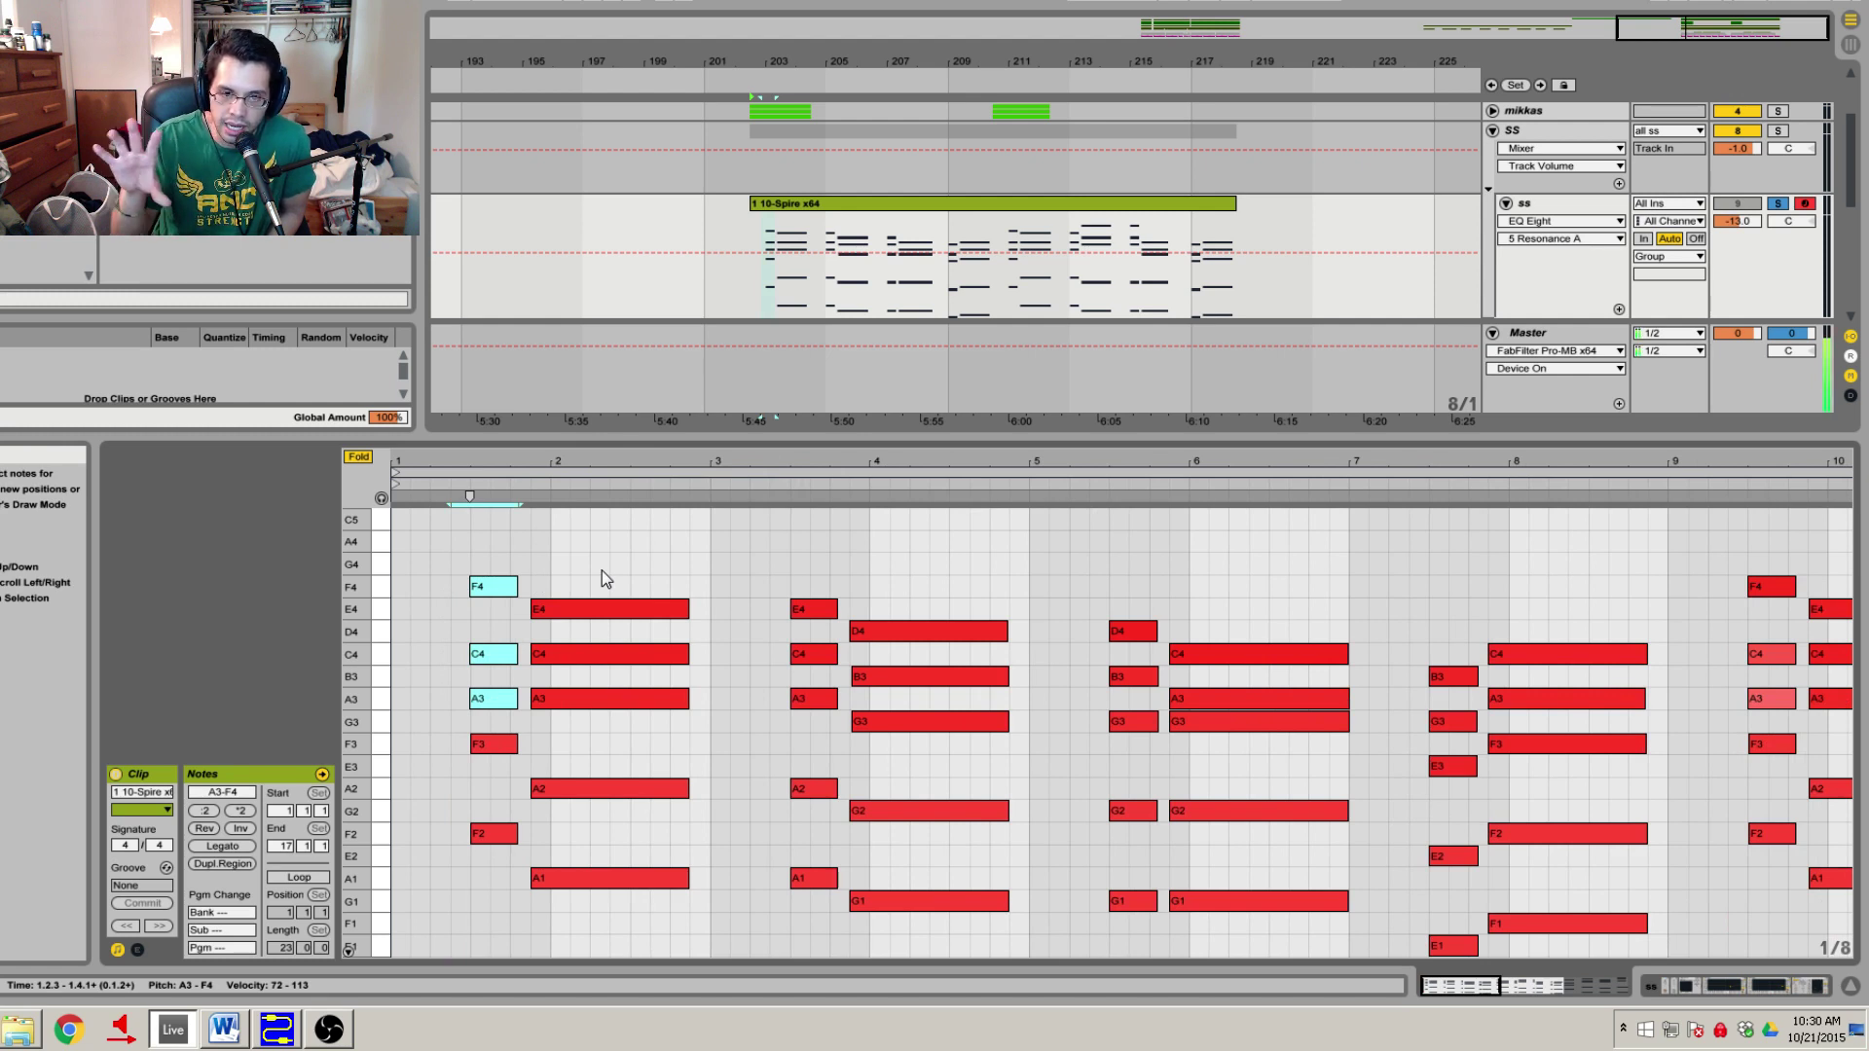
Open the Serum plug-in window on the 21 Serum_x64 track and solo that track.
left_click(1254, 236)
scroll(1253, 235, "down", 5)
left_click(877, 287)
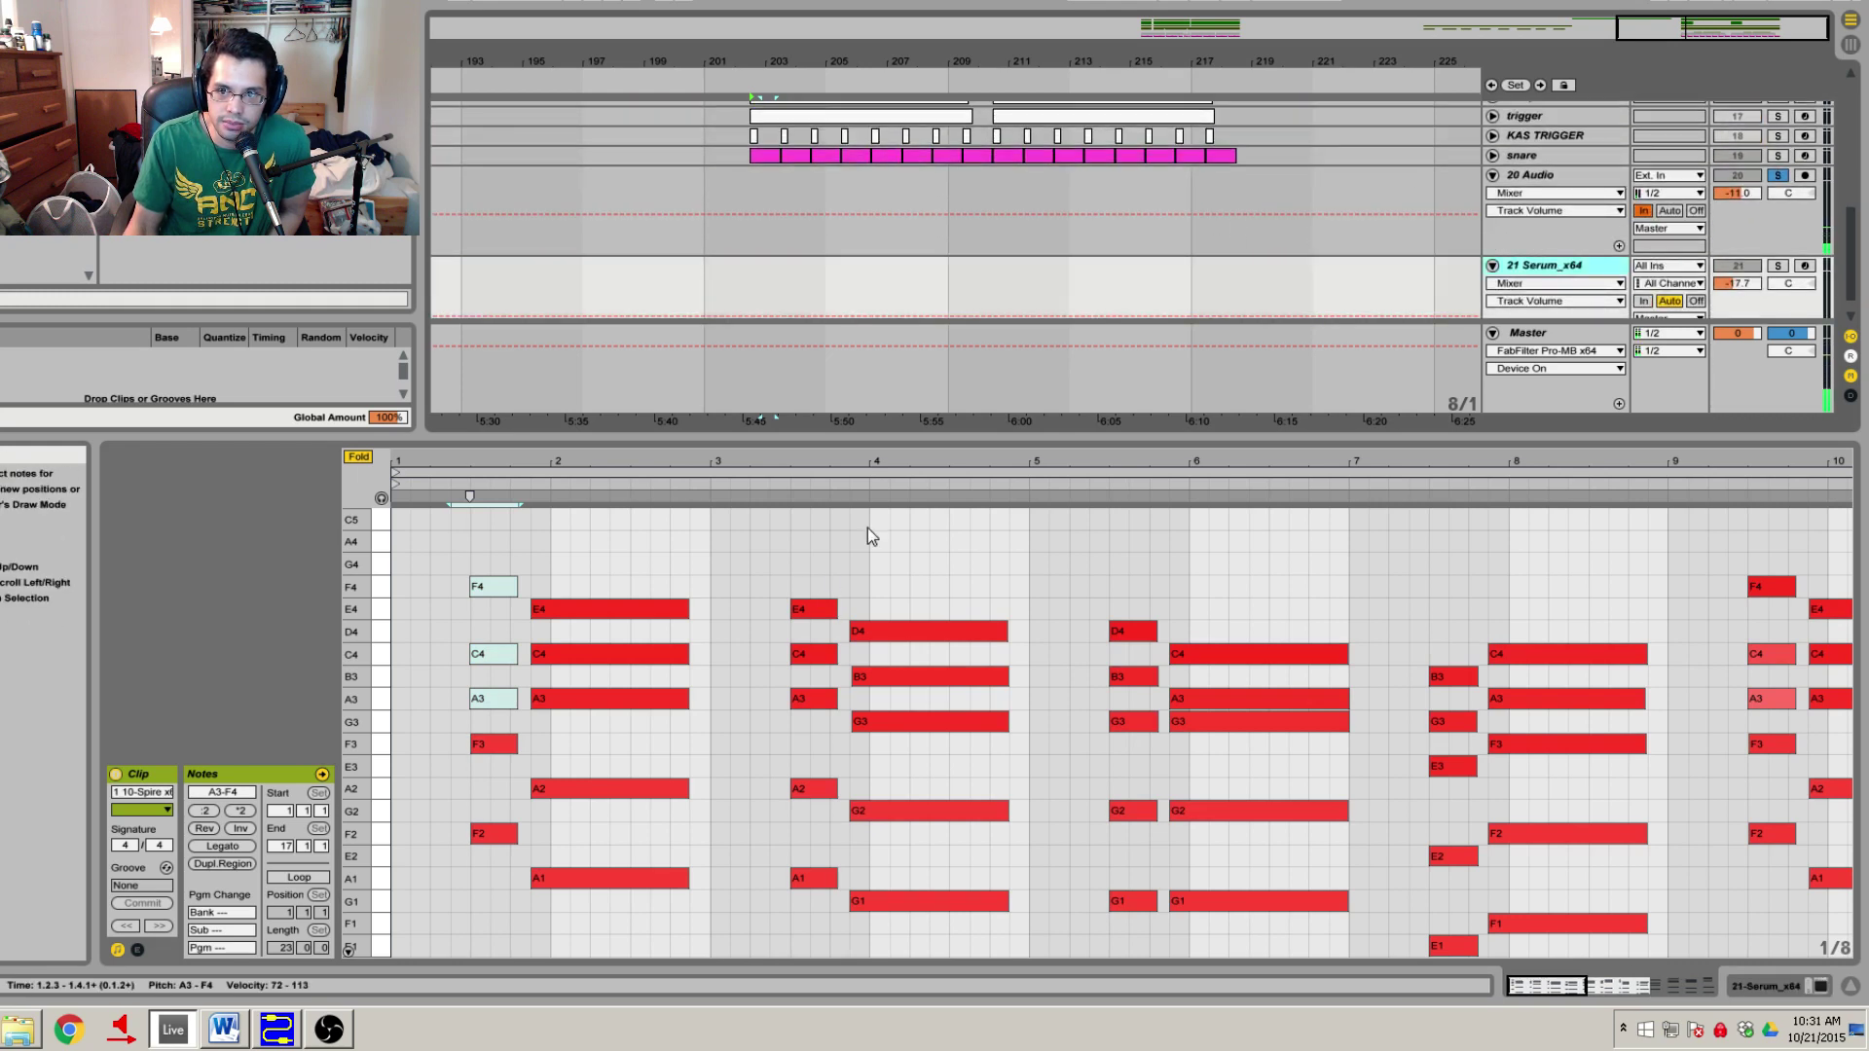
key("shift+Tab")
left_click(255, 774)
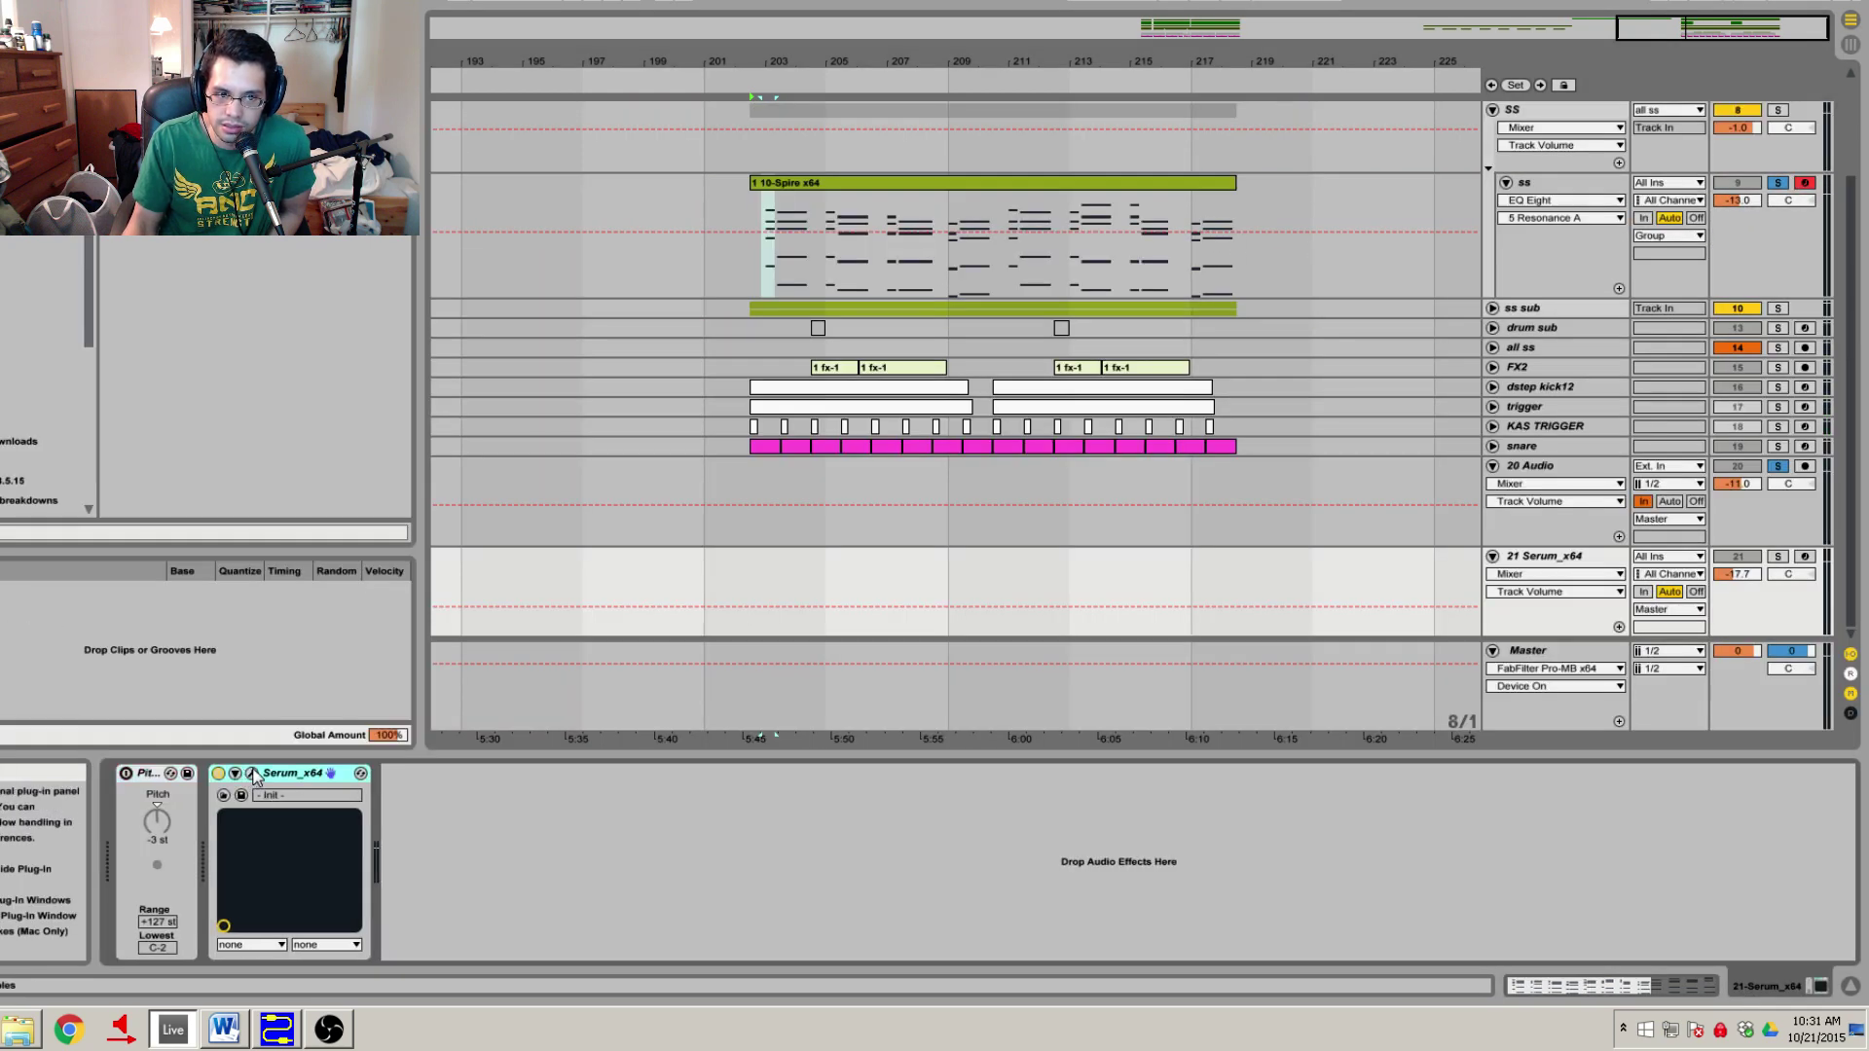
left_click(251, 774)
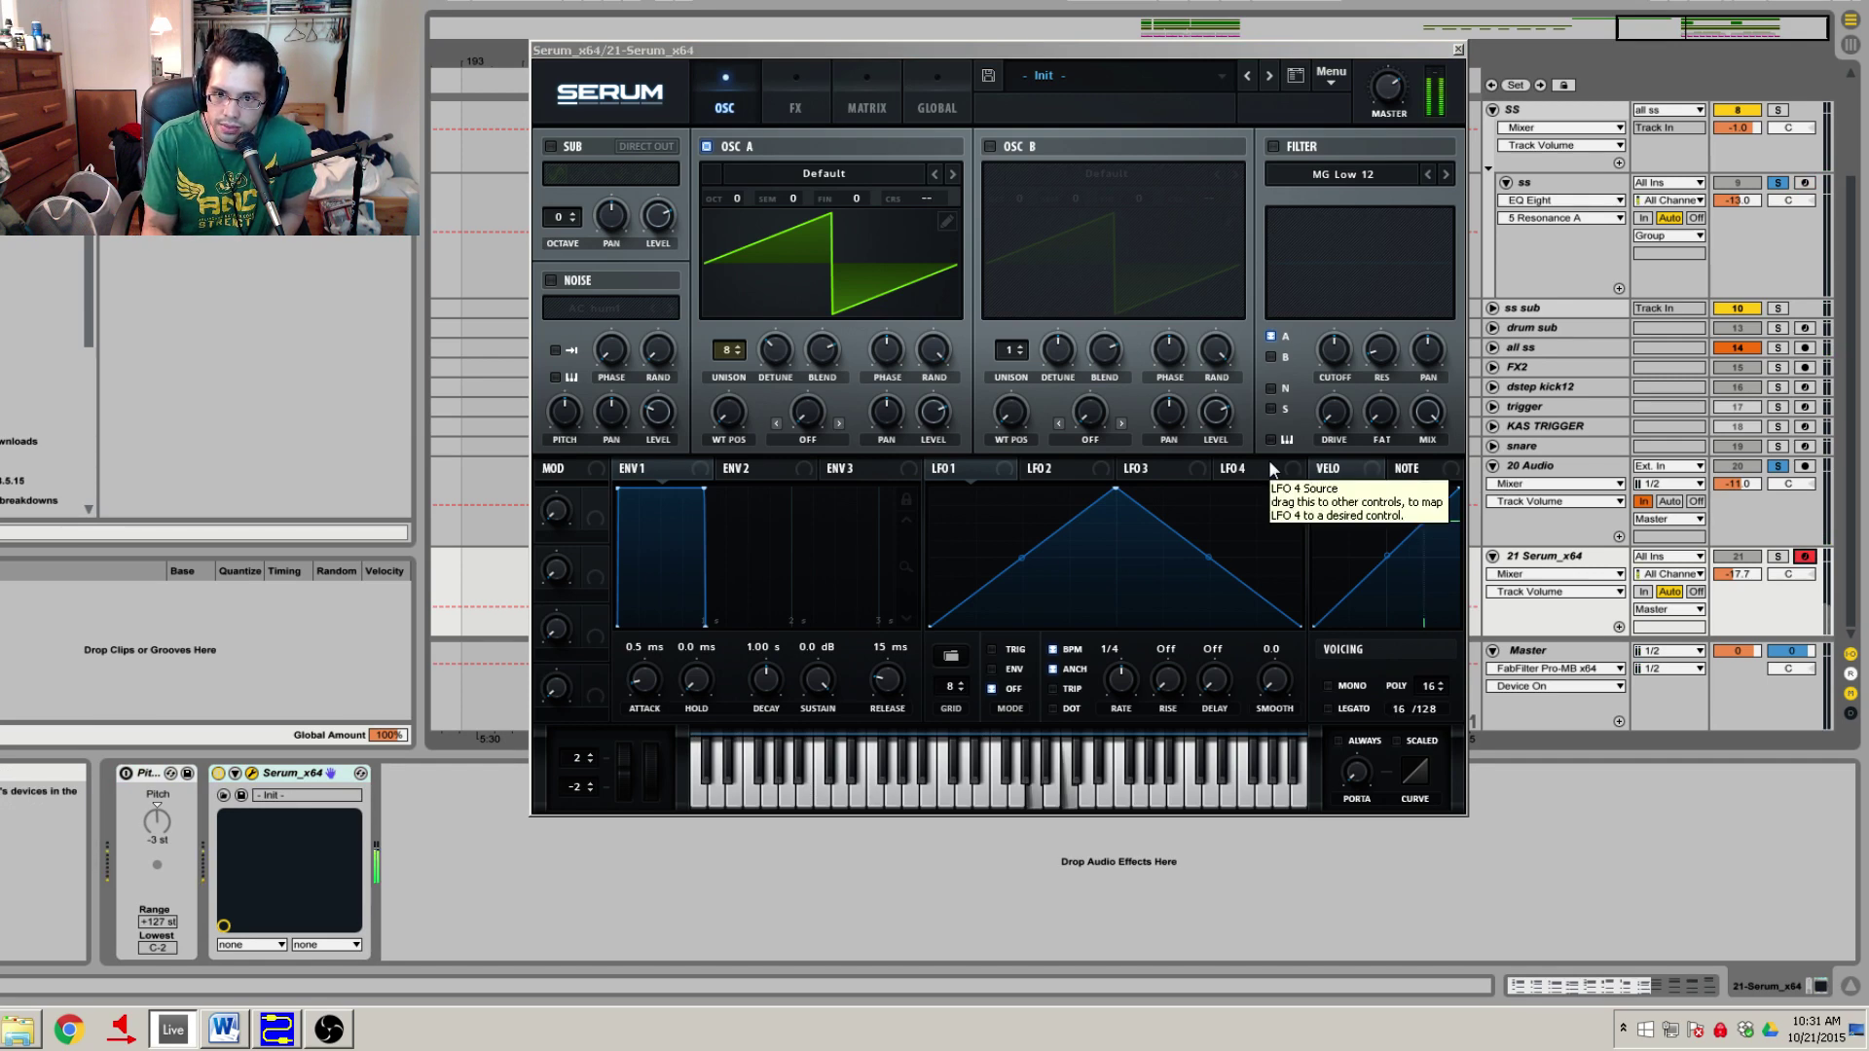
left_click(1778, 557)
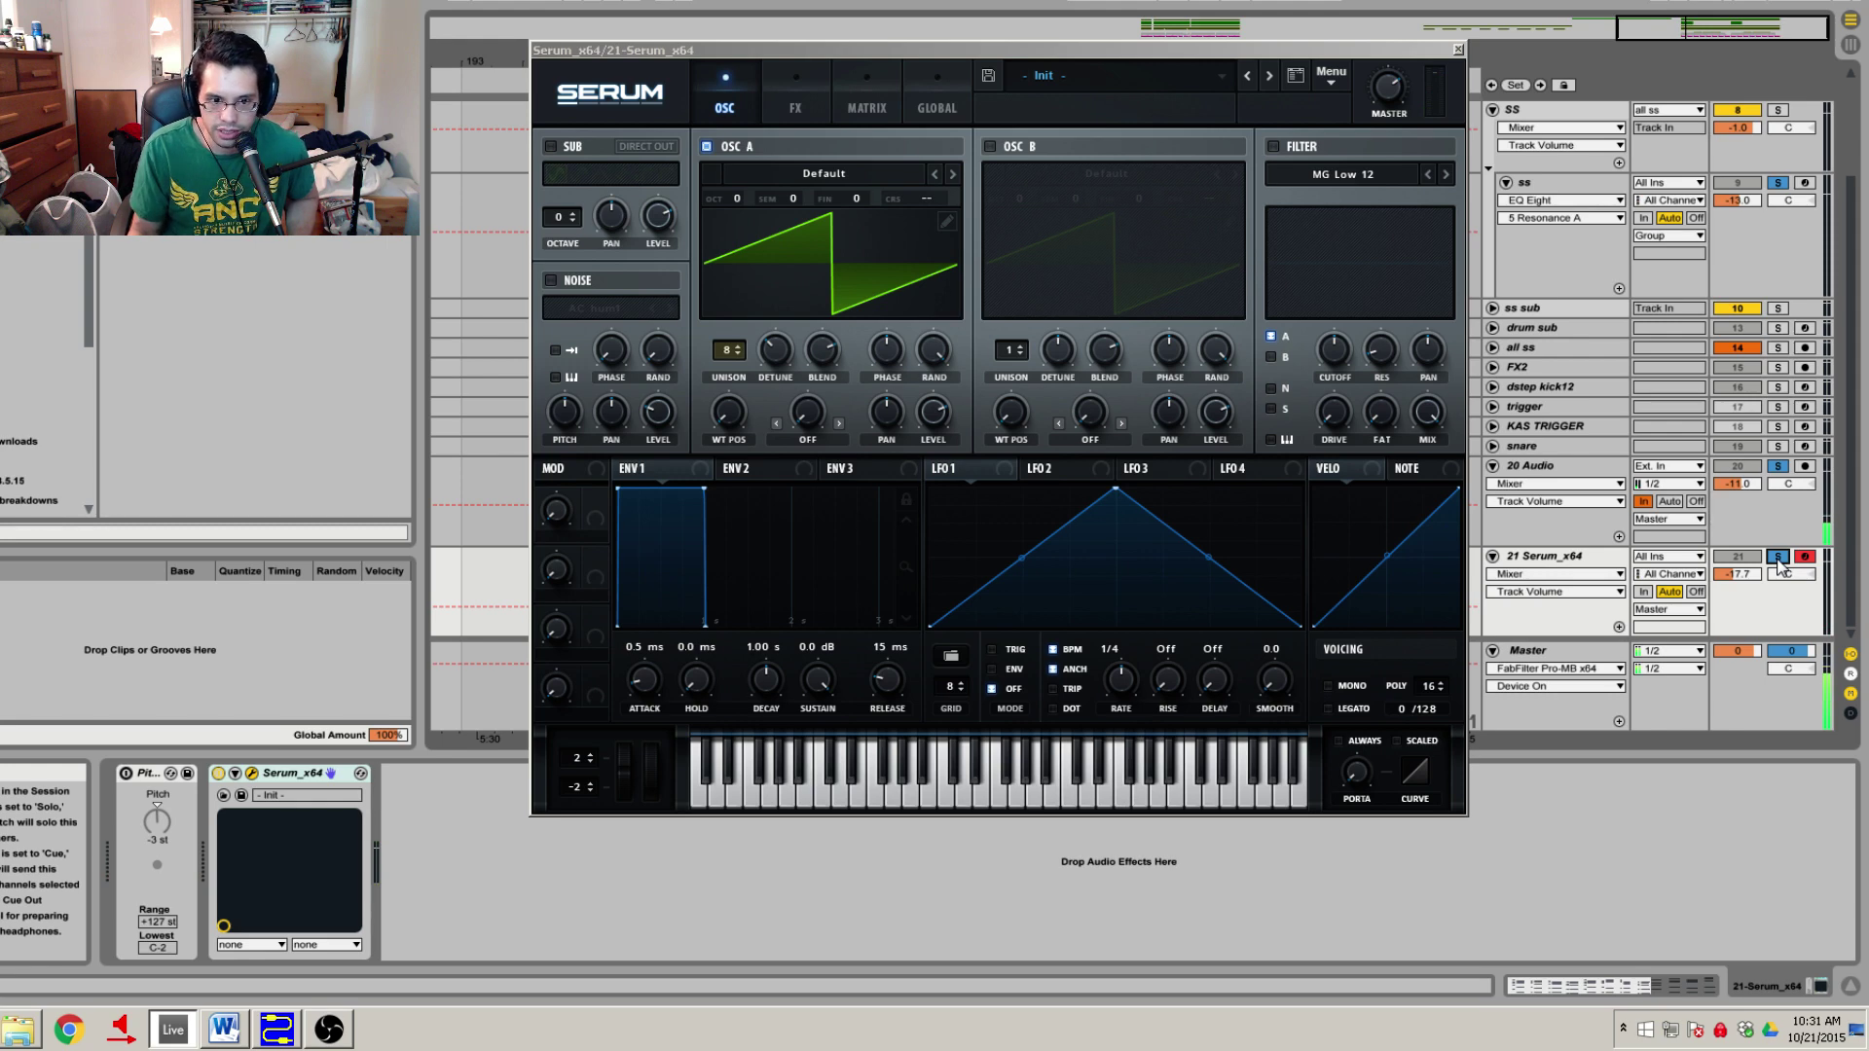
Switch to the A MINOR CHORDS document in Word and review the root of the sixth triad, F A C.
key("alt+Tab")
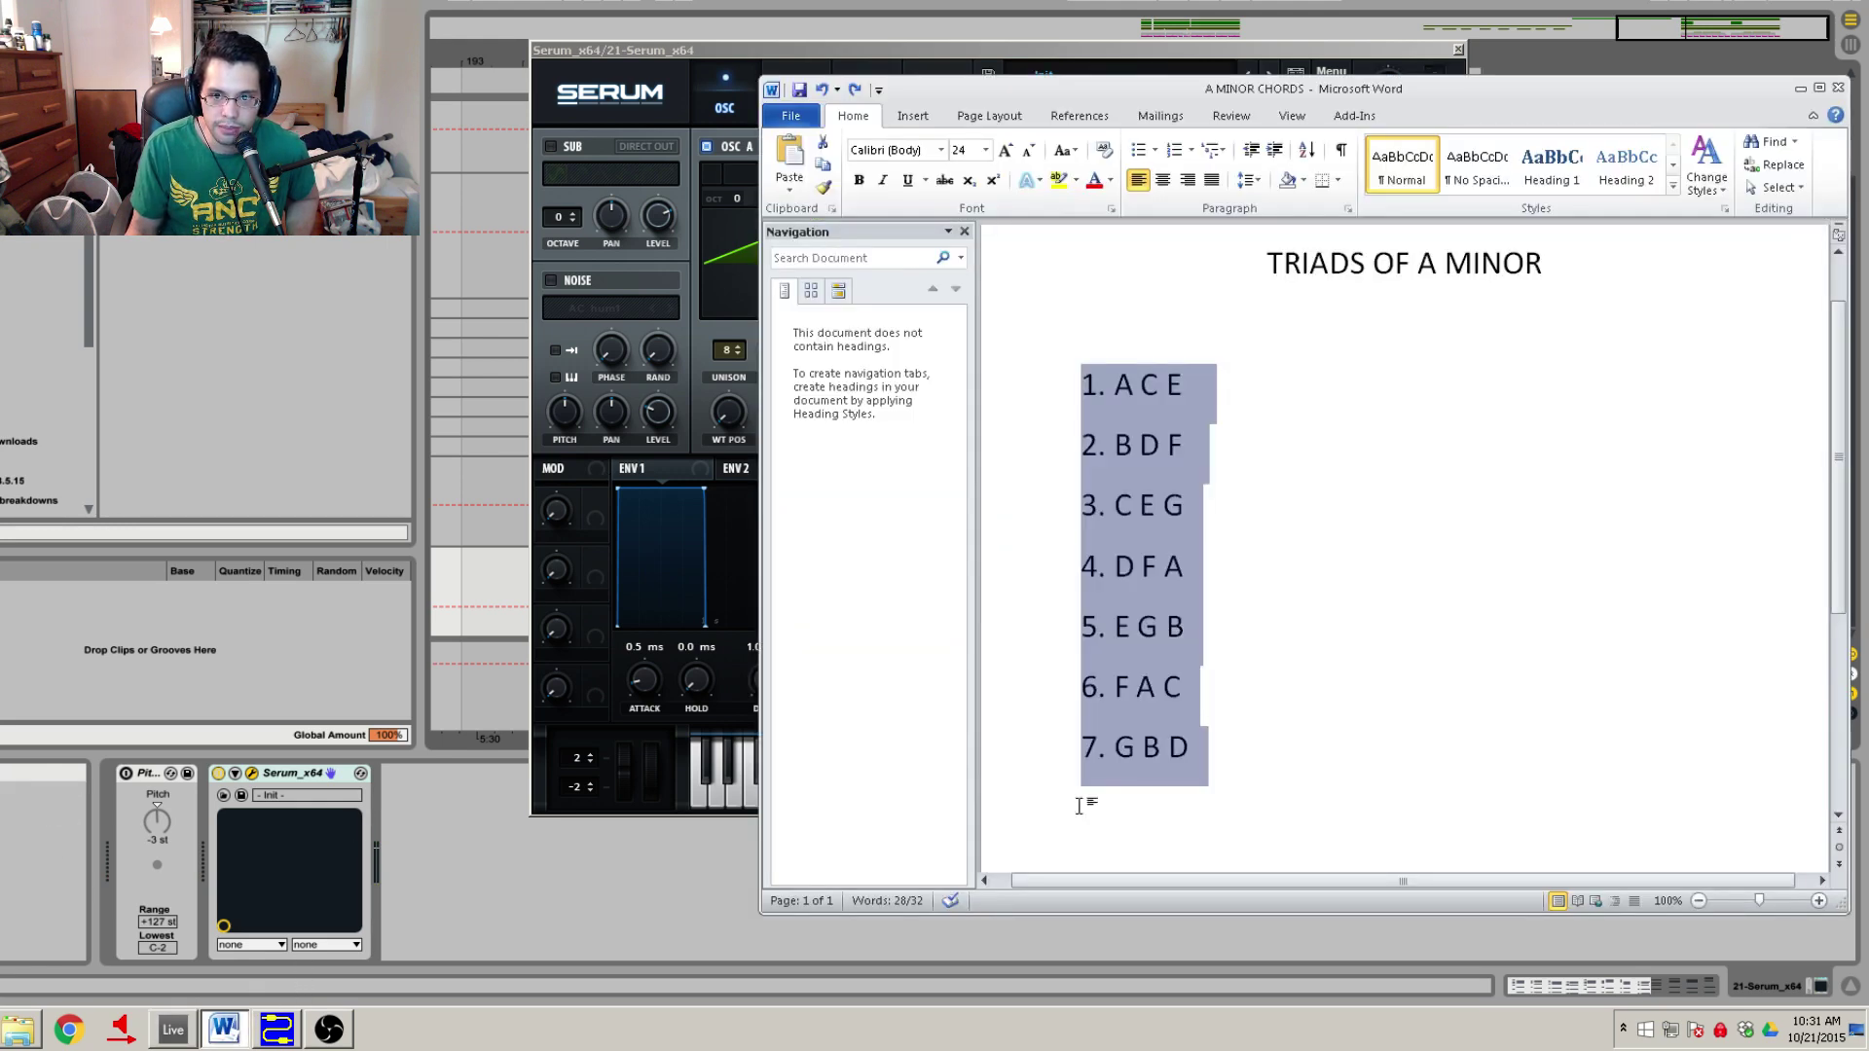
left_click(1110, 747)
left_click(1098, 686)
left_click_drag(1097, 686, 1124, 686)
left_click(1225, 684)
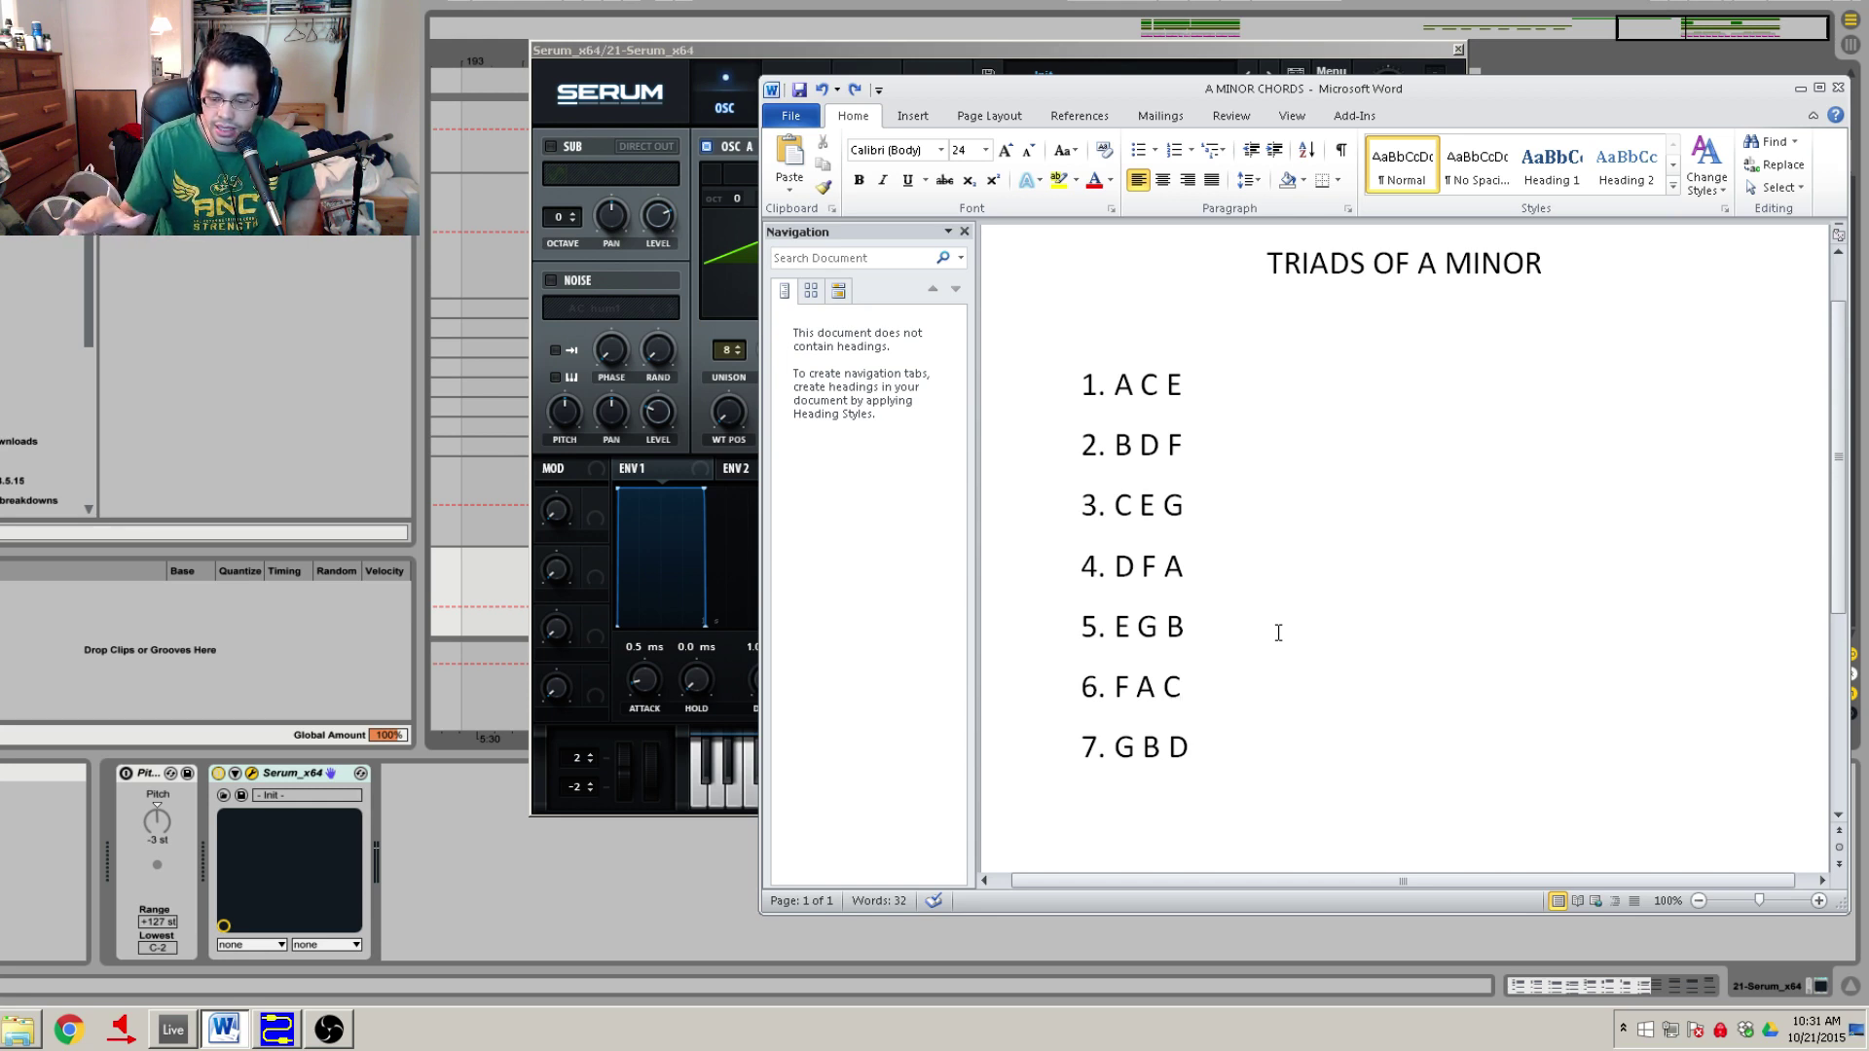
Return to Live, close the Serum window and reopen the ss track's 10-Spire x64 clip in the note editor.
left_click(1800, 88)
left_click(1457, 49)
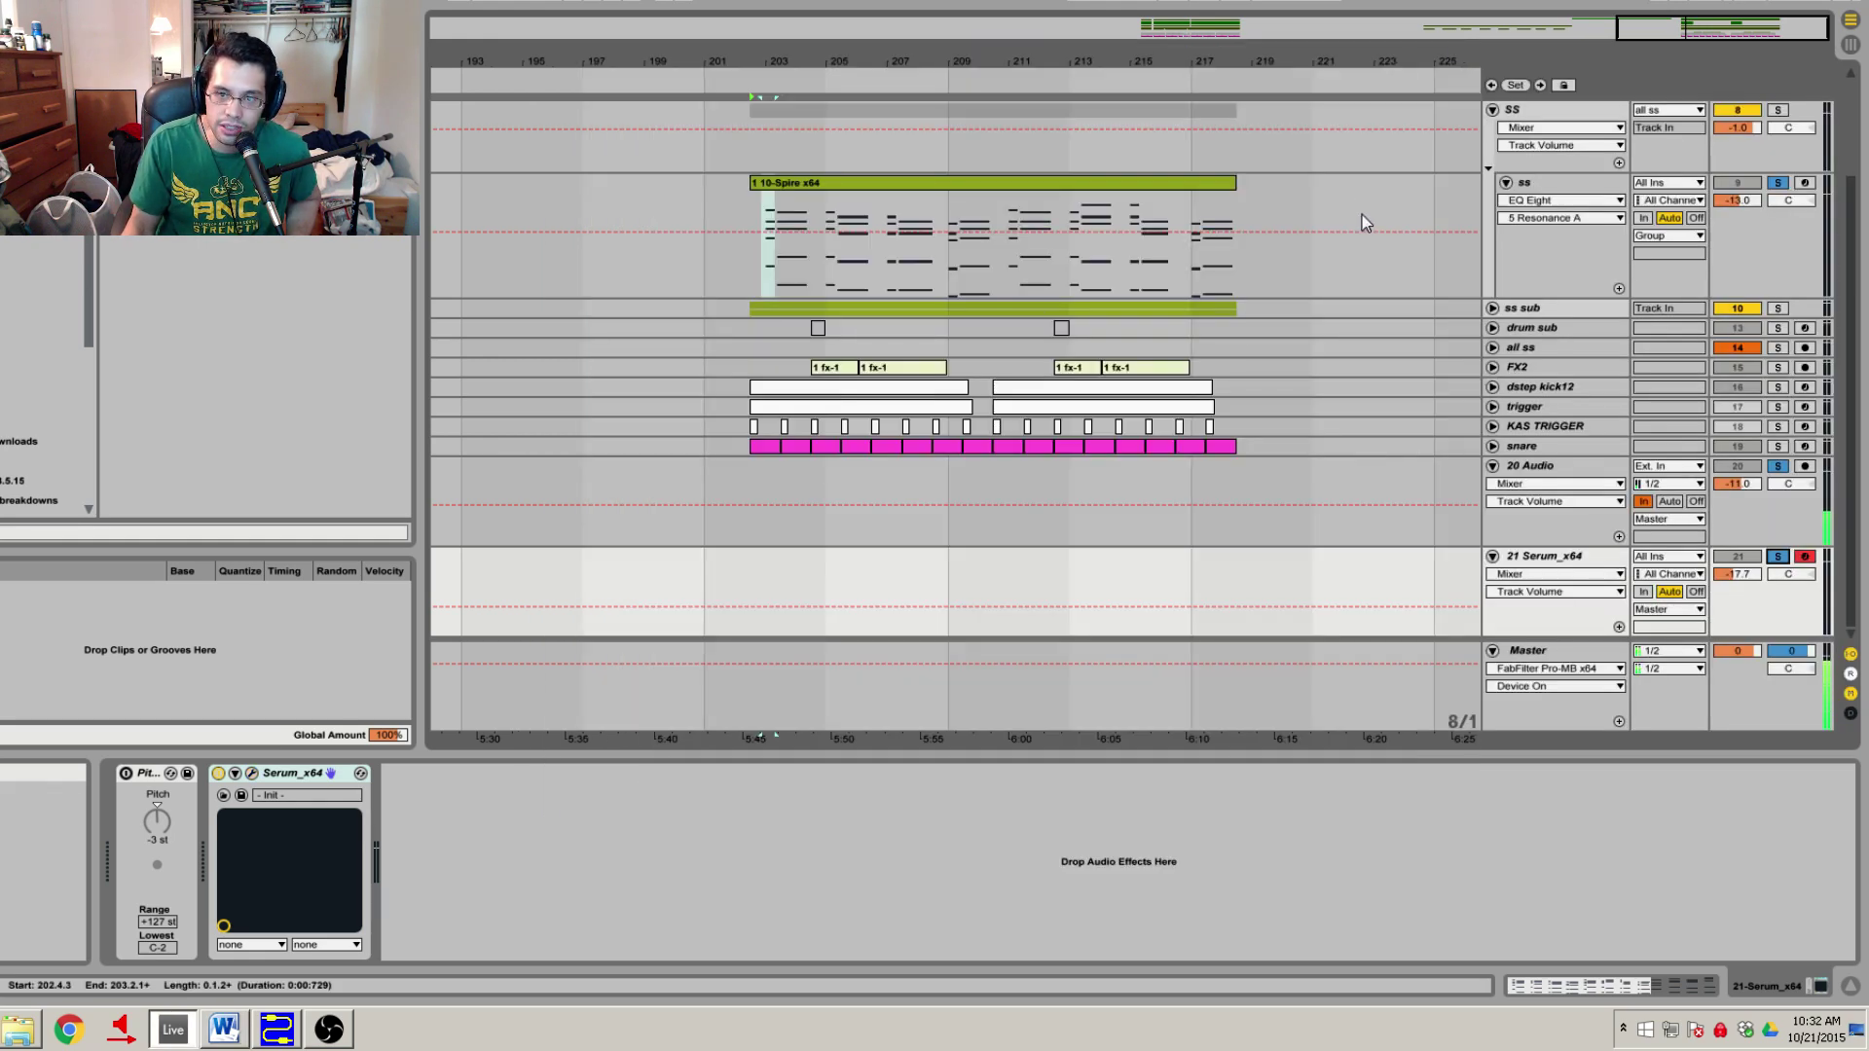
scroll(1343, 292, "up", 4)
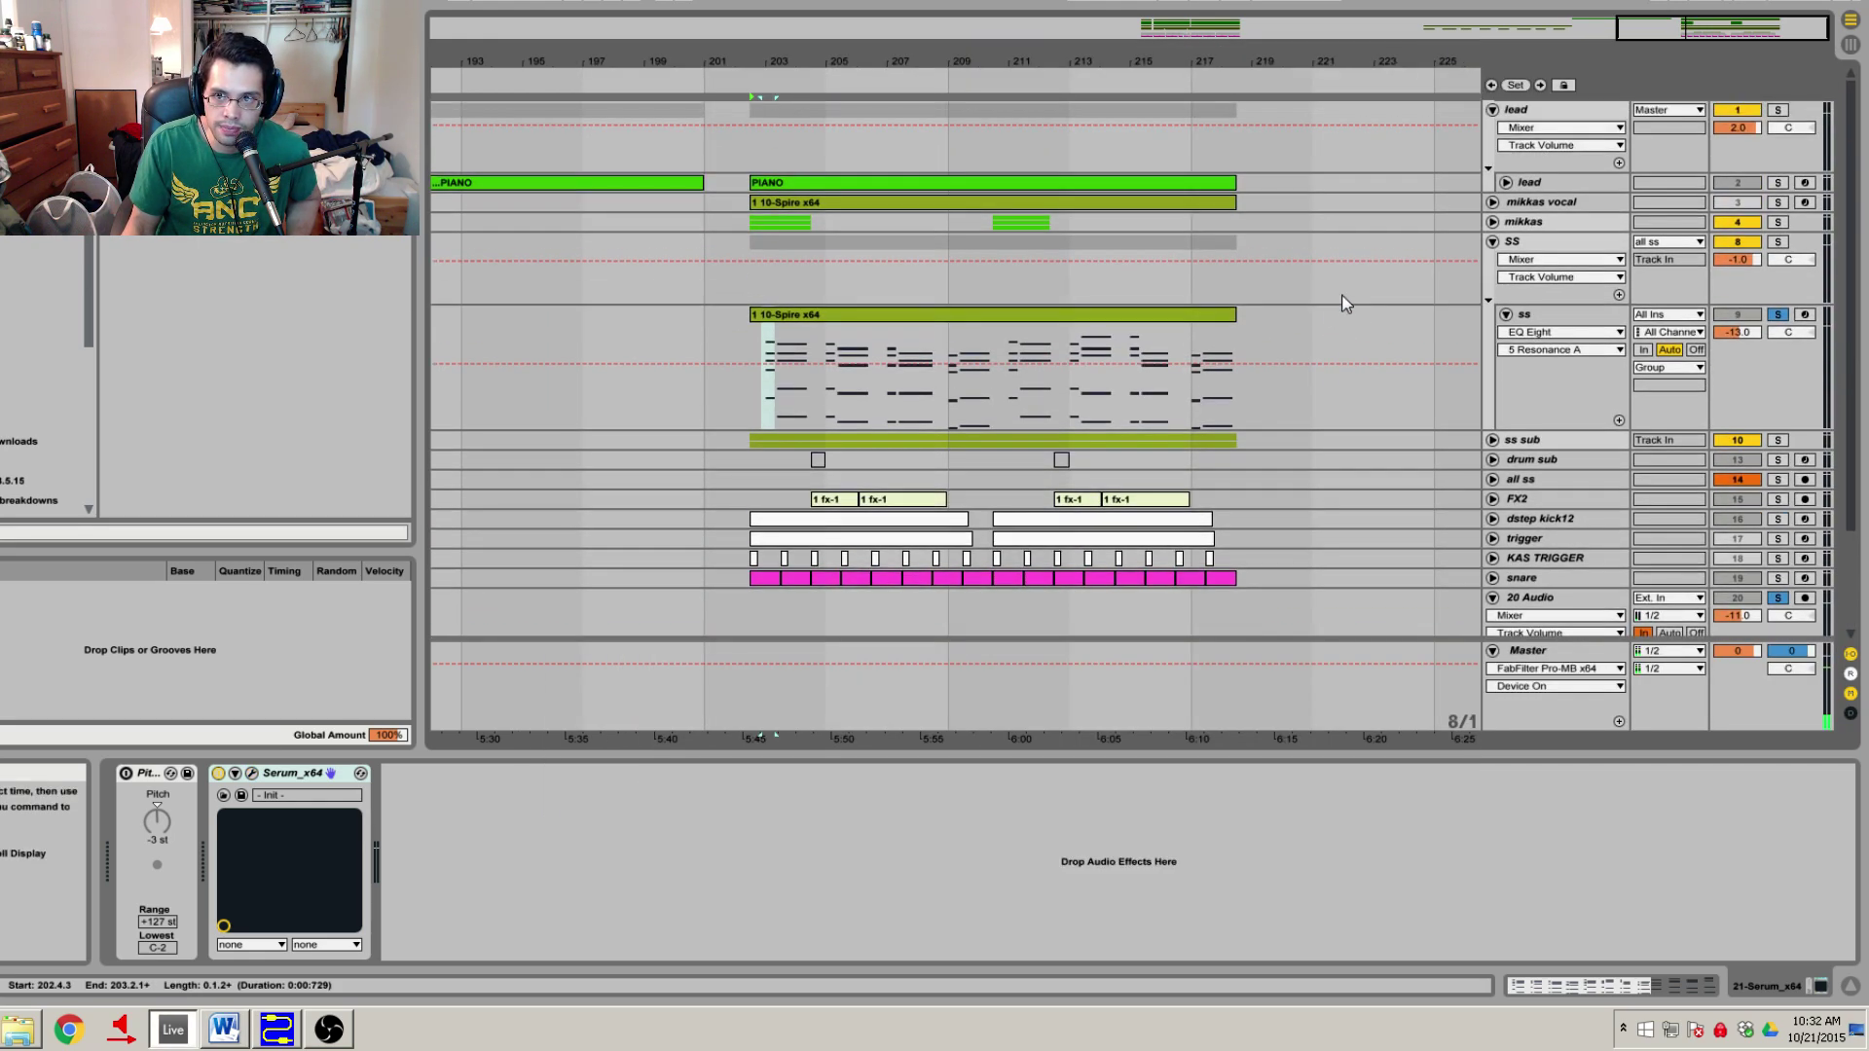
left_click(1550, 319)
left_click(1143, 331)
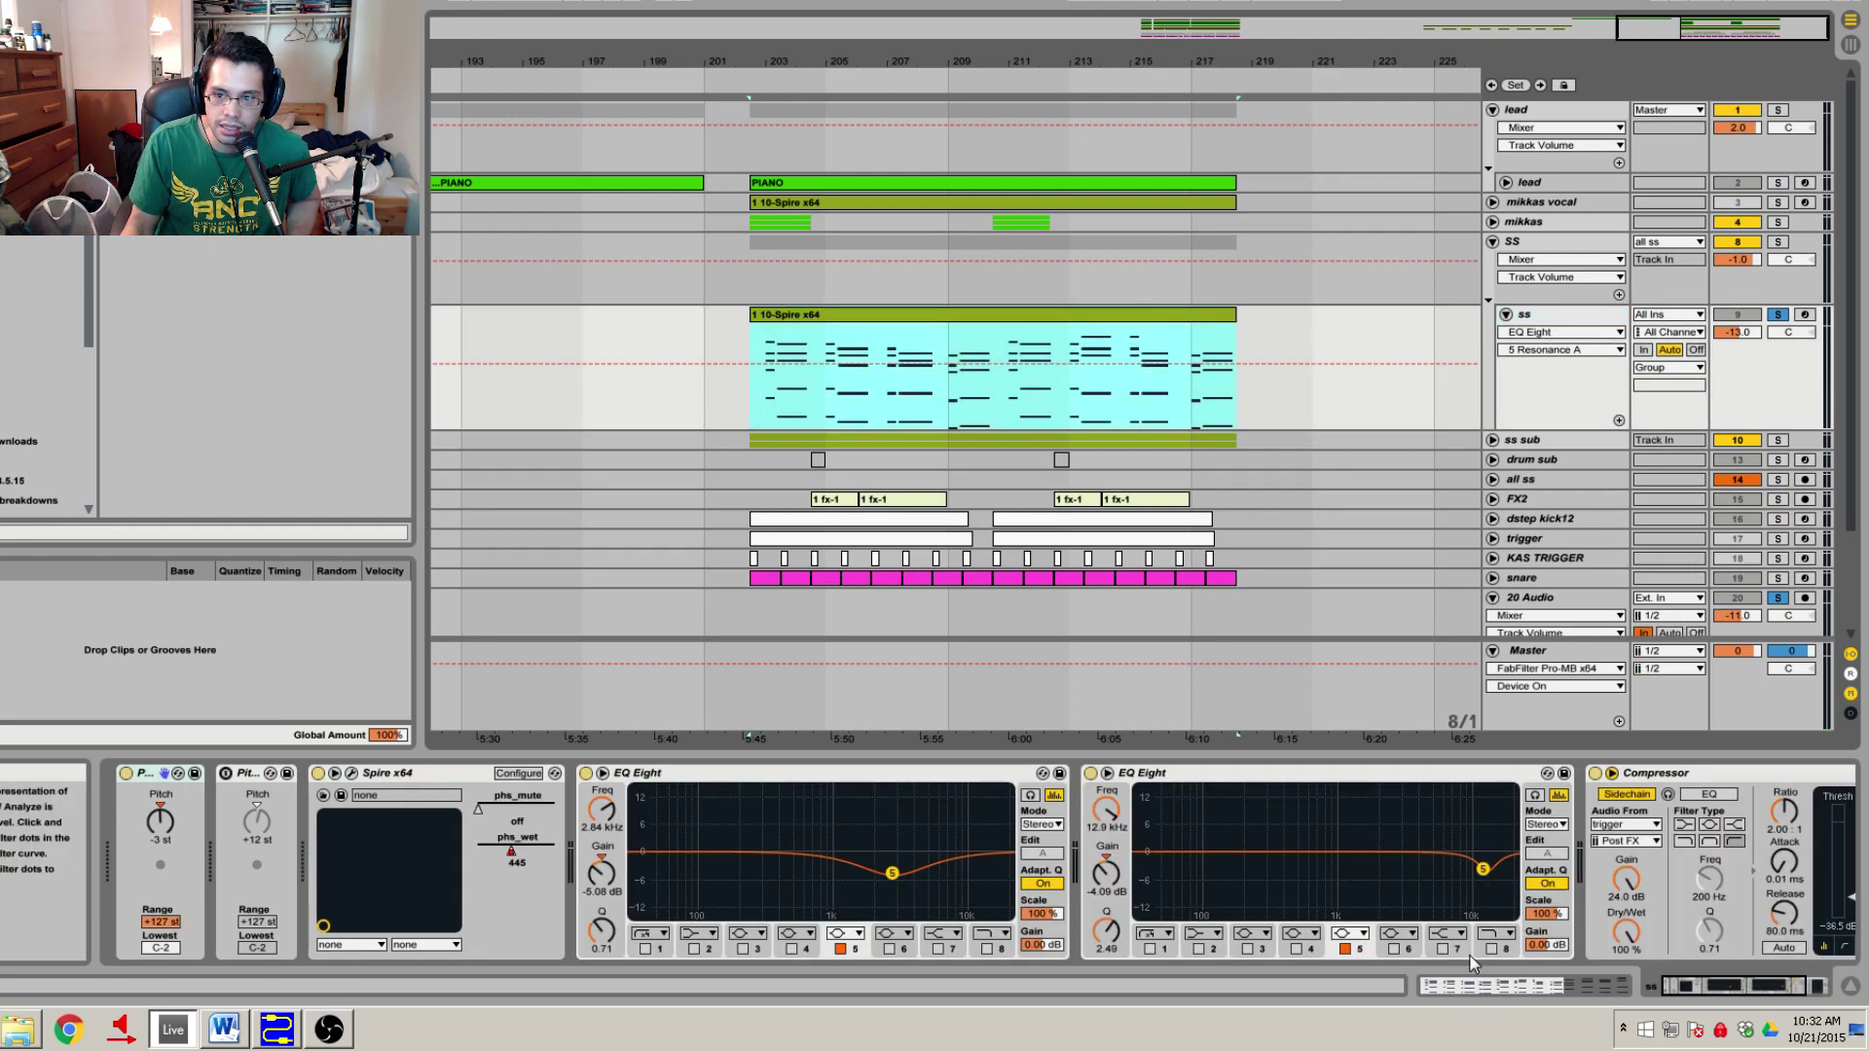
double_click(1144, 331)
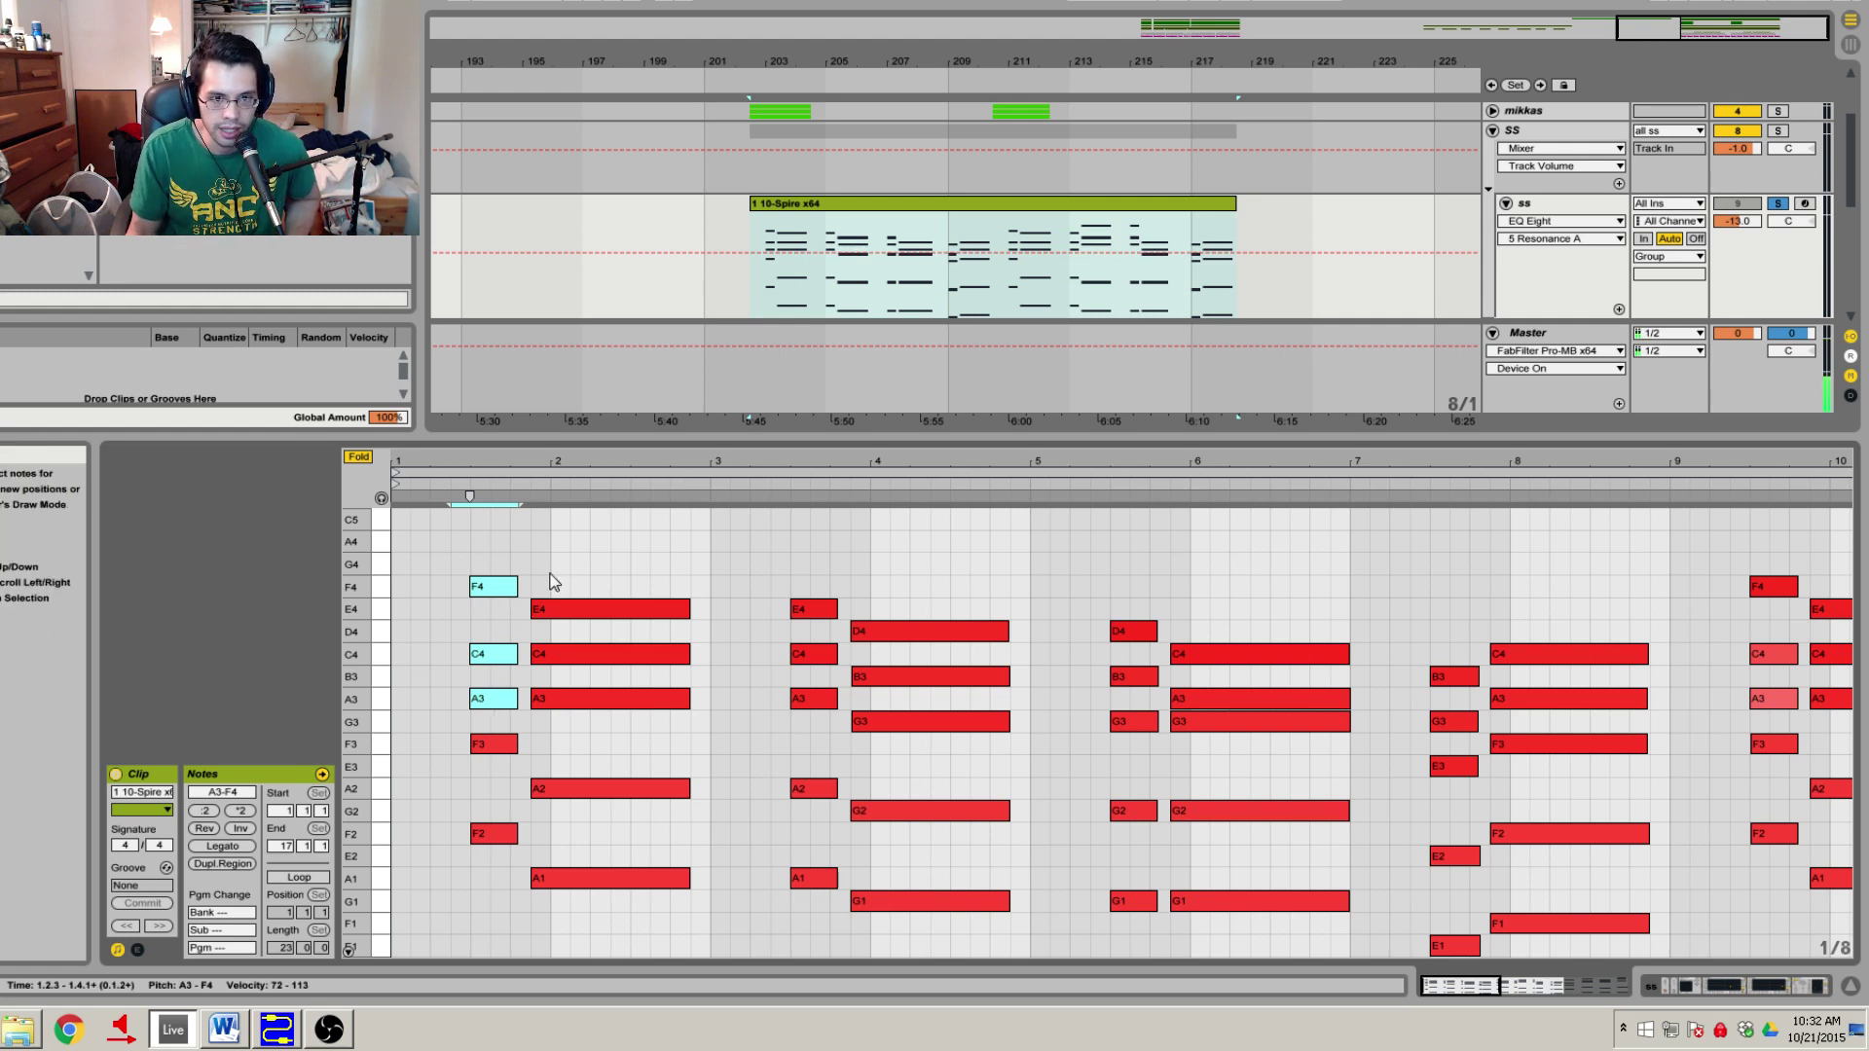
Compare the upper notes of the first two chords, focusing on the top notes F4 and E4.
left_click_drag(496, 543, 575, 713)
left_click(605, 726)
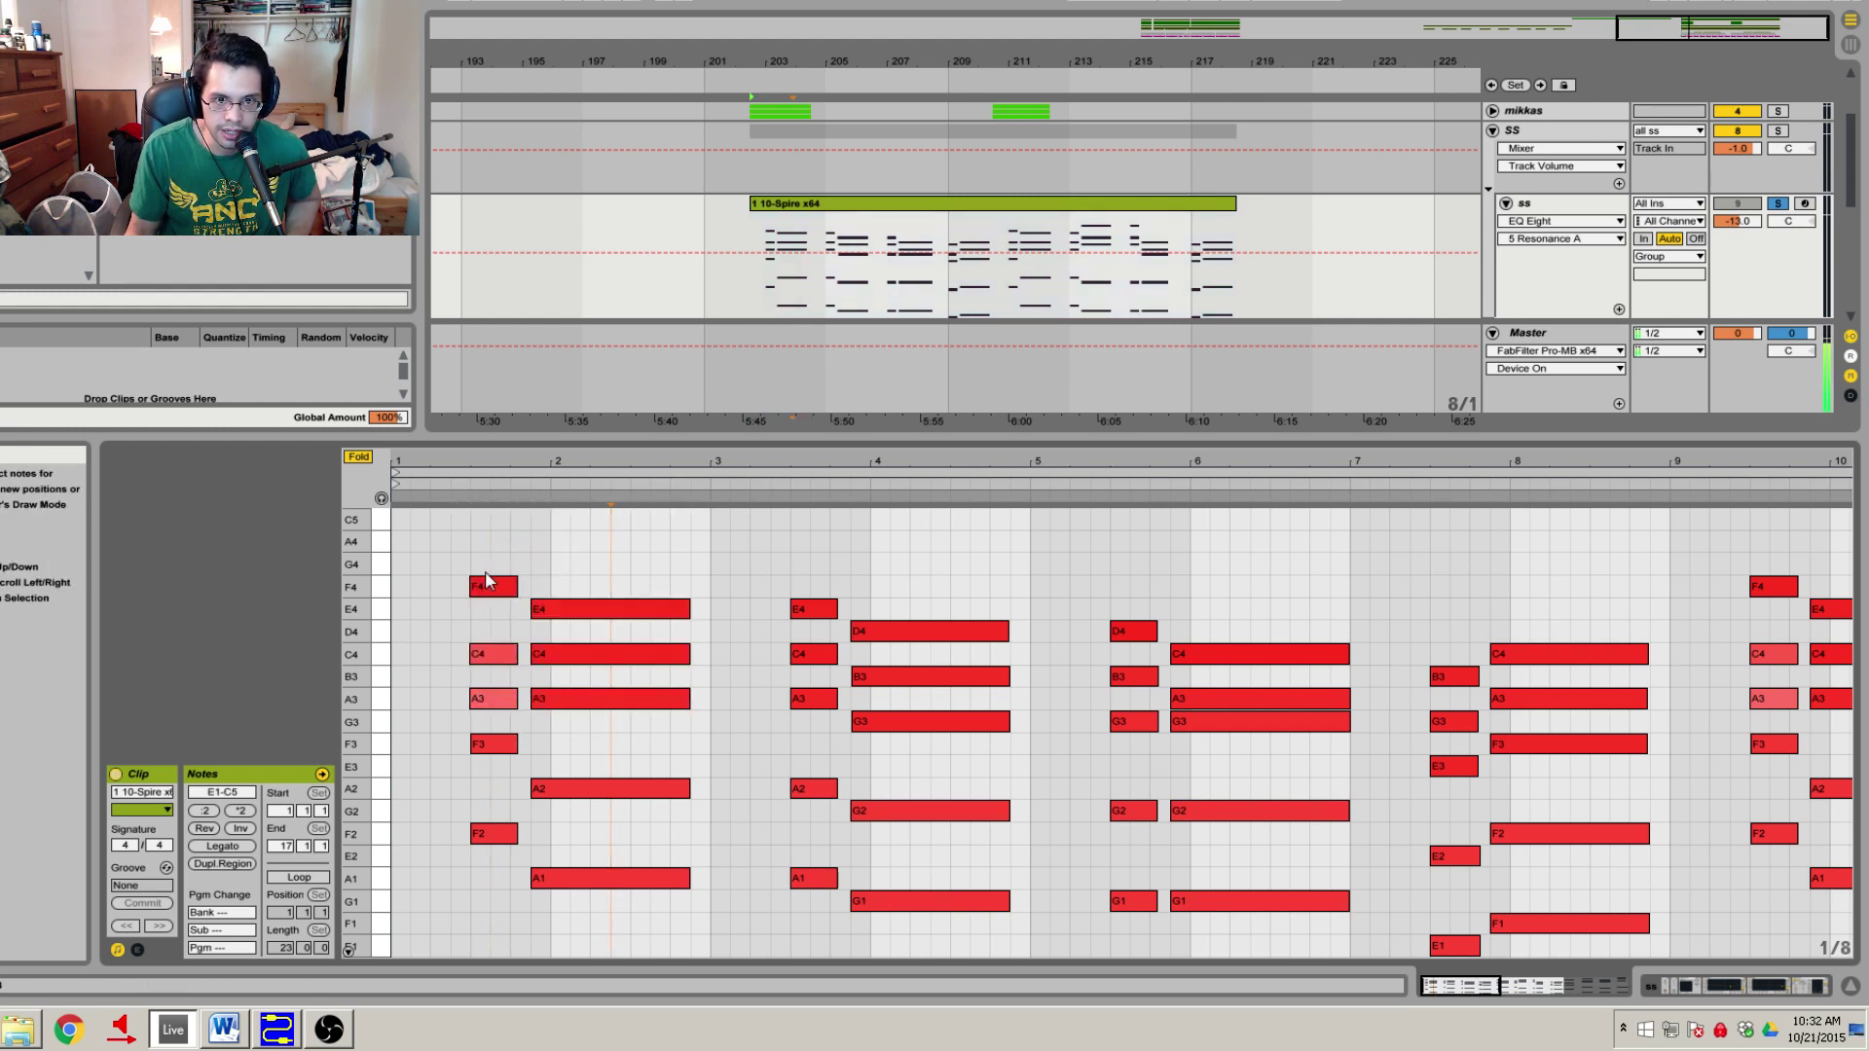
left_click_drag(475, 537, 575, 634)
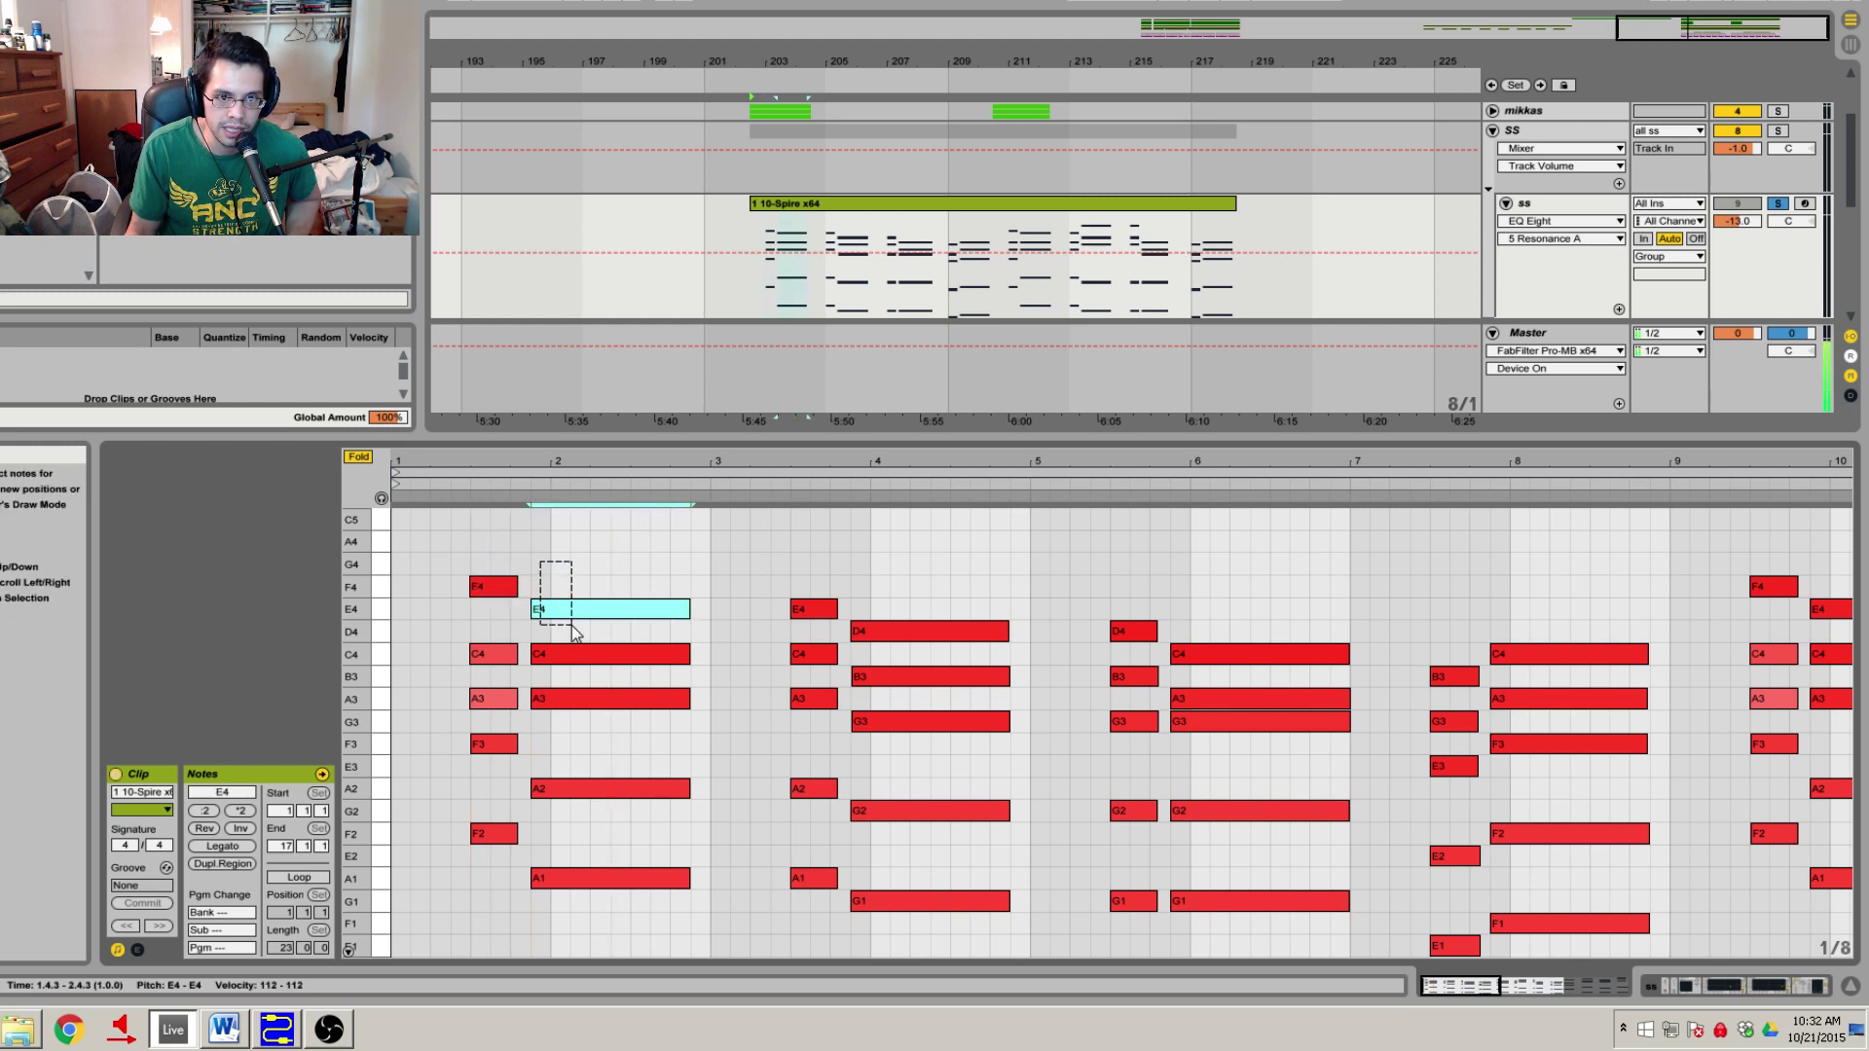
left_click(468, 616)
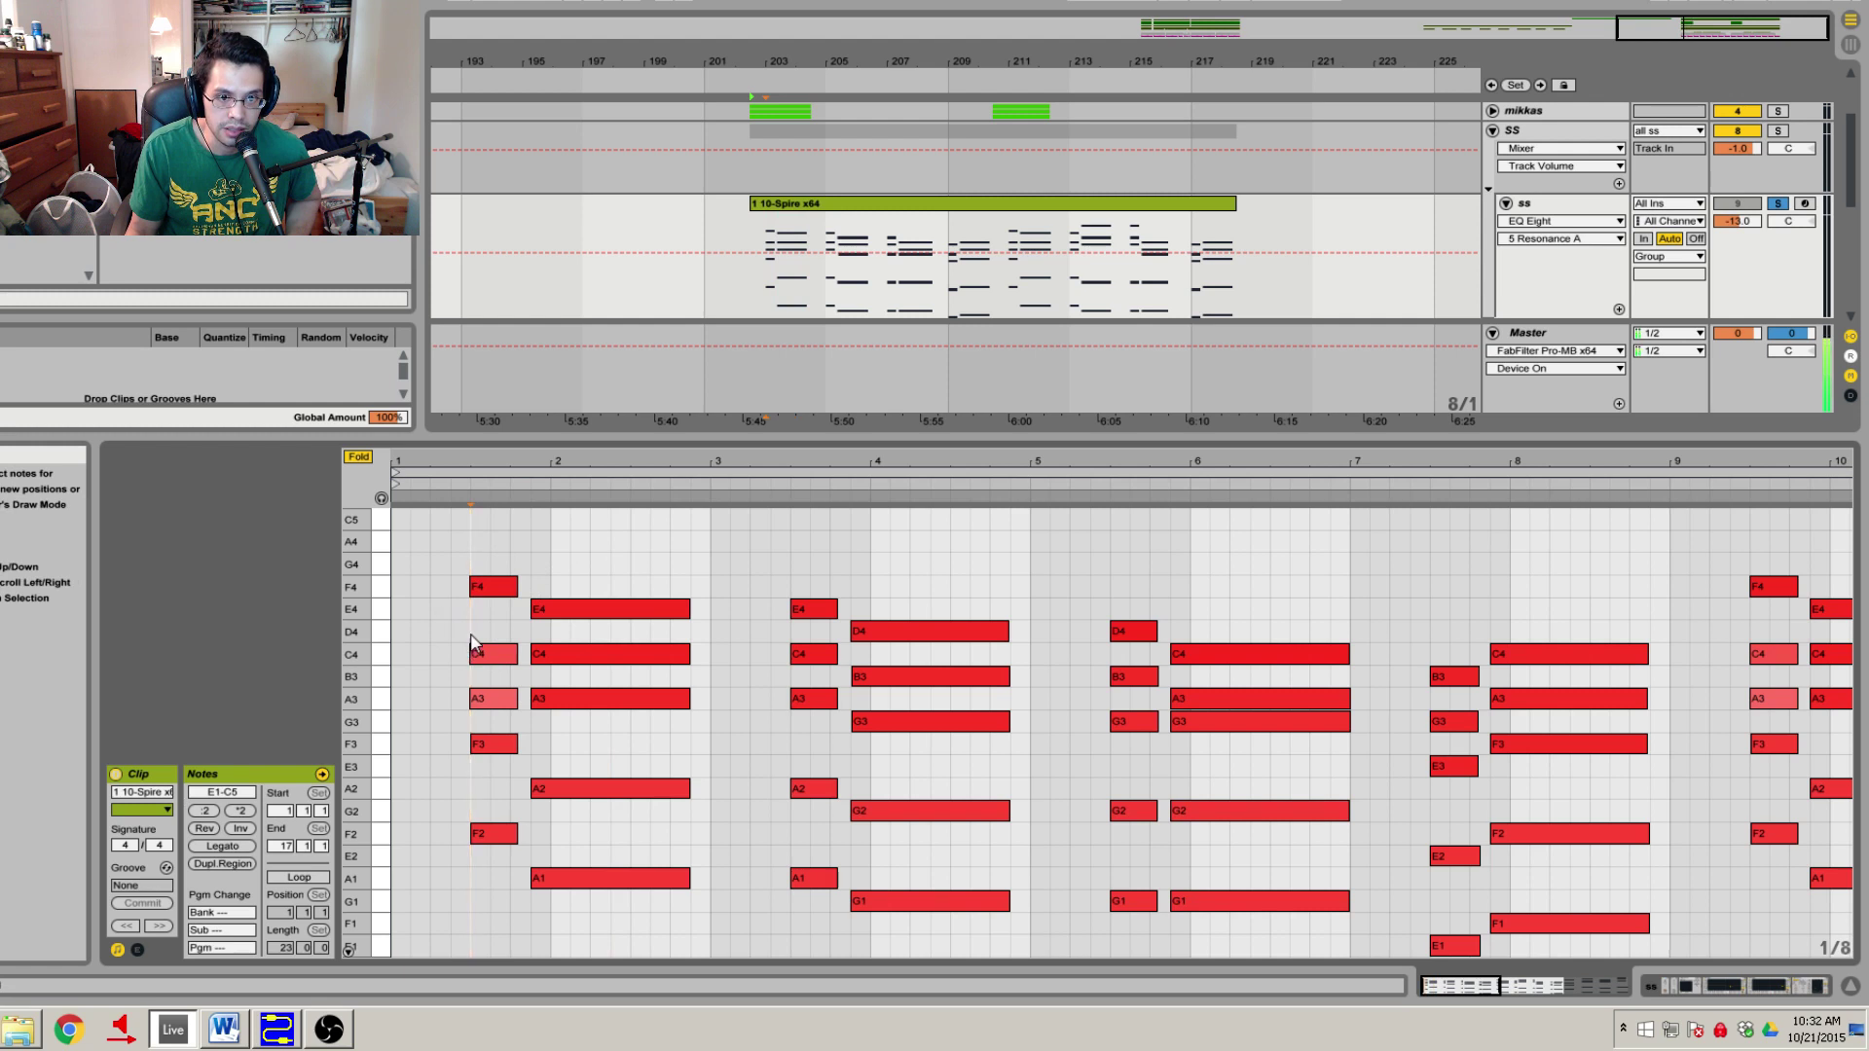
Compare the first two chords' shared A3 and C4 notes, their doubled F and A roots, and the second chord's E4.
left_click_drag(470, 634, 606, 720)
left_click(481, 723)
left_click_drag(480, 723, 499, 860)
left_click_drag(556, 758, 564, 910)
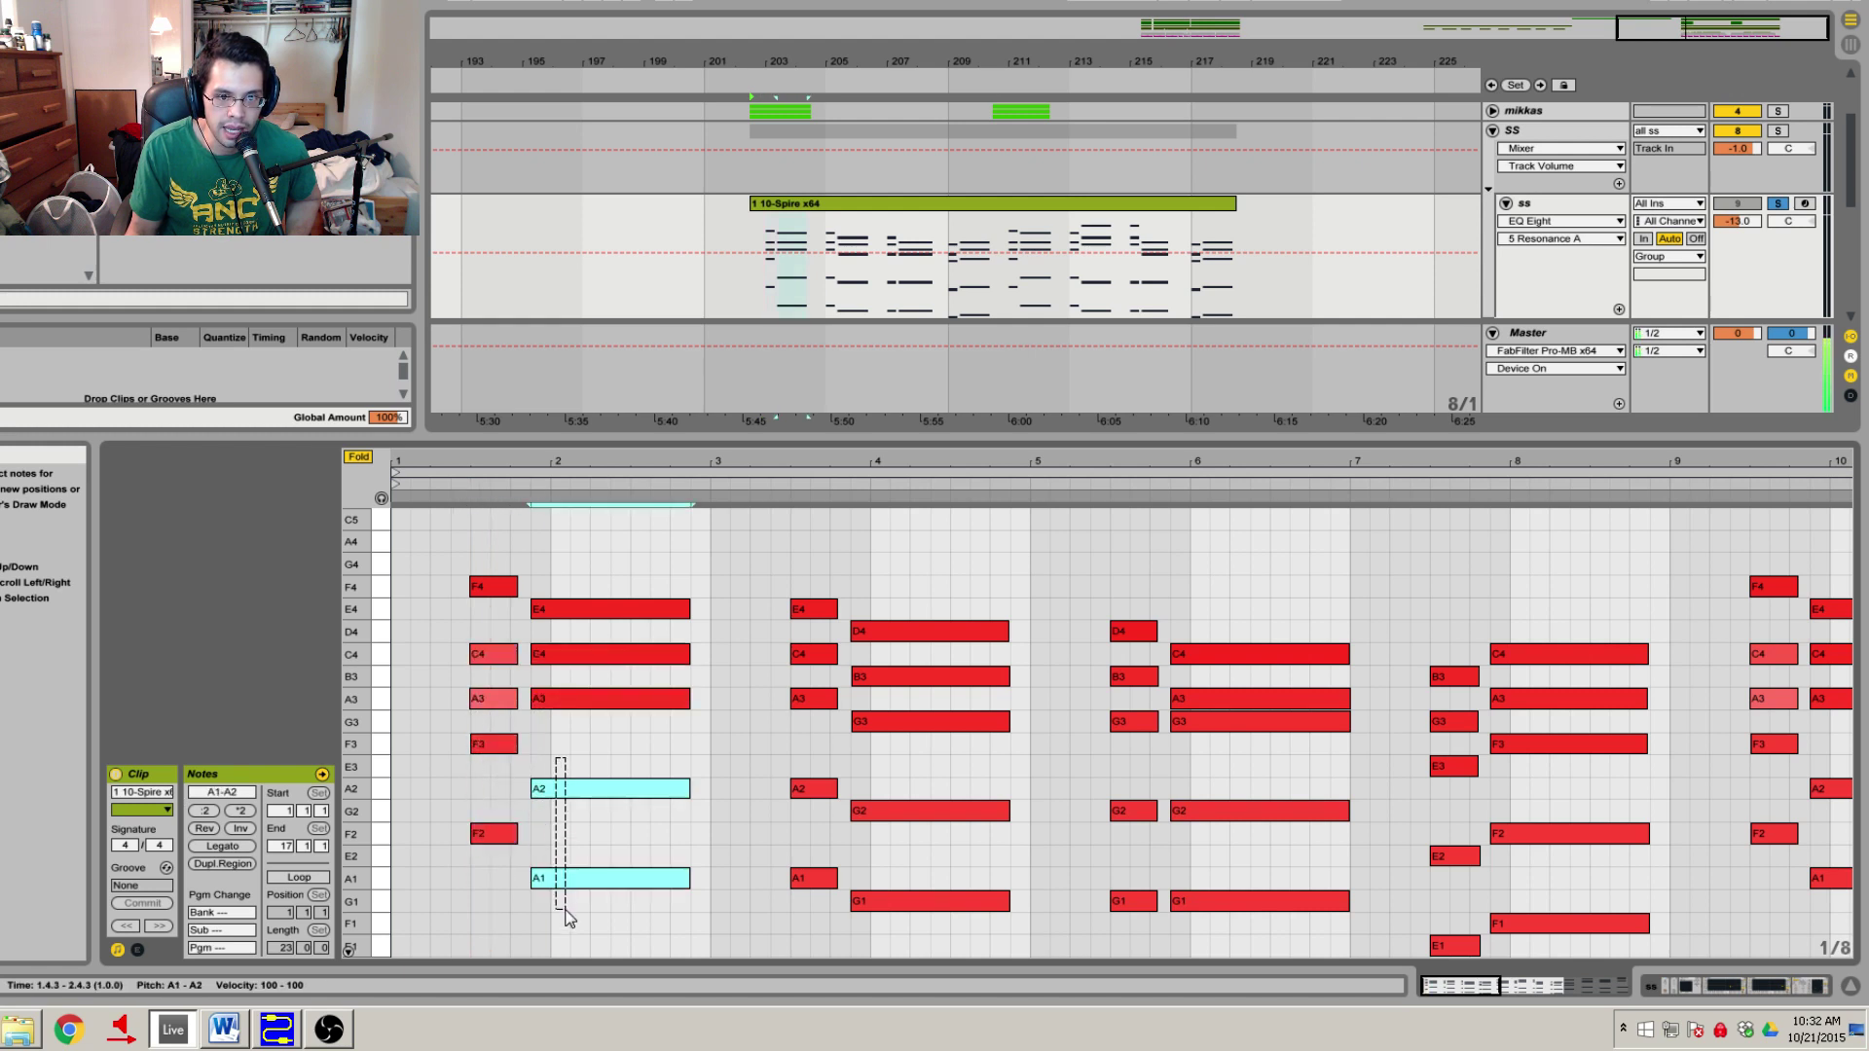
left_click_drag(503, 548, 569, 631)
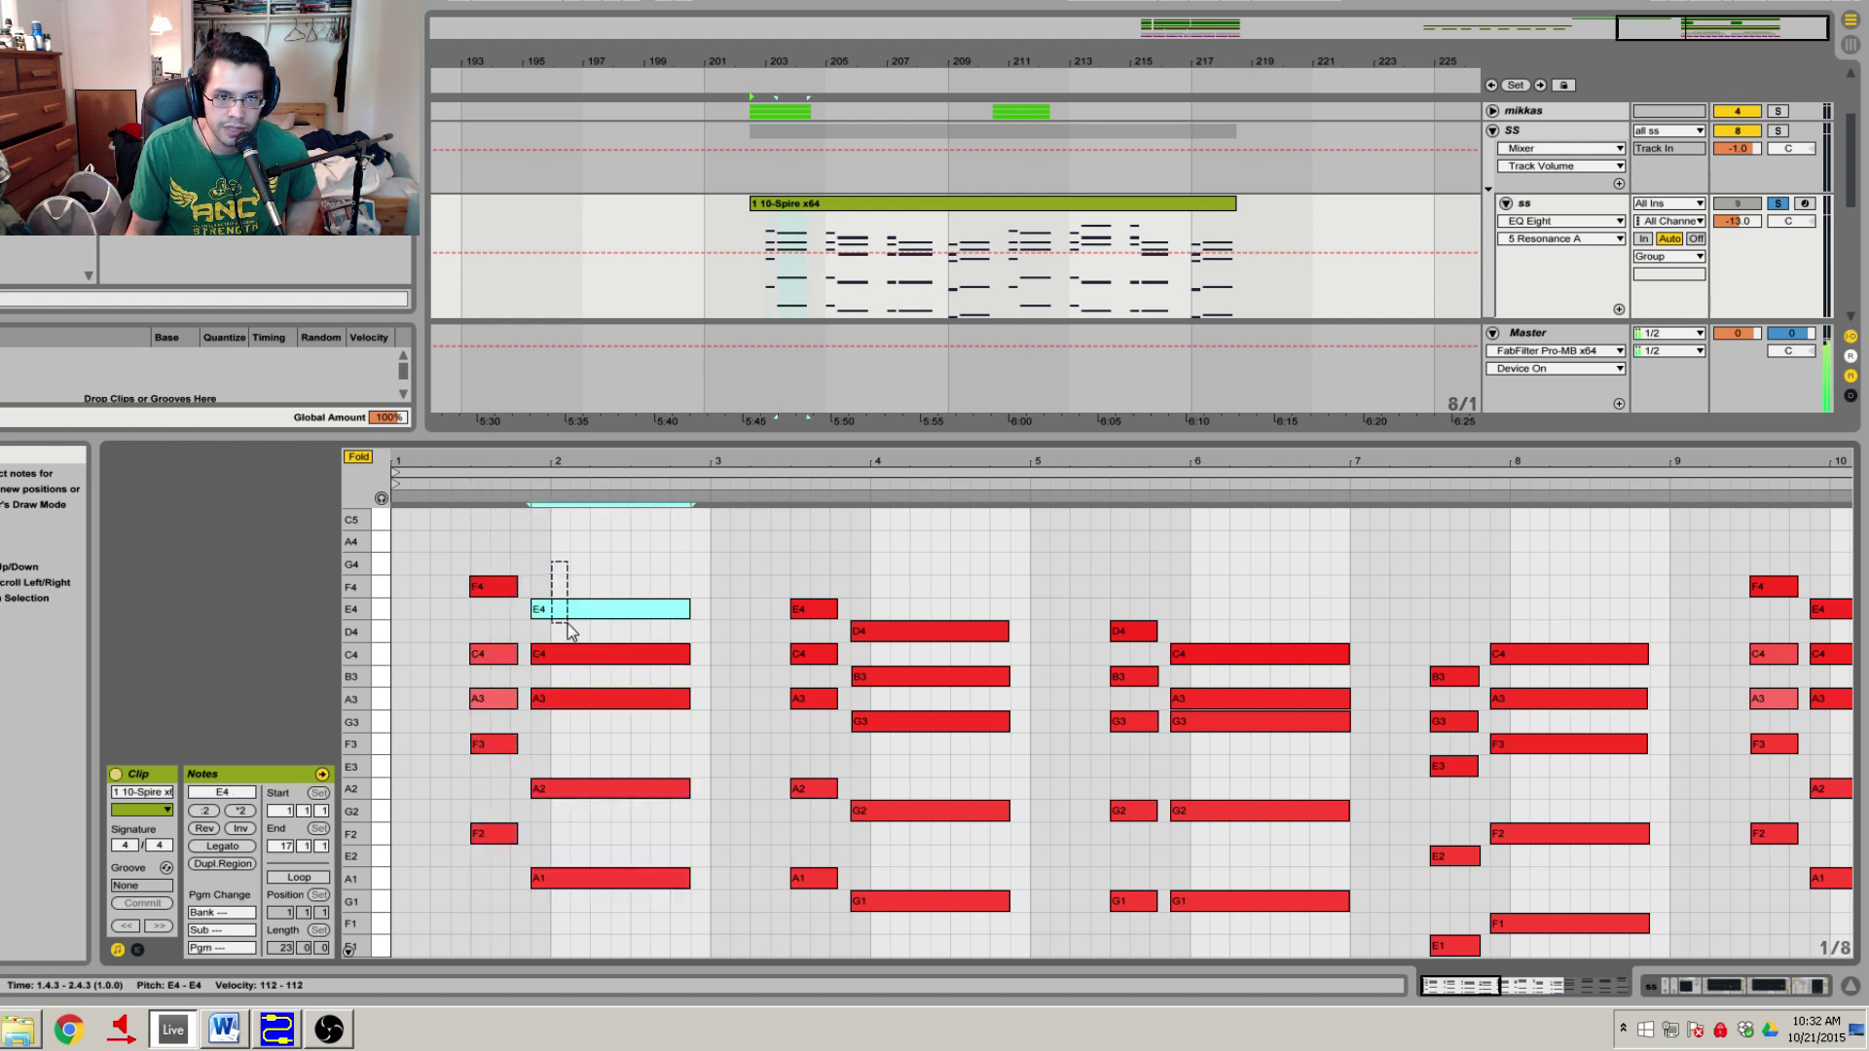
left_click(628, 561)
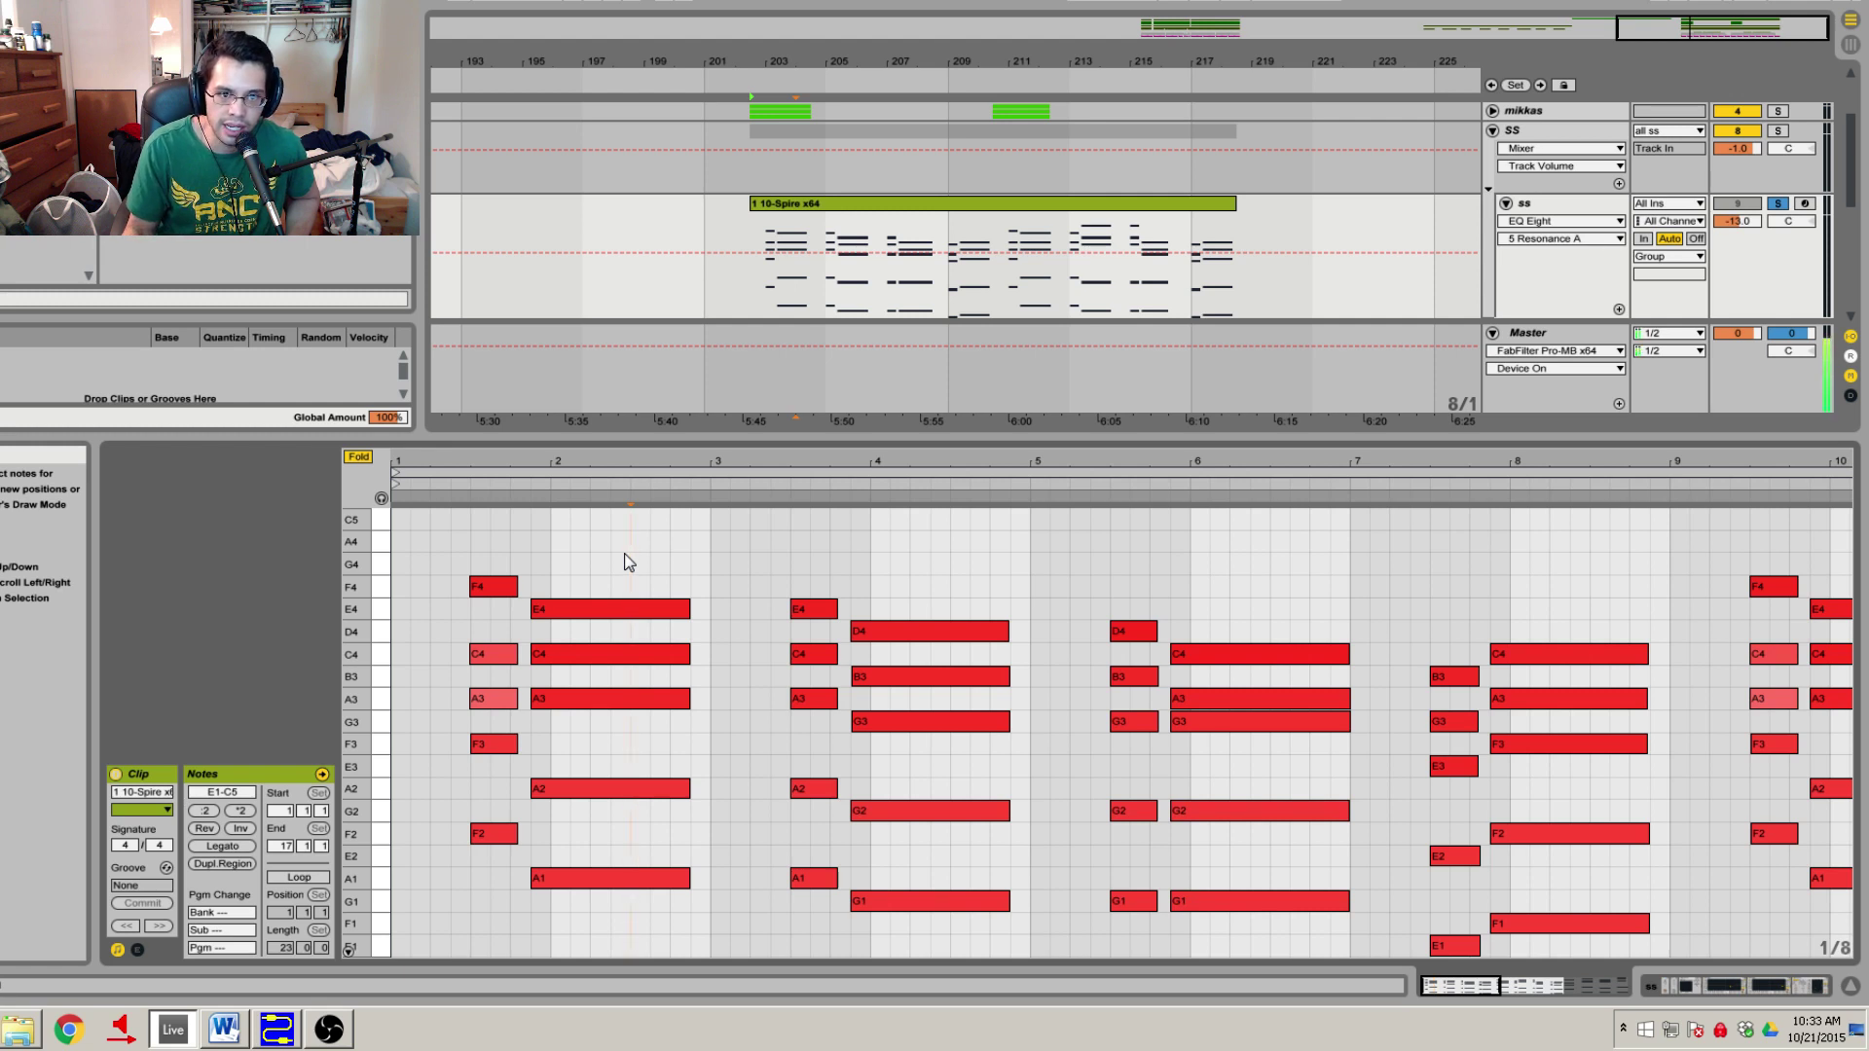
Examine the first chord's full F2 to F4 voicing against the second chord's A1 to E4 notes.
mouse_move(477, 557)
left_mouse_down()
mouse_move(492, 725)
mouse_move(602, 681)
mouse_move(604, 587)
left_mouse_up()
left_click(732, 578)
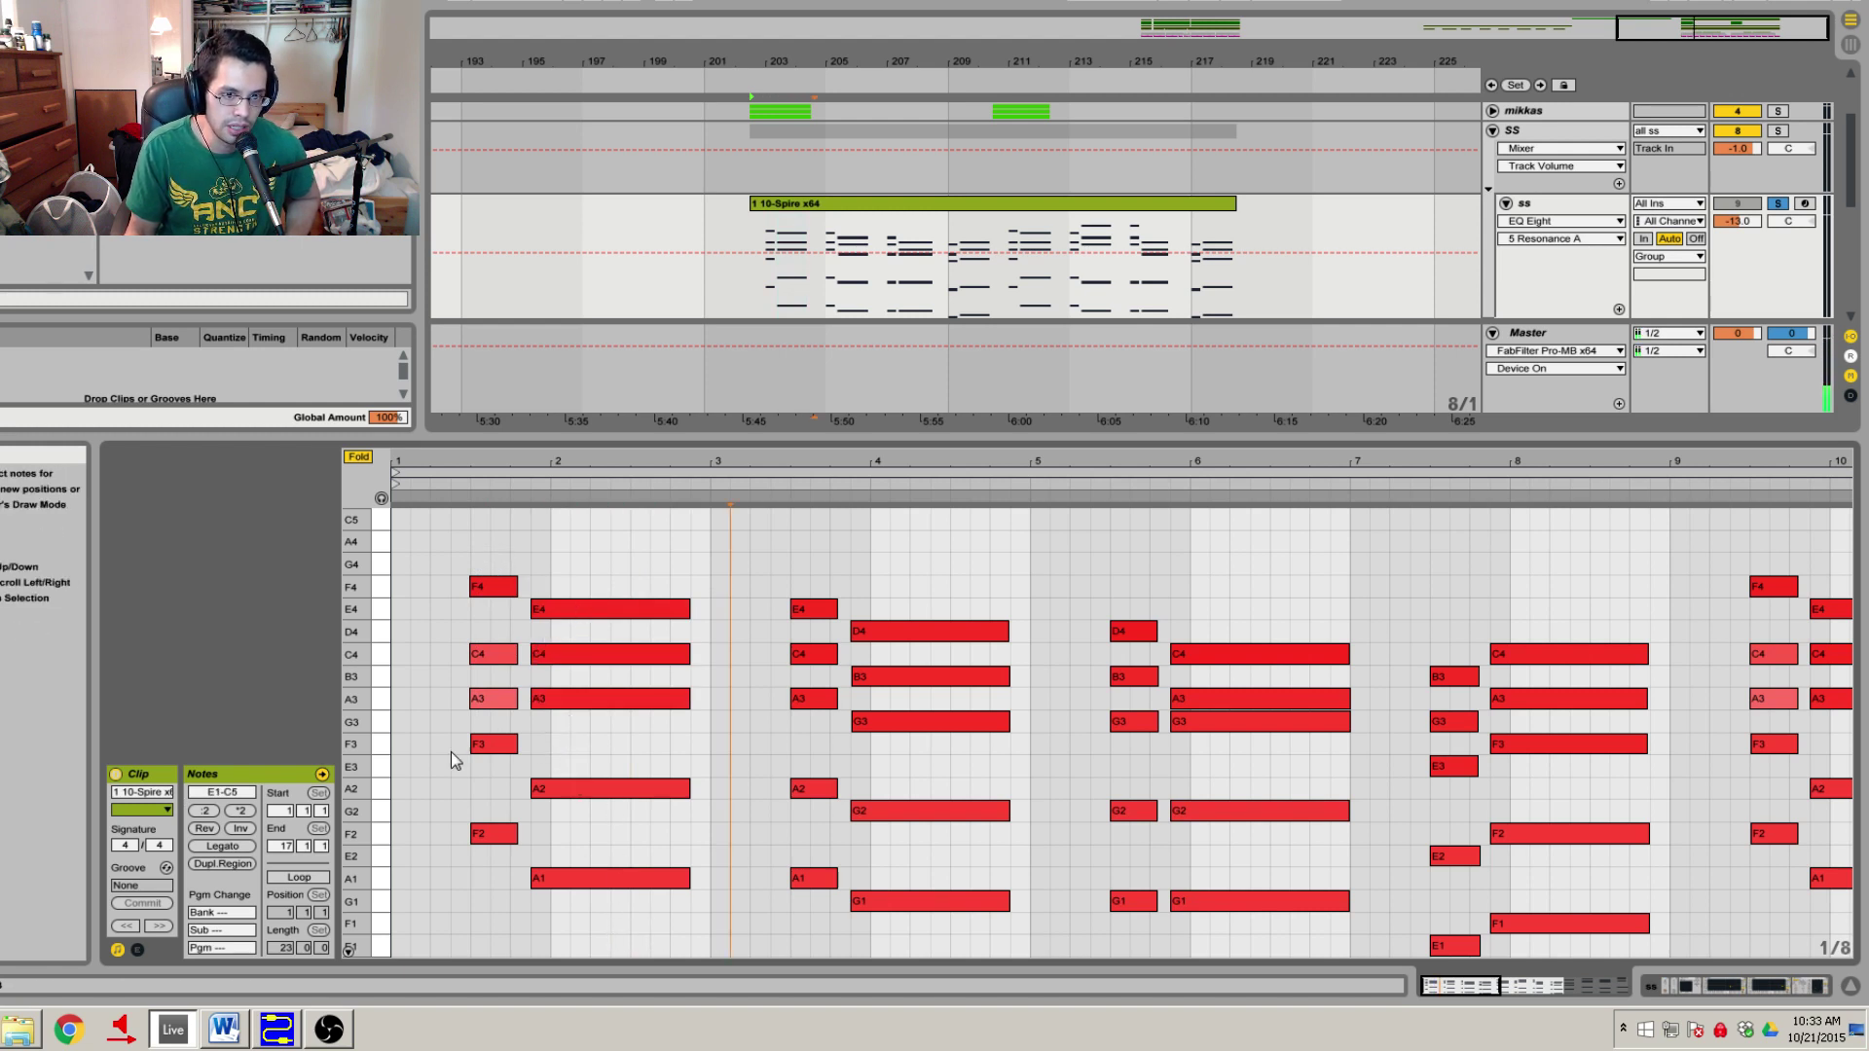
left_click_drag(477, 884, 516, 576)
left_click(550, 569)
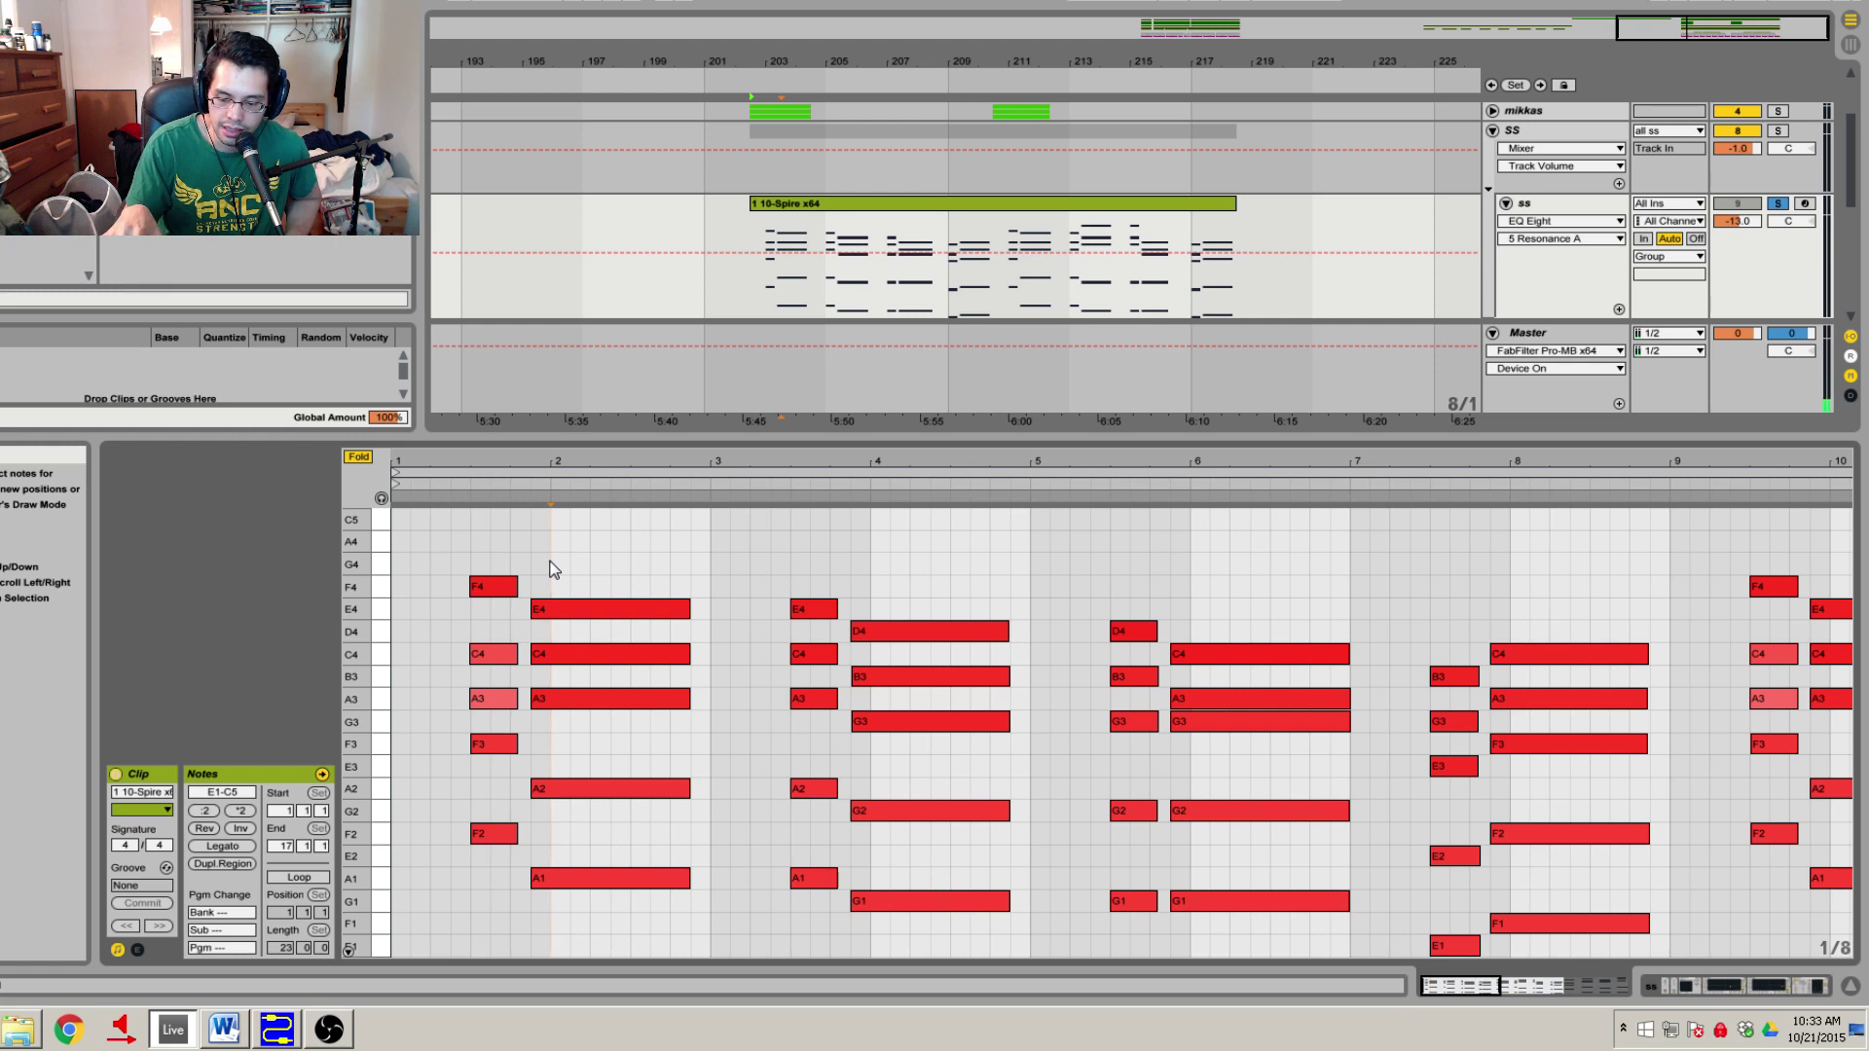
left_click_drag(513, 541, 652, 625)
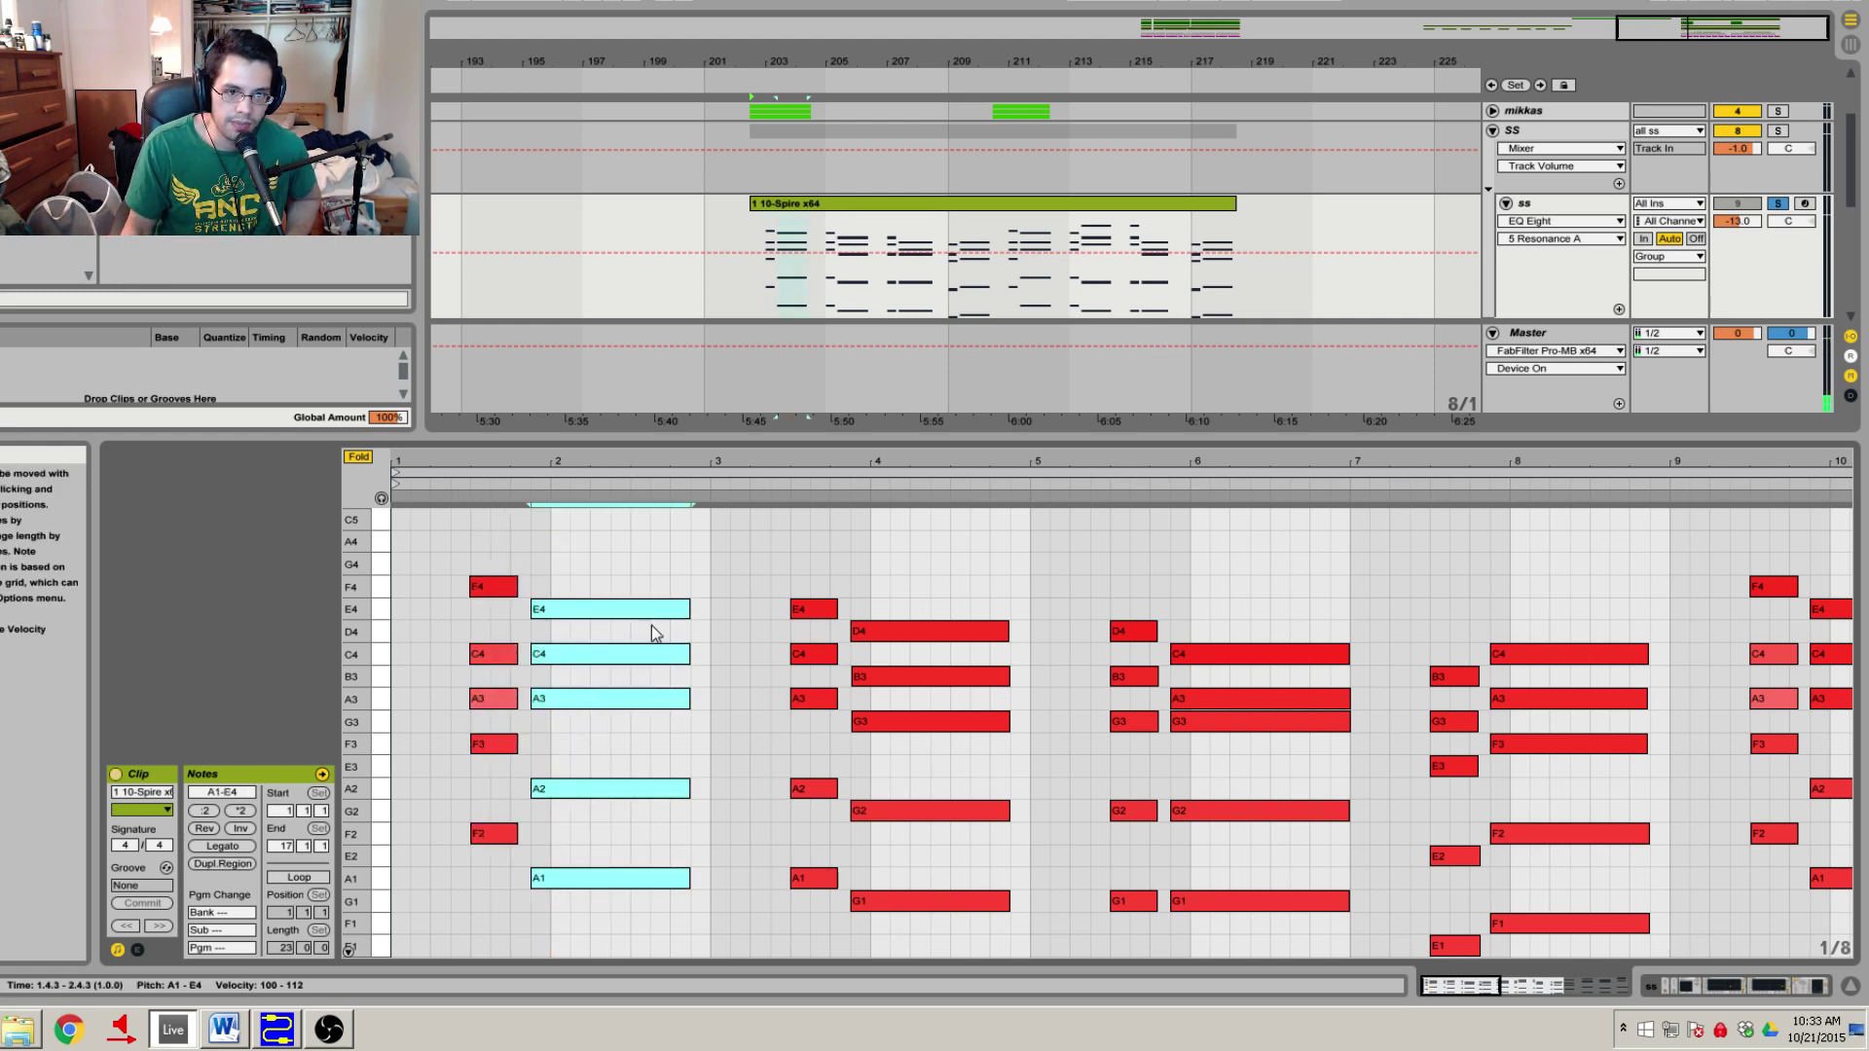
left_click(691, 640)
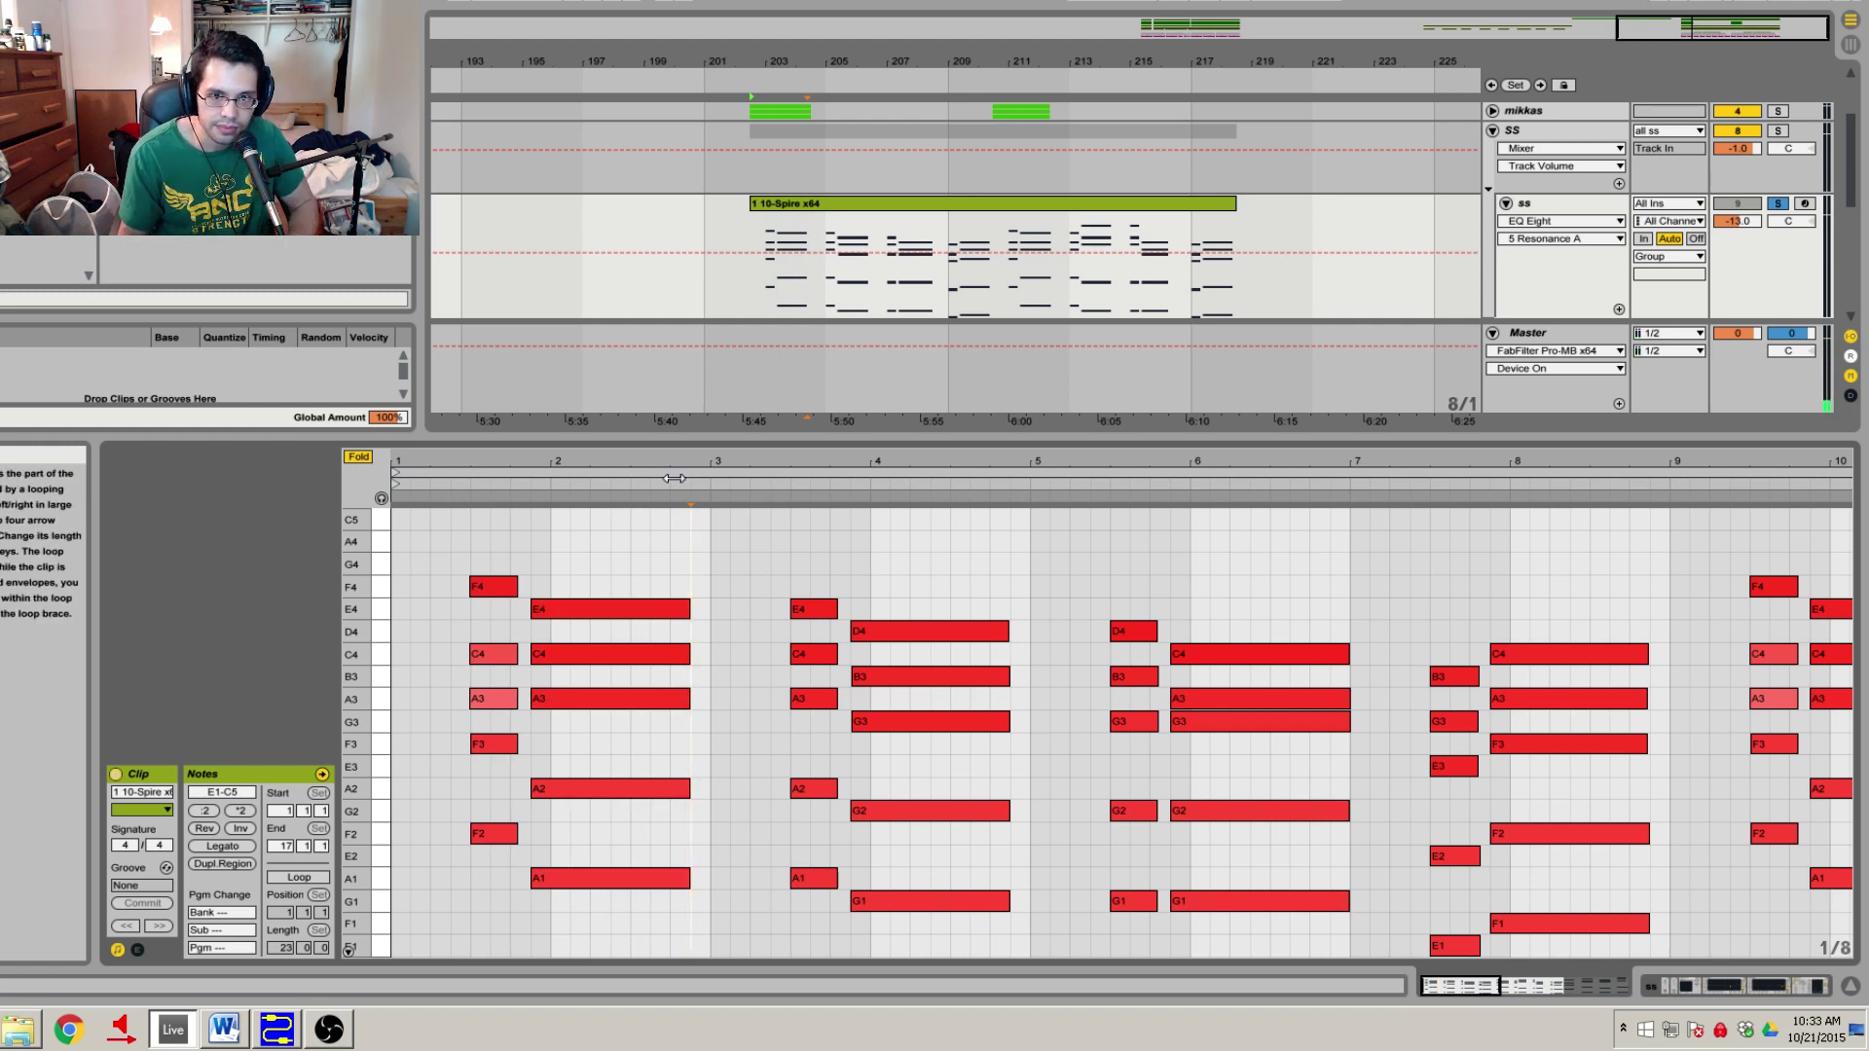
left_click_drag(742, 468, 732, 468)
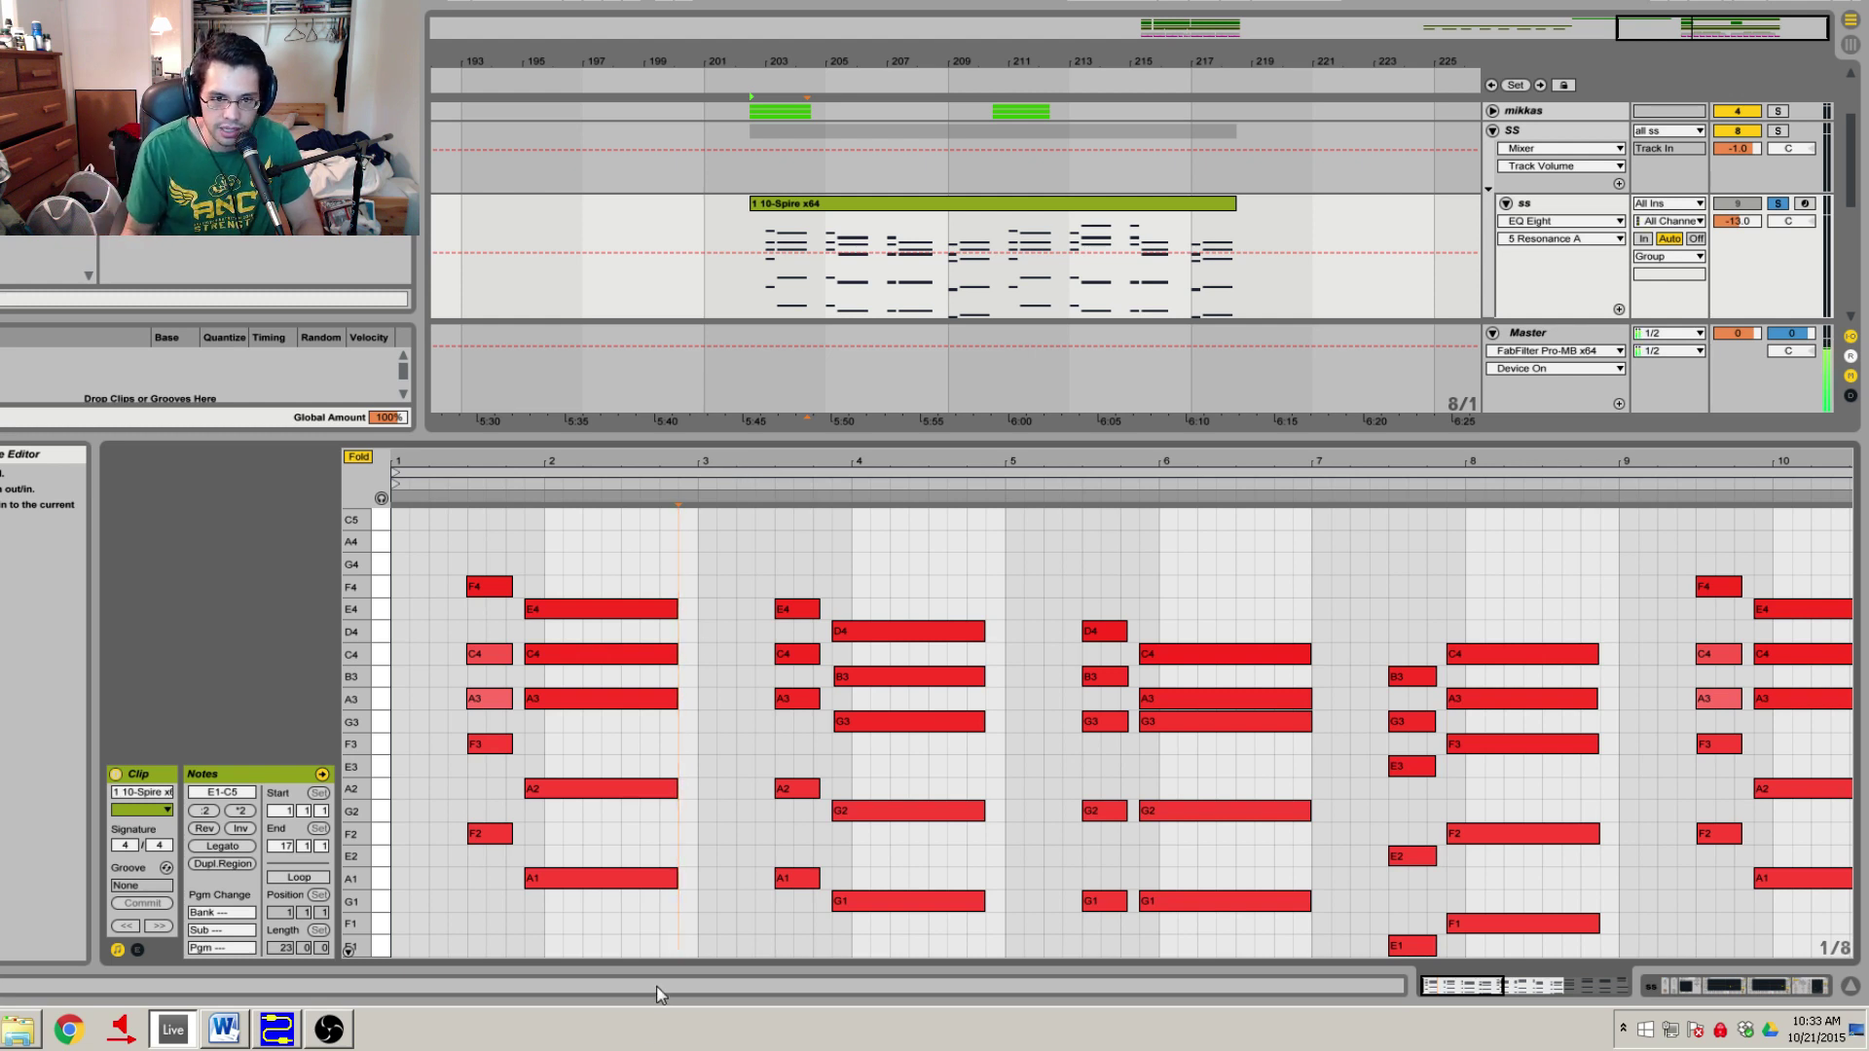
Examine the first chord's F root across its octaves F2, F3 and F4 in the note editor.
left_click(623, 881)
left_click(710, 763)
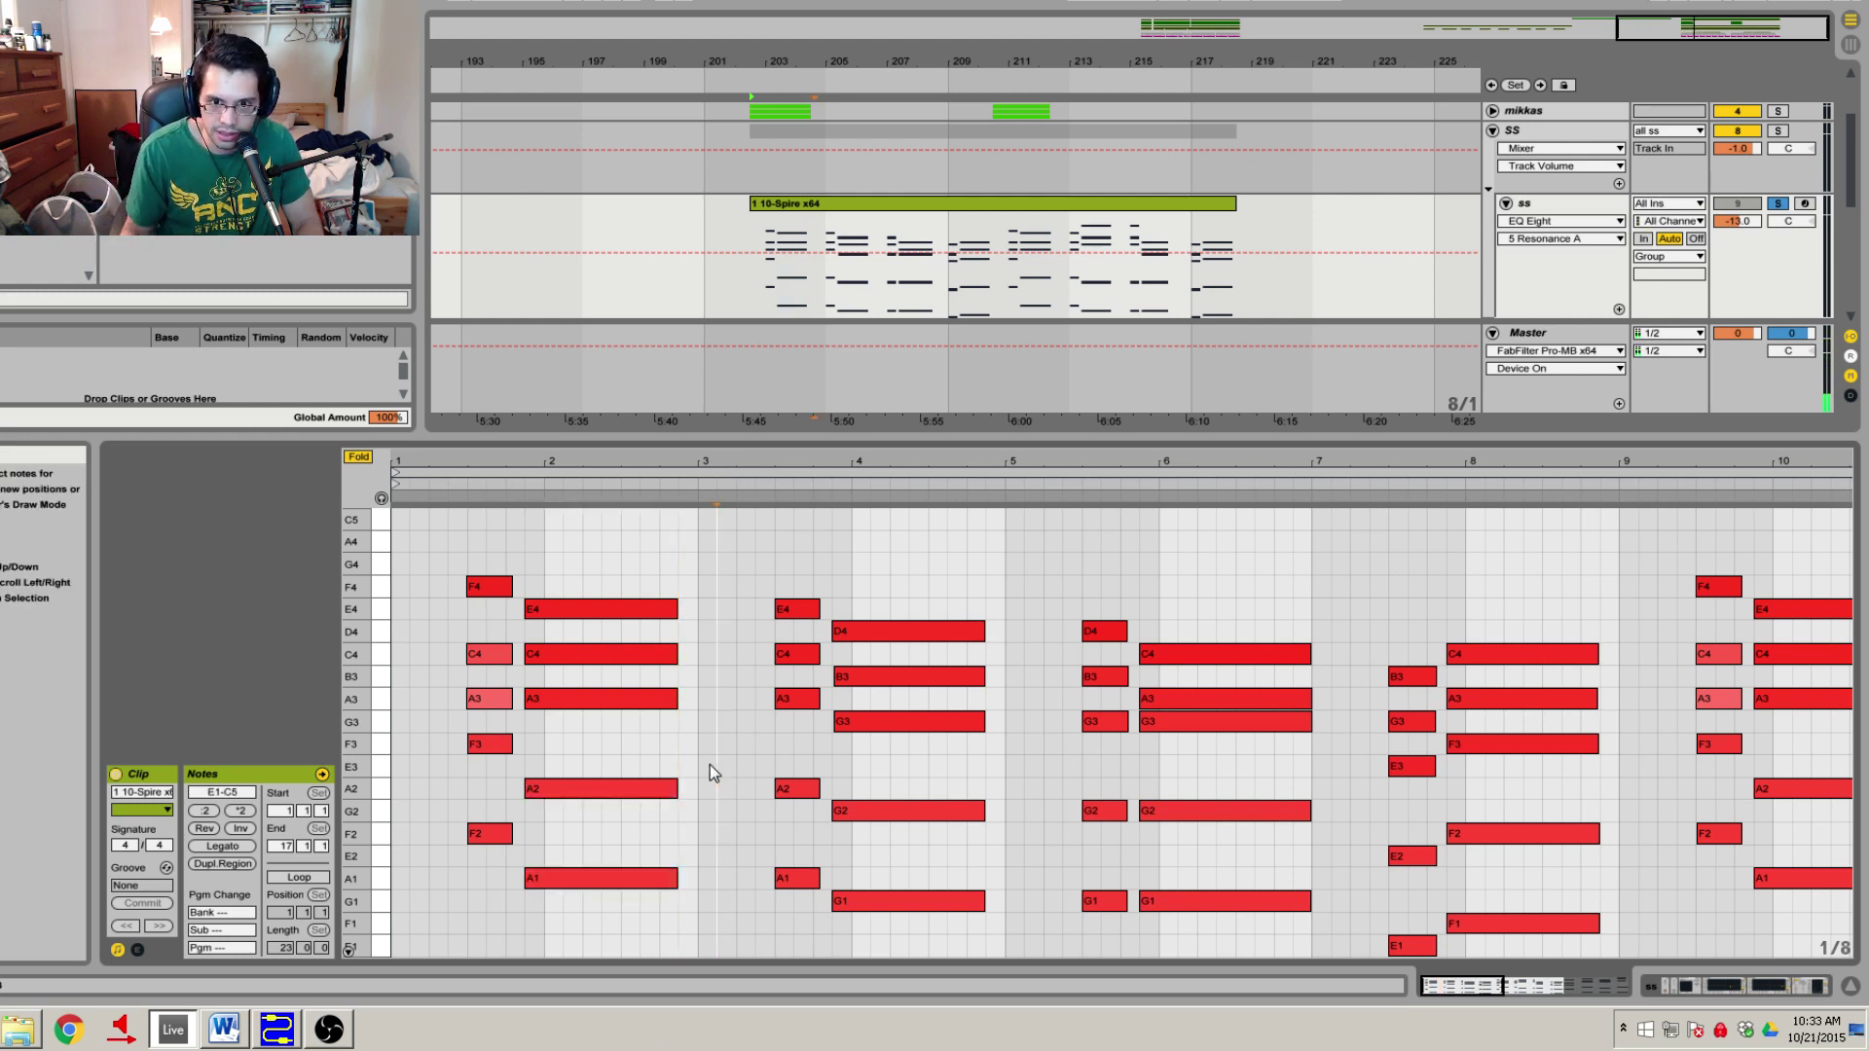
left_click_drag(793, 463, 732, 535)
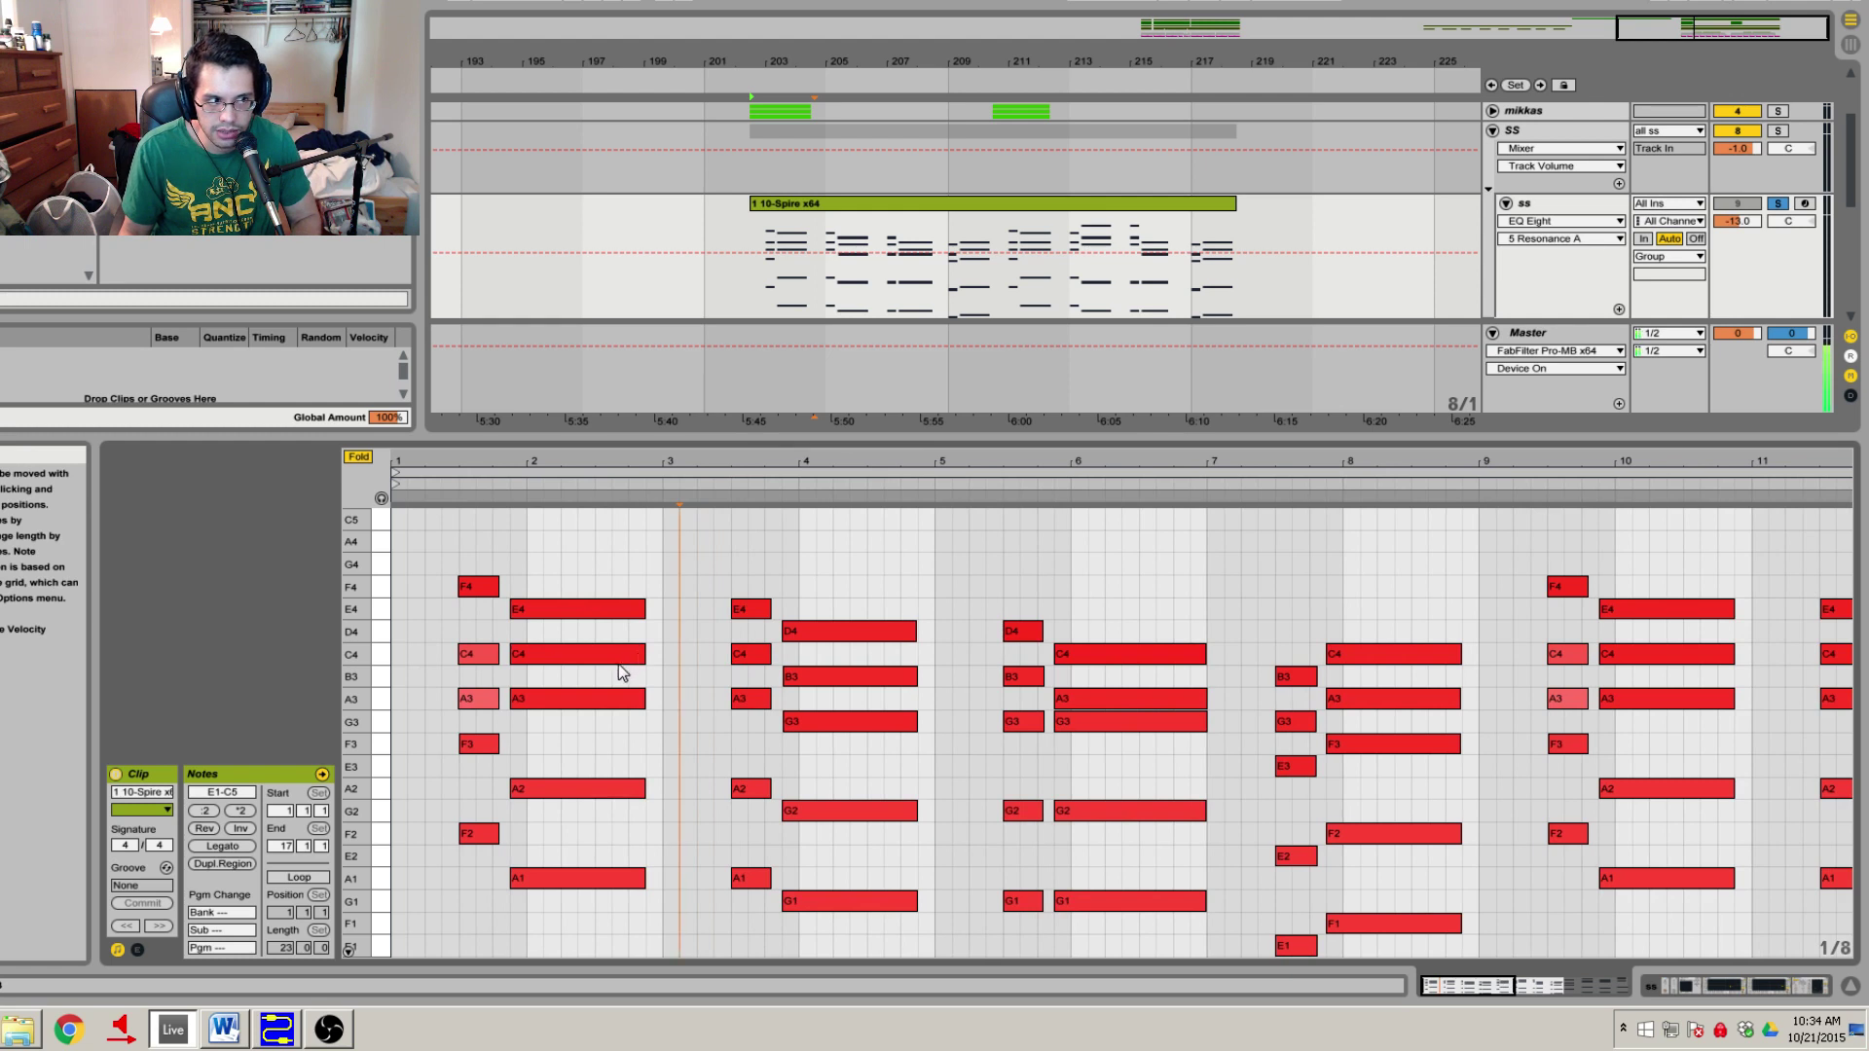
mouse_move(476, 905)
left_mouse_down()
mouse_move(491, 579)
mouse_move(584, 637)
mouse_move(551, 578)
mouse_move(471, 891)
left_mouse_up()
left_click_drag(477, 549, 463, 892)
left_click(475, 906)
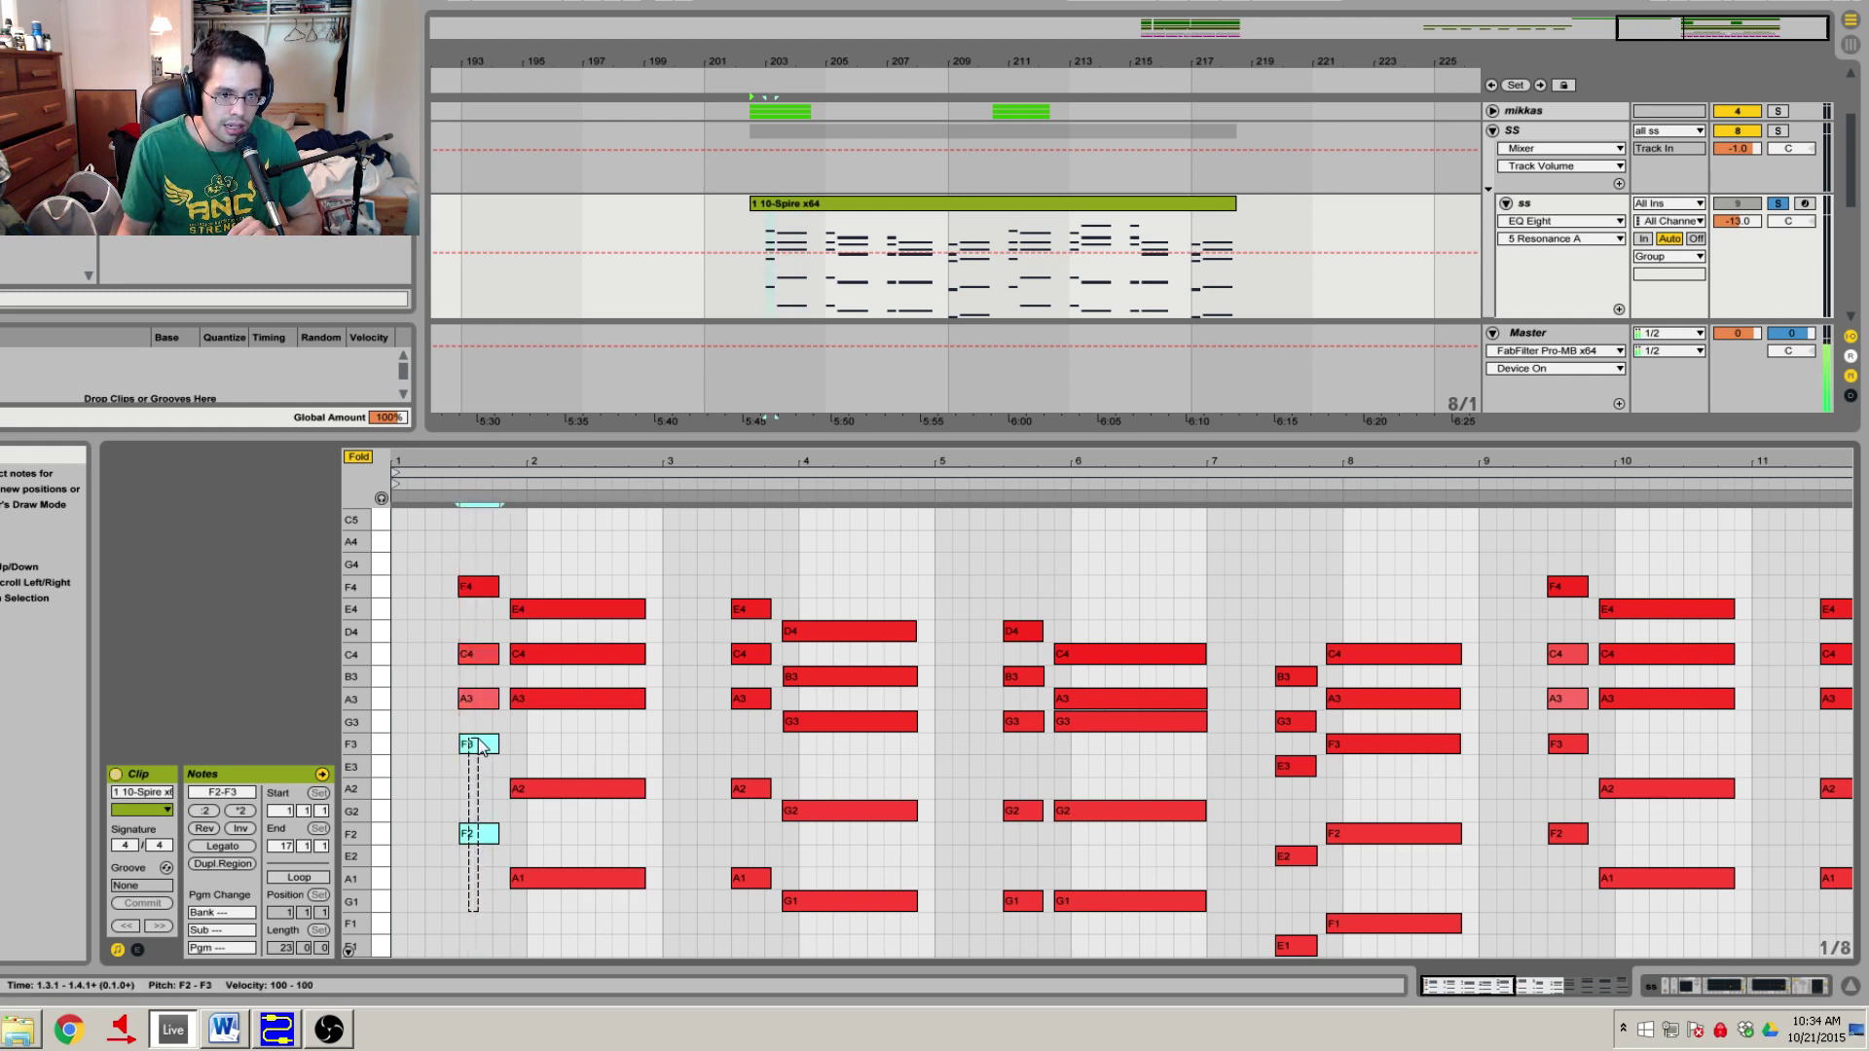
left_click(479, 744)
left_click(477, 586)
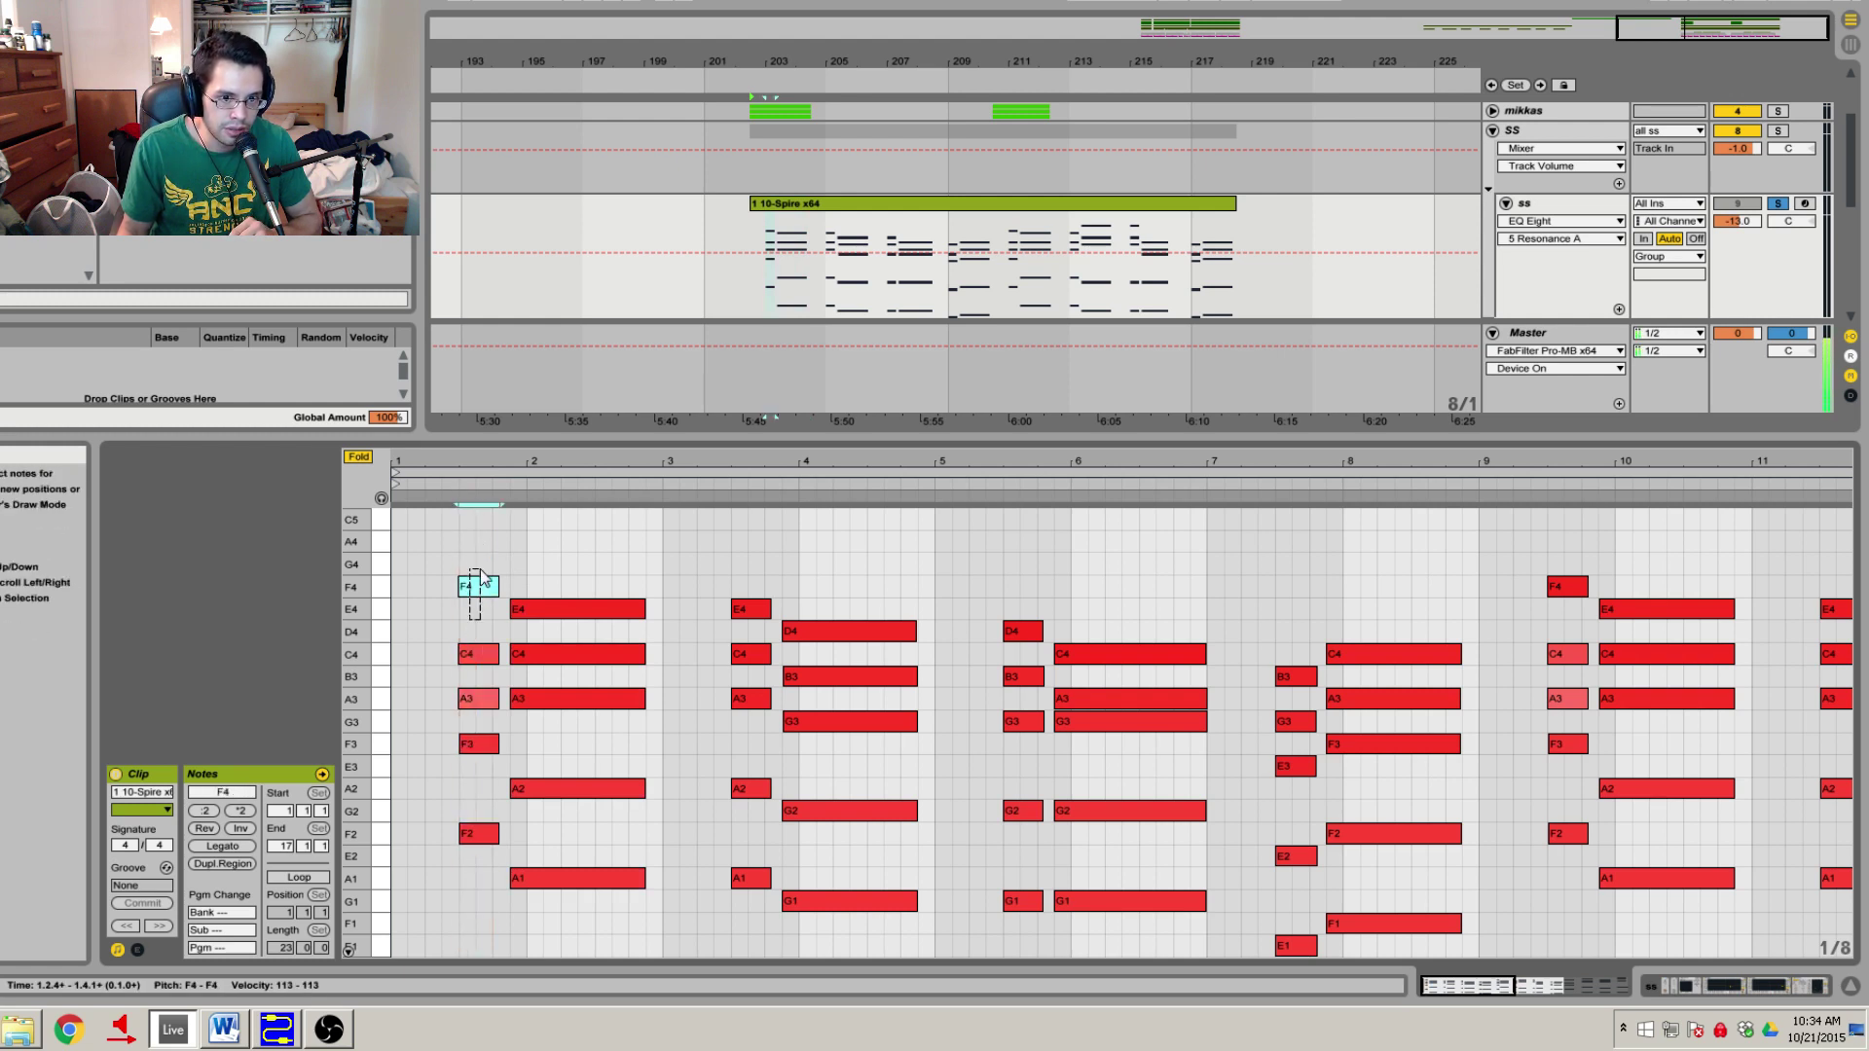
left_click_drag(452, 552, 469, 597)
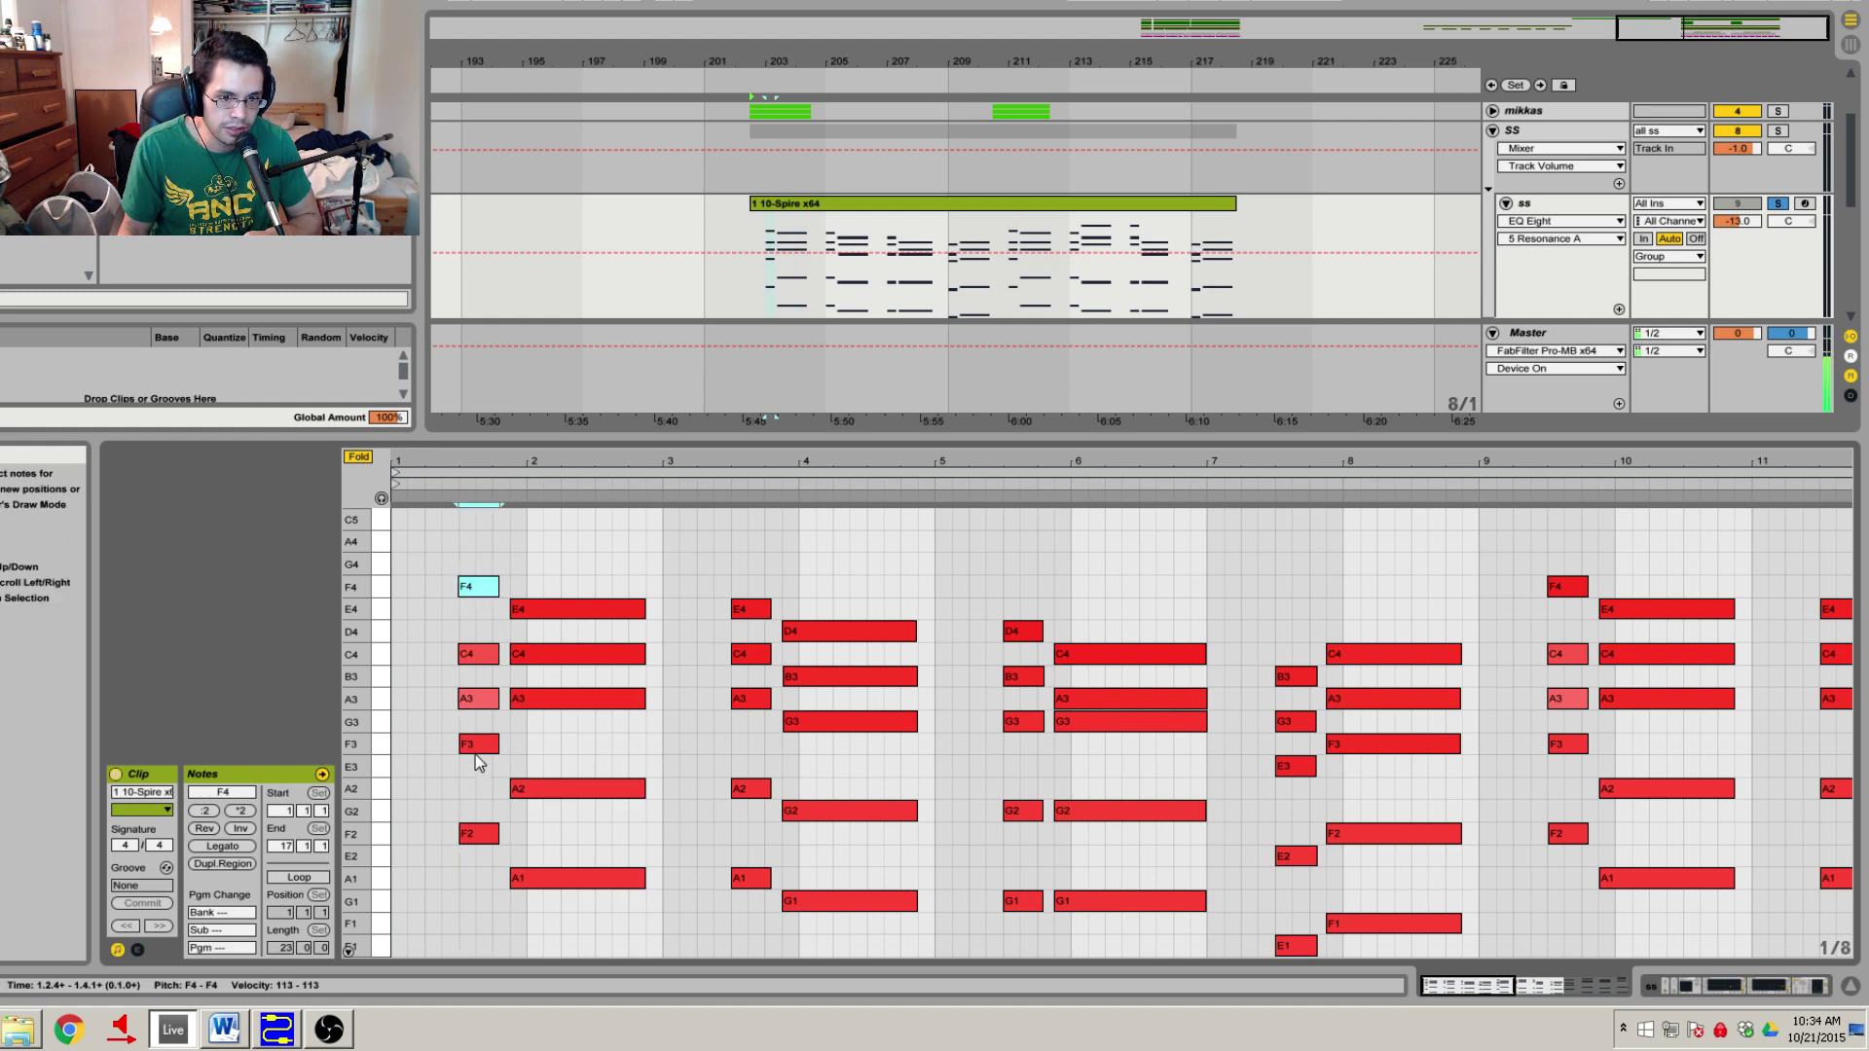
left_click_drag(477, 900, 475, 738)
left_click(474, 798)
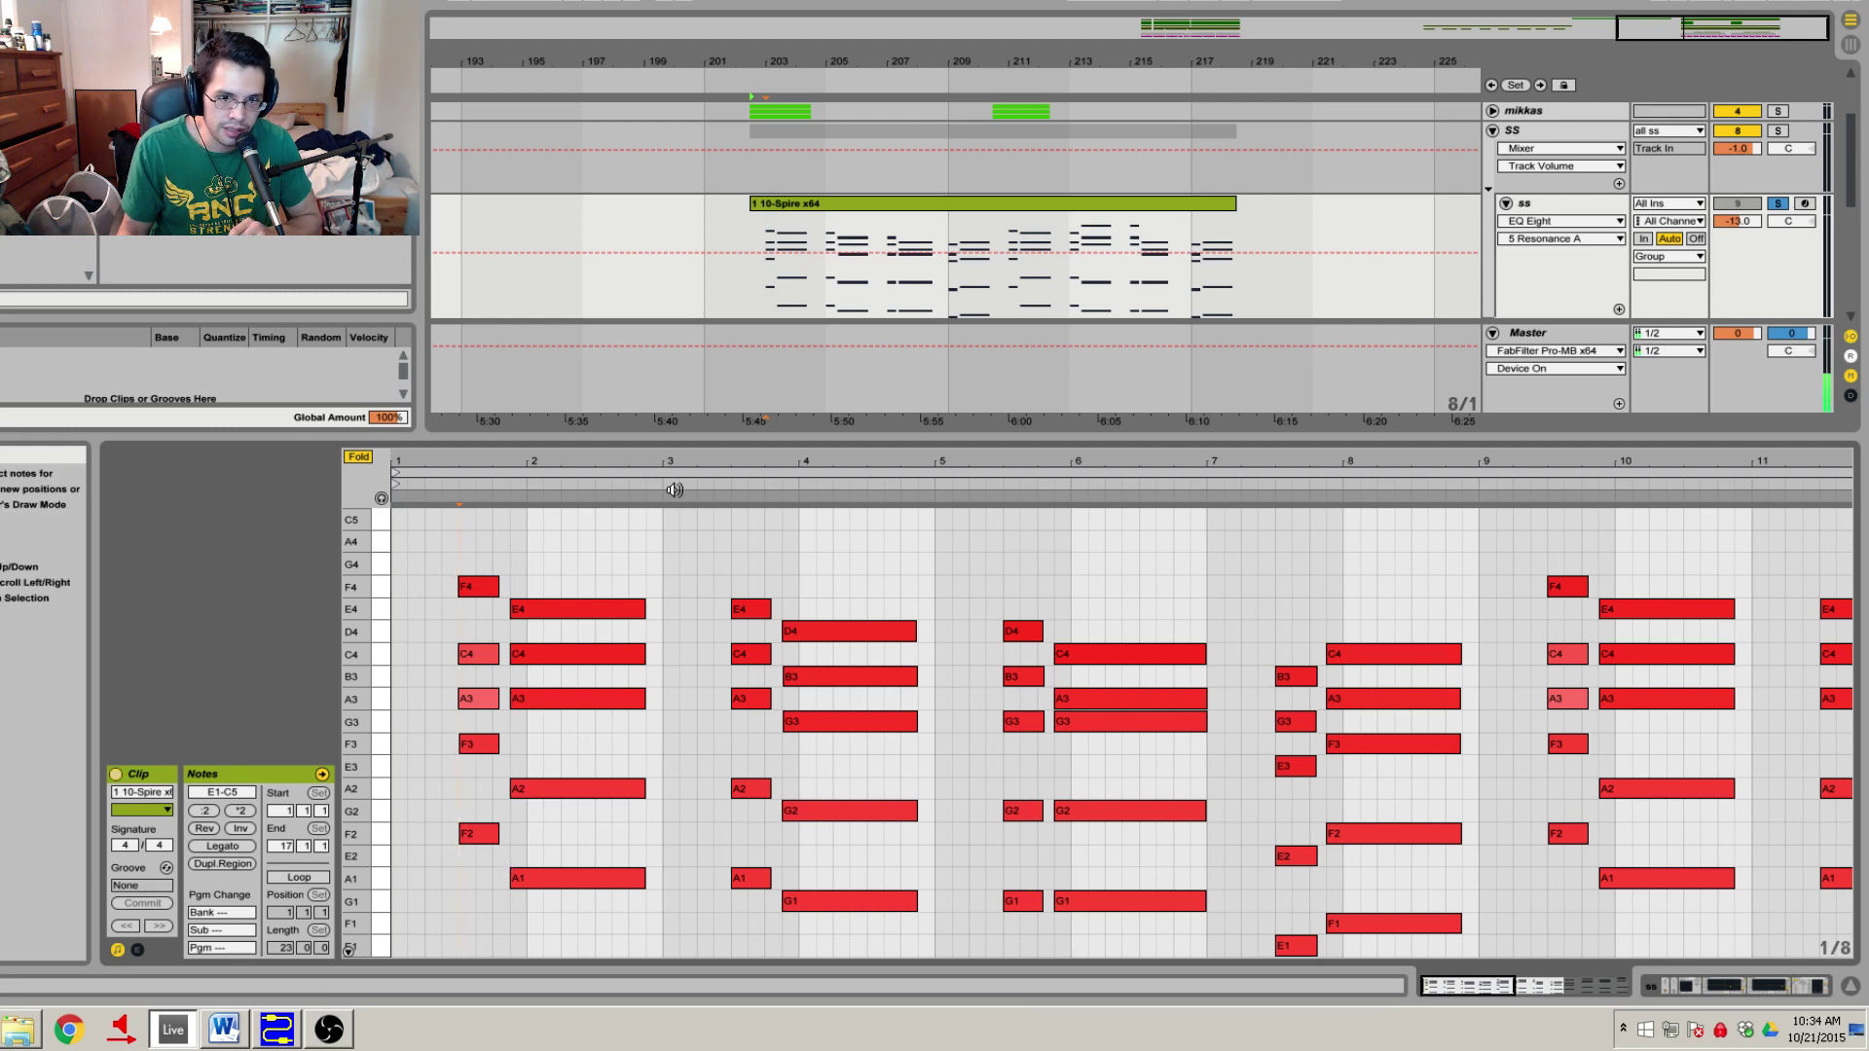
Show the whole 16-bar clip and examine the chord at bar 13 and the following G1 to C4 chord.
key("ctrl+a")
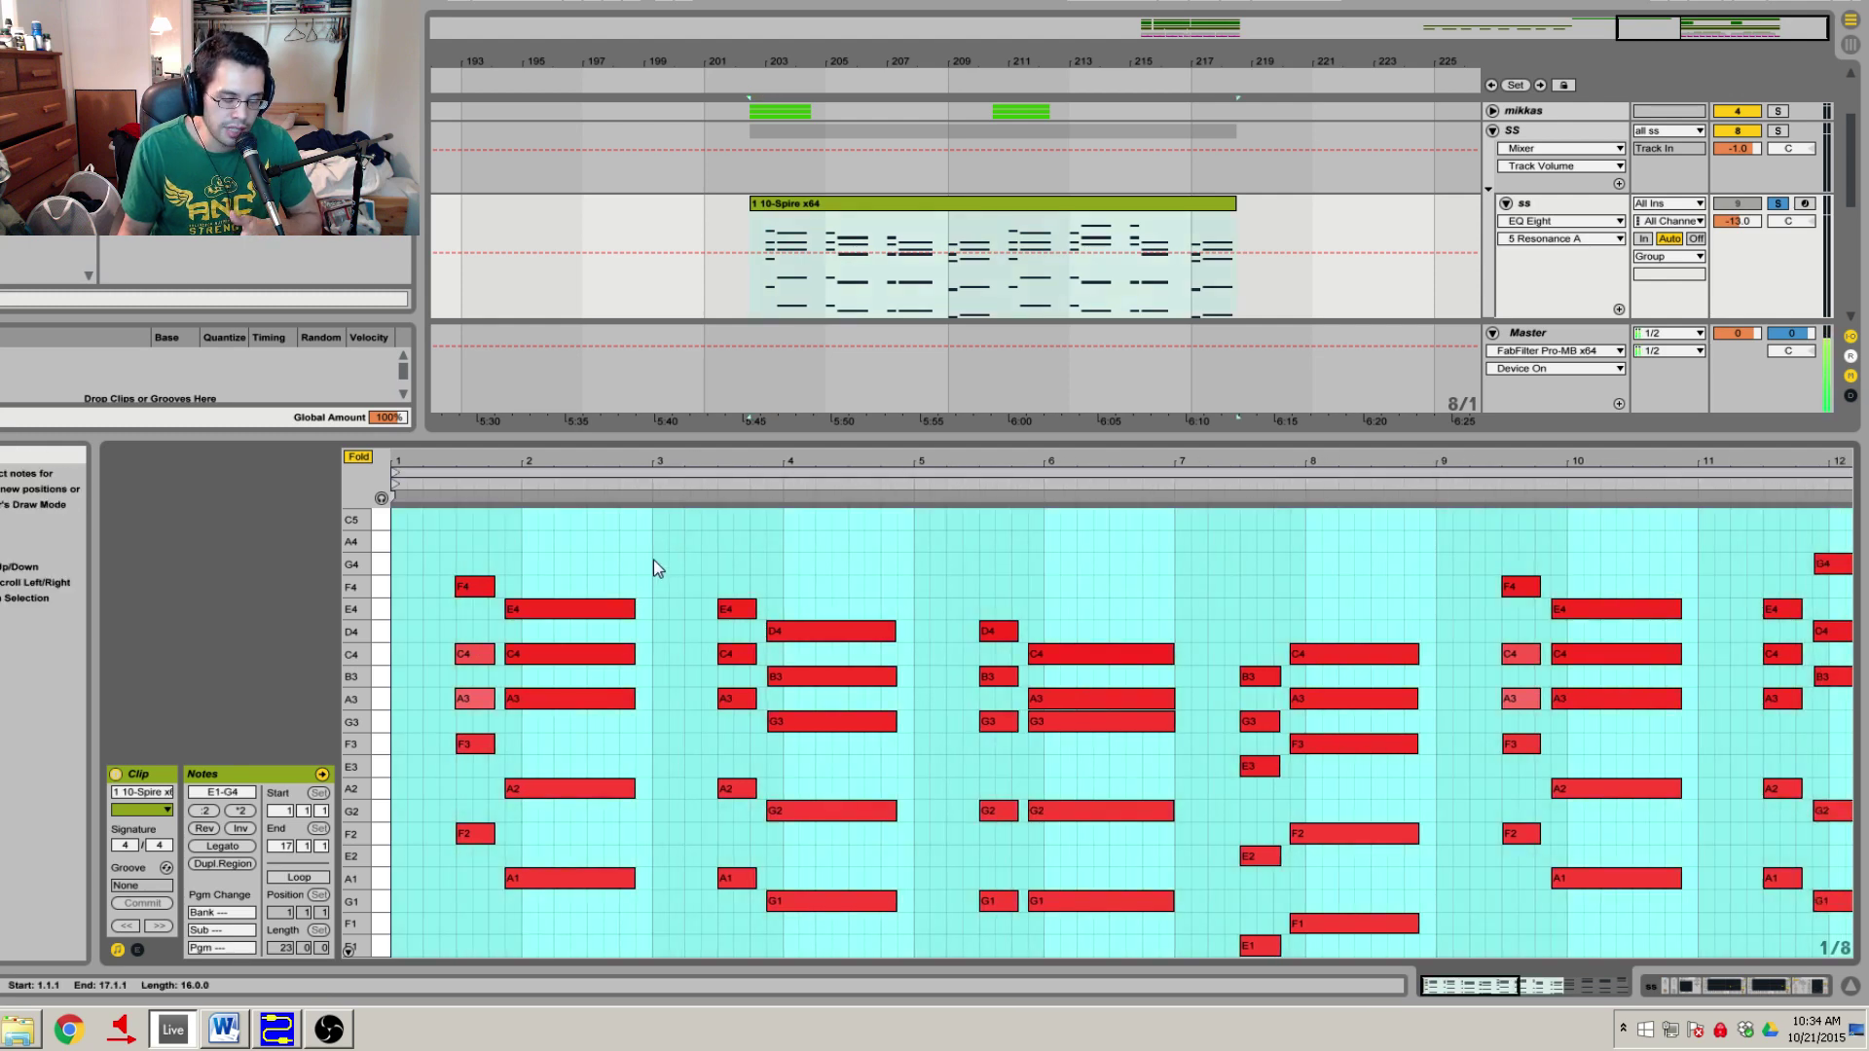
left_click(684, 560)
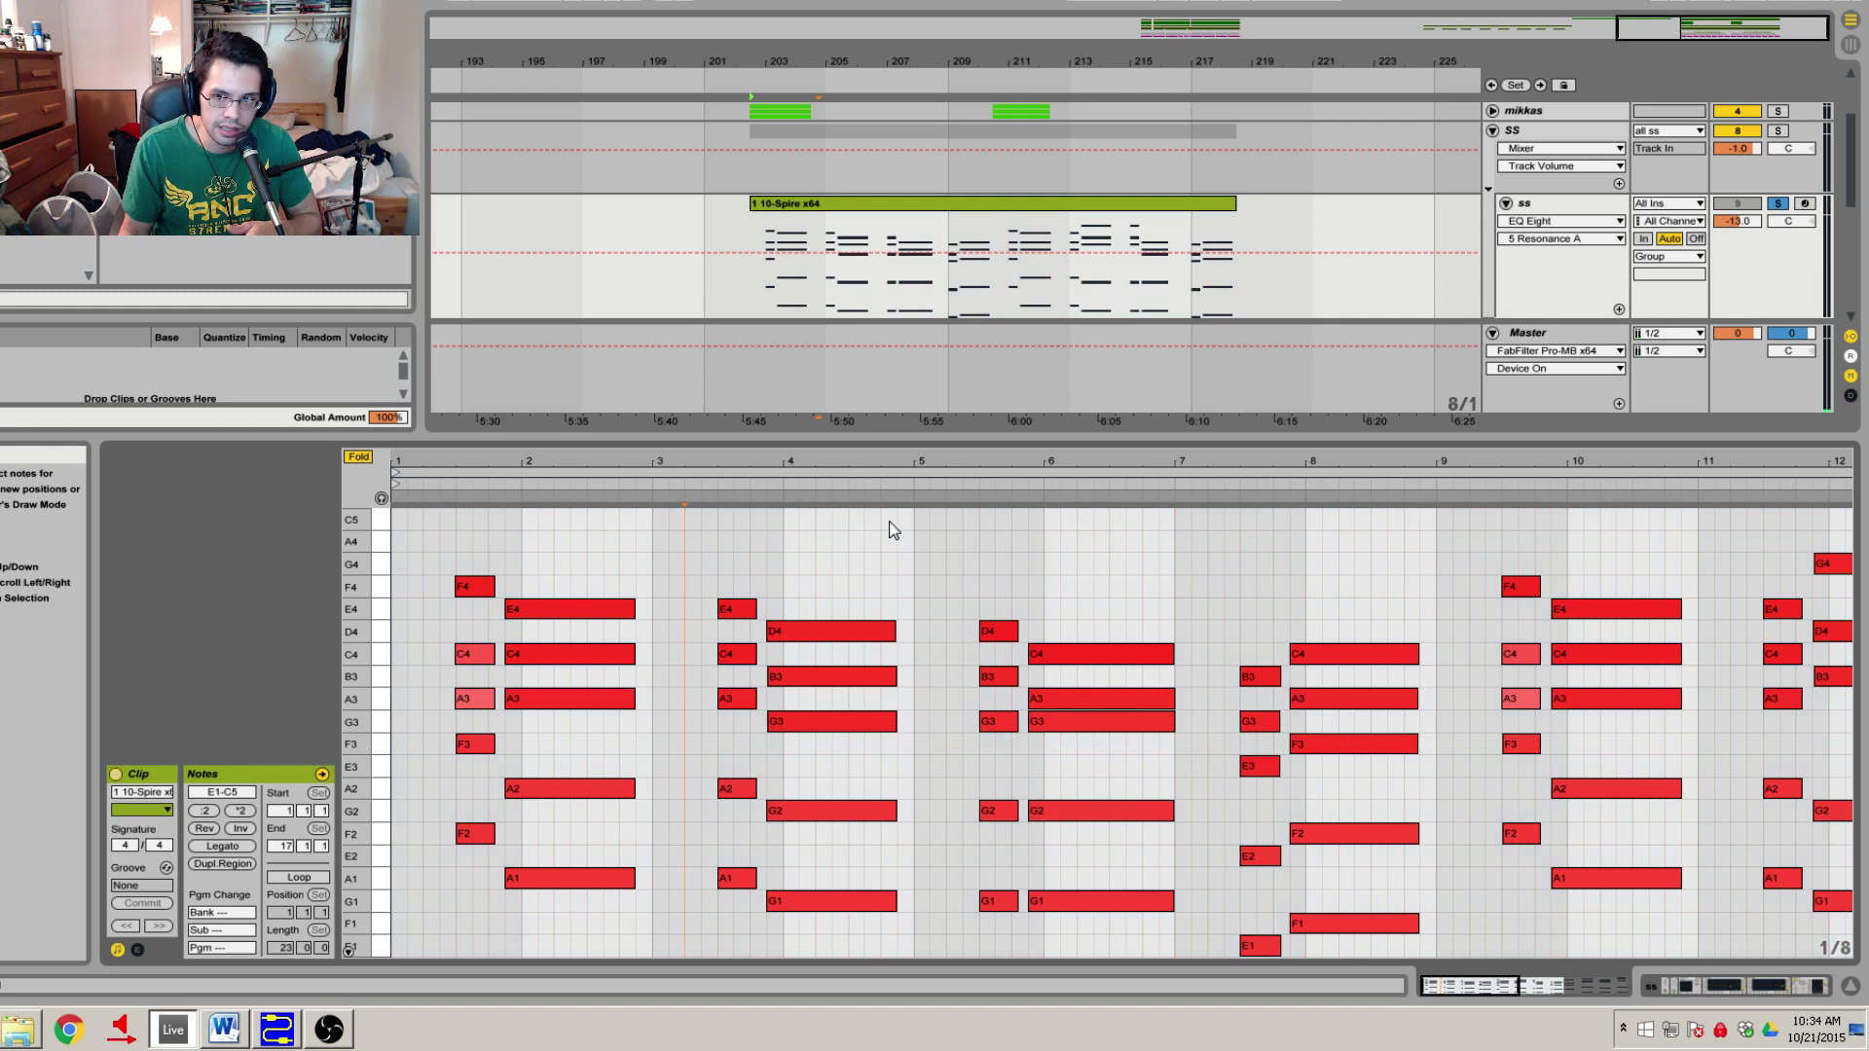
double_click(1043, 464)
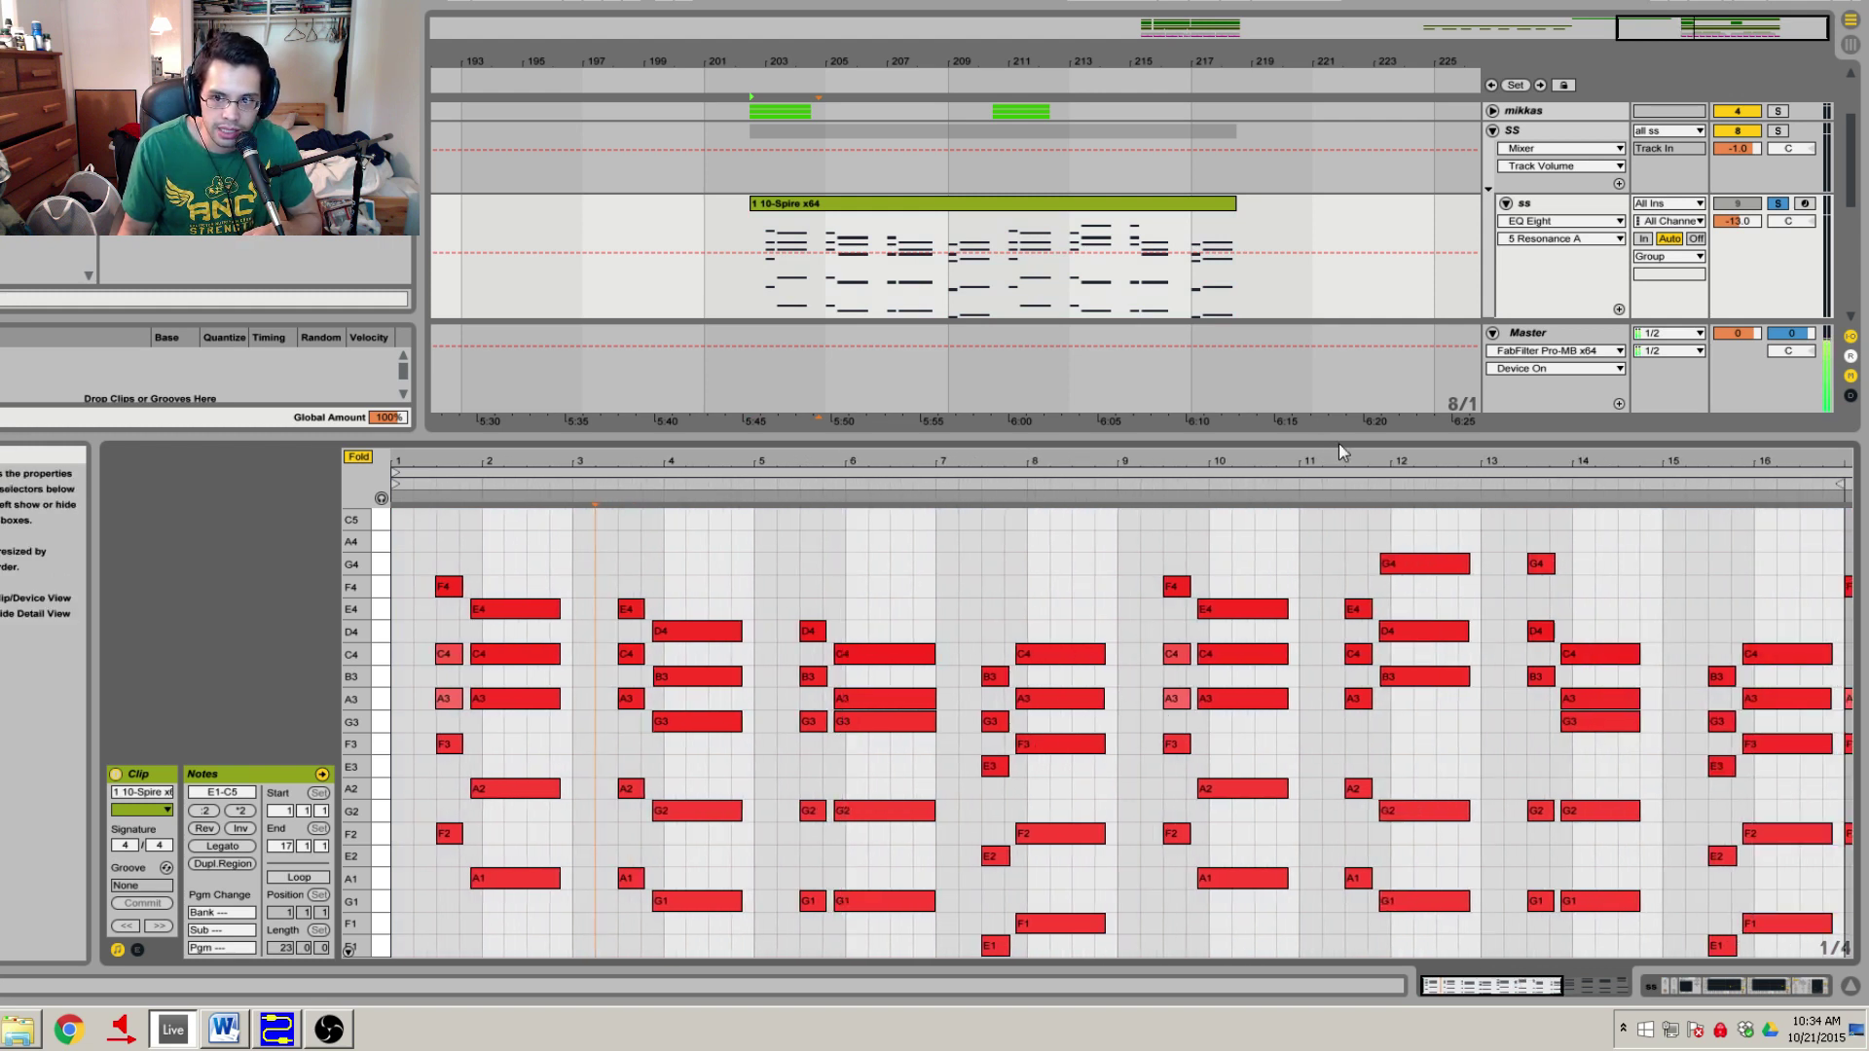
left_click_drag(1542, 942, 1536, 551)
mouse_move(1531, 764)
left_mouse_down()
mouse_move(1609, 937)
mouse_move(1538, 777)
left_mouse_up()
left_click(1457, 769)
left_click(1525, 937)
left_click_drag(1580, 918, 1585, 635)
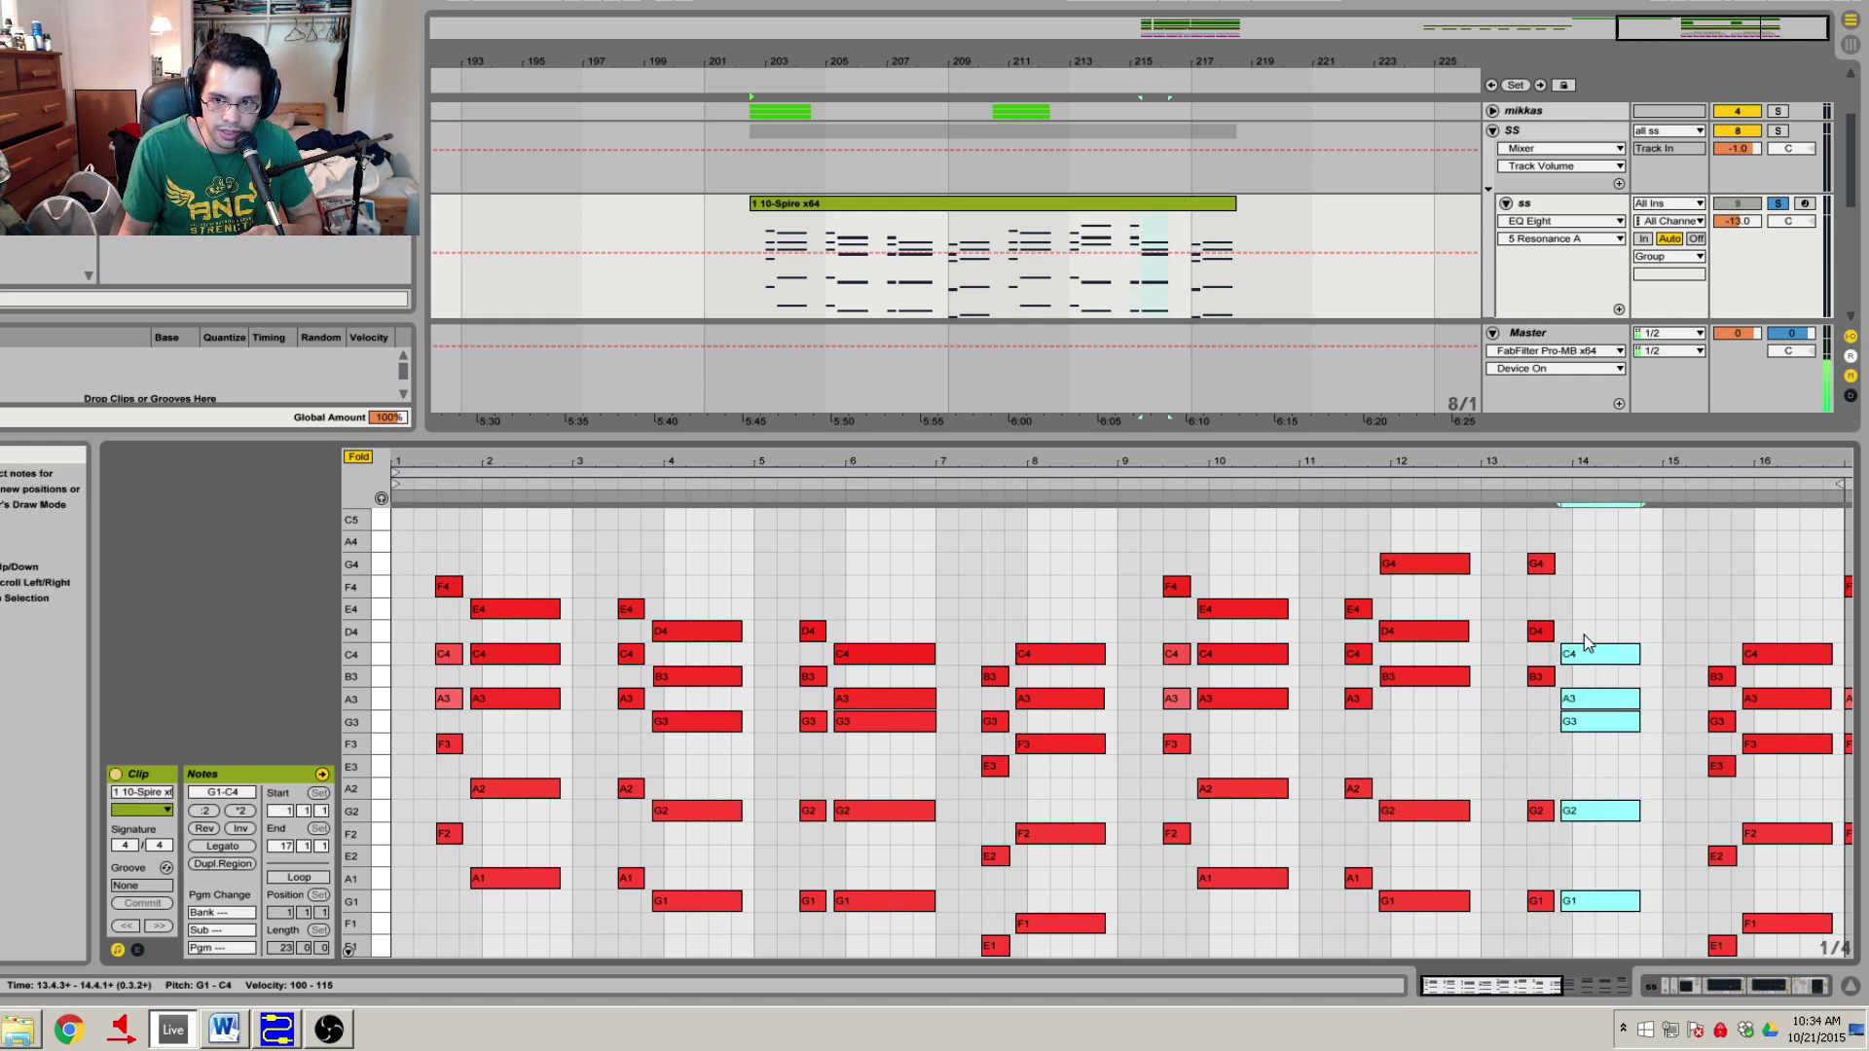
left_click_drag(1592, 931, 1591, 624)
left_click(1528, 698)
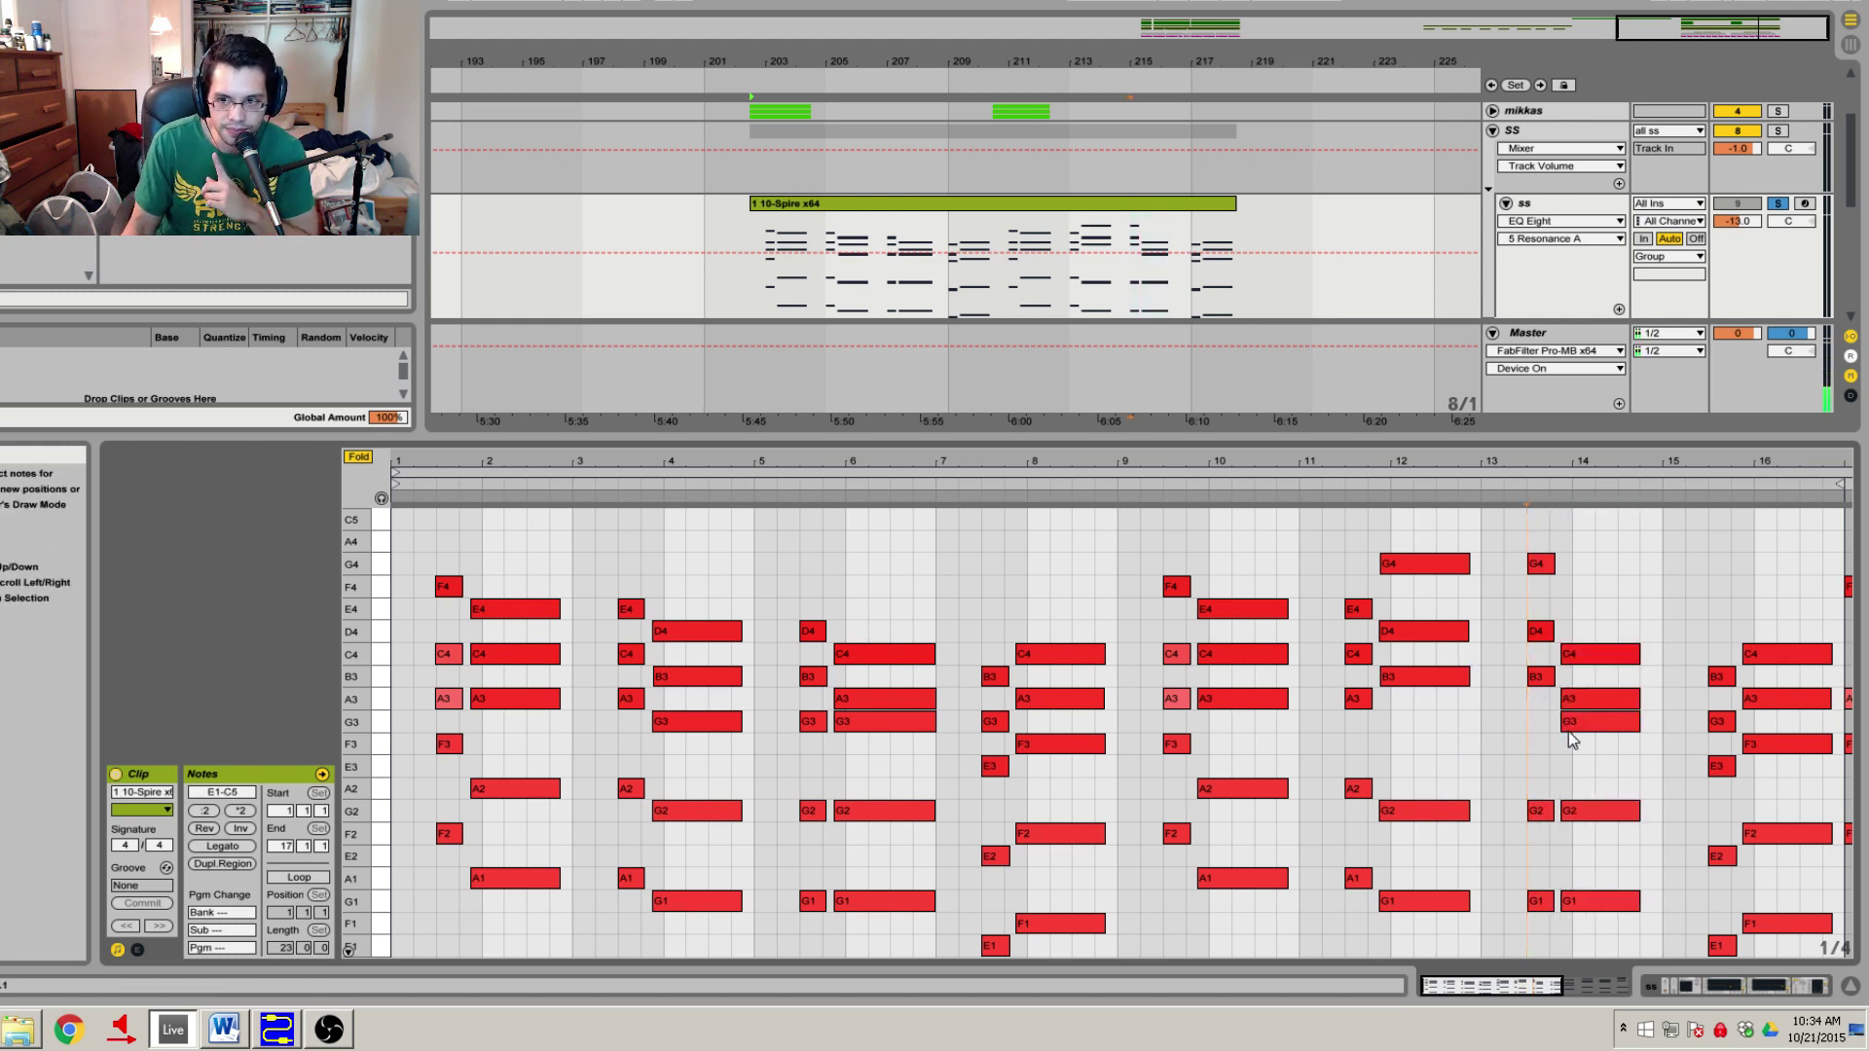
Check the bar 14 chord's G3, A3 and C4 notes against Word's A minor triad list, then review both neighbouring chords in Live.
left_click_drag(1597, 762, 1600, 638)
left_click(1534, 743)
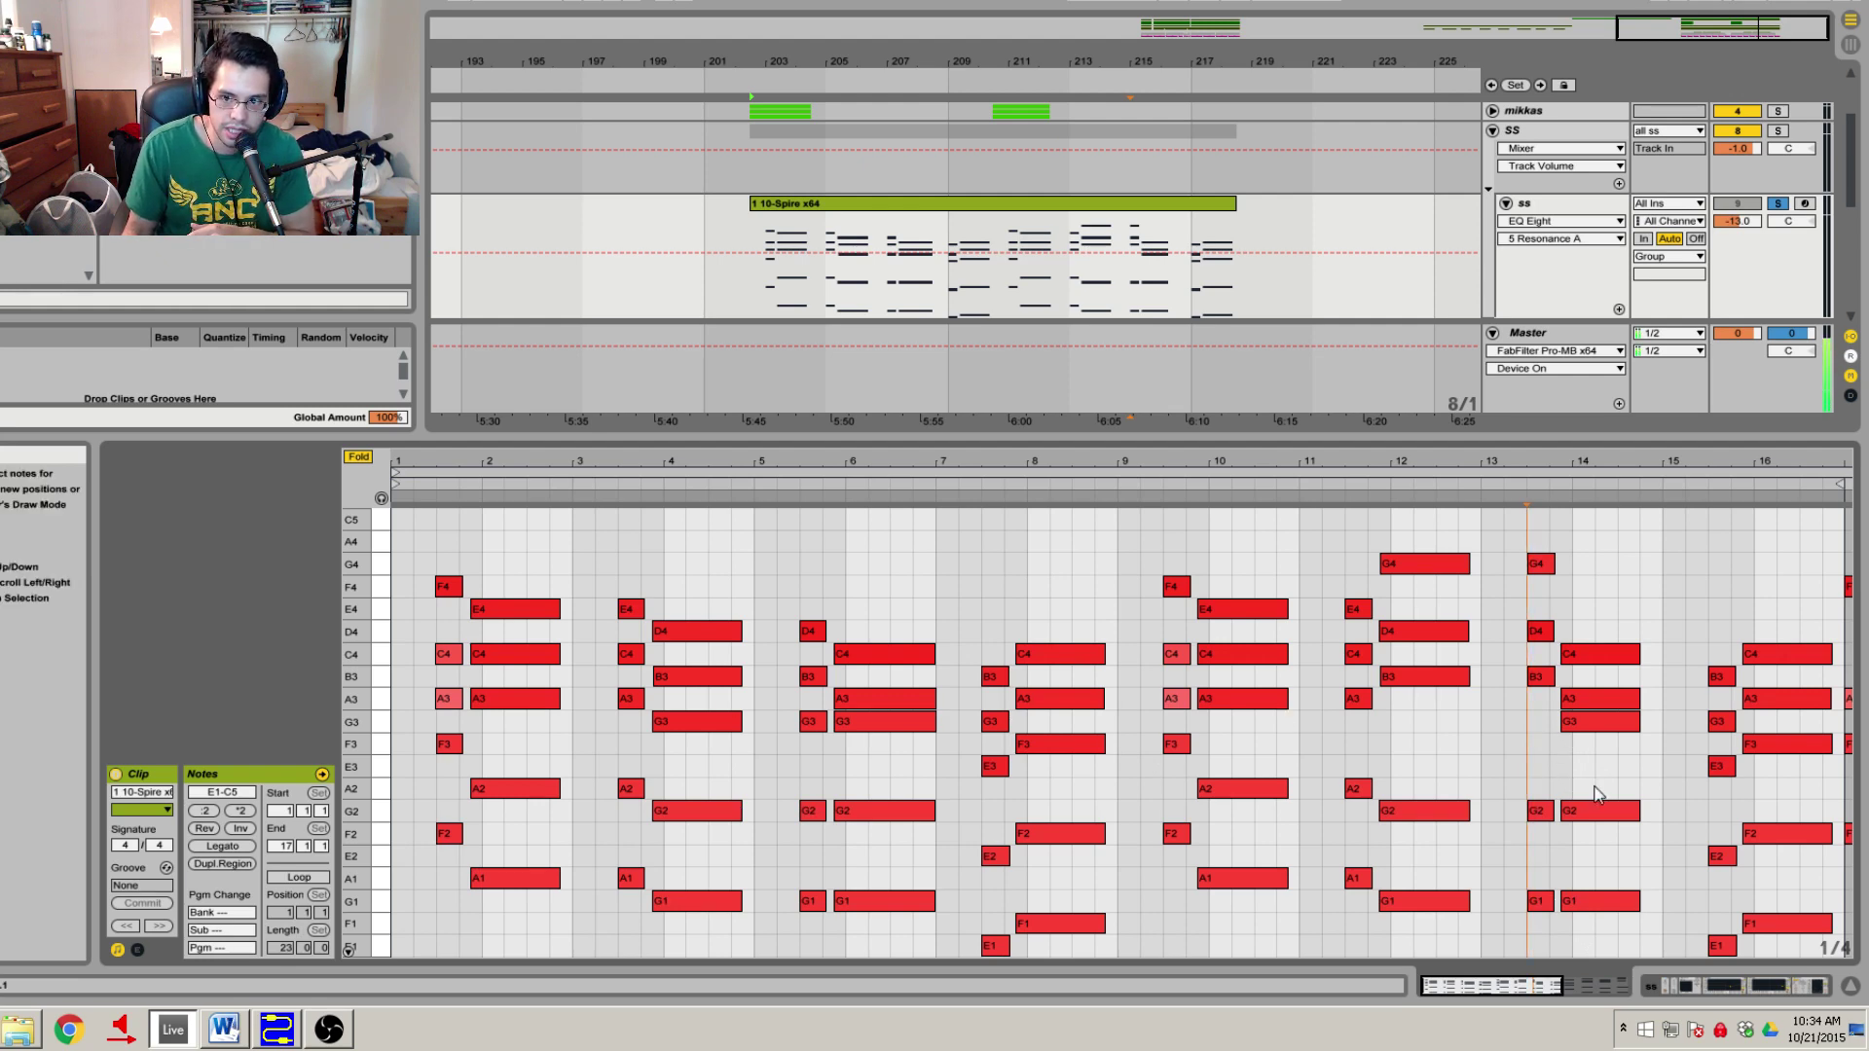
left_click_drag(1558, 744, 1616, 613)
key("alt+Tab")
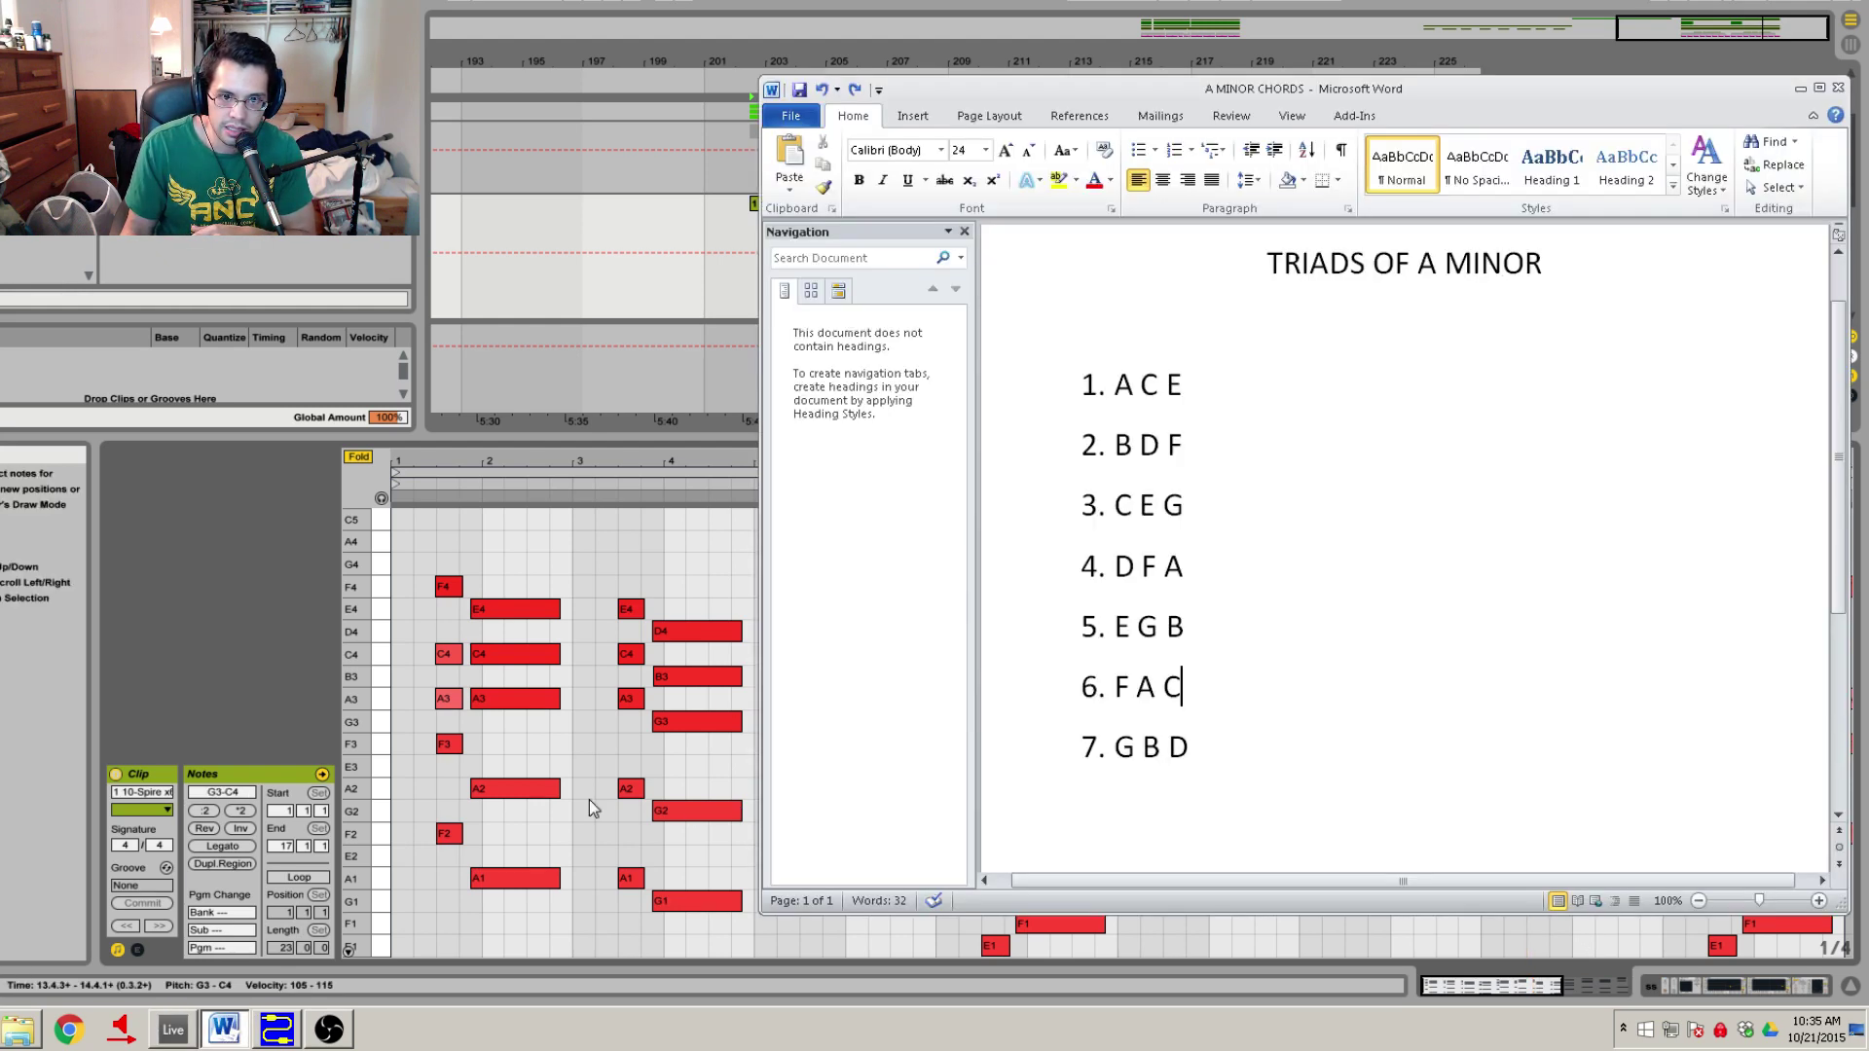
left_click_drag(1210, 750, 1125, 407)
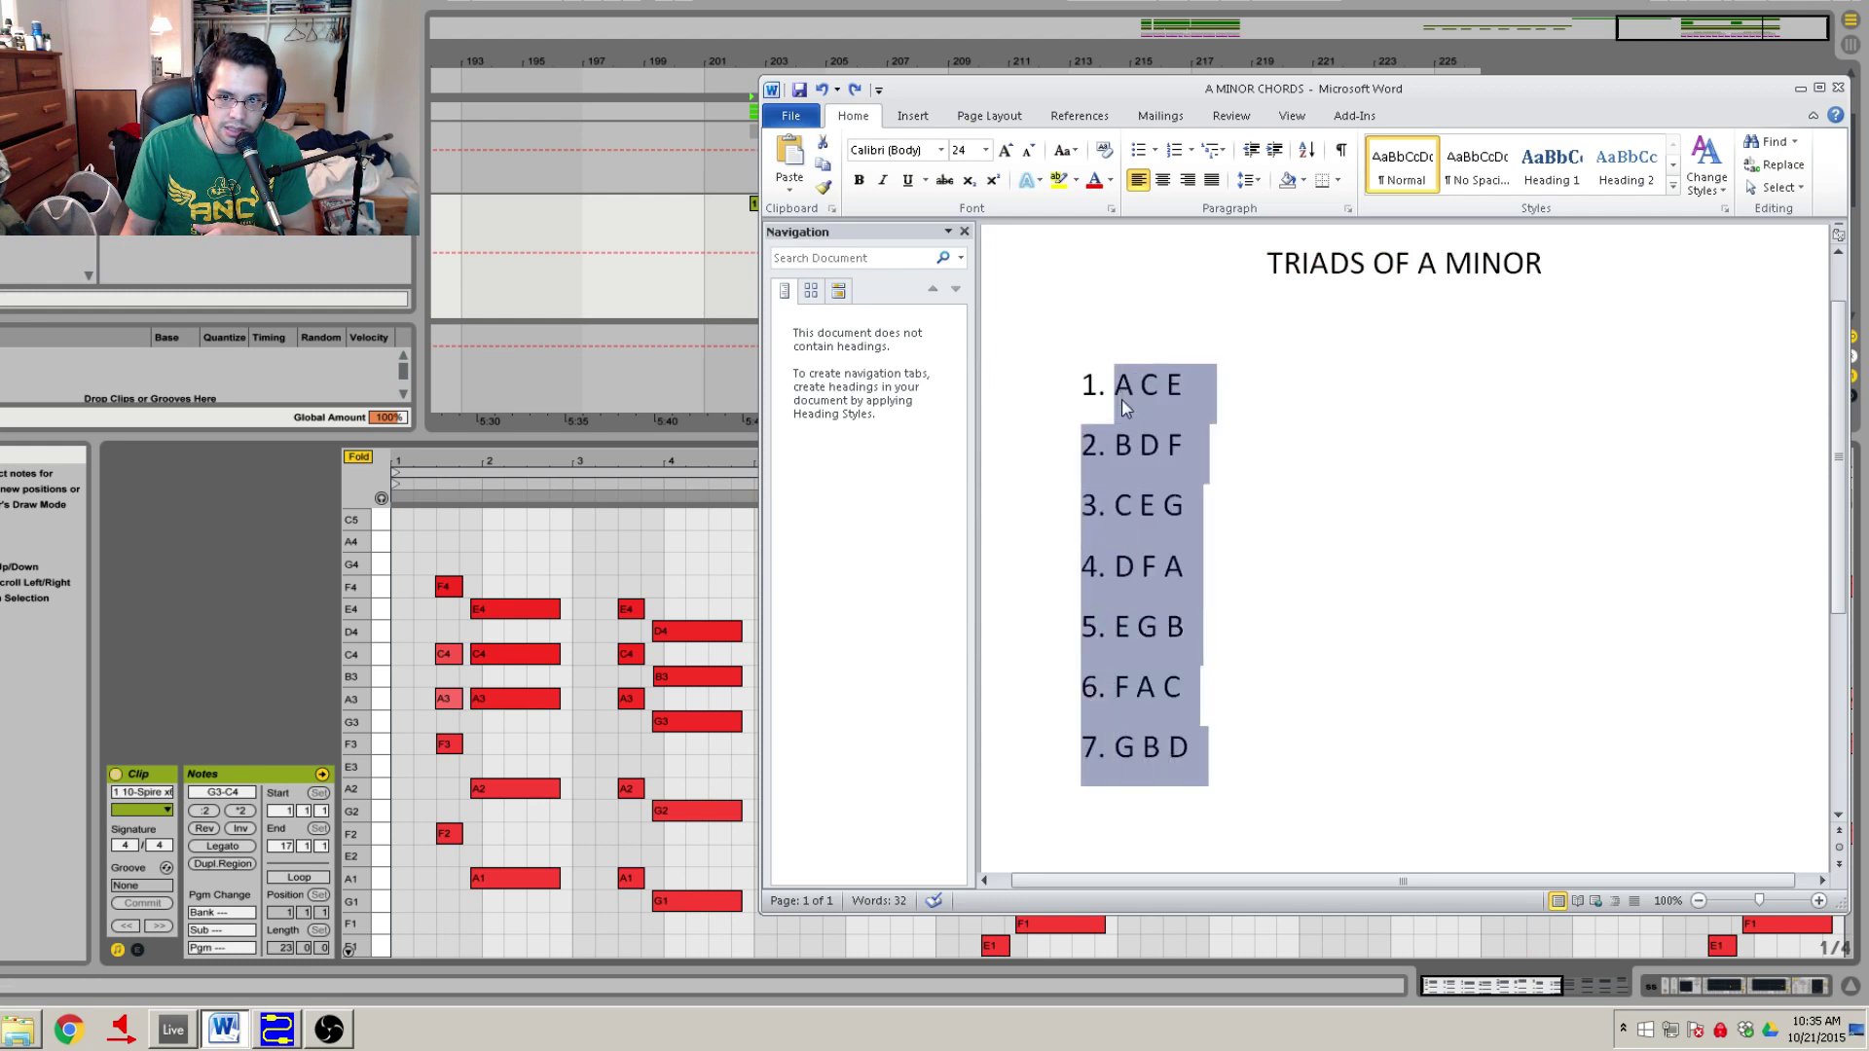
left_click(1226, 689)
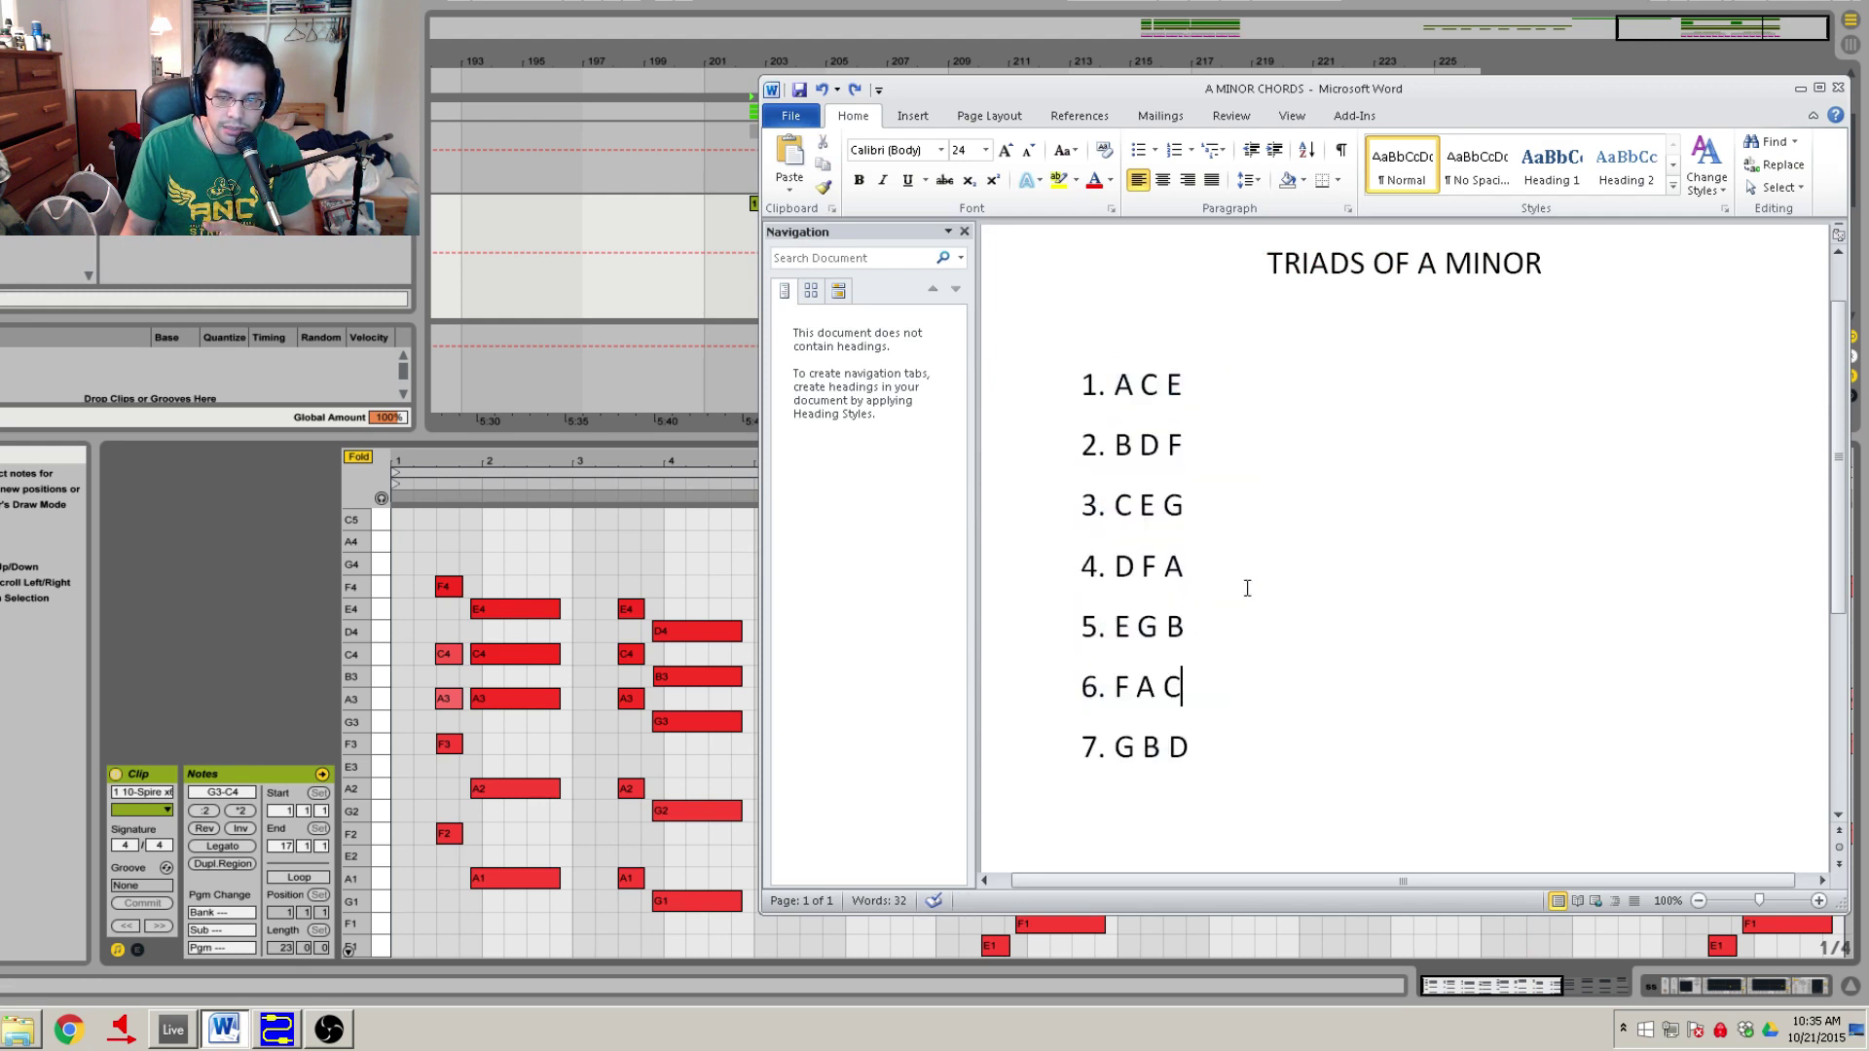
left_click(1800, 87)
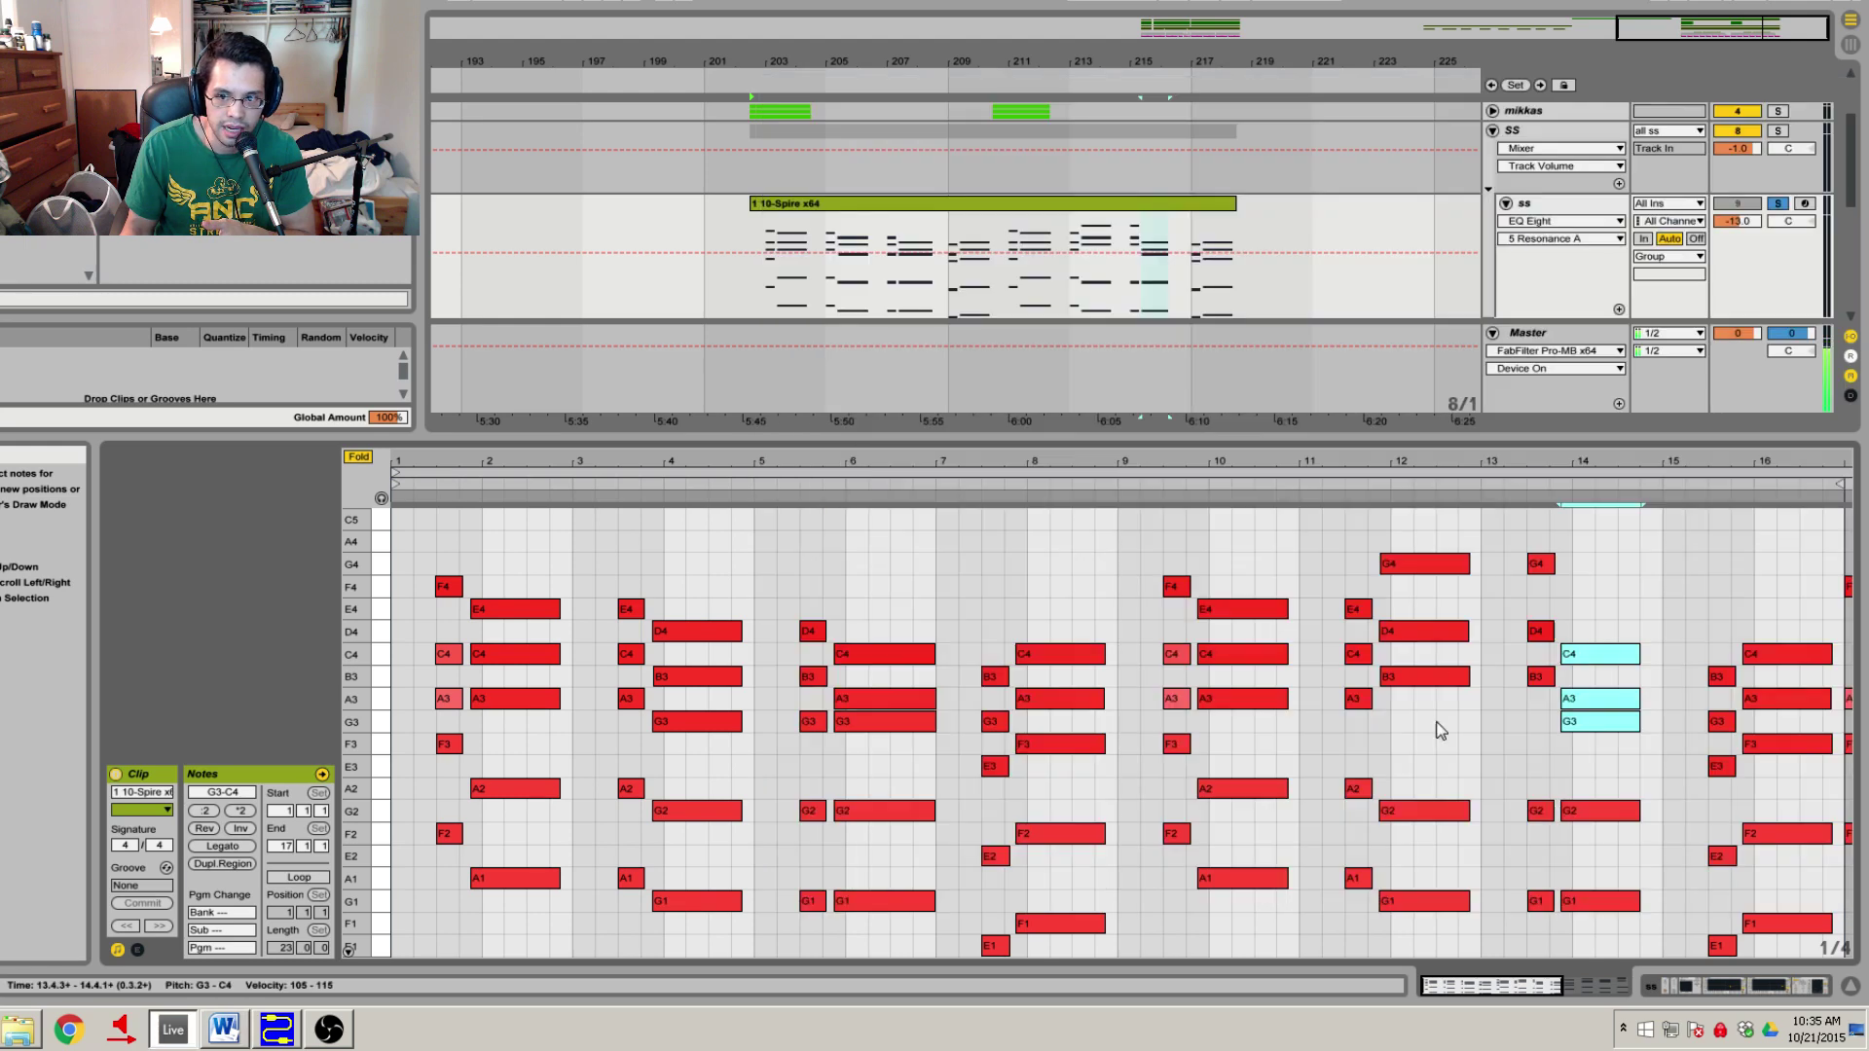
left_click_drag(1586, 918, 1539, 541)
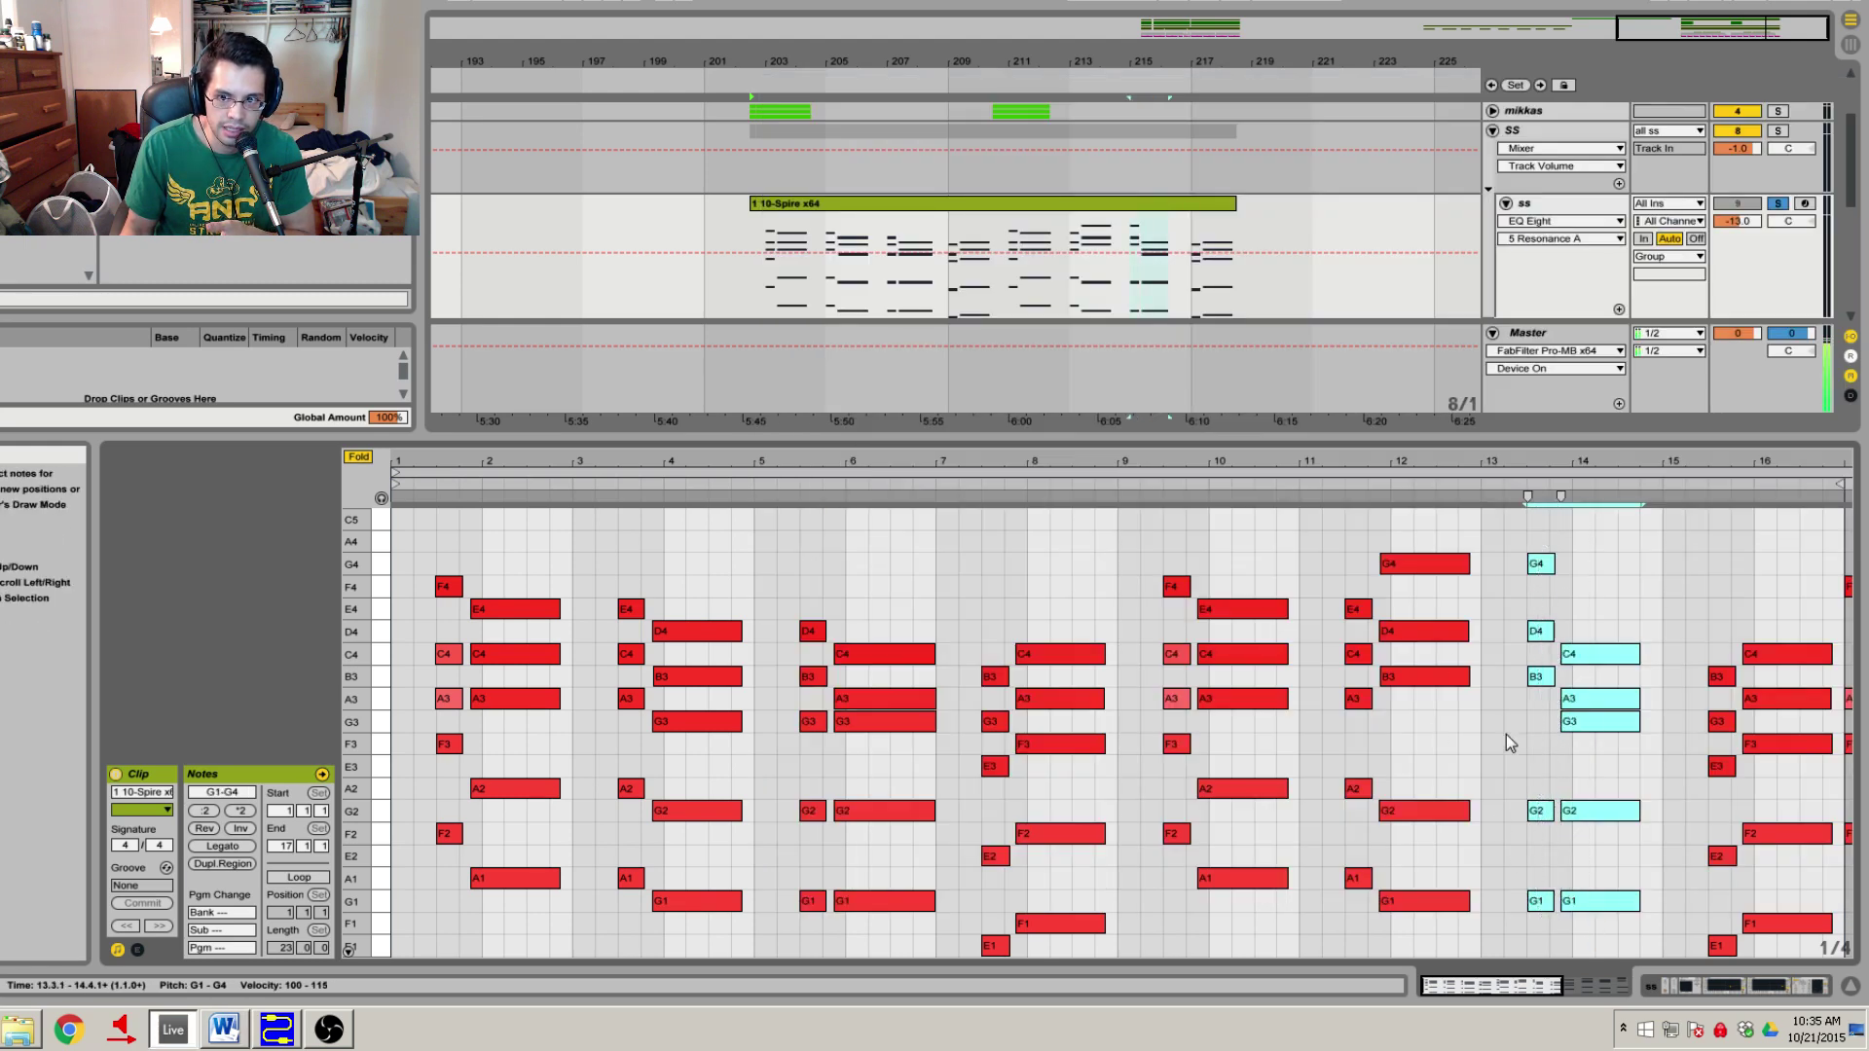
left_click(1503, 746)
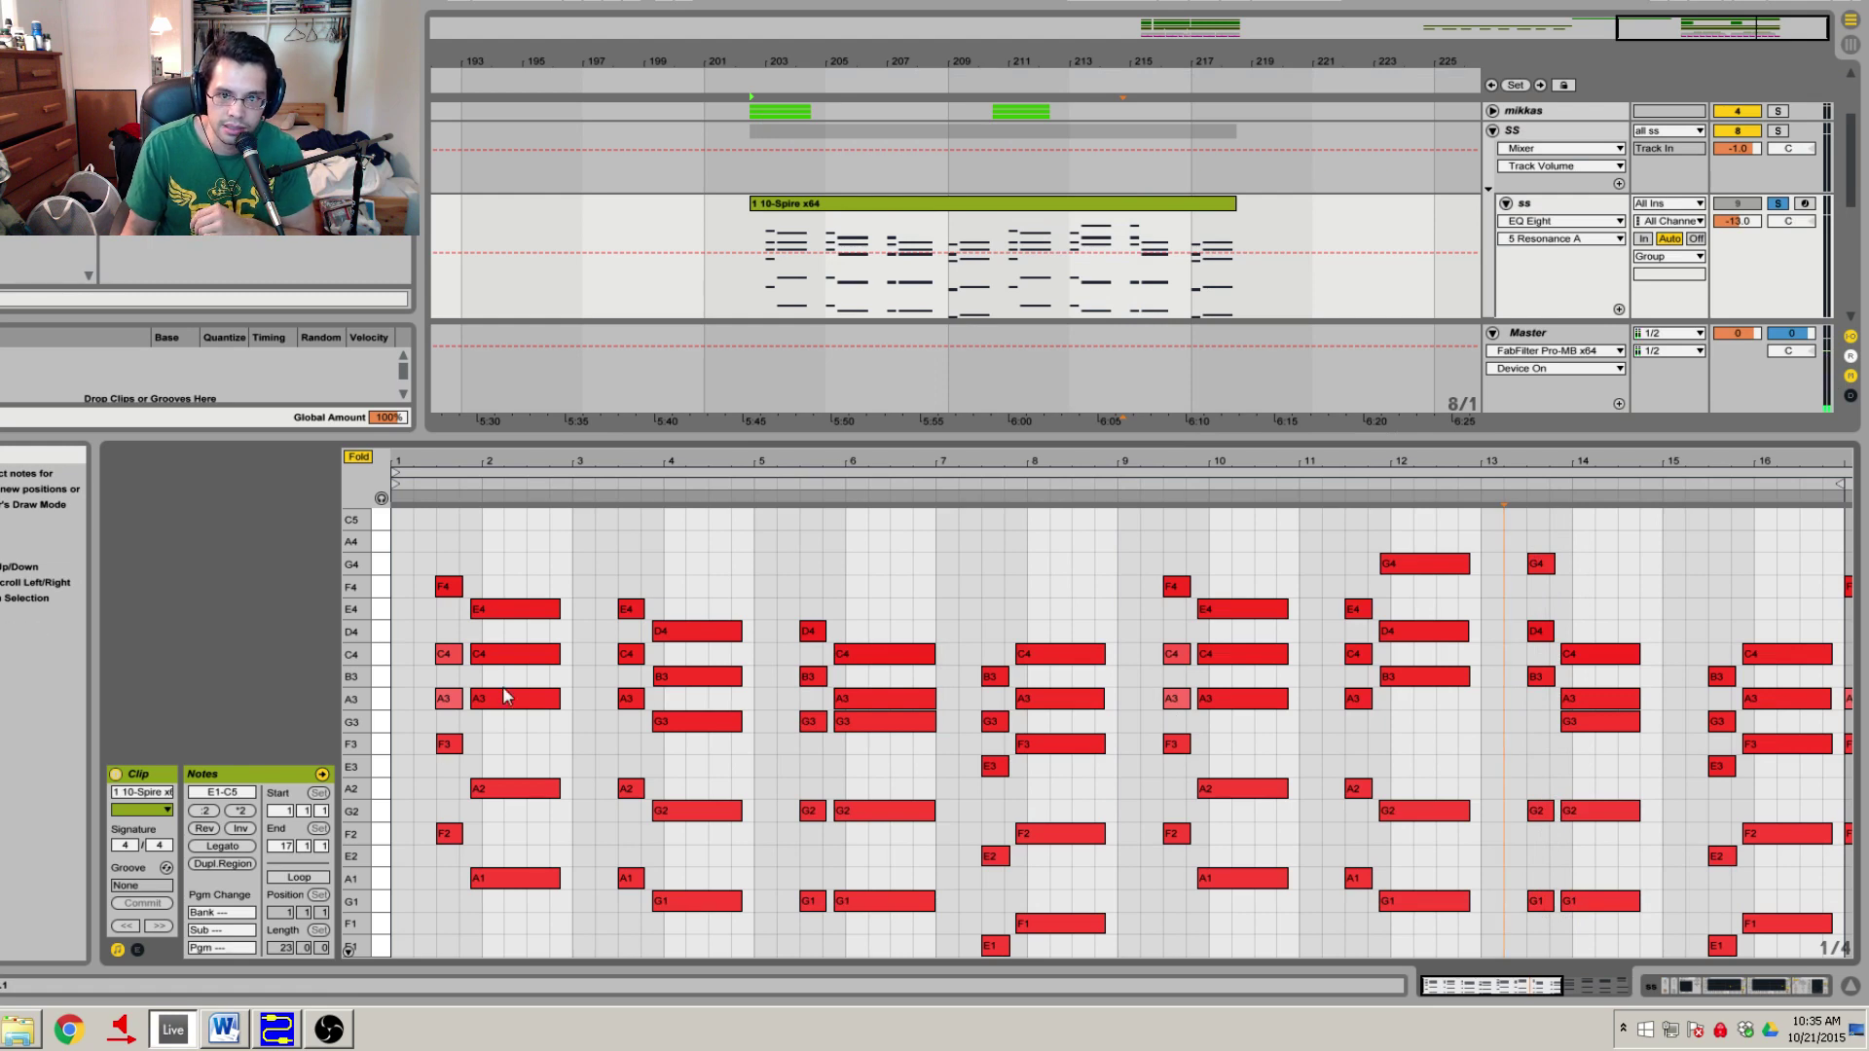
Switch to Word's A MINOR CHORDS document, reposition its window over Live and review the seven listed triads.
left_click(223, 1029)
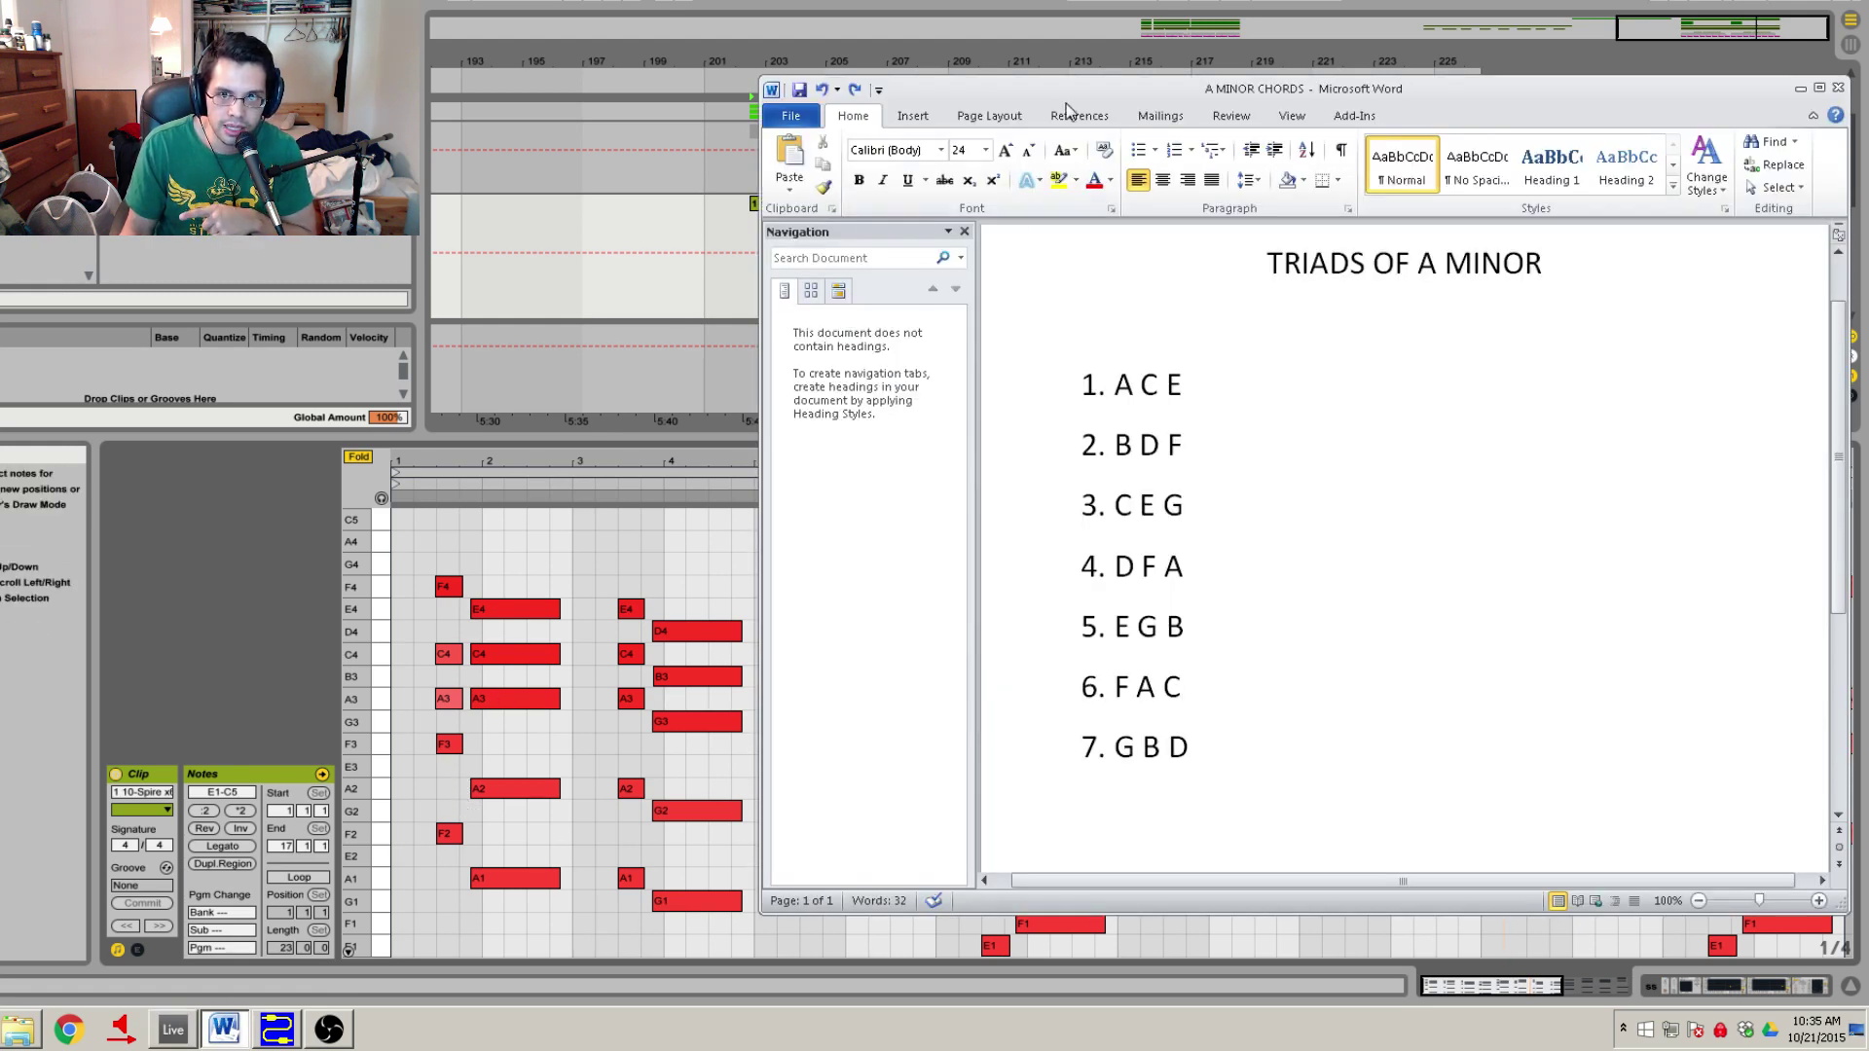
left_click_drag(1078, 96, 881, 114)
left_click_drag(1008, 774, 894, 394)
left_click(1050, 625)
left_click_drag(1032, 767, 880, 399)
left_click(1139, 693)
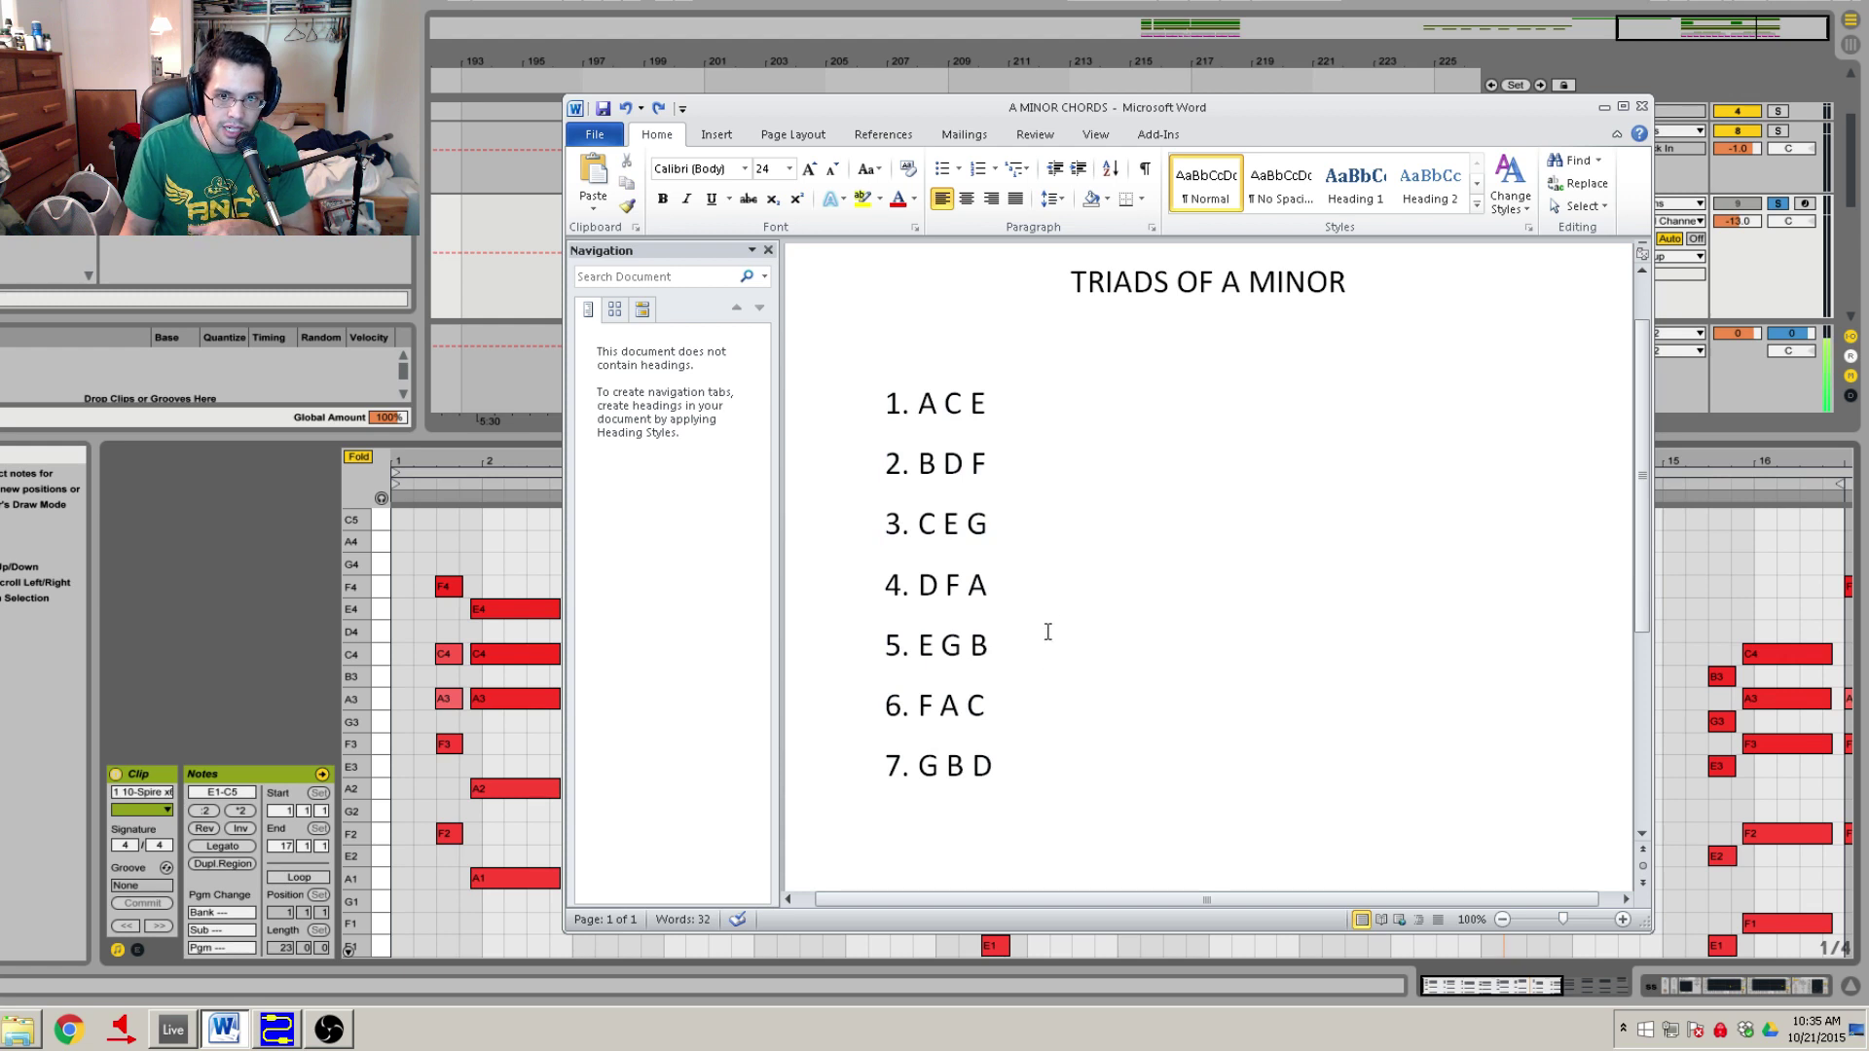
left_click_drag(1059, 107, 998, 90)
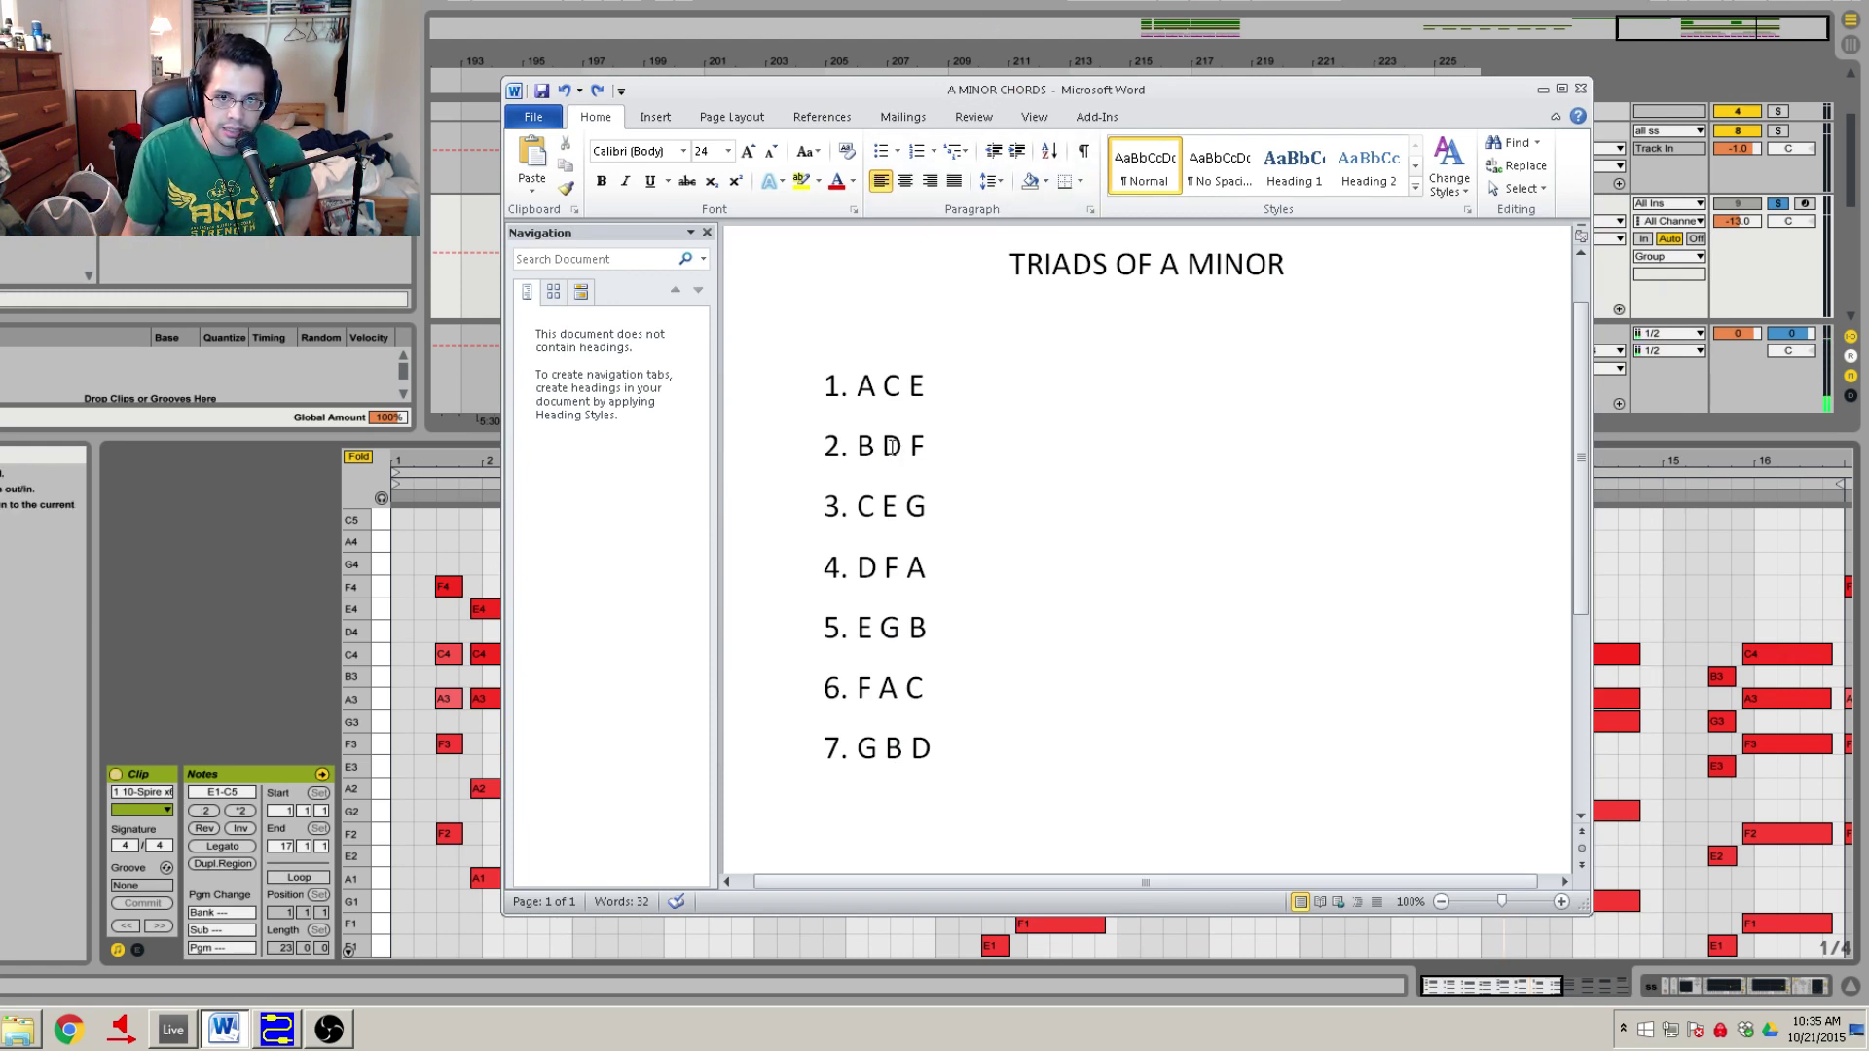
Compare the D and F notes shared by triad 2 (B D F) and triad 4 (D F A).
left_click_drag(886, 446, 943, 445)
left_click(915, 446)
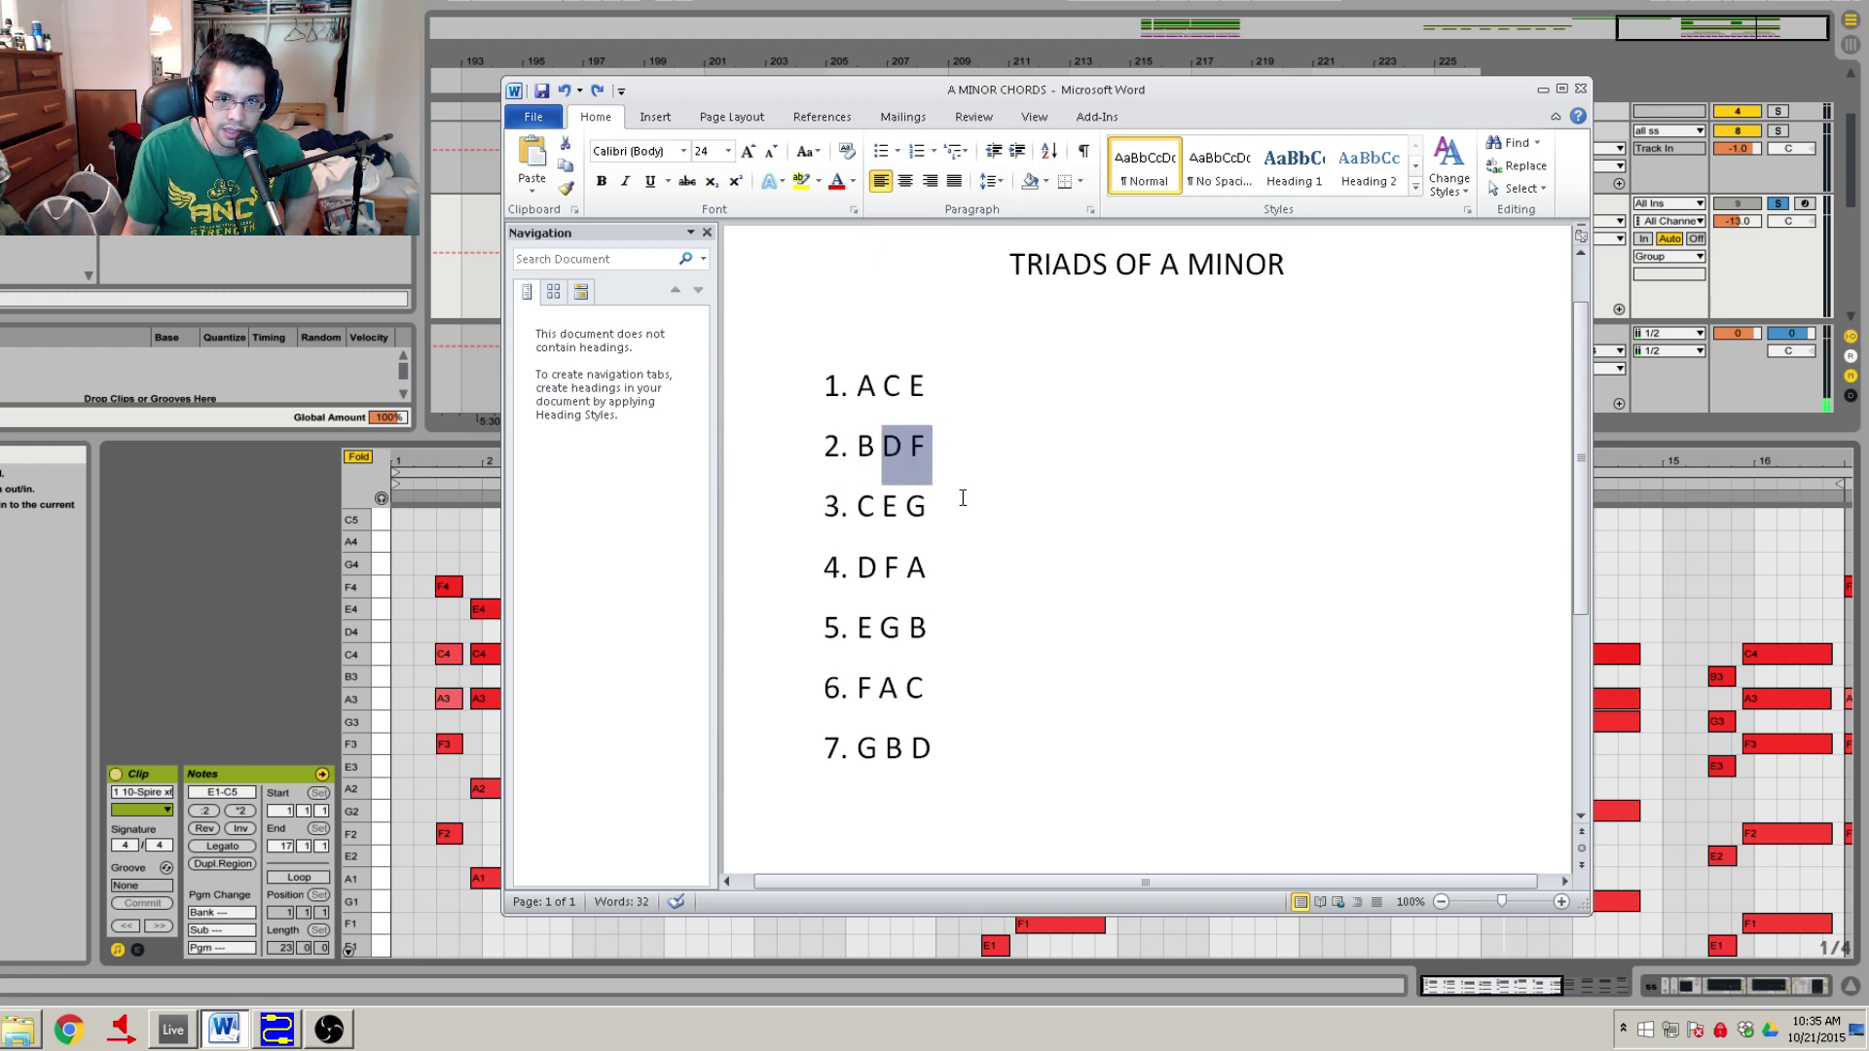
key("Down")
key("Down")
key("Down")
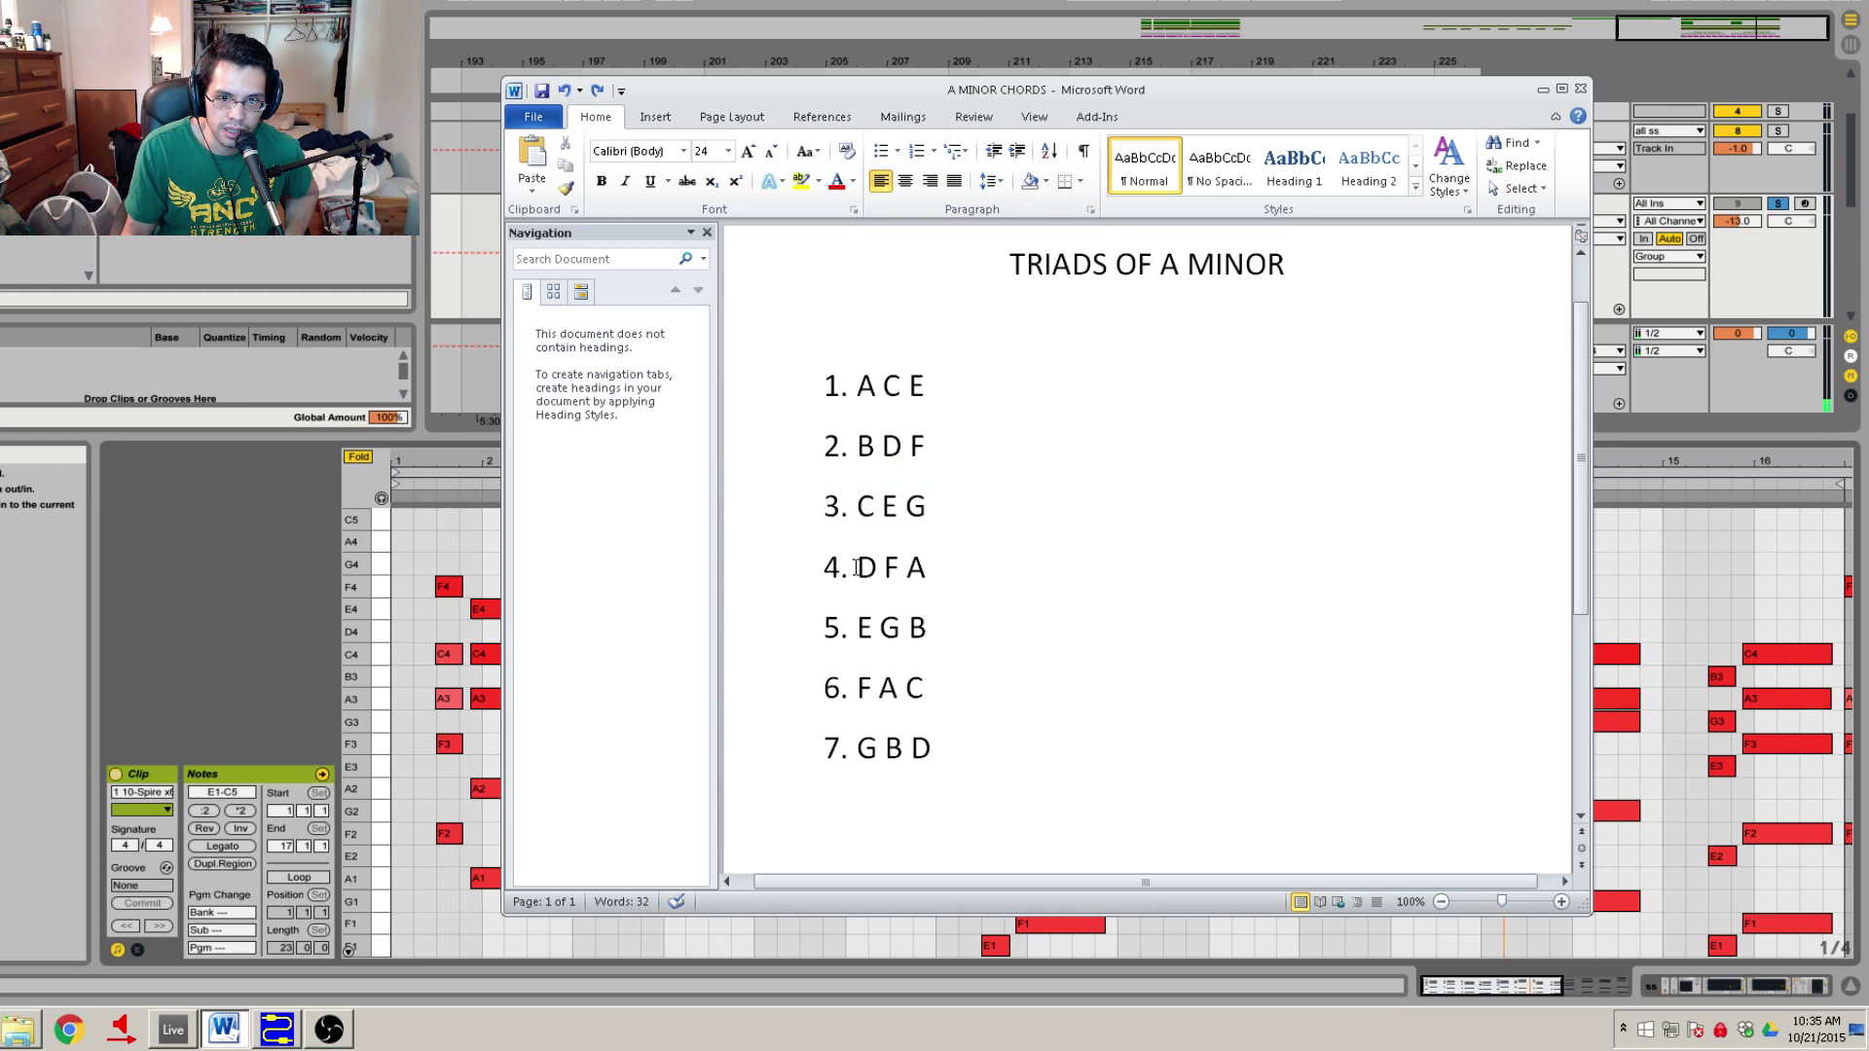
mouse_move(857, 567)
left_mouse_down()
mouse_move(965, 576)
mouse_move(838, 568)
left_mouse_up()
left_click(914, 568)
left_click(869, 567)
double_click(911, 453)
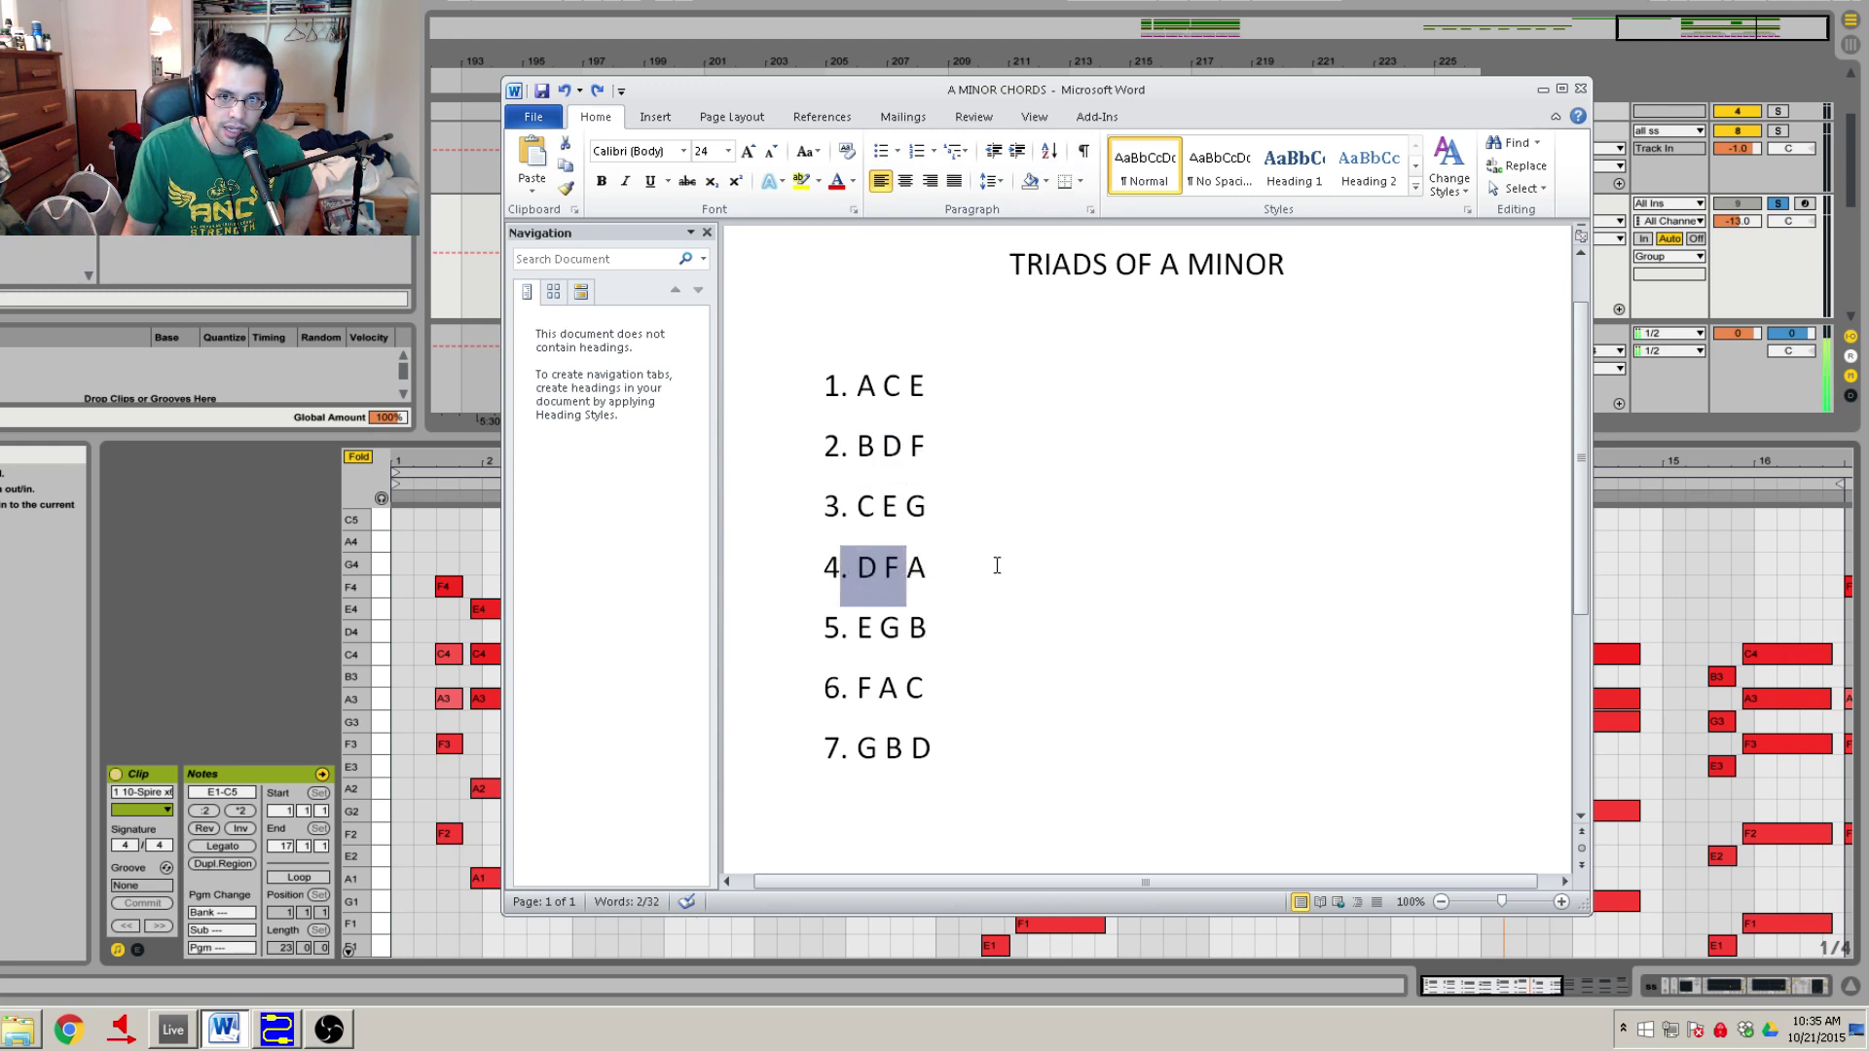
left_click(993, 568)
Review the full triad list, focusing on triad 6 (F A C) and comparing it with triad 4 (D F A).
left_click_drag(827, 381, 974, 752)
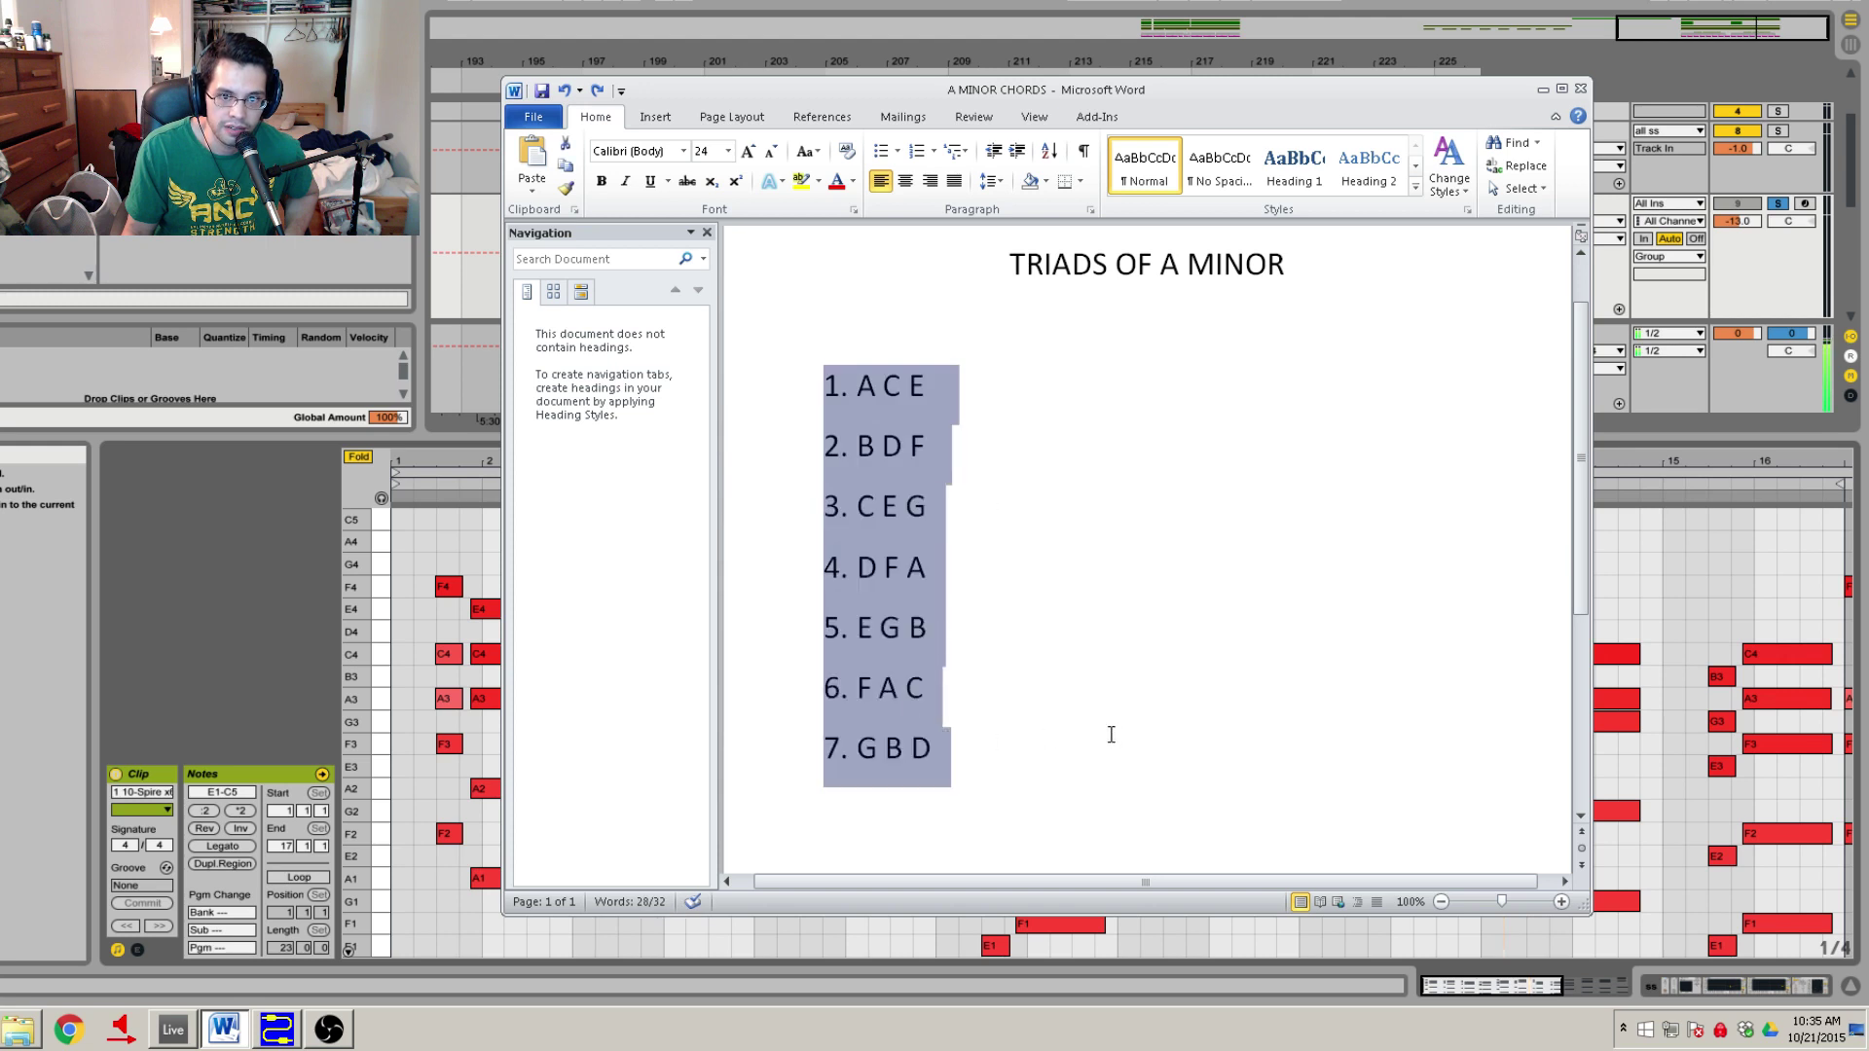
left_click(1013, 764)
left_click_drag(951, 688, 828, 688)
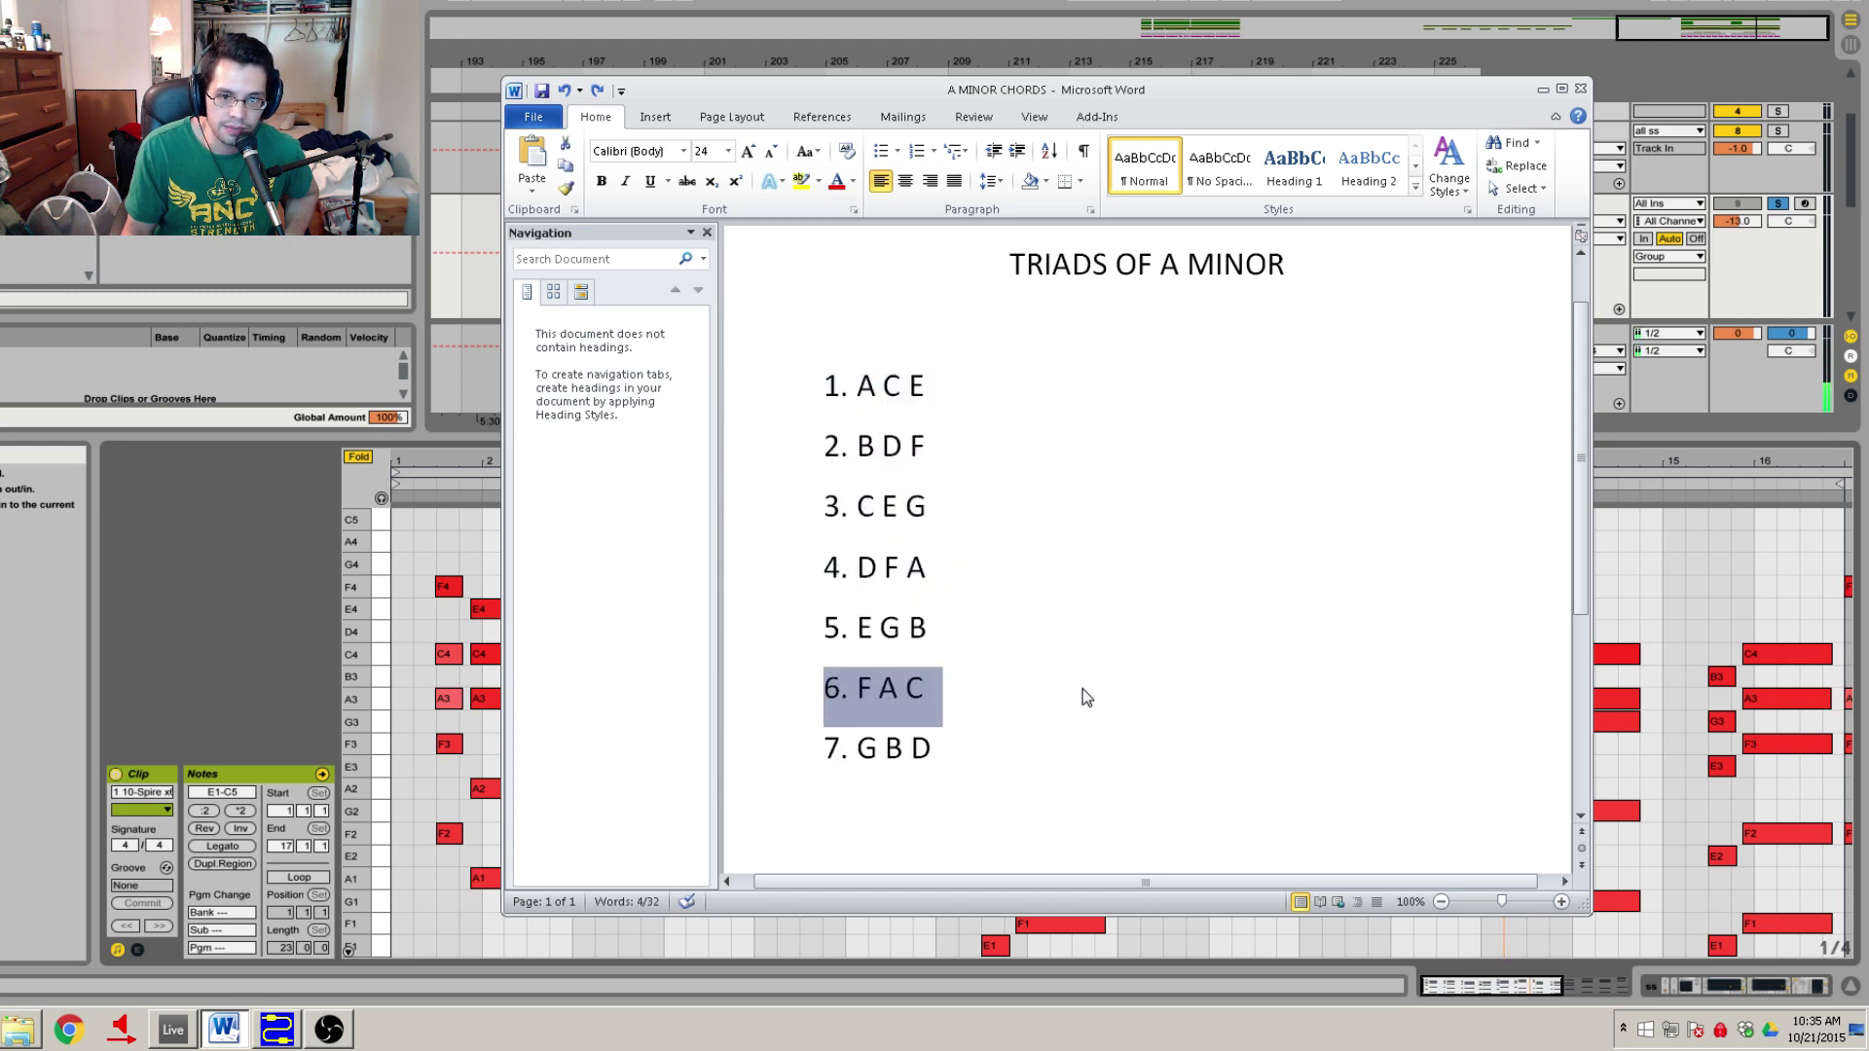
left_click(978, 671)
left_click_drag(989, 588, 822, 681)
left_click(1055, 718)
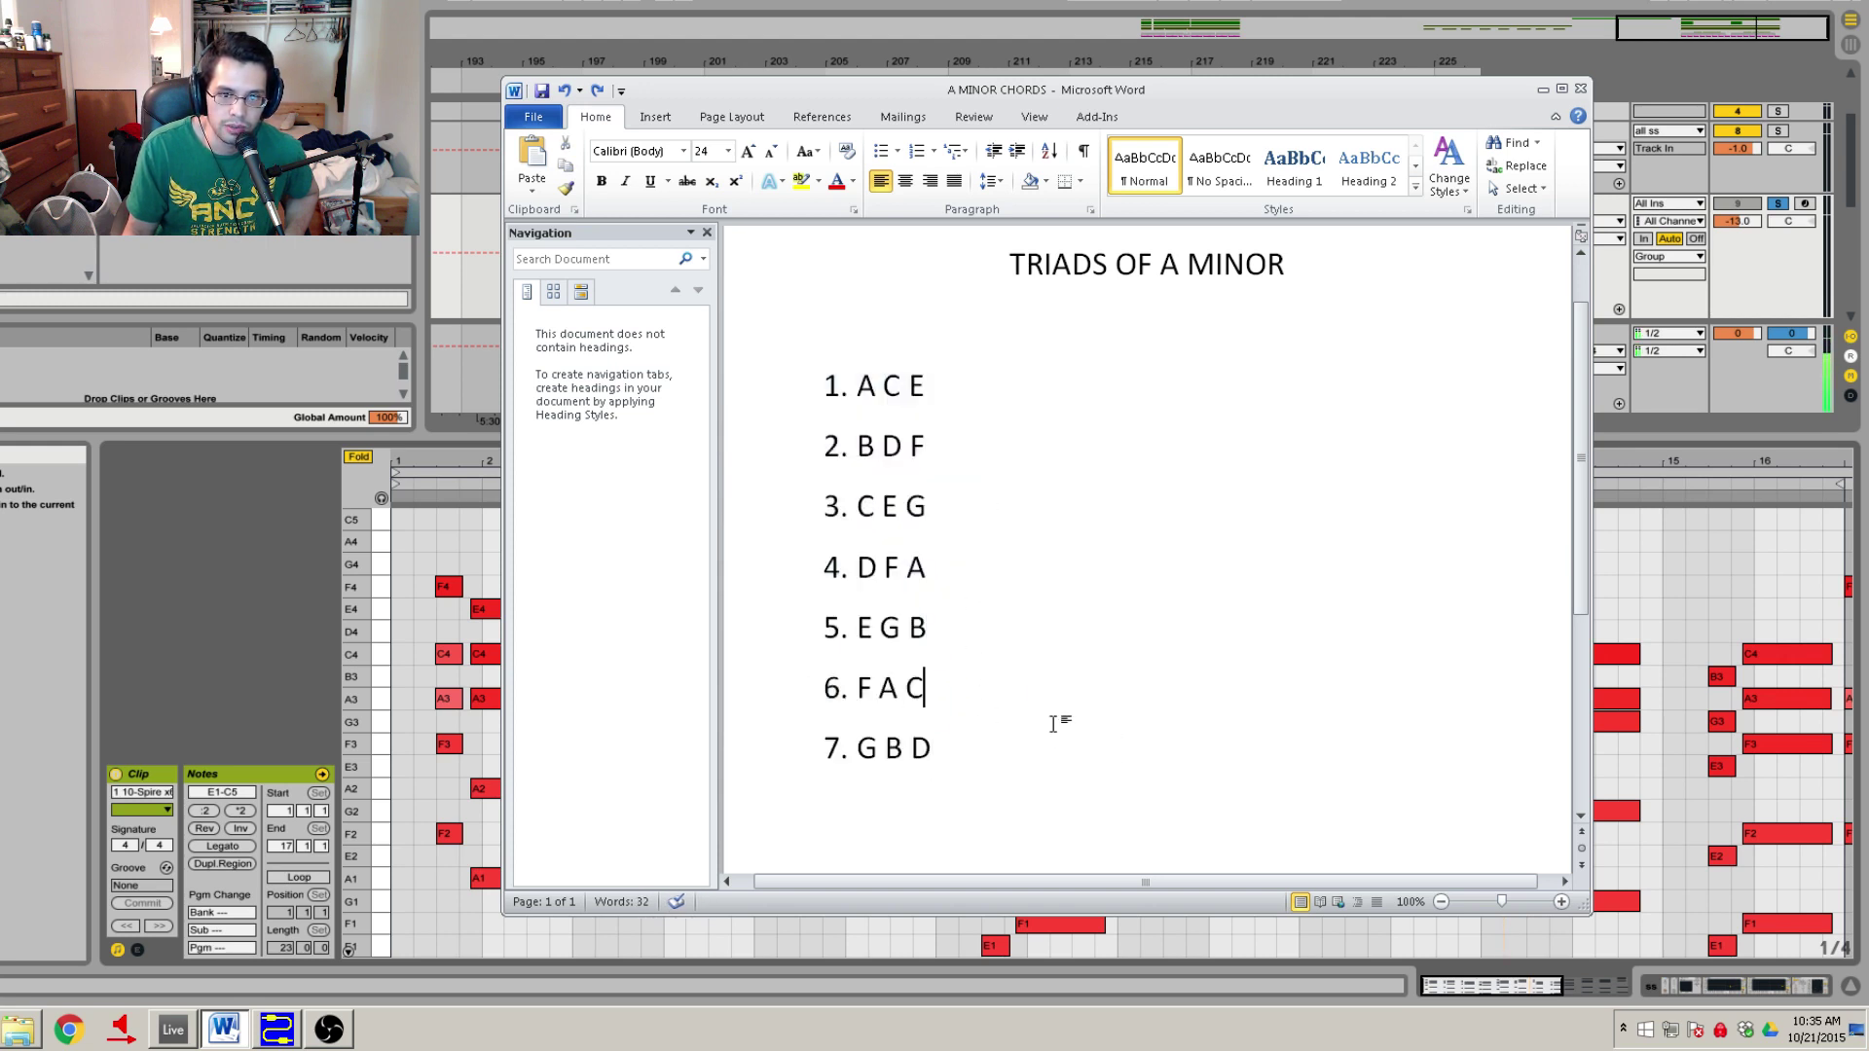
left_click_drag(1013, 699, 821, 661)
left_click(1083, 675)
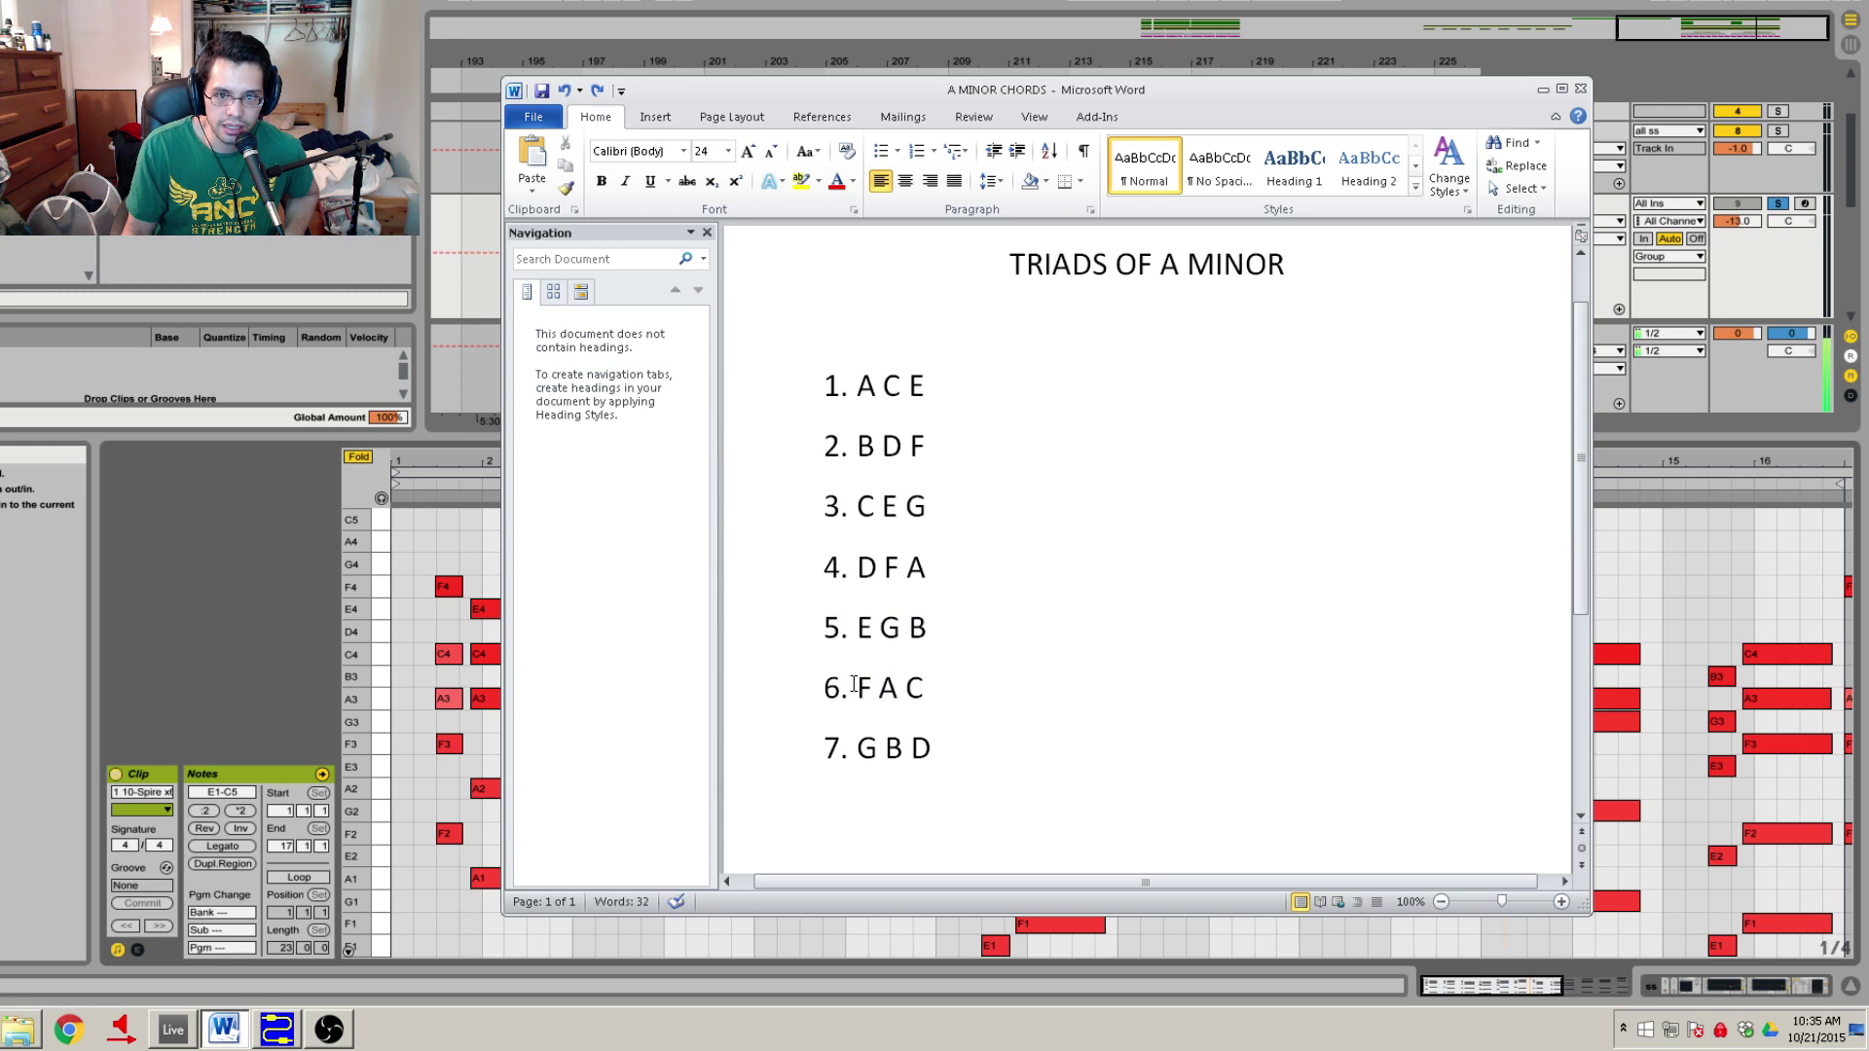
left_click_drag(854, 685, 942, 685)
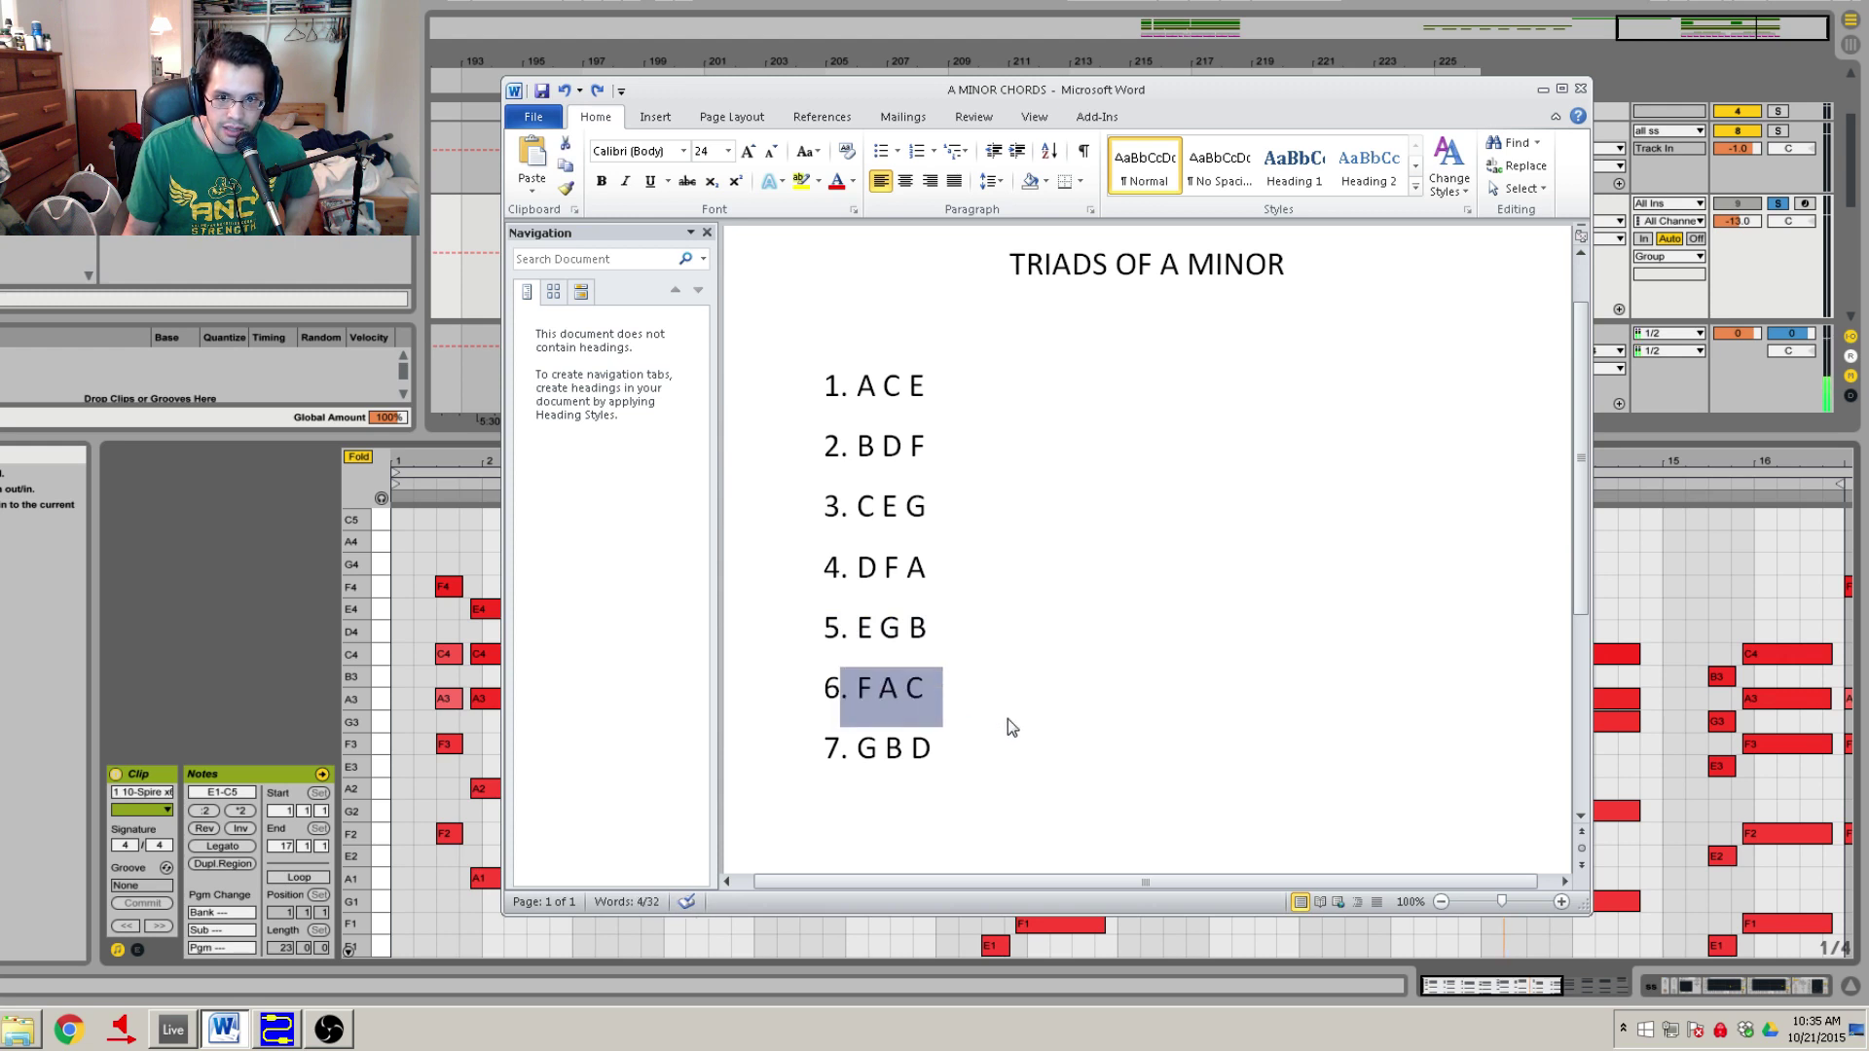
left_click(949, 572)
left_click_drag(958, 574, 801, 588)
left_click(1051, 701)
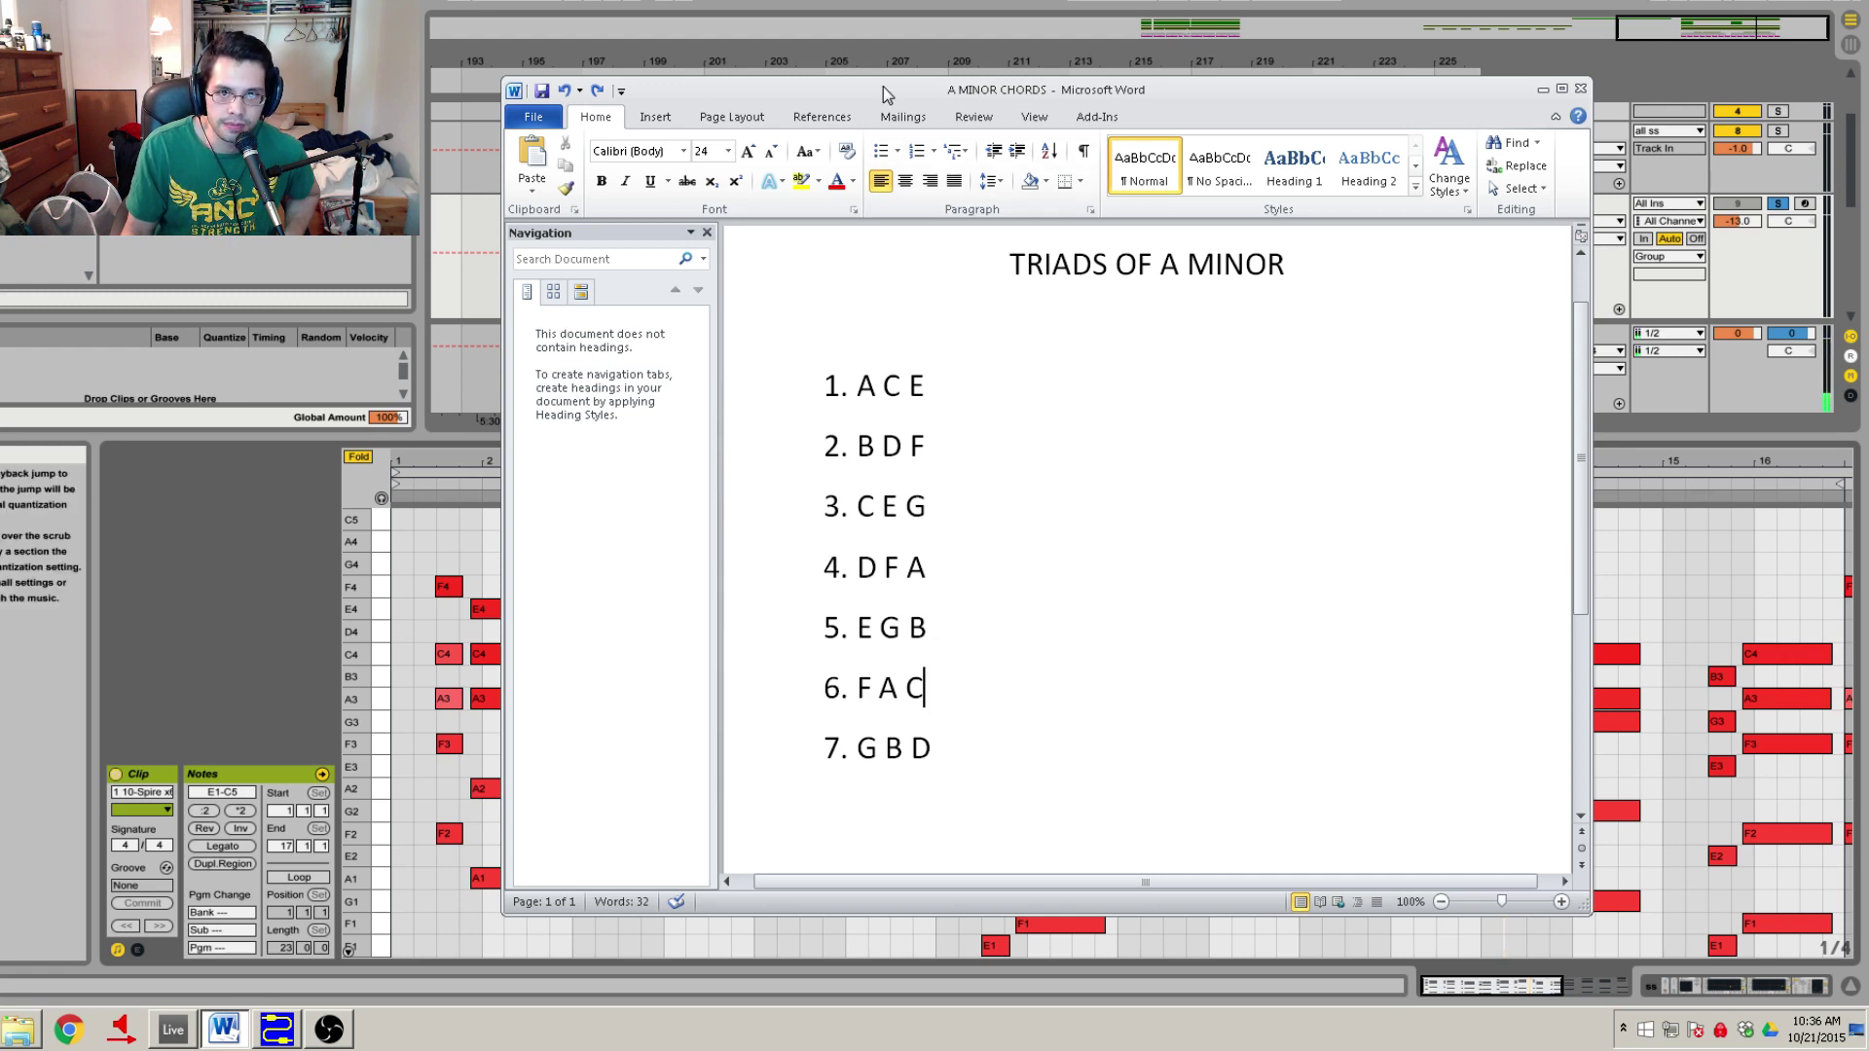
Reposition the Word window and examine triad 1 (A C E) alongside triad 2 (B D F).
left_click_drag(891, 93, 814, 93)
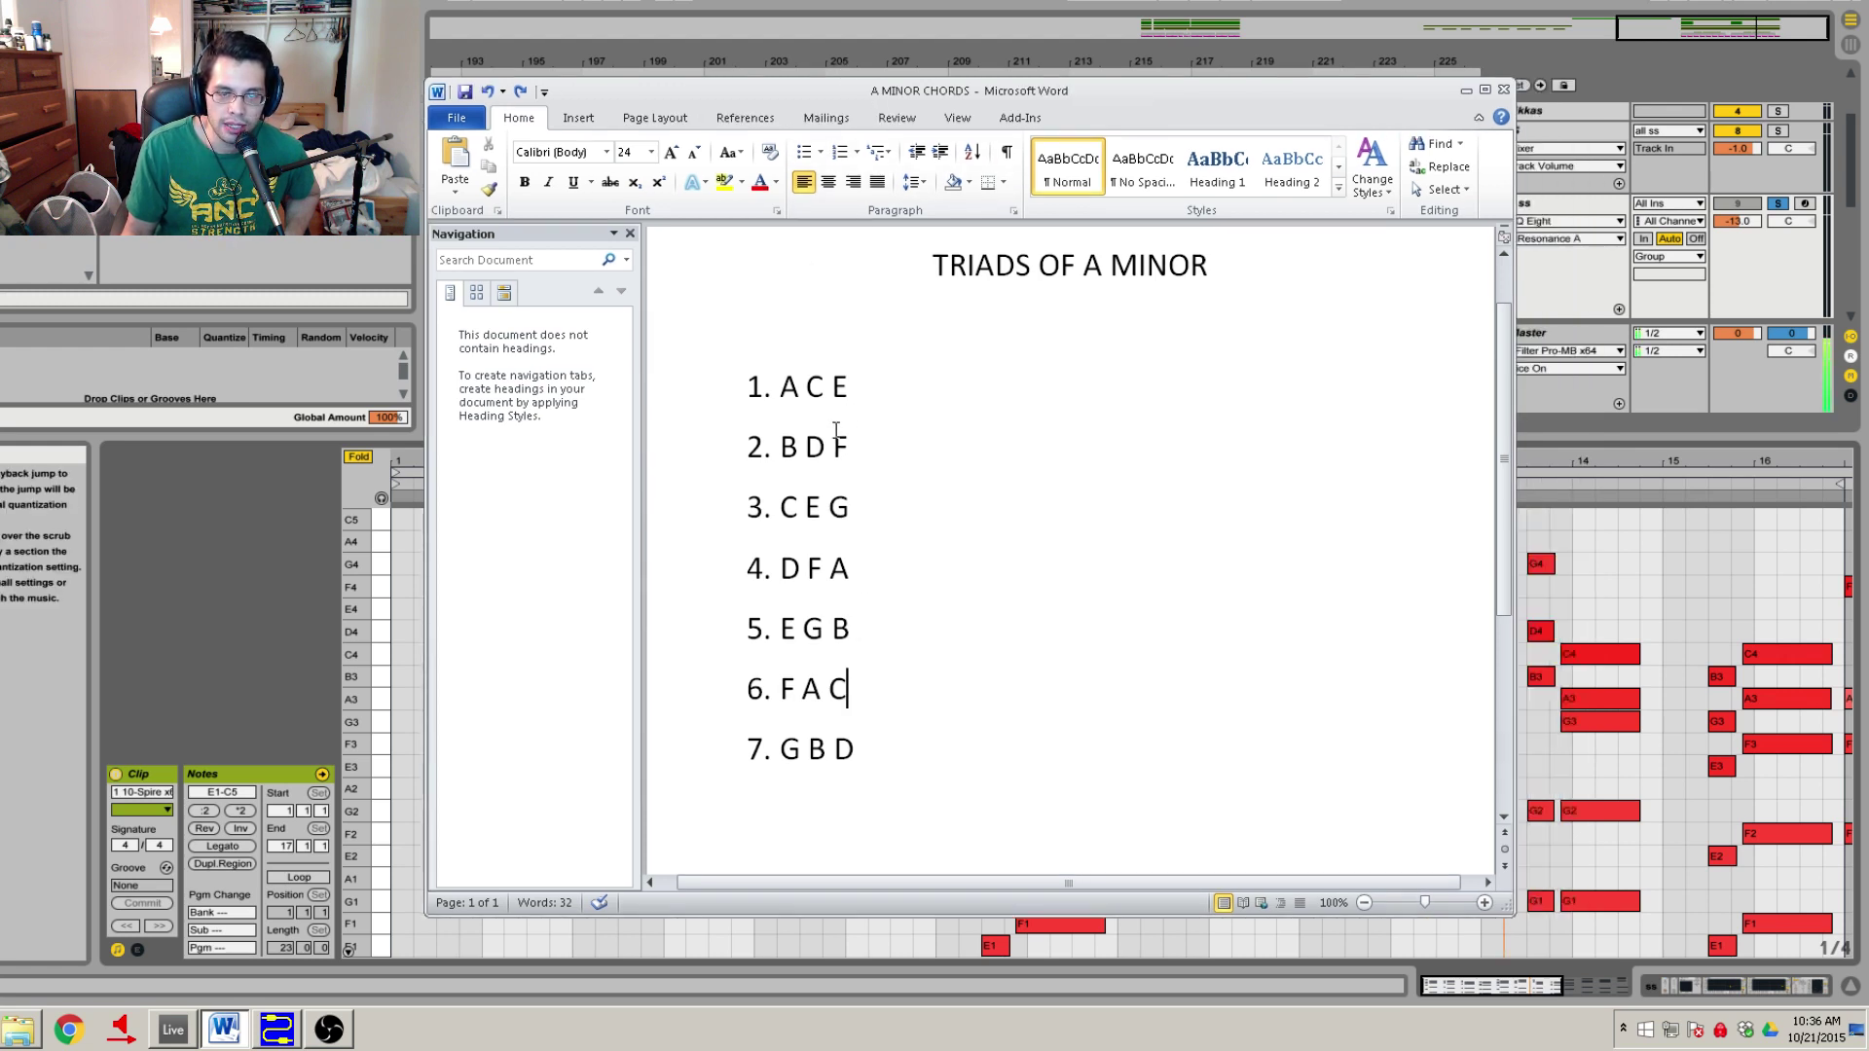
left_click(725, 391)
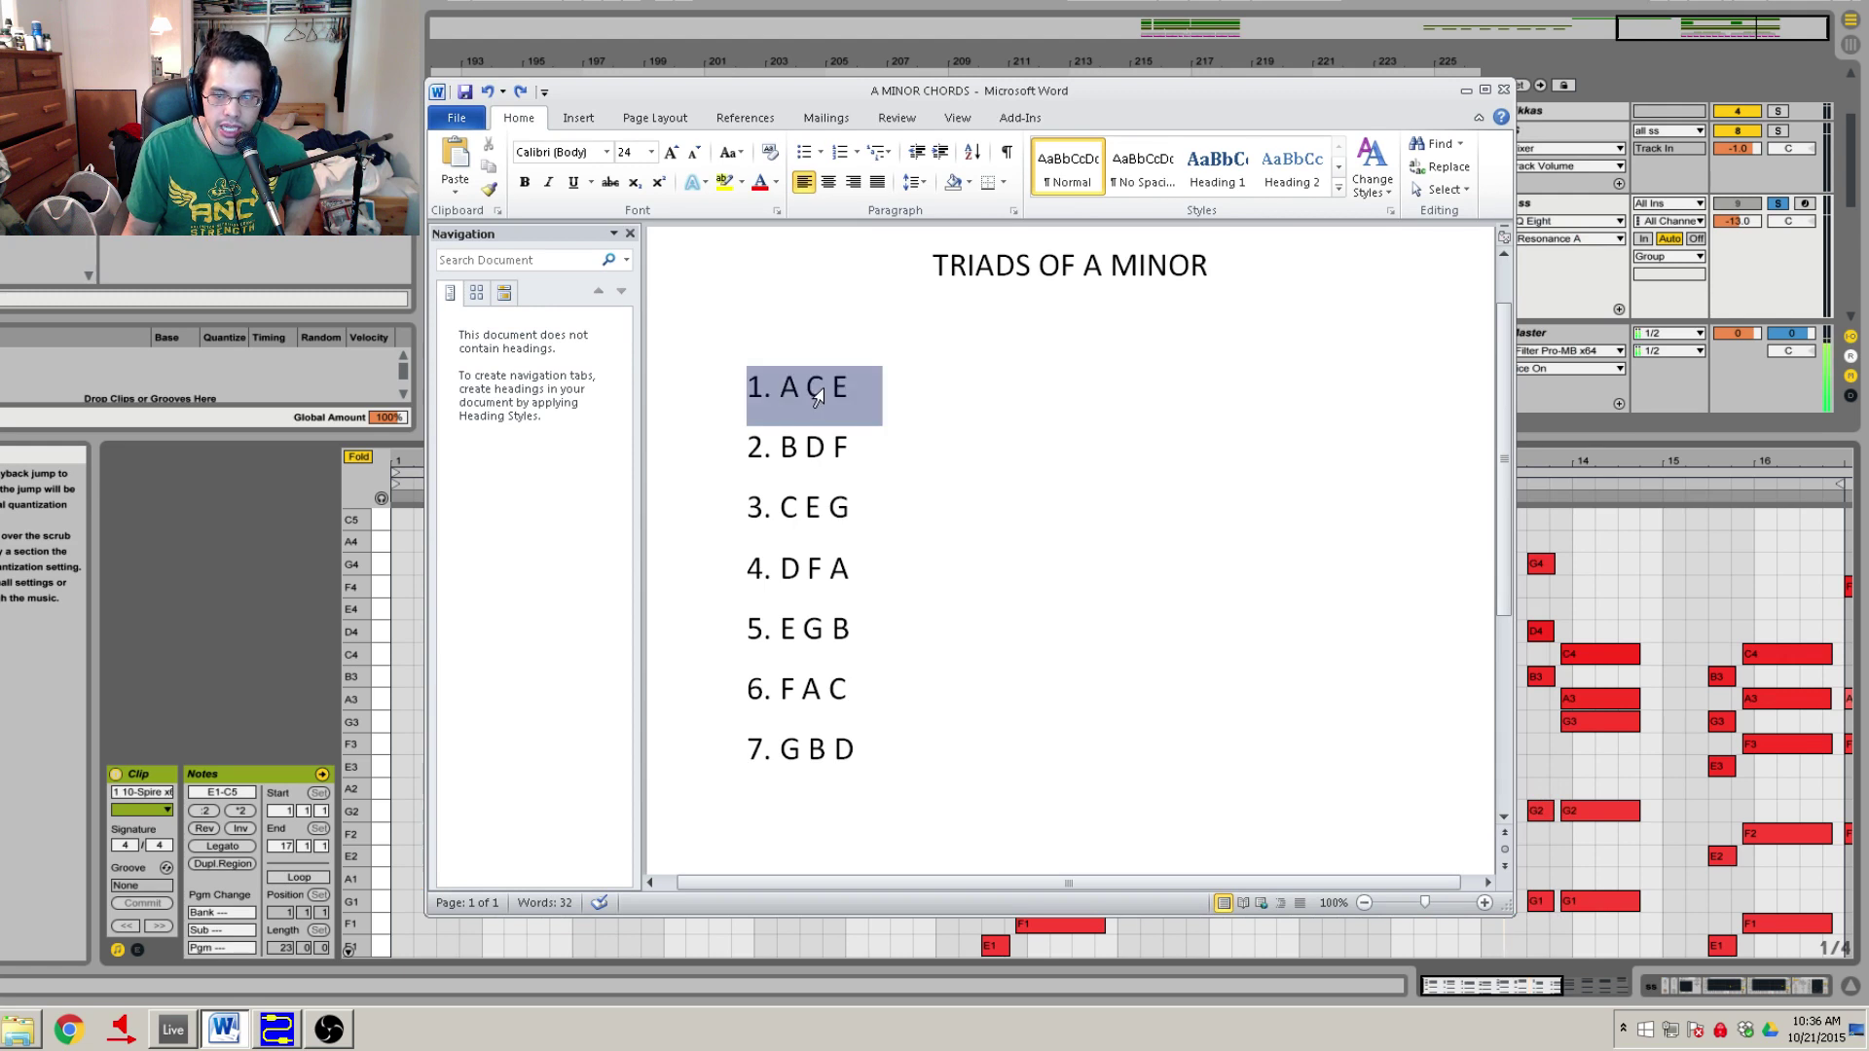
left_click(921, 547)
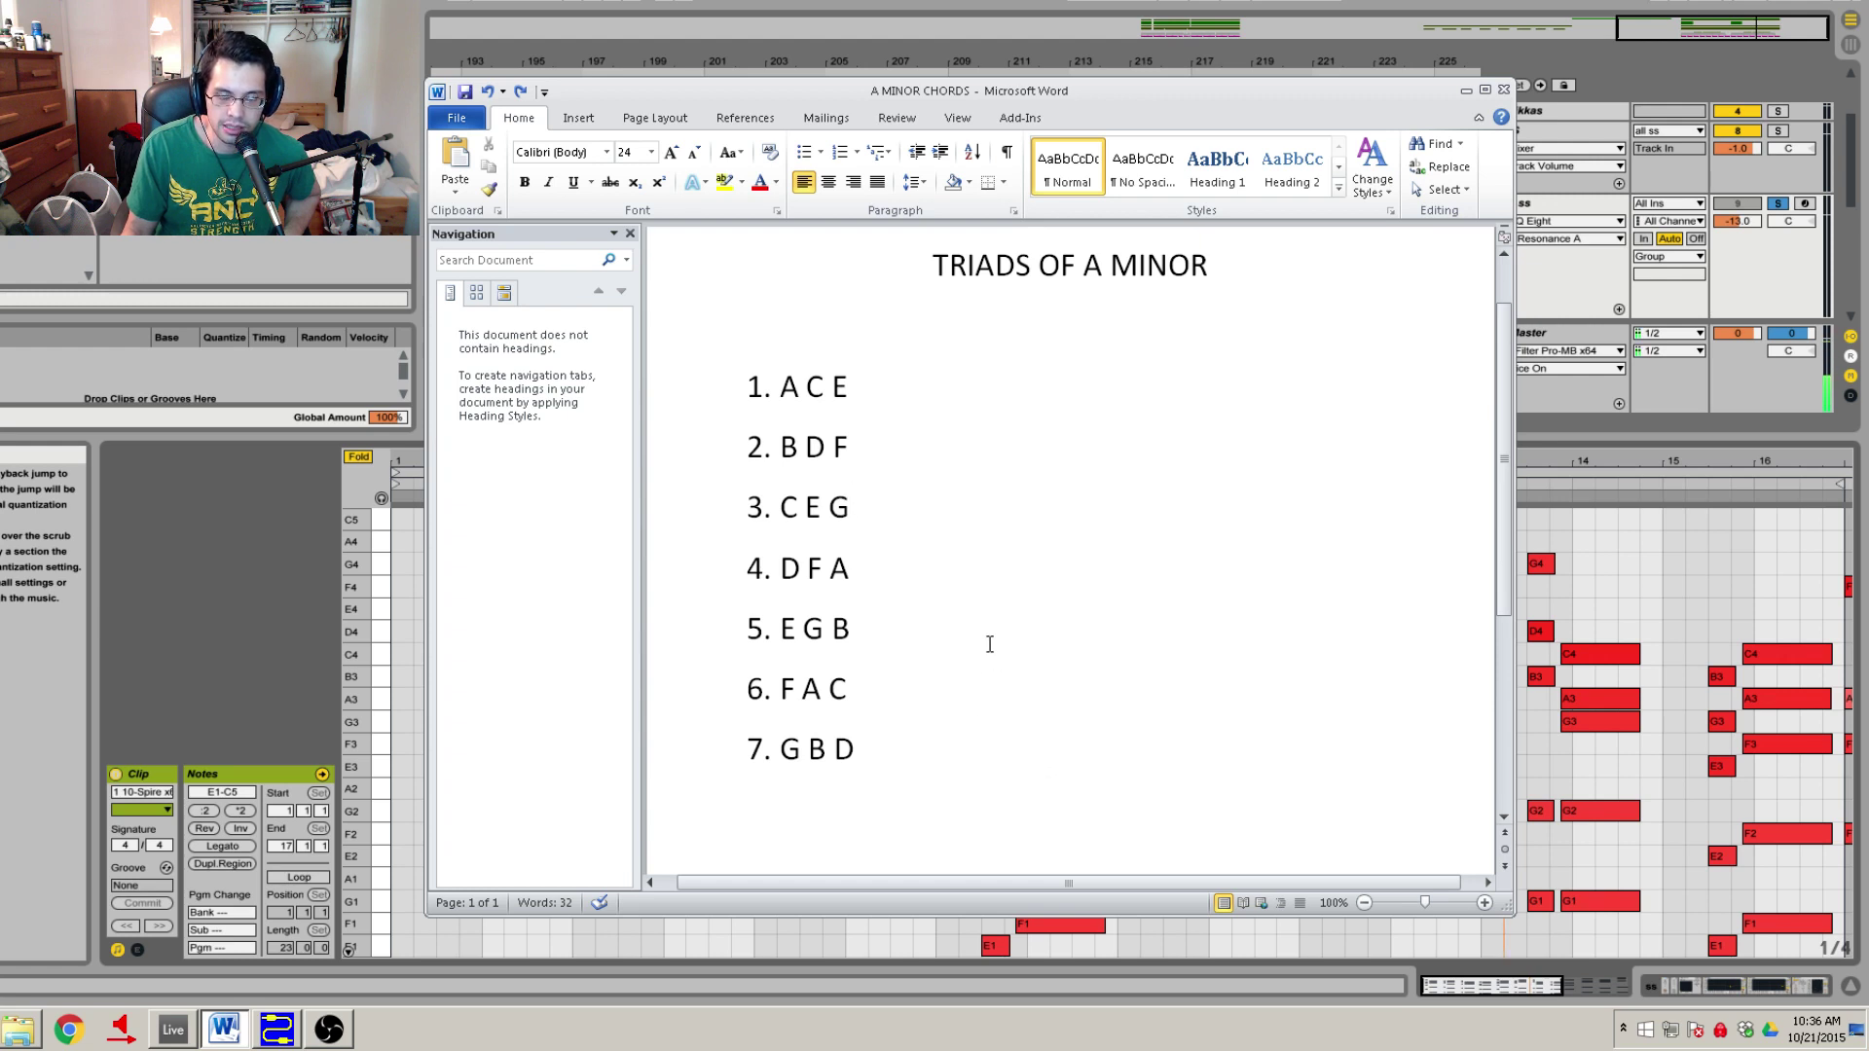
left_click_drag(737, 386, 894, 426)
triple_click(744, 458)
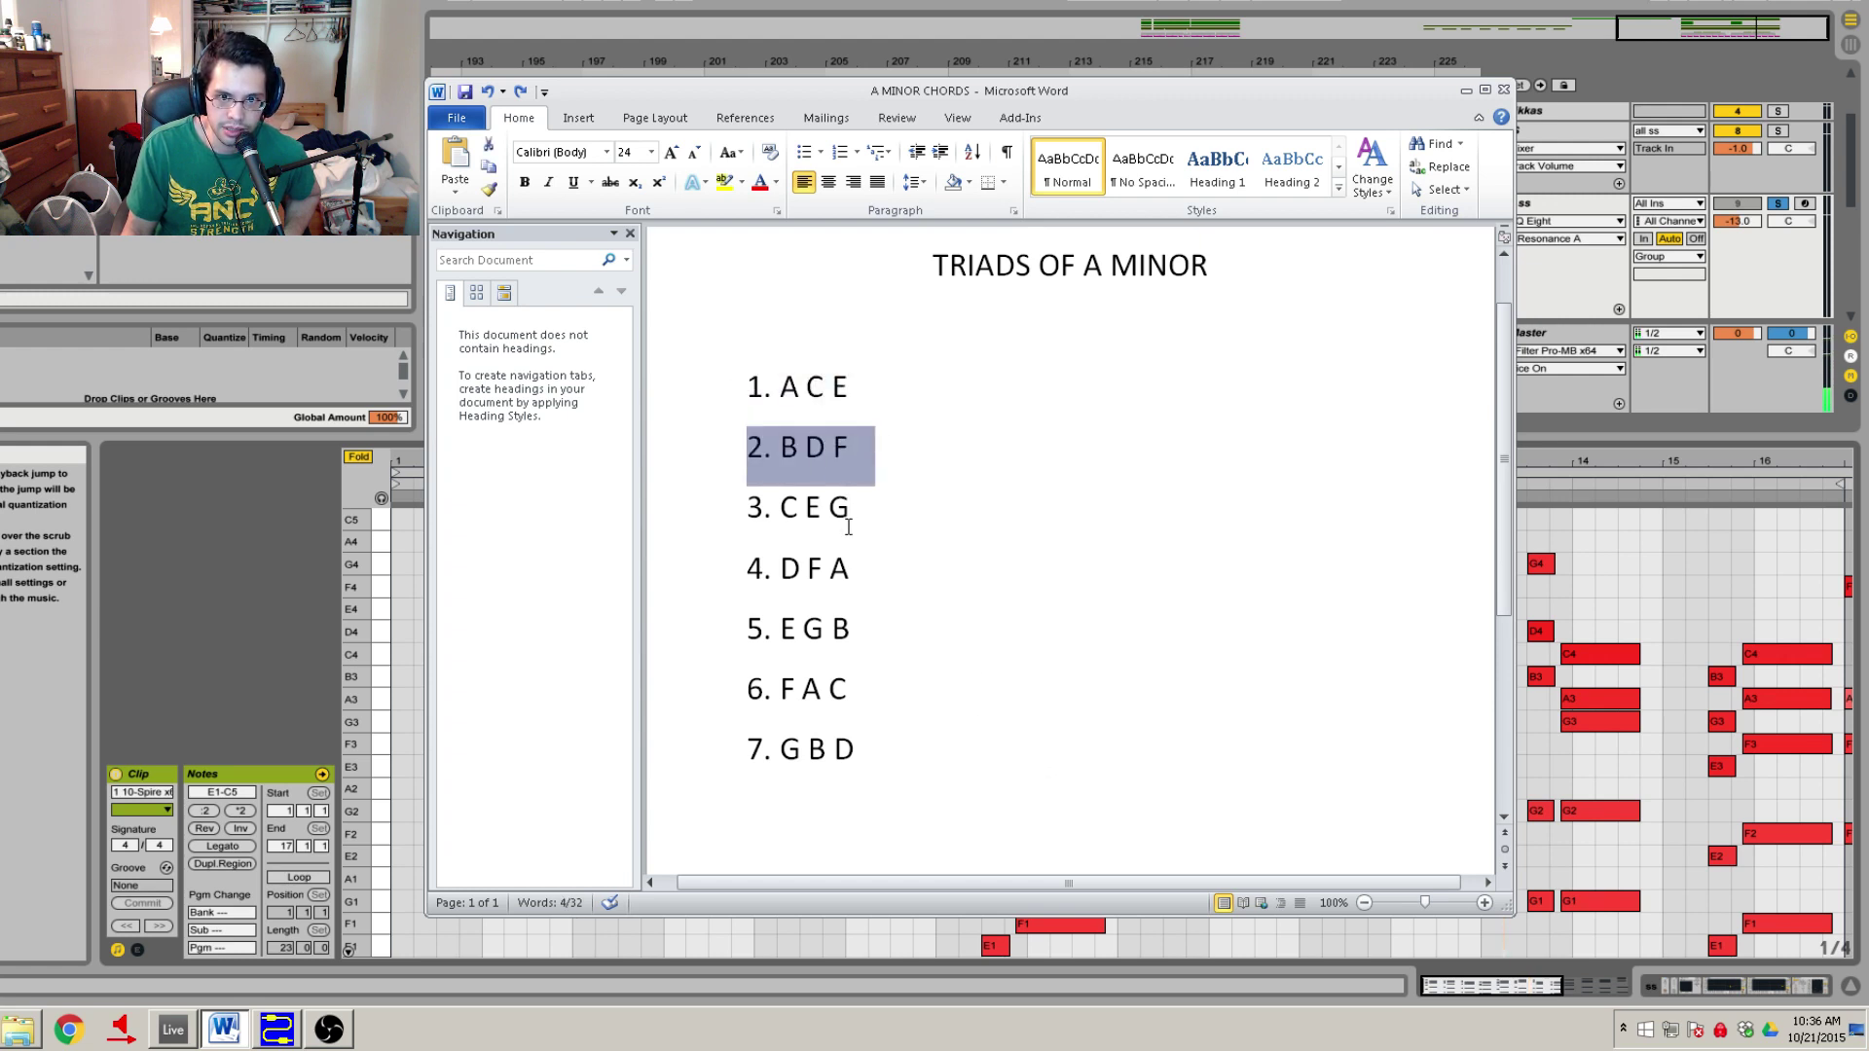
left_click(848, 527)
left_click(719, 407)
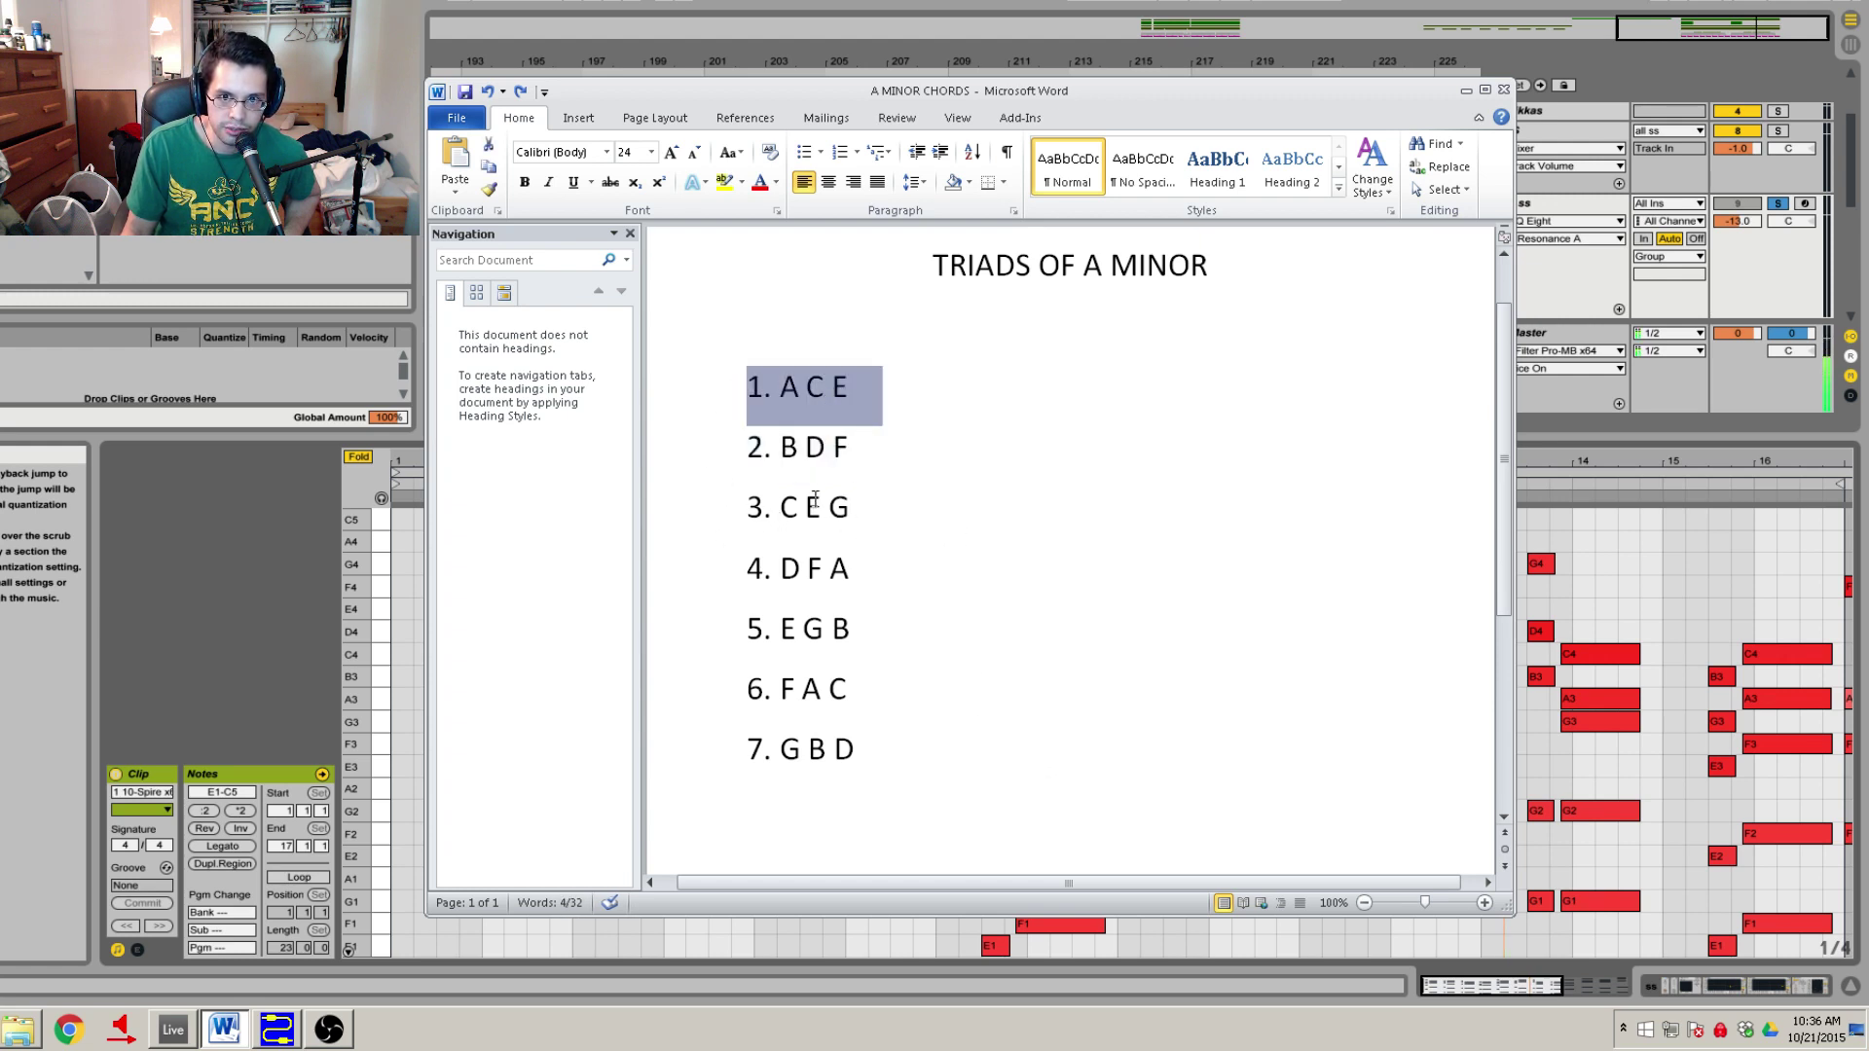
Review the middle of the triad list, highlighting triad 4 (D F A) and comparing it with triad 5 (E G B).
left_click(730, 471)
left_click(742, 528)
left_click(744, 553)
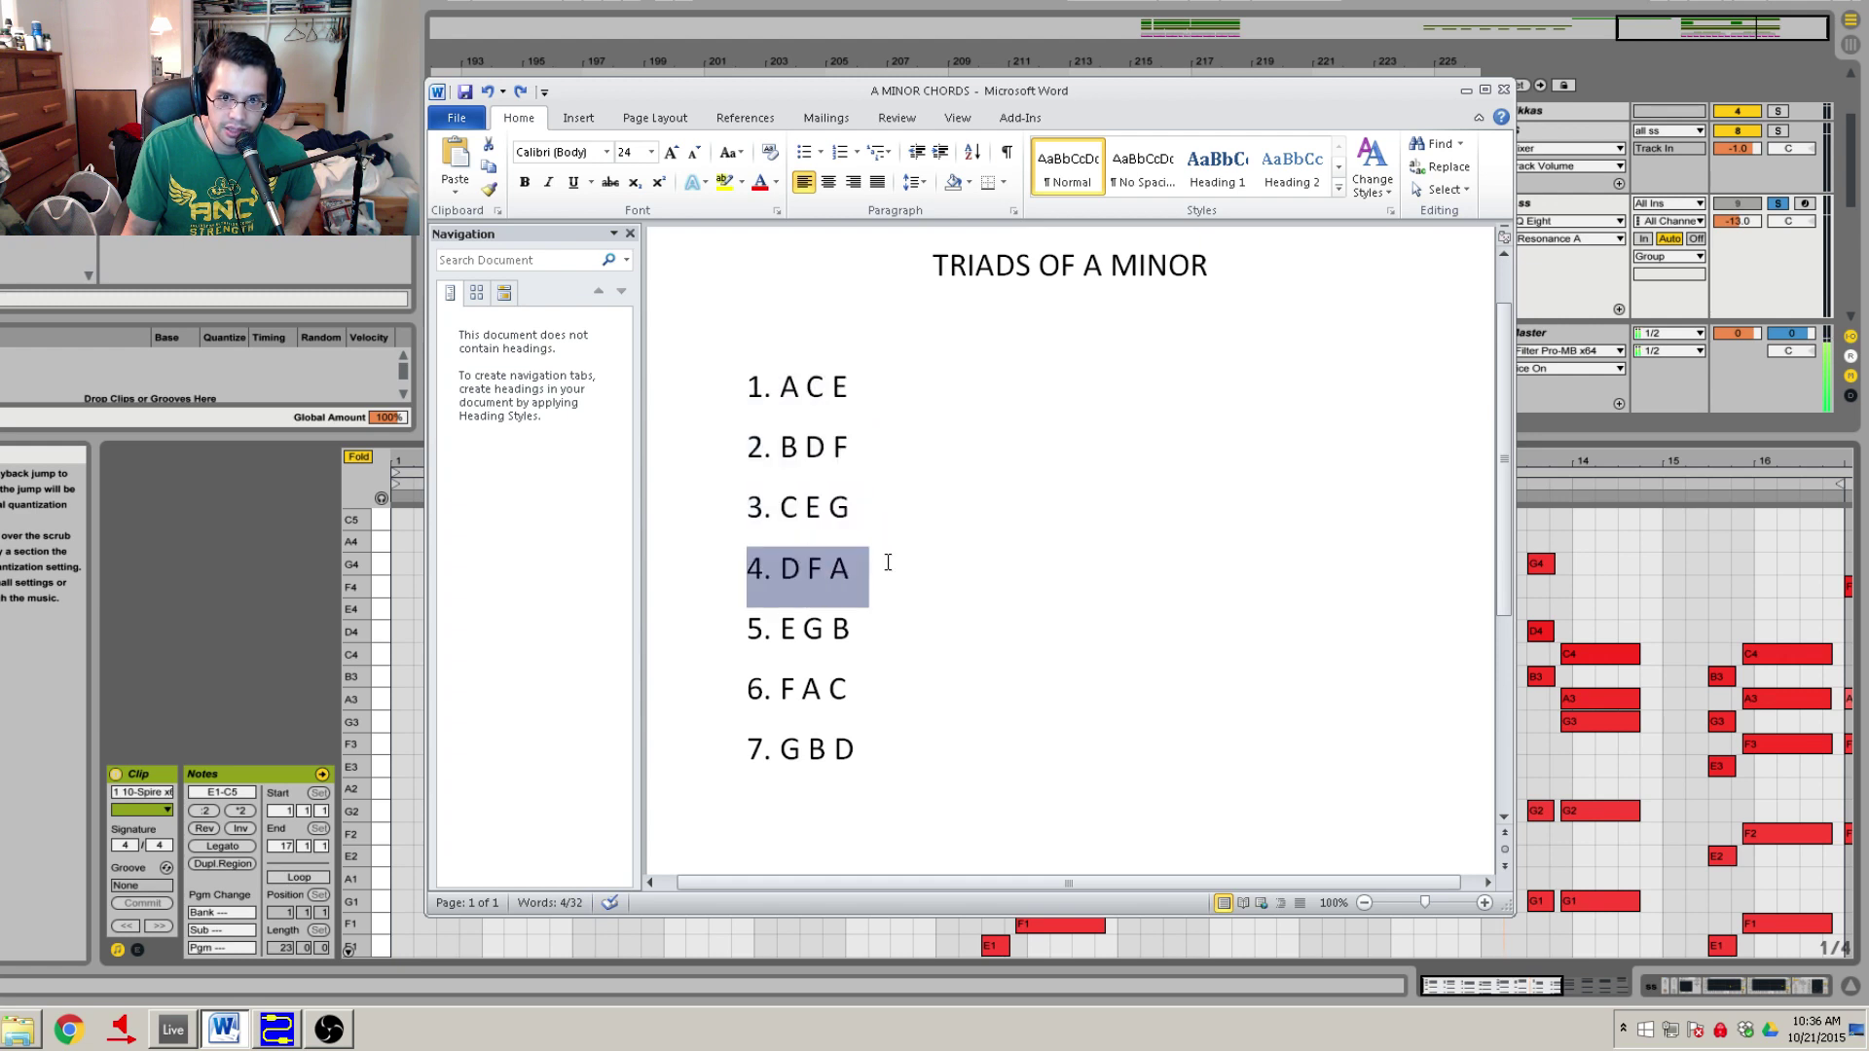
triple_click(836, 642)
left_click(992, 655)
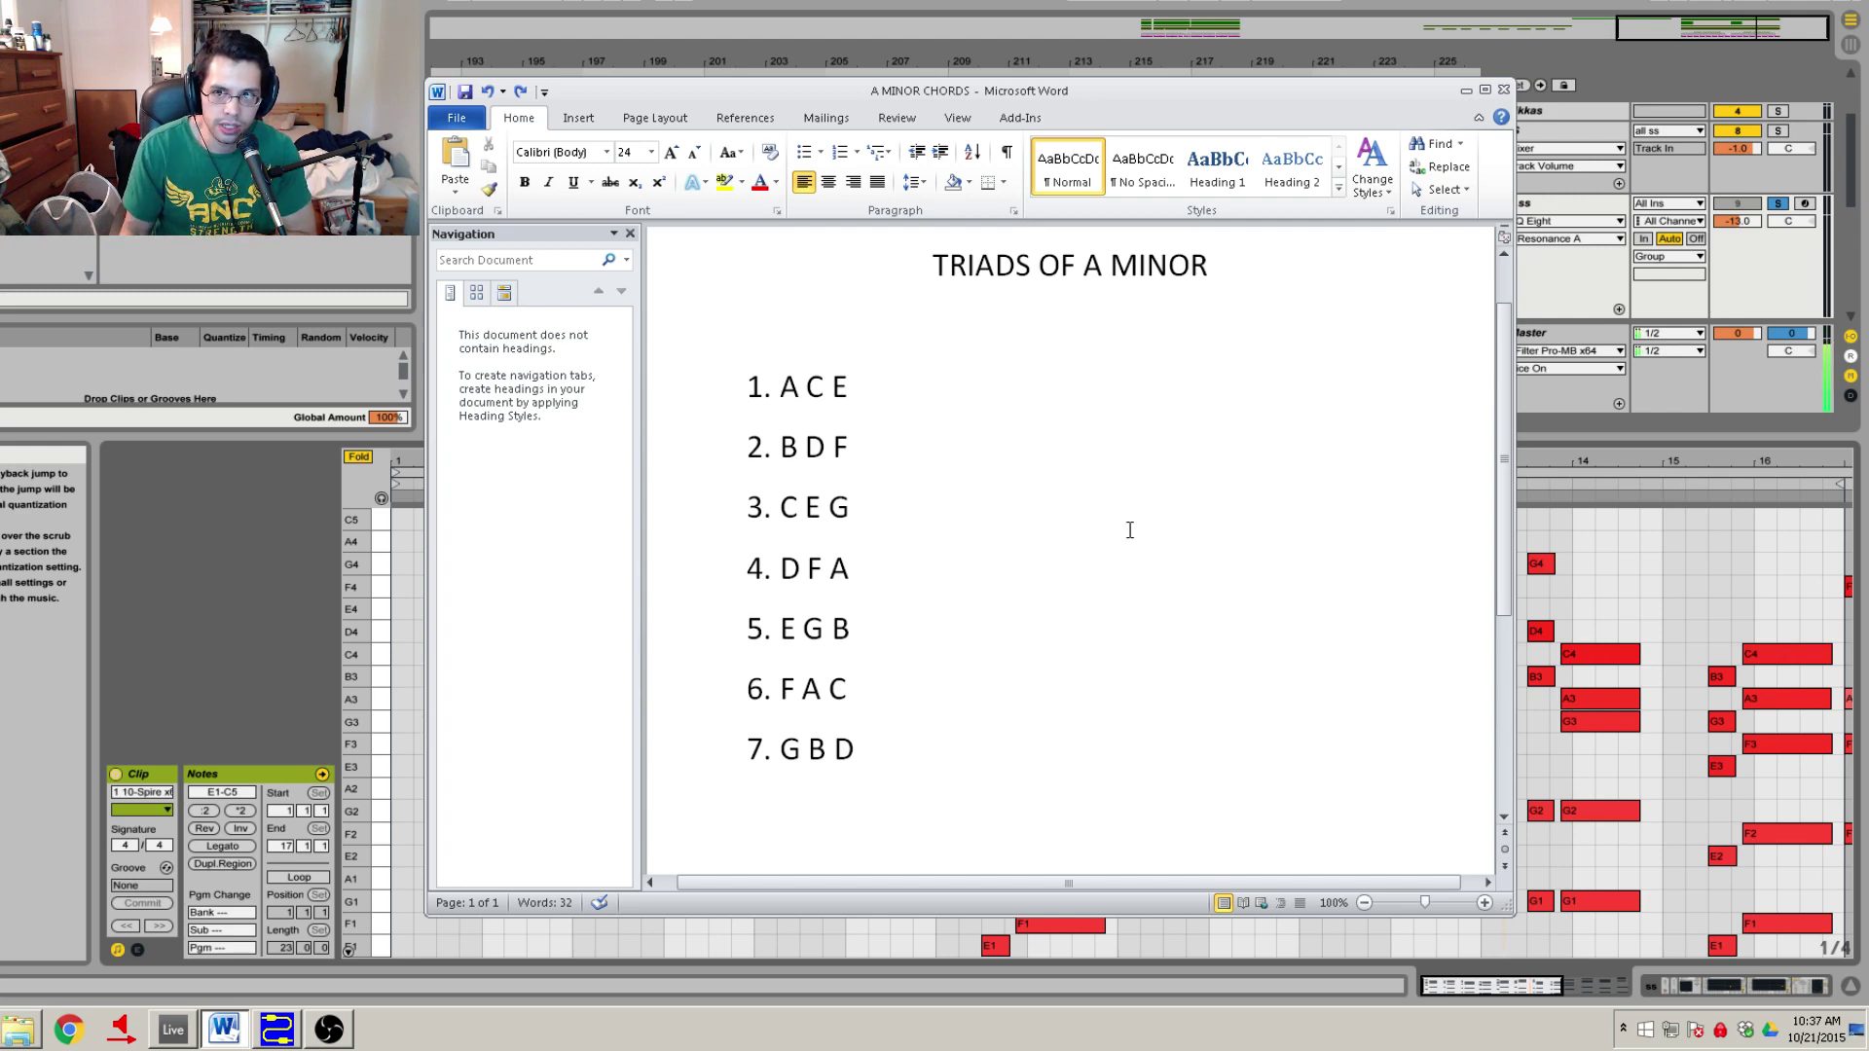
Return to Live and highlight all the Spire clip's chord notes across bars 1 to 16 for review.
left_click(1465, 91)
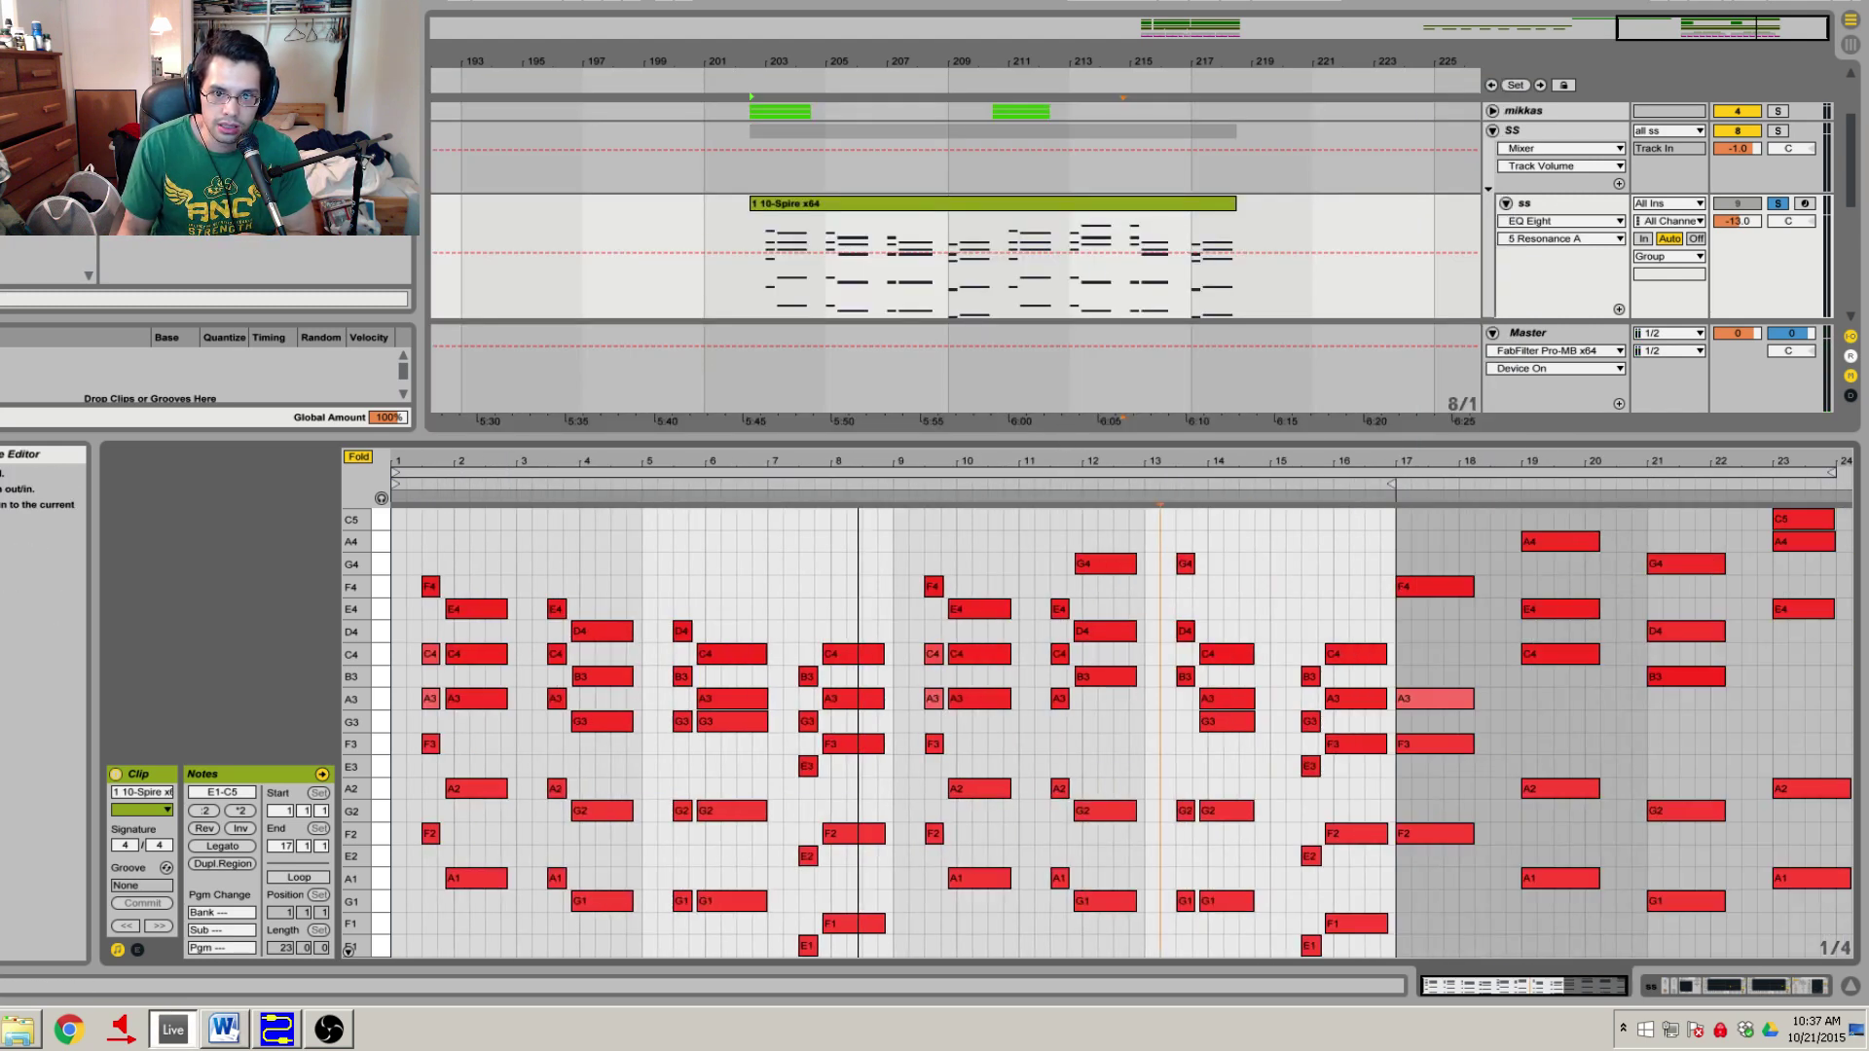
left_click_drag(435, 525, 1369, 944)
left_click(938, 814)
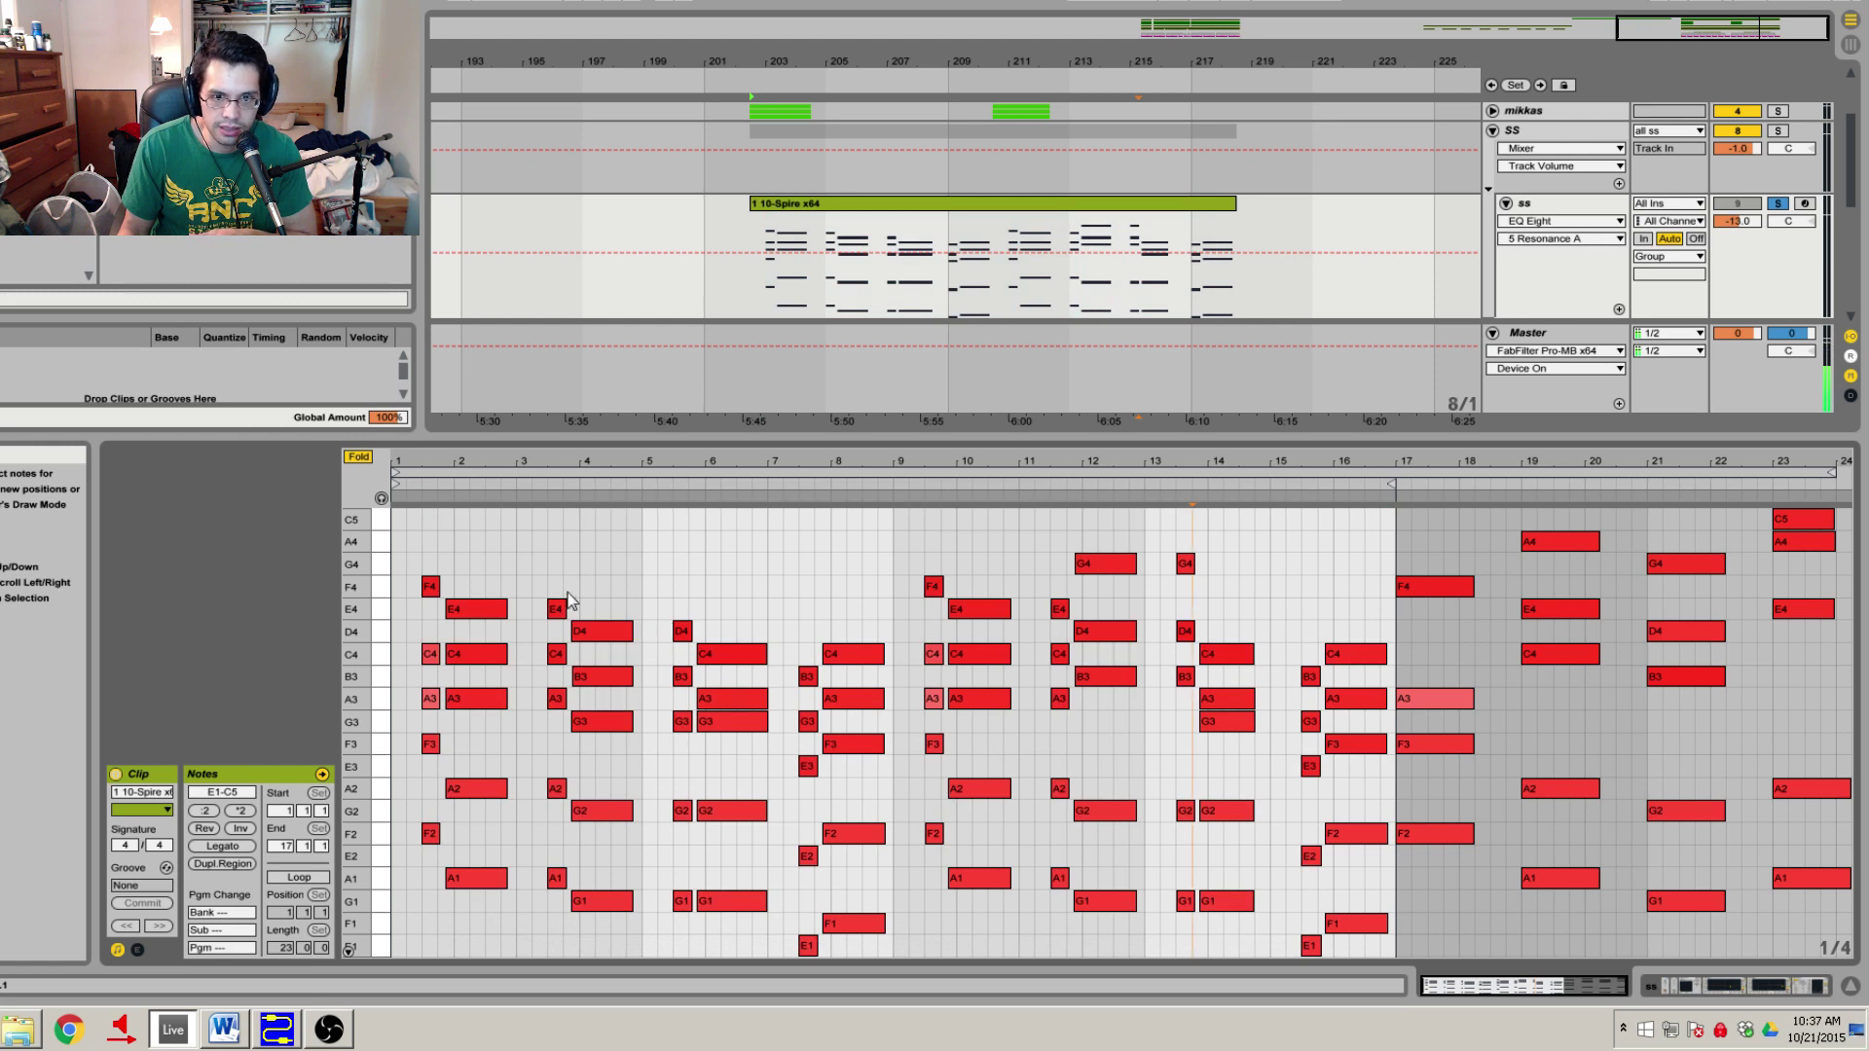
left_click_drag(418, 506, 1383, 949)
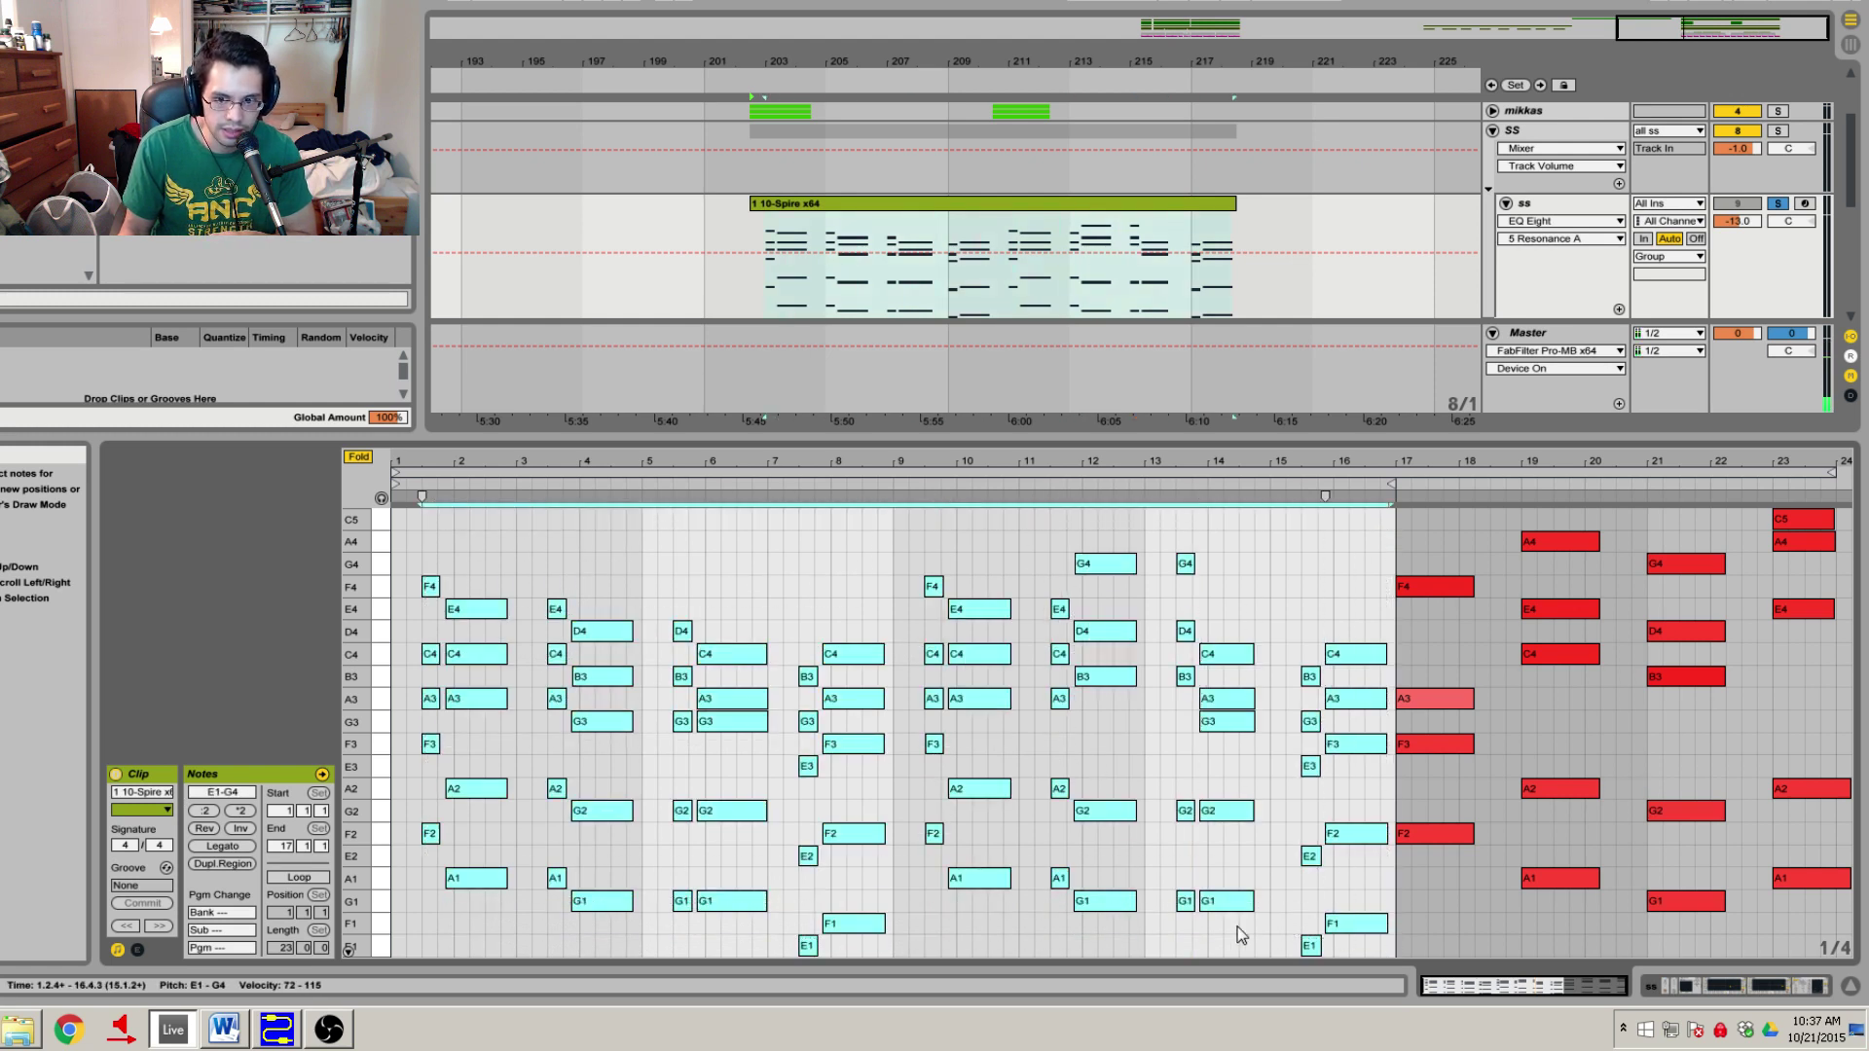
left_click(1212, 931)
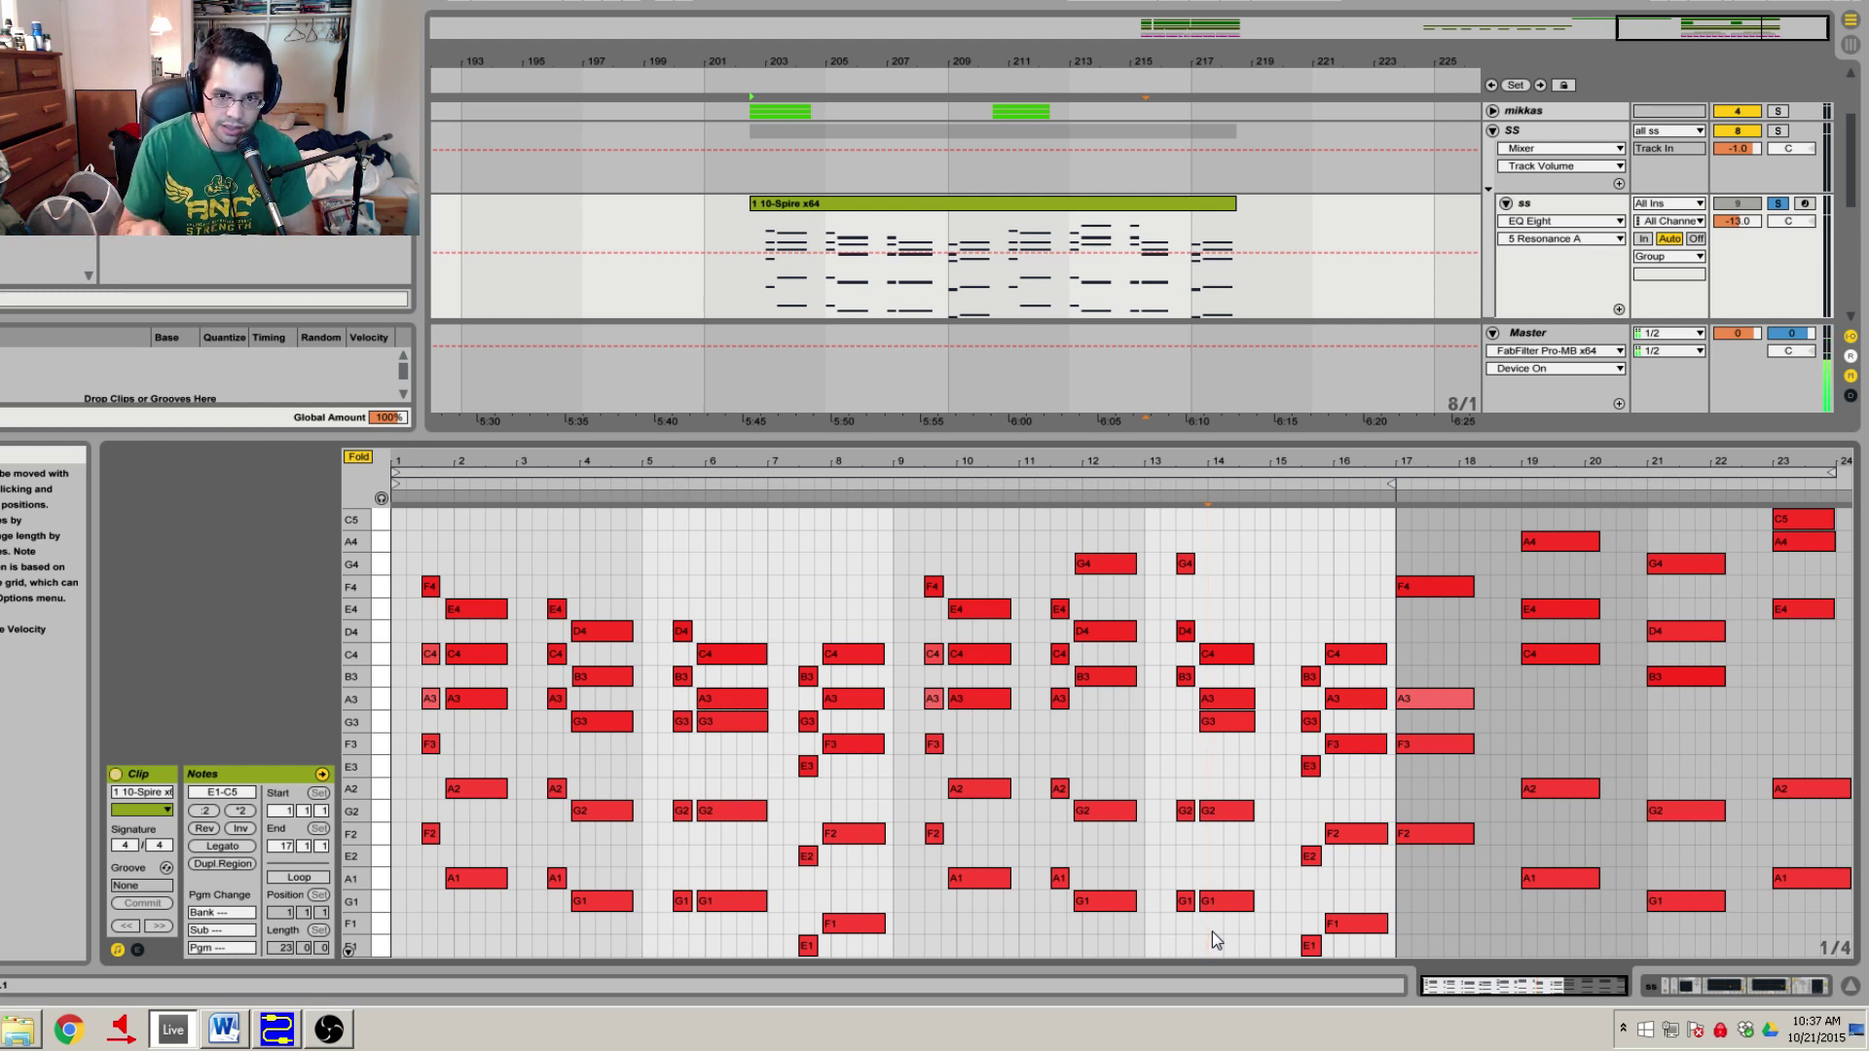
Switch to the A MINOR CHORDS document in Word and highlight all seven triads as the source of the chords.
left_click(224, 1028)
left_click(955, 750)
left_click_drag(955, 751, 756, 353)
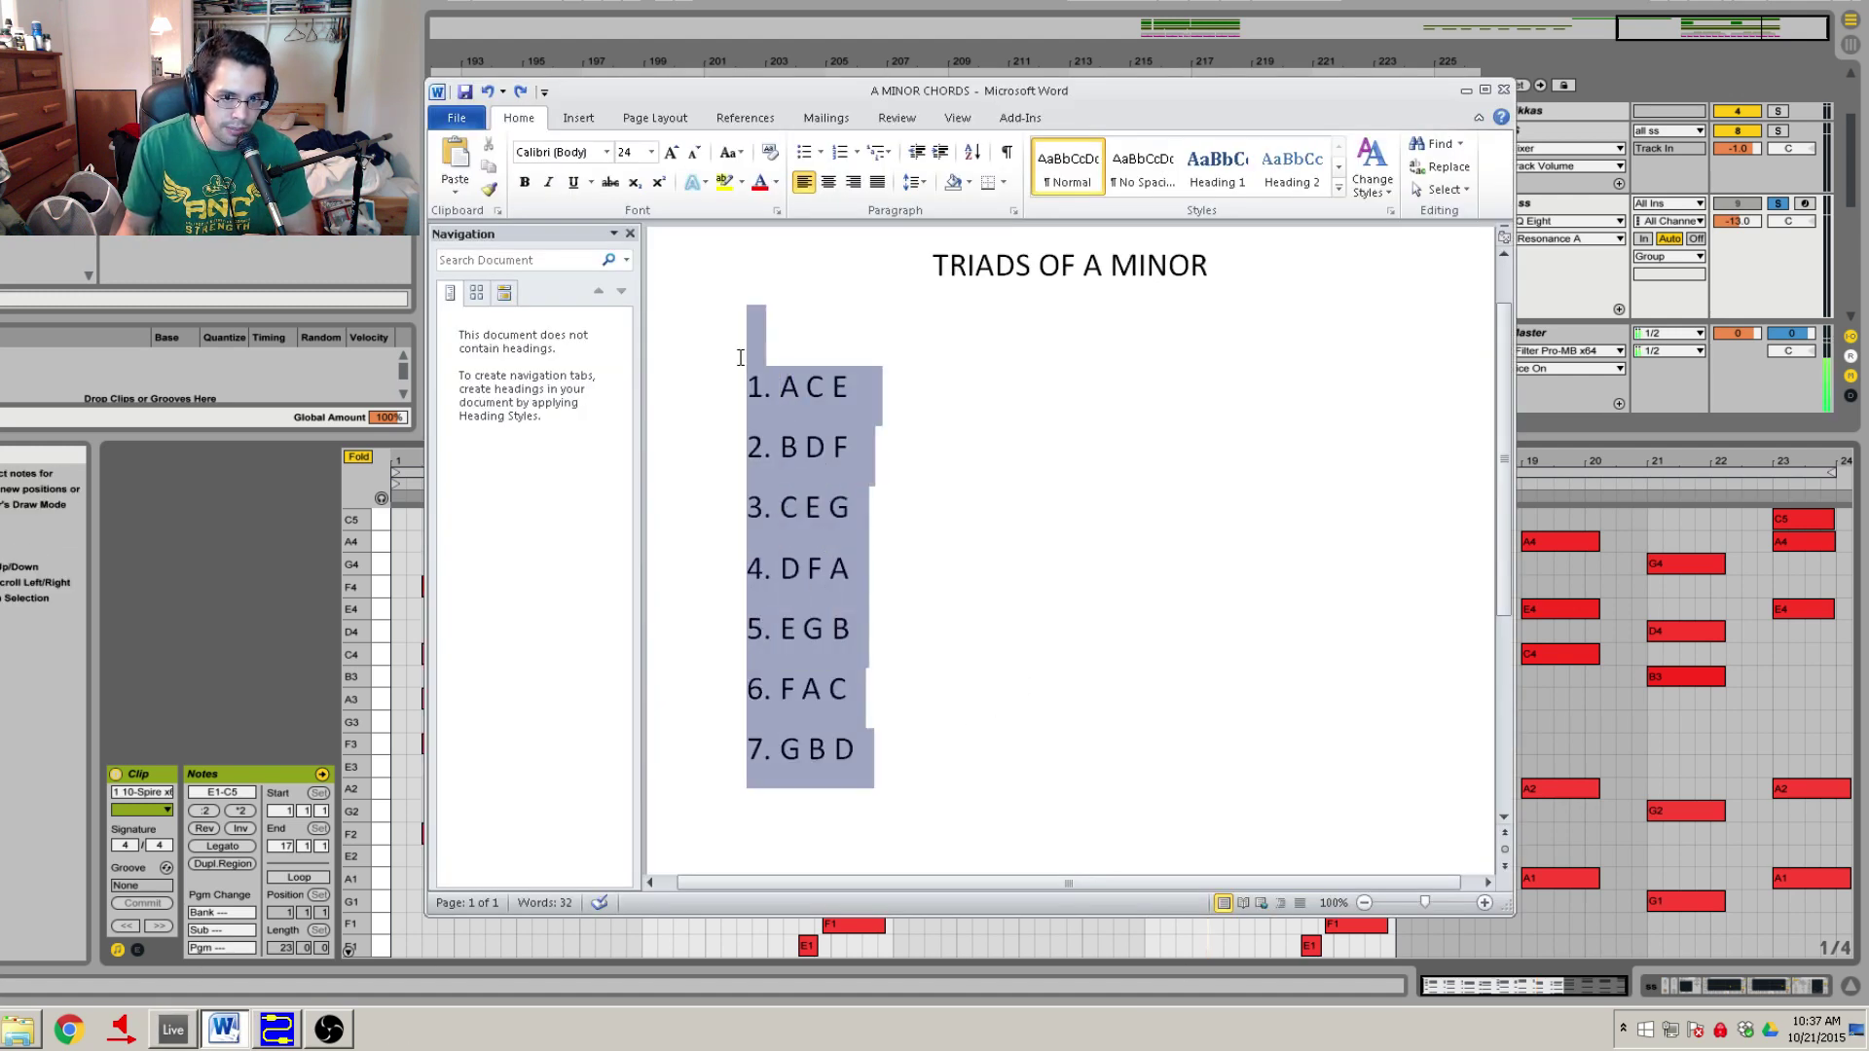
left_click_drag(922, 750, 761, 404)
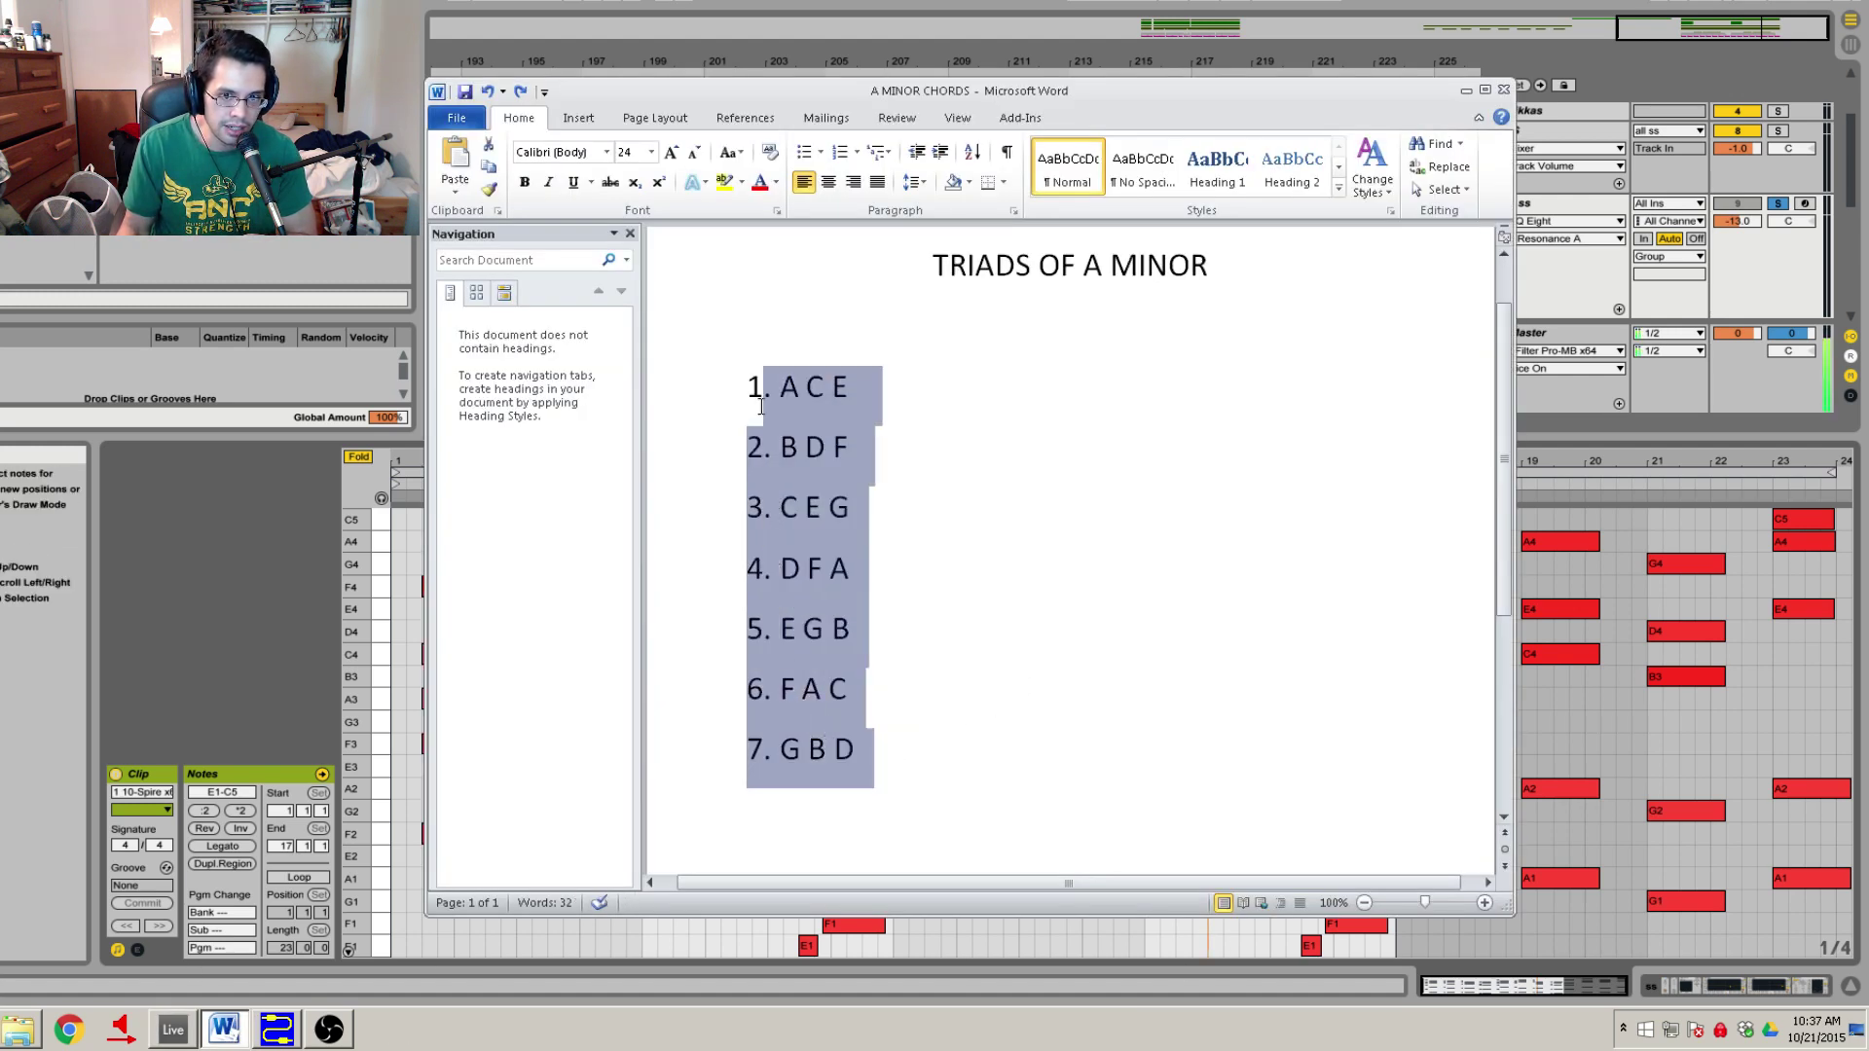
left_click(971, 671)
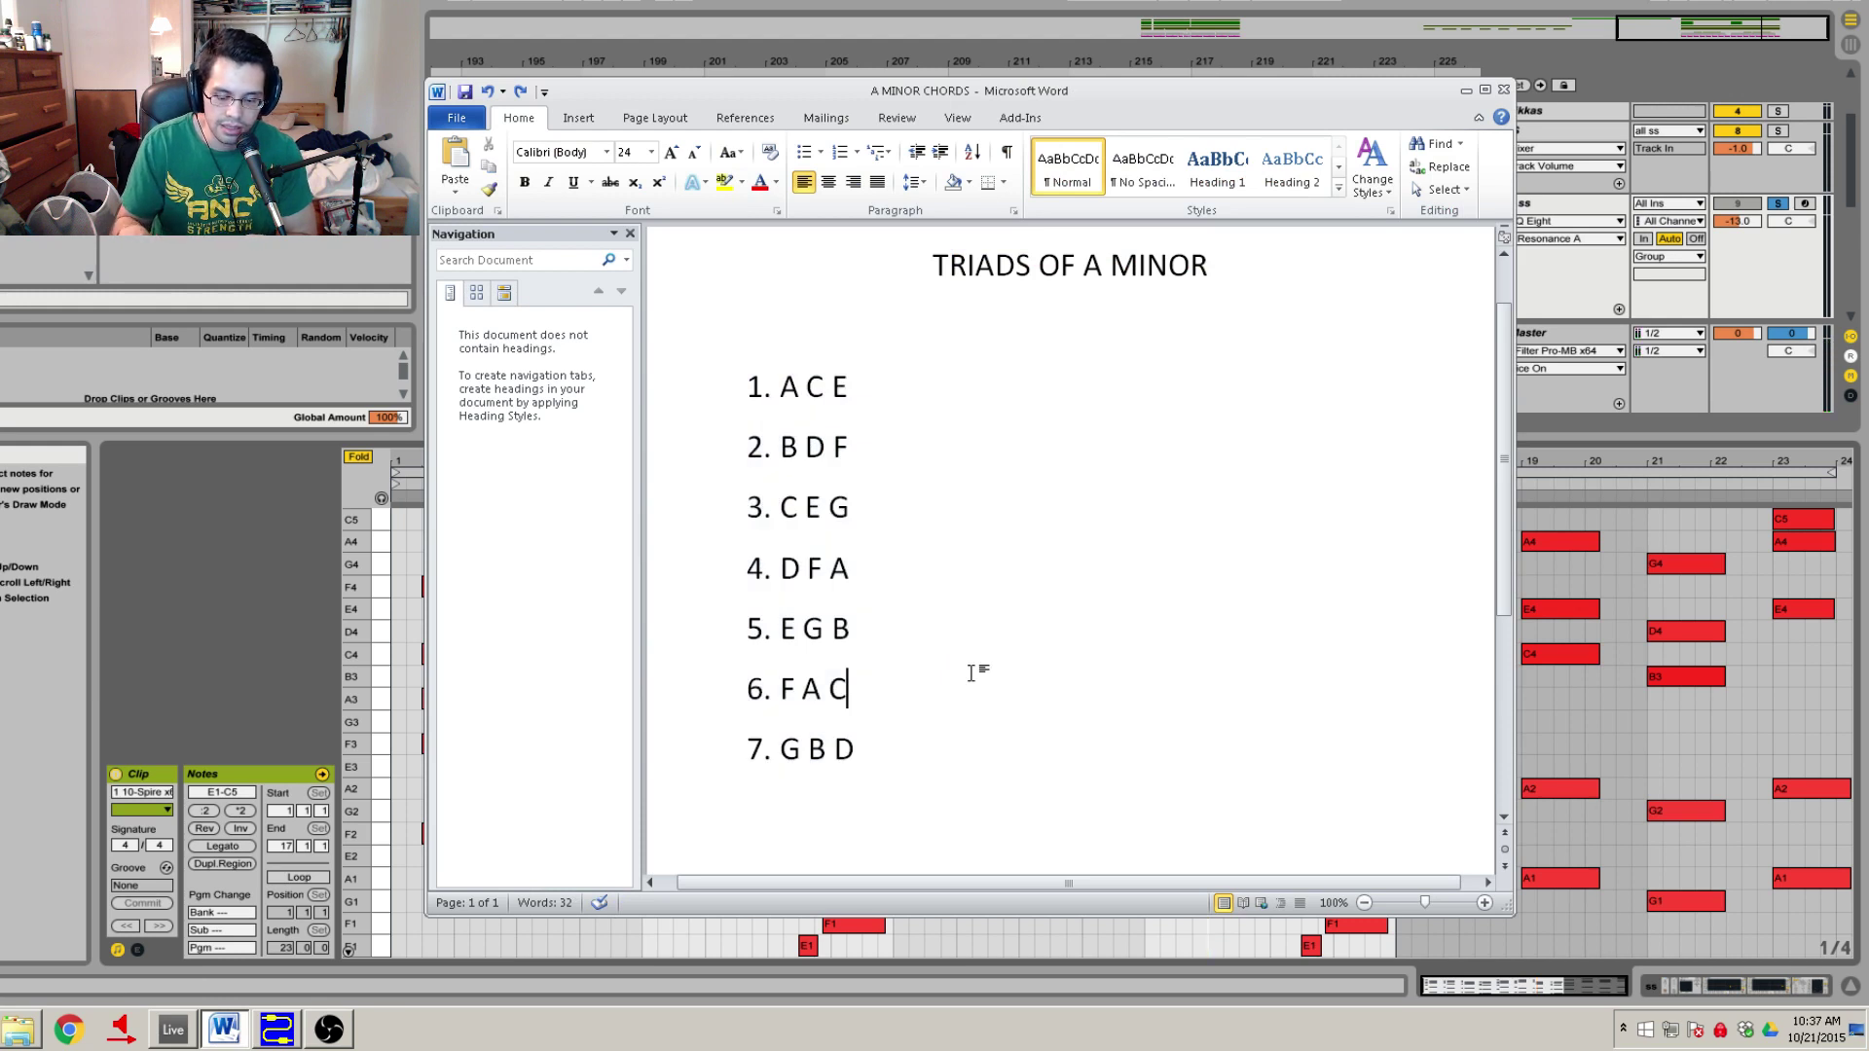
left_click_drag(854, 761, 754, 387)
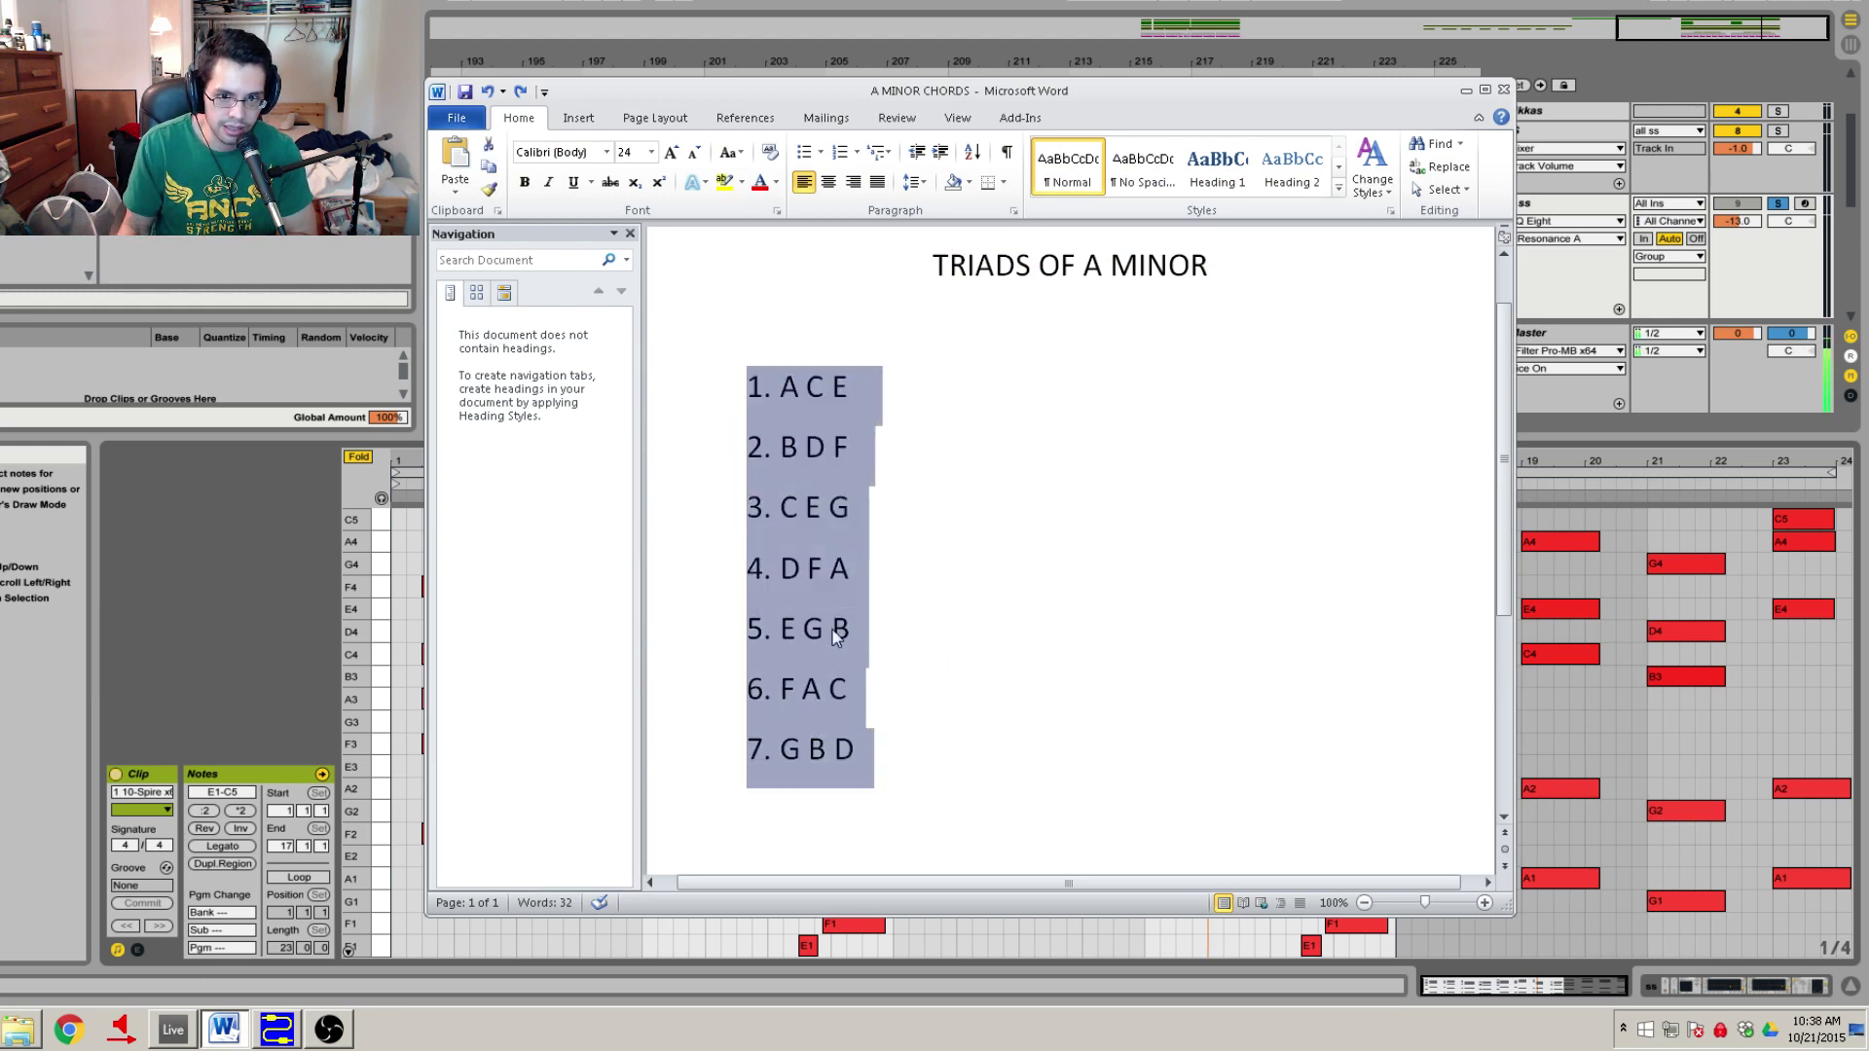
left_click(940, 761)
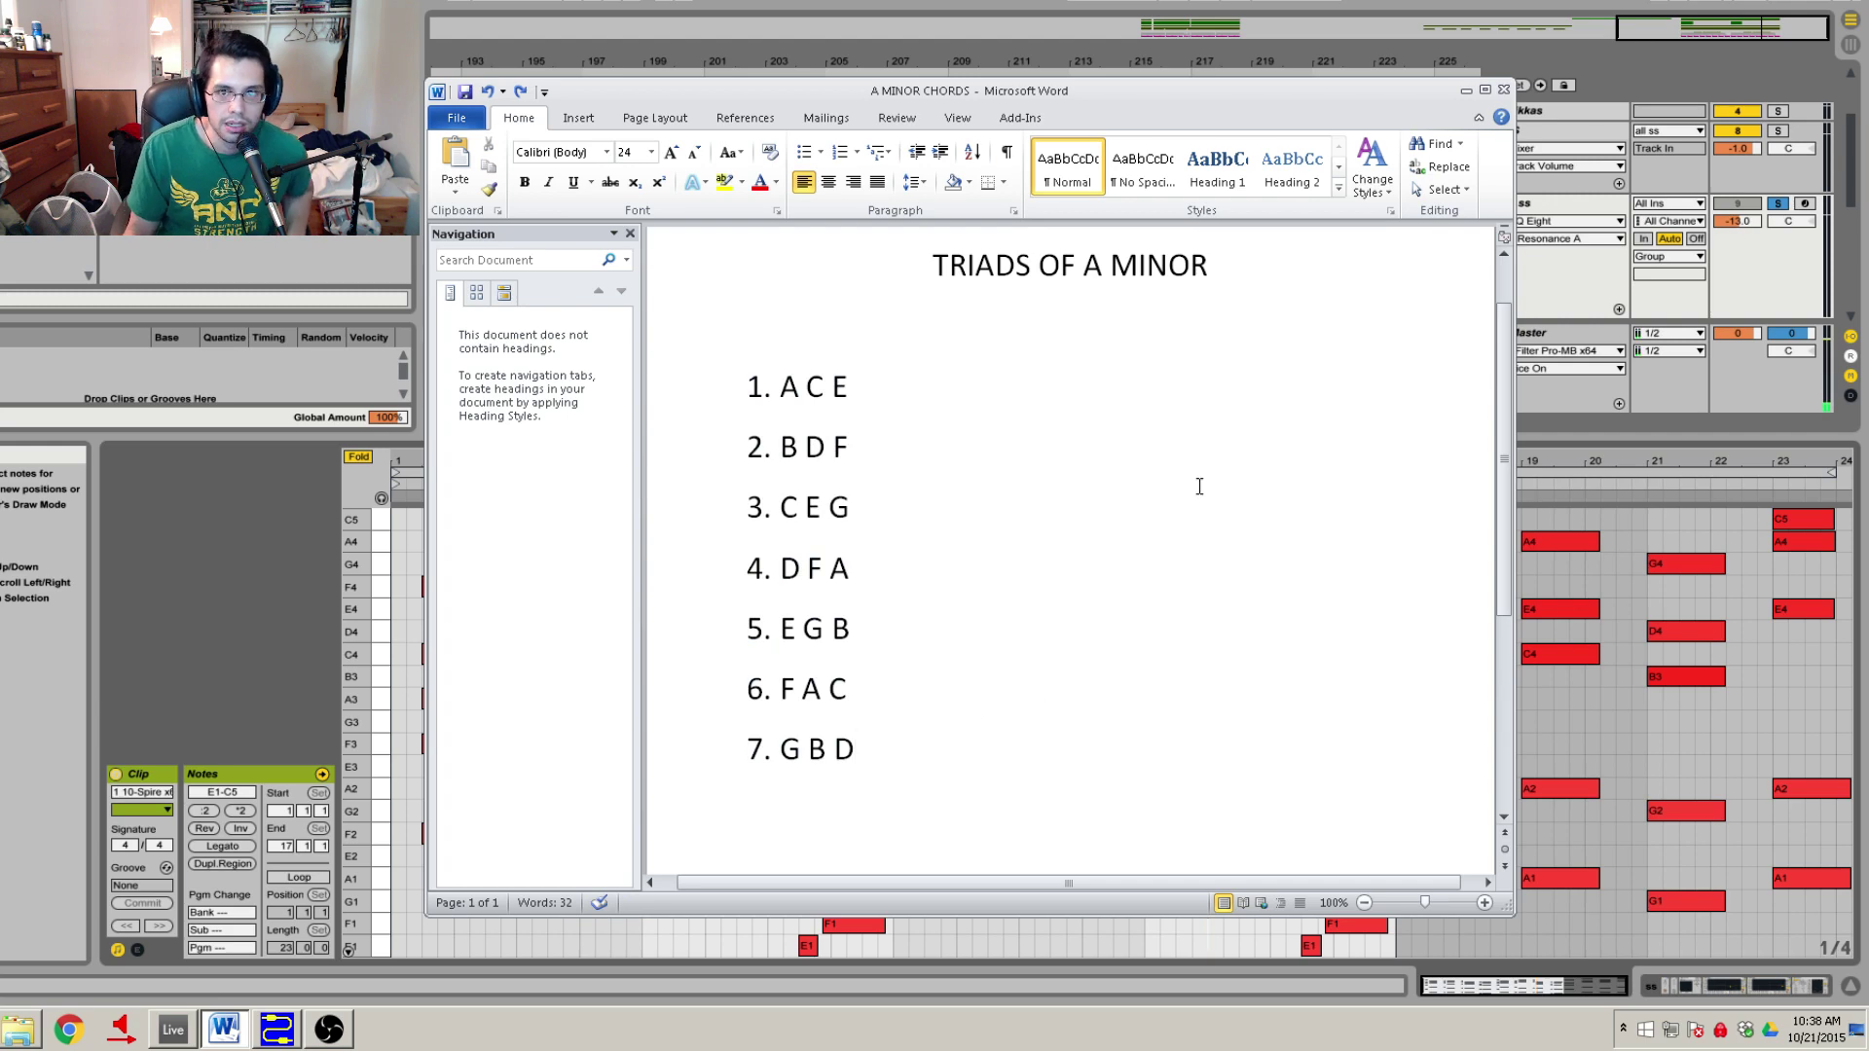
Switch back to Live and enlarge the arrangement area to show the lead, mikkas vocal and ss tracks together.
key("alt+Tab")
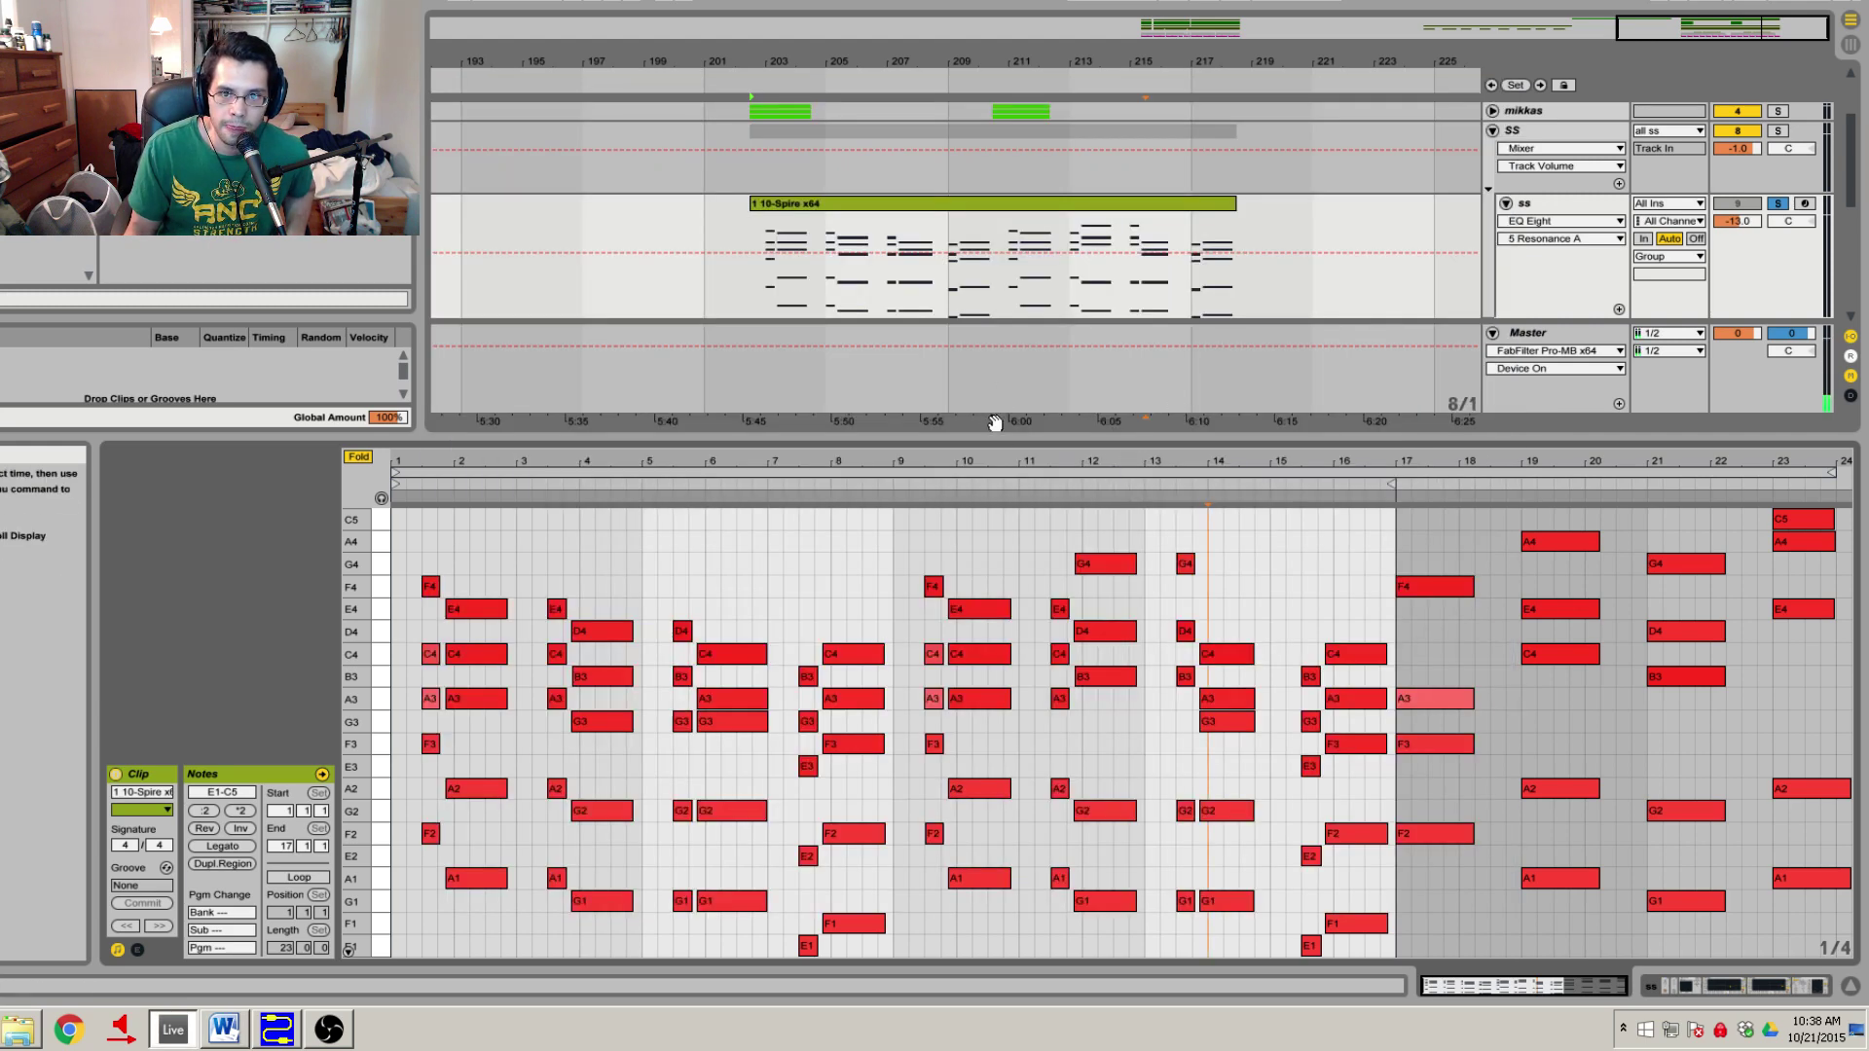
left_click_drag(991, 440, 979, 623)
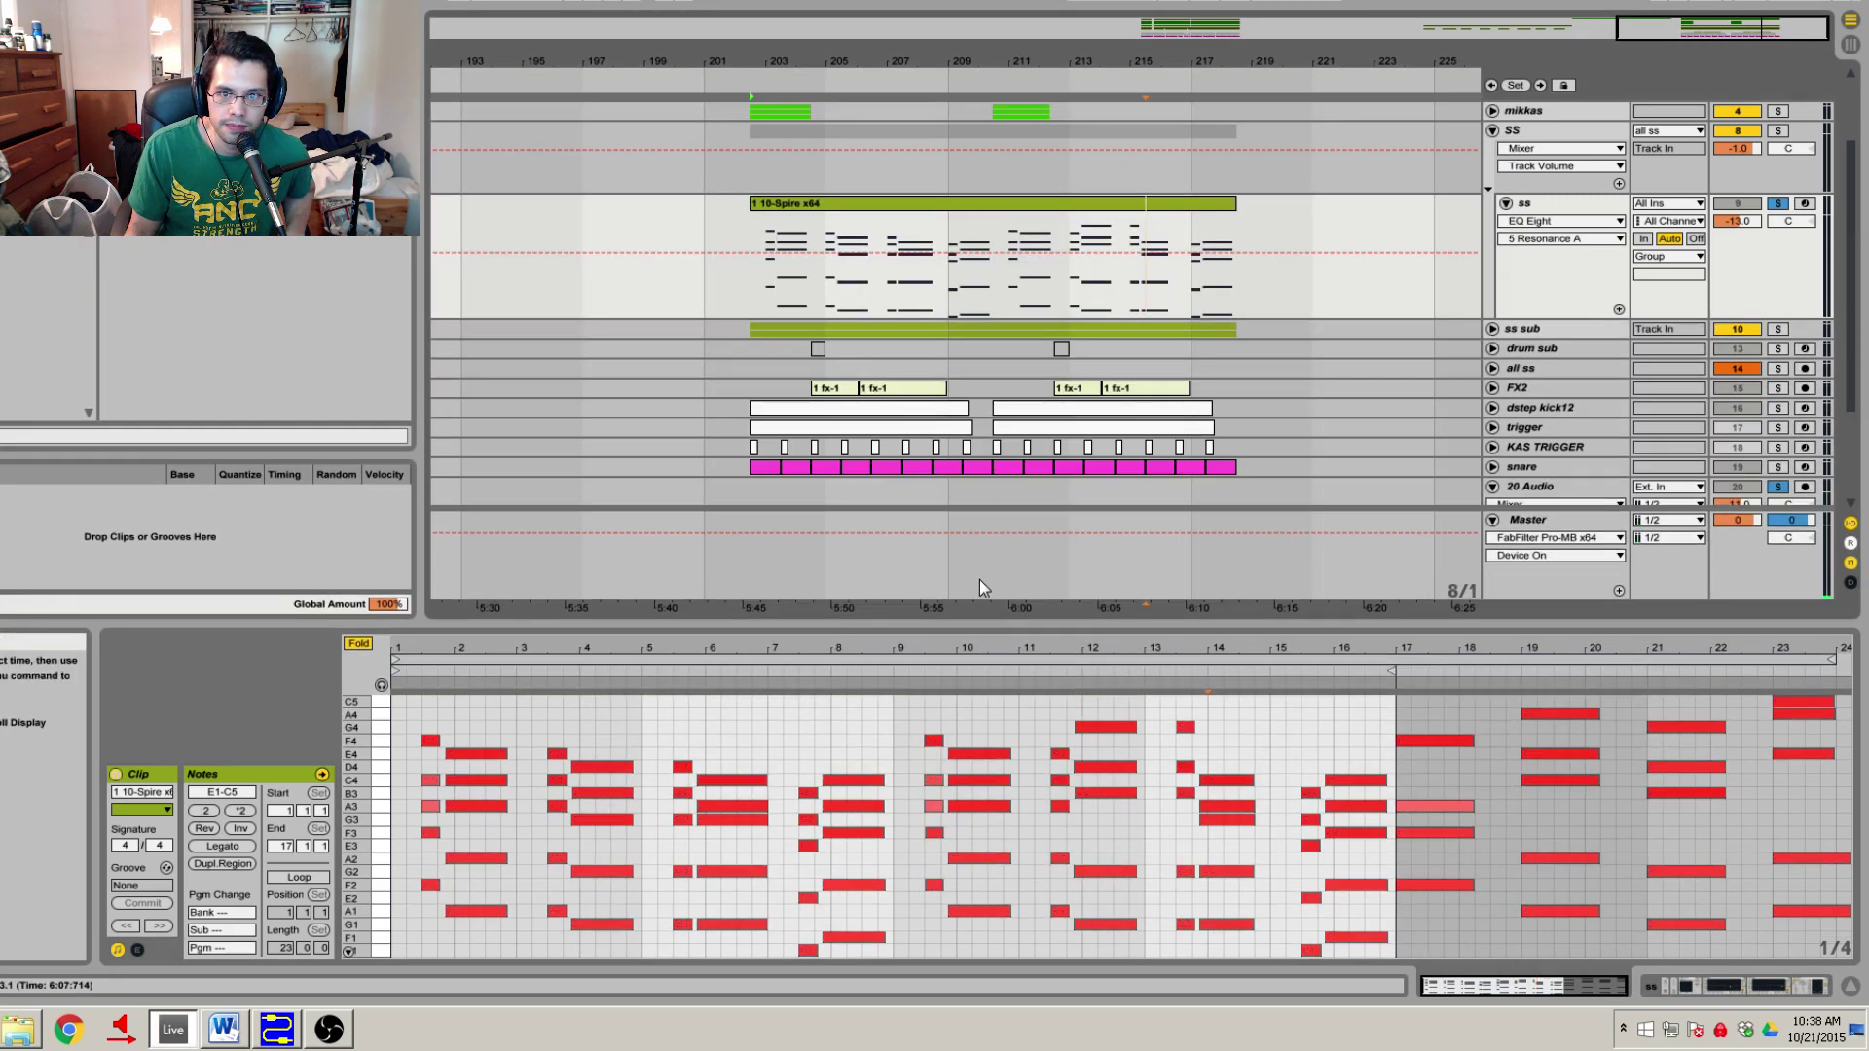
scroll(1185, 267, "up", 3)
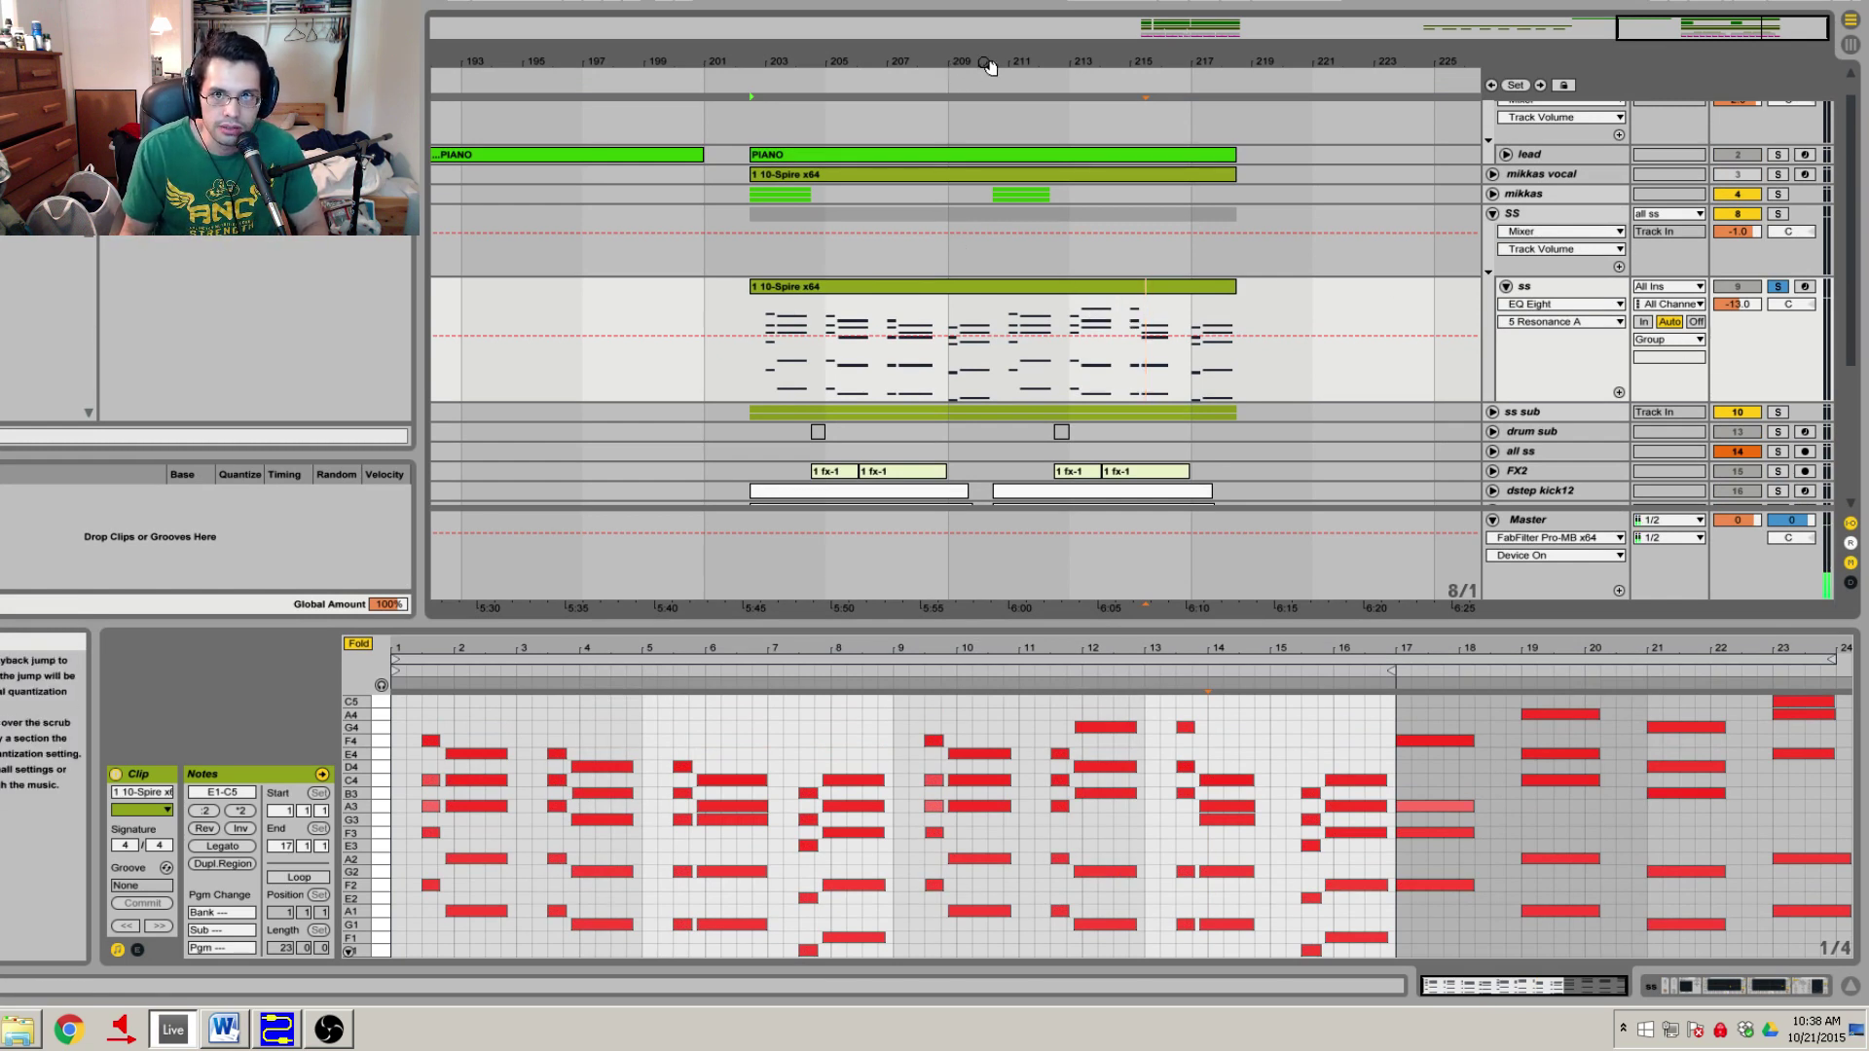
left_click_drag(989, 64, 991, 55)
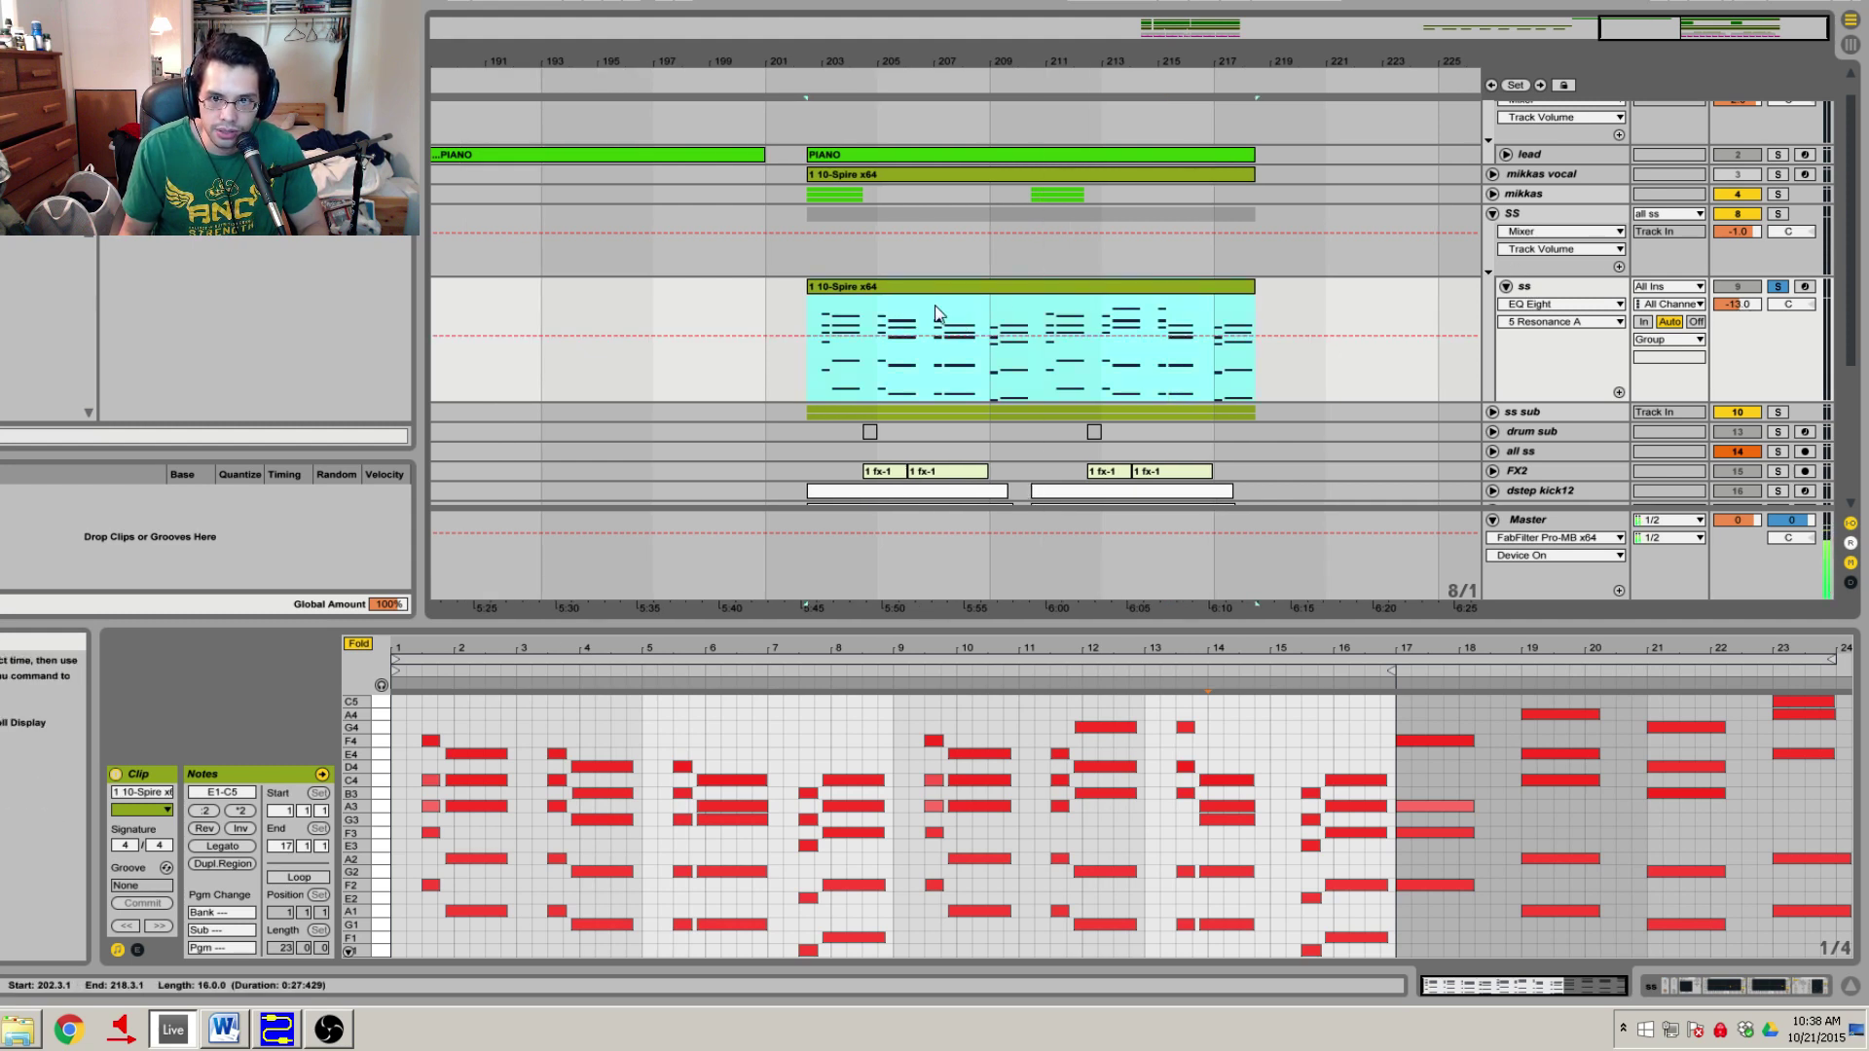
scroll(939, 319, "up", 1)
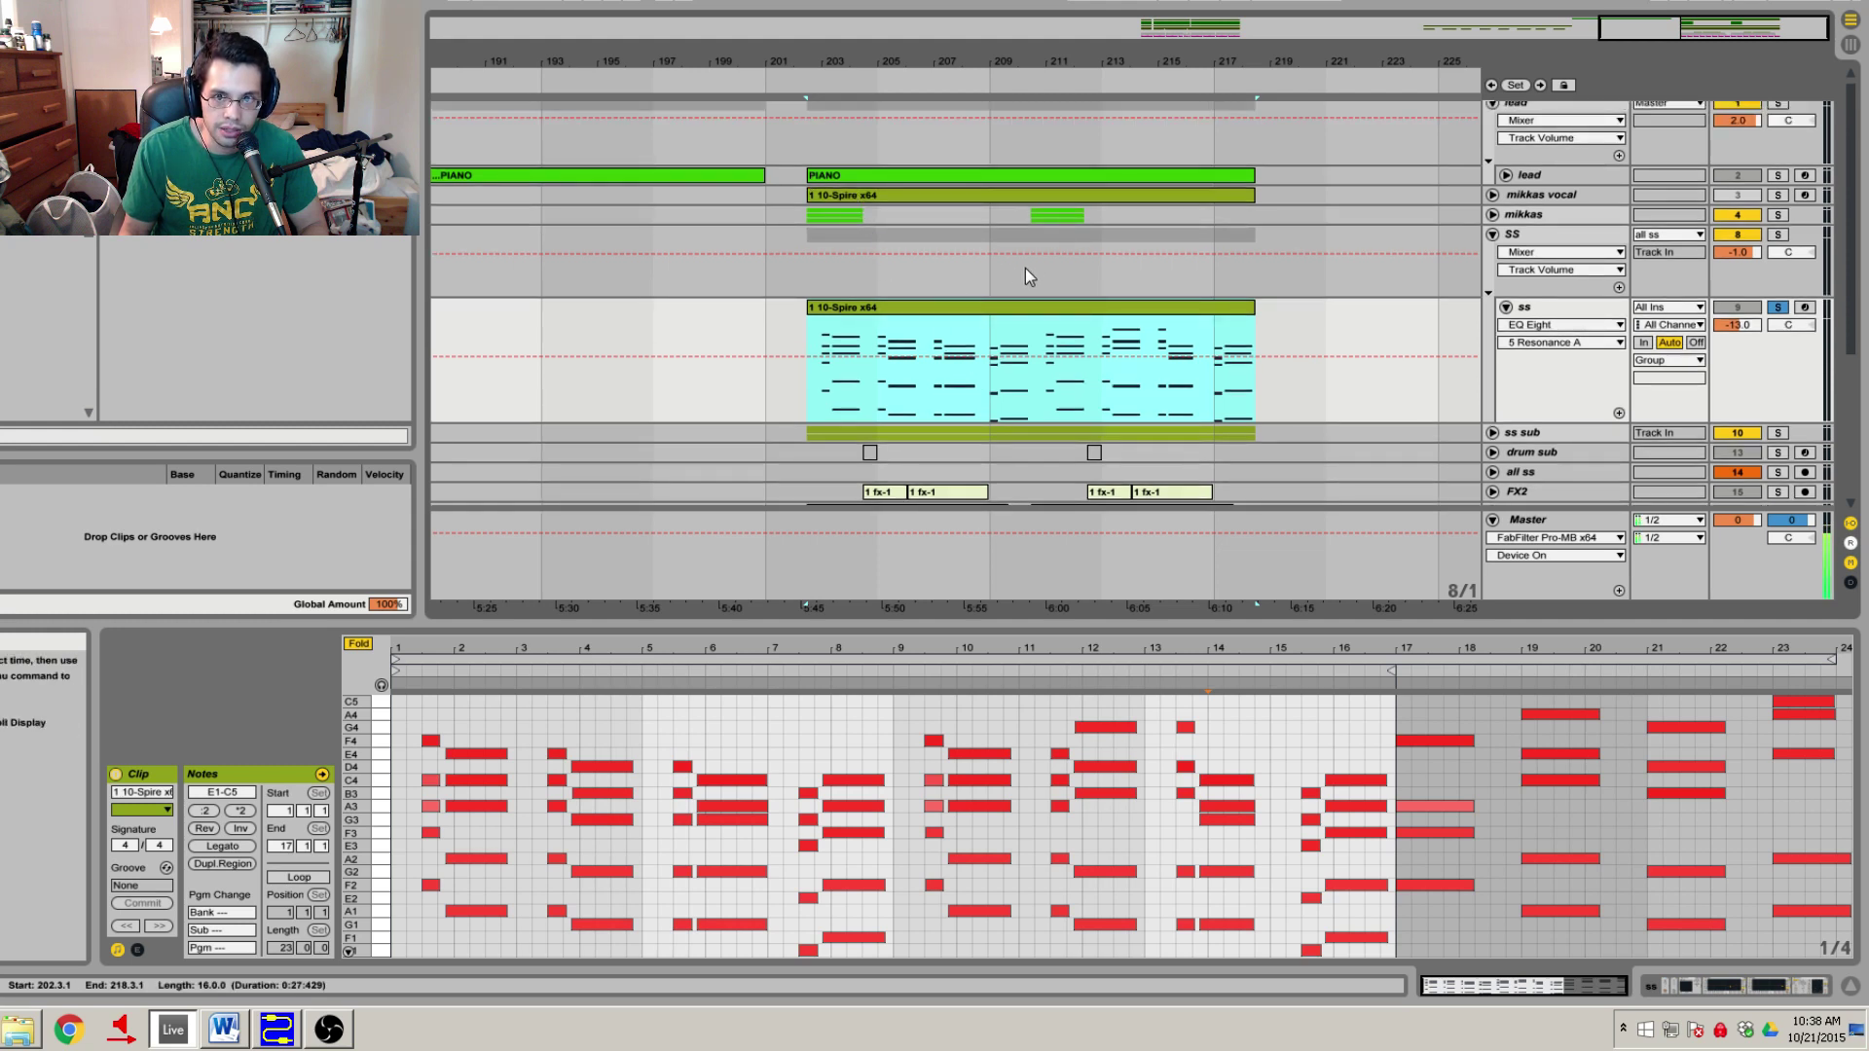
scroll(1364, 294, "up", 1)
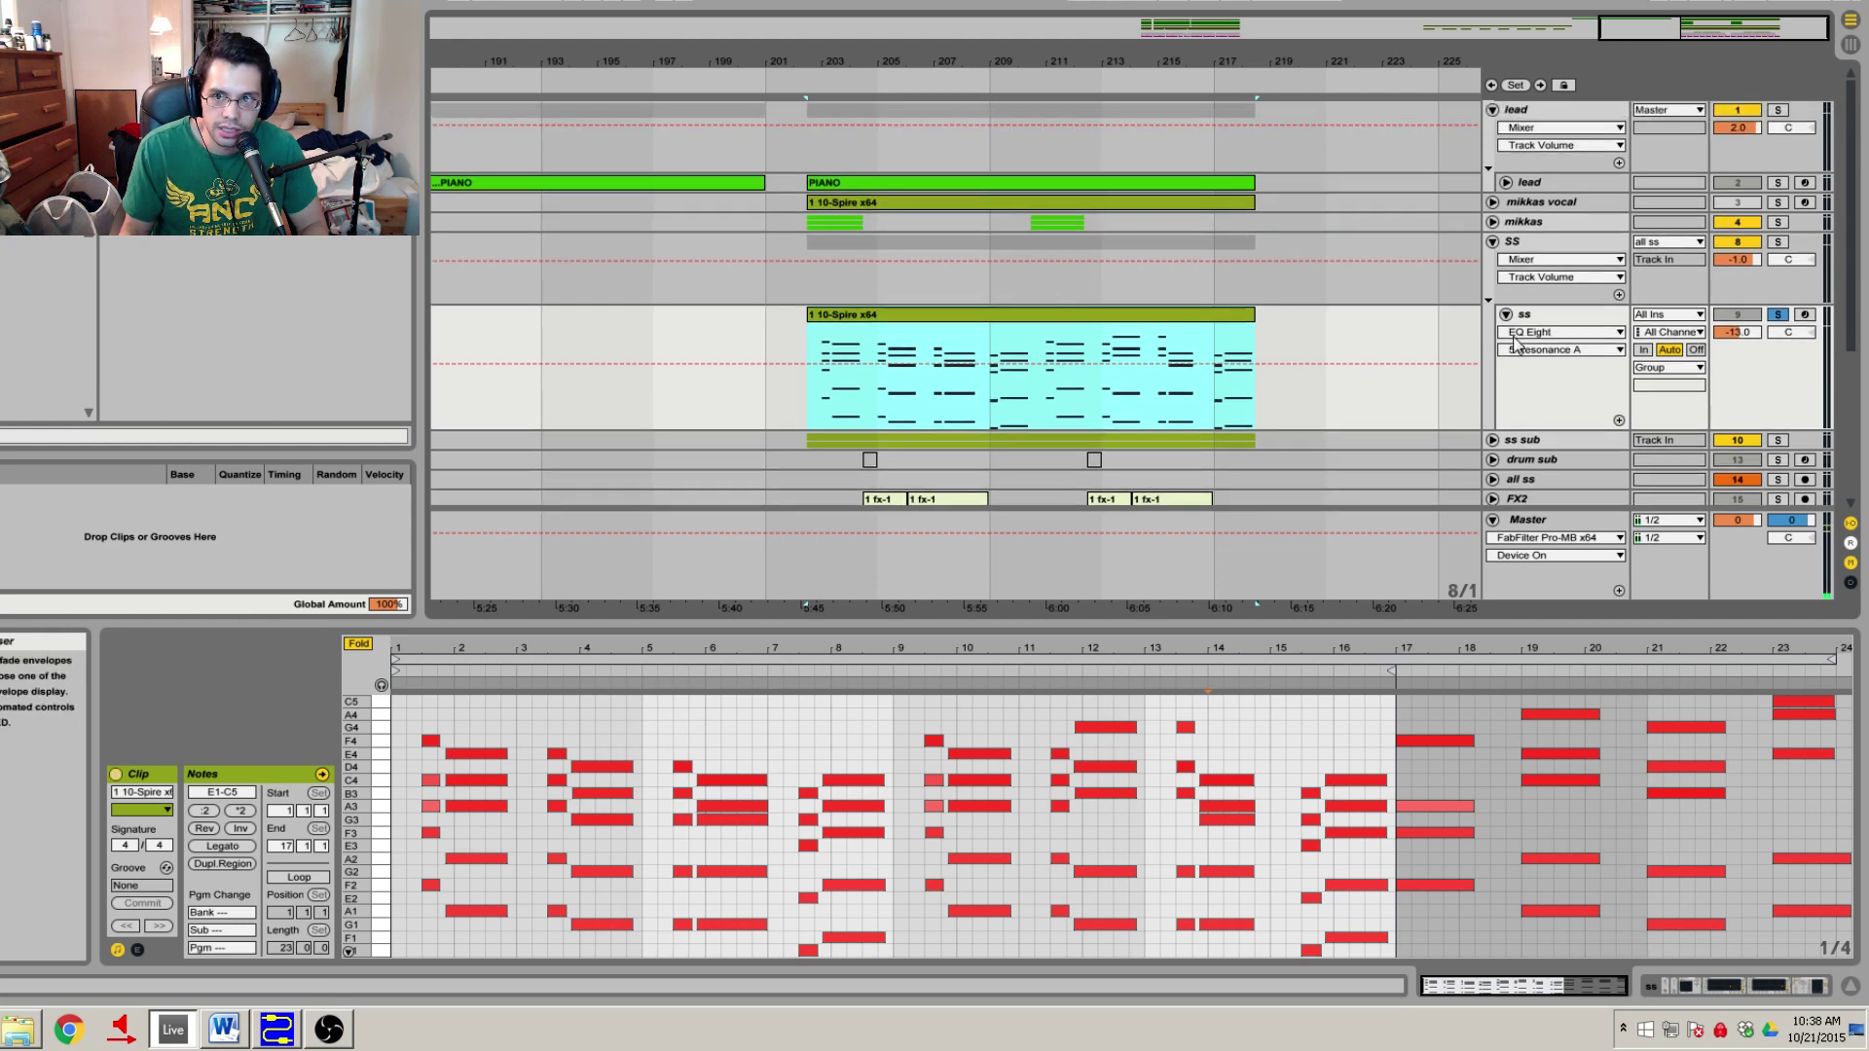
left_click(1299, 351)
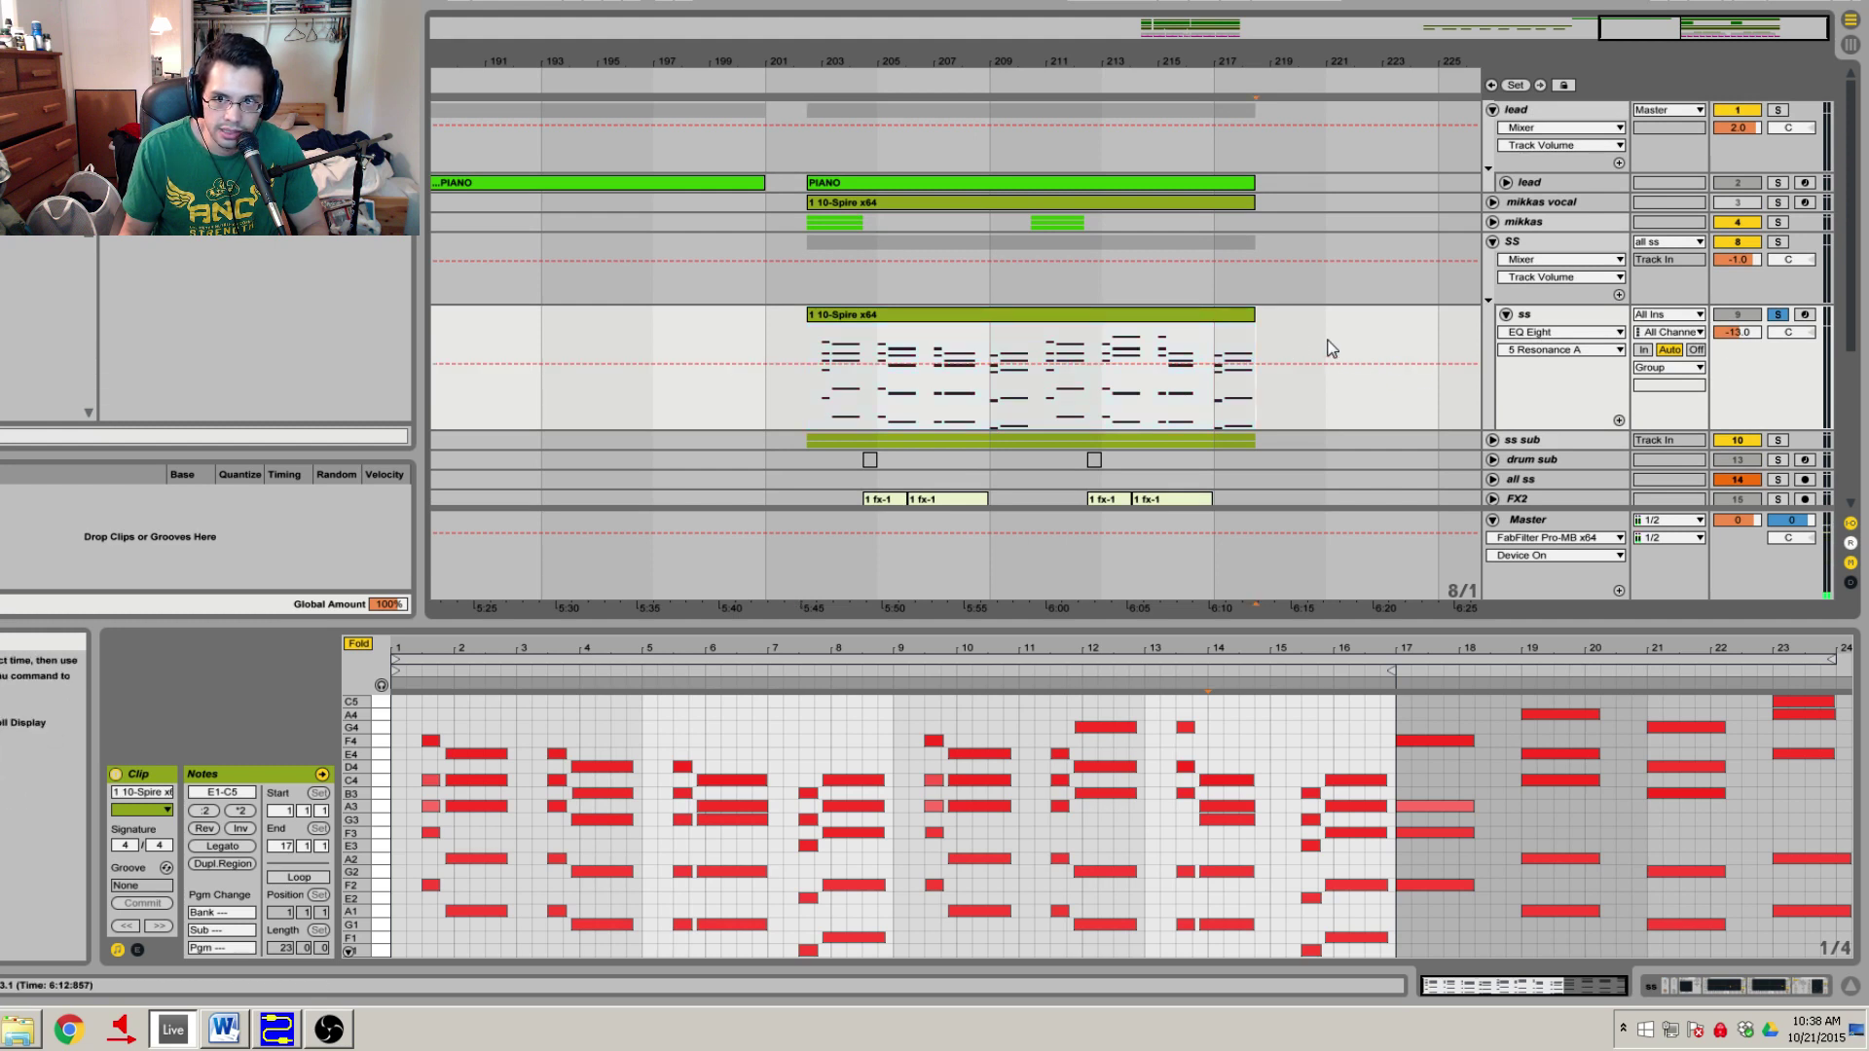
Turn off solo on the ss track and play the full arrangement from the start of its Spire clip.
left_click(1776, 317)
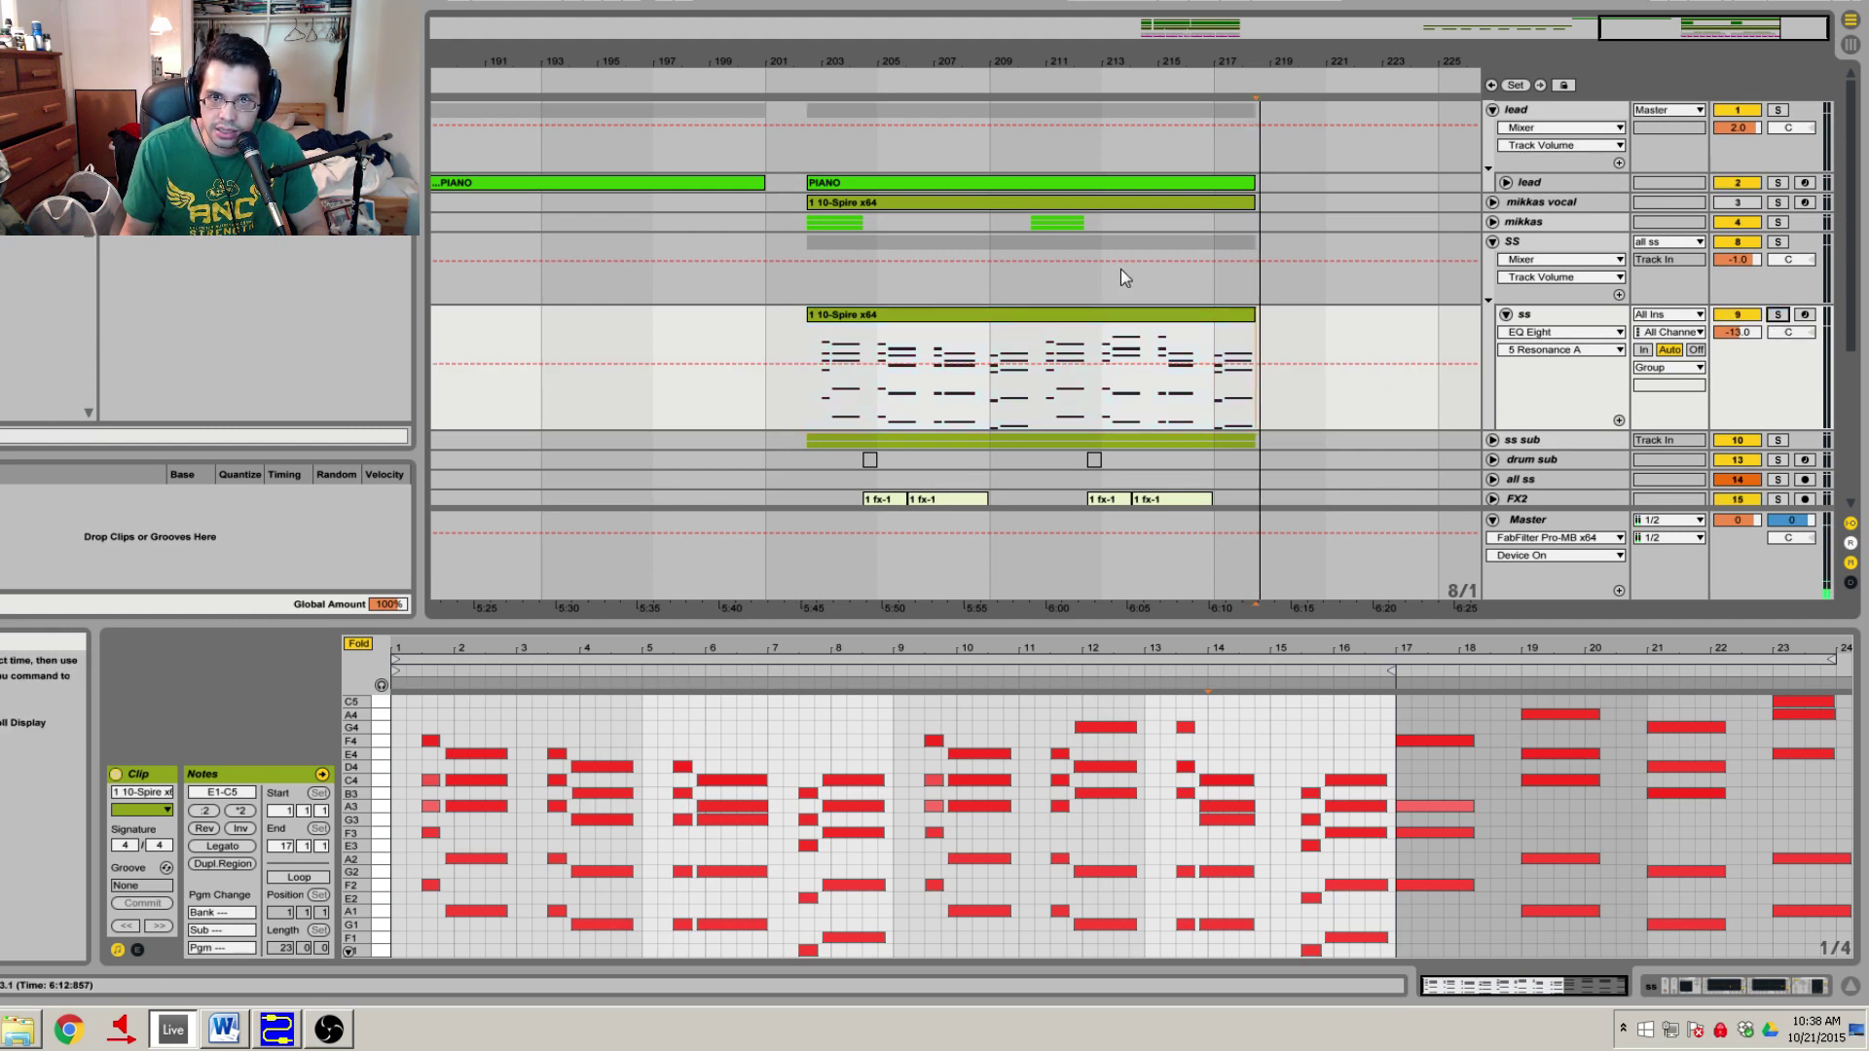
left_click(915, 314)
key("space")
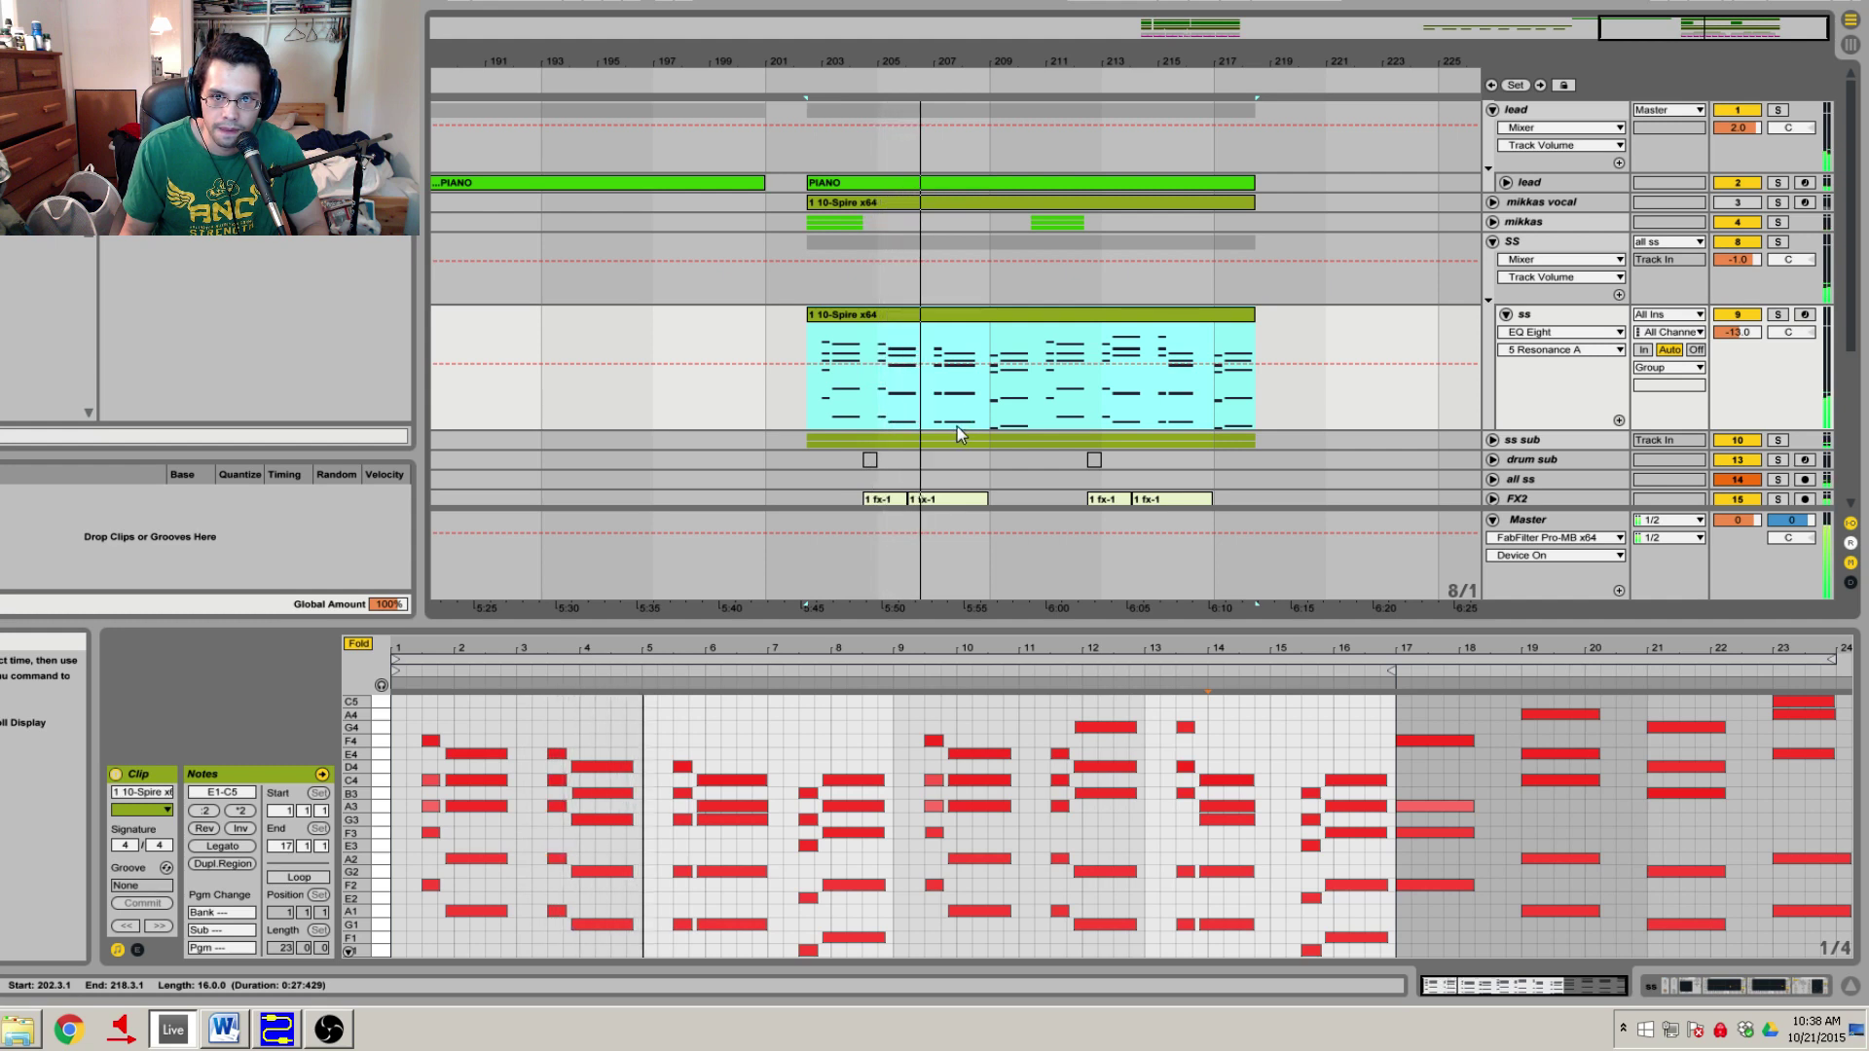
Solo the lead track to hear its PIANO part from the start of the section, and turn its solo off again.
left_click(1778, 183)
key("space")
key("space")
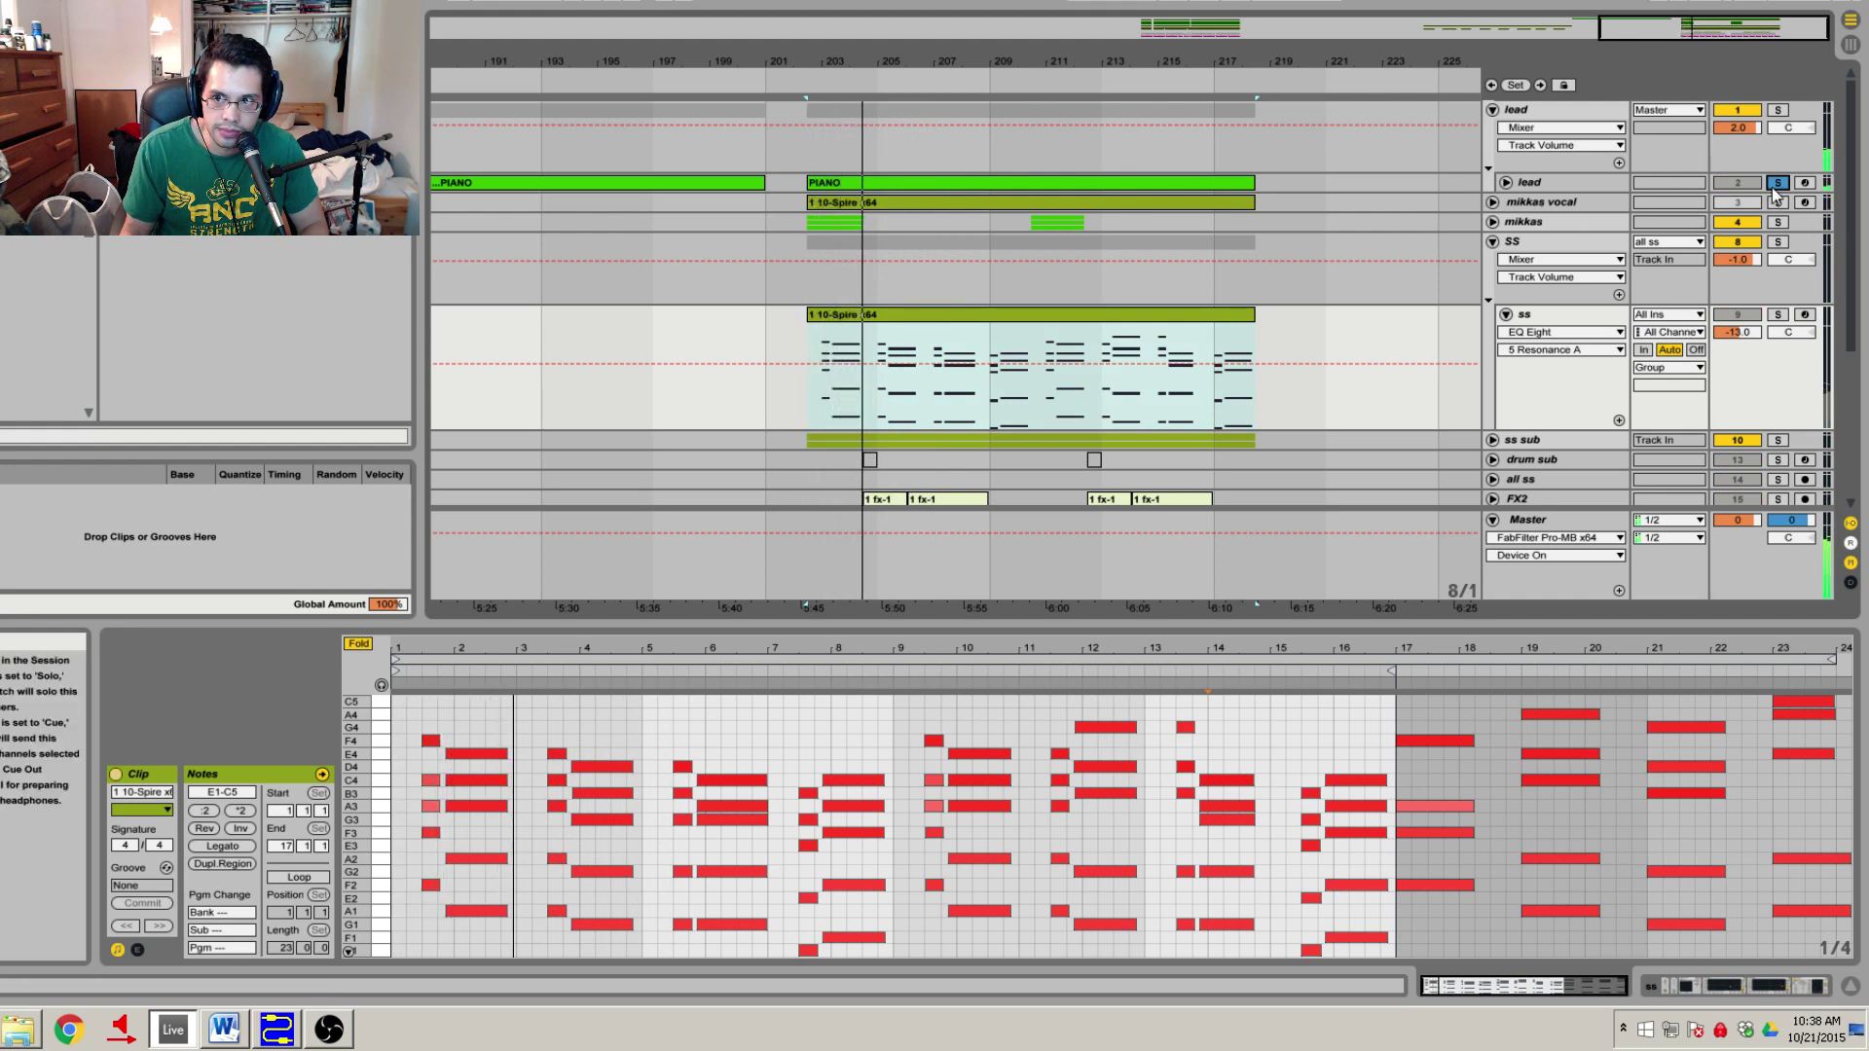
left_click(1778, 183)
Unfold the ss sub group and open the sub track's Spire clip to examine its bass notes.
scroll(1164, 367, "down", 2)
left_click_drag(1270, 322, 990, 321)
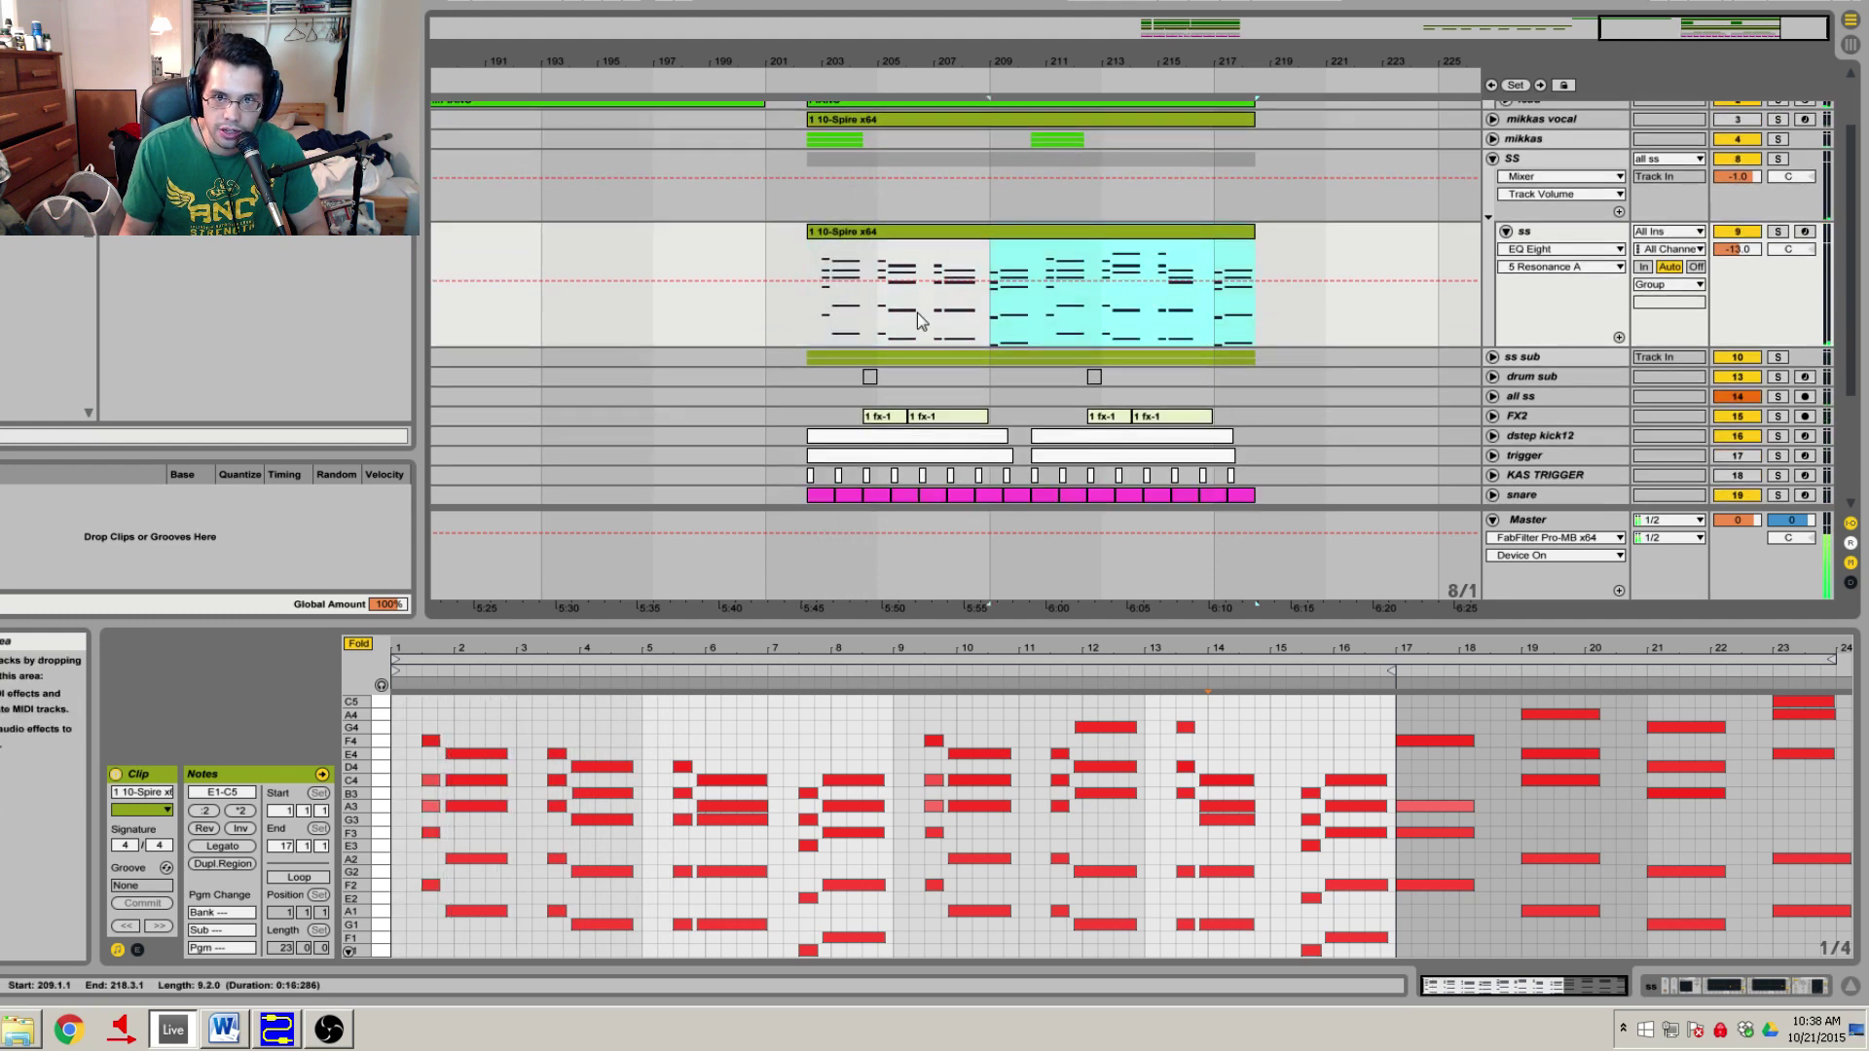
left_click(780, 301, "shift")
scroll(1376, 334, "down", 2)
scroll(1071, 333, "down", 2)
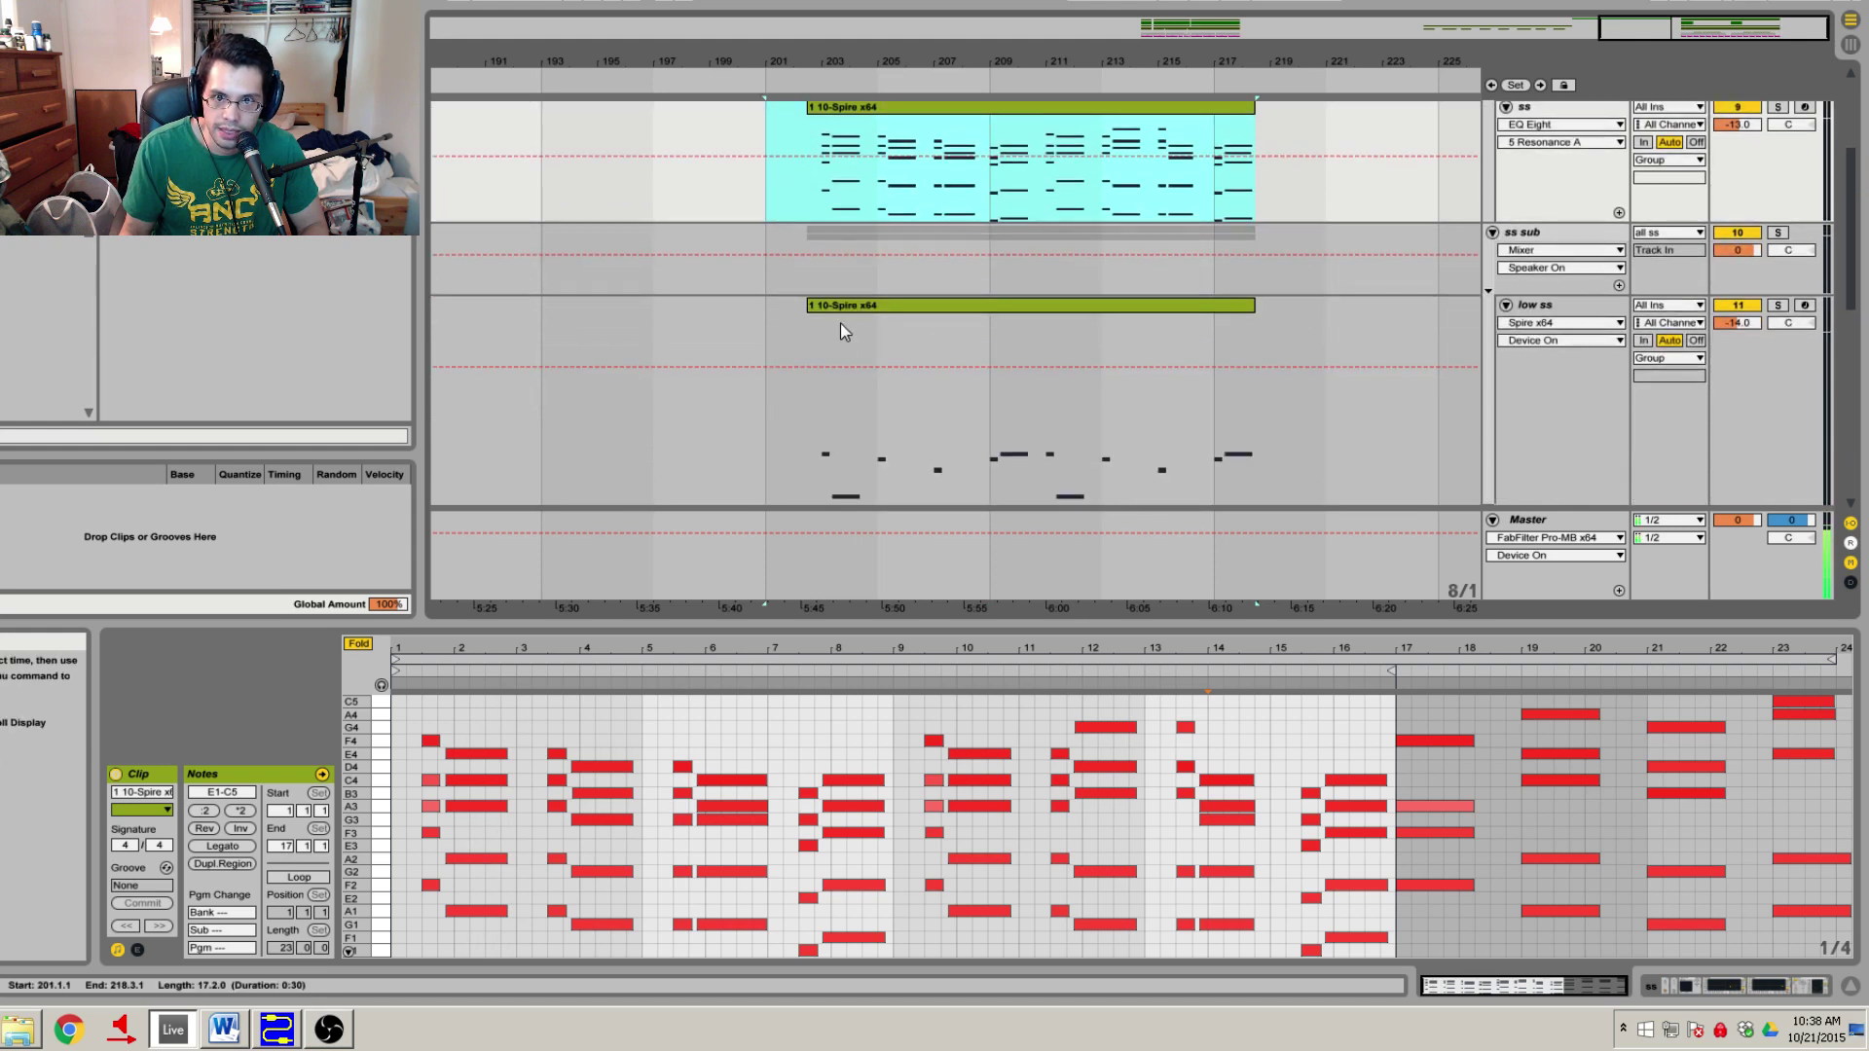
scroll(1071, 351, "down", 4)
left_click(1224, 371)
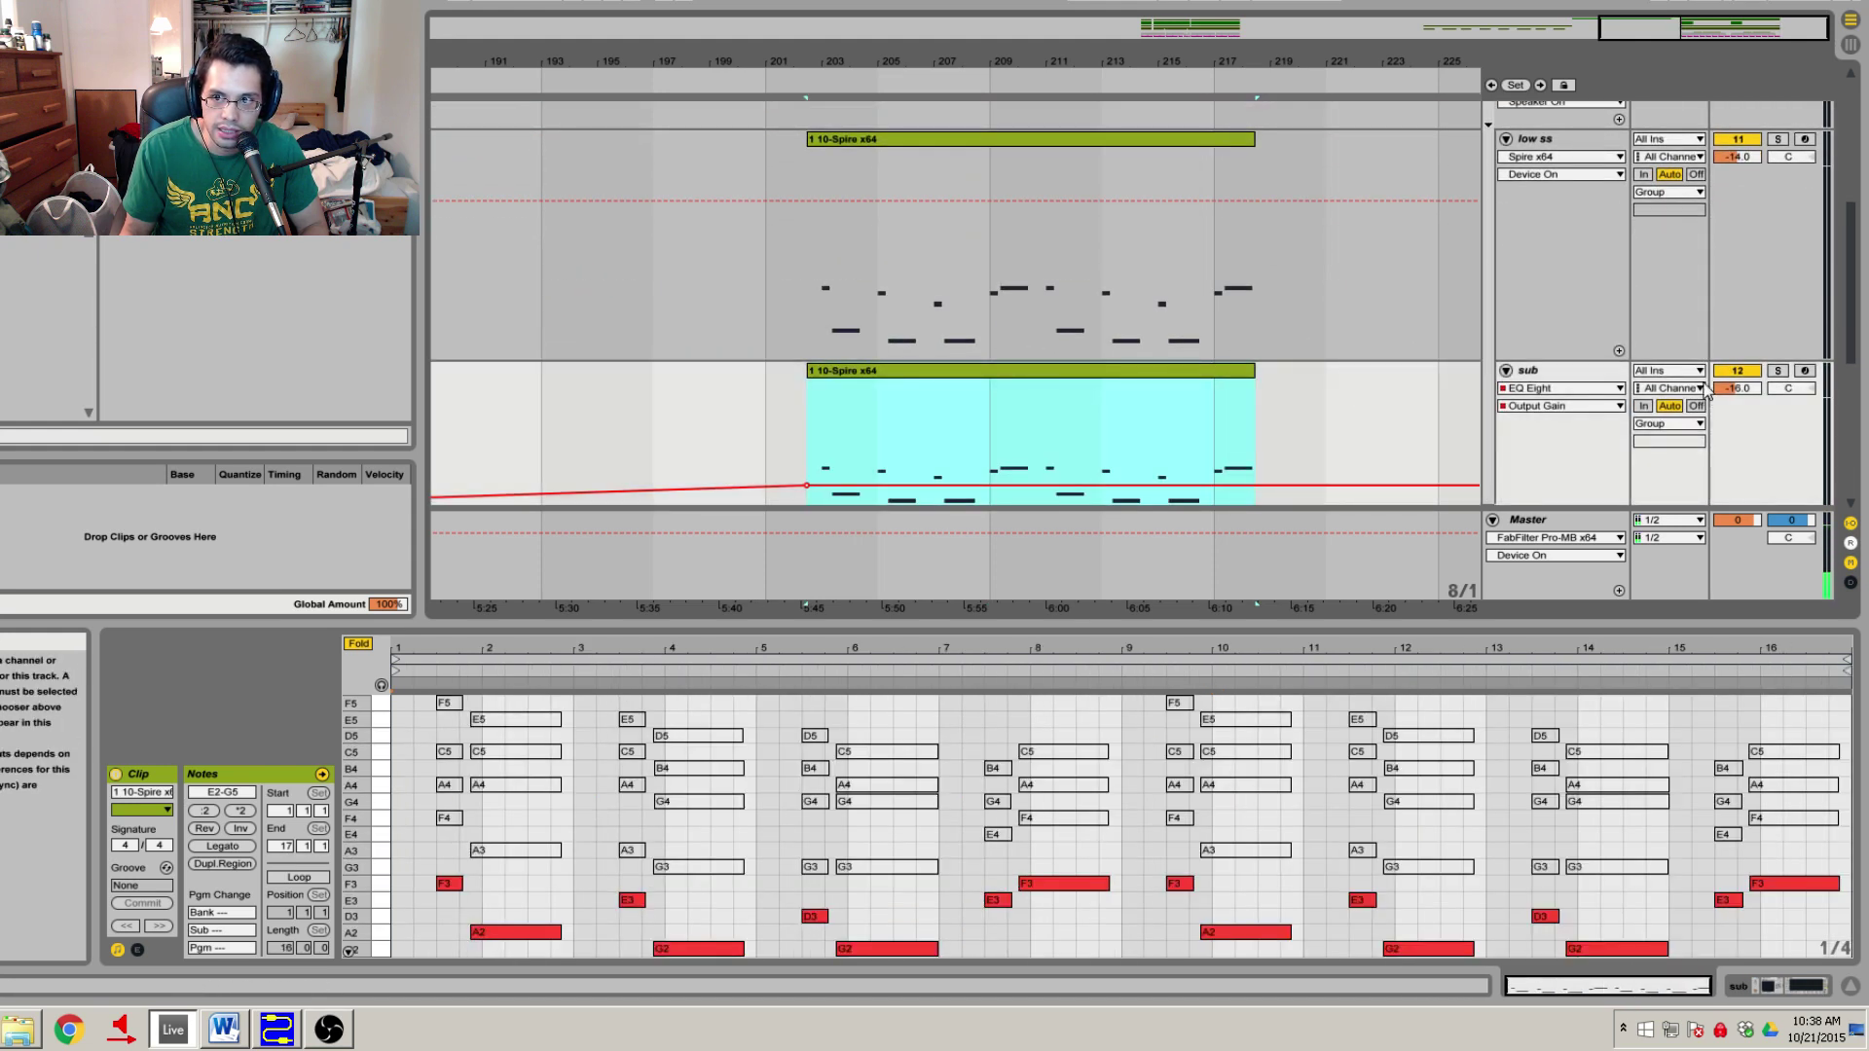
Compare the bass notes of the low ss and sub tracks, highlighting the sub clip's time range.
scroll(1148, 389, "up", 1)
scroll(993, 388, "down", 2)
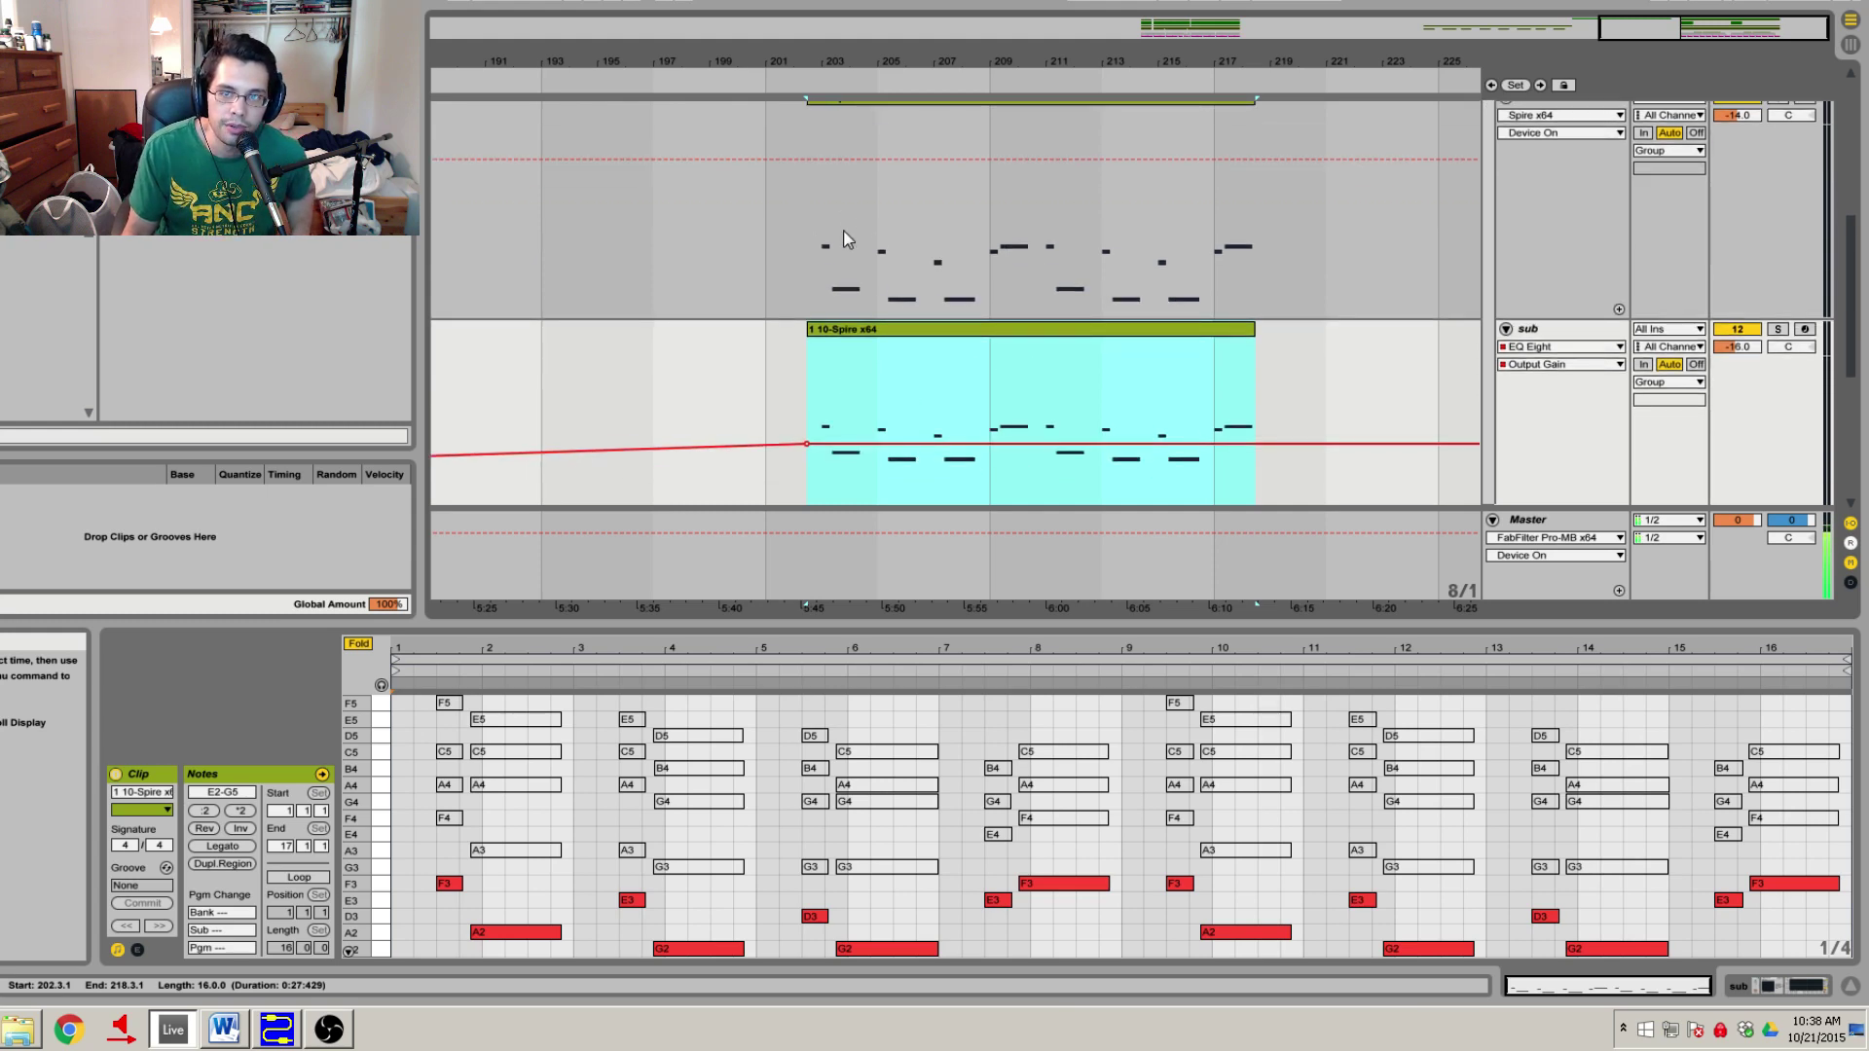
left_click(816, 255)
left_click(1211, 355)
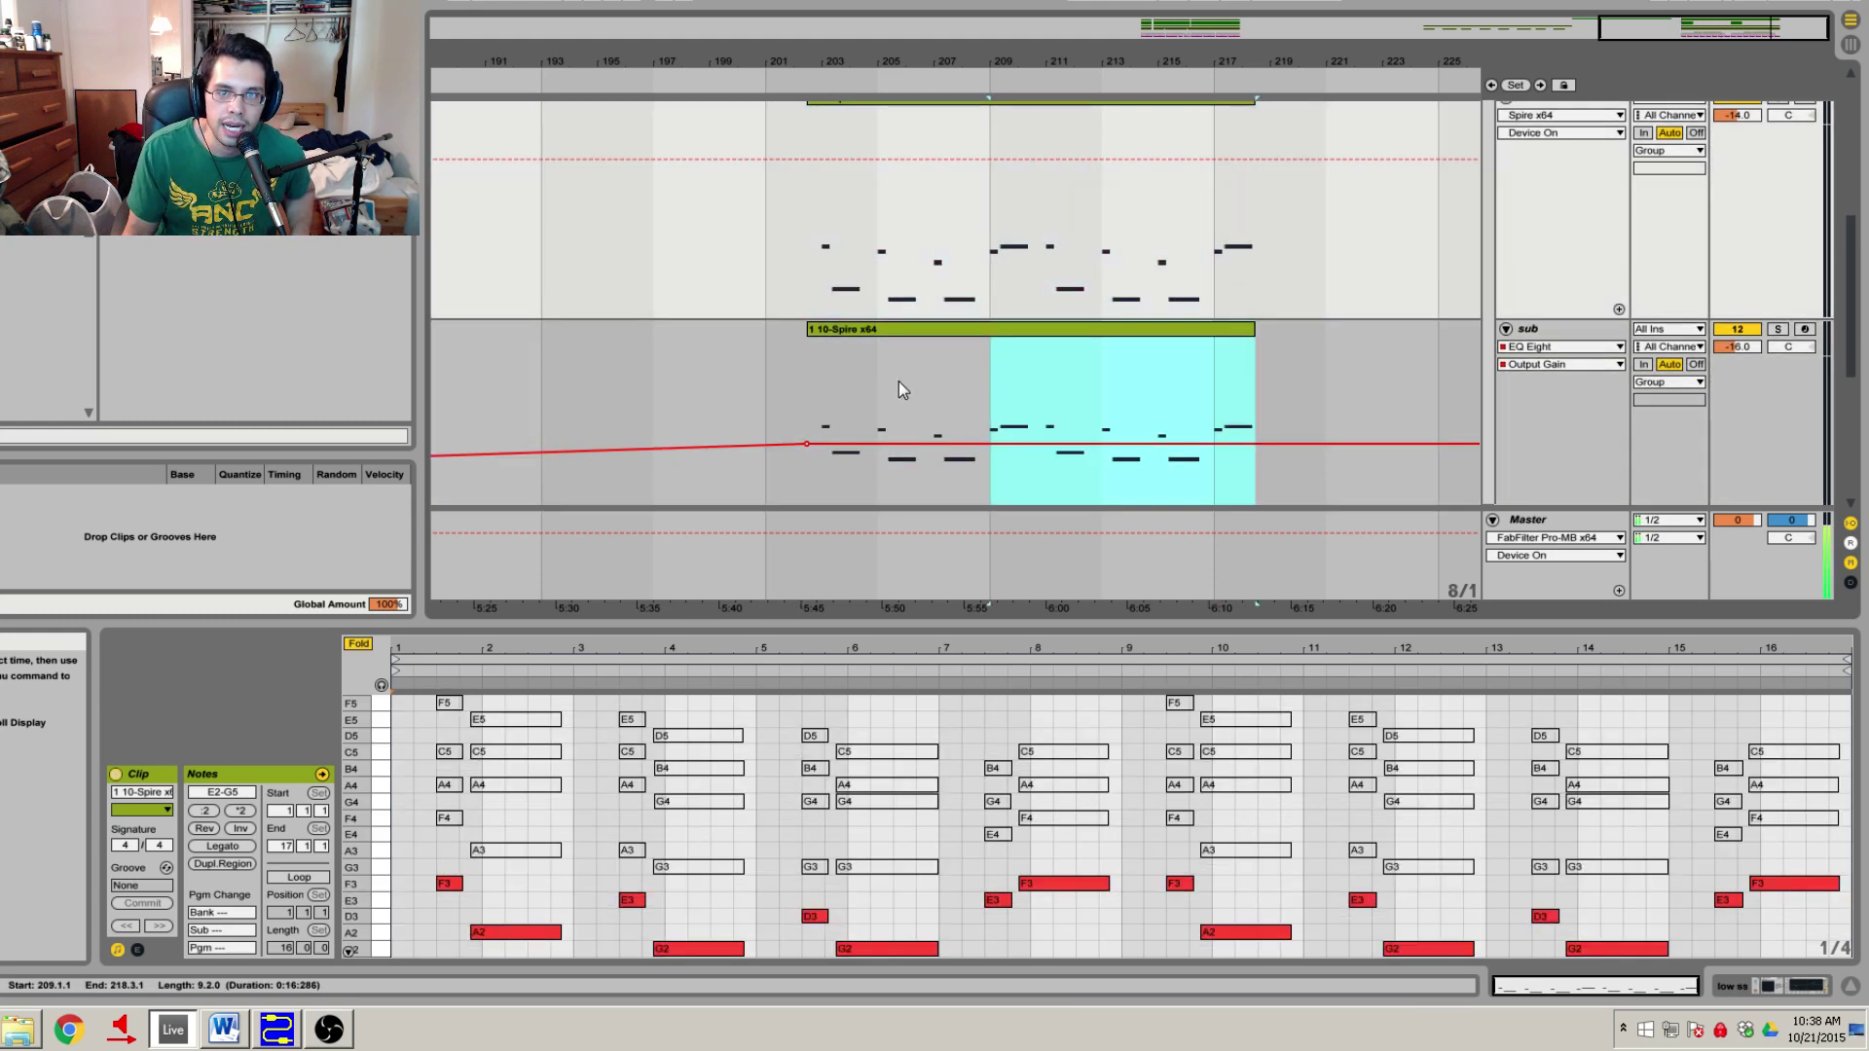
left_click(791, 388, "shift")
left_click(823, 378)
left_click(1184, 389, "shift")
left_click(1224, 394)
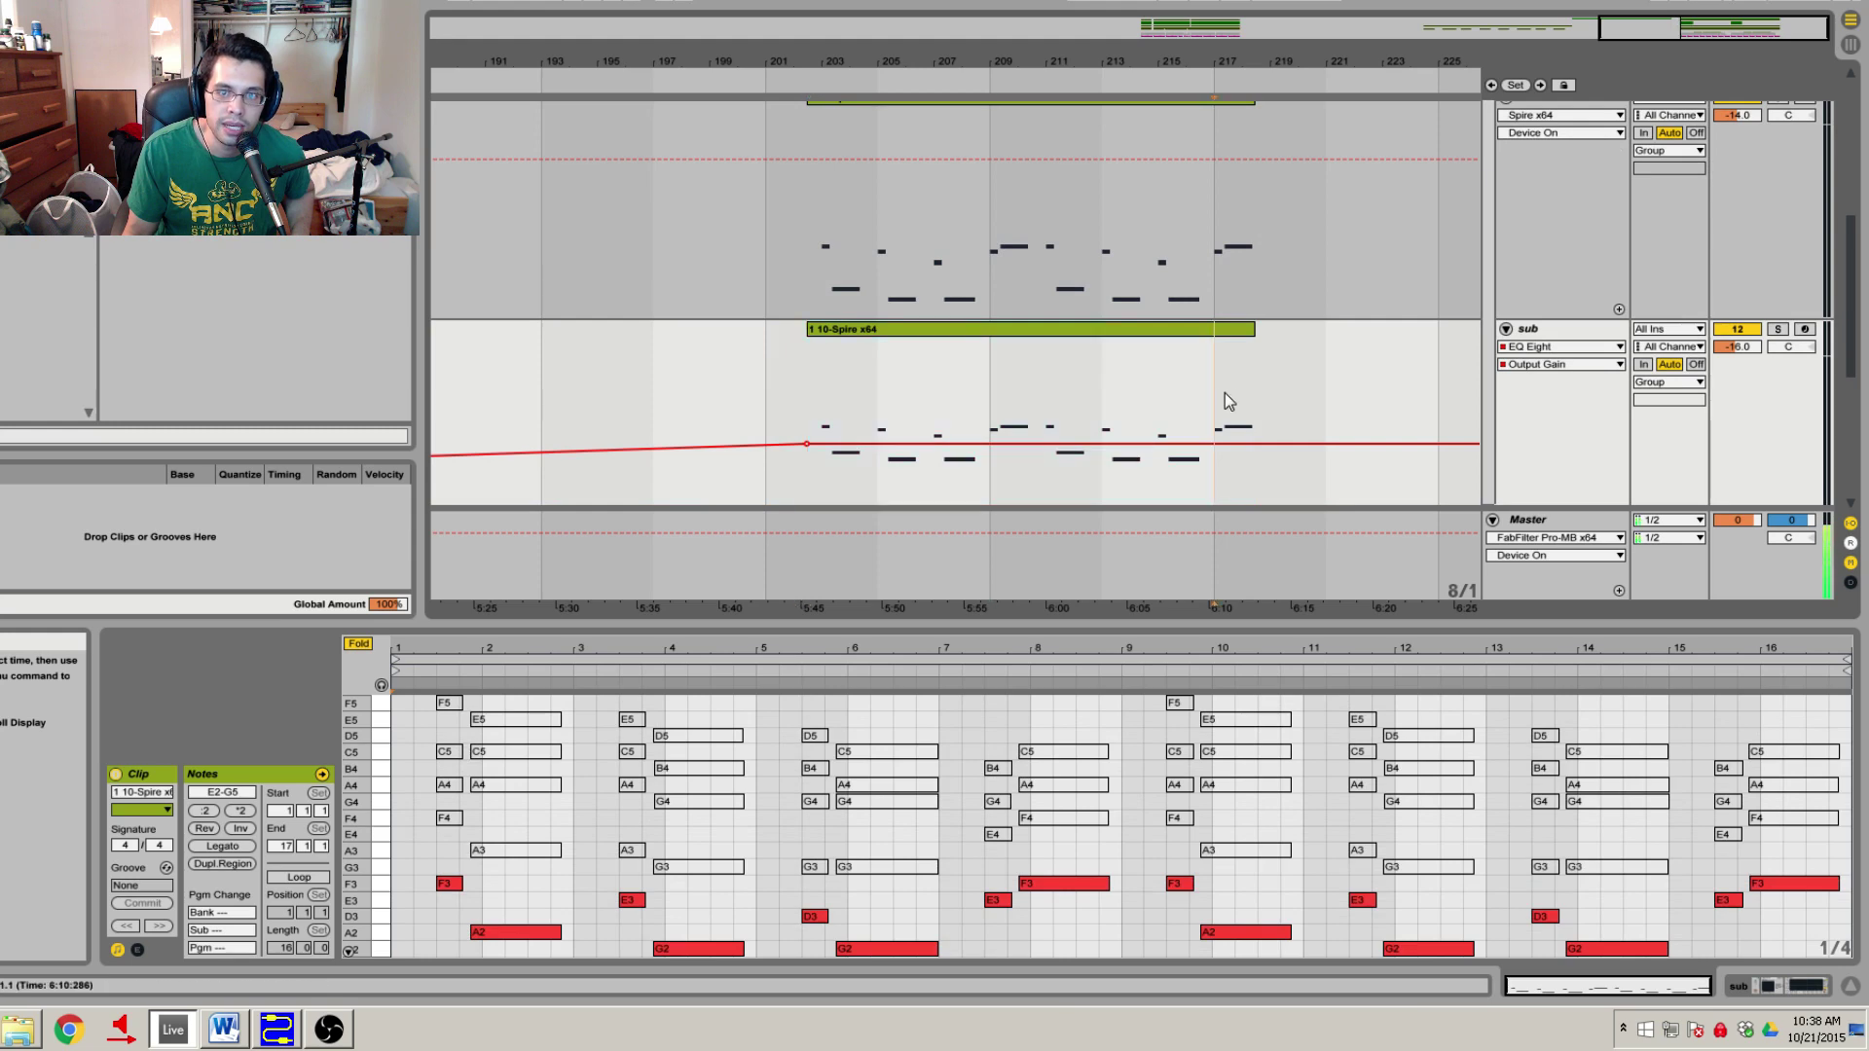
left_click(820, 400, "shift")
Review how the lead track's PIANO clip lines up with the ss and low ss Spire clips.
scroll(833, 405, "up", 5)
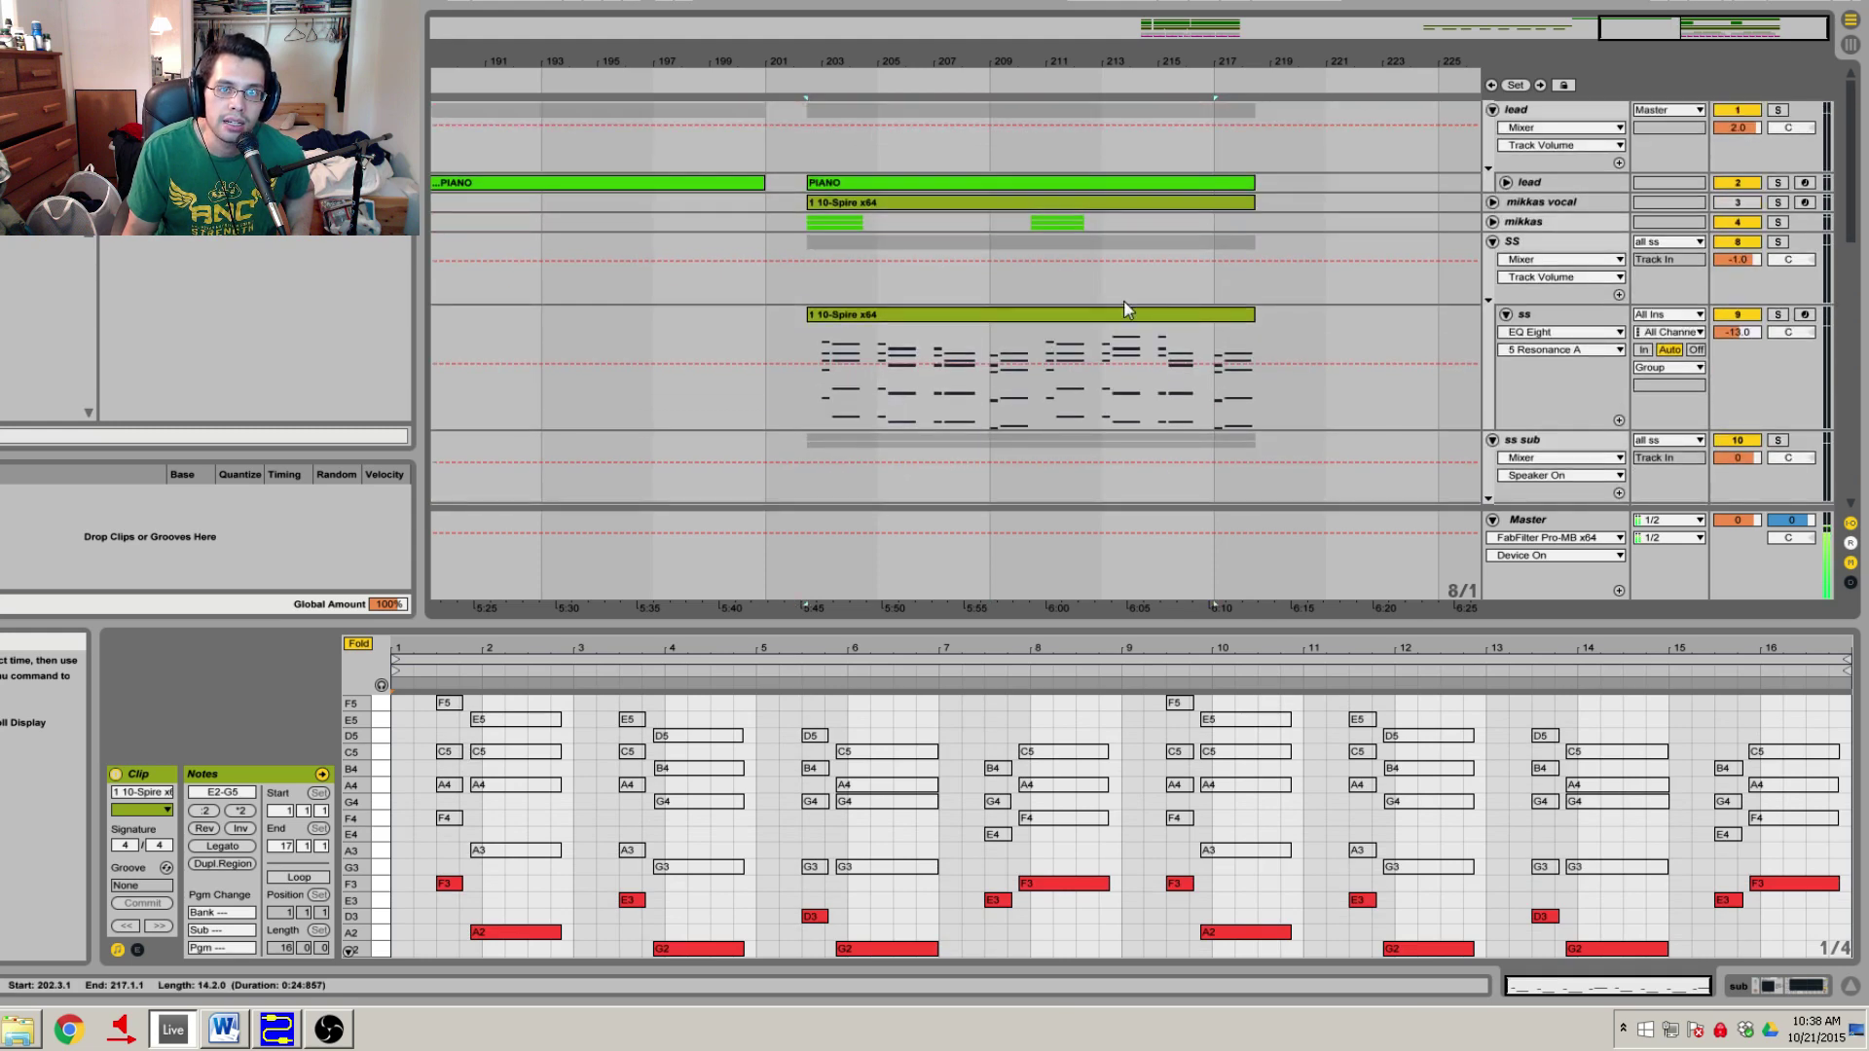
left_click(806, 181, "shift")
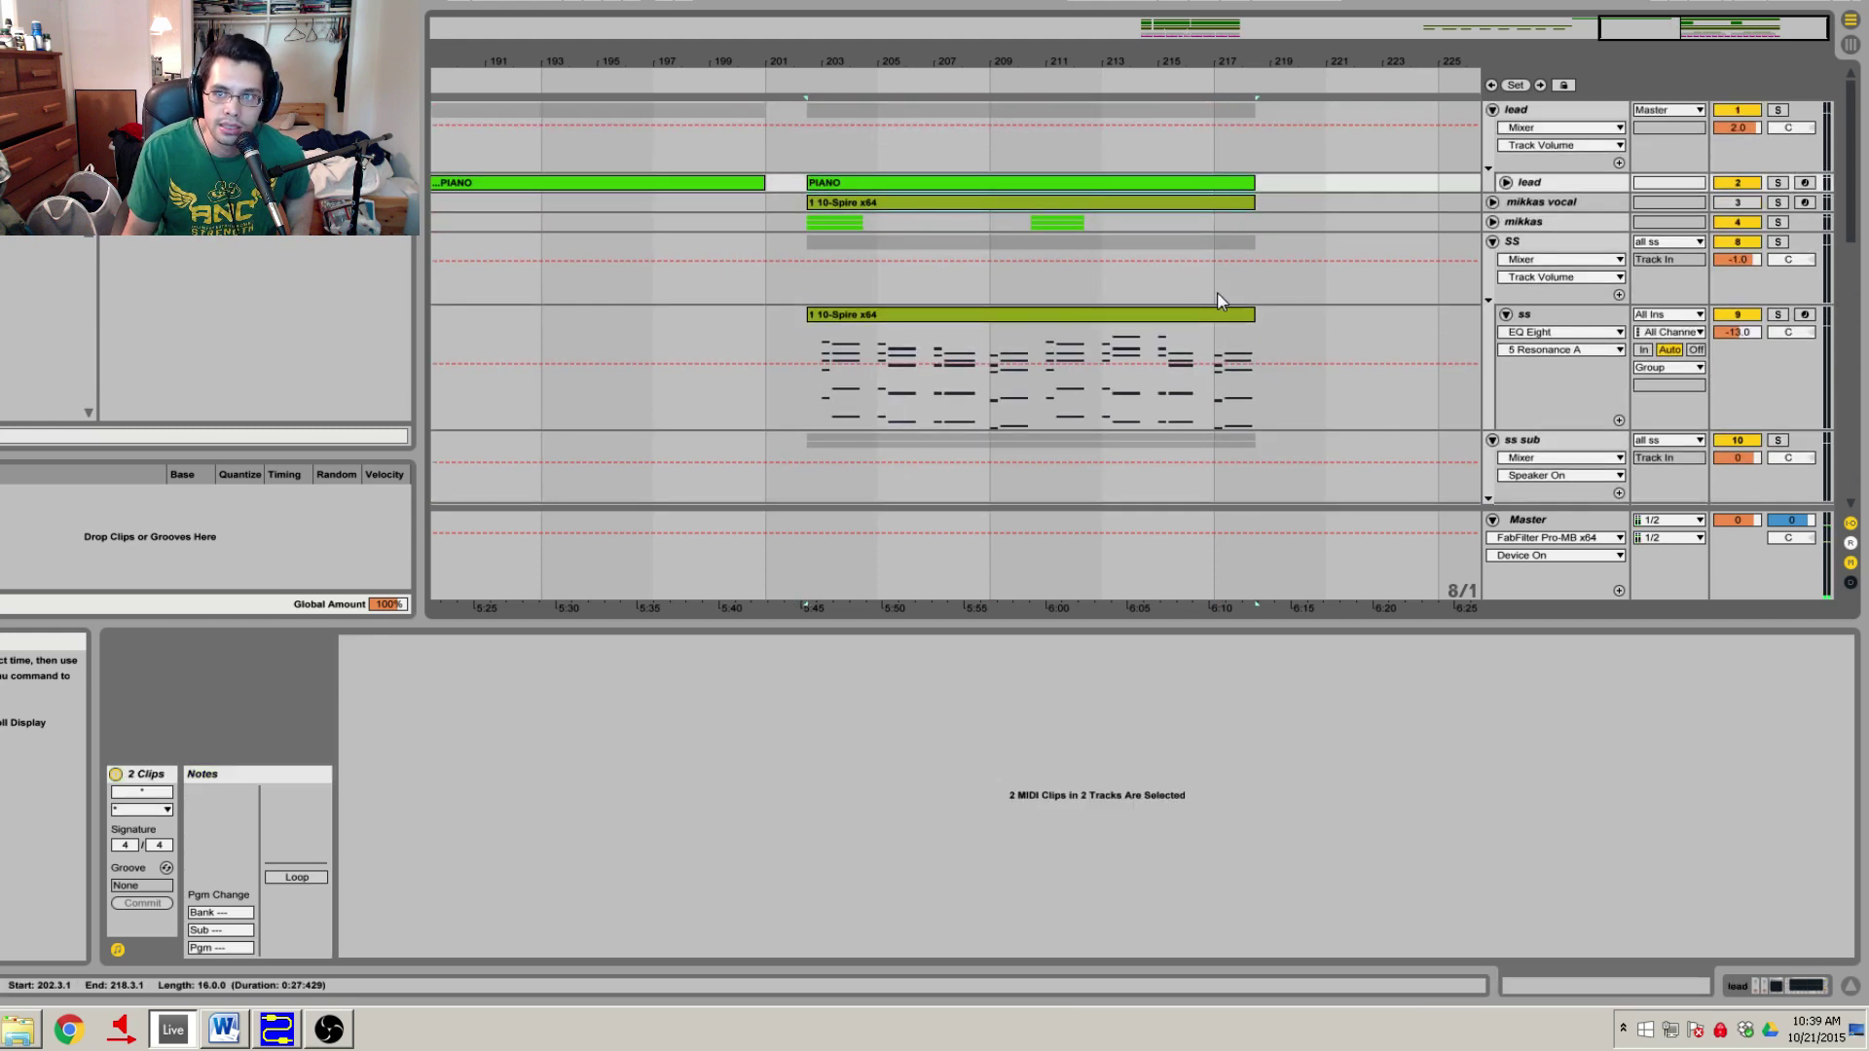
left_click(1216, 300)
scroll(1178, 267, "down", 4)
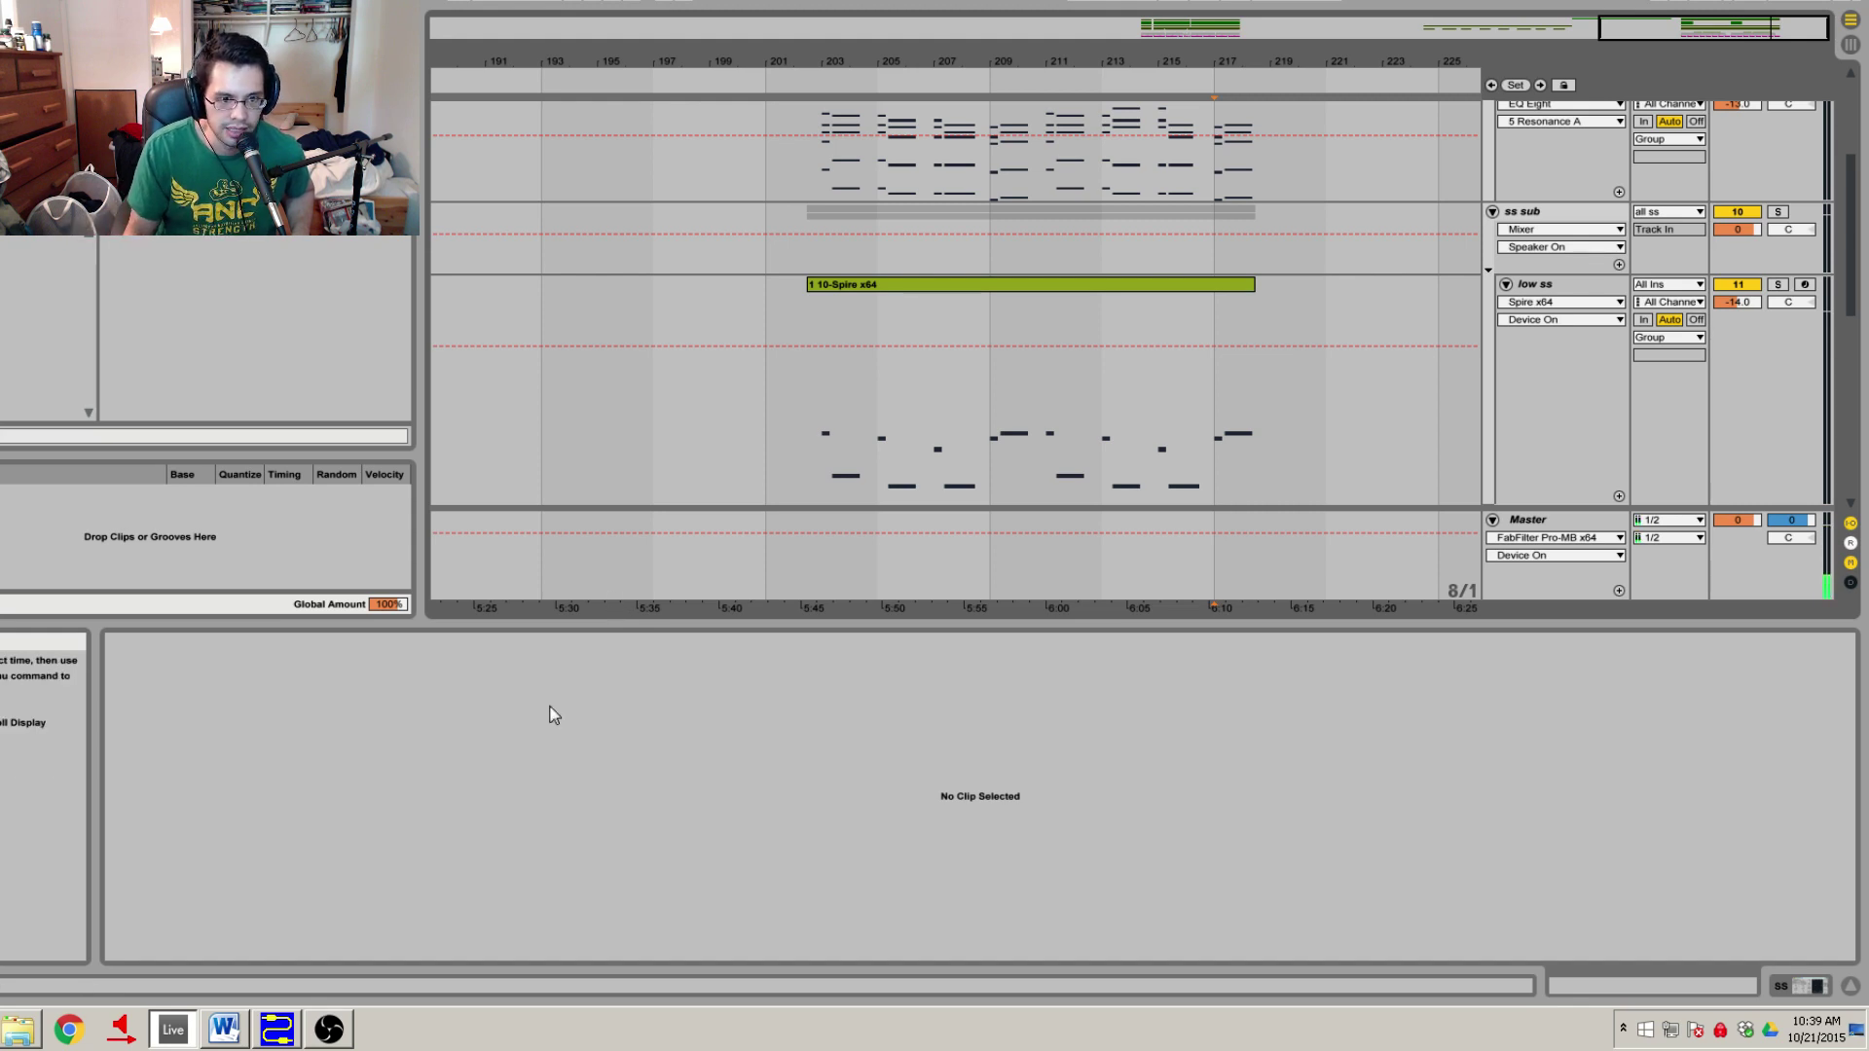
Switch to Open Broadcaster Software and reposition its window over Live.
left_click(328, 1027)
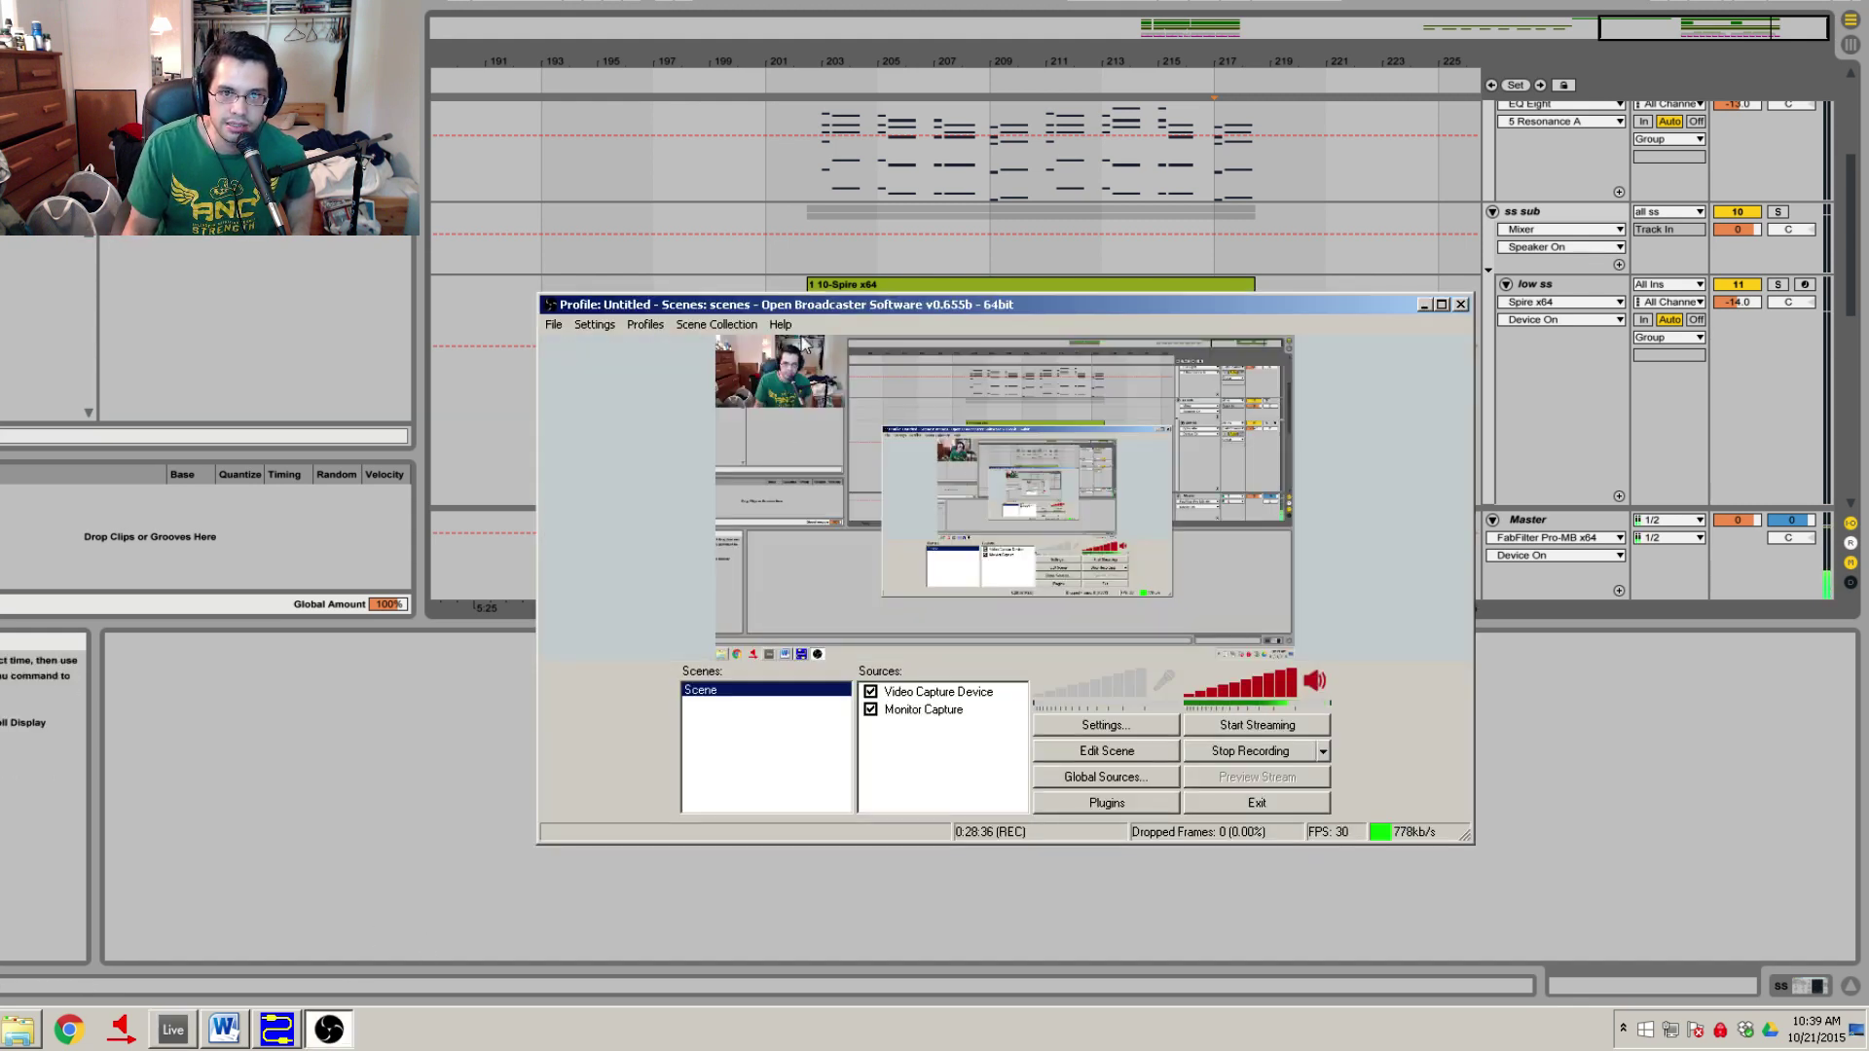
left_click_drag(885, 311, 751, 327)
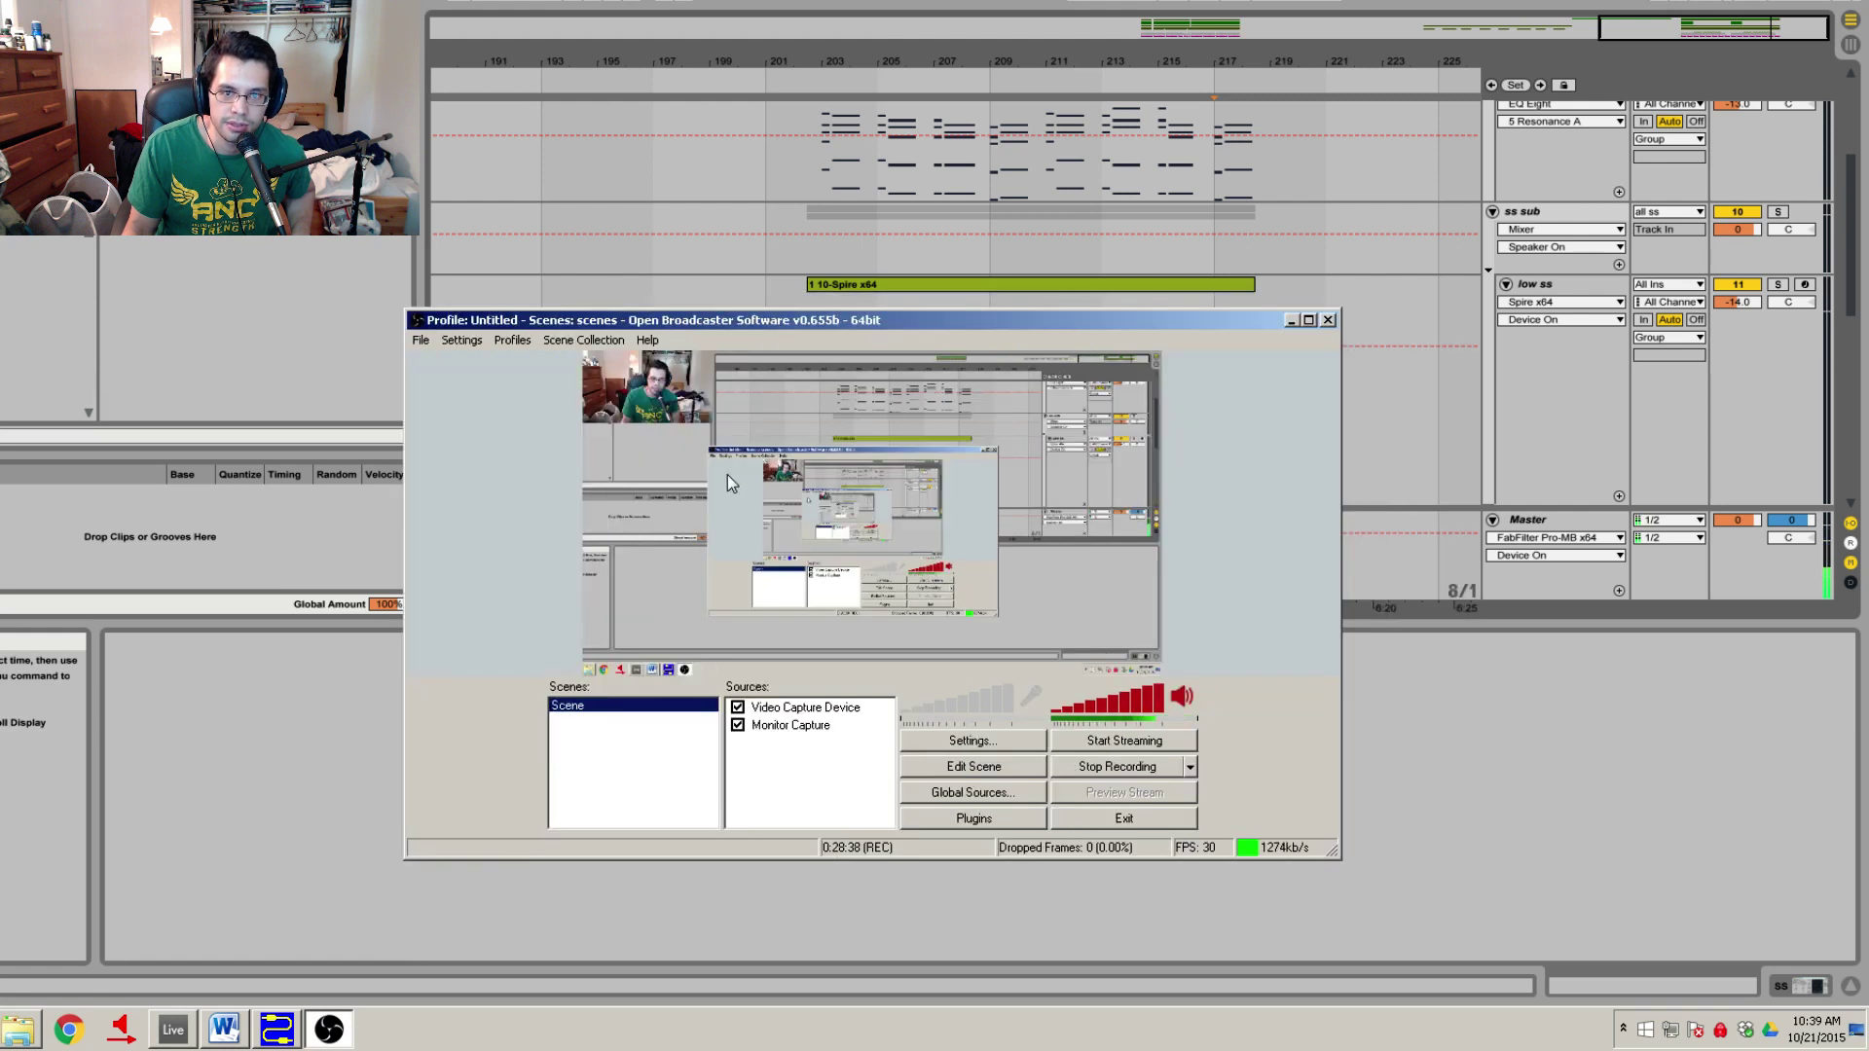